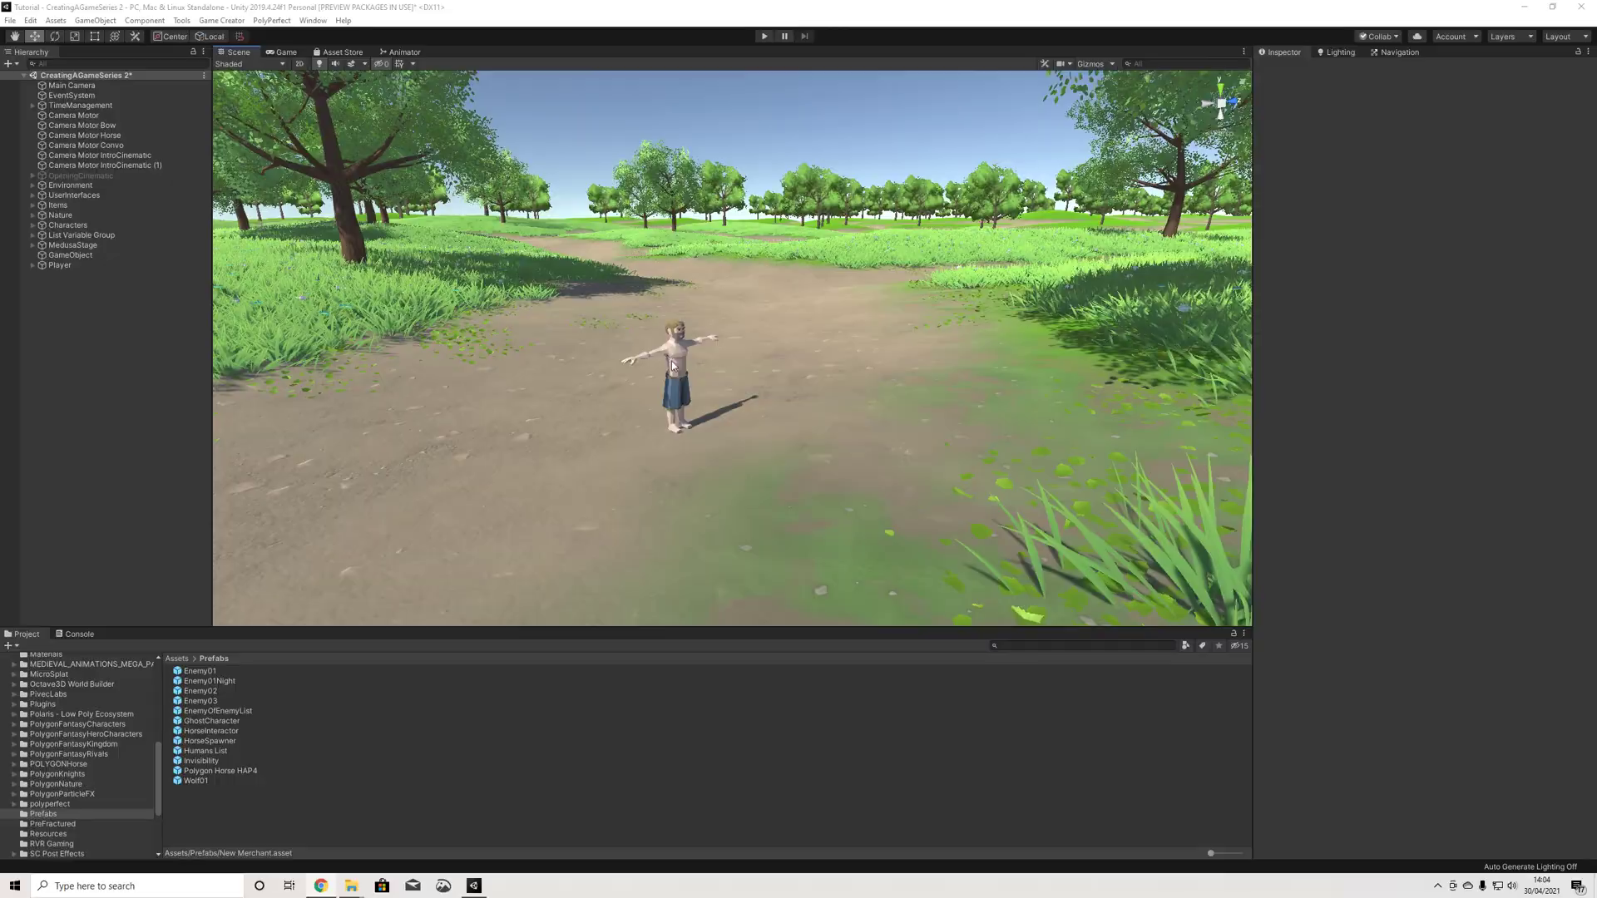
{"action": "middle_click_drag", "start_coordinate": [672, 425], "coordinate": [666, 429]}
{"action": "left_click_drag", "start_coordinate": [666, 429], "coordinate": [723, 442], "text": "alt"}
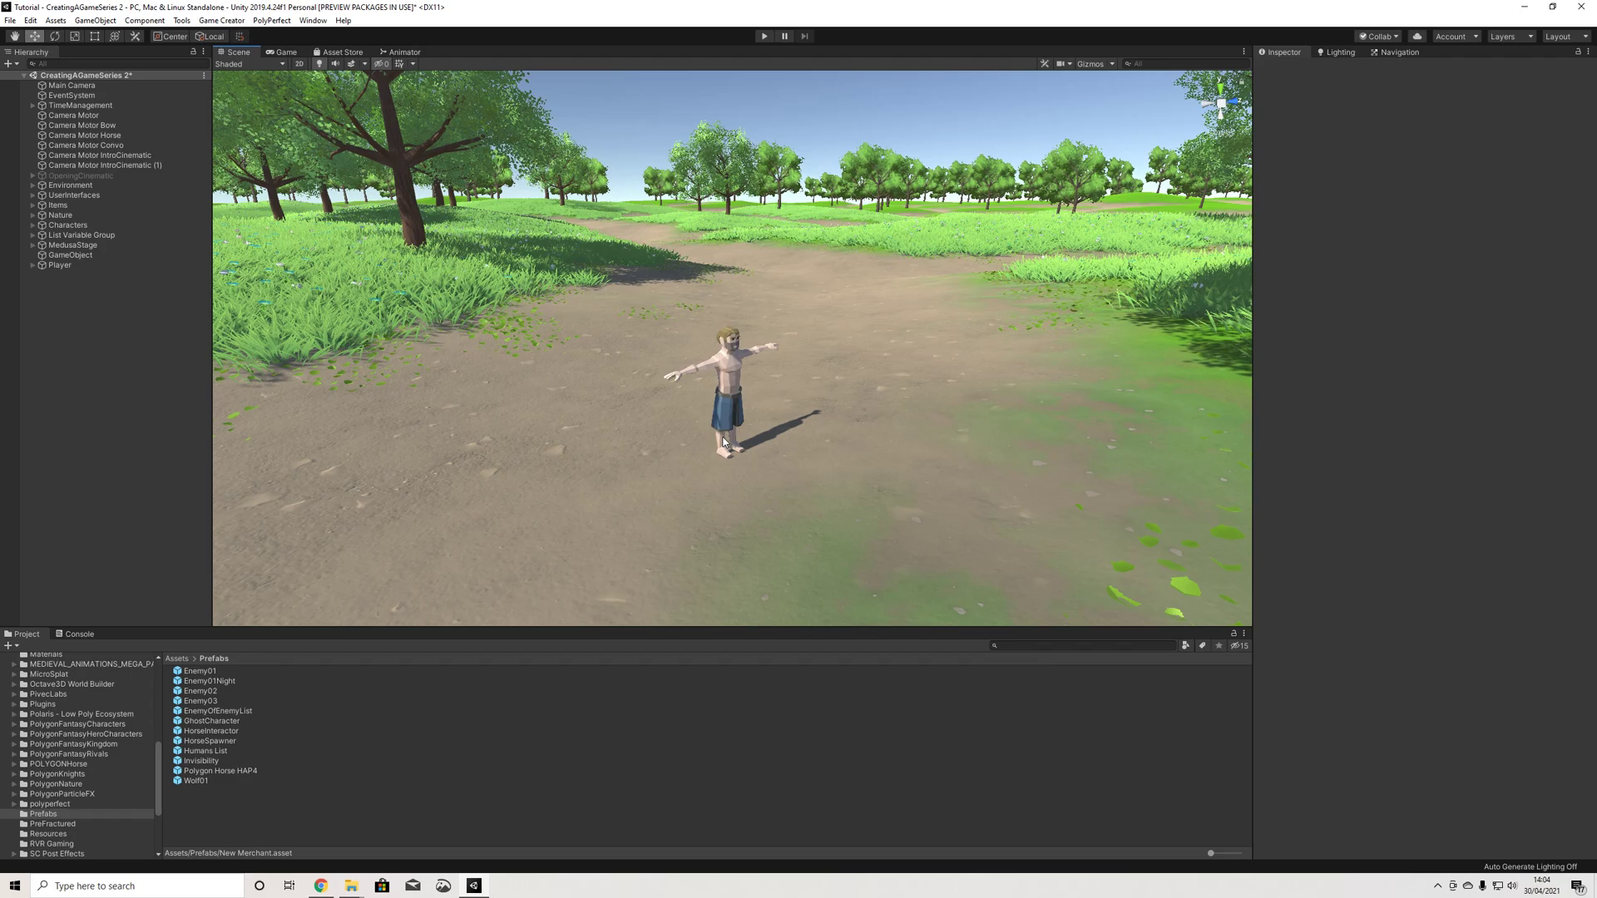
{"action": "scroll", "coordinate": [724, 443], "scroll_direction": "up", "scroll_amount": 6}
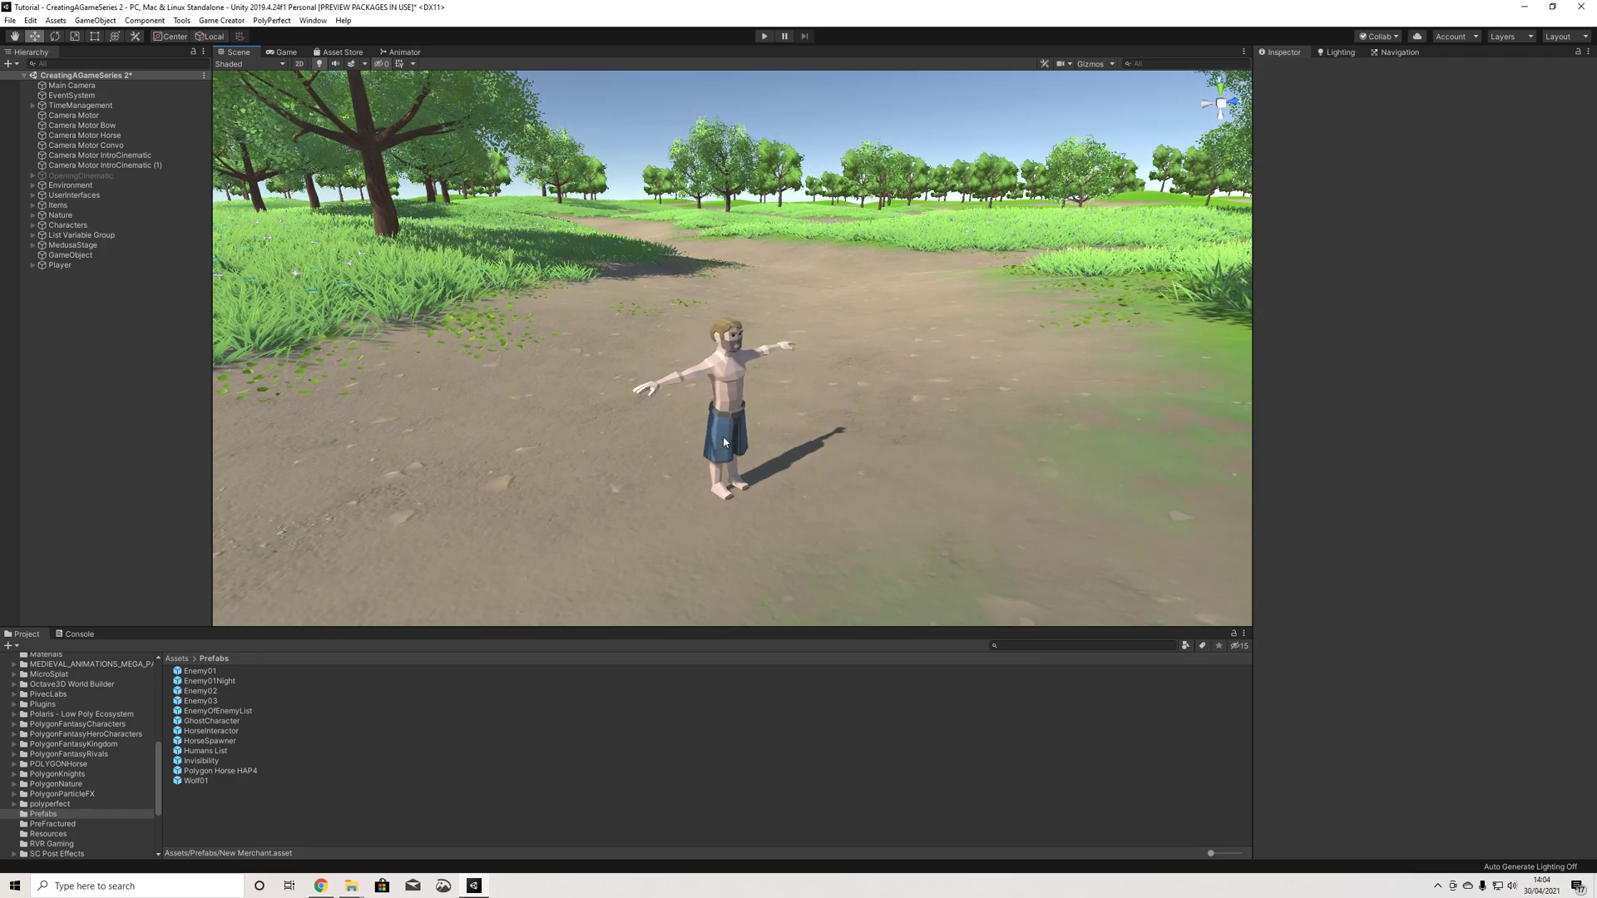
{"action": "left_click_drag", "start_coordinate": [637, 468], "coordinate": [661, 457], "text": "alt"}
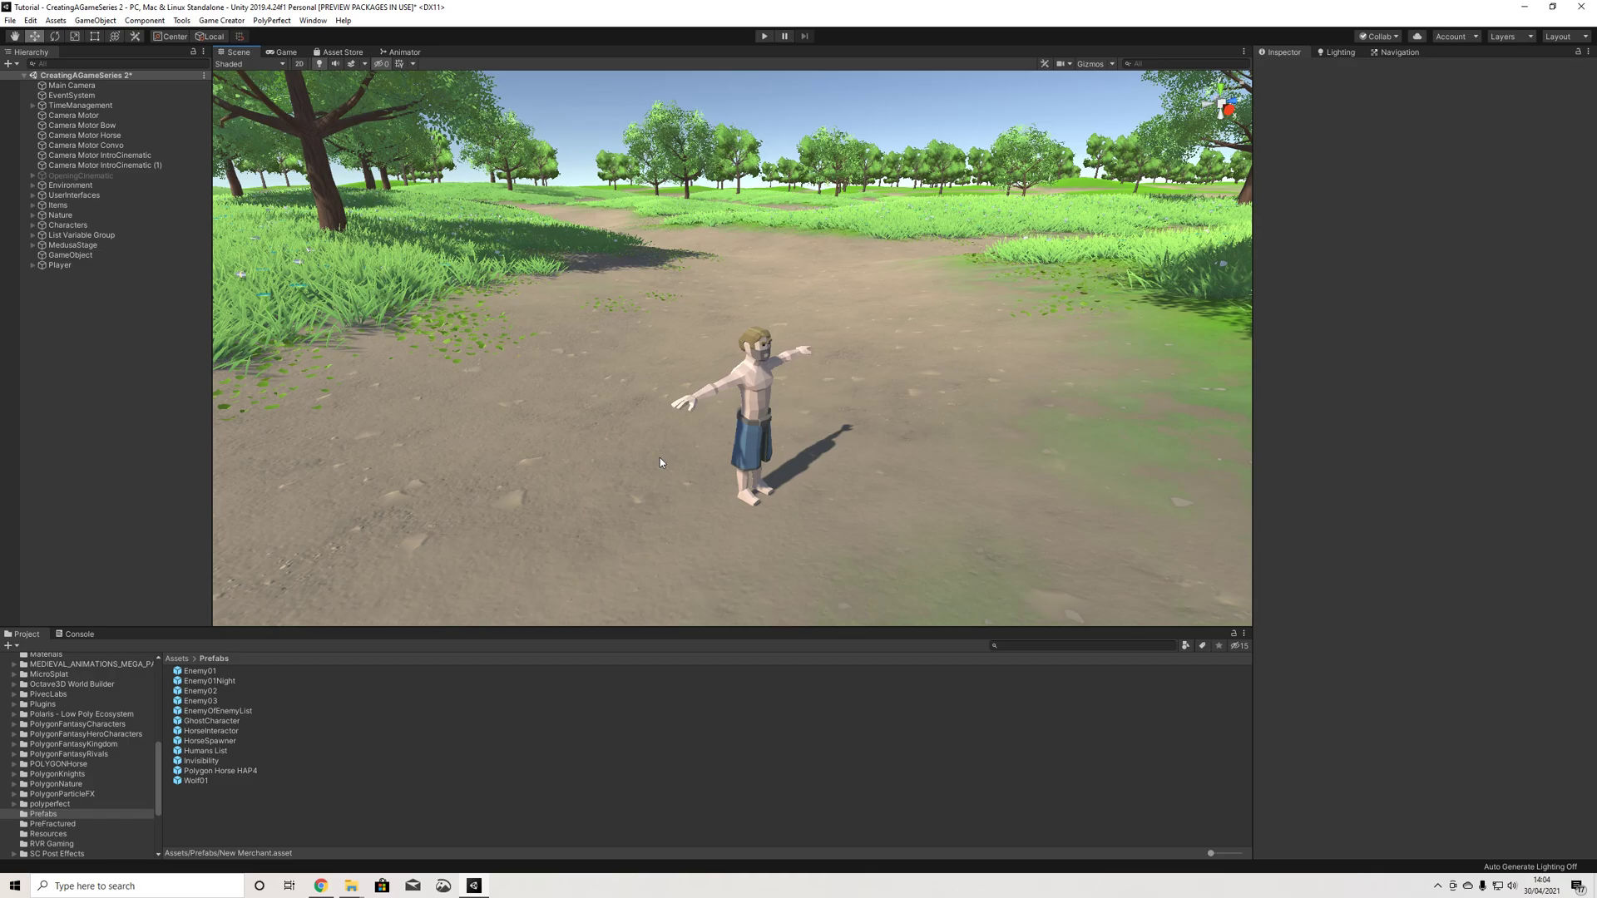
{"action": "left_click_drag", "start_coordinate": [715, 407], "coordinate": [712, 430], "text": "alt"}
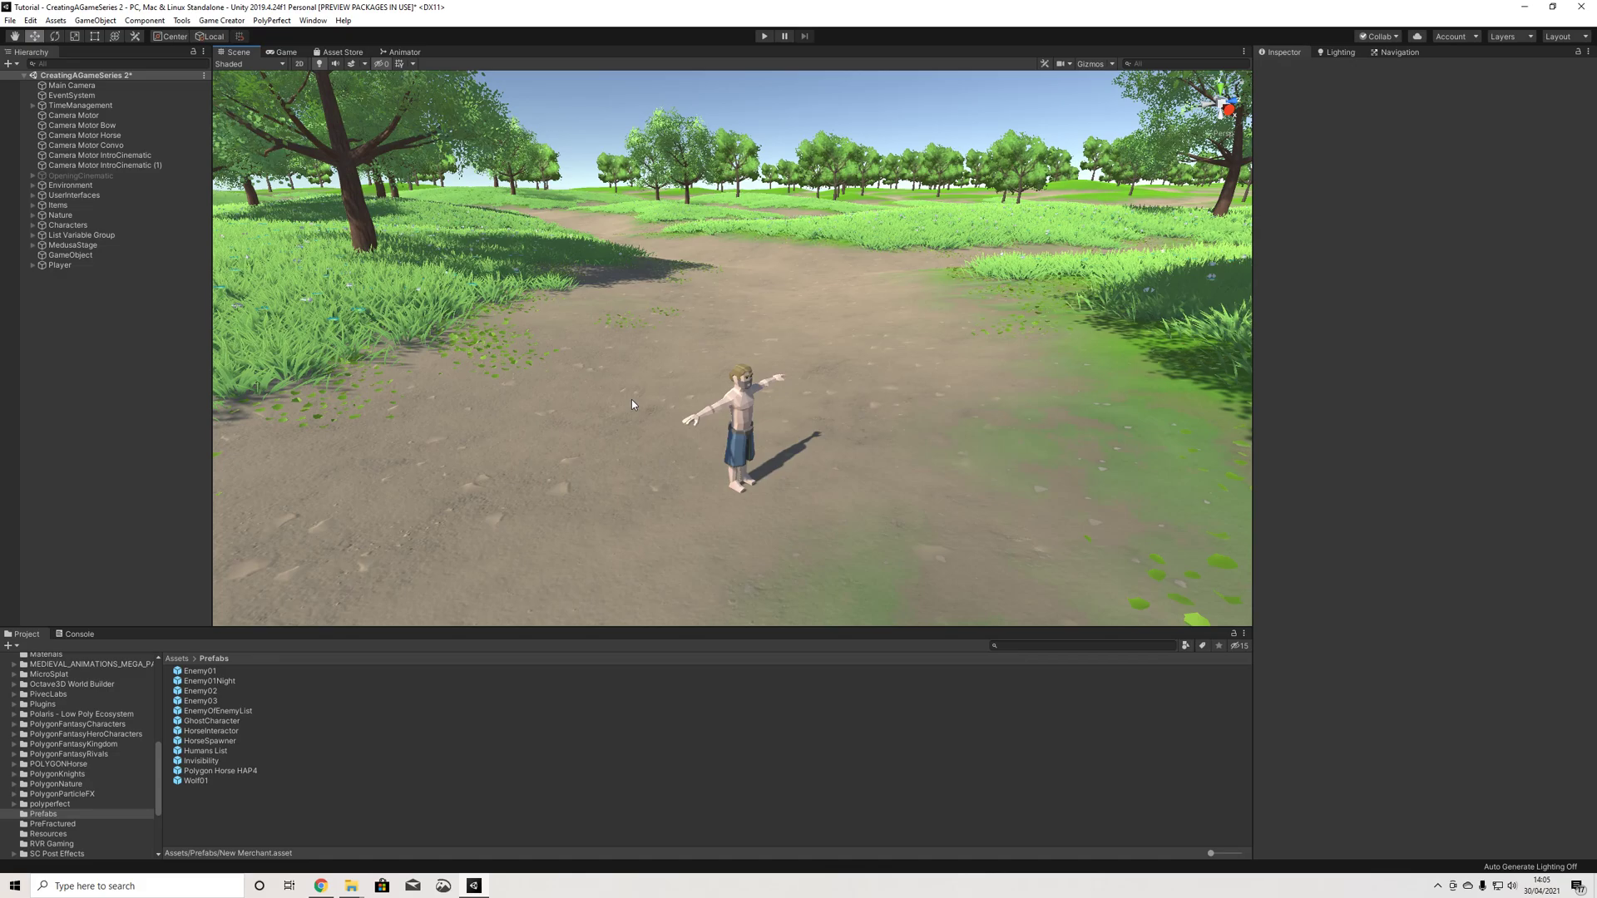
{"action": "scroll", "coordinate": [715, 373], "scroll_direction": "down", "scroll_amount": 5}
{"action": "left_click_drag", "start_coordinate": [745, 393], "coordinate": [1290, 425], "text": "alt"}
{"action": "left_click_drag", "start_coordinate": [756, 471], "coordinate": [604, 184], "text": "alt"}
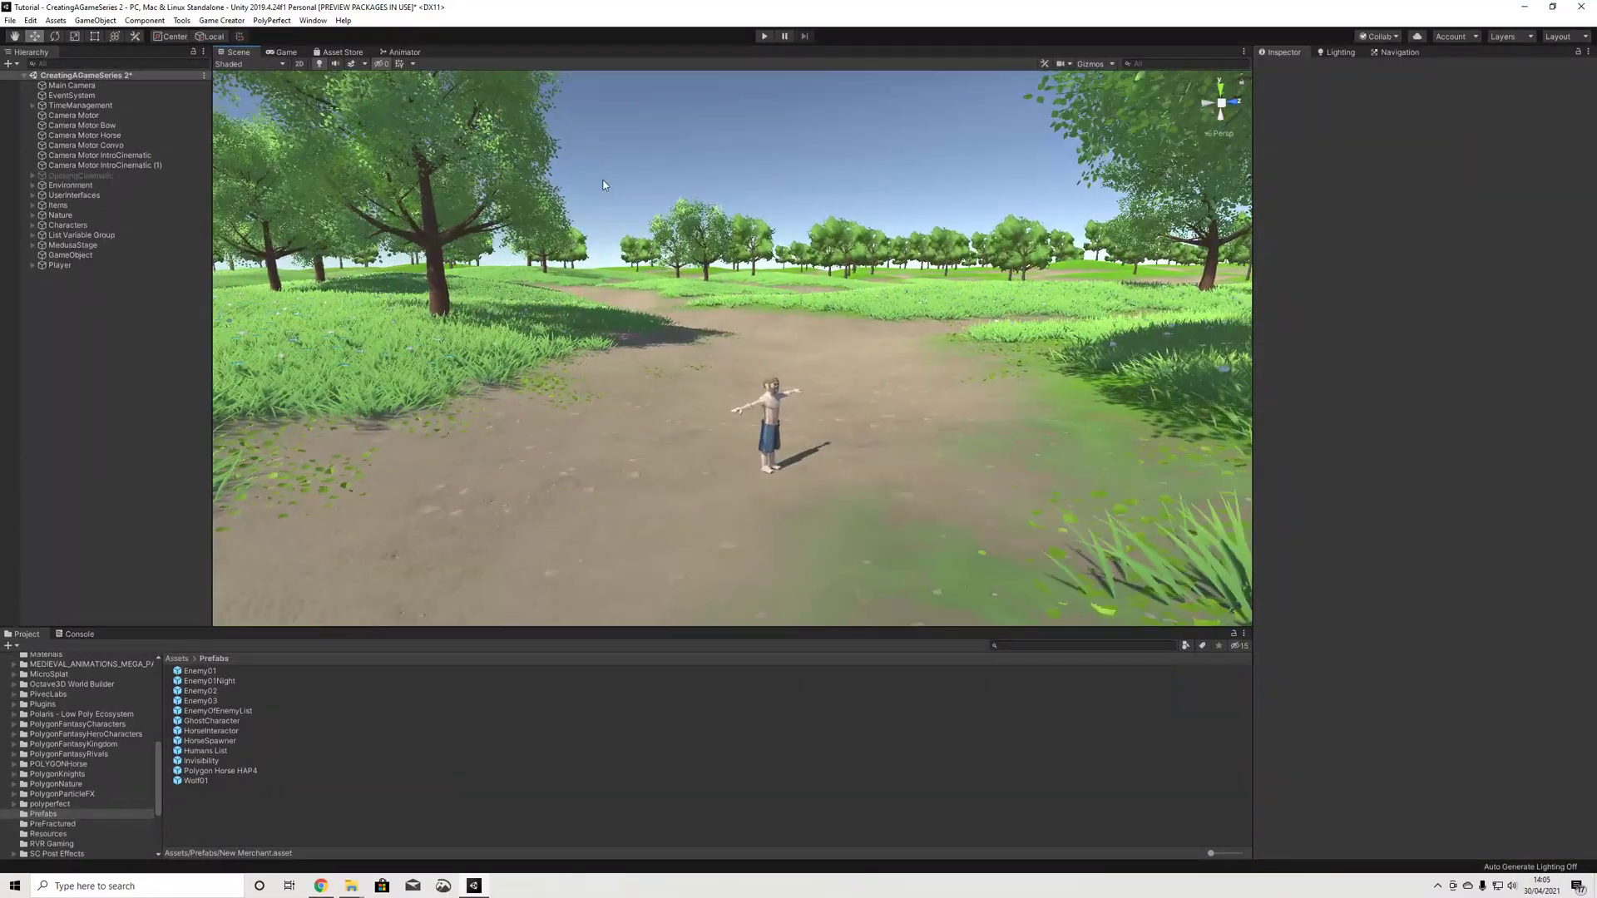
{"action": "scroll", "coordinate": [605, 184], "scroll_direction": "up", "scroll_amount": 2}
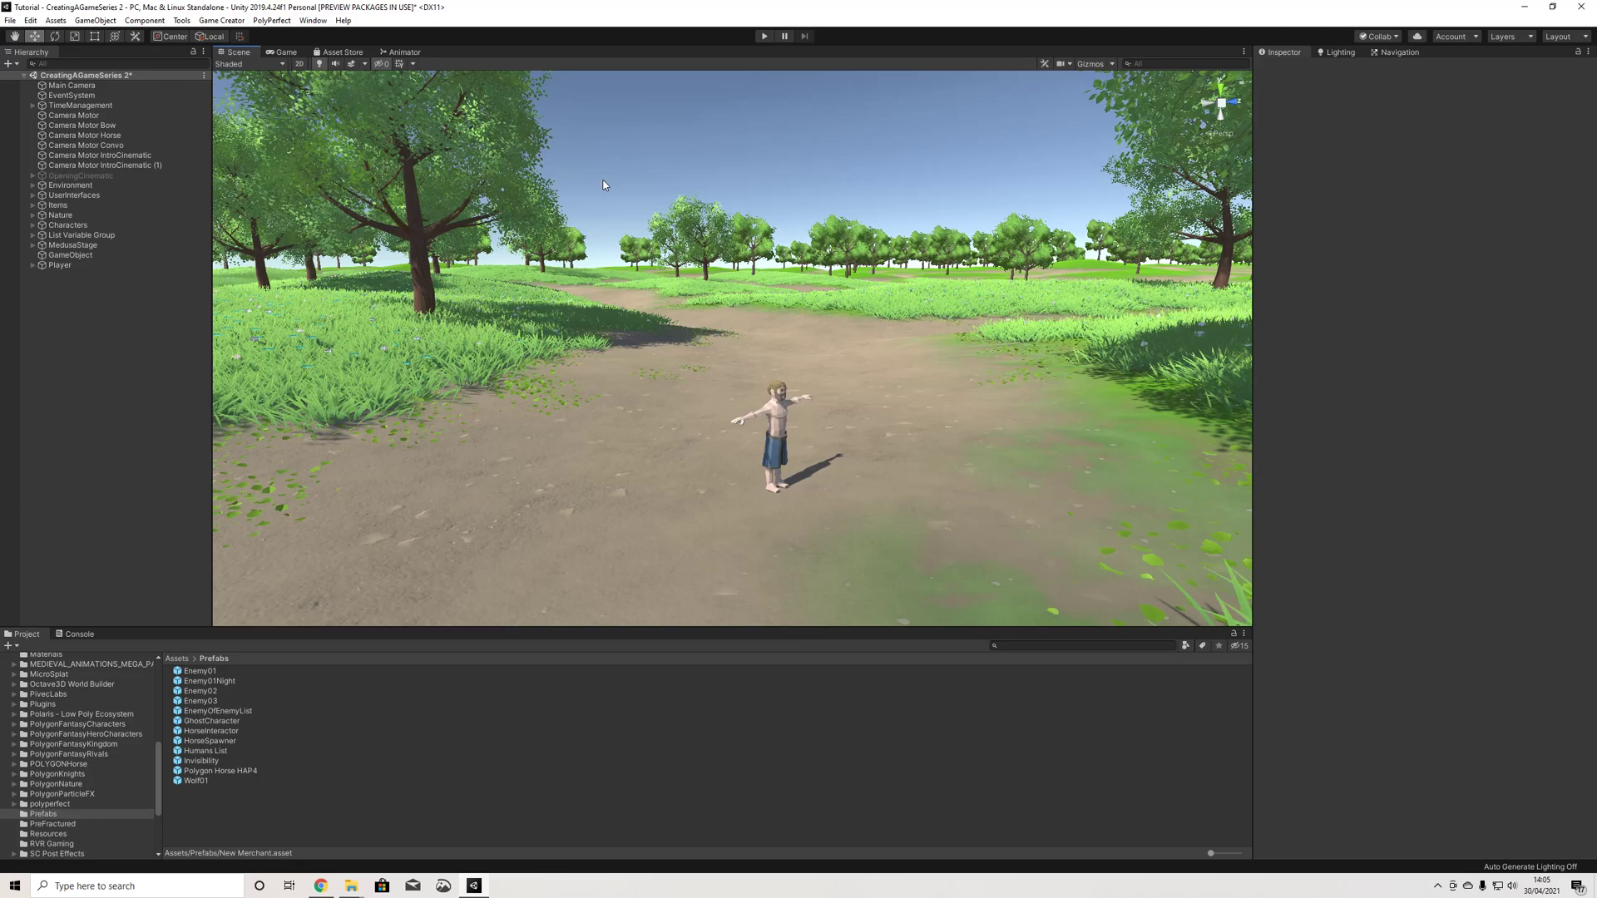
Step: Open the Demo_Layout_Houses_With_Interiors scene from the Scenes folder of PolygonFantasyKingdom
{"action": "left_click", "coordinate": [109, 744]}
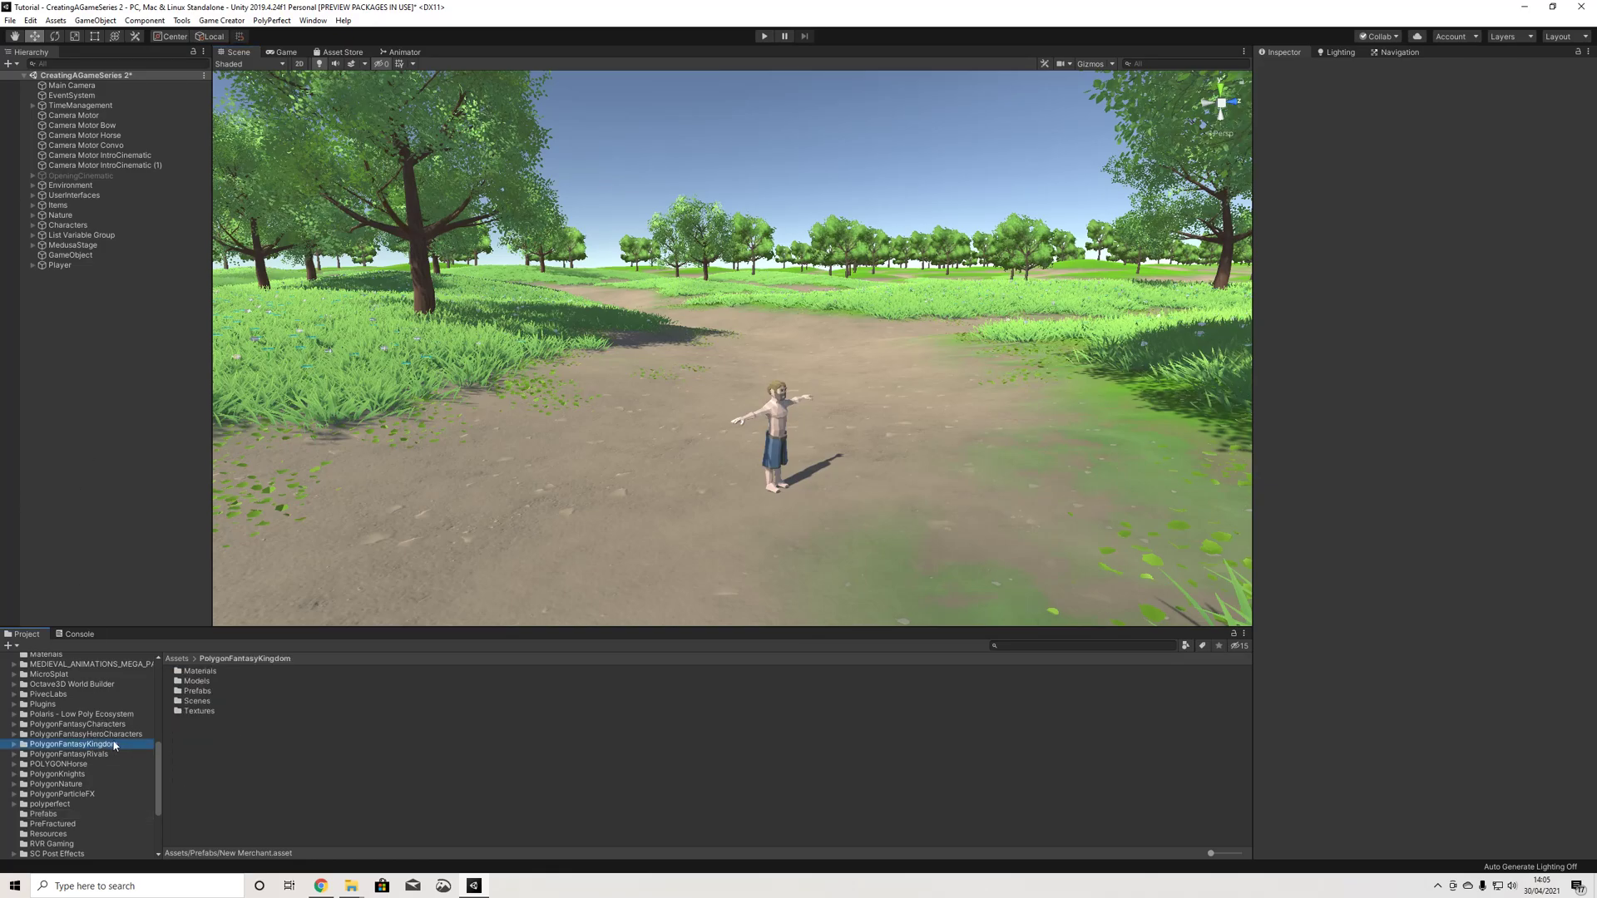
{"action": "double_click", "coordinate": [199, 703]}
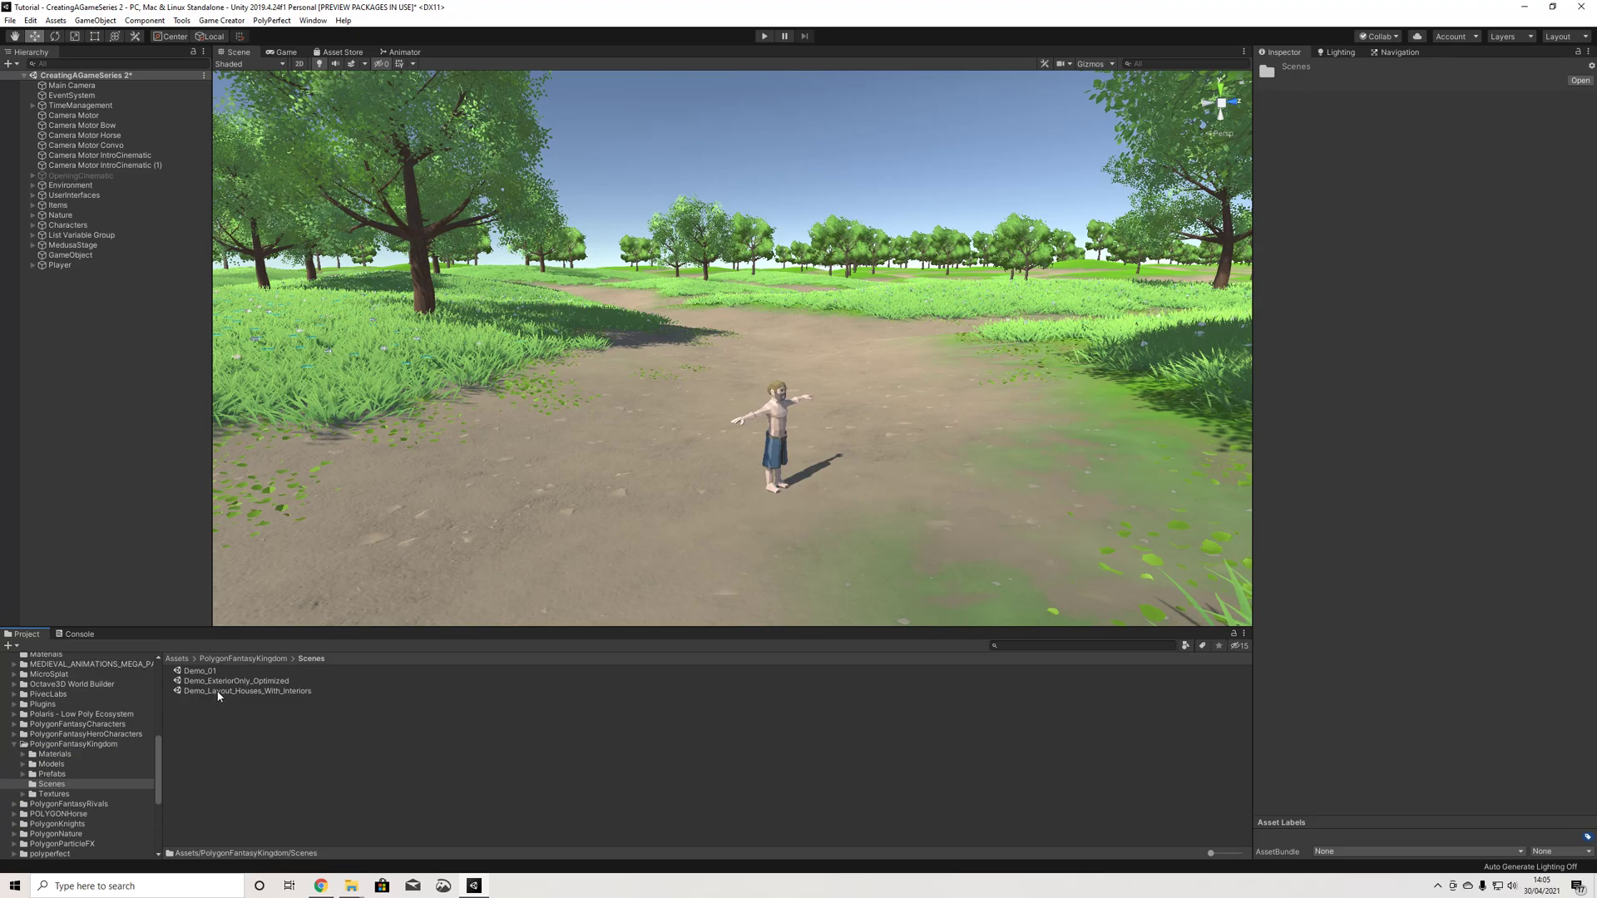
{"action": "double_click", "coordinate": [218, 694]}
{"action": "left_click", "coordinate": [783, 468]}
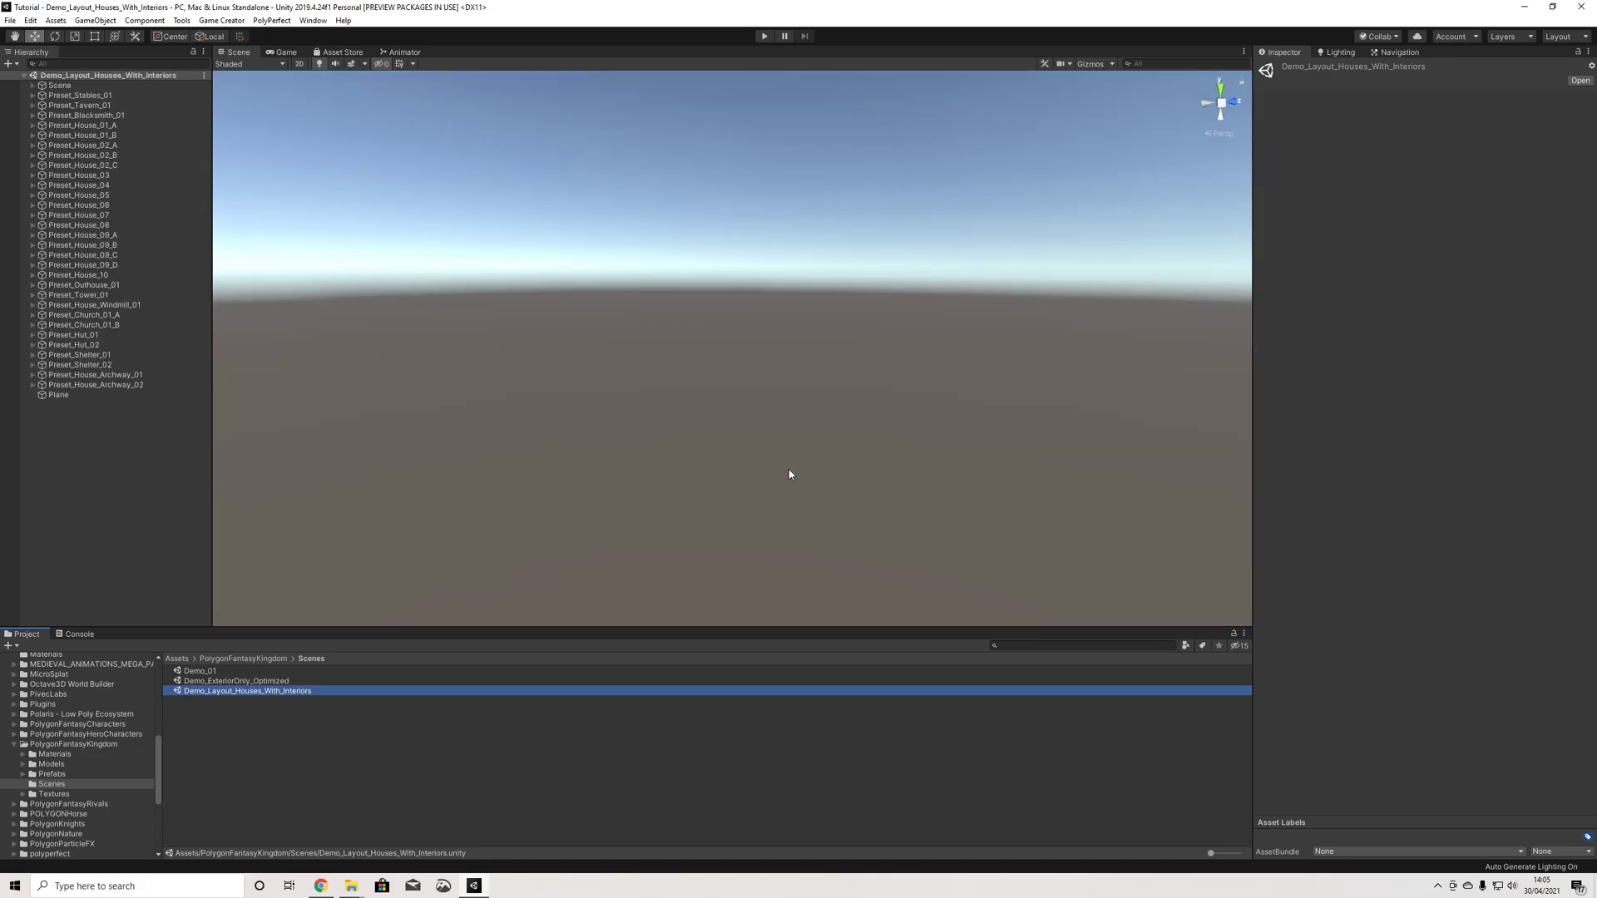
Step: Focus on Preset_House_09_C and examine the preset buildings laid out around it in the demo scene
{"action": "left_click", "coordinate": [87, 256]}
{"action": "double_click", "coordinate": [86, 256]}
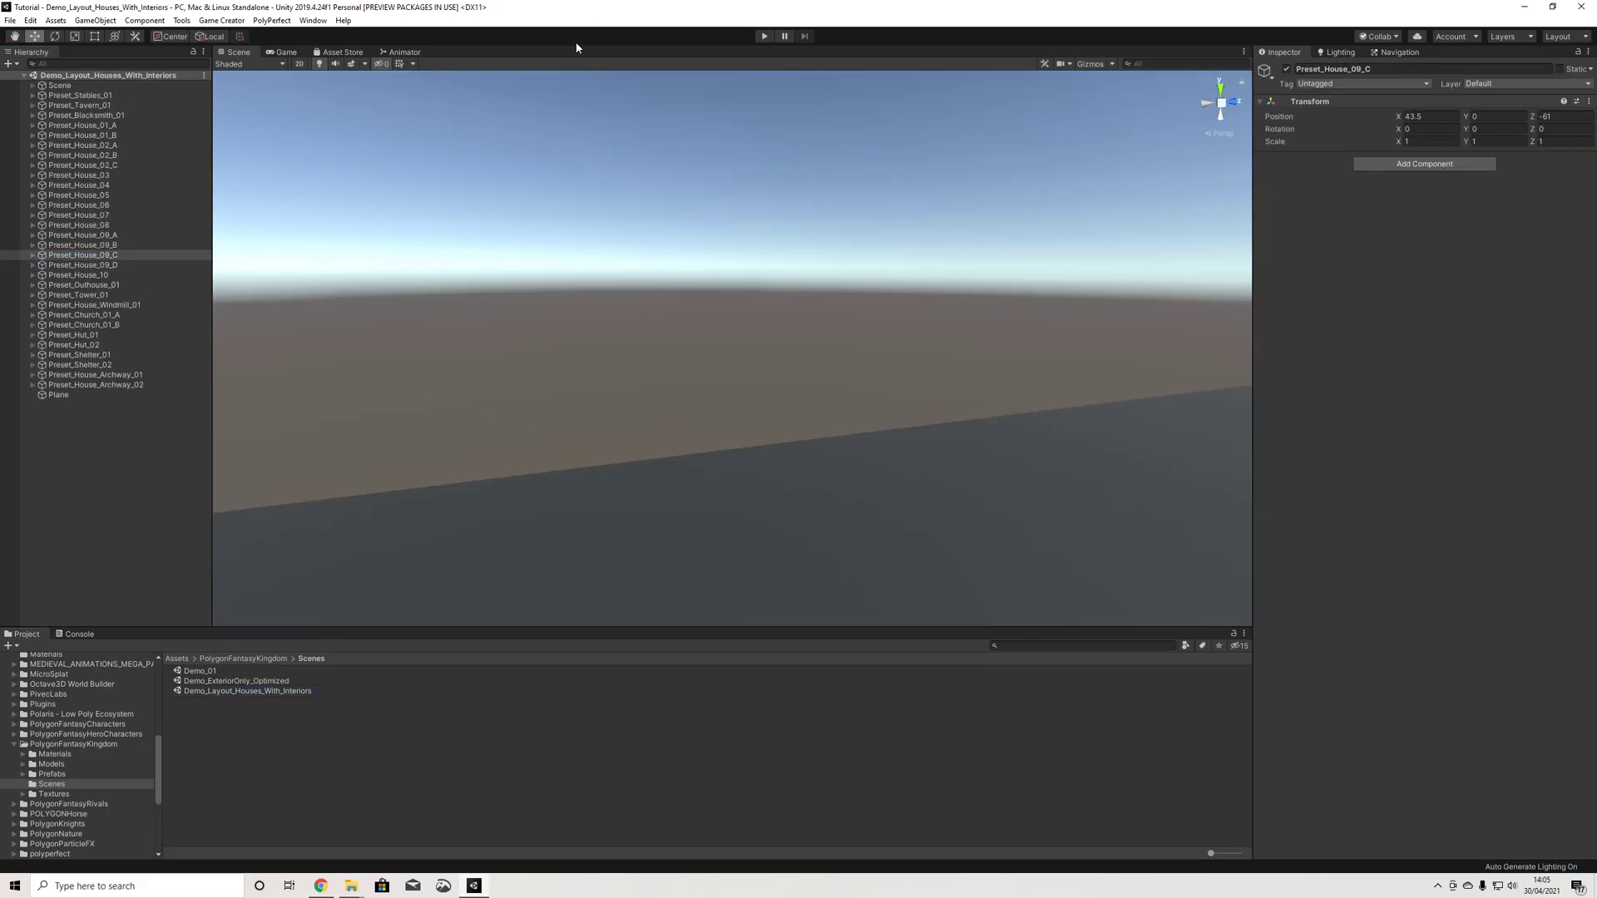
{"action": "left_click_drag", "start_coordinate": [704, 375], "coordinate": [767, 407], "text": "alt"}
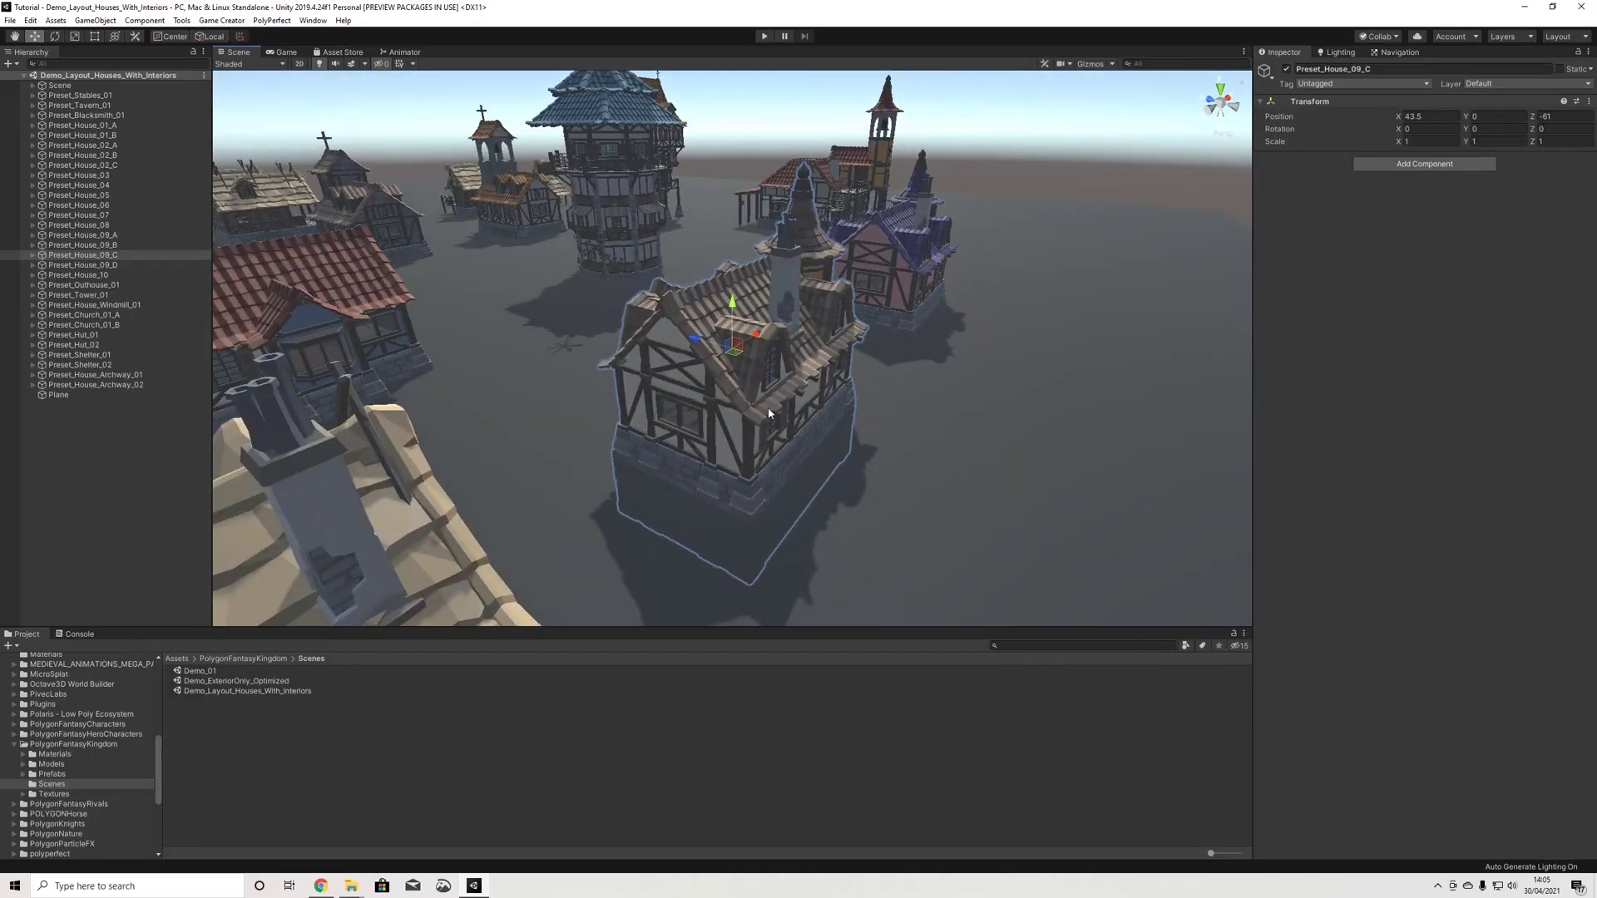
{"action": "scroll", "coordinate": [767, 407], "scroll_direction": "up", "scroll_amount": 6}
{"action": "scroll", "coordinate": [769, 413], "scroll_direction": "down", "scroll_amount": 10}
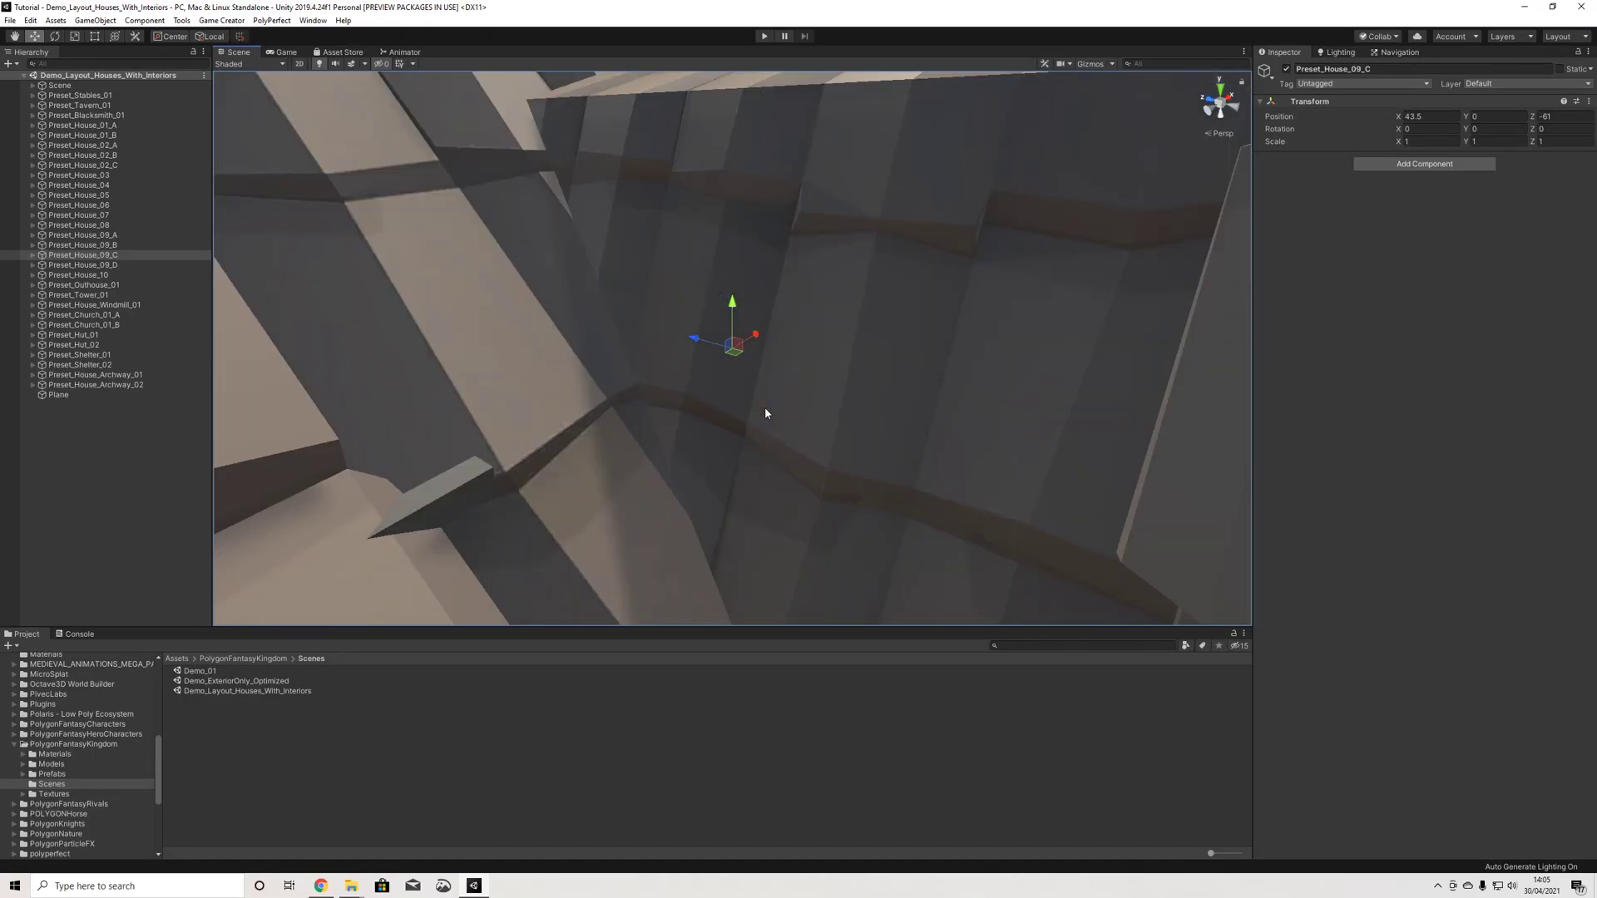
{"action": "right_click_drag", "start_coordinate": [535, 404], "coordinate": [826, 430]}
{"action": "scroll", "coordinate": [866, 437], "scroll_direction": "up", "scroll_amount": 5}
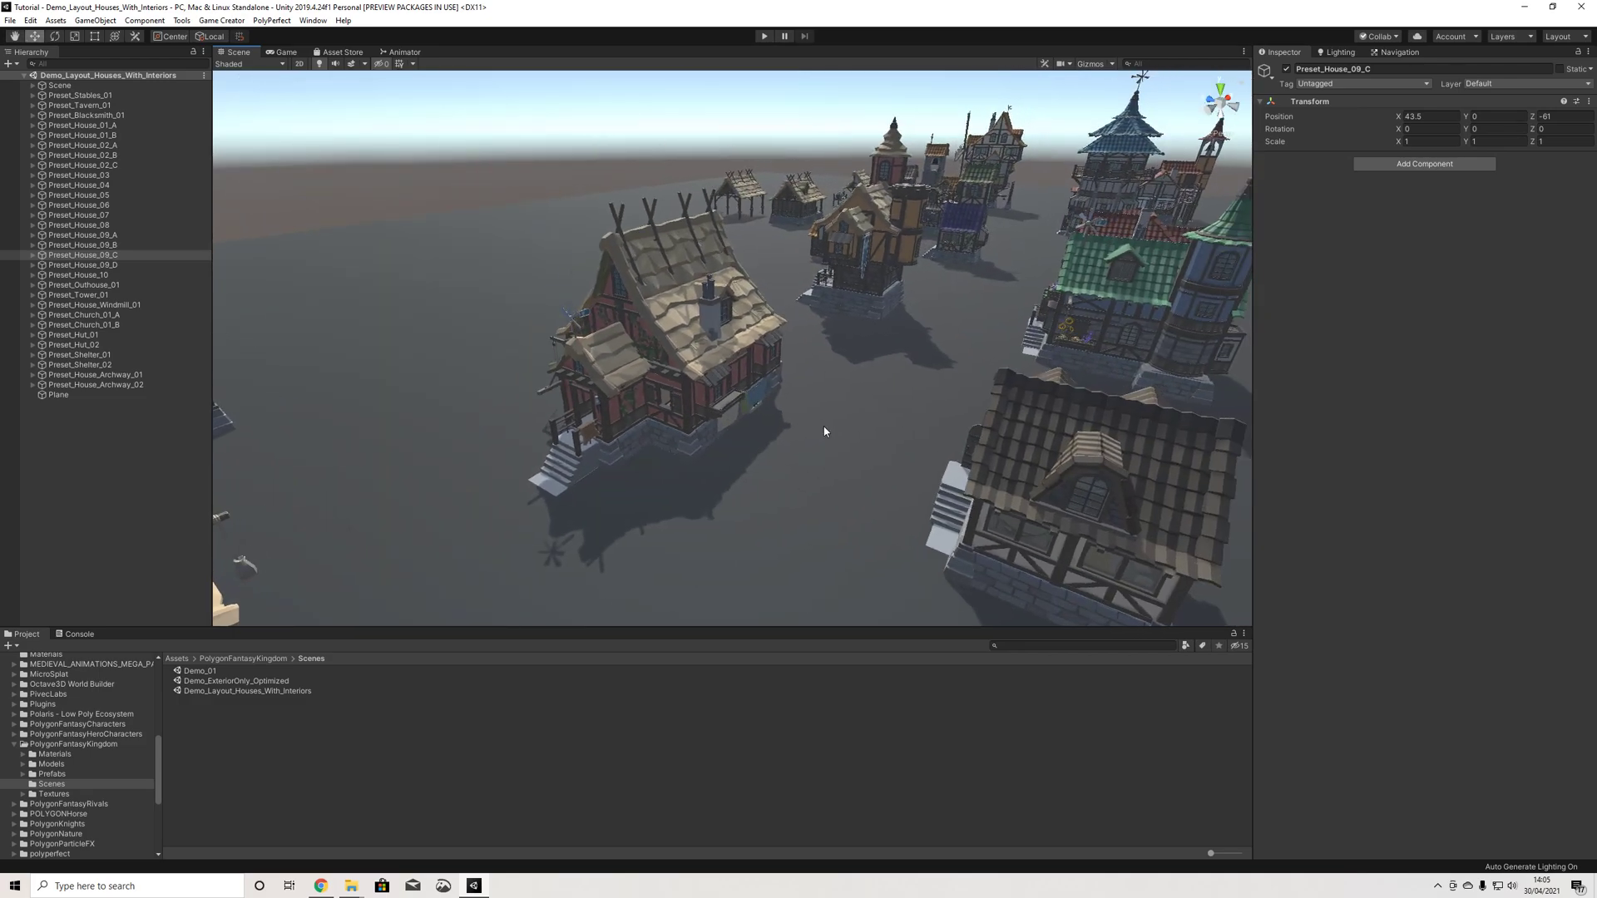
Step: Reopen the CreatingAGameSeries 2 scene from the project's main Scenes folder and frame the Player character in the scene view
{"action": "scroll", "coordinate": [30, 806], "scroll_direction": "down", "scroll_amount": 3}
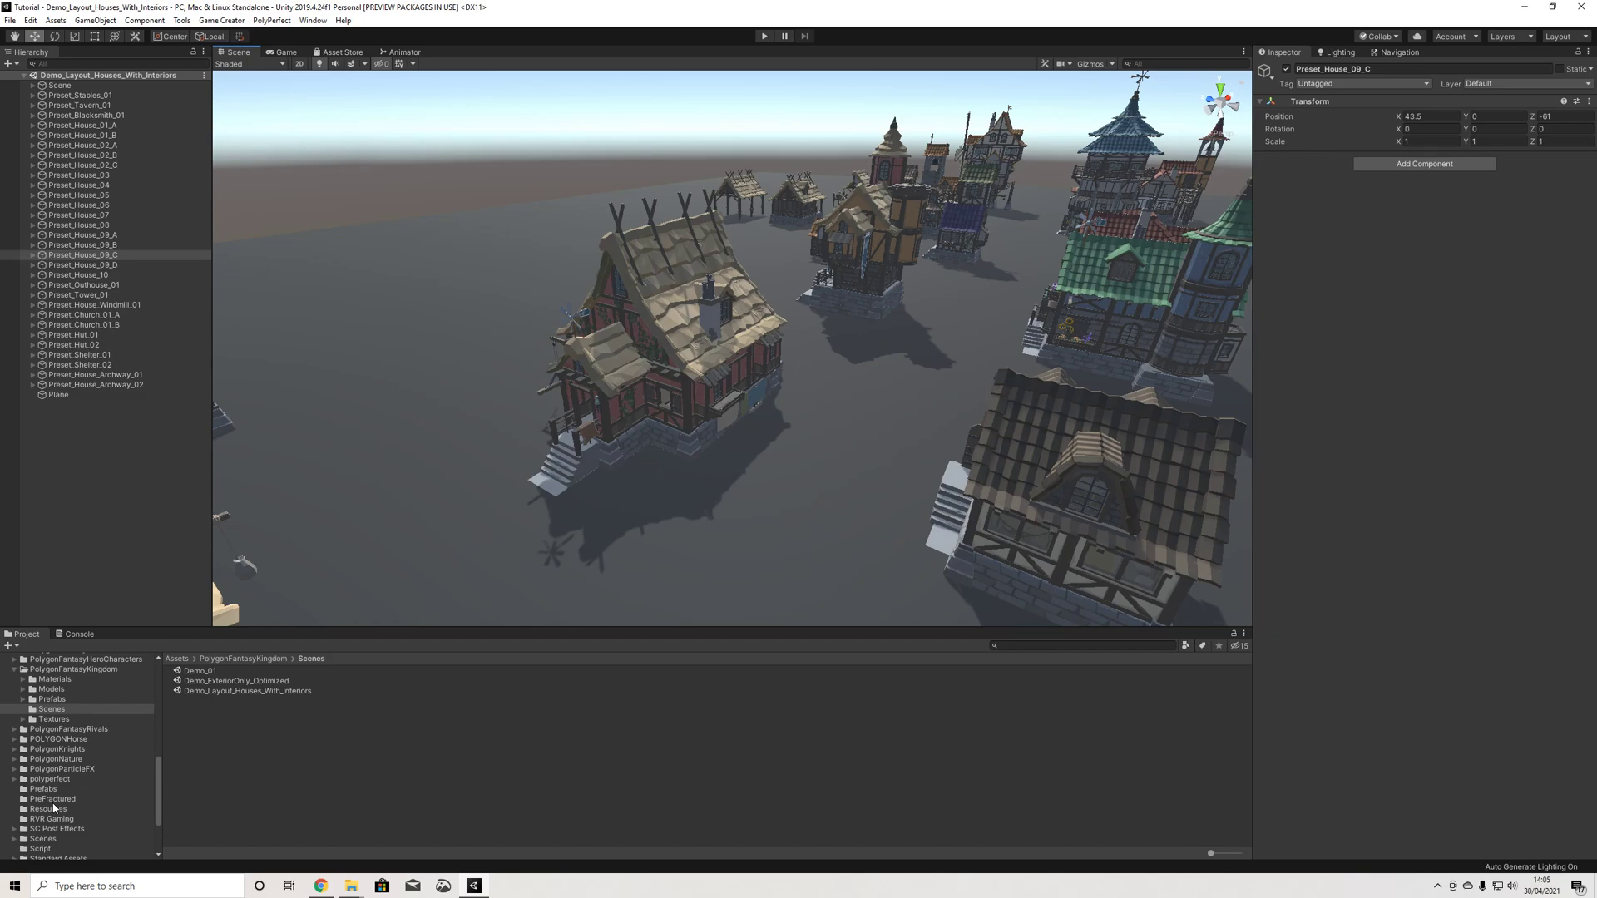
{"action": "left_click", "coordinate": [39, 840]}
{"action": "scroll", "coordinate": [200, 748], "scroll_direction": "down", "scroll_amount": 3}
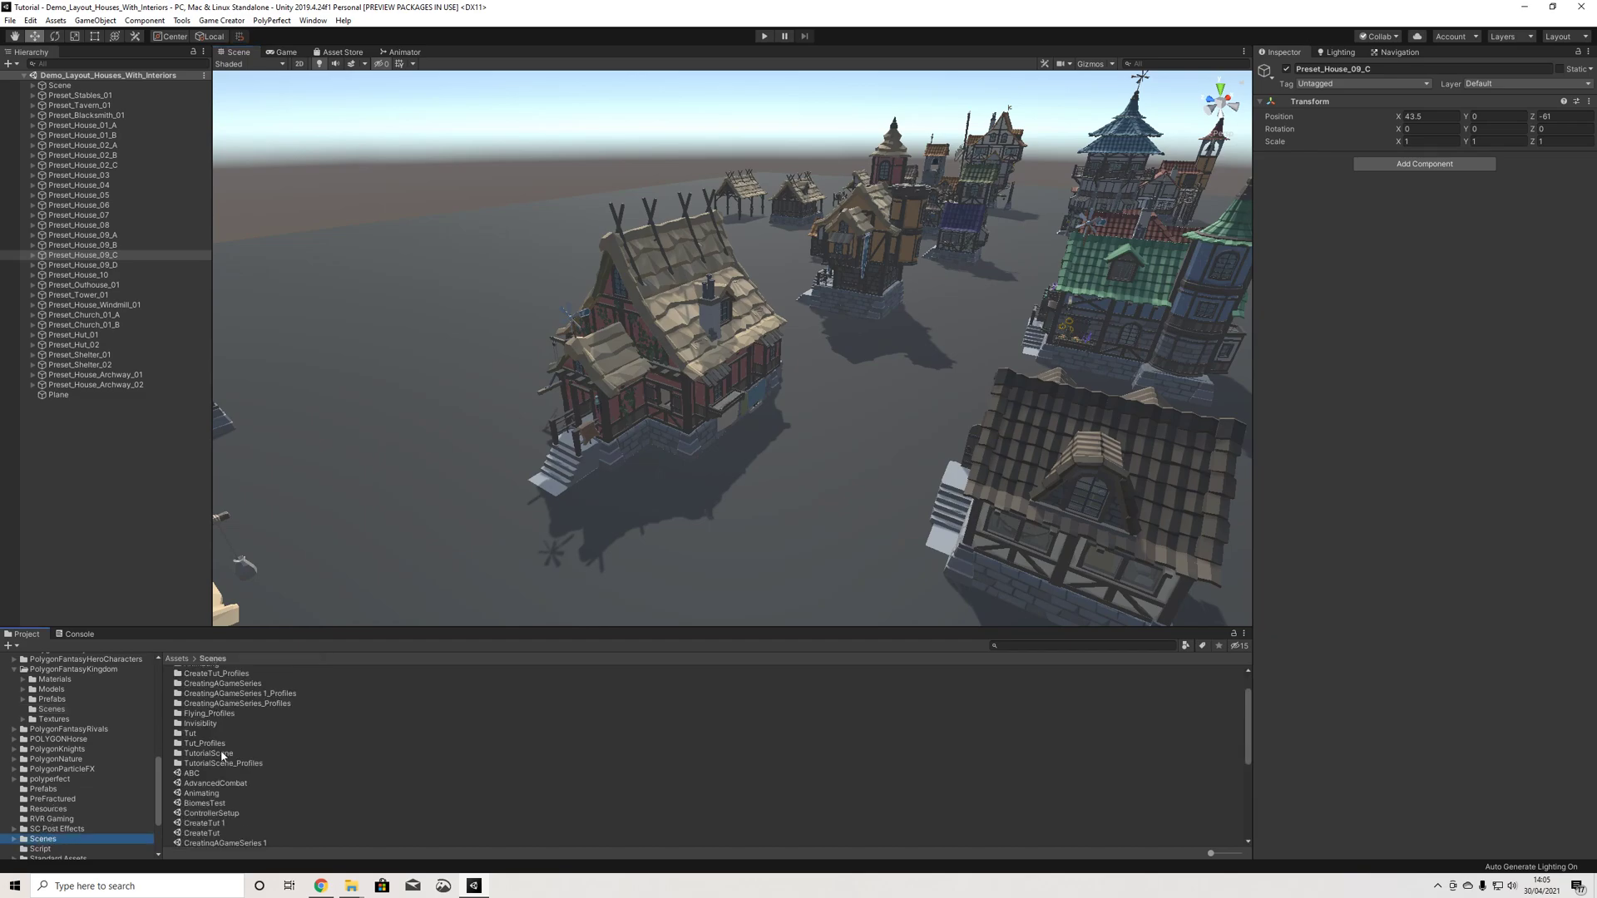
{"action": "left_click", "coordinate": [250, 816]}
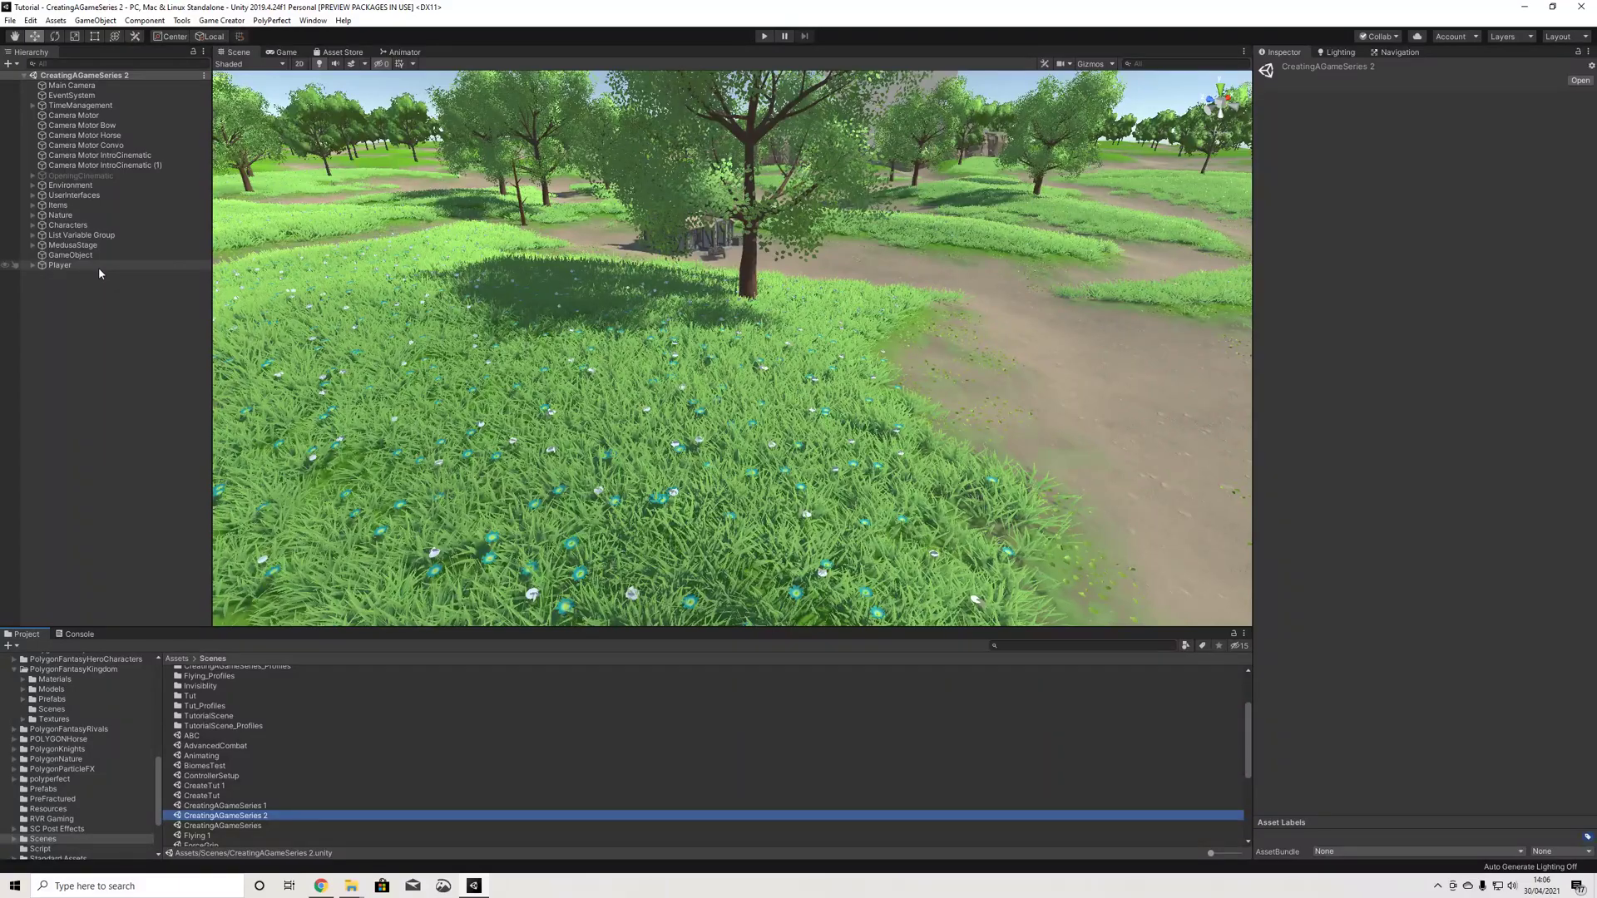
{"action": "left_click", "coordinate": [98, 266]}
{"action": "key", "text": "f"}
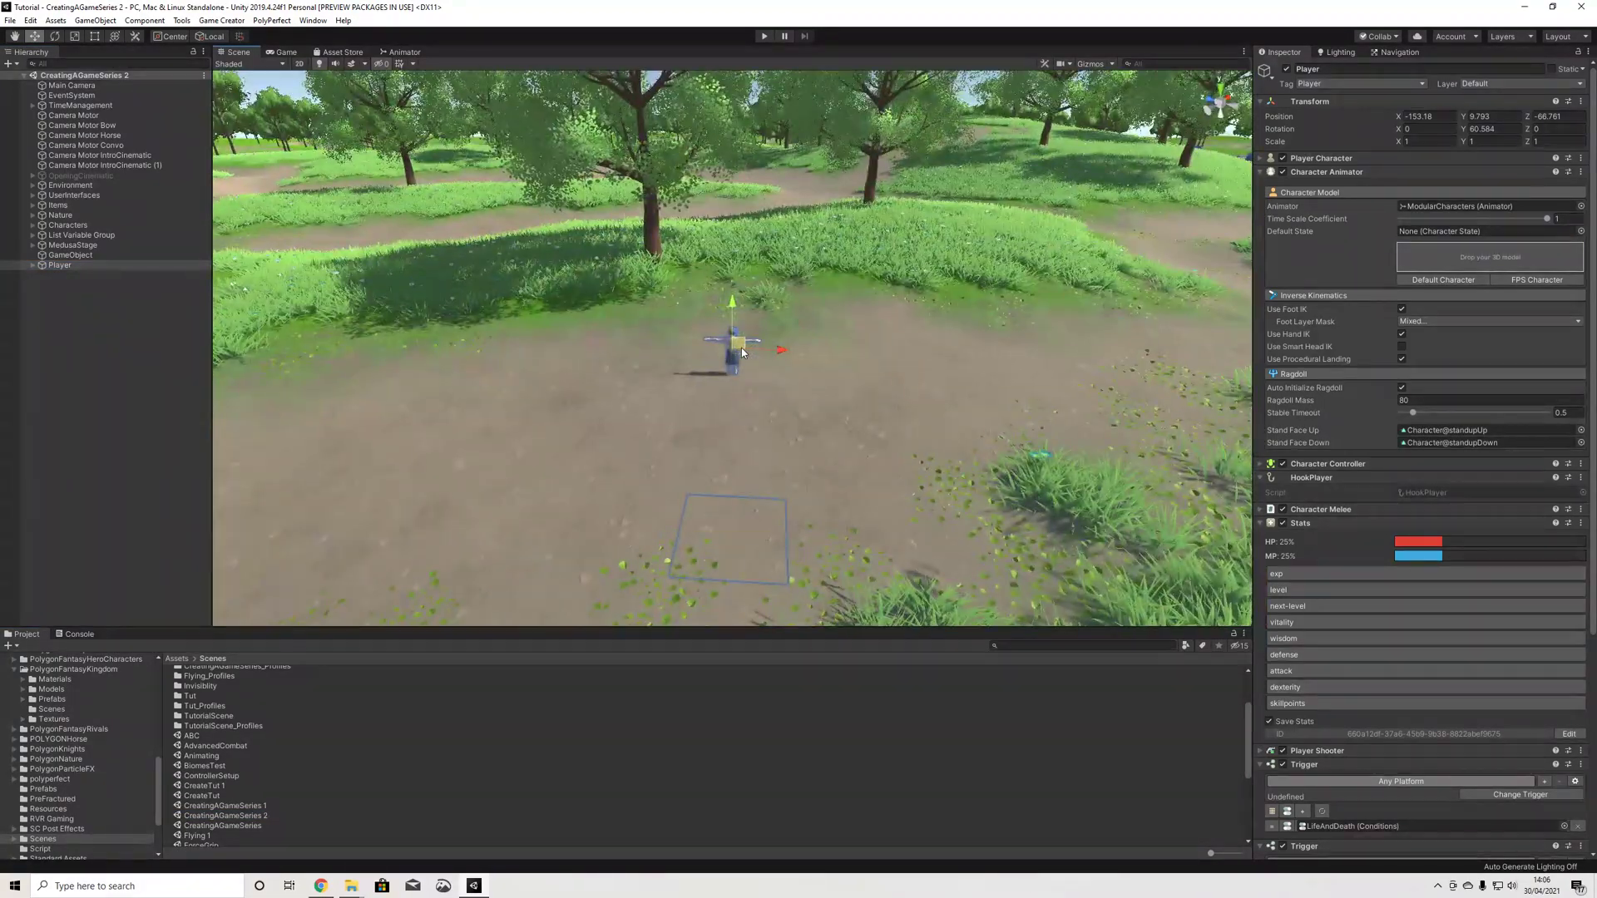
{"action": "left_click_drag", "start_coordinate": [741, 347], "coordinate": [567, 398], "text": "alt"}
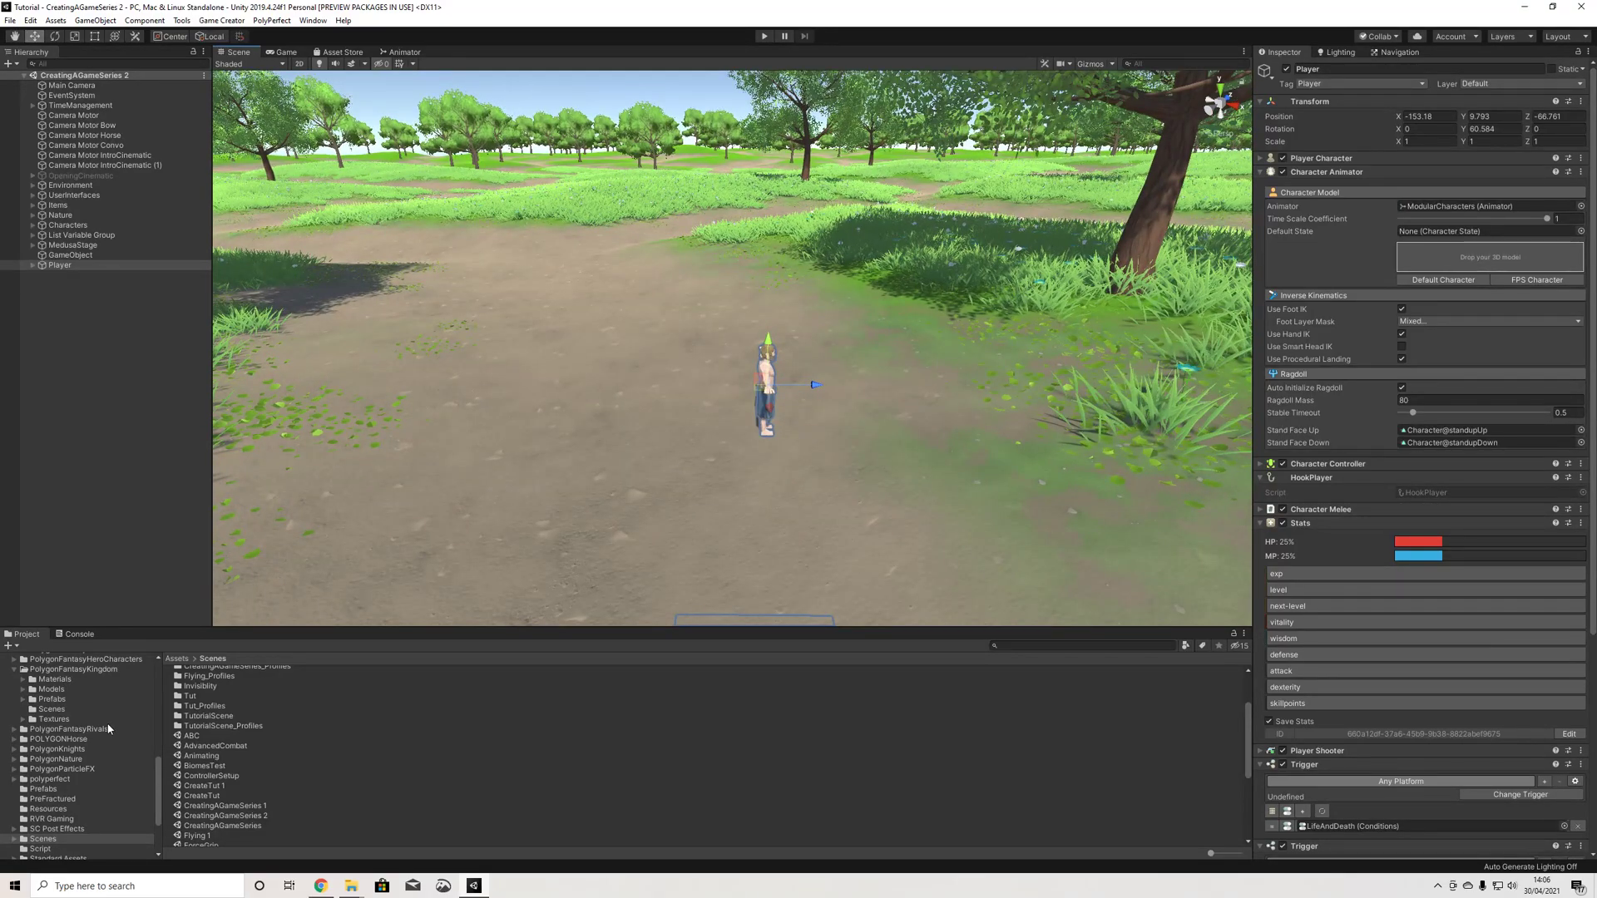
Step: Search the PolygonFantasyKingdom prefabs for "tent", and replace that search with "market"
{"action": "left_click", "coordinate": [51, 699]}
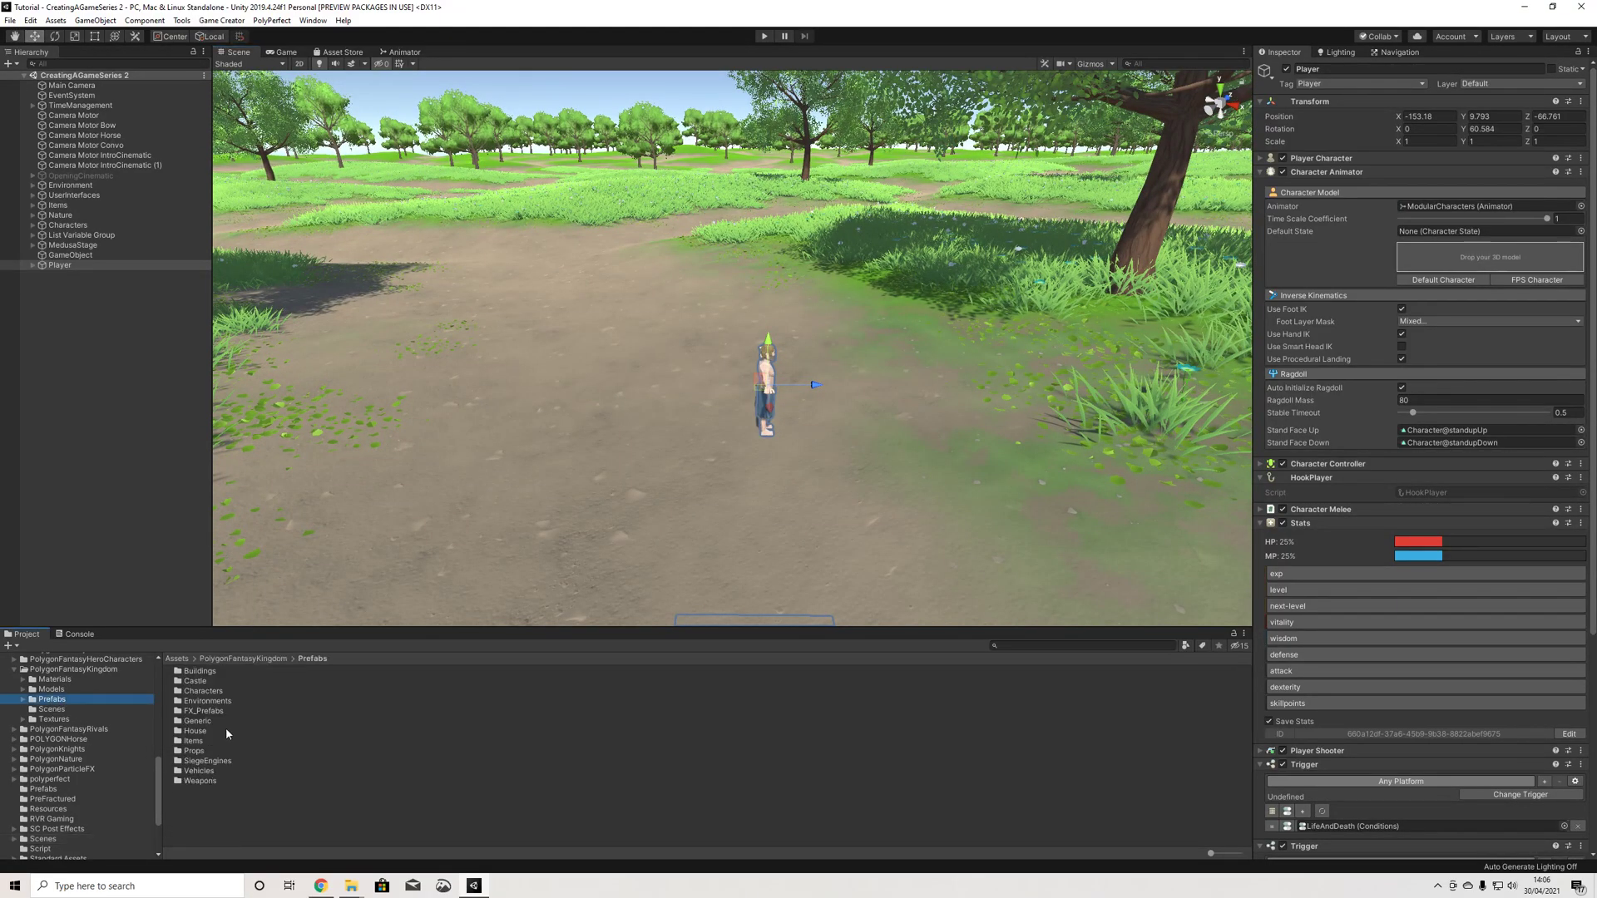
{"action": "double_click", "coordinate": [204, 751]}
{"action": "scroll", "coordinate": [258, 769], "scroll_direction": "down", "scroll_amount": 8}
{"action": "scroll", "coordinate": [91, 784], "scroll_direction": "up", "scroll_amount": 2}
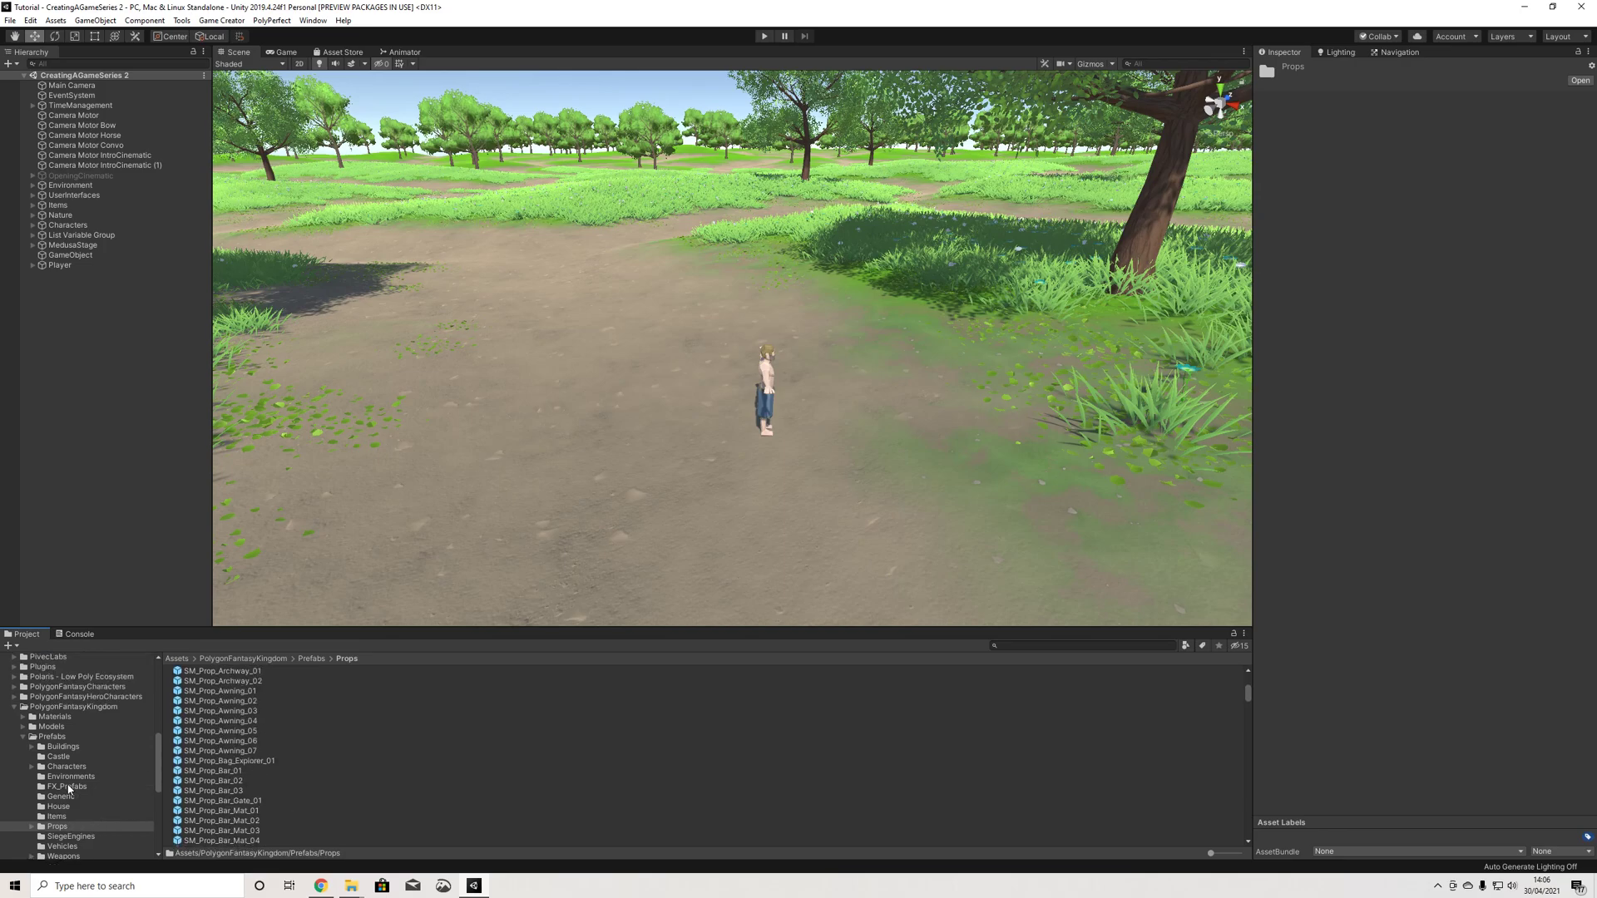
{"action": "left_click", "coordinate": [60, 741]}
{"action": "left_click", "coordinate": [1046, 647]}
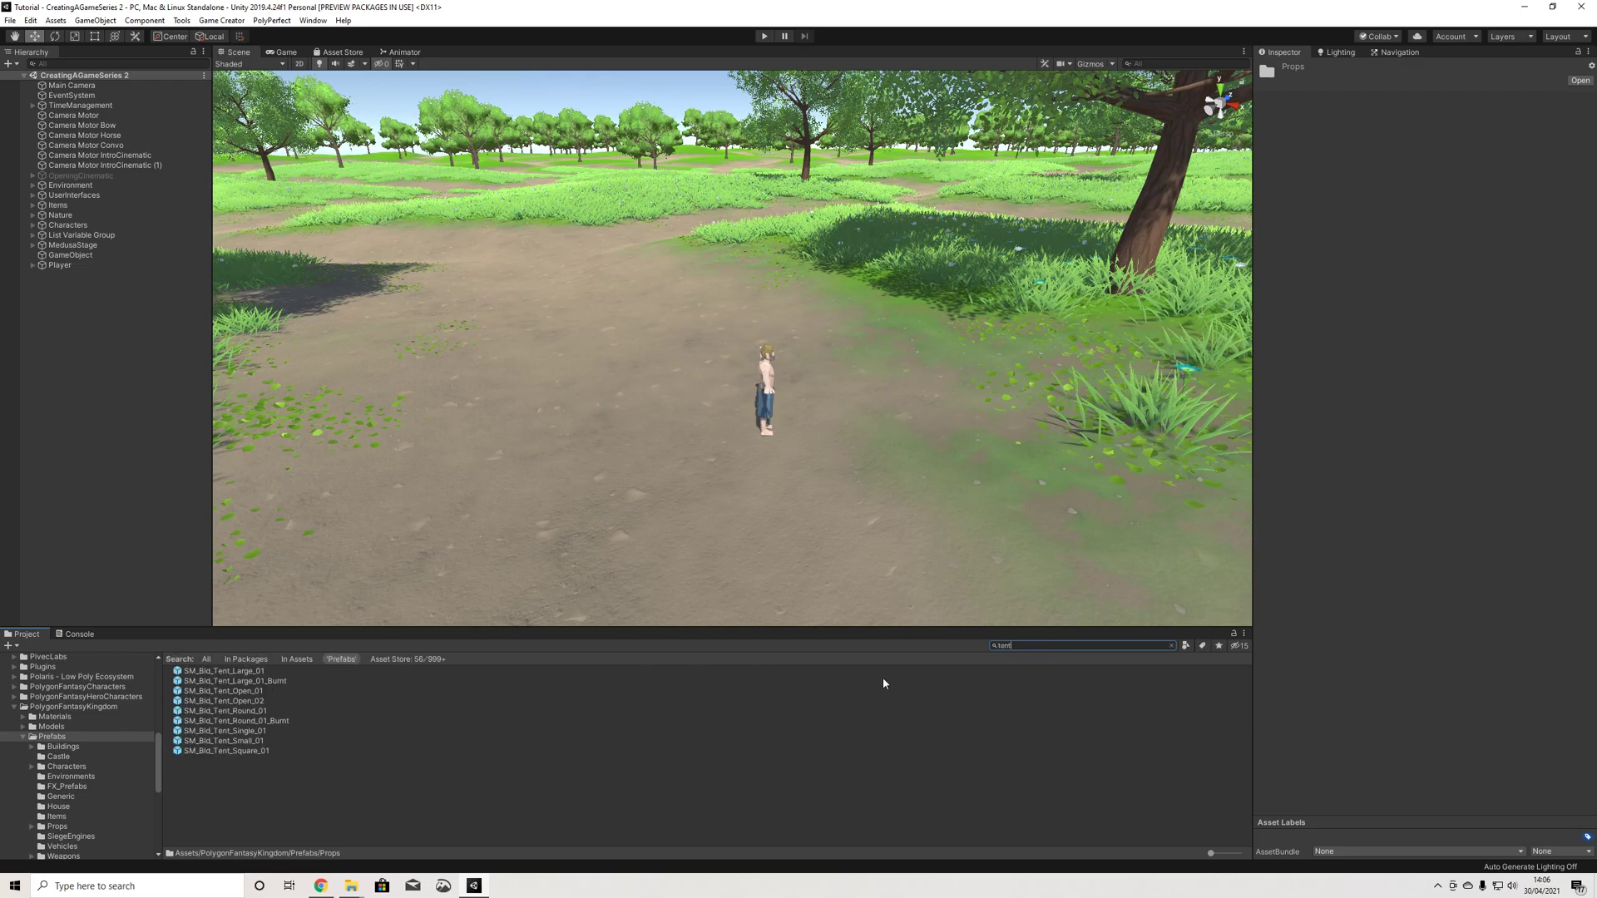
{"action": "left_click", "coordinate": [1172, 645]}
{"action": "type", "text": "market"}
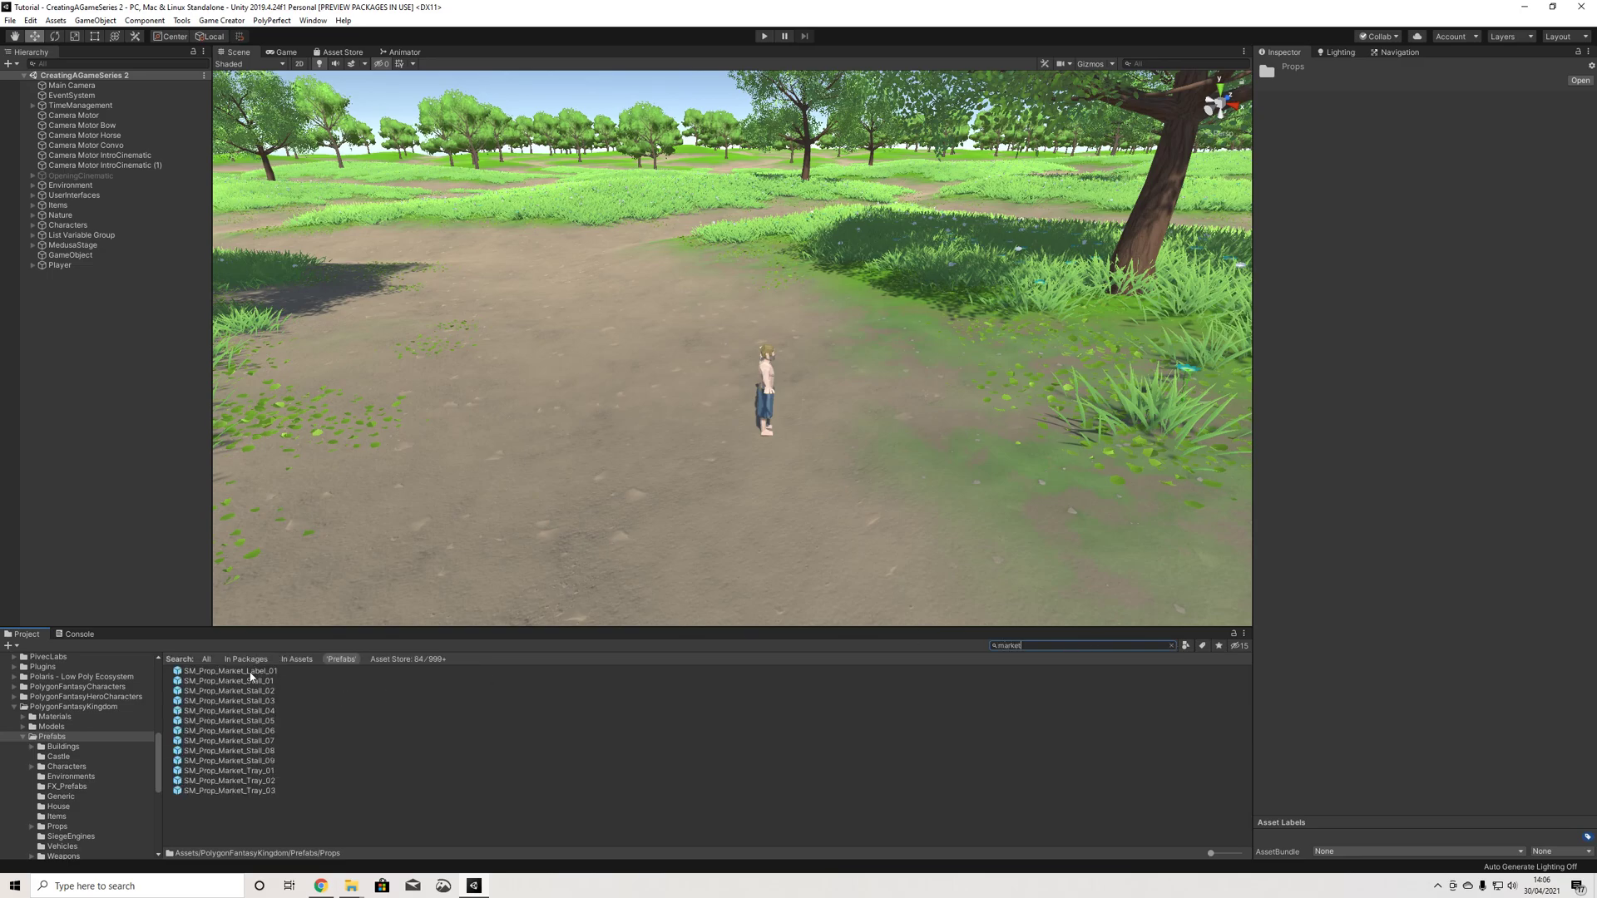
Step: Preview the market stall and market tray prefabs one after another to compare their looks
{"action": "left_click", "coordinate": [608, 680]}
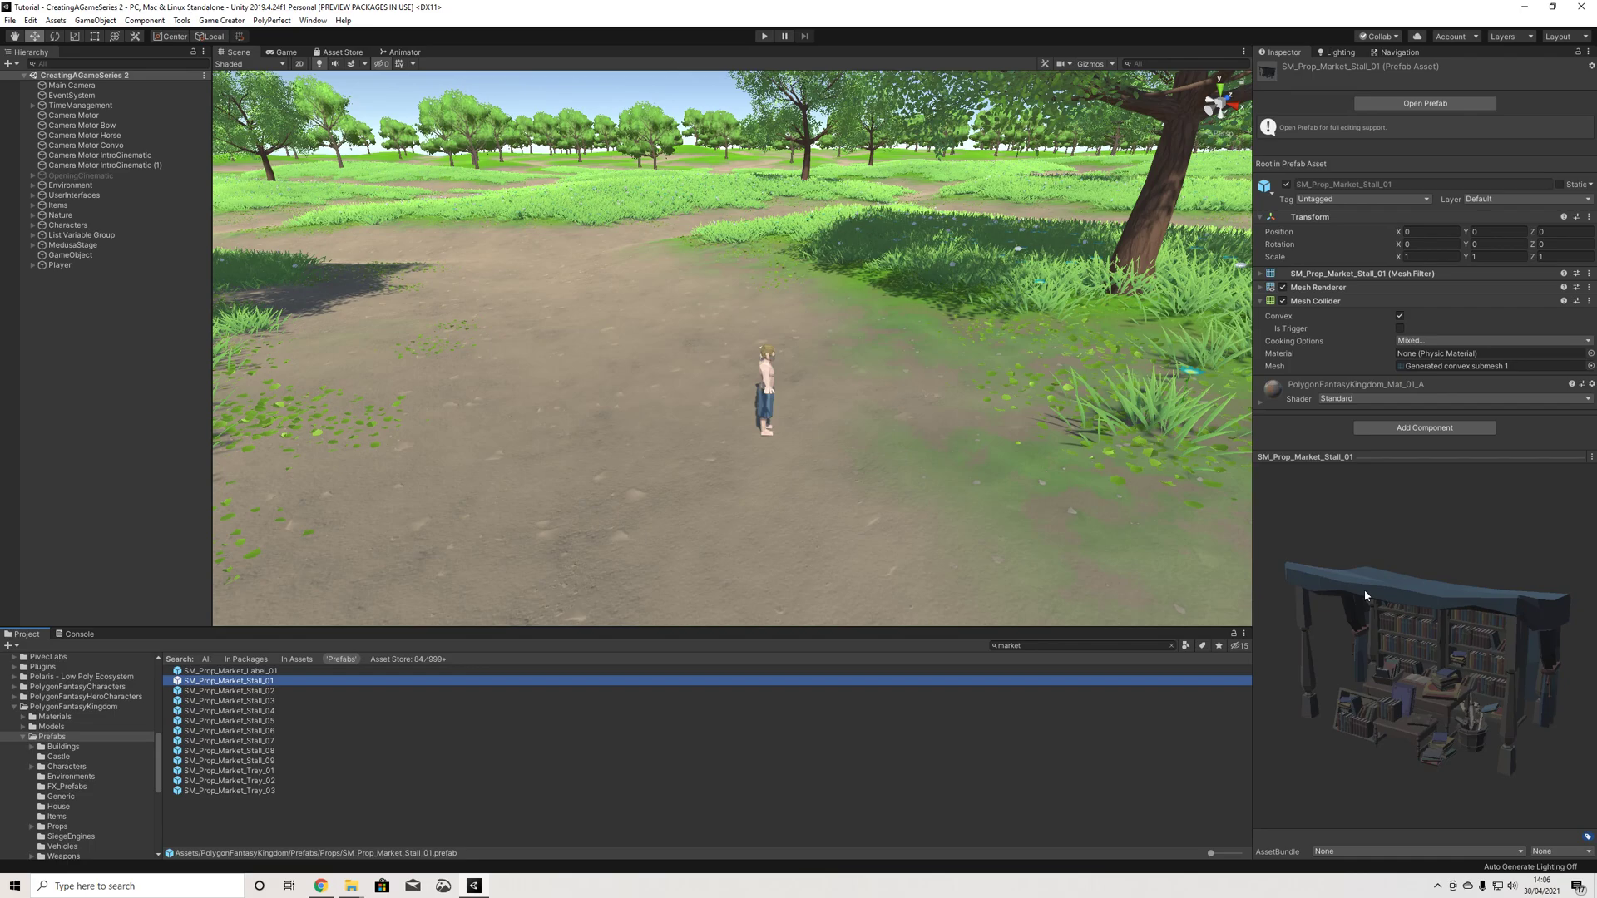
{"action": "left_click", "coordinate": [254, 691]}
{"action": "left_click", "coordinate": [252, 711]}
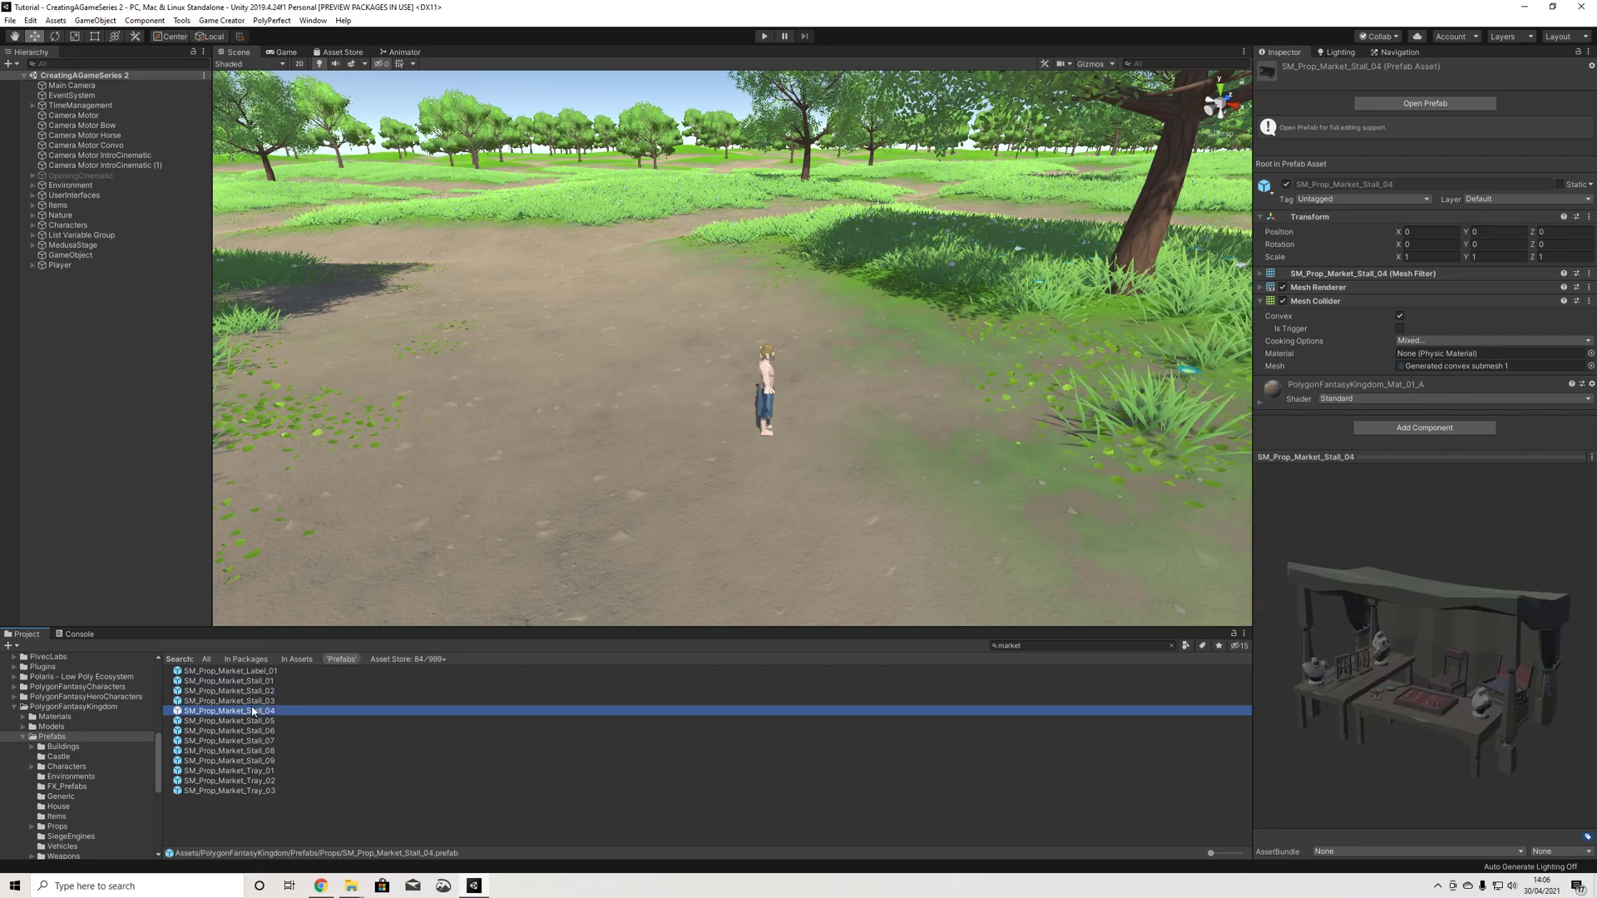
{"action": "left_click", "coordinate": [254, 721]}
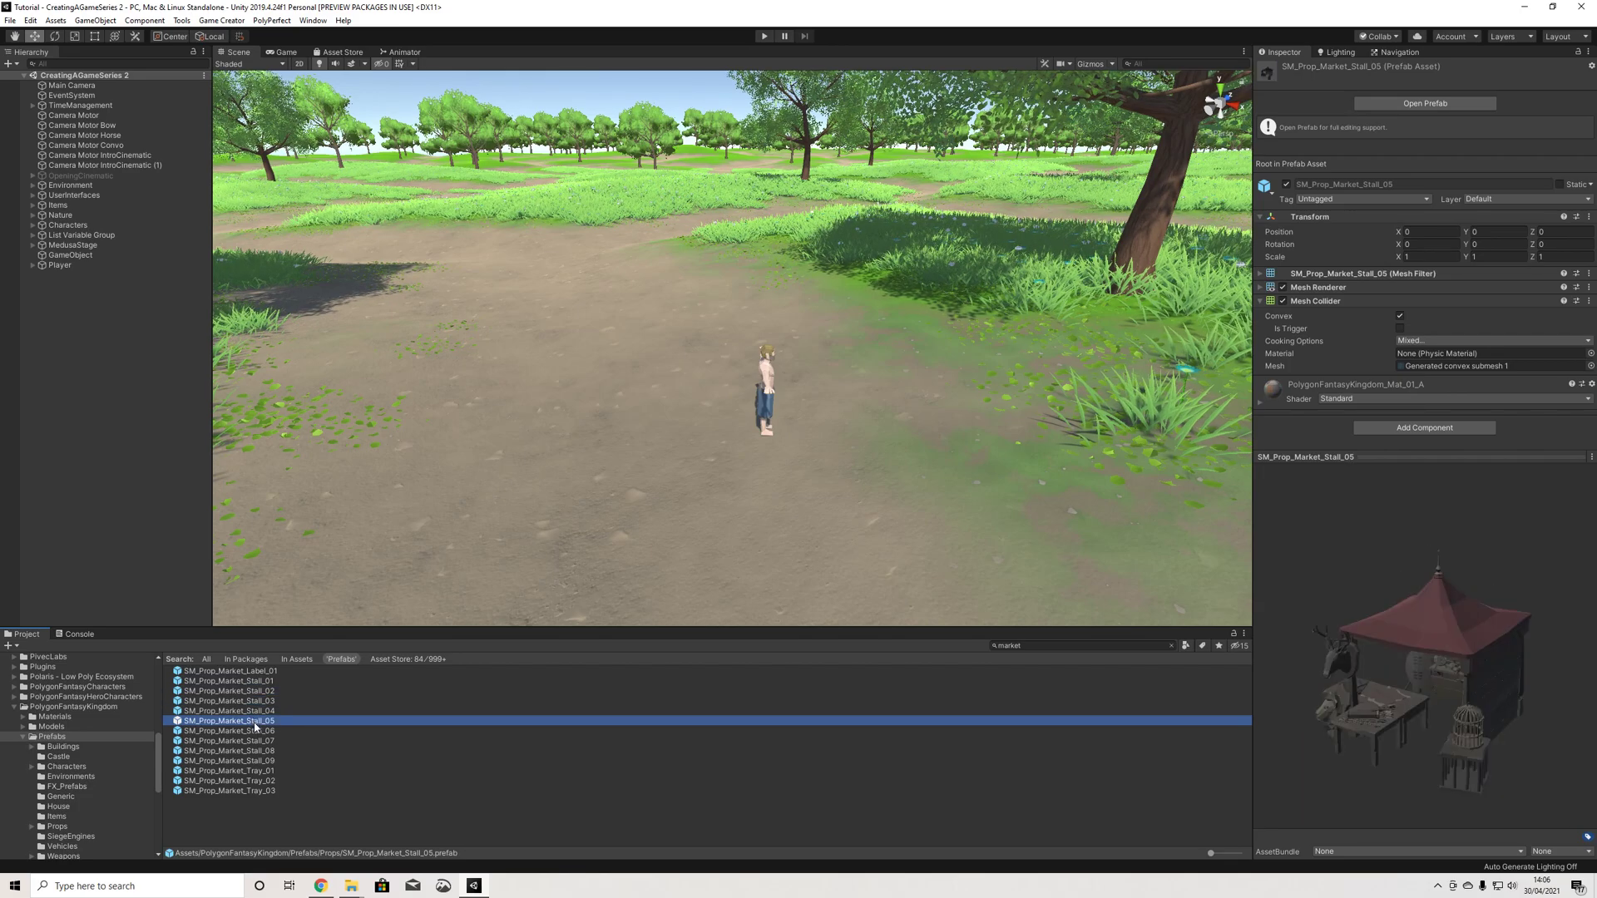
{"action": "left_click", "coordinate": [251, 731]}
{"action": "left_click", "coordinate": [247, 742]}
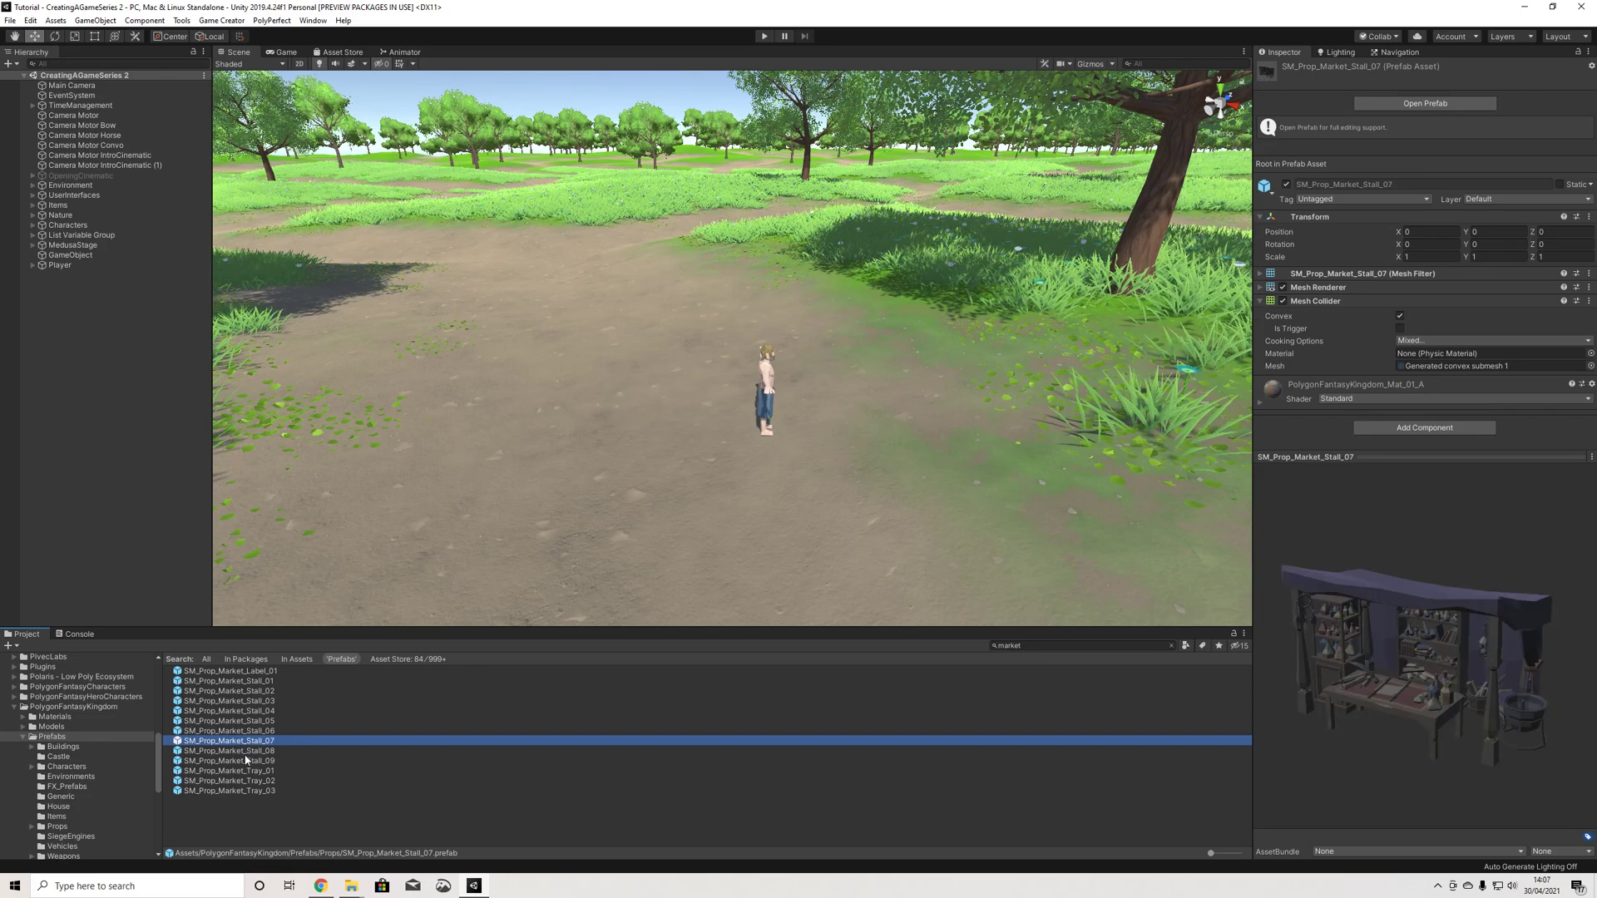
{"action": "left_click", "coordinate": [250, 752]}
{"action": "left_click", "coordinate": [249, 761]}
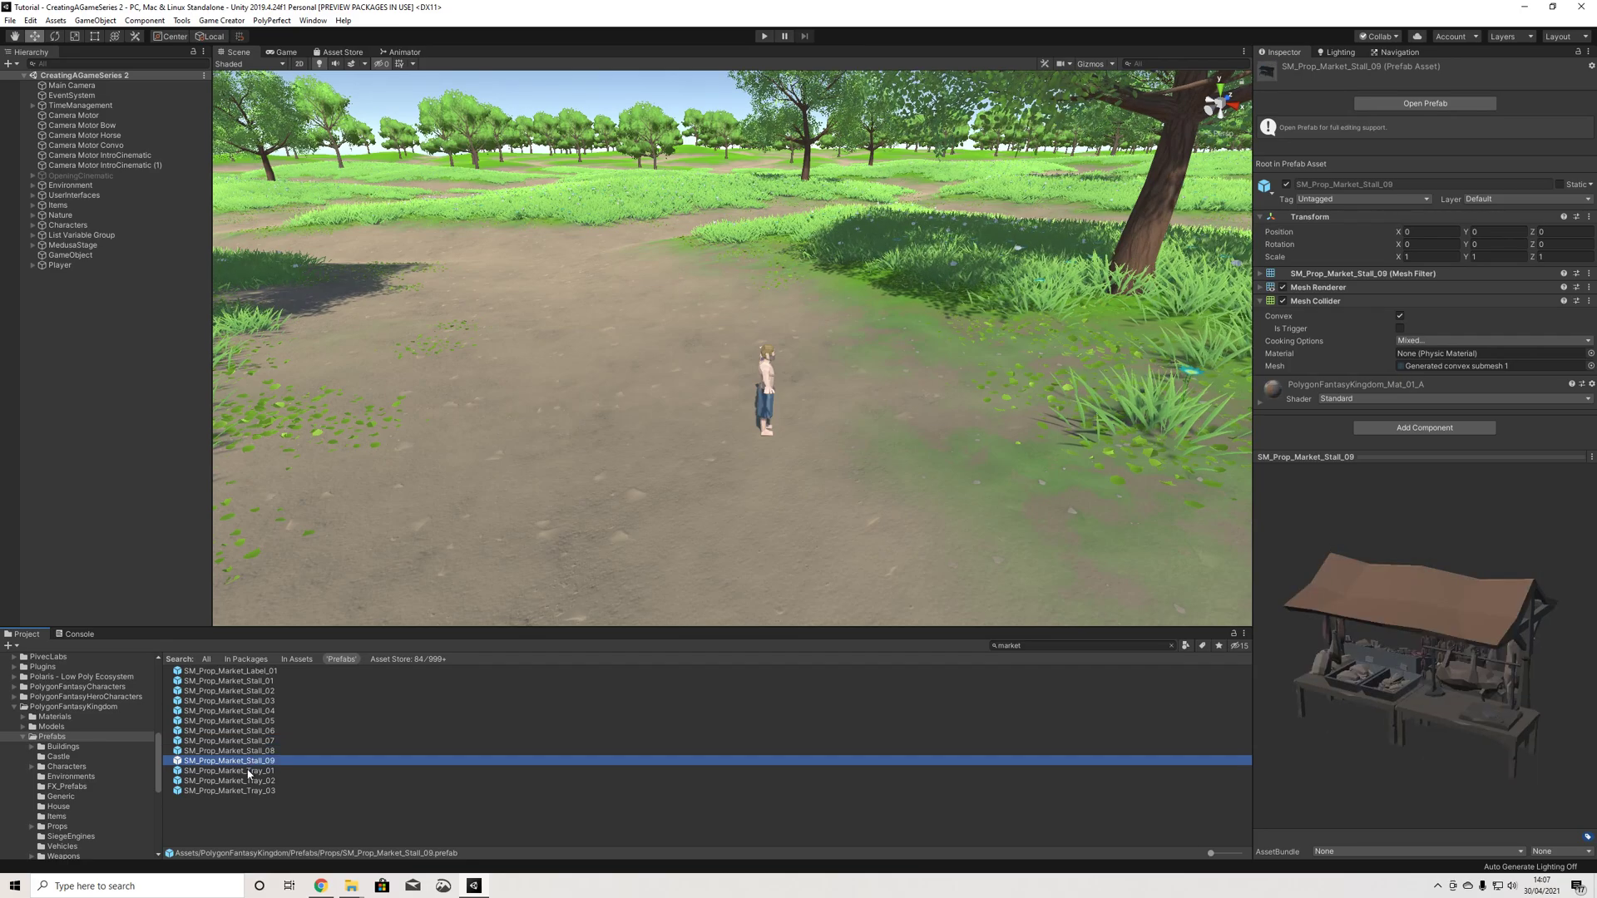
{"action": "left_click", "coordinate": [248, 772]}
{"action": "left_click", "coordinate": [249, 781]}
{"action": "left_click", "coordinate": [249, 791]}
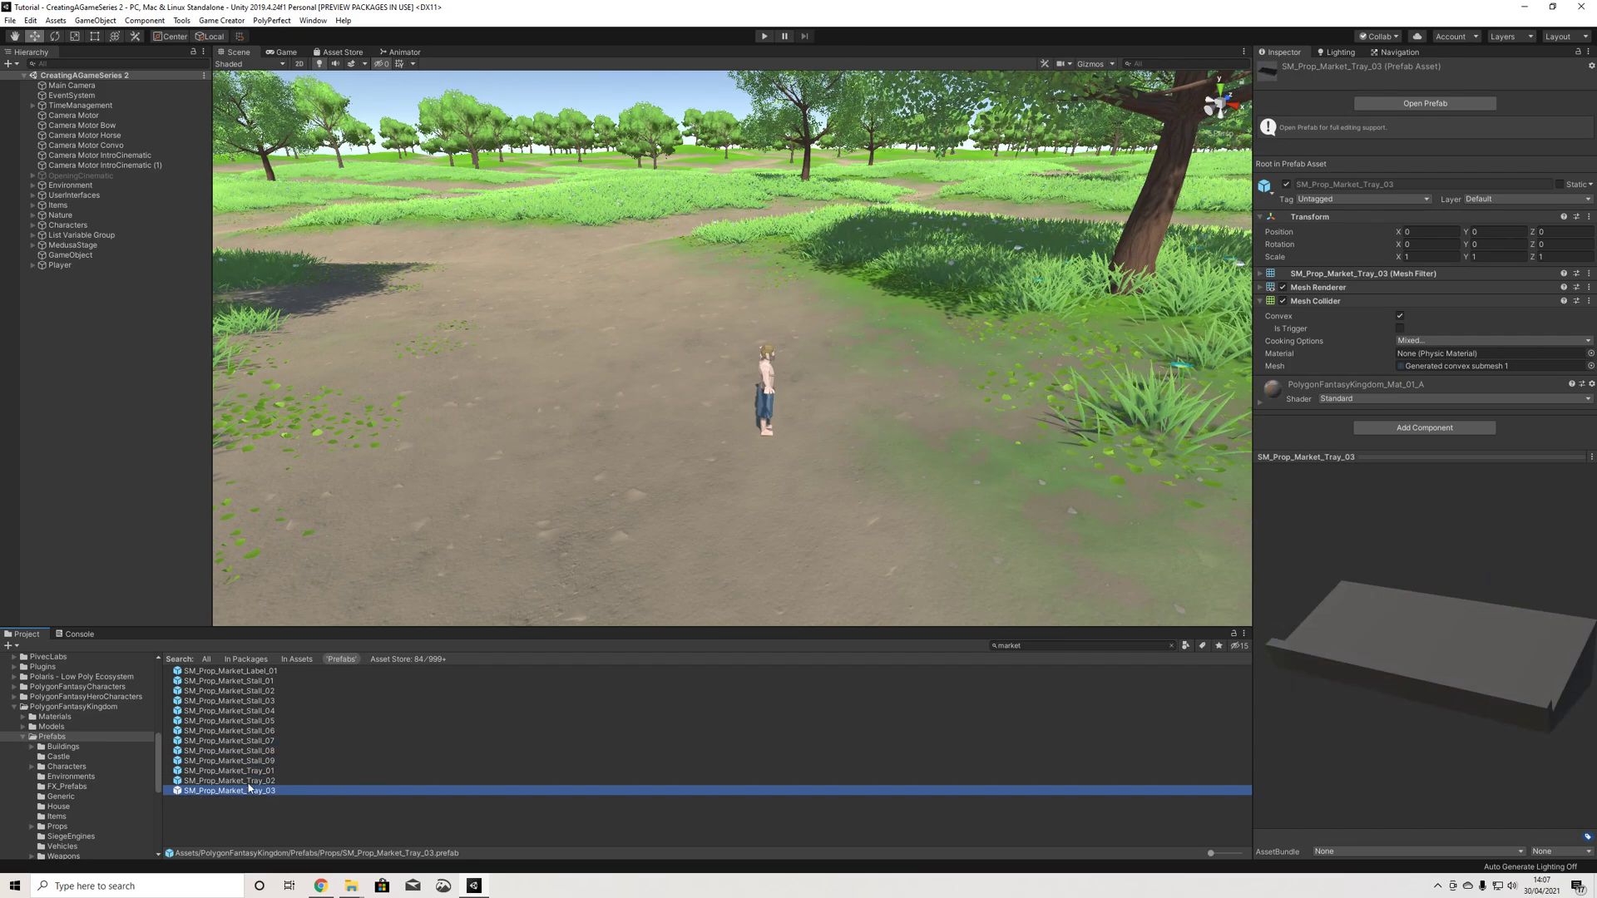
Step: Place the SM_Prop_Market_Stall_07 prefab on the dirt path near the Player character
{"action": "left_click", "coordinate": [252, 761]}
{"action": "left_click", "coordinate": [259, 740]}
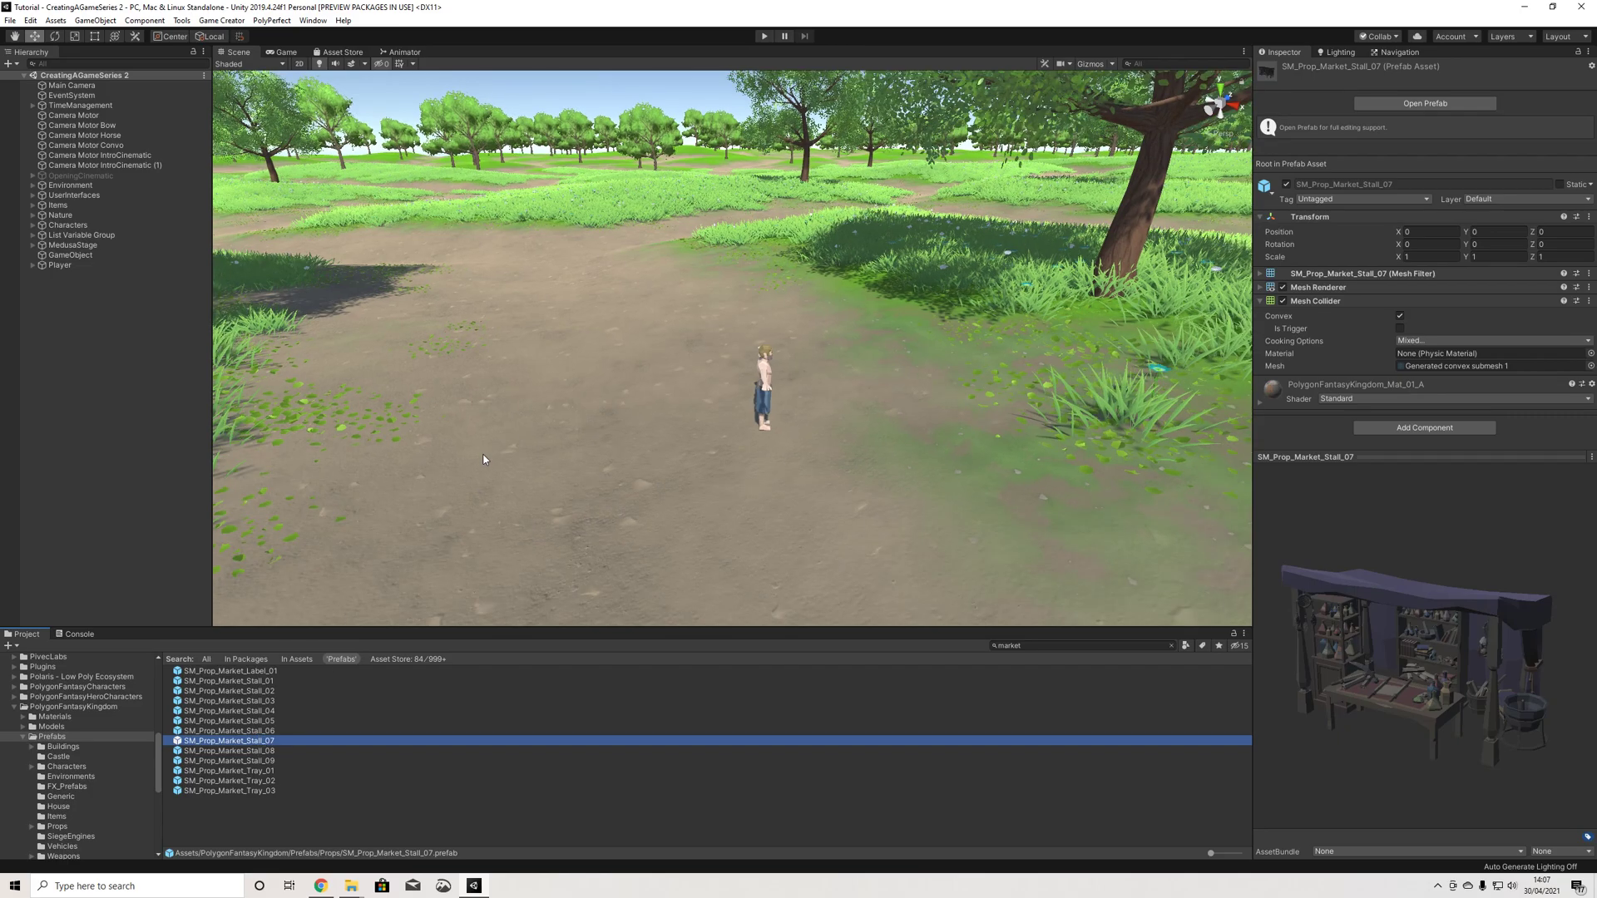
{"action": "left_click_drag", "start_coordinate": [258, 739], "coordinate": [654, 426]}
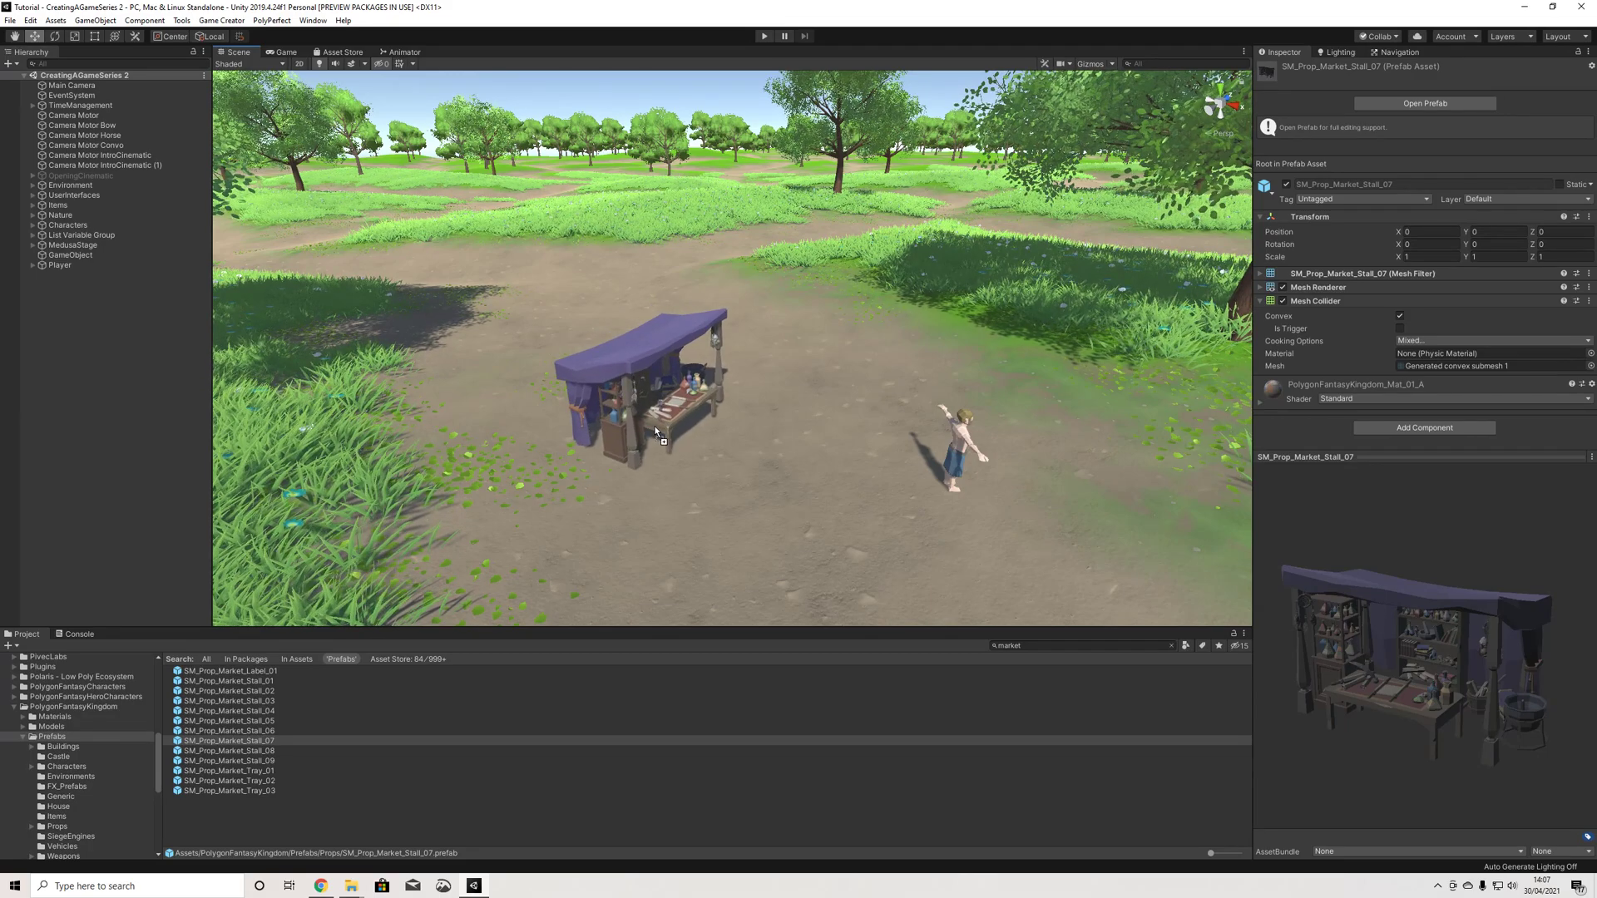
{"action": "key", "text": "f"}
Step: Lower the market stall onto the ground, to a Y position of about 9.04, and deselect it
{"action": "left_click_drag", "start_coordinate": [840, 436], "coordinate": [526, 477], "text": "alt"}
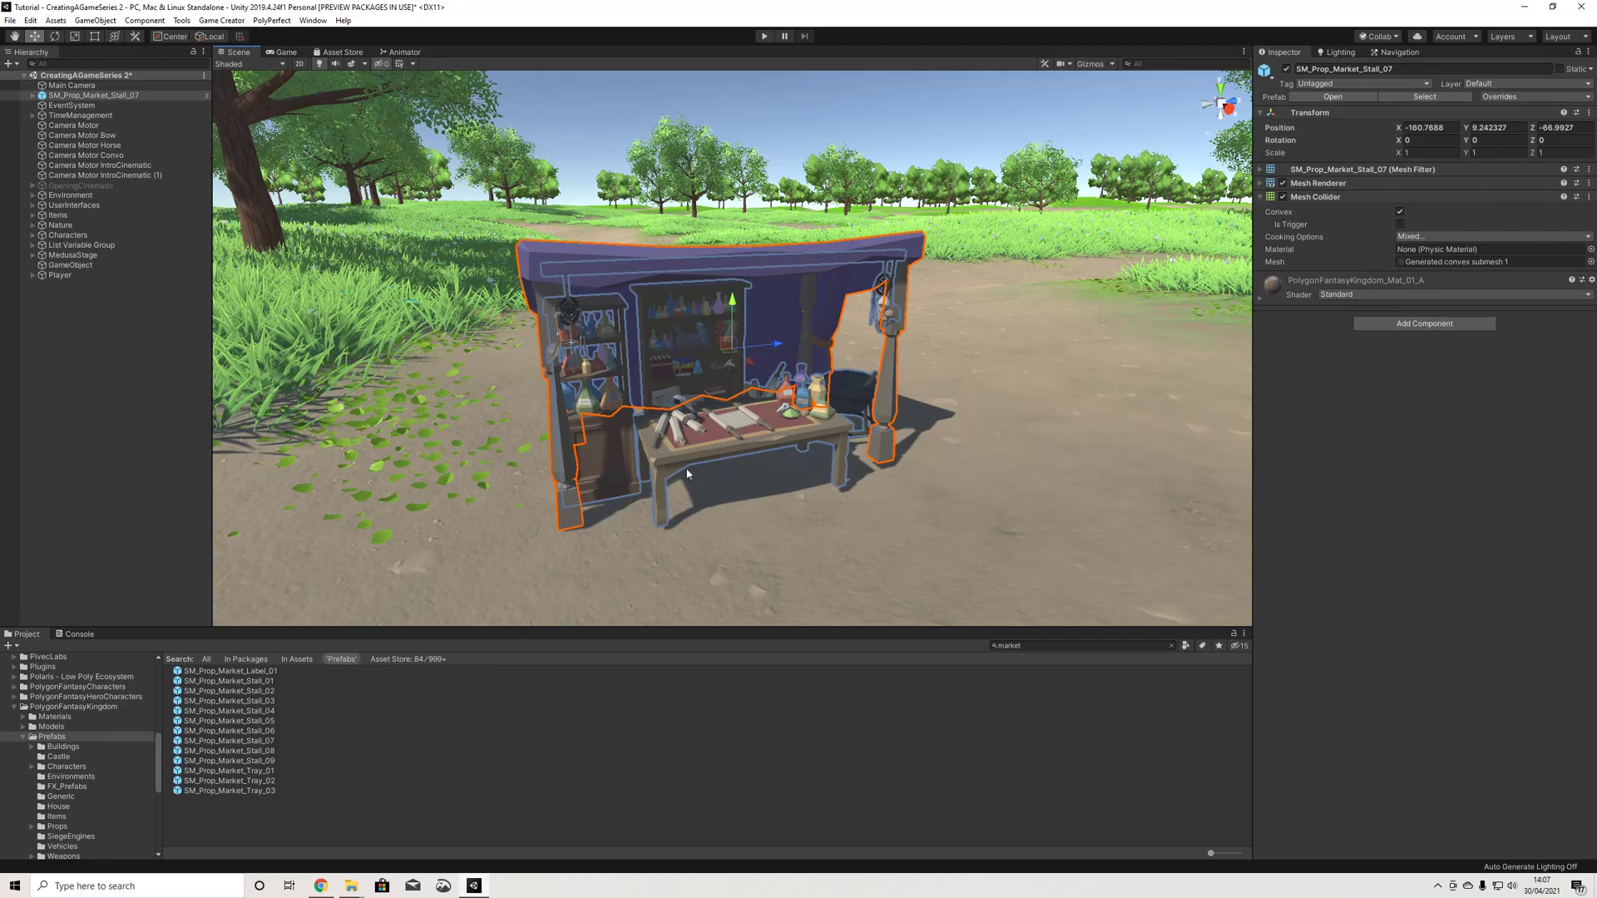
{"action": "left_click_drag", "start_coordinate": [711, 464], "coordinate": [598, 466], "text": "alt"}
{"action": "left_click_drag", "start_coordinate": [734, 302], "coordinate": [329, 333]}
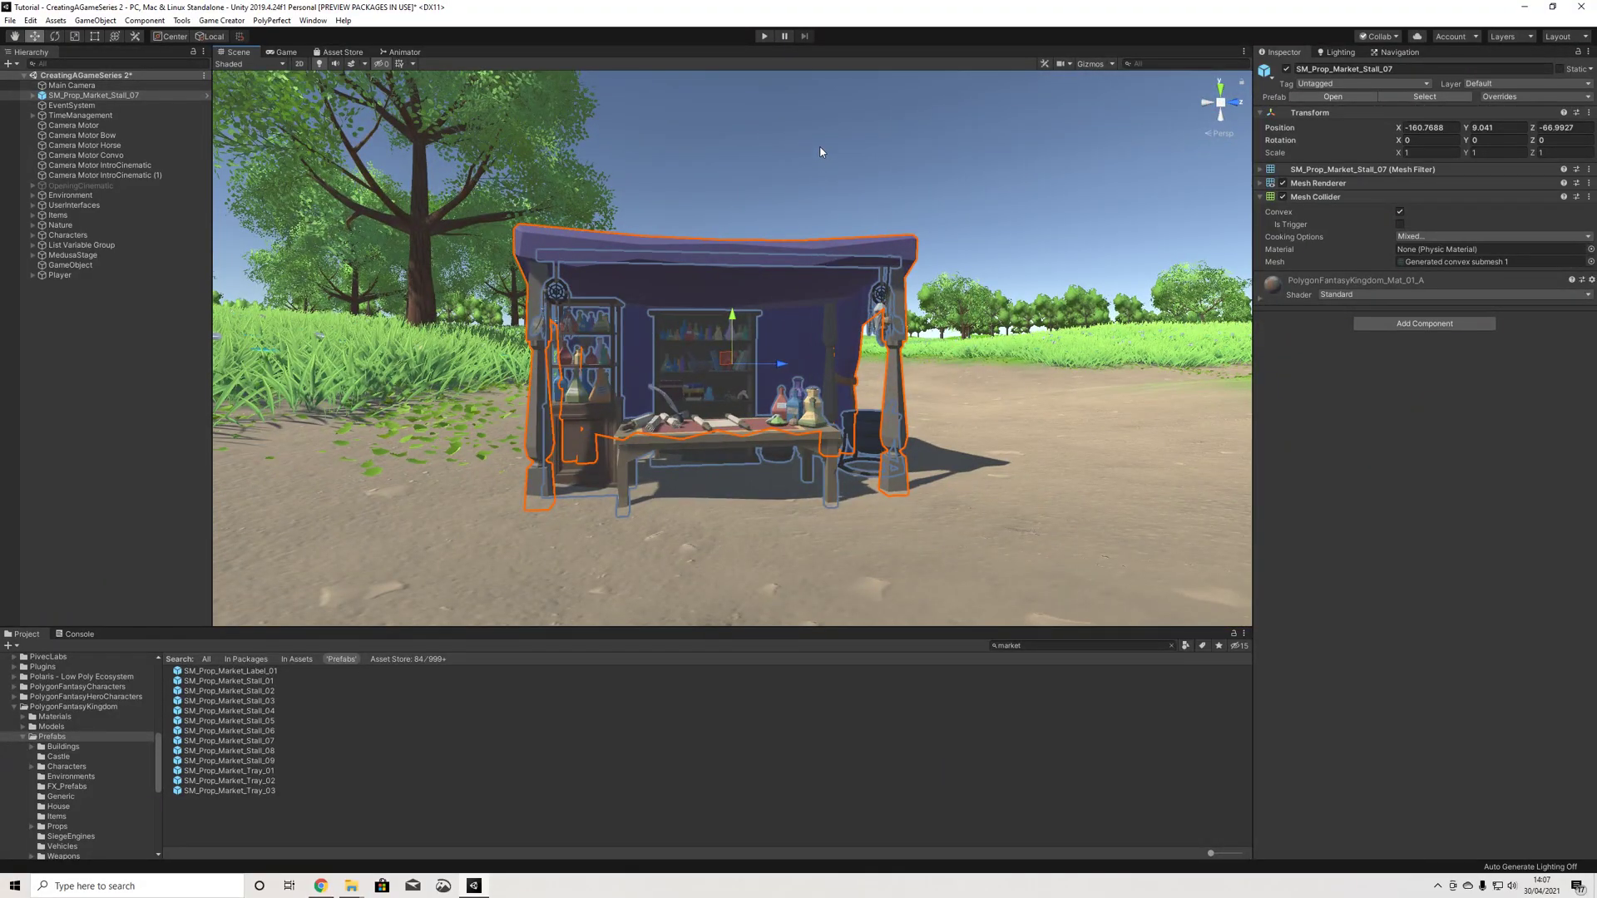
{"action": "left_click", "coordinate": [820, 152]}
Step: Move SM_Prop_Market_Stall_07 below Player at the end of the scene hierarchy and clear the selection
{"action": "left_click_drag", "start_coordinate": [820, 153], "coordinate": [700, 403], "text": "alt"}
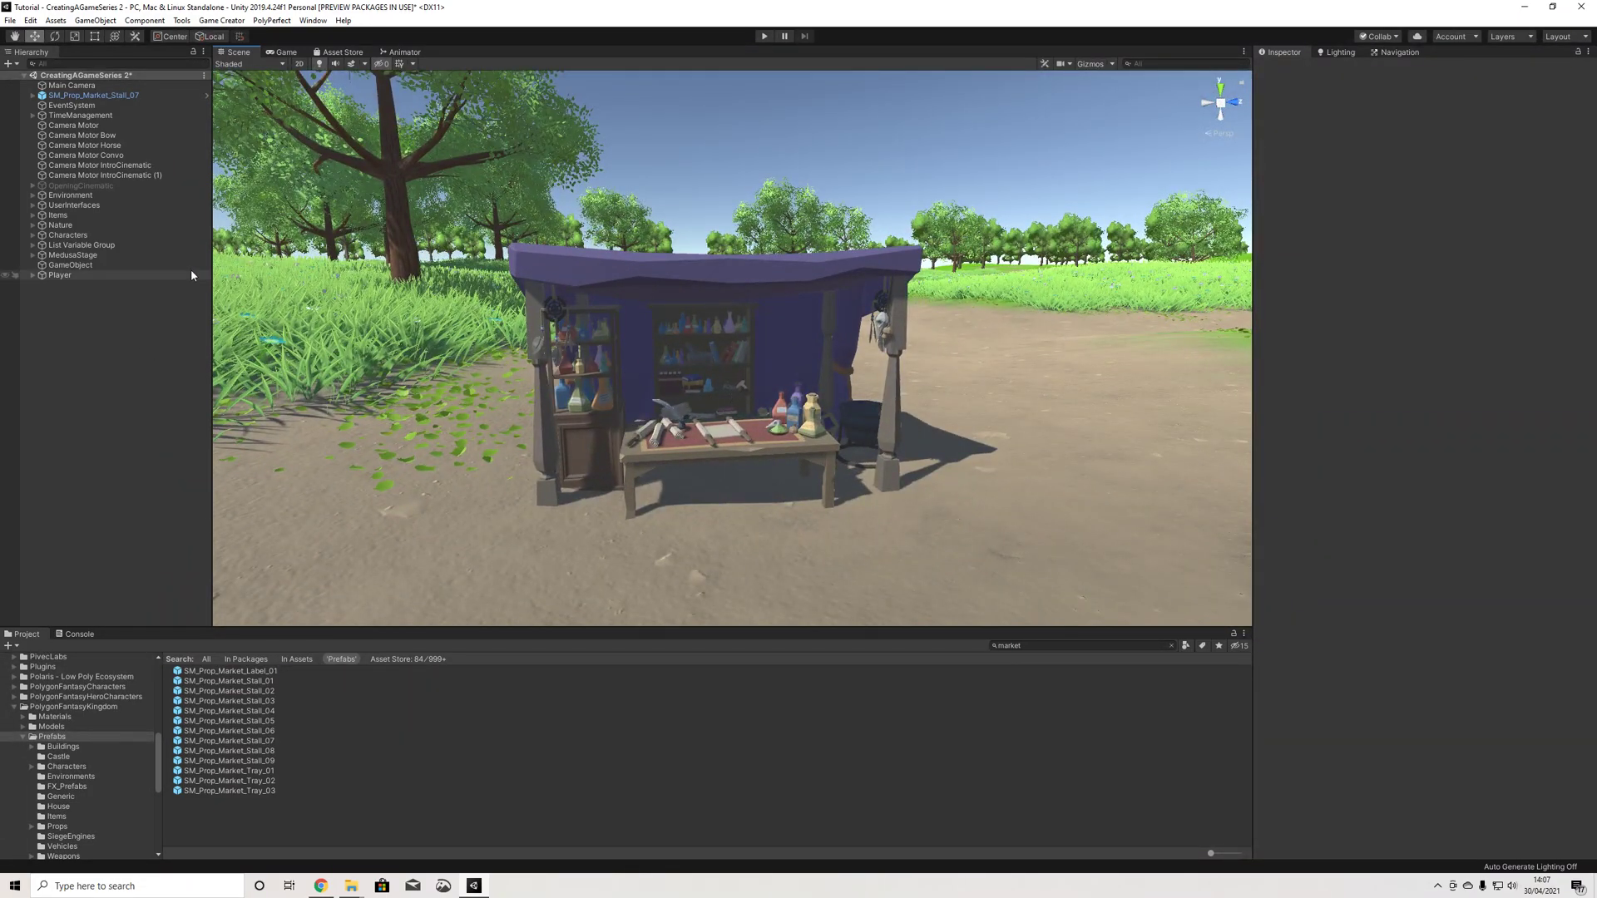
{"action": "left_click_drag", "start_coordinate": [103, 95], "coordinate": [72, 278]}
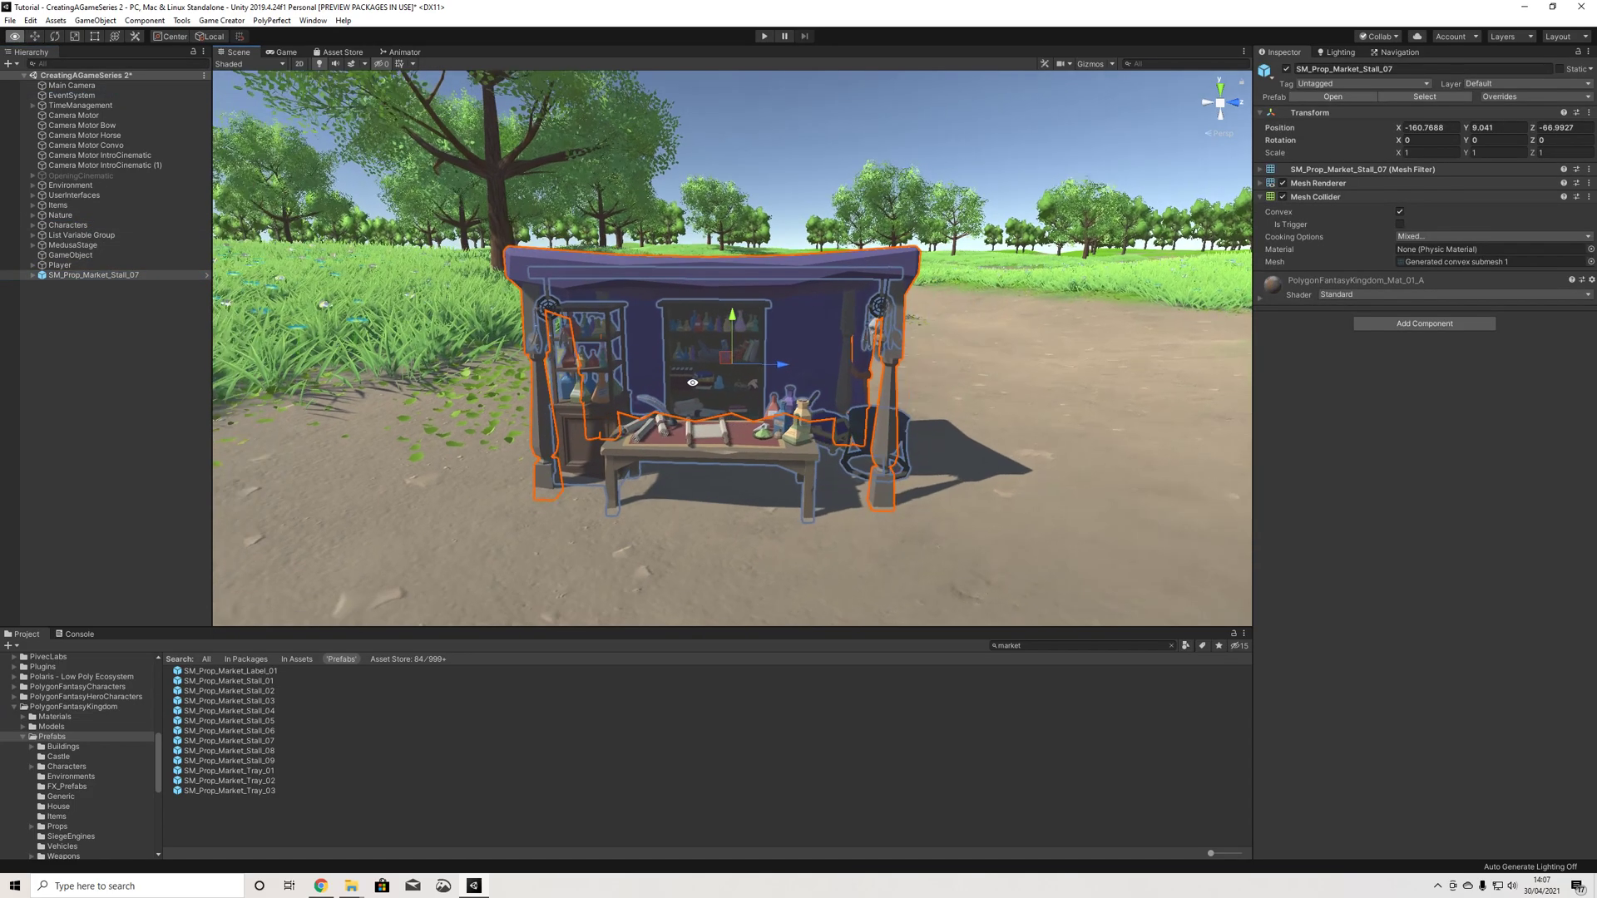
{"action": "left_click", "coordinate": [714, 182]}
{"action": "scroll", "coordinate": [661, 334], "scroll_direction": "up", "scroll_amount": 3}
{"action": "left_click_drag", "start_coordinate": [668, 336], "coordinate": [702, 384], "text": "alt"}
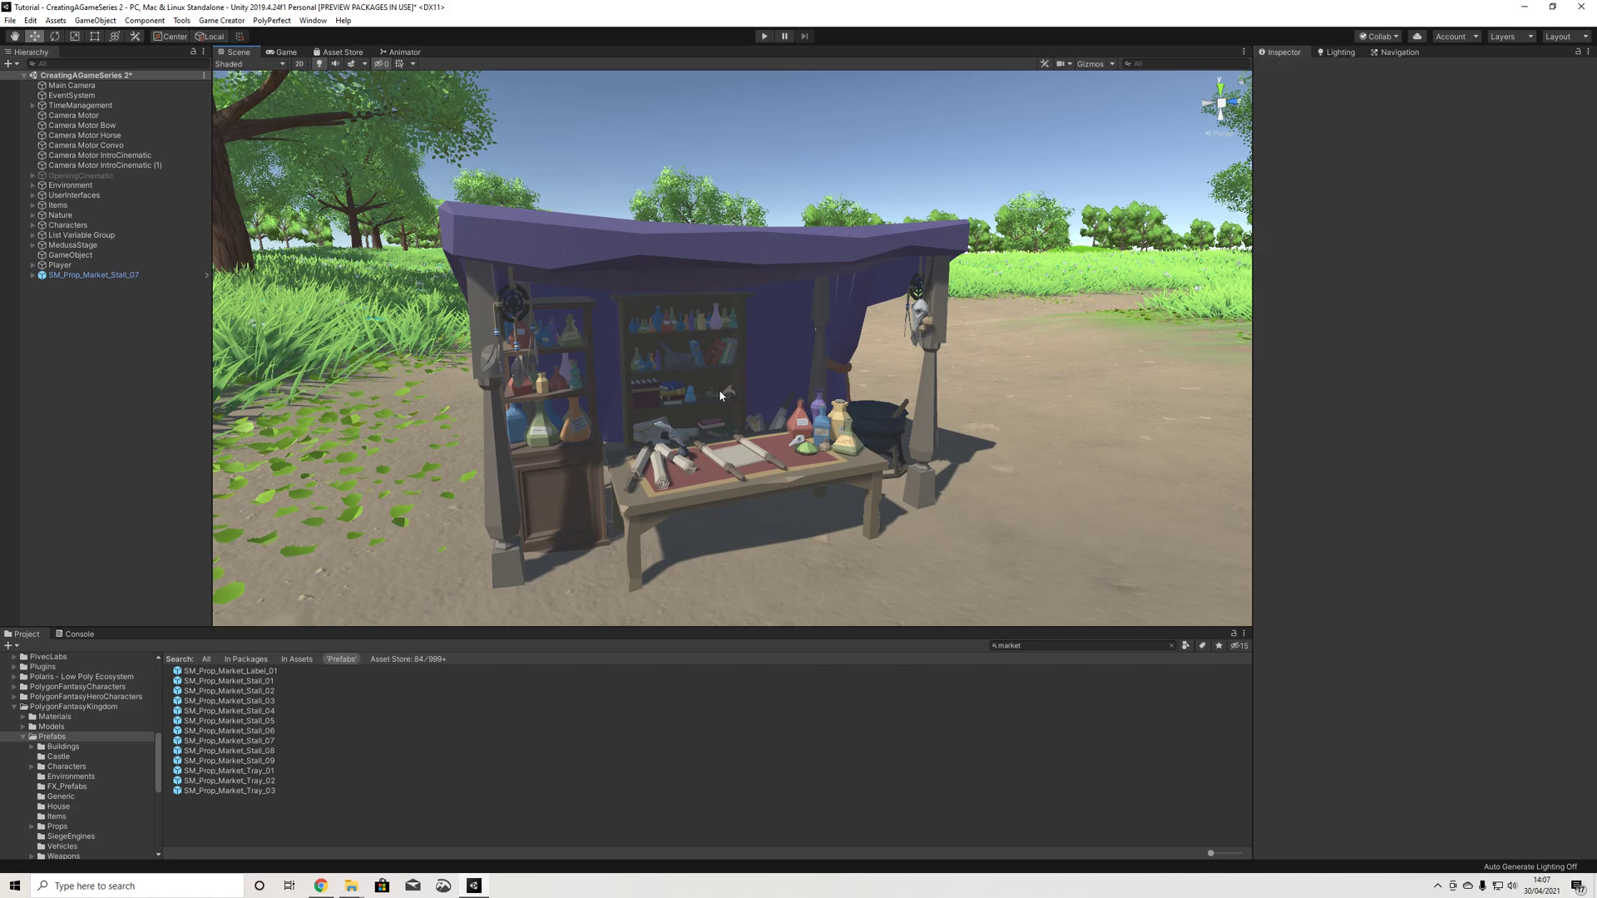
Step: Switch the stall's SM_Prop_Market_Stall_07_Dressing child off and on again and examine the goods it adds to the stall
{"action": "left_click", "coordinate": [34, 275]}
{"action": "left_click", "coordinate": [75, 285]}
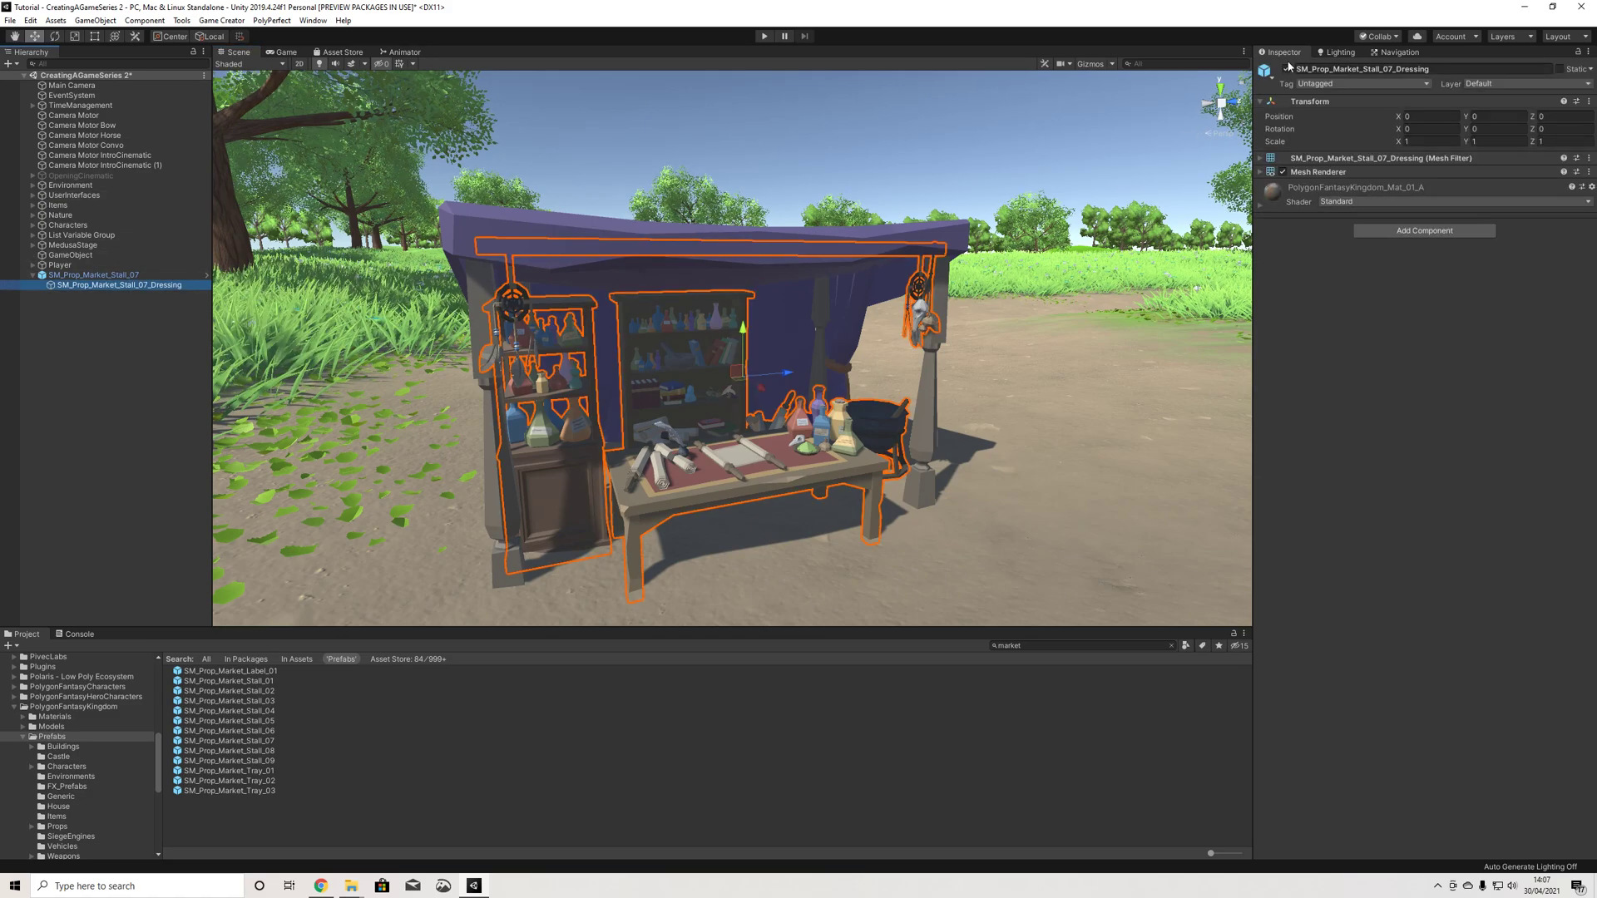
{"action": "left_click", "coordinate": [1288, 69]}
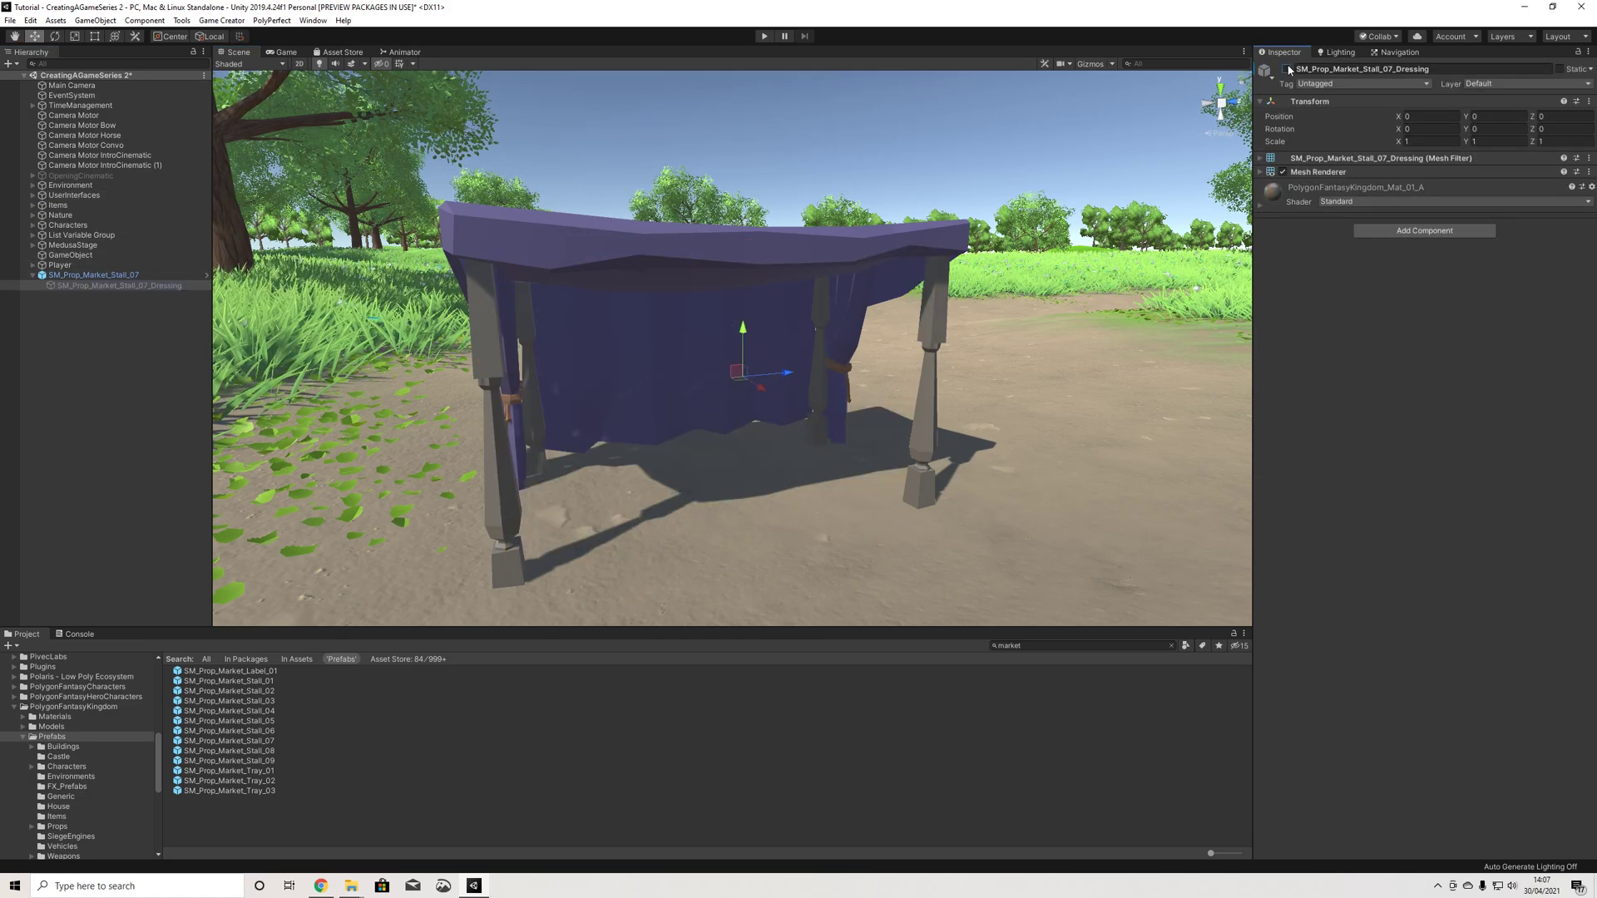
{"action": "left_click", "coordinate": [1288, 69]}
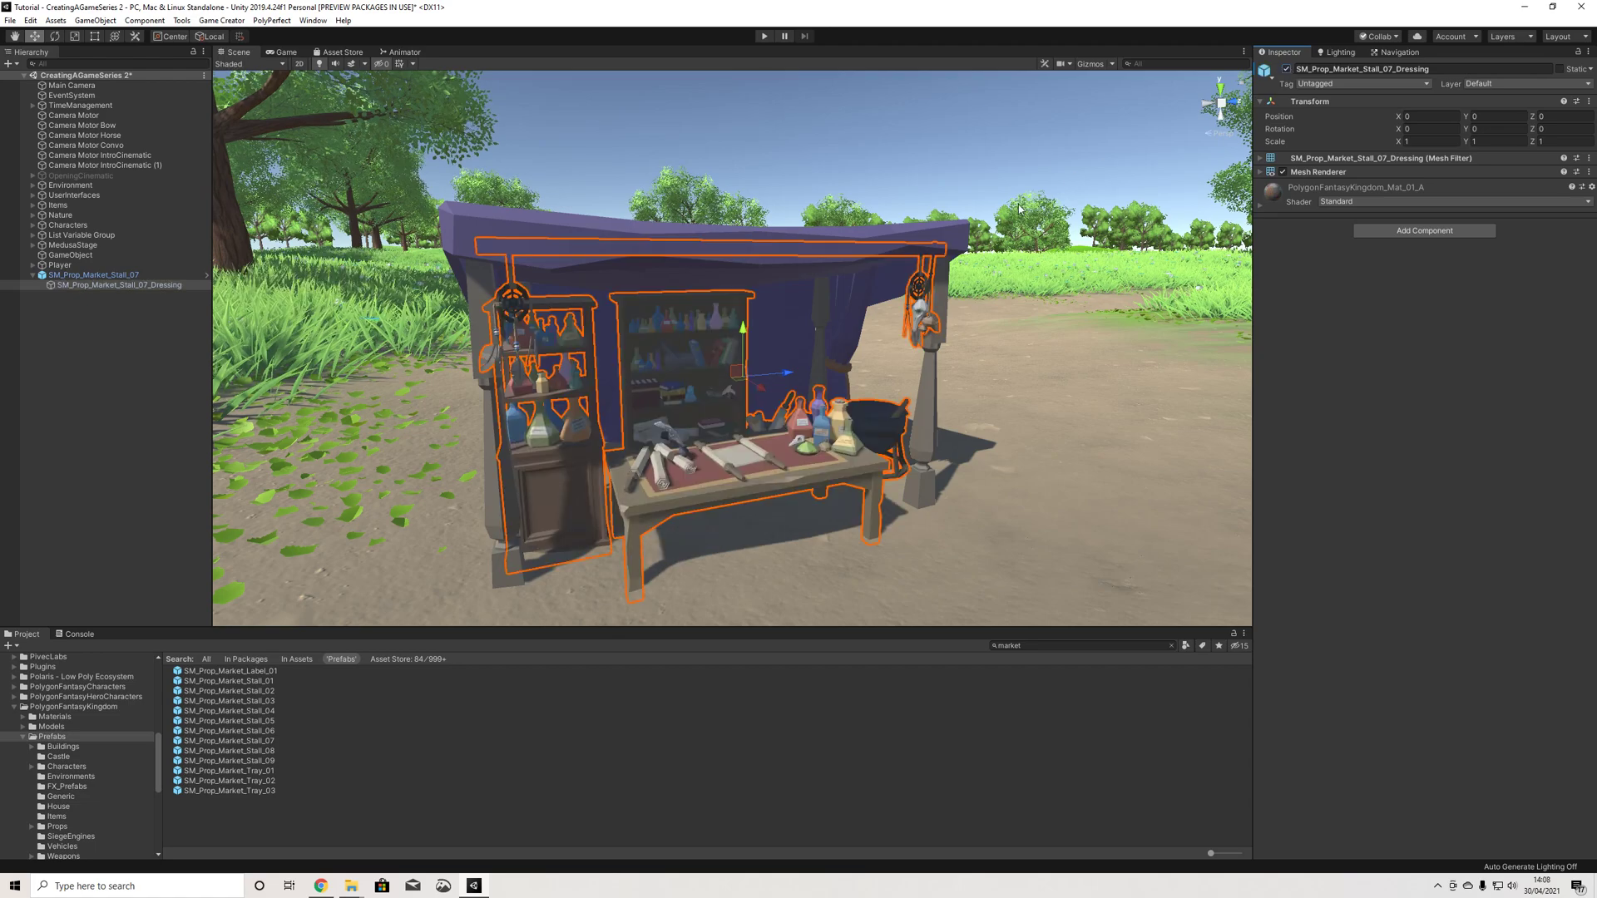
{"action": "scroll", "coordinate": [830, 432], "scroll_direction": "up", "scroll_amount": 3}
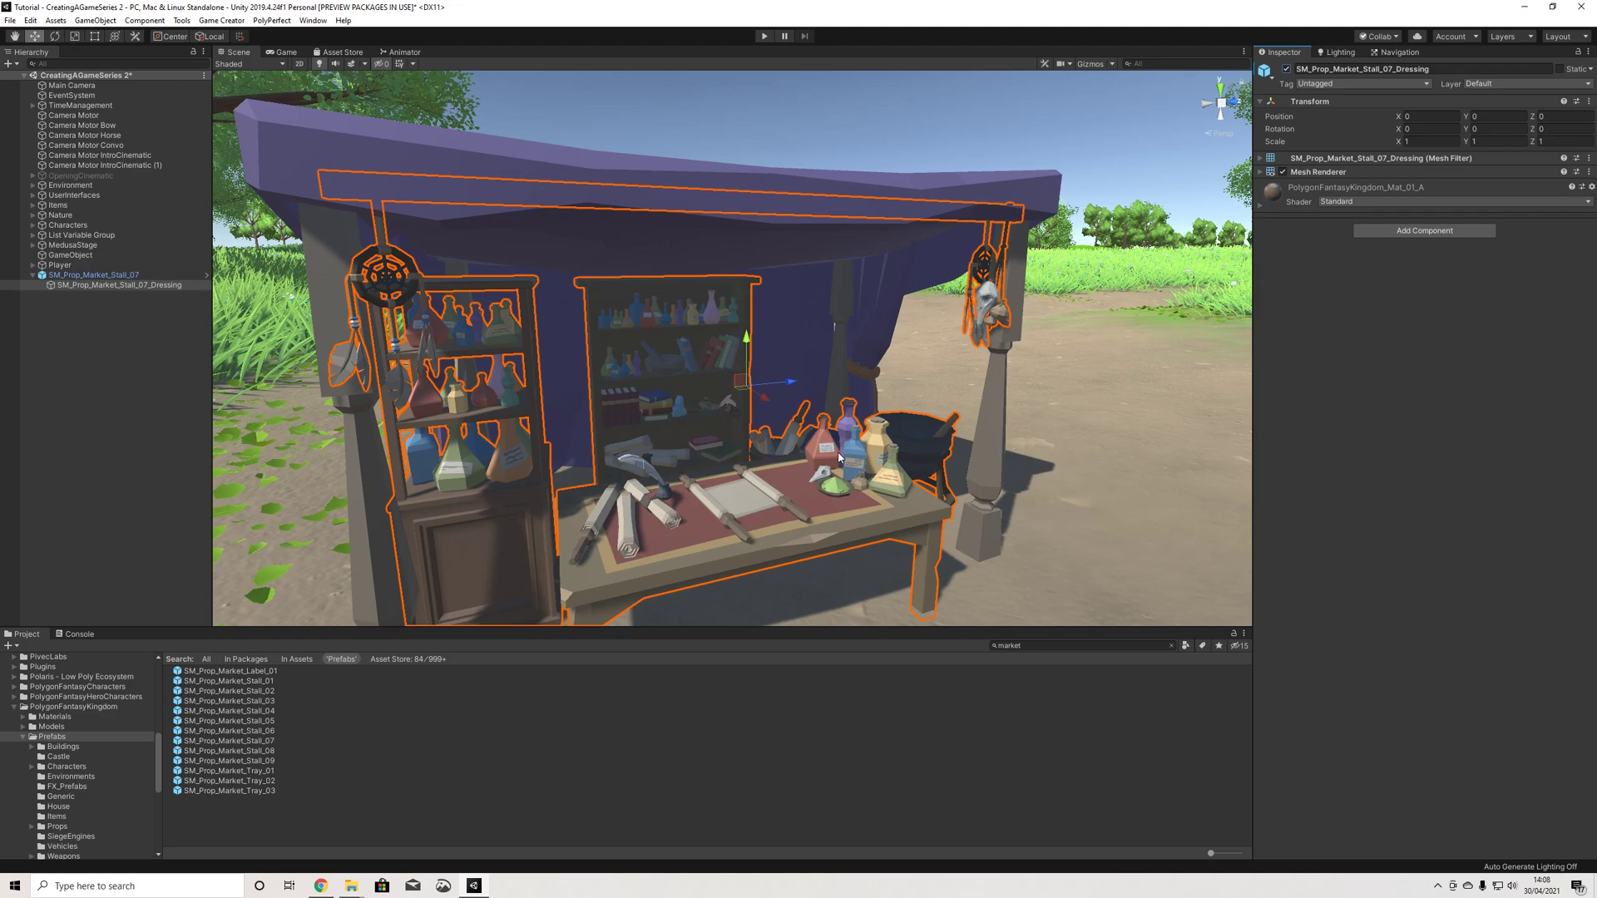
{"action": "scroll", "coordinate": [838, 455], "scroll_direction": "down", "scroll_amount": 3}
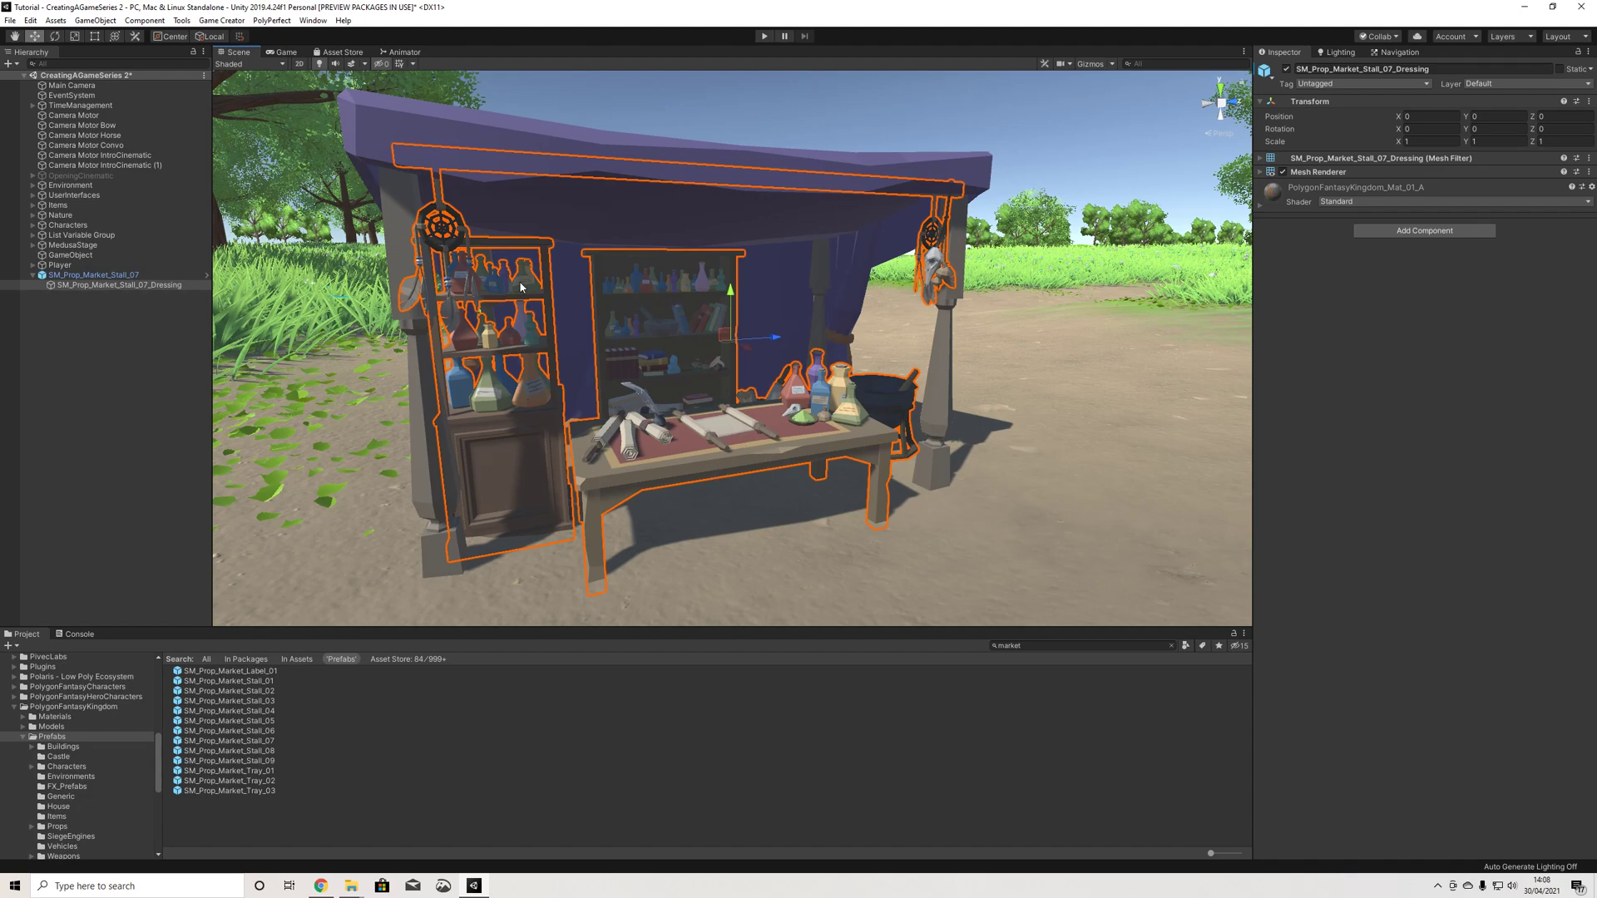
{"action": "scroll", "coordinate": [600, 398], "scroll_direction": "up", "scroll_amount": 2}
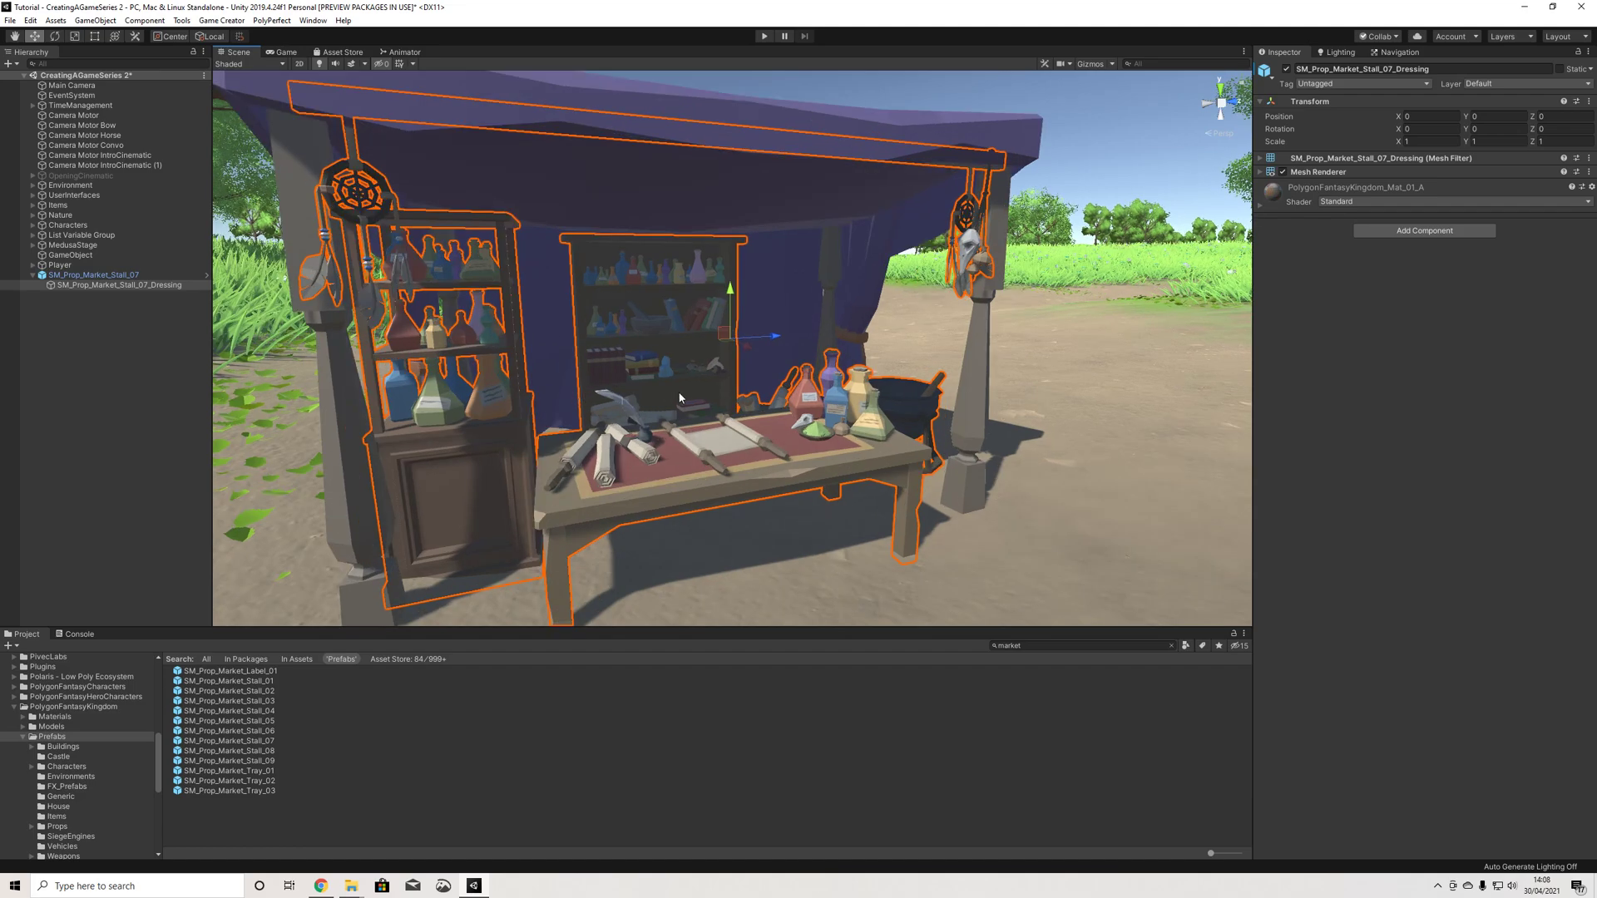
{"action": "left_click", "coordinate": [33, 275]}
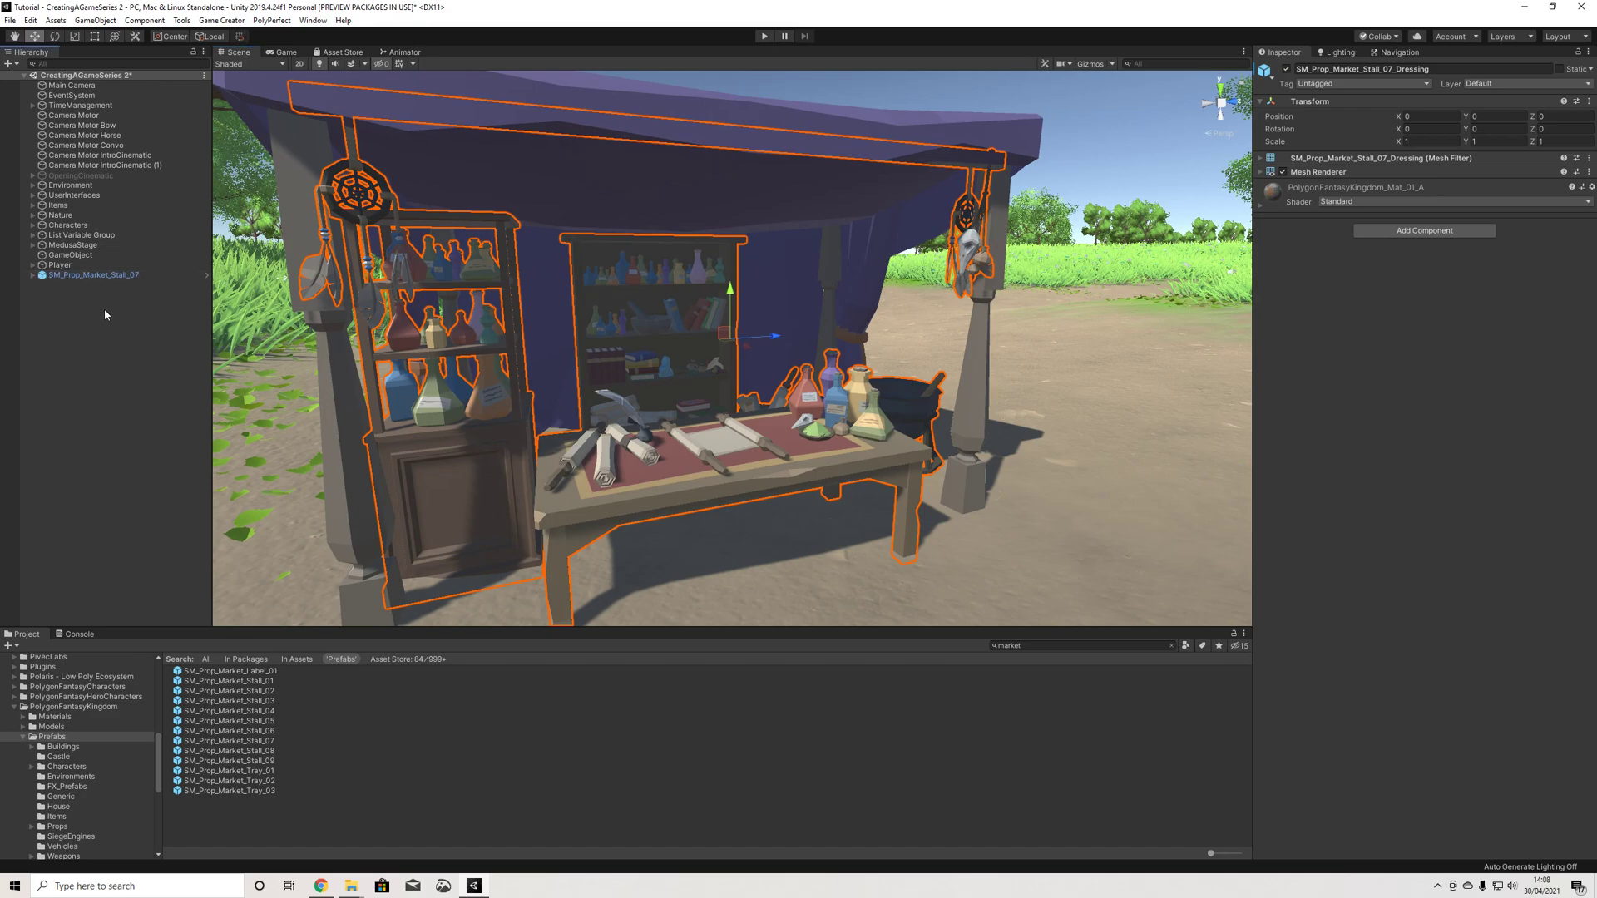
Step: Create a Game Creator Character at the root of the scene
{"action": "right_click", "coordinate": [74, 298]}
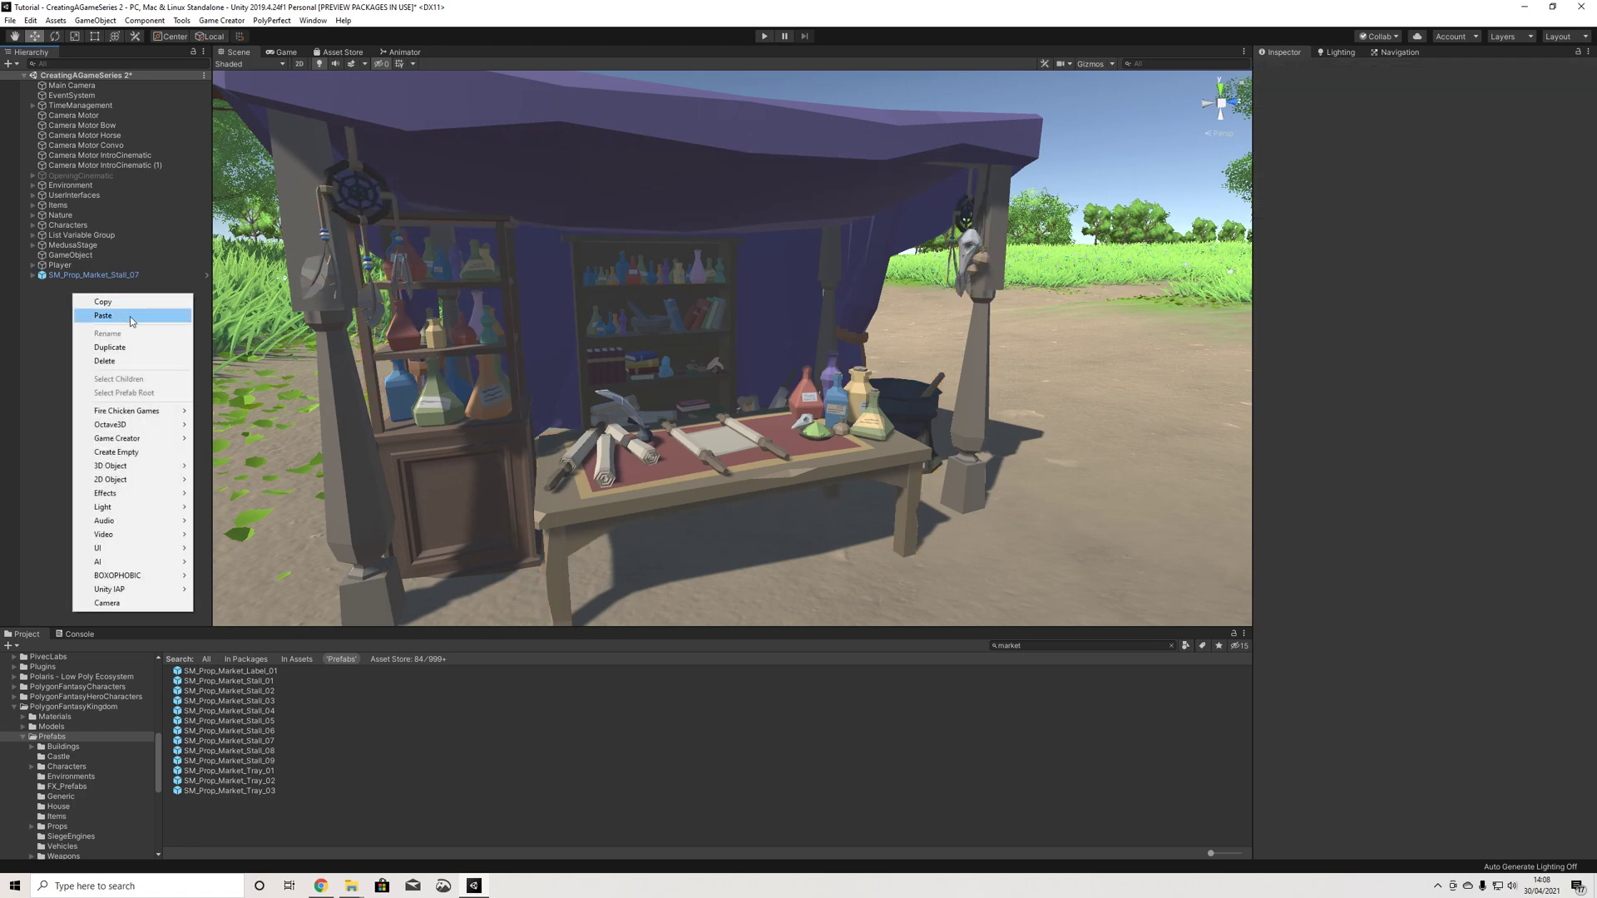
{"action": "mouse_move", "coordinate": [152, 471]}
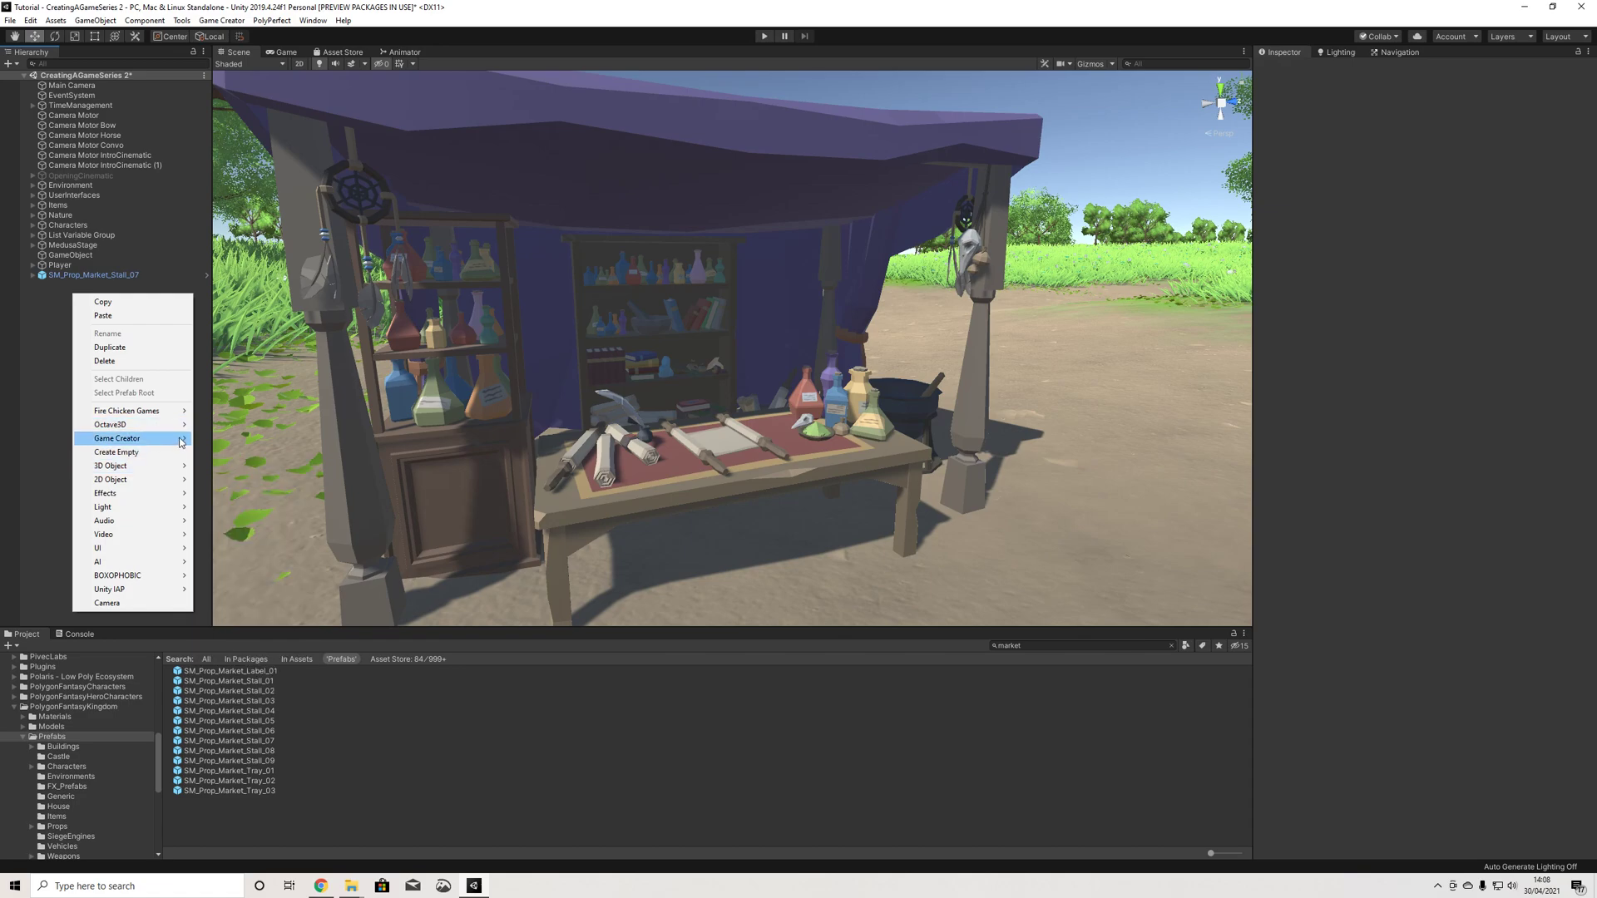
{"action": "mouse_move", "coordinate": [182, 442]}
{"action": "mouse_move", "coordinate": [254, 480]}
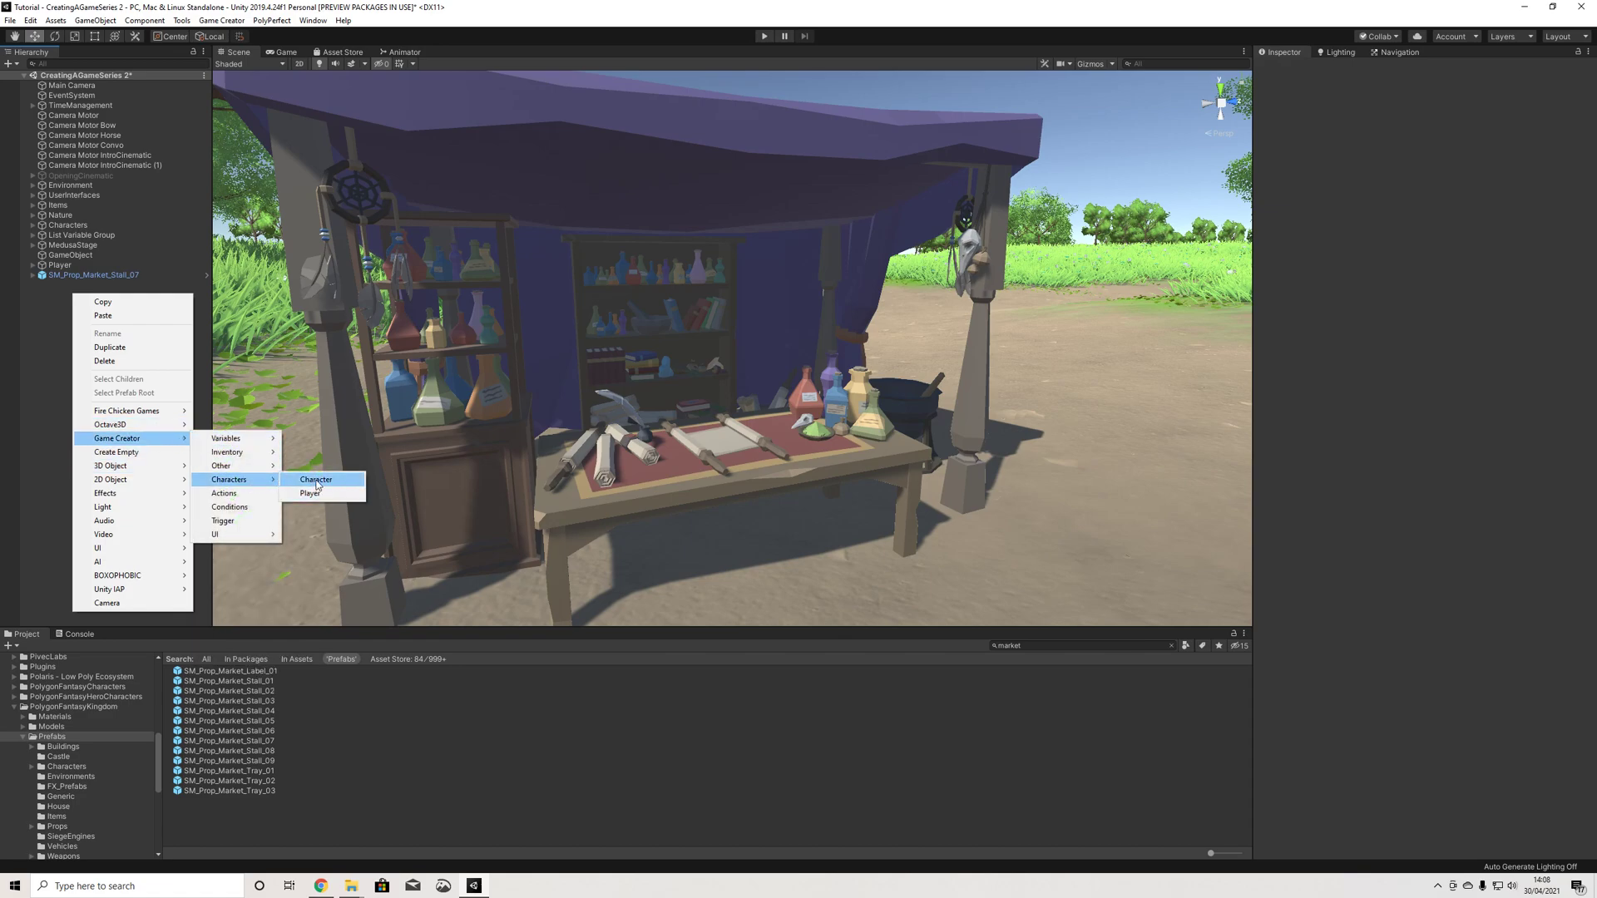
{"action": "left_click", "coordinate": [317, 481]}
{"action": "scroll", "coordinate": [758, 408], "scroll_direction": "down", "scroll_amount": 5}
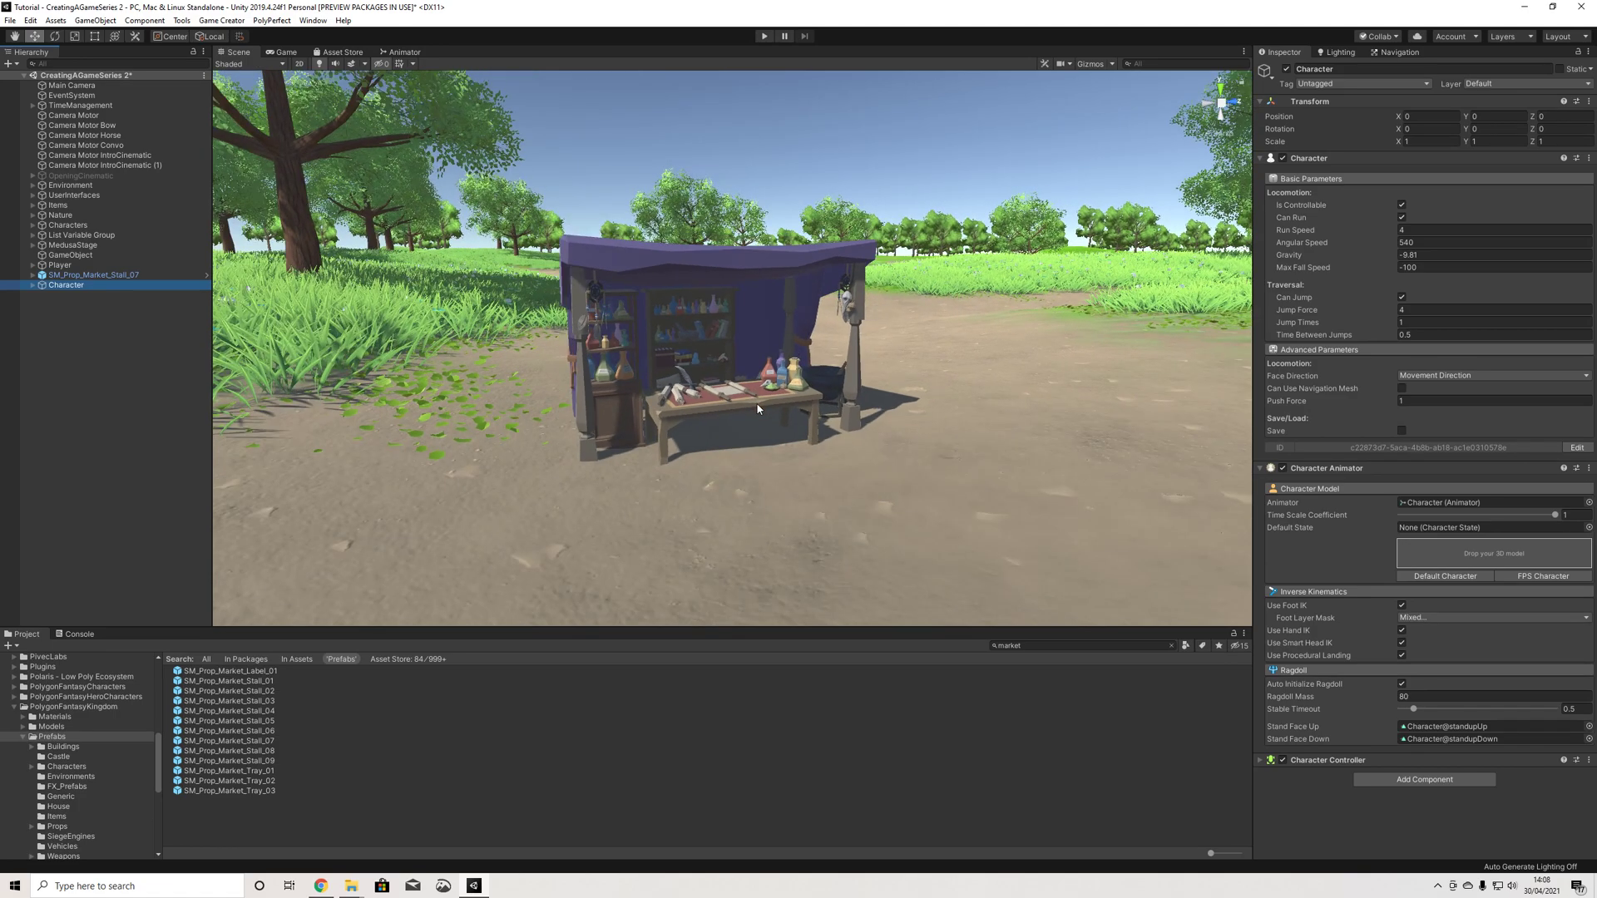
Step: Make the Character a child of SM_Prop_Market_Stall_07 and set its position to 0, 0, 0
{"action": "left_click_drag", "start_coordinate": [83, 287], "coordinate": [83, 274]}
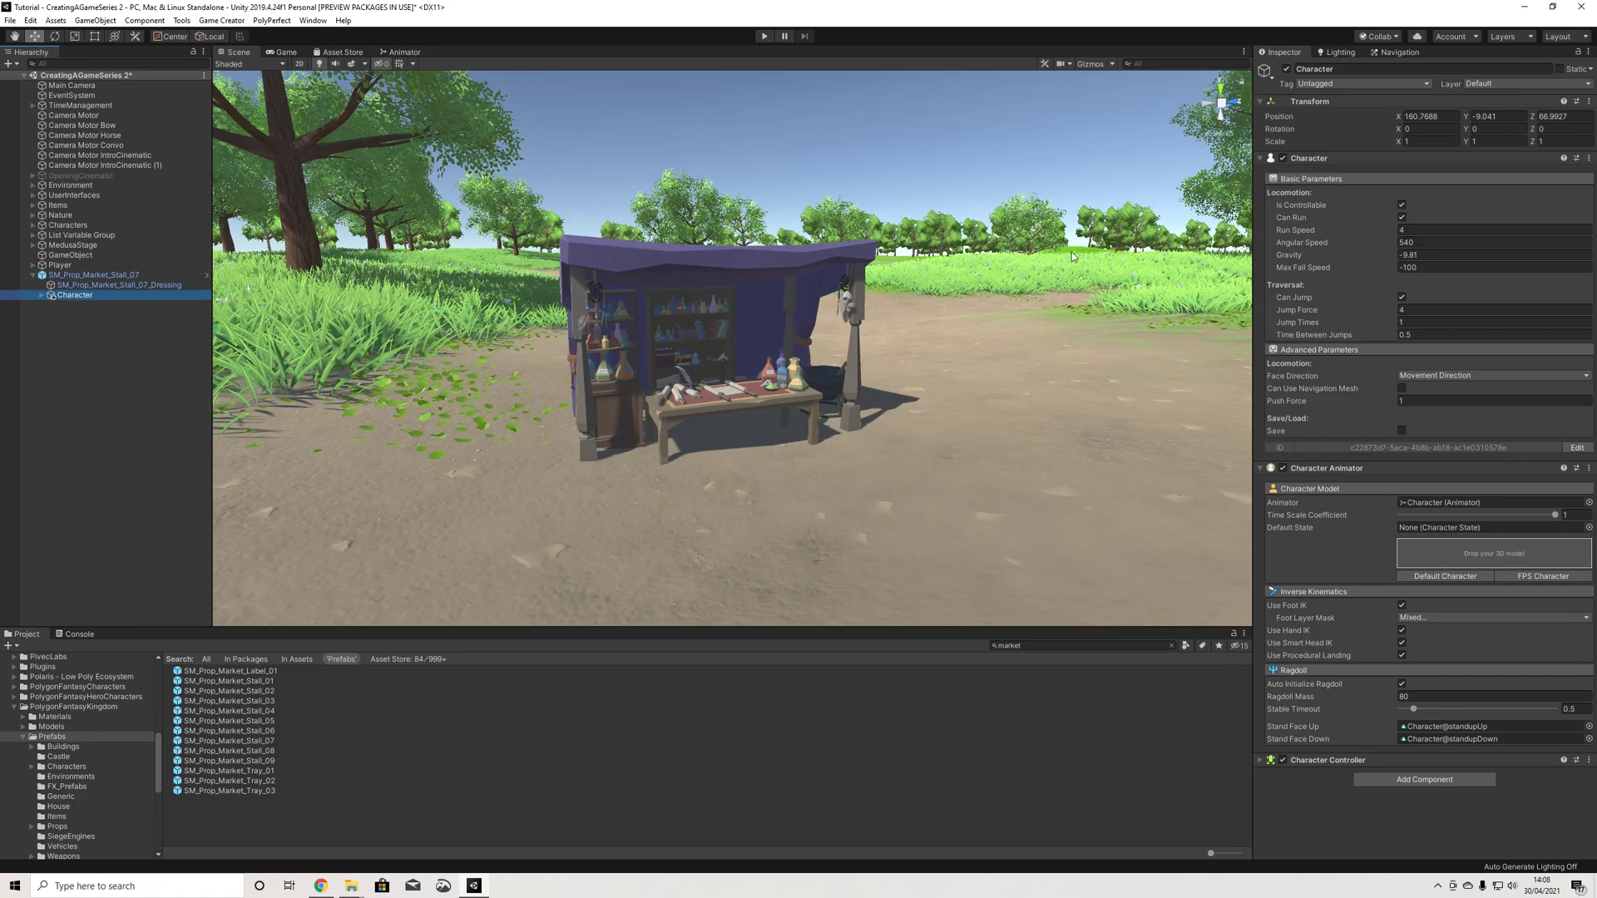
{"action": "left_click", "coordinate": [1430, 118]}
{"action": "type", "text": "0"}
{"action": "key", "text": "Tab"}
{"action": "type", "text": "0"}
{"action": "key", "text": "Tab"}
{"action": "type", "text": "0"}
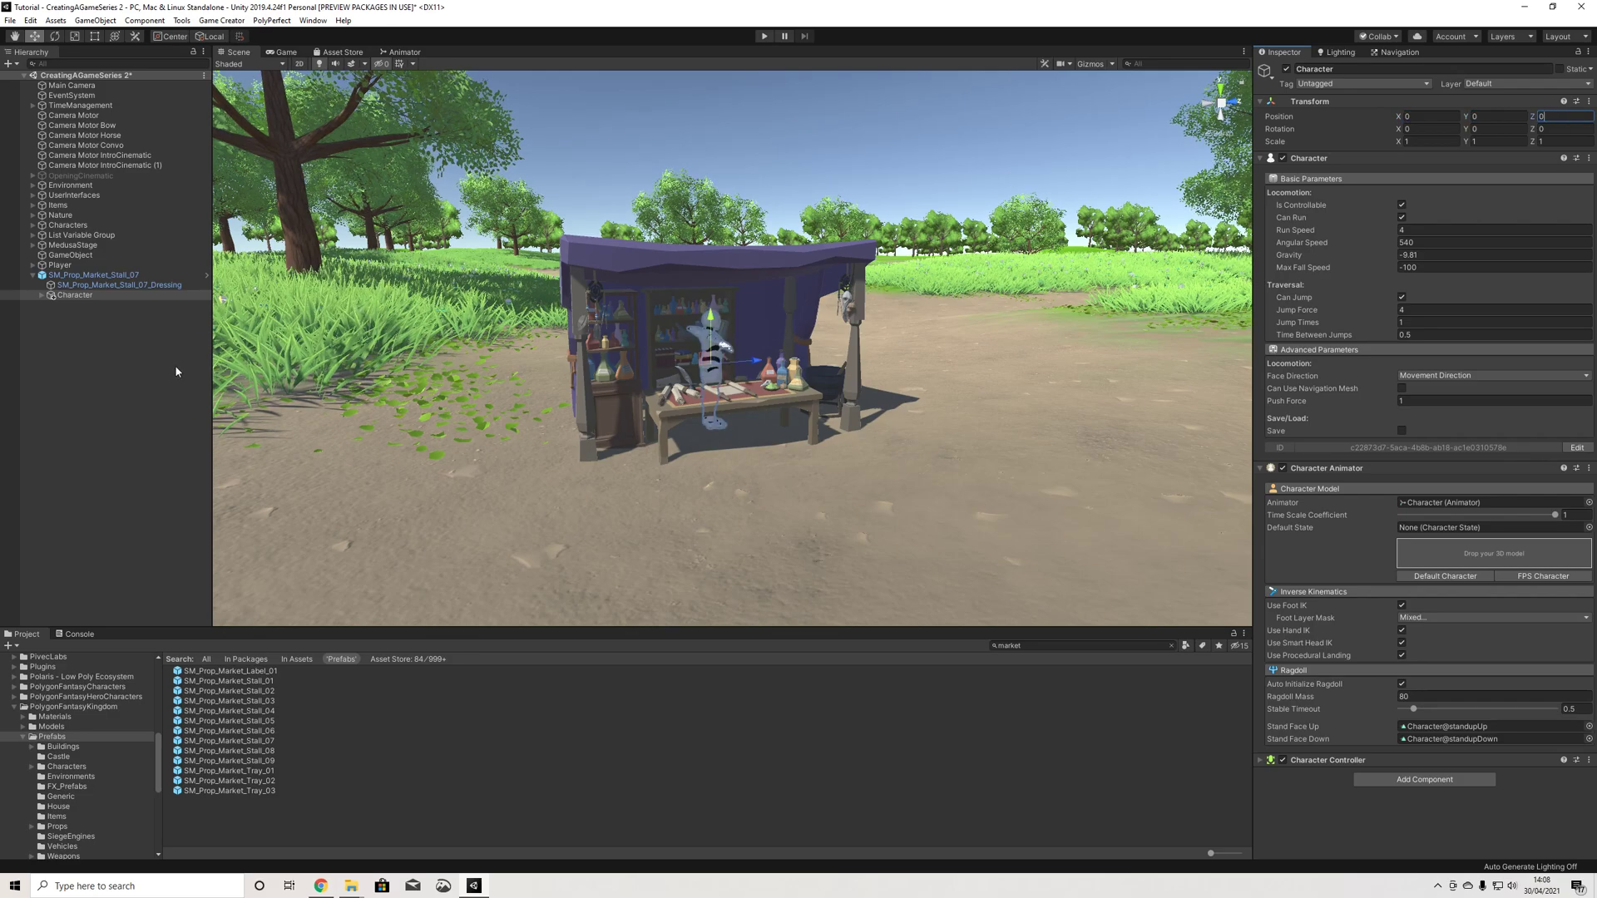
{"action": "left_click_drag", "start_coordinate": [74, 296], "coordinate": [71, 270]}
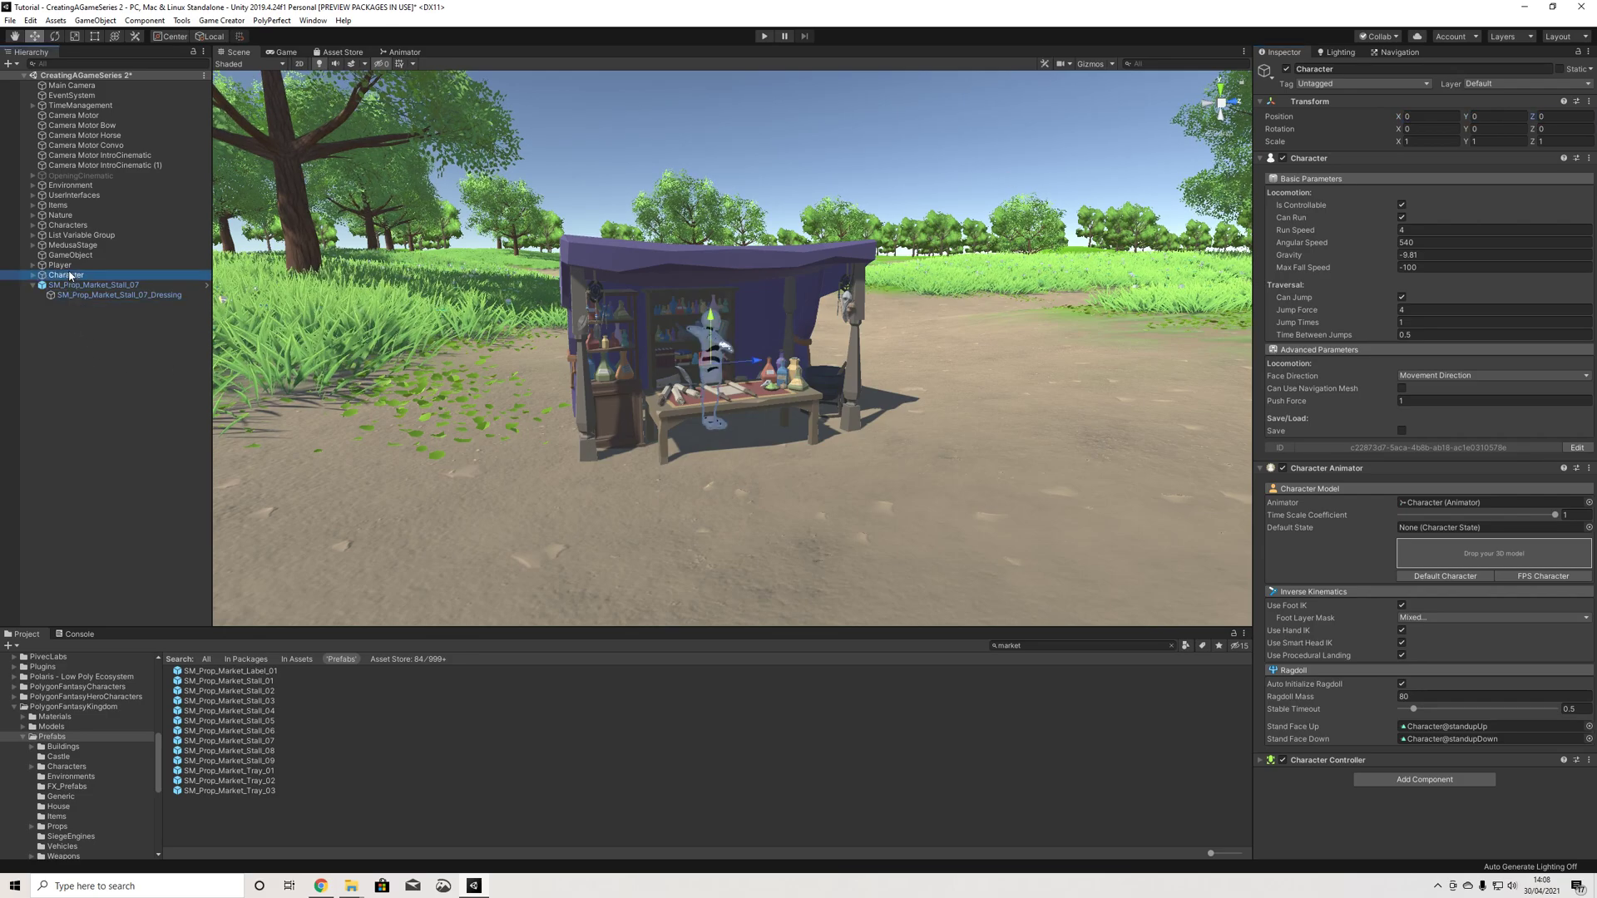
{"action": "key", "text": "f"}
{"action": "left_click_drag", "start_coordinate": [778, 460], "coordinate": [366, 490], "text": "alt"}
{"action": "scroll", "coordinate": [694, 484], "scroll_direction": "up", "scroll_amount": 5}
{"action": "left_click_drag", "start_coordinate": [66, 275], "coordinate": [72, 286]}
Step: Rotate the Character to about 90 degrees around Y so it faces out over the stall's table
{"action": "left_click", "coordinate": [54, 35]}
{"action": "left_click_drag", "start_coordinate": [724, 390], "coordinate": [680, 410]}
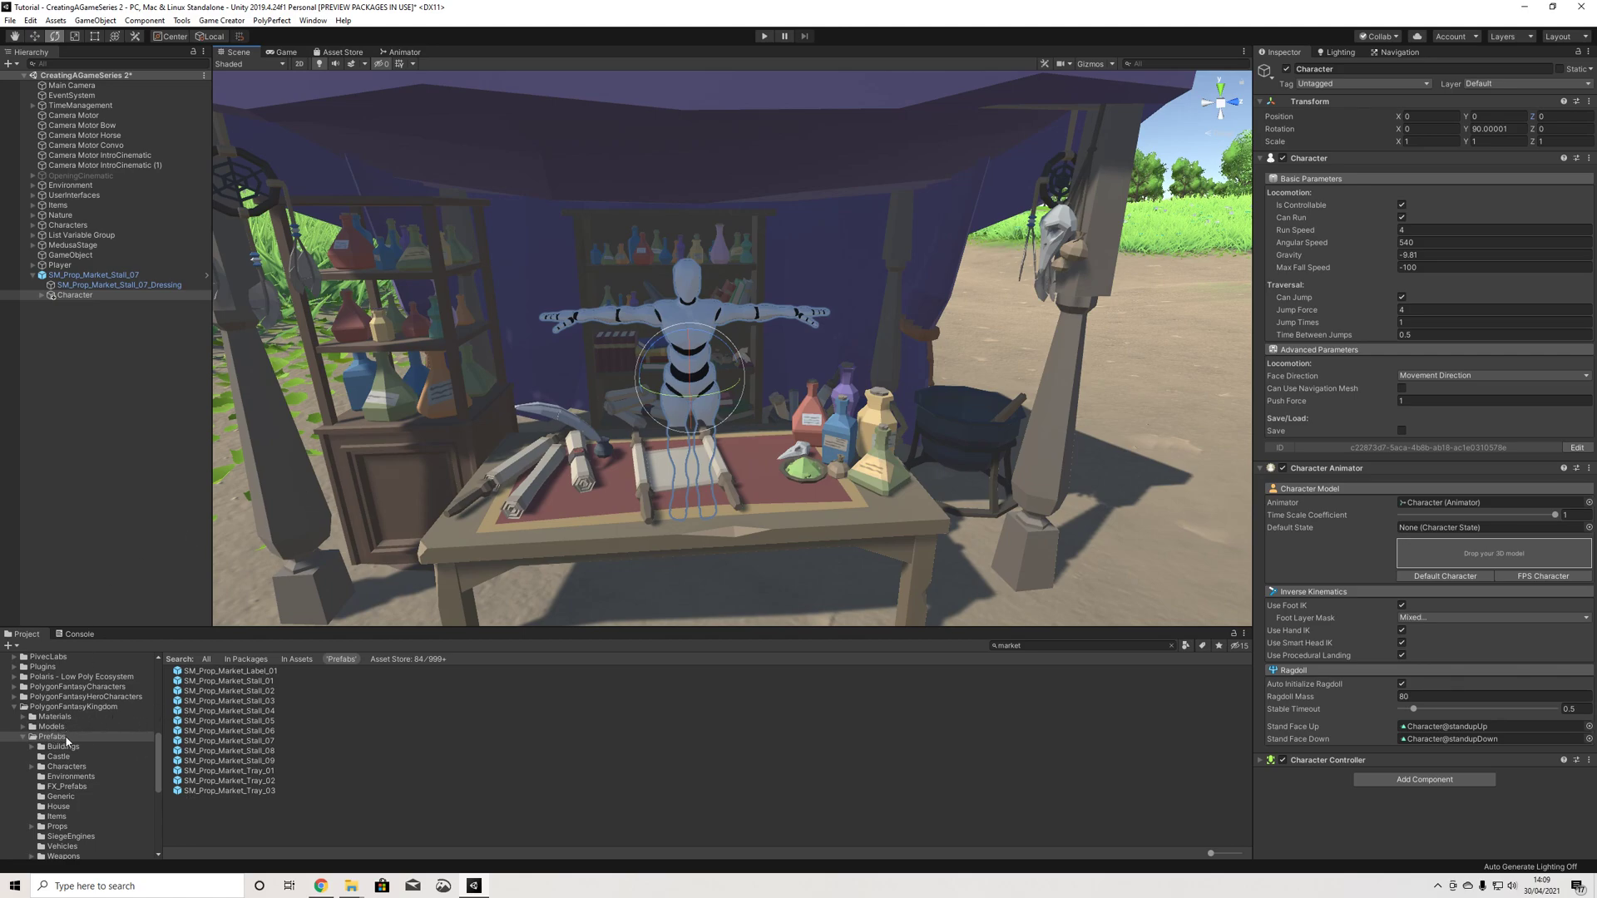
Step: Search the PolygonFantasyKingdom character prefabs for "merch" and assign SM_Chr_Merchant_01 as the Character's 3D model
{"action": "left_click", "coordinate": [67, 766]}
{"action": "key", "text": "ctrl+f"}
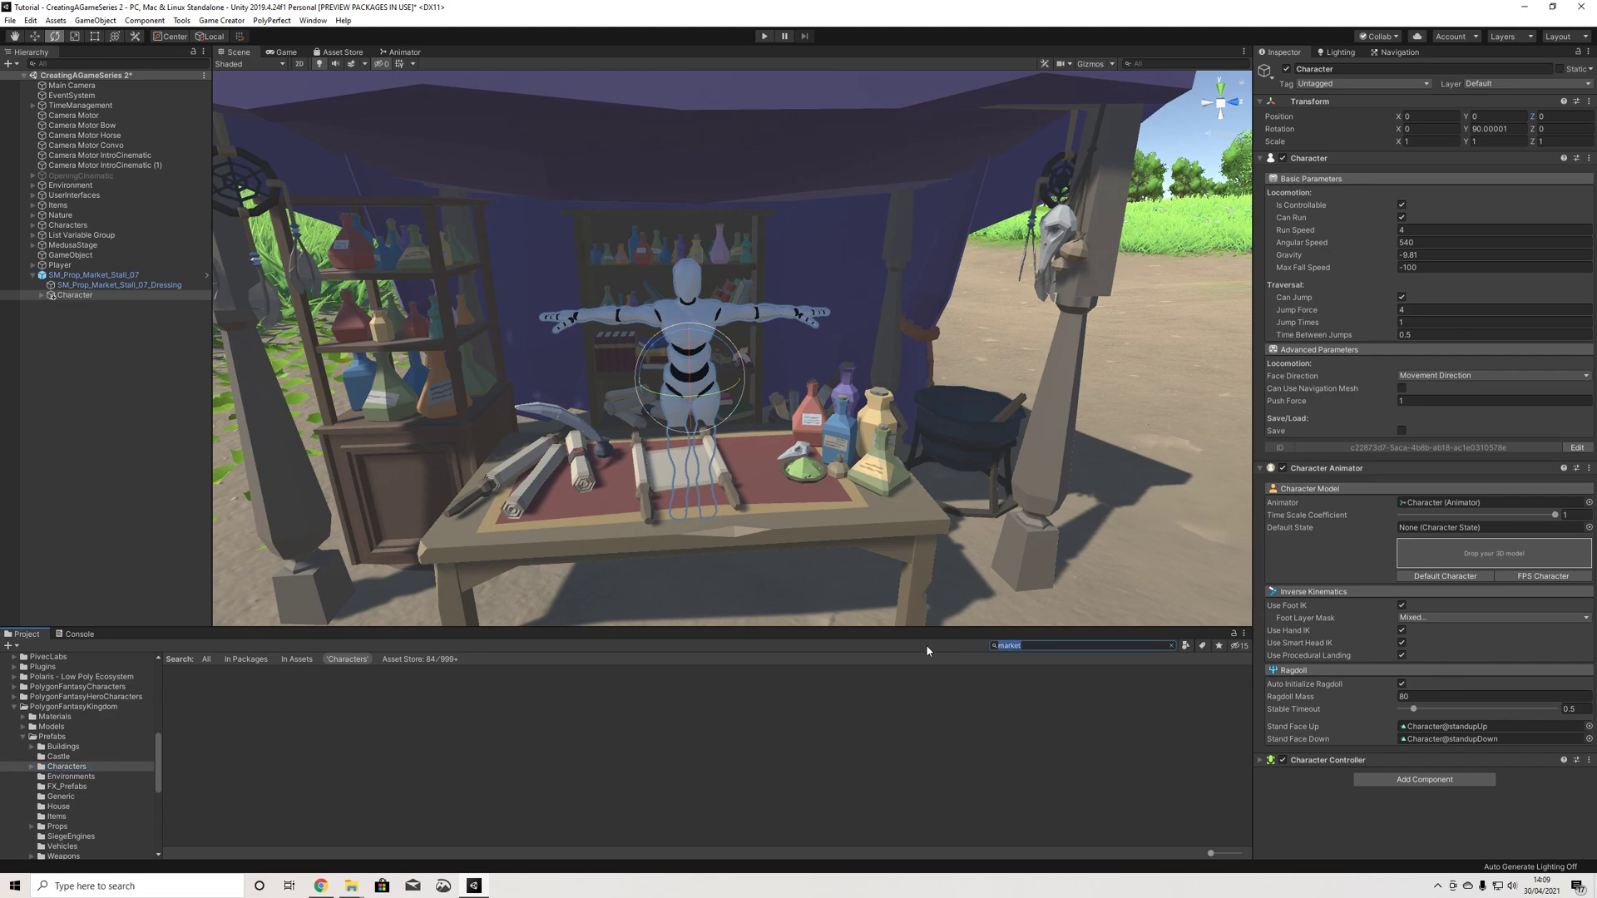
{"action": "type", "text": "mer"}
{"action": "key", "text": "BackSpace"}
{"action": "left_click_drag", "start_coordinate": [226, 670], "coordinate": [1441, 560]}
{"action": "scroll", "coordinate": [666, 441], "scroll_direction": "up", "scroll_amount": 3}
{"action": "left_click_drag", "start_coordinate": [666, 441], "coordinate": [703, 444], "text": "alt"}
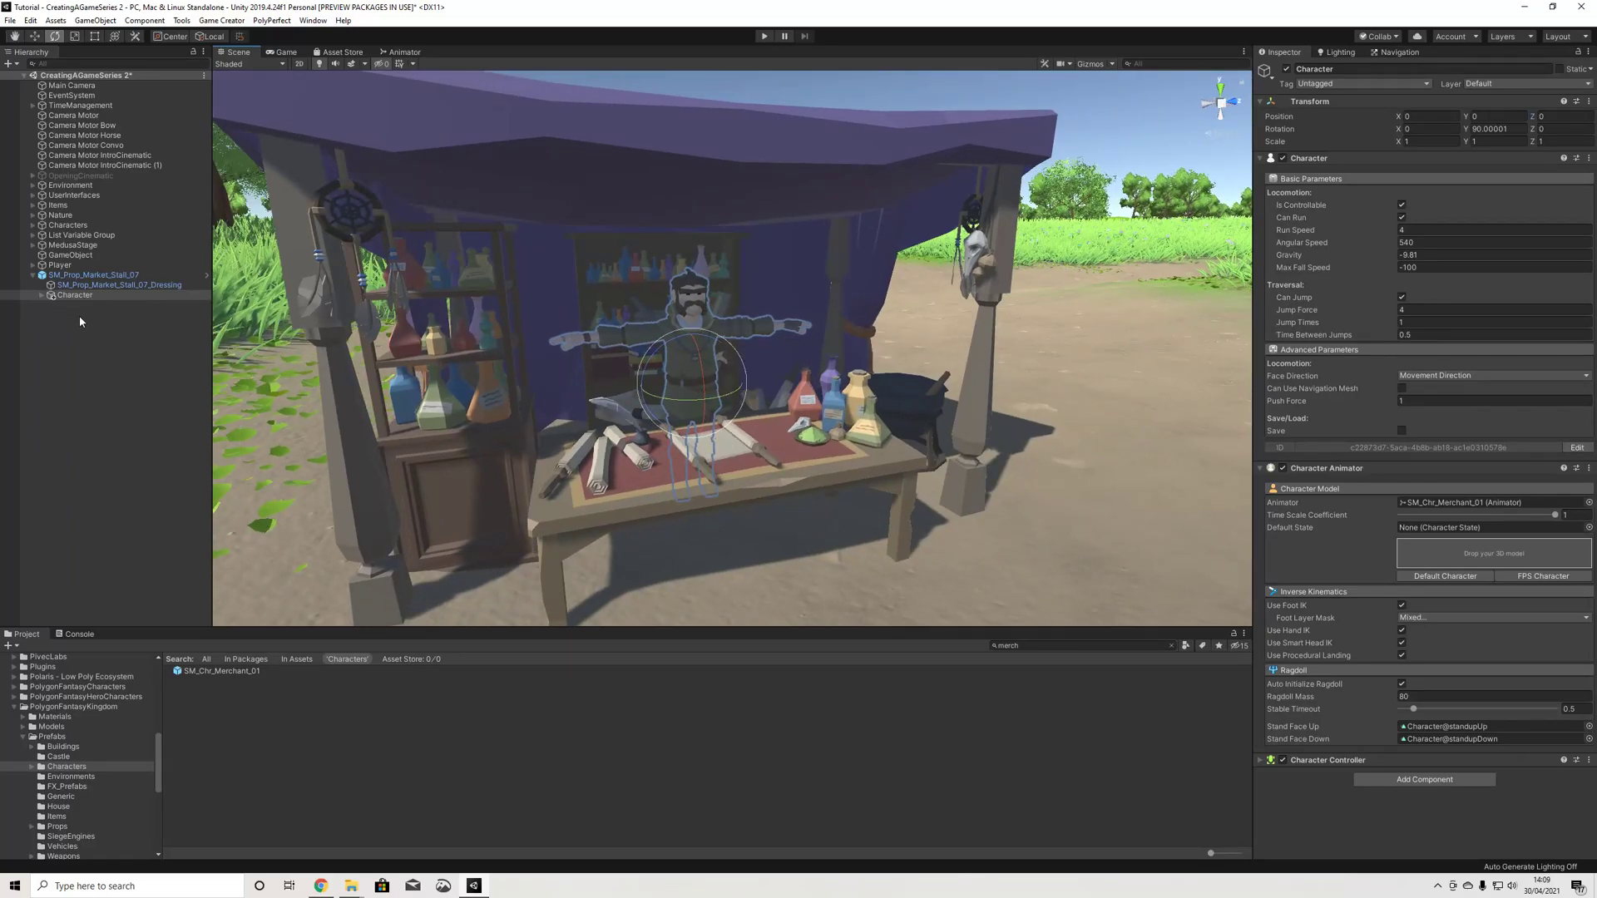
{"action": "left_click", "coordinate": [33, 275]}
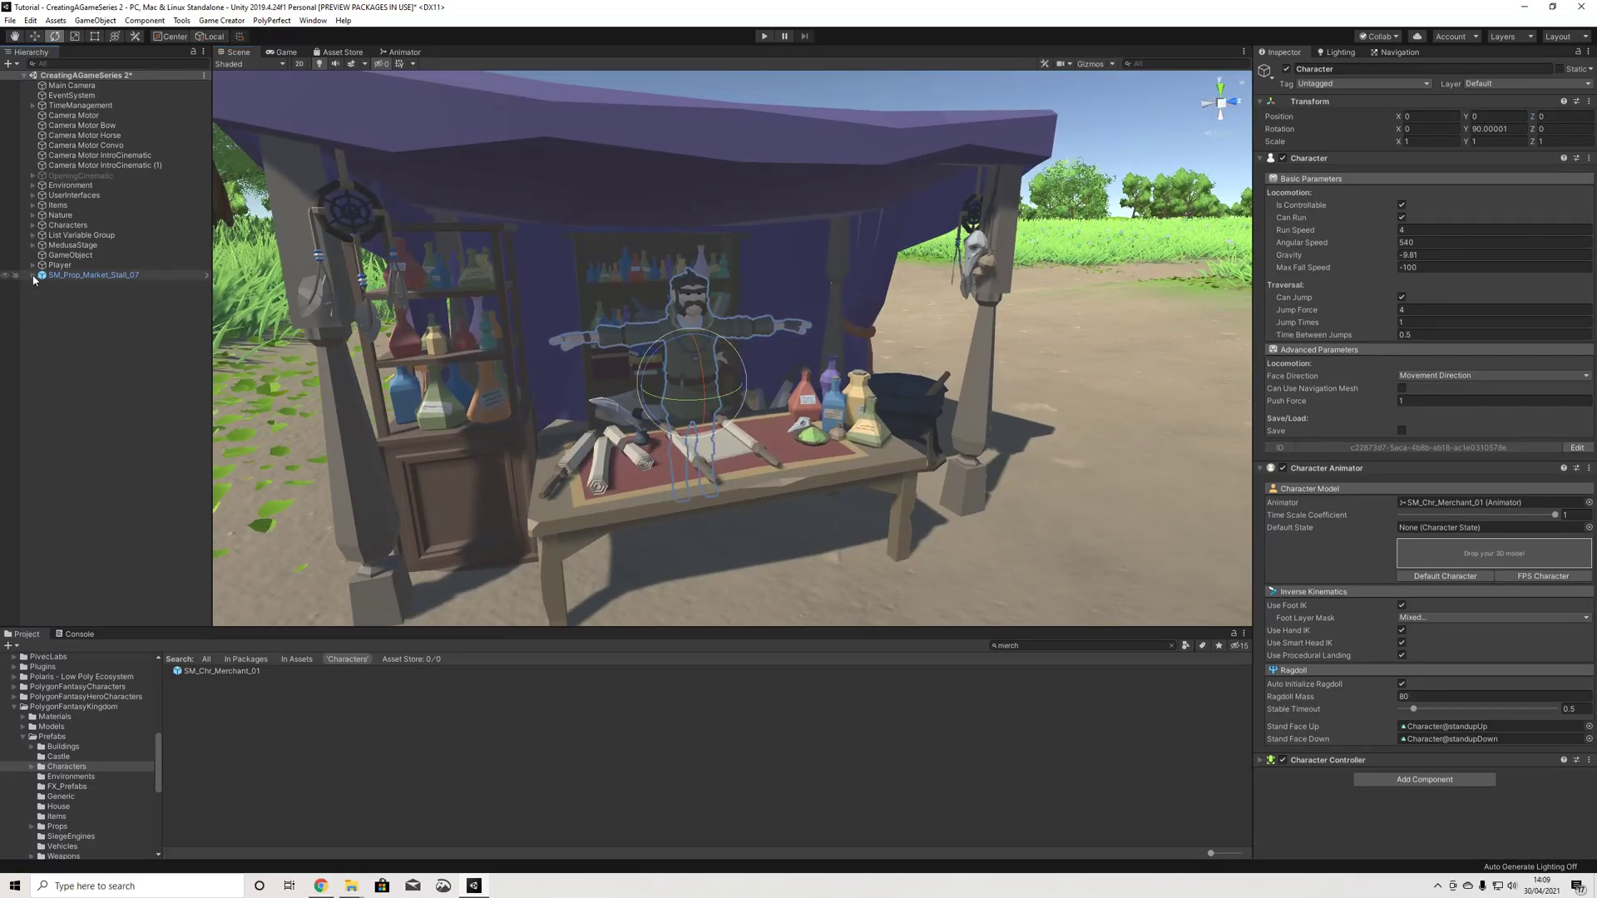
{"action": "left_click", "coordinate": [87, 278]}
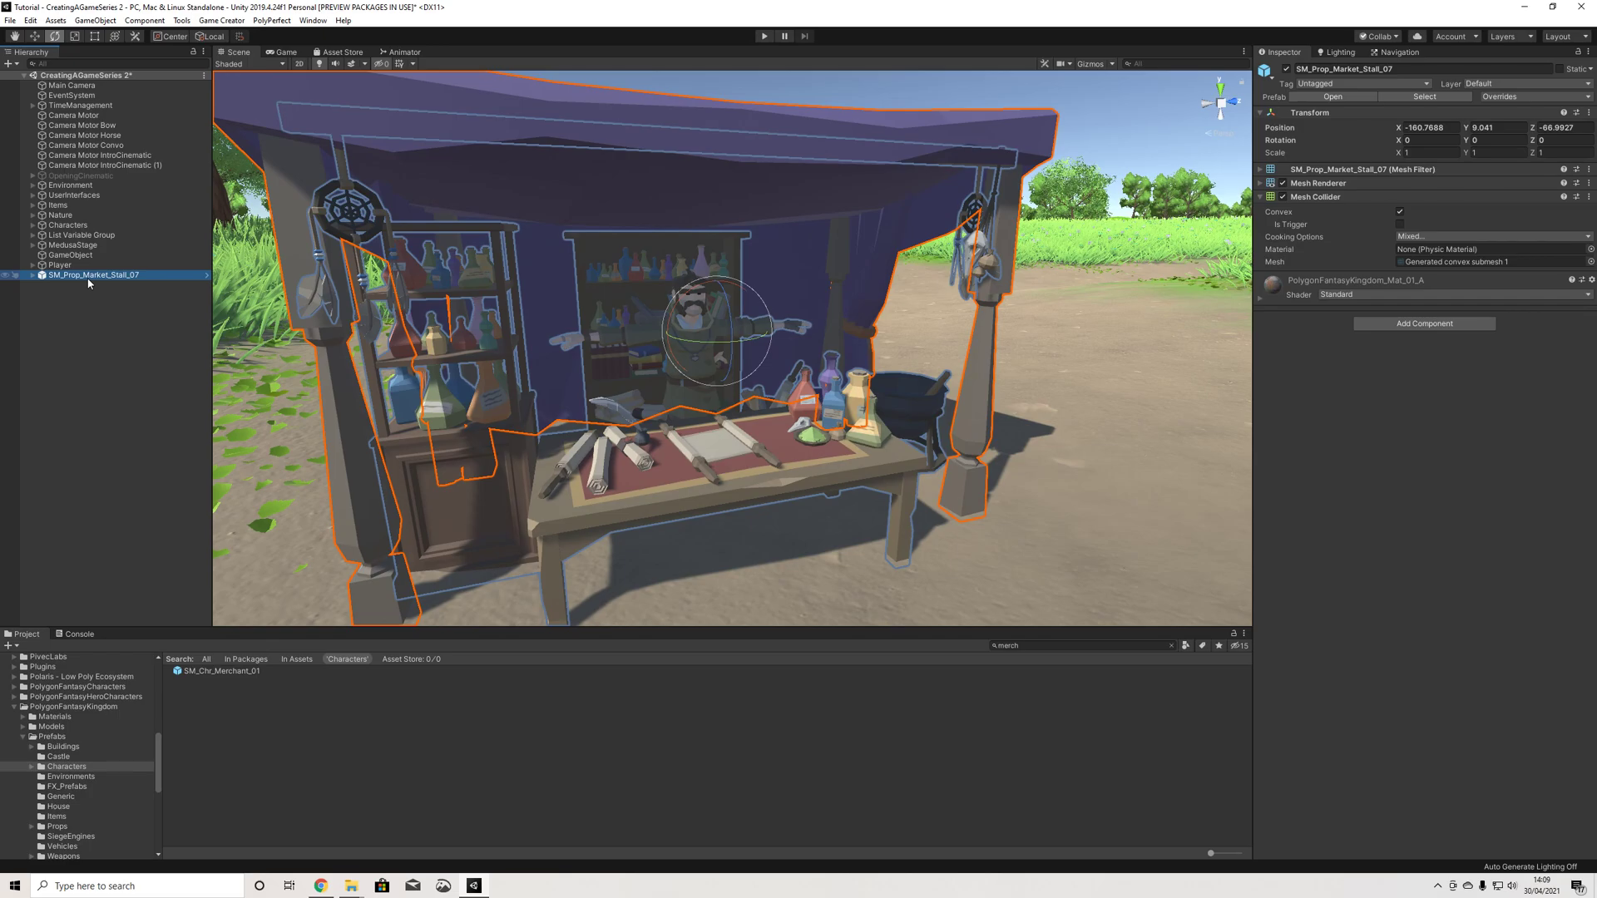
{"action": "left_click", "coordinate": [72, 294]}
{"action": "scroll", "coordinate": [715, 332], "scroll_direction": "up", "scroll_amount": 3}
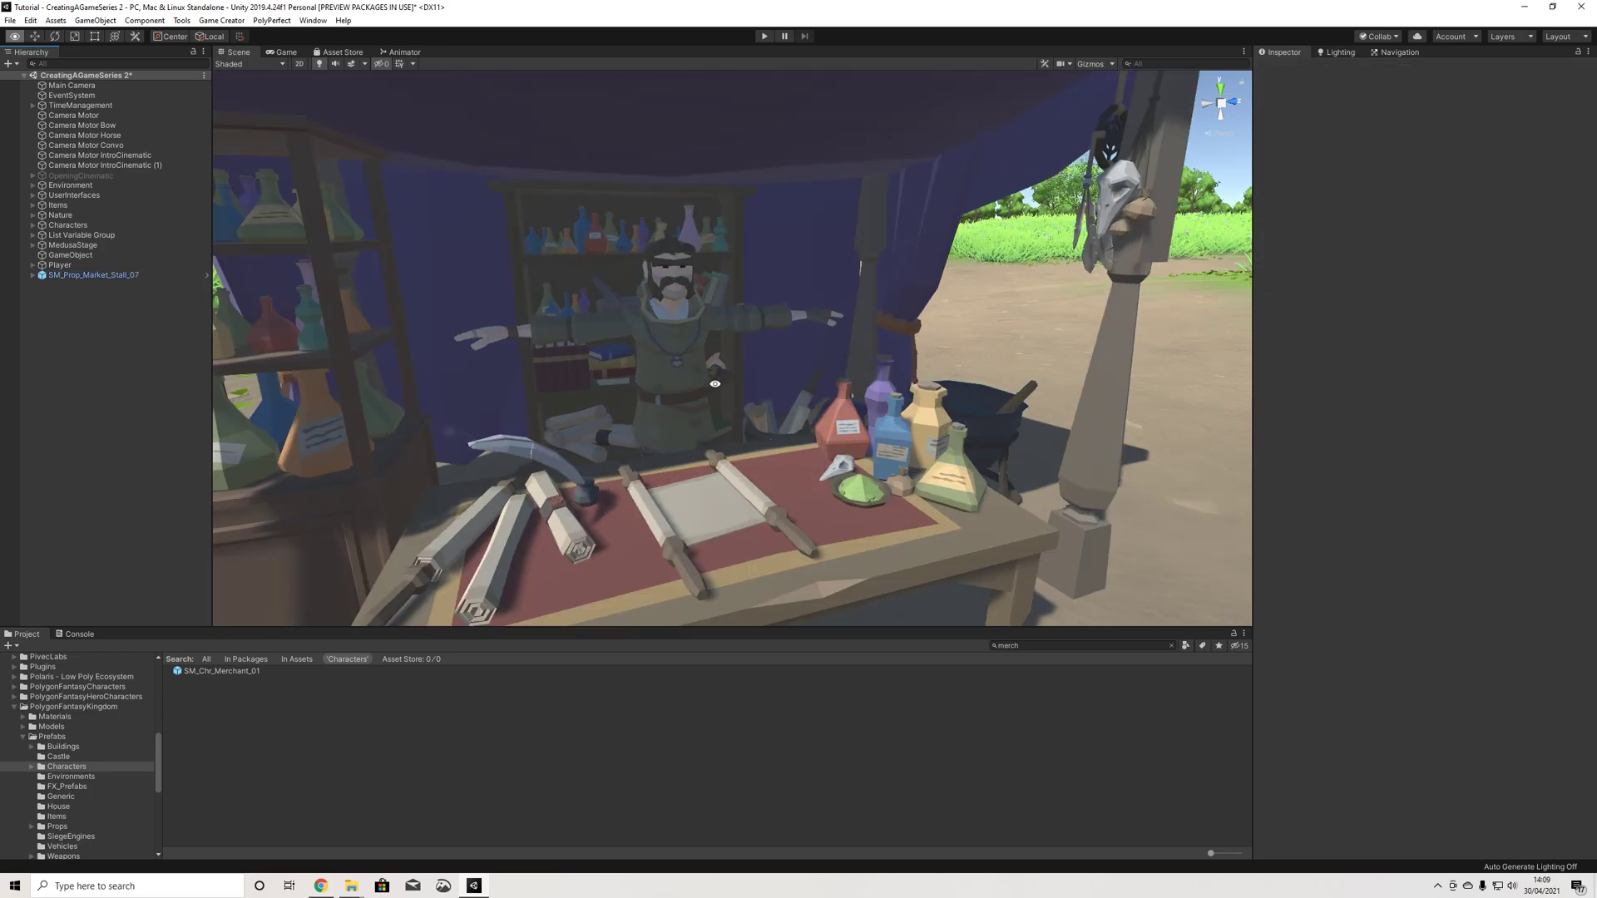
{"action": "left_click_drag", "start_coordinate": [565, 391], "coordinate": [599, 395], "text": "alt"}
Step: Create a 3D cube as a child of SM_Prop_Market_Stall_07
{"action": "left_click", "coordinate": [75, 275]}
{"action": "key", "text": "Right"}
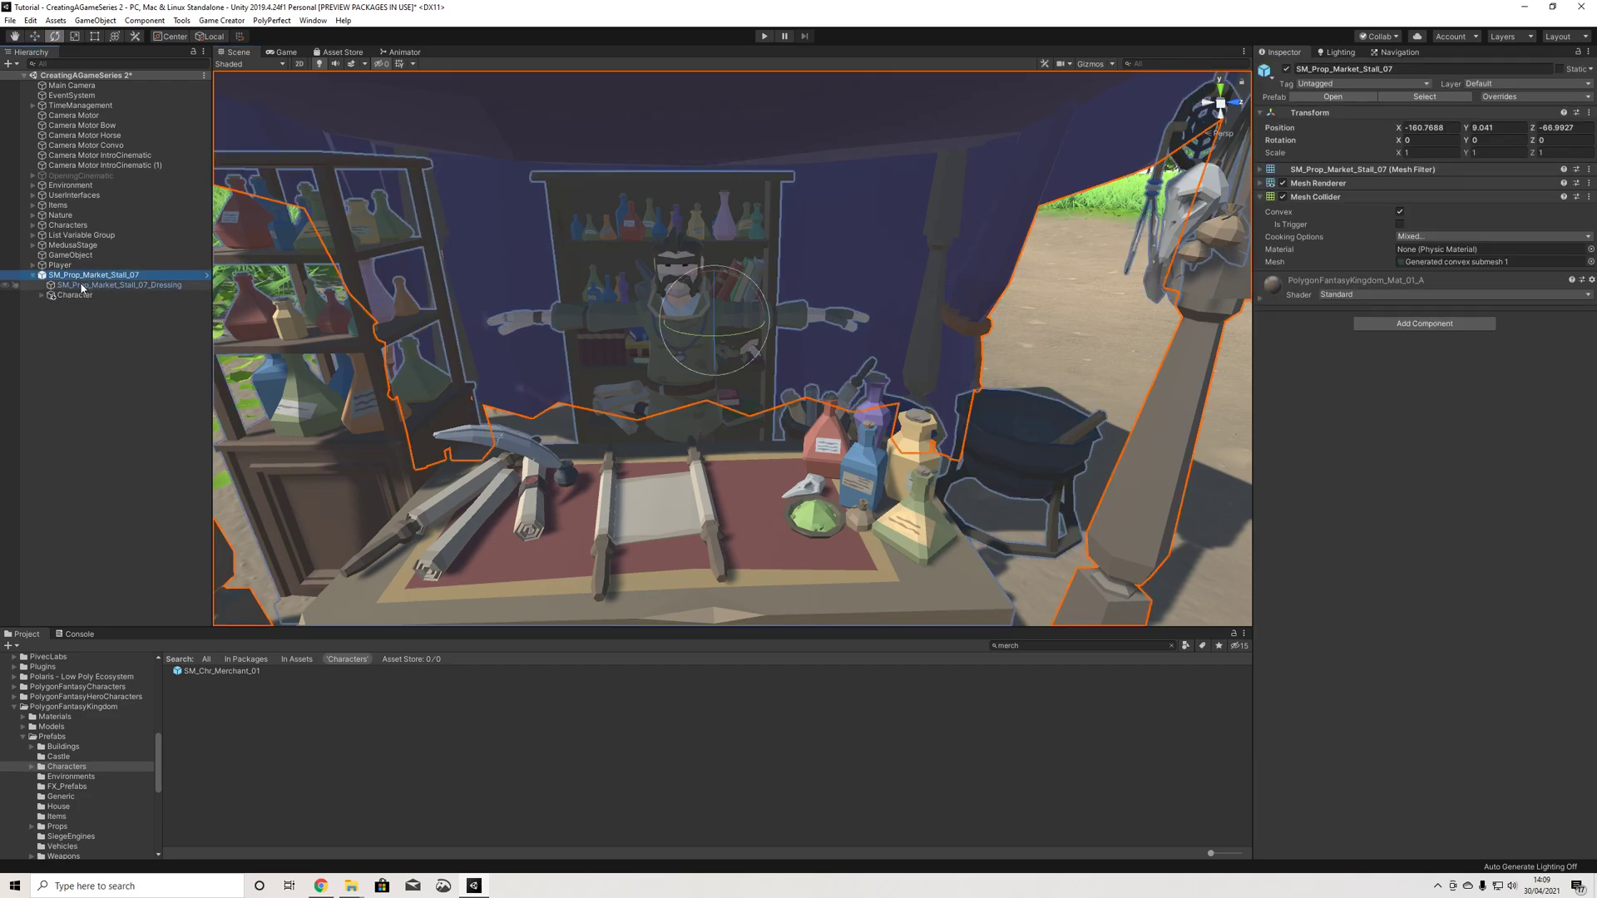
{"action": "right_click", "coordinate": [88, 275]}
{"action": "mouse_move", "coordinate": [220, 503]}
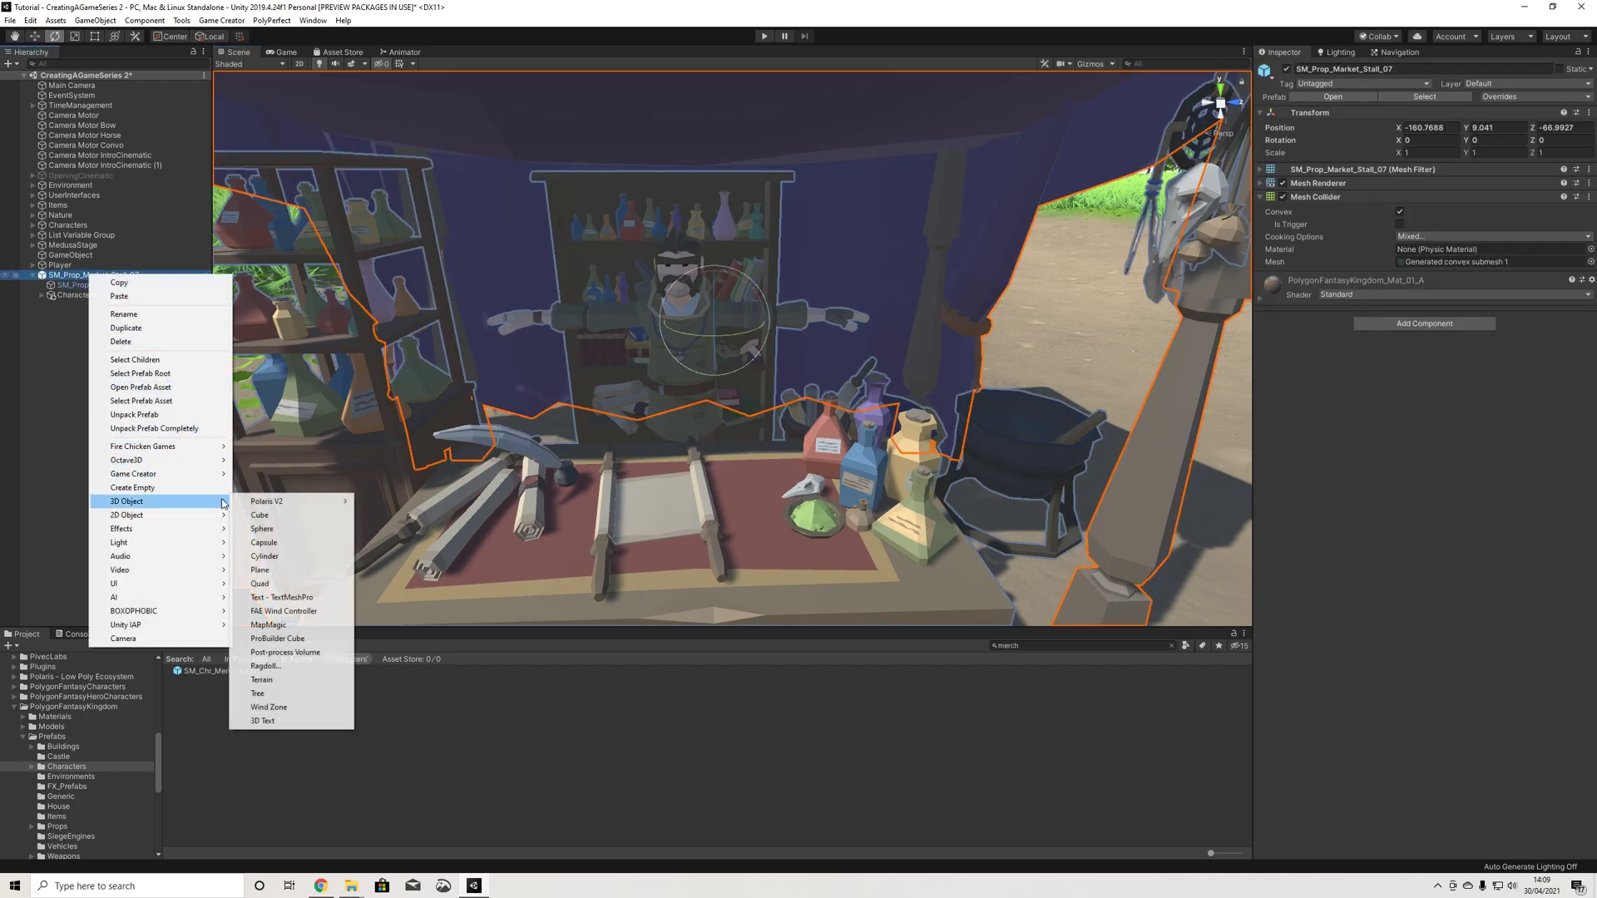
{"action": "left_click", "coordinate": [261, 516]}
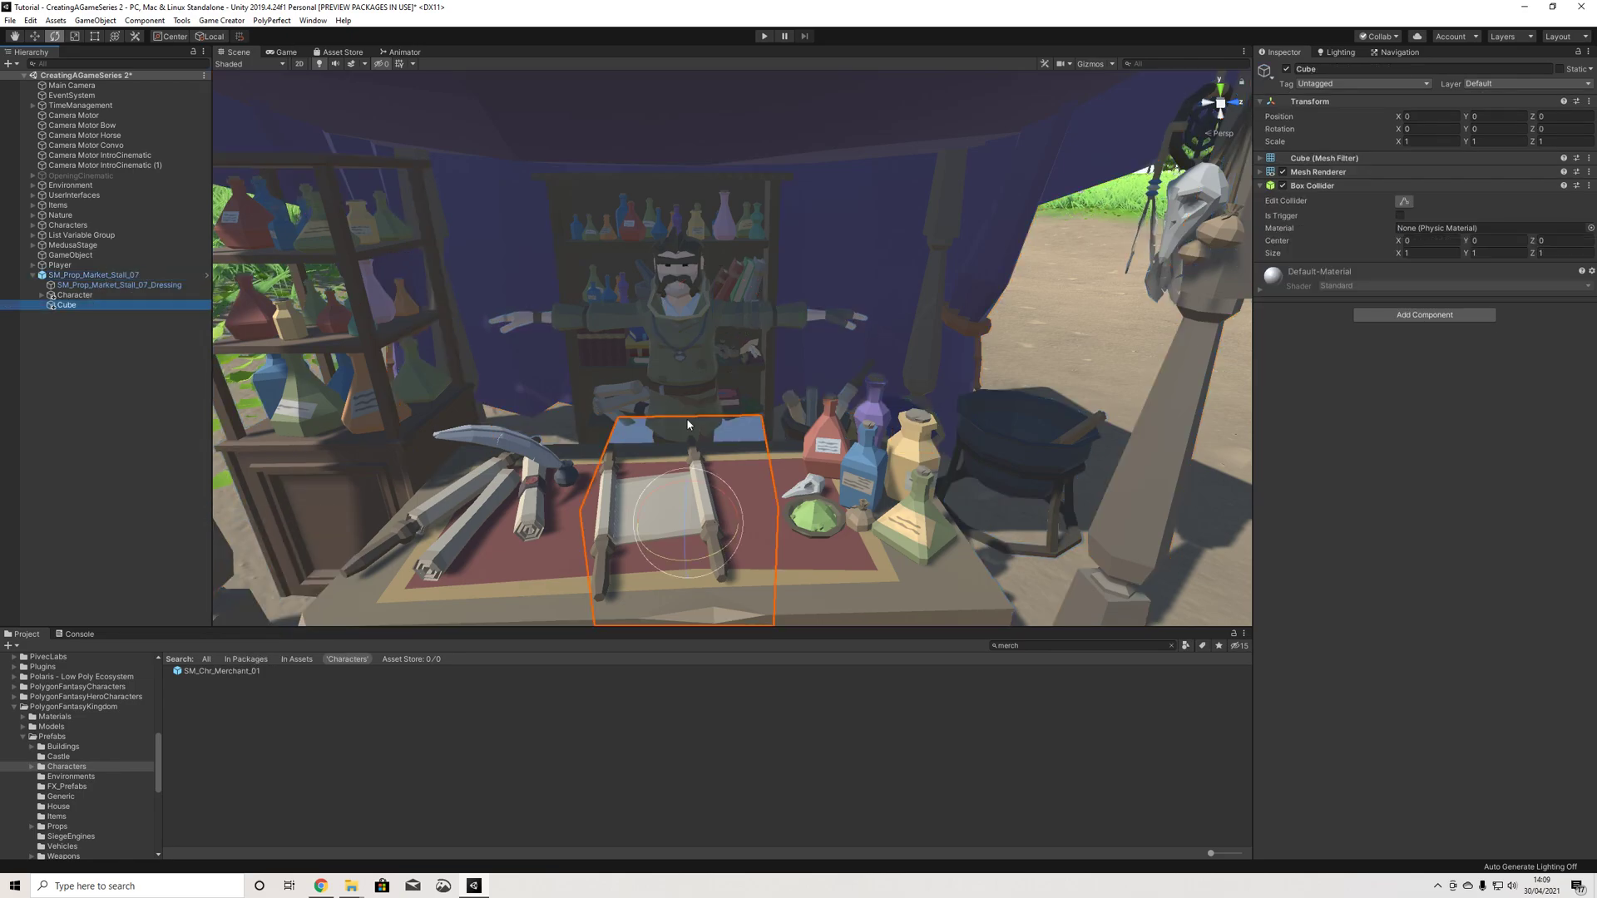
Step: Move the cube in front of the table to about X 1.5, Y 0.63 and stretch its scale to about Y 1.65, Z 2.23
{"action": "scroll", "coordinate": [687, 424], "scroll_direction": "down", "scroll_amount": 5}
{"action": "left_click_drag", "start_coordinate": [687, 424], "coordinate": [550, 365], "text": "alt"}
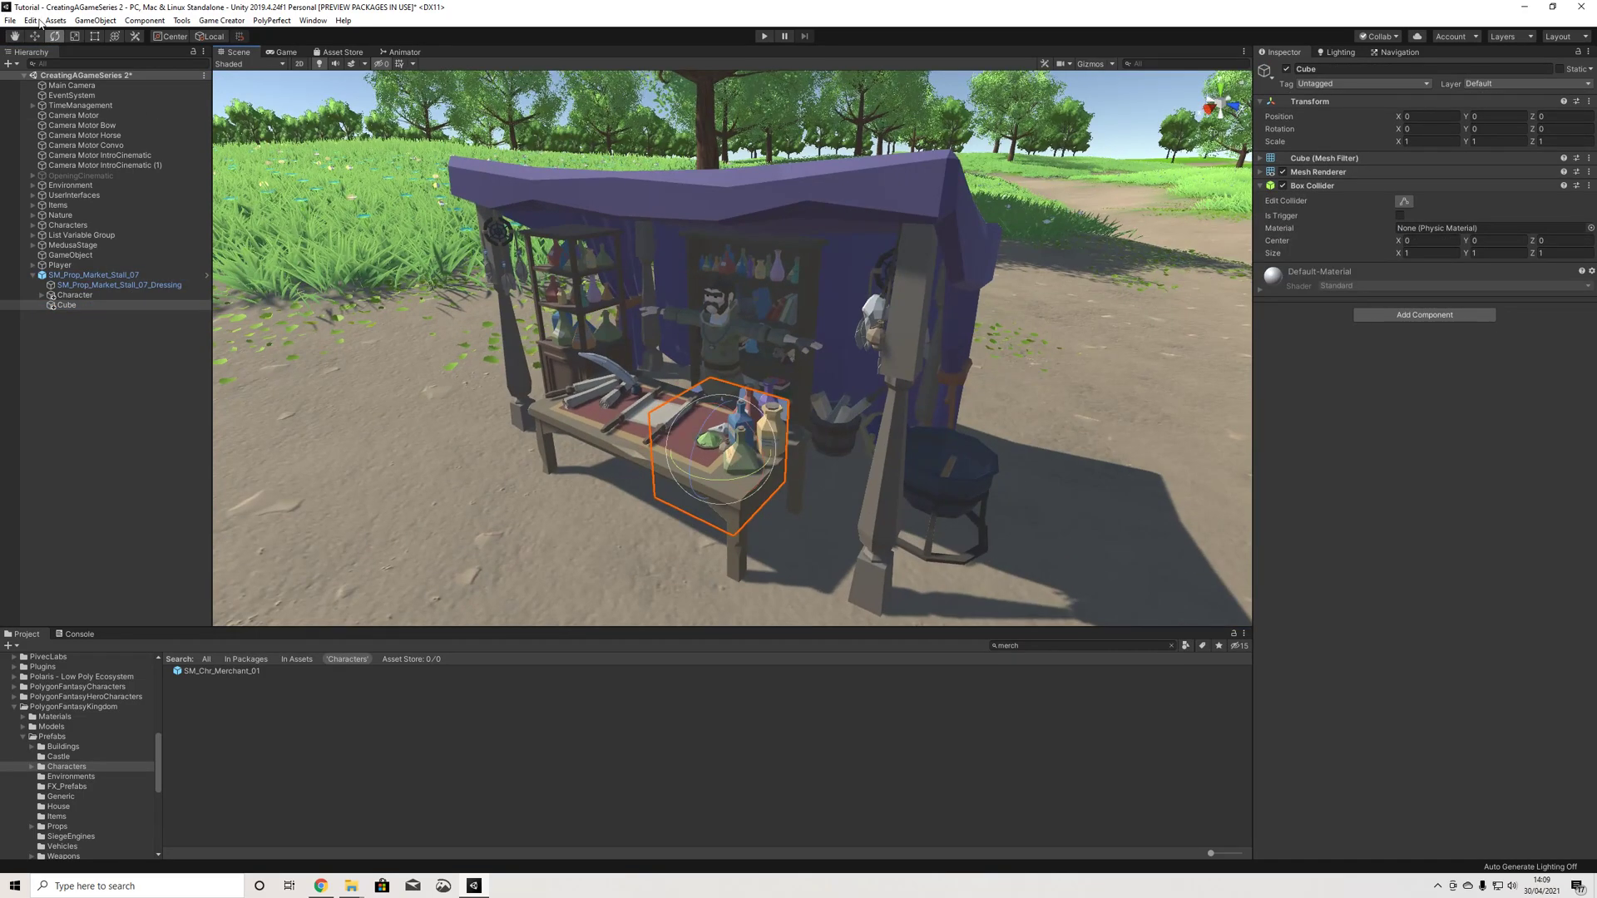
{"action": "left_click", "coordinate": [34, 36]}
{"action": "left_click_drag", "start_coordinate": [700, 467], "coordinate": [604, 444]}
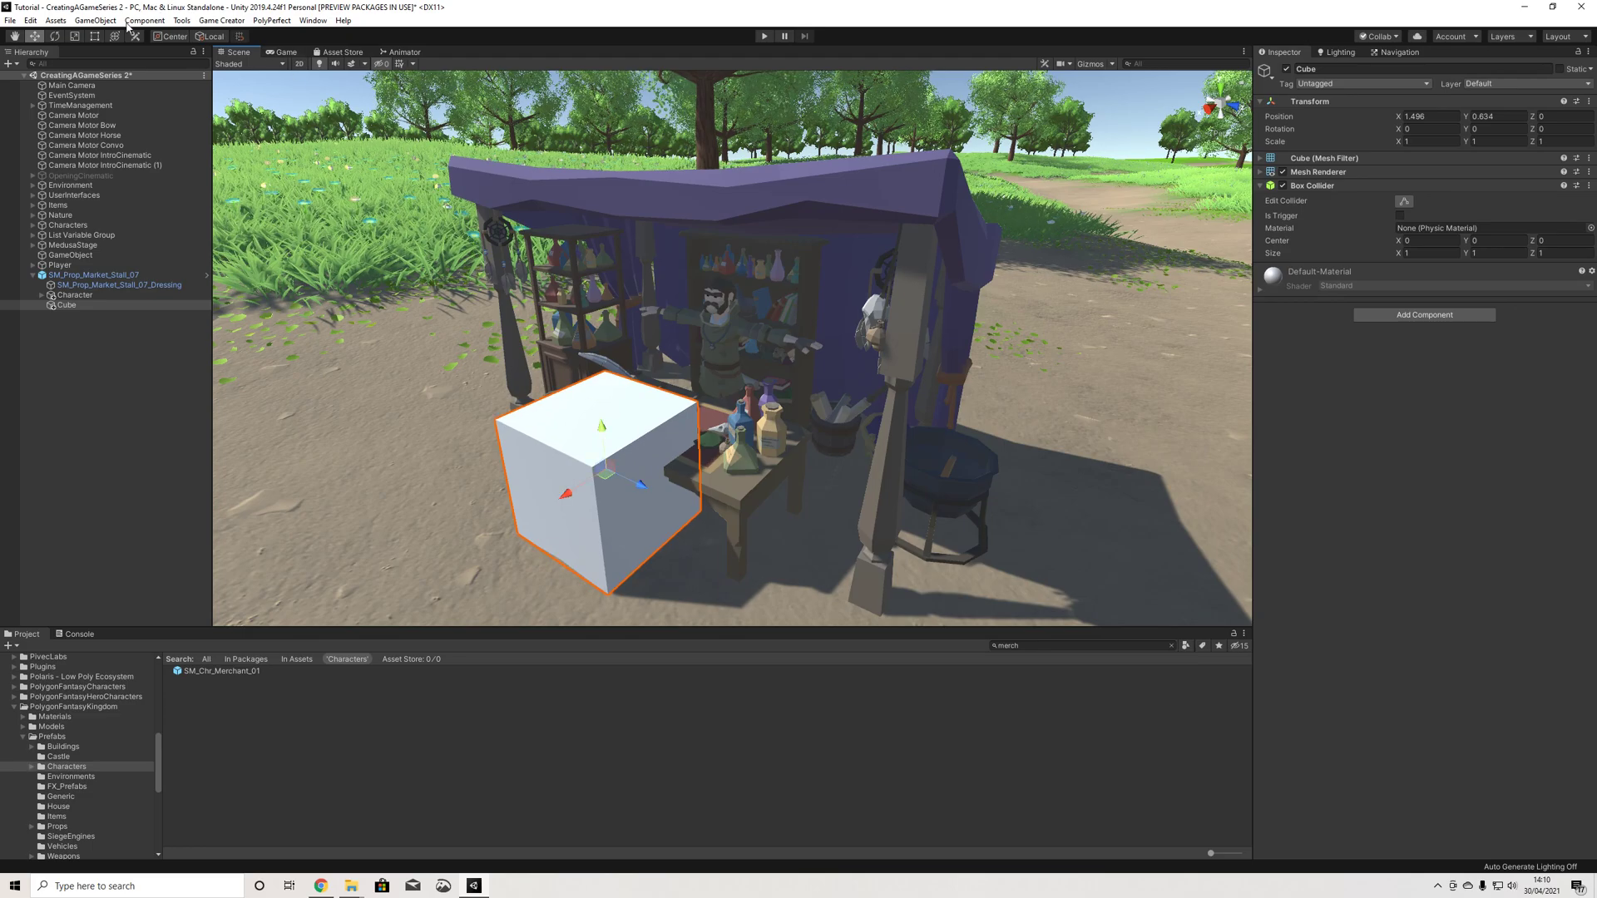
{"action": "left_click", "coordinate": [74, 36]}
{"action": "left_click_drag", "start_coordinate": [642, 488], "coordinate": [865, 427]}
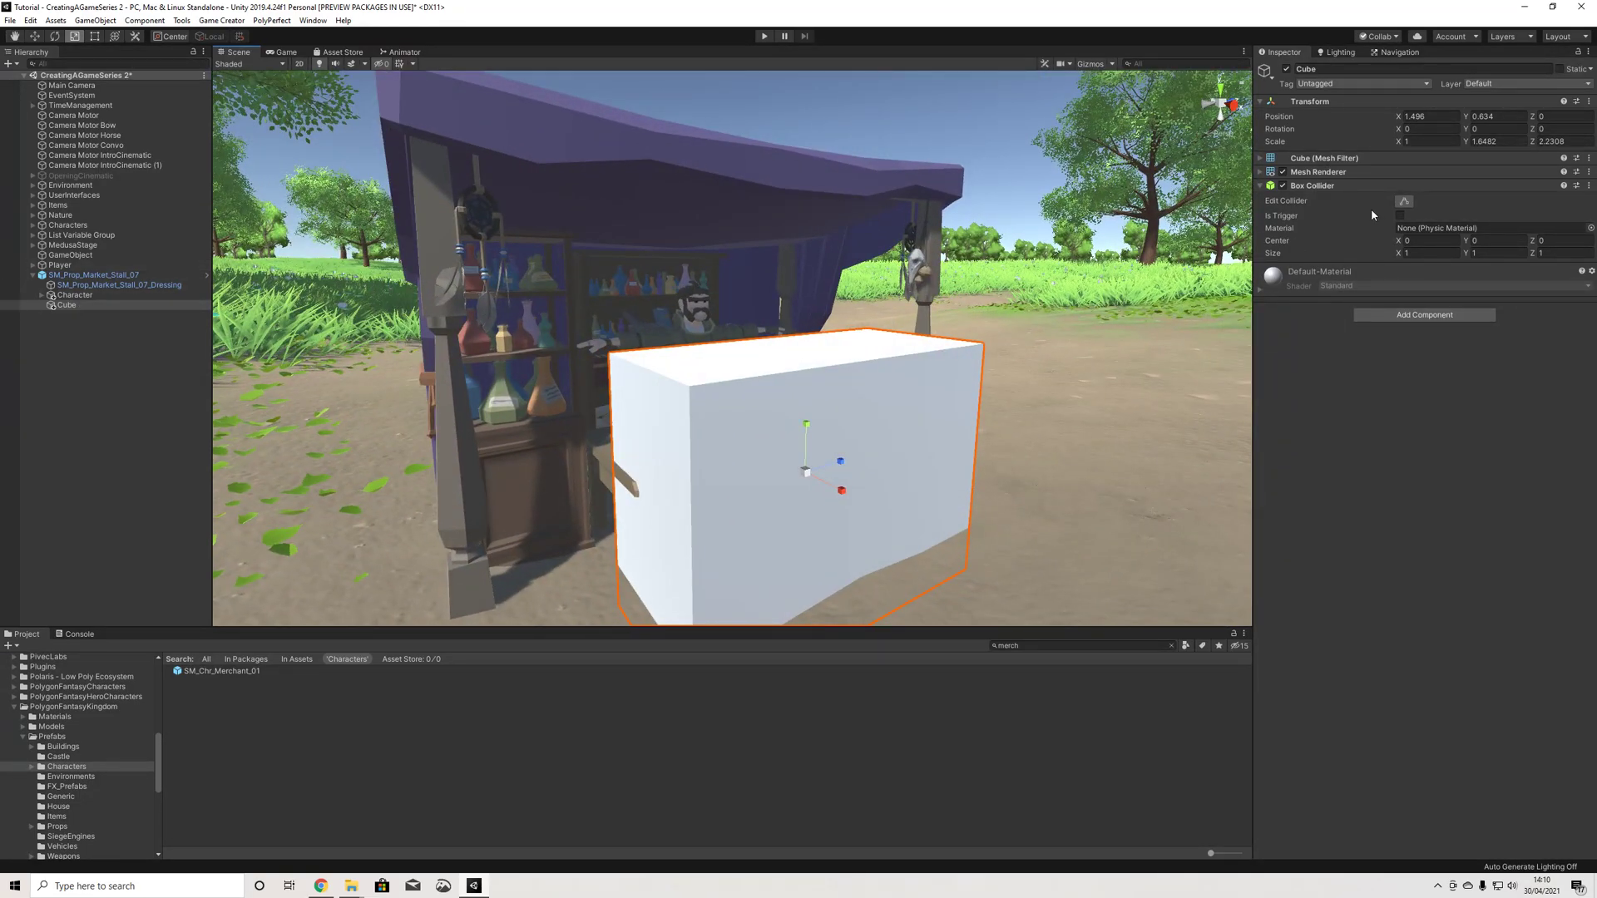
Step: Enable Is Trigger on the cube's Box Collider and turn on the scene gizmos
{"action": "left_click", "coordinate": [1399, 215]}
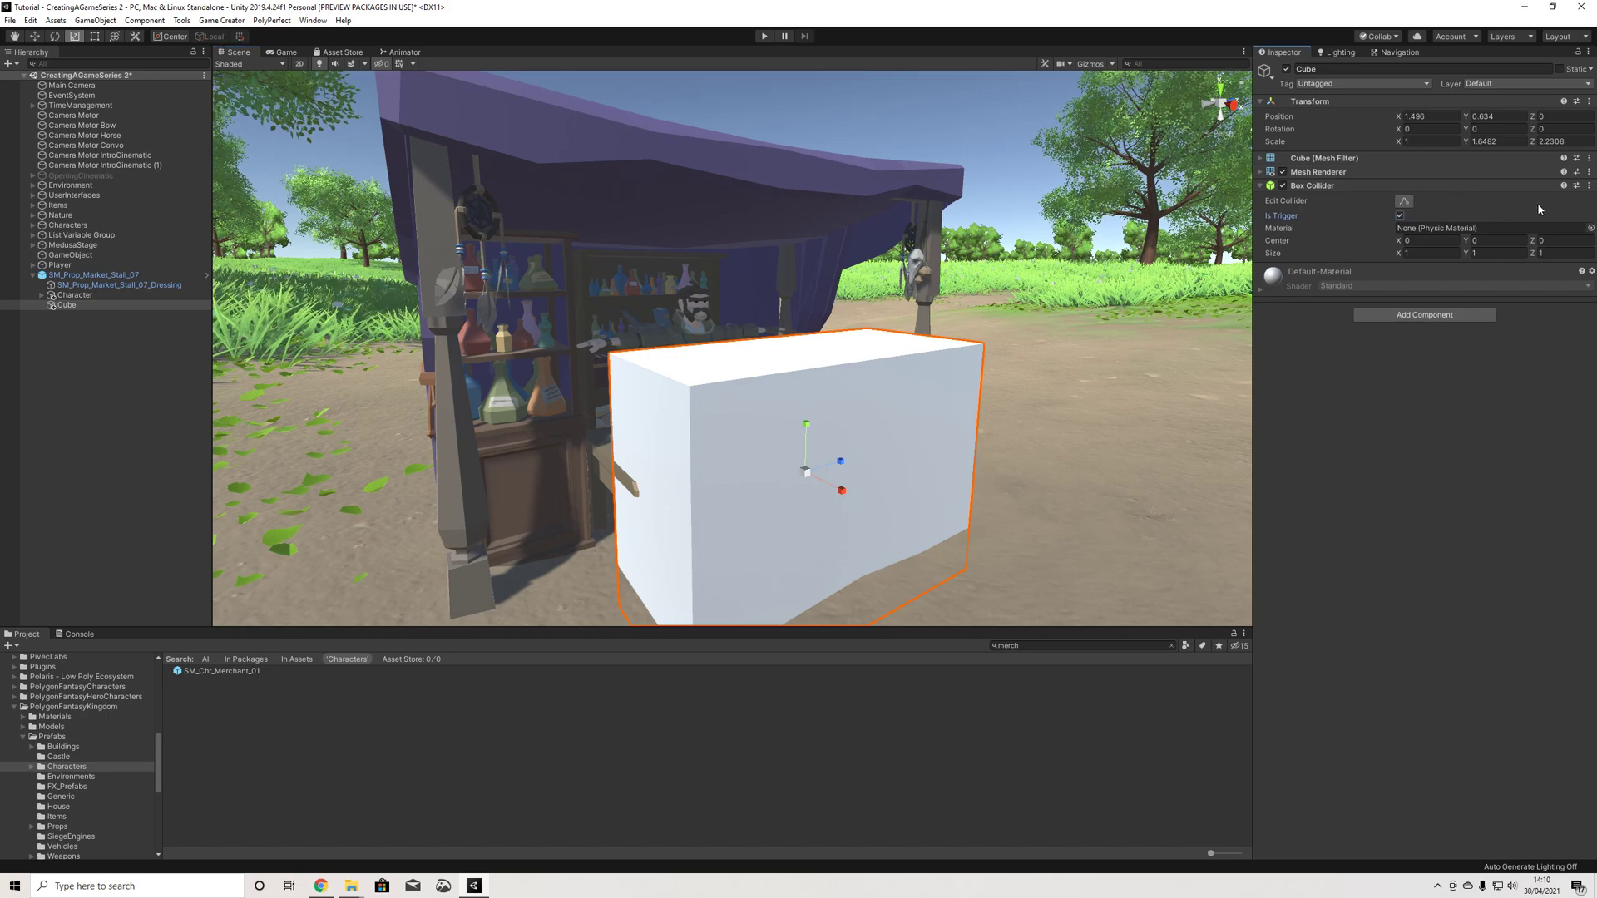
{"action": "left_click", "coordinate": [1094, 65]}
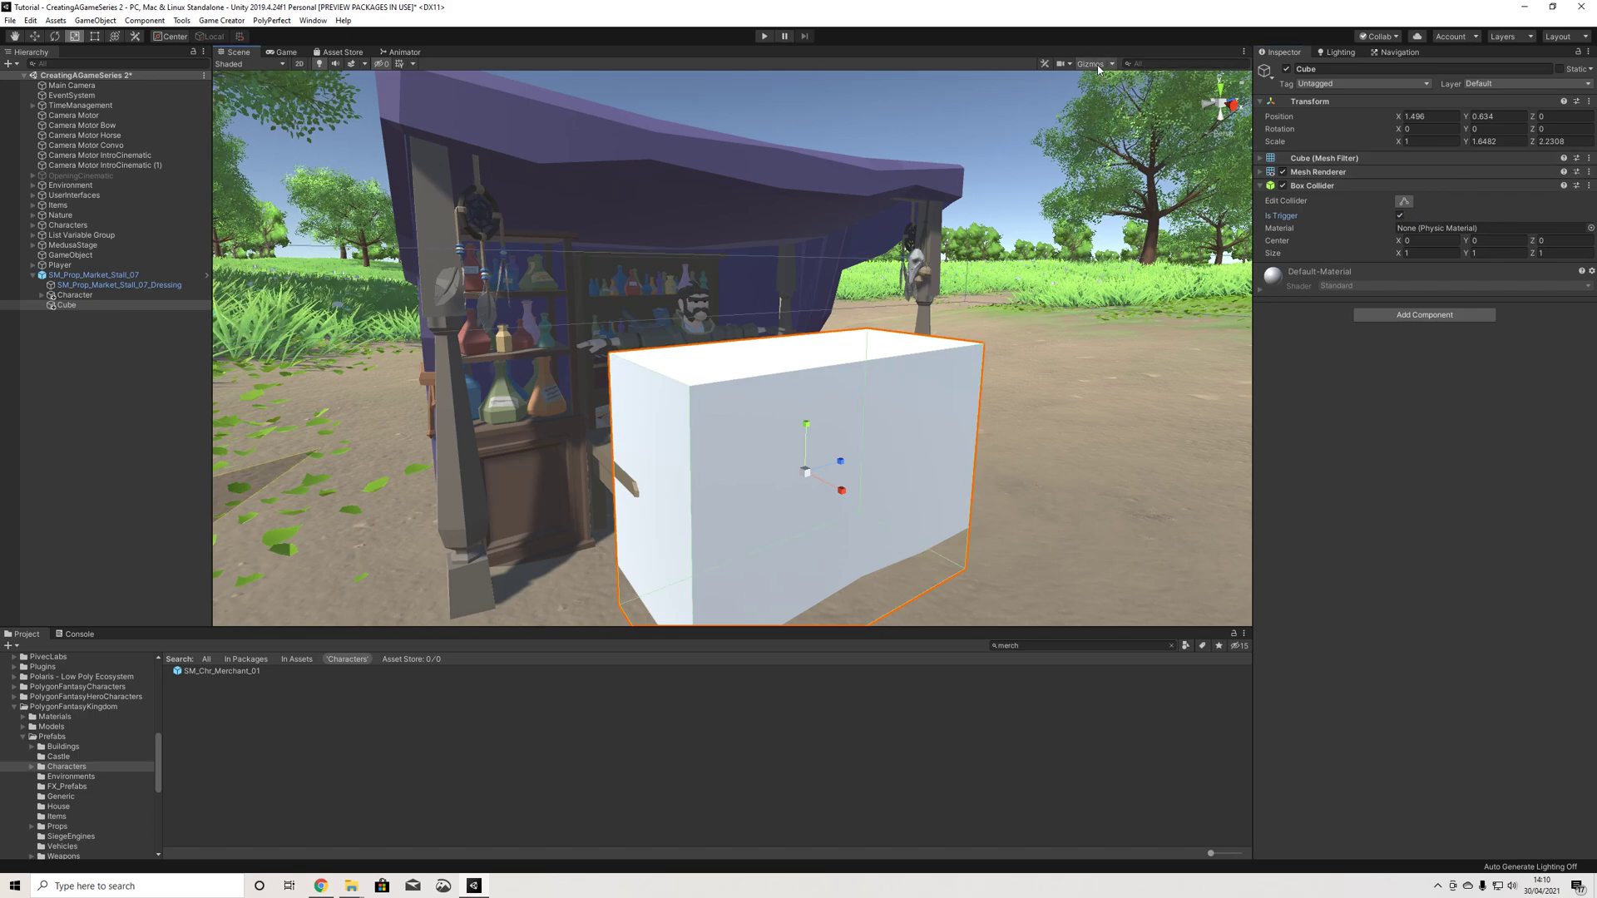
Step: Remove the Mesh Renderer and Mesh Filter components from the cube, leaving only its Box Collider
{"action": "left_click", "coordinate": [1590, 178]}
{"action": "left_click", "coordinate": [1564, 203]}
{"action": "left_click", "coordinate": [1589, 157]}
{"action": "left_click", "coordinate": [1564, 184]}
Step: Rename the cube as ShopTrigger
{"action": "left_click", "coordinate": [1346, 71]}
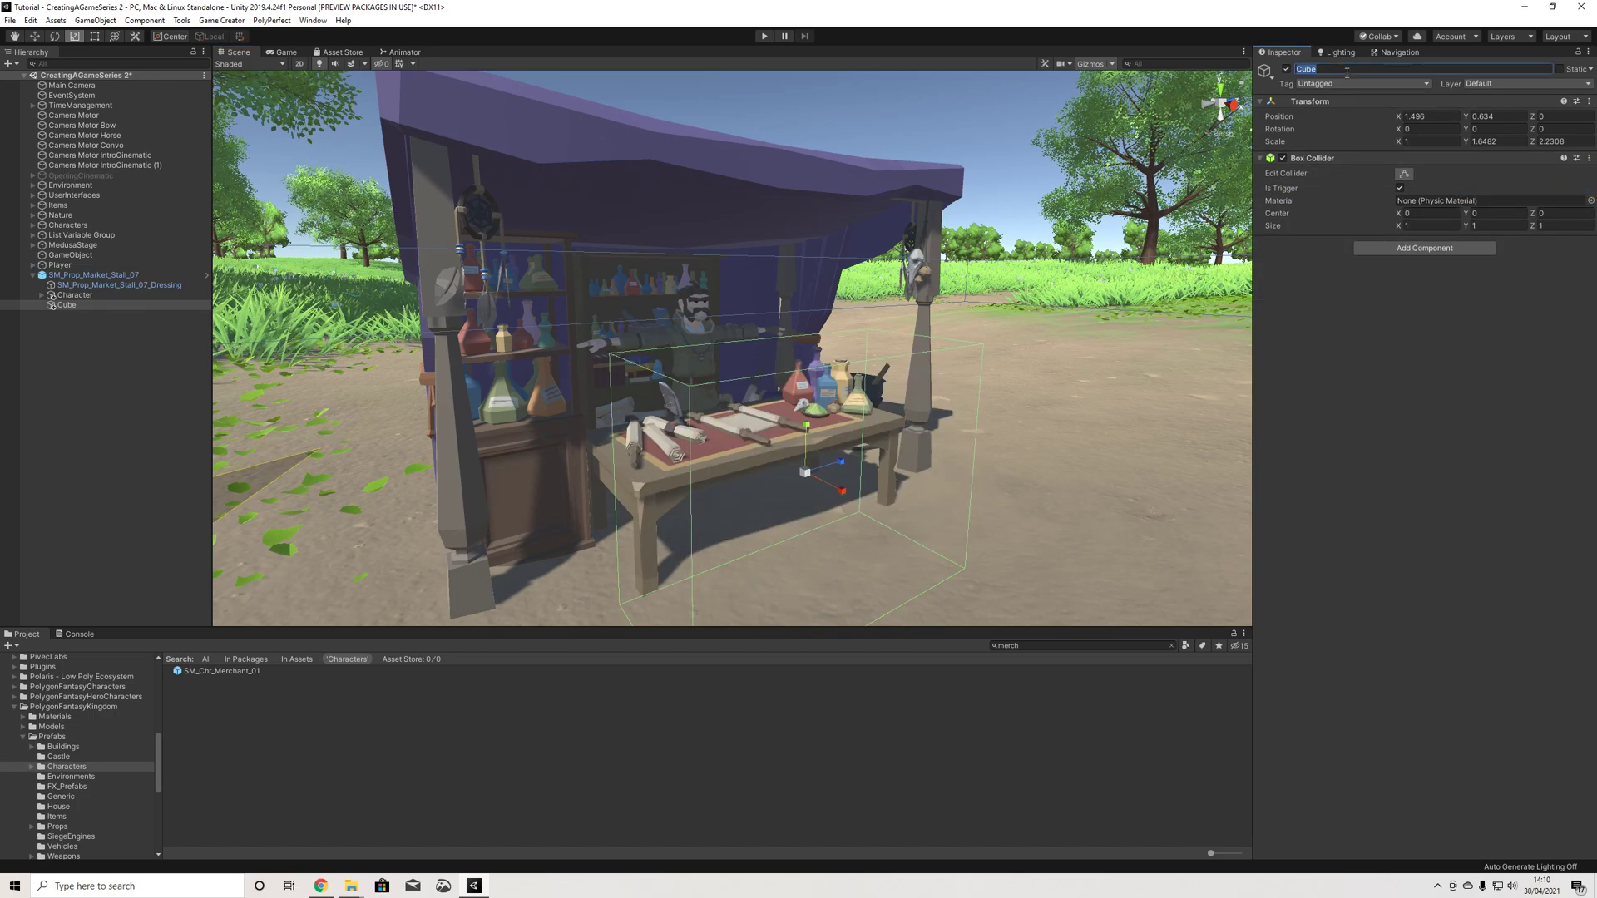
{"action": "type", "text": "ShopTrigger"}
{"action": "key", "text": "Return"}
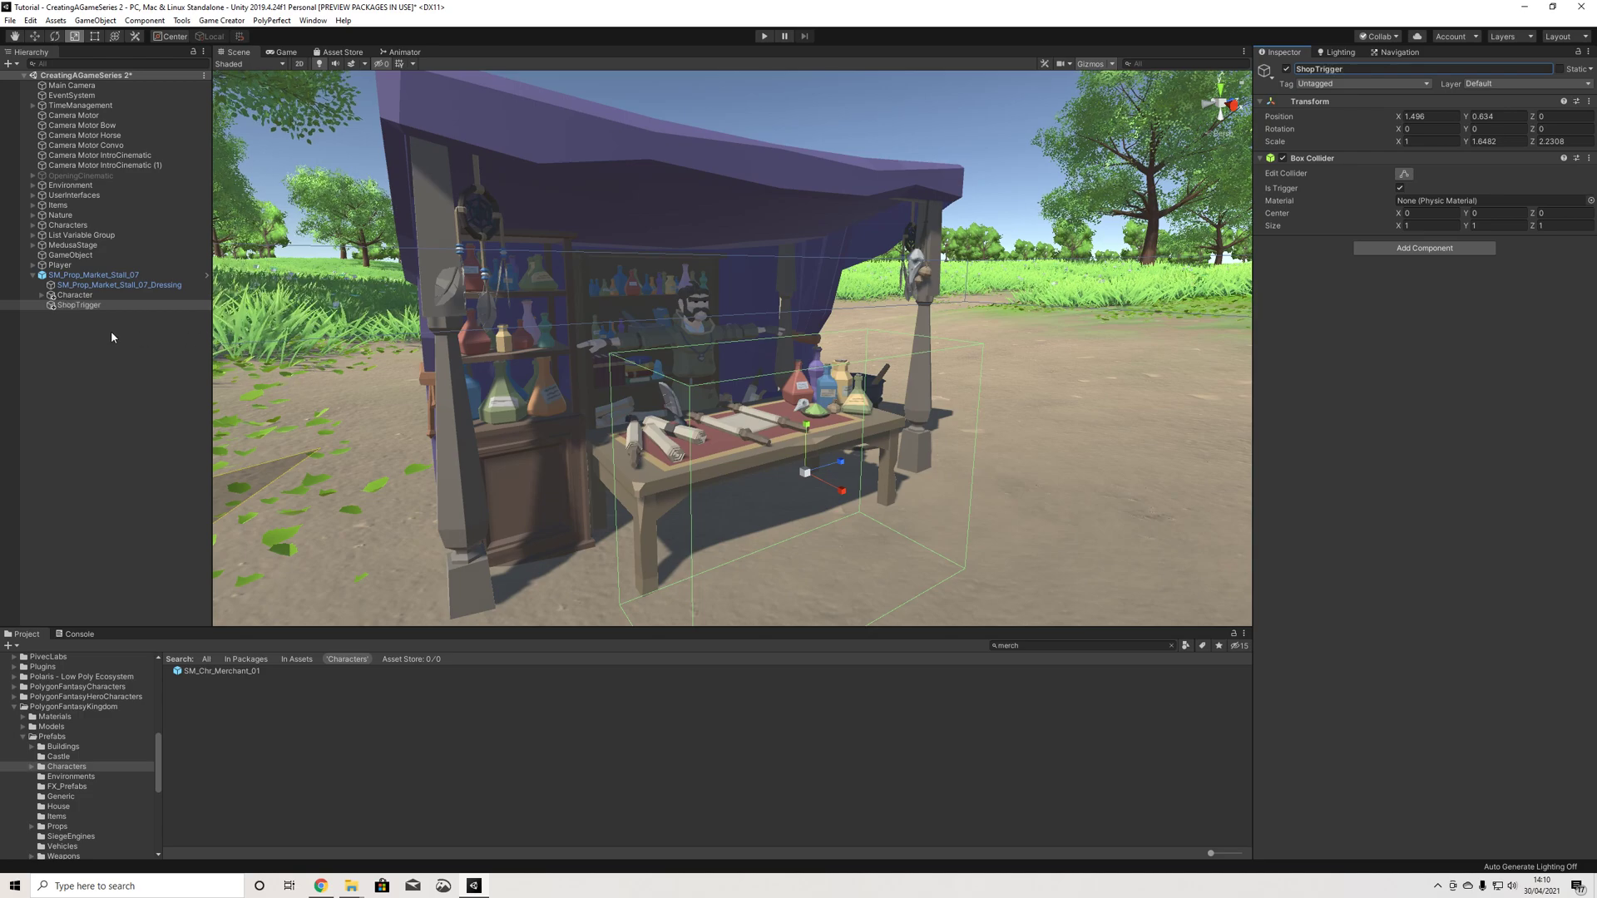
Step: Add a Trigger component to ShopTrigger and set its event to On Player Enter
{"action": "left_click", "coordinate": [1447, 252]}
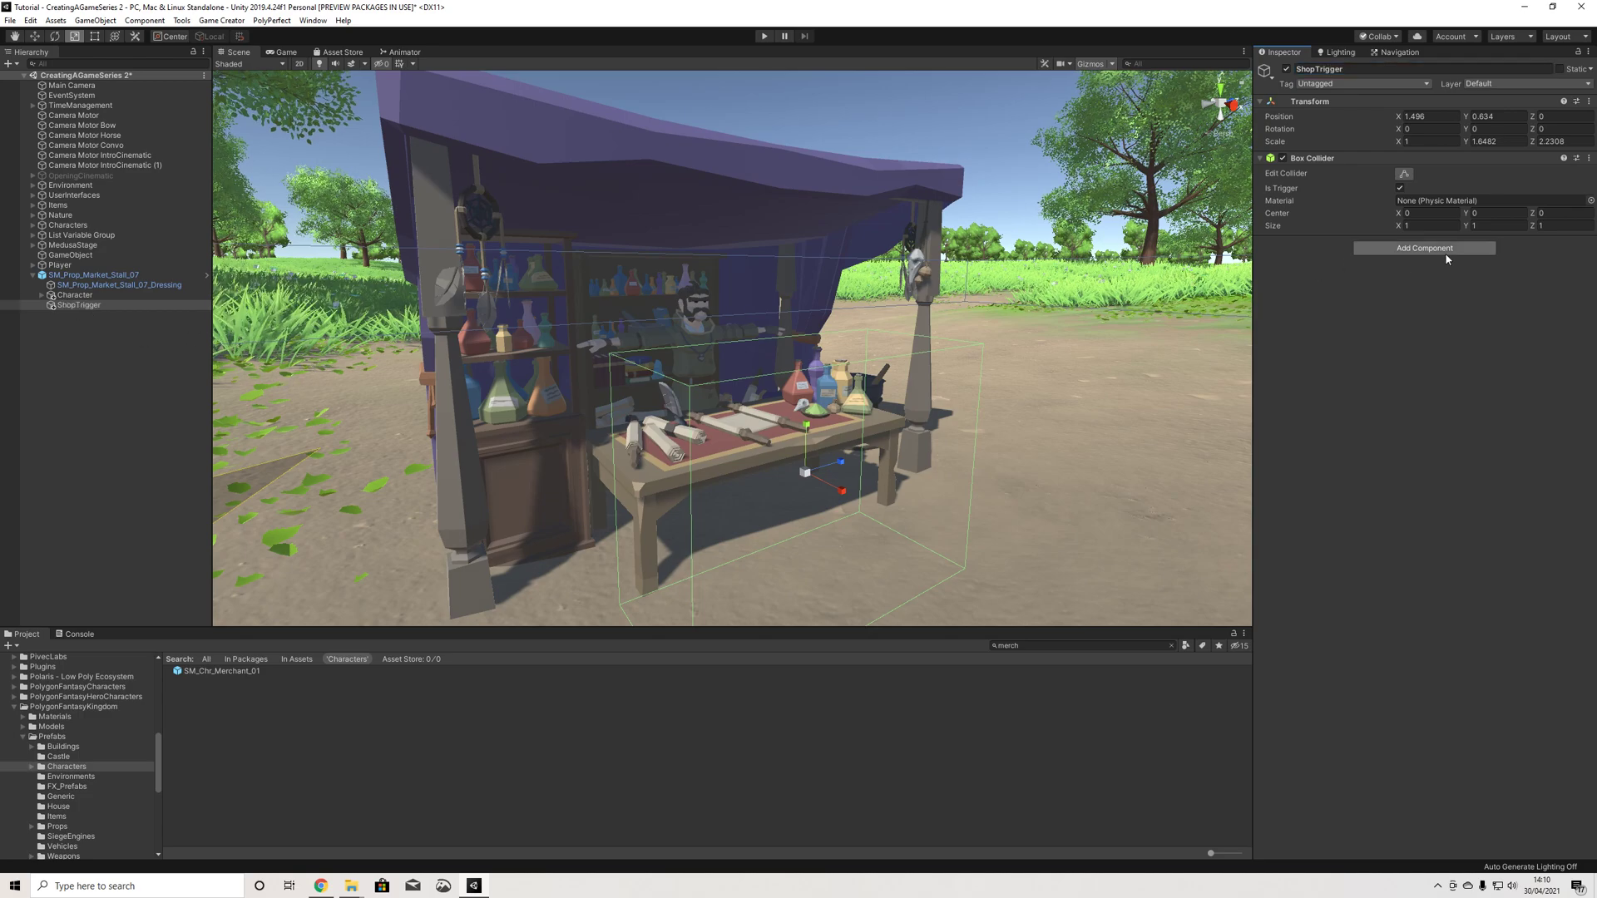
{"action": "type", "text": "tri"}
{"action": "key", "text": "Return"}
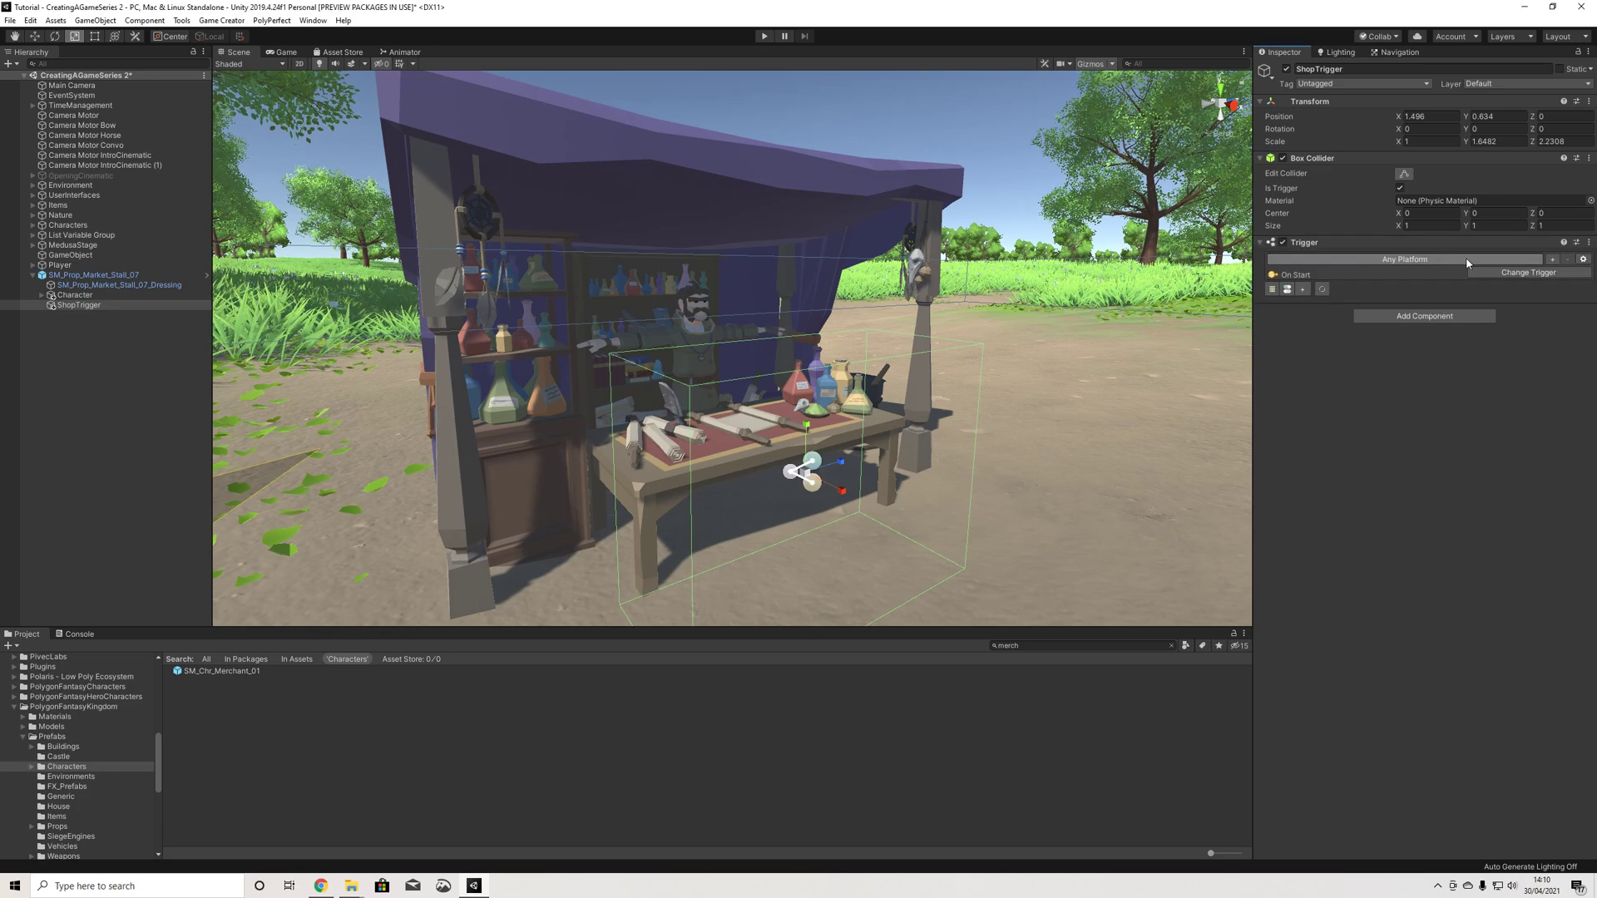
{"action": "left_click", "coordinate": [1491, 274]}
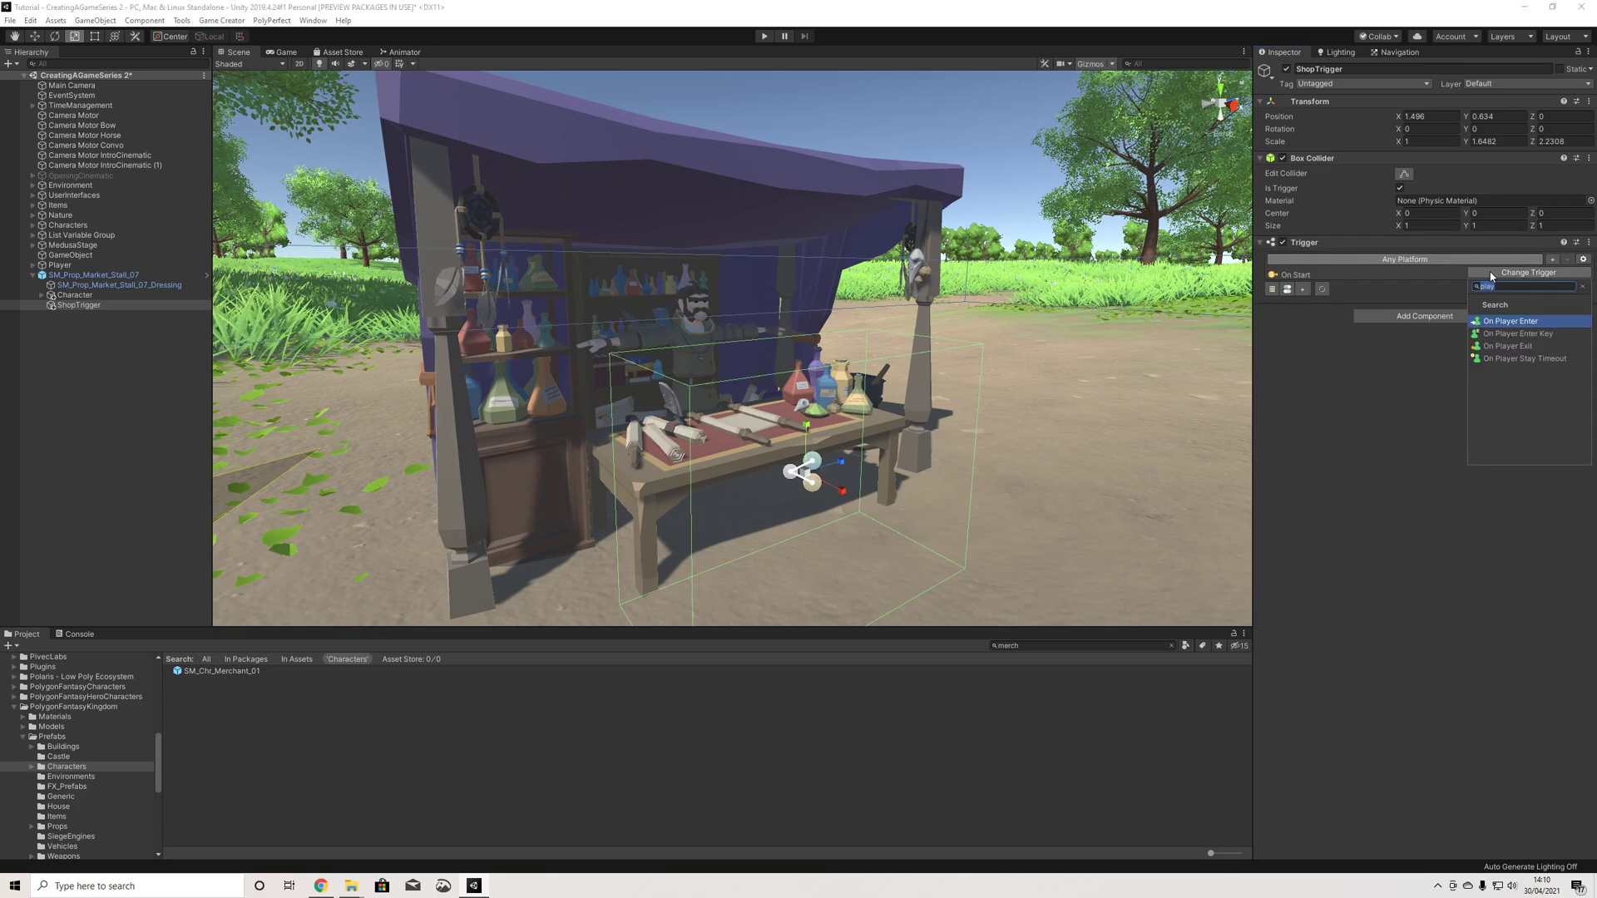
{"action": "key", "text": "Return"}
Step: Add a second Trigger component to ShopTrigger and set its event to On Player Exit
{"action": "left_click", "coordinate": [1382, 317]}
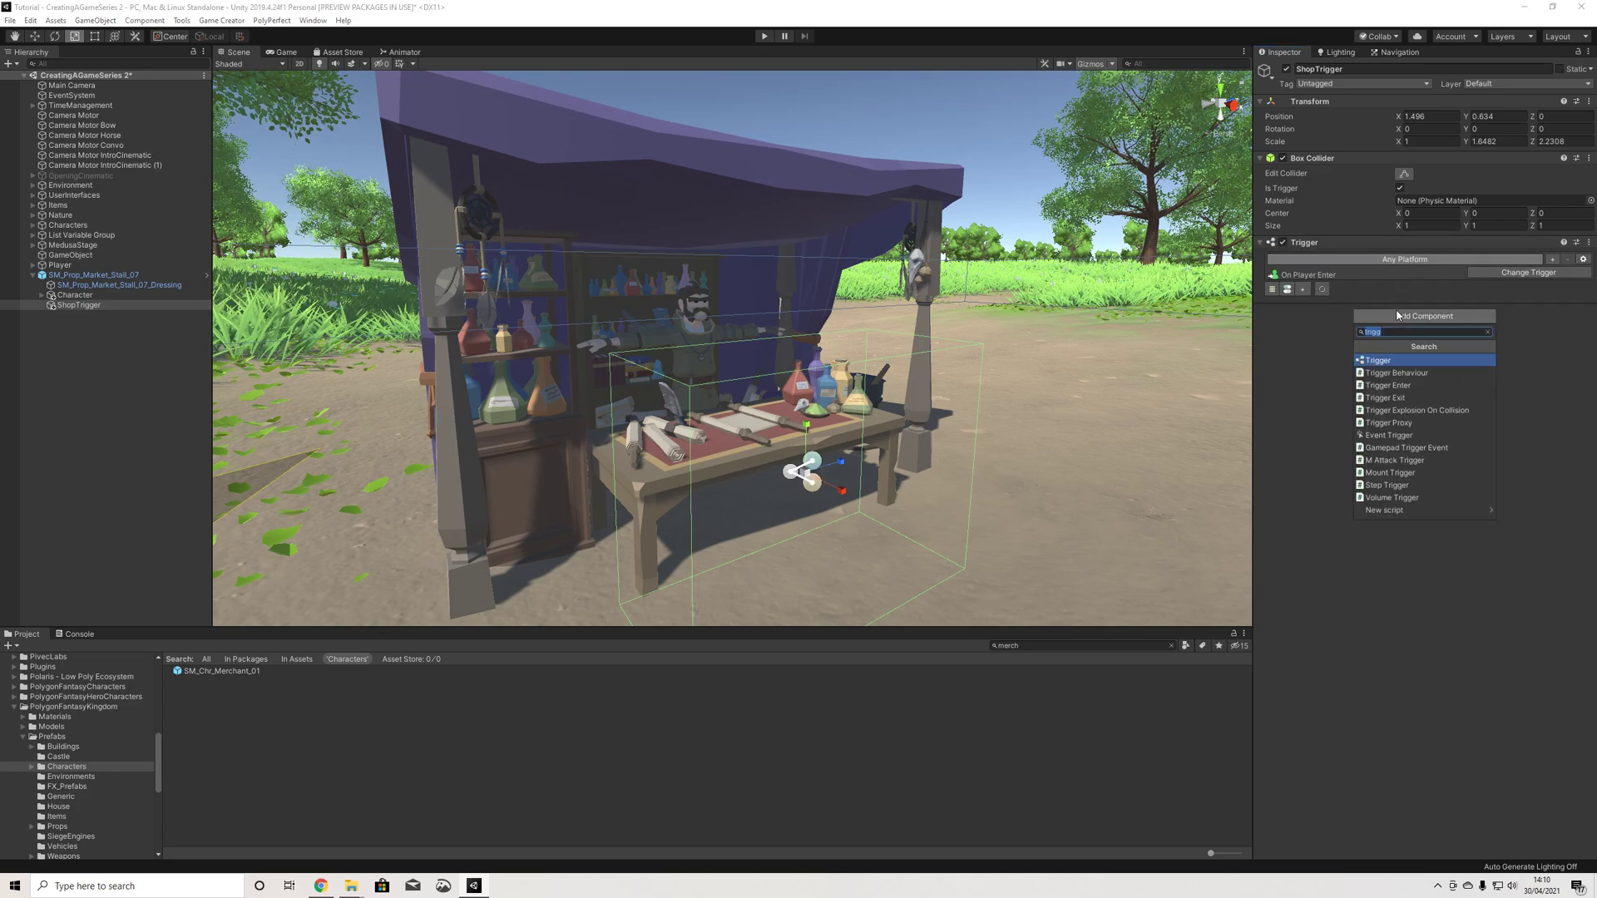
{"action": "left_click", "coordinate": [1396, 359]}
{"action": "left_click", "coordinate": [1502, 341]}
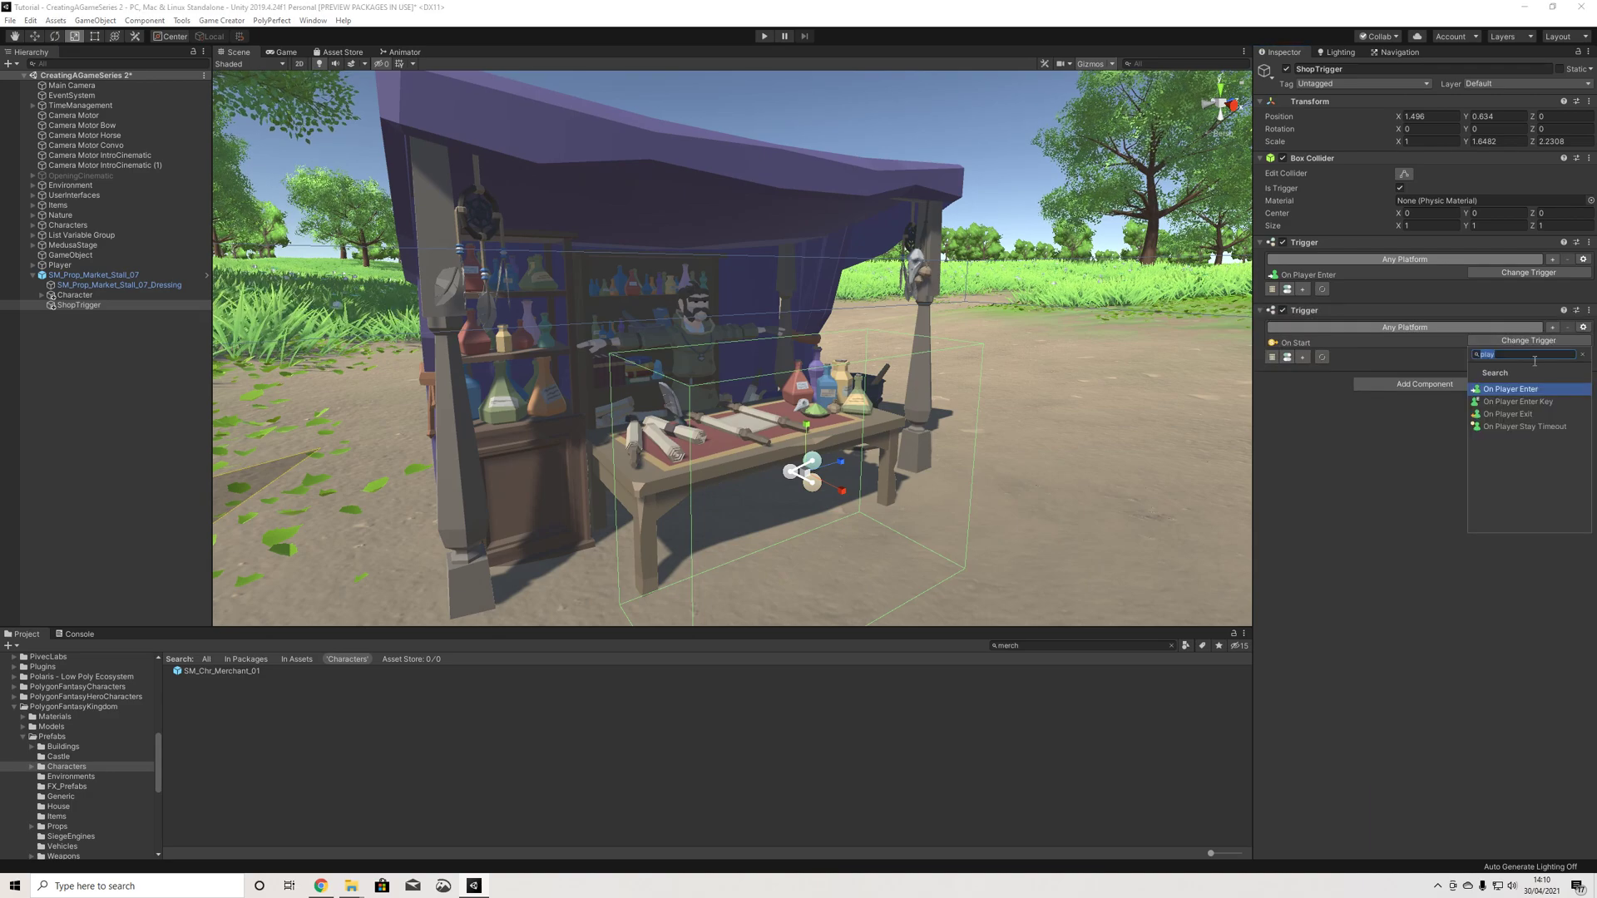
{"action": "left_click", "coordinate": [1508, 415]}
Step: Add a third Trigger component set to On Player Enter Key and create an Actions object for the On Player Enter trigger
{"action": "left_click", "coordinate": [1424, 383]}
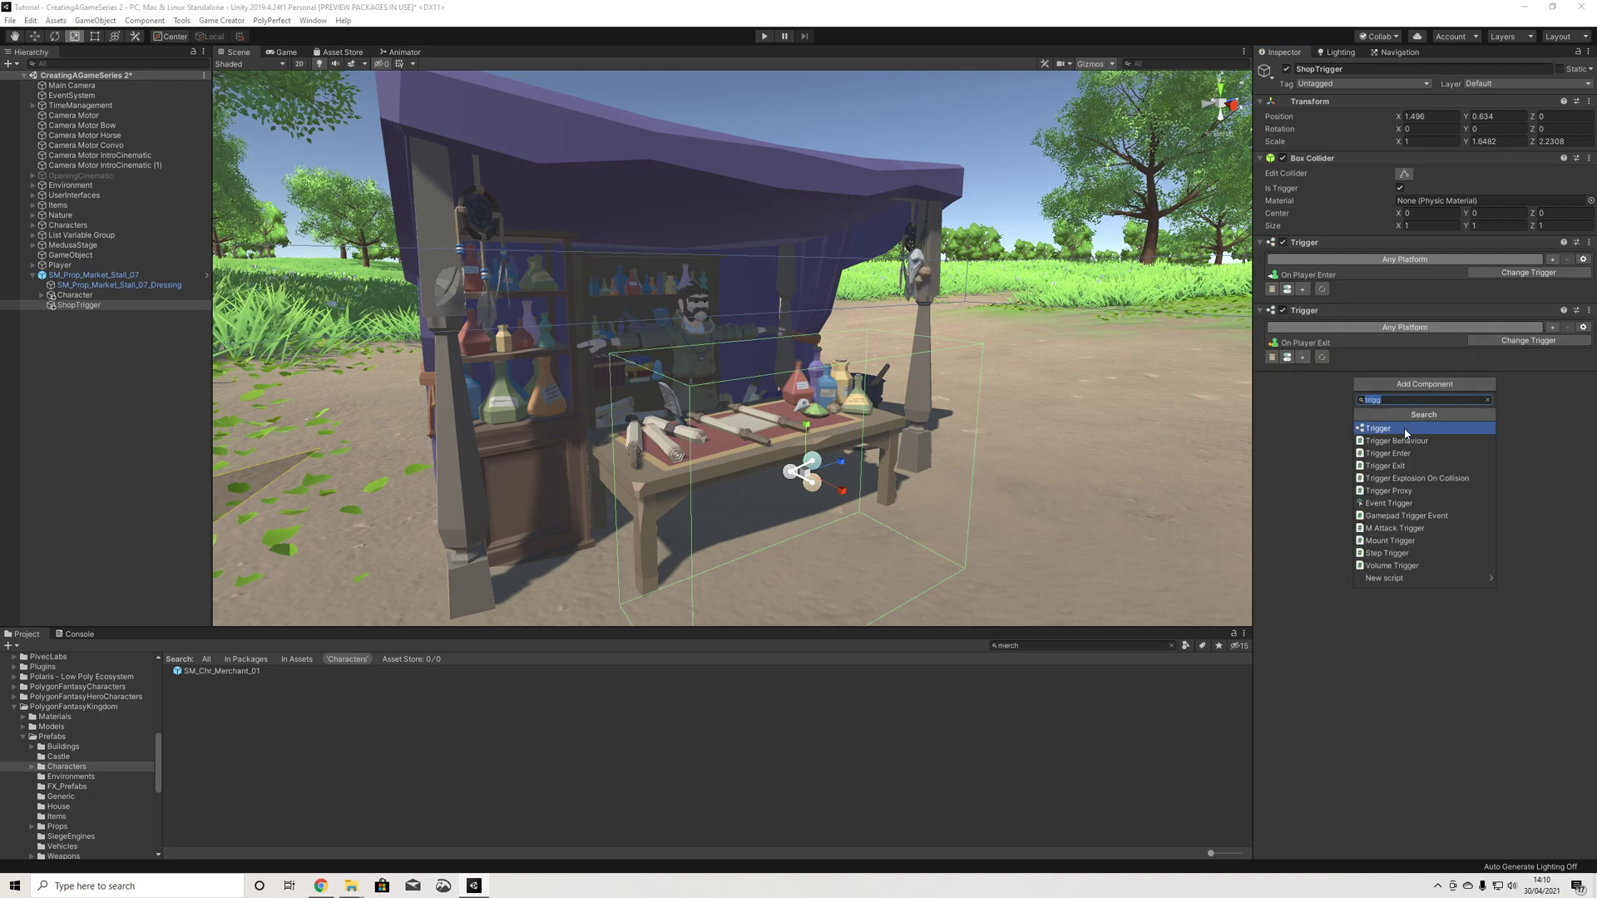
{"action": "left_click", "coordinate": [1383, 429]}
{"action": "left_click", "coordinate": [1528, 409]}
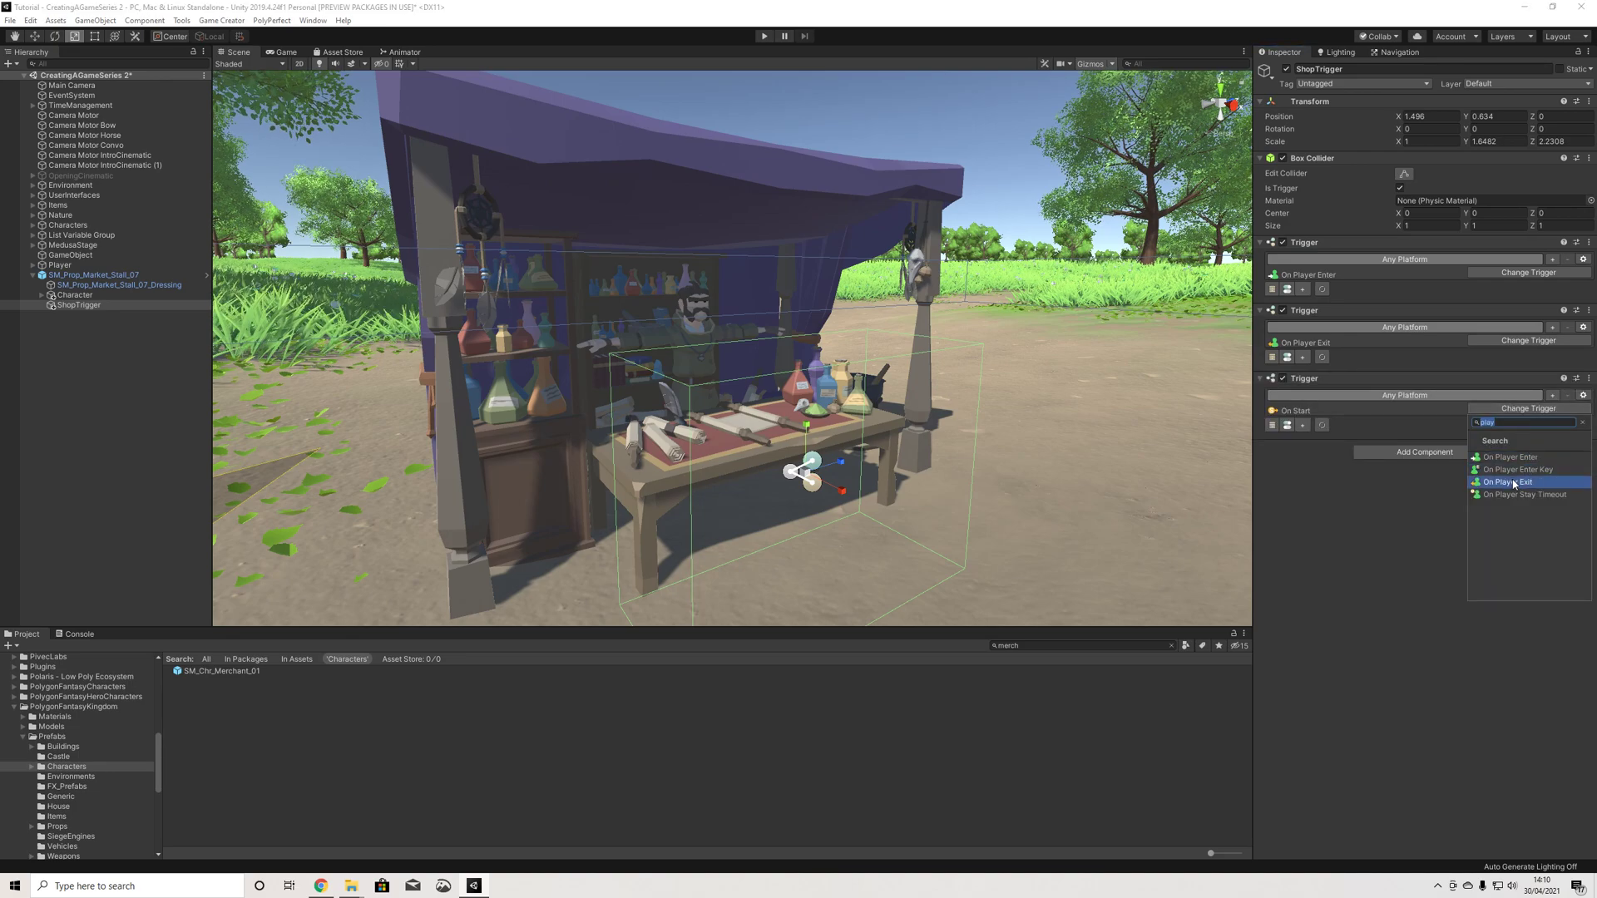
{"action": "left_click", "coordinate": [1527, 470]}
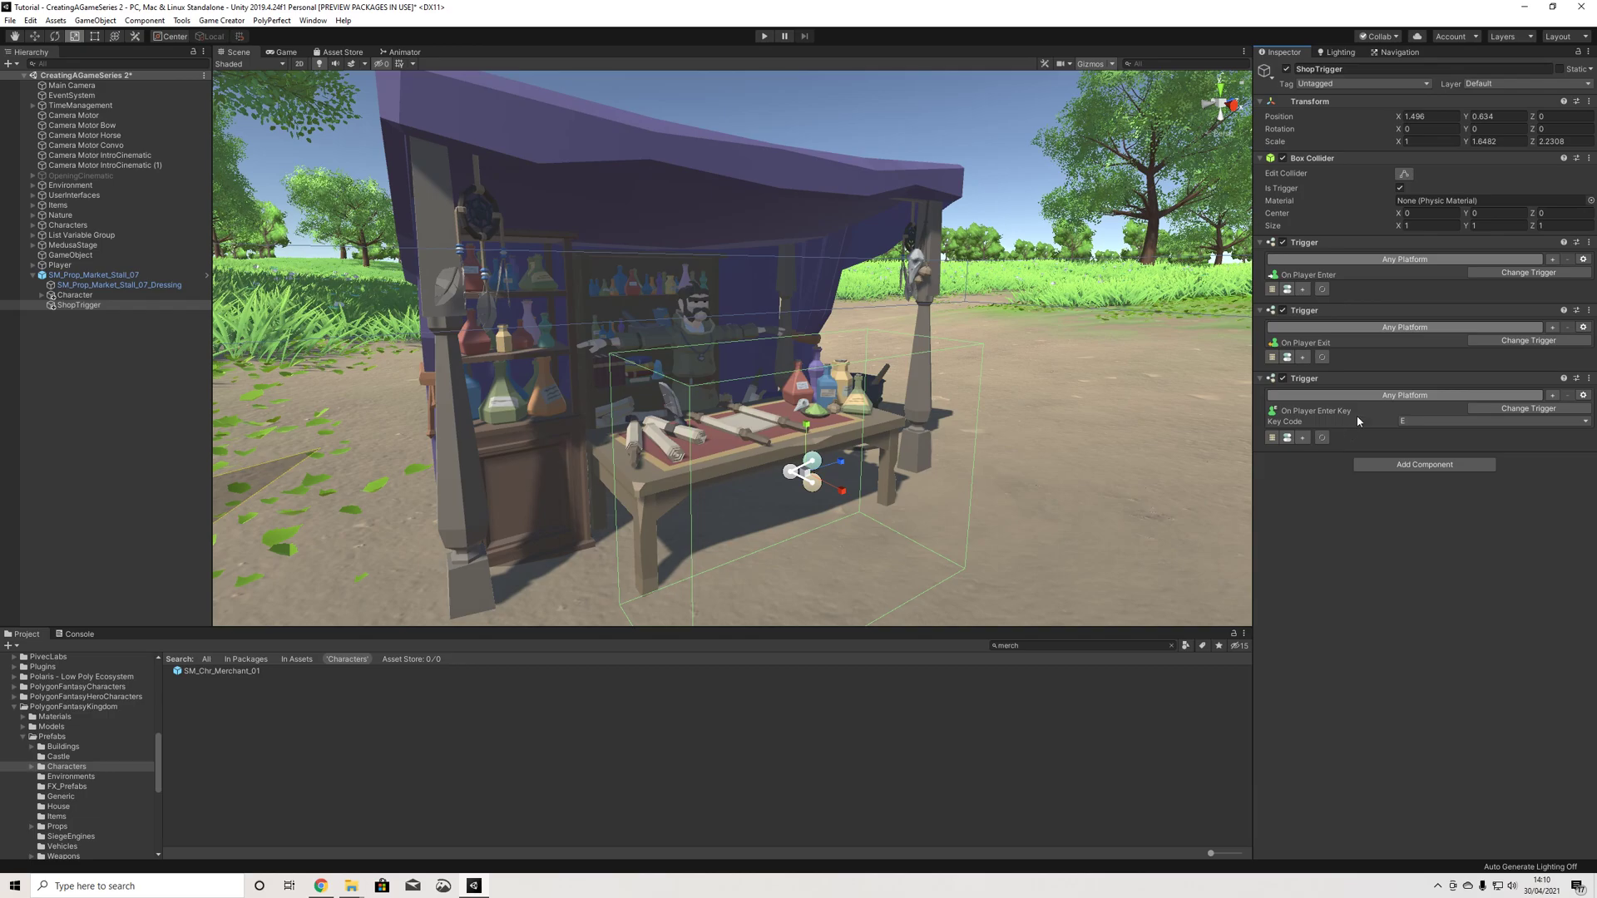
{"action": "left_click", "coordinate": [1272, 289]}
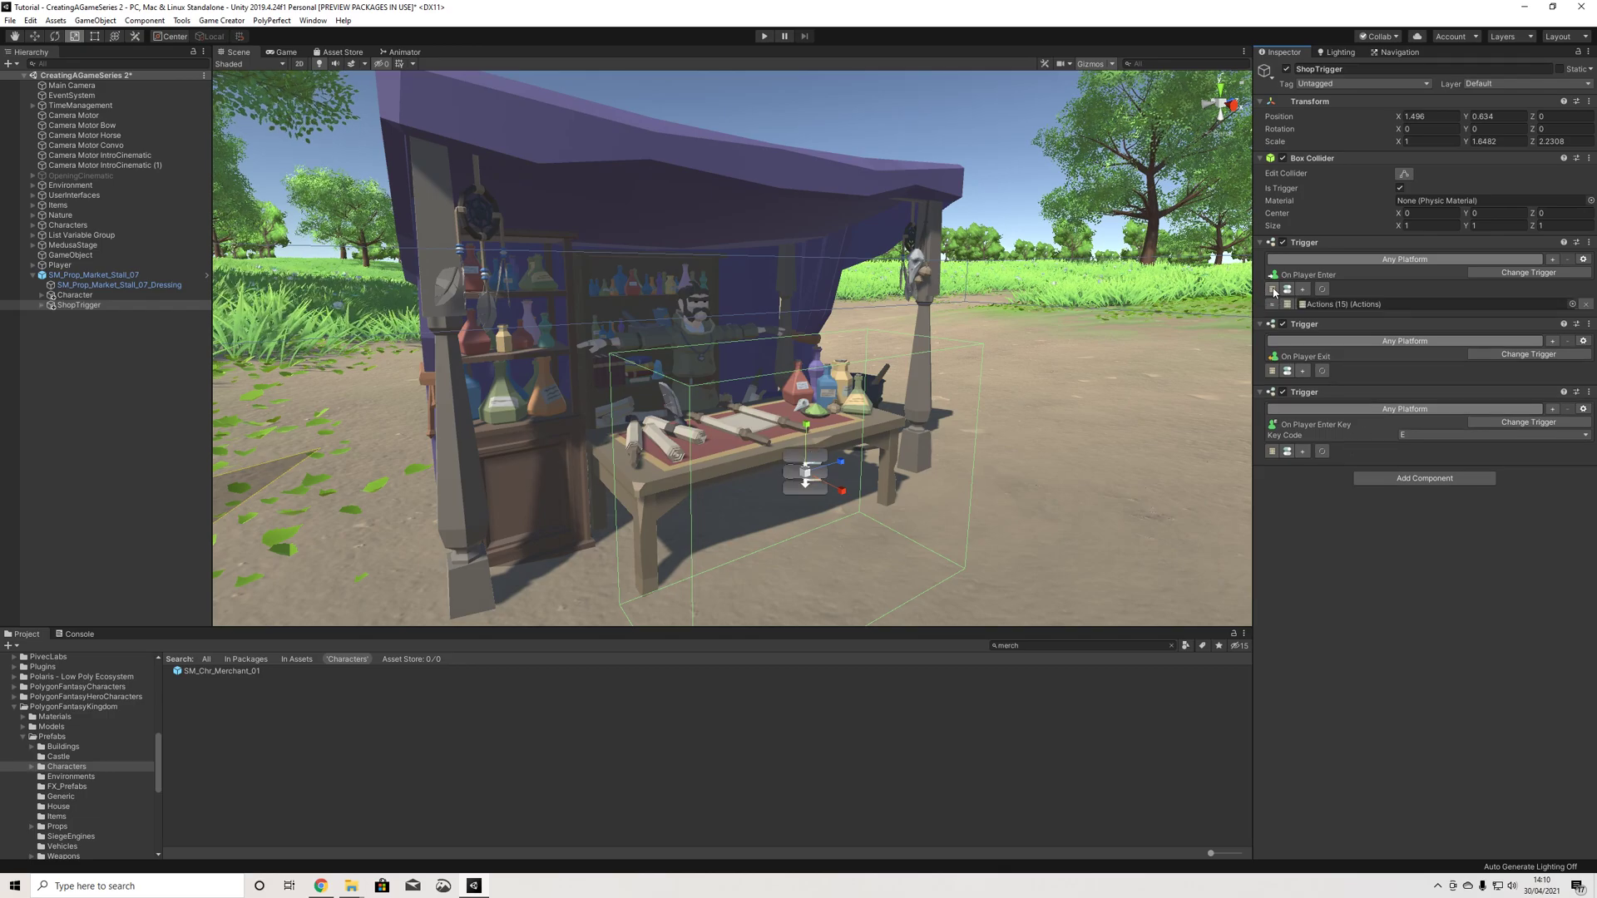
Step: Create a UI Canvas as a child of ShopTrigger
{"action": "left_click_drag", "start_coordinate": [967, 394], "coordinate": [785, 312], "text": "alt"}
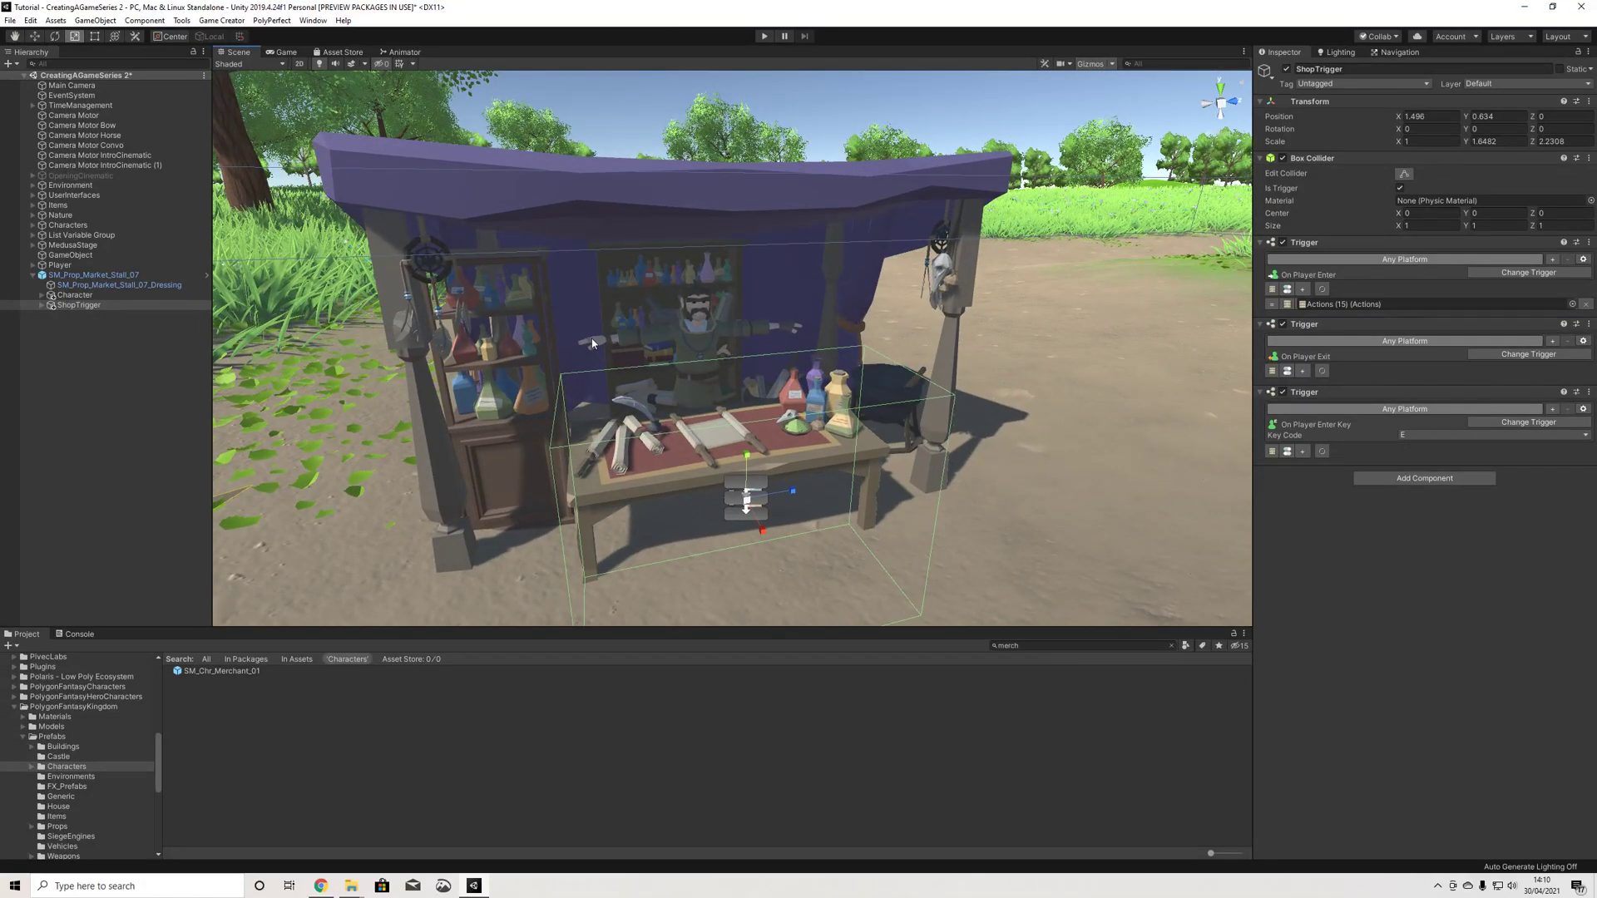
{"action": "left_click", "coordinate": [63, 307]}
{"action": "right_click", "coordinate": [71, 308]}
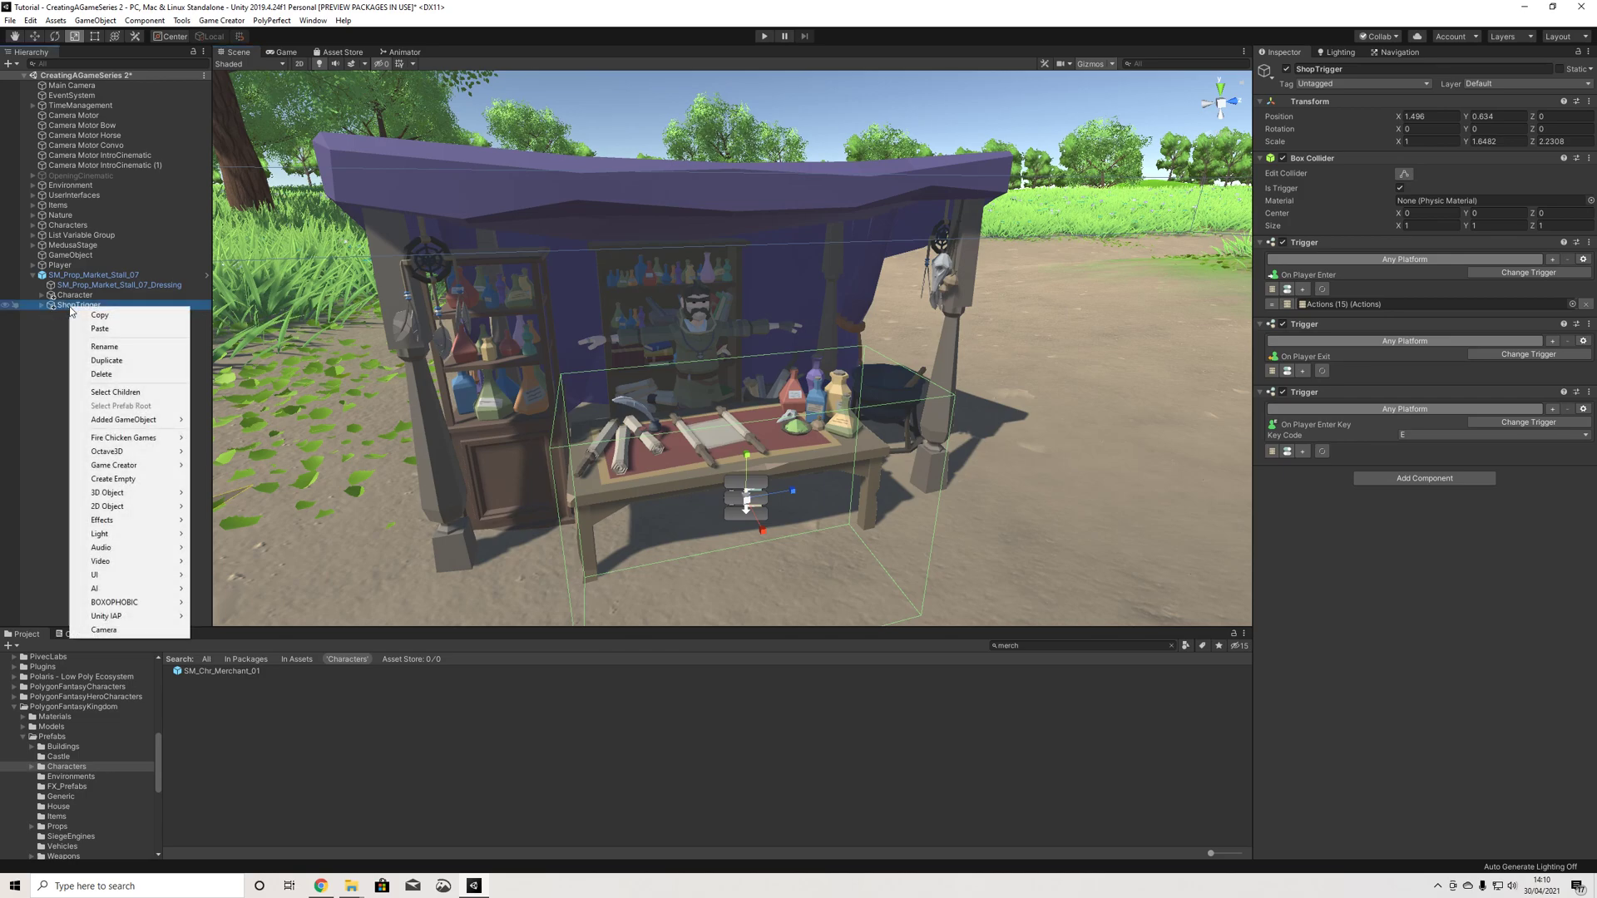
{"action": "mouse_move", "coordinate": [127, 522]}
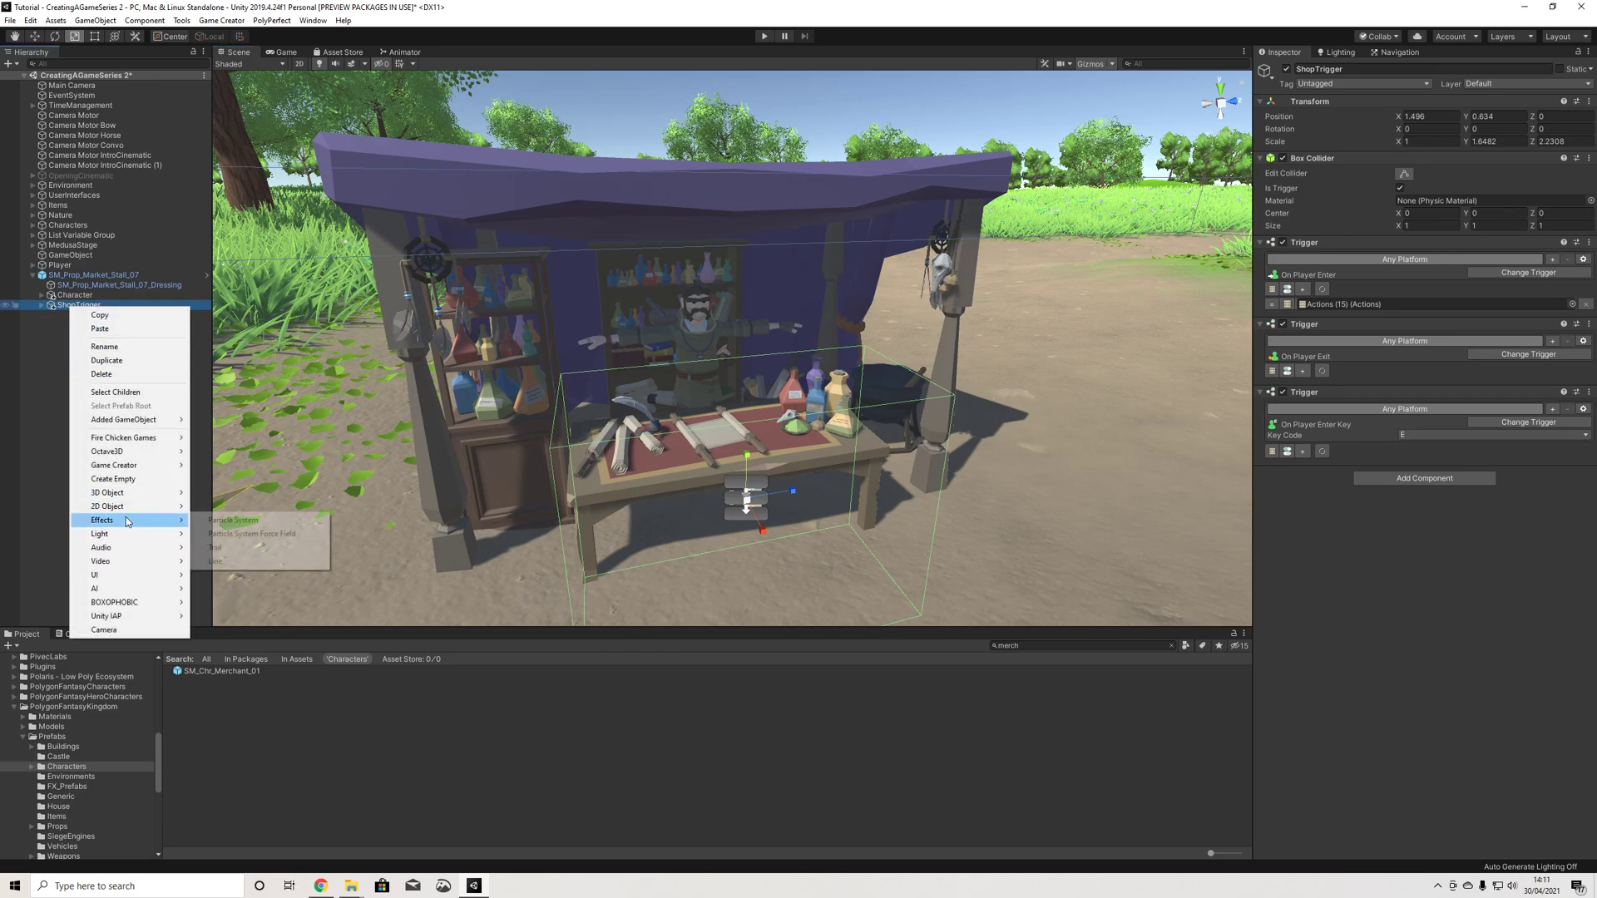
{"action": "mouse_move", "coordinate": [131, 576]}
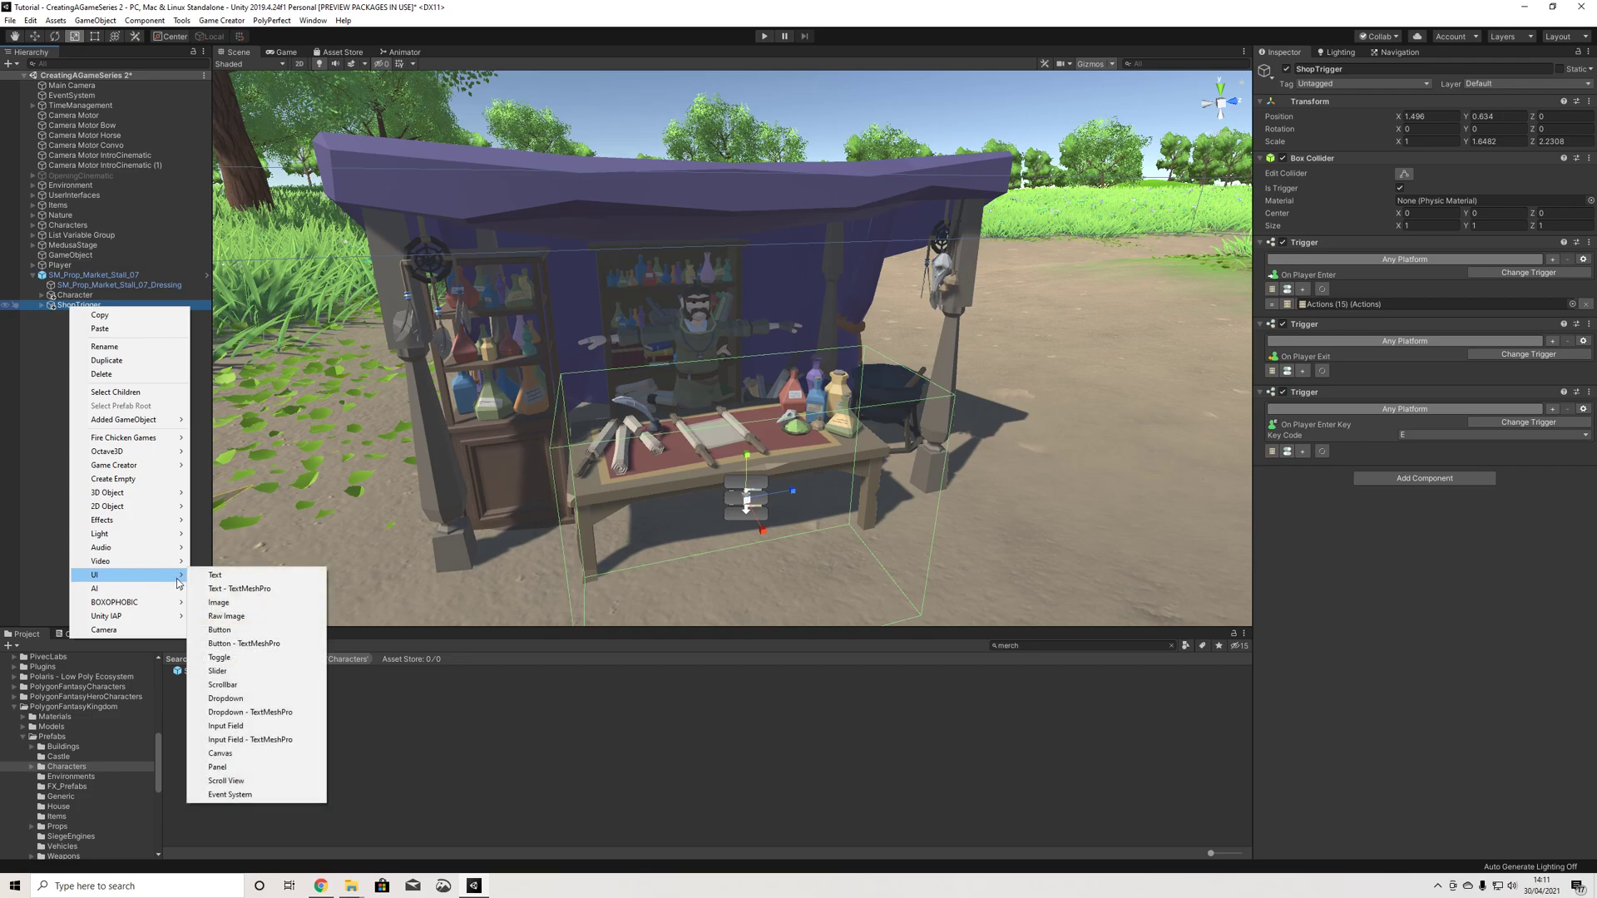
{"action": "left_click", "coordinate": [219, 766]}
Step: Move the Canvas out of ShopTrigger so it sits directly under SM_Prop_Market_Stall_07
{"action": "left_click", "coordinate": [84, 306]}
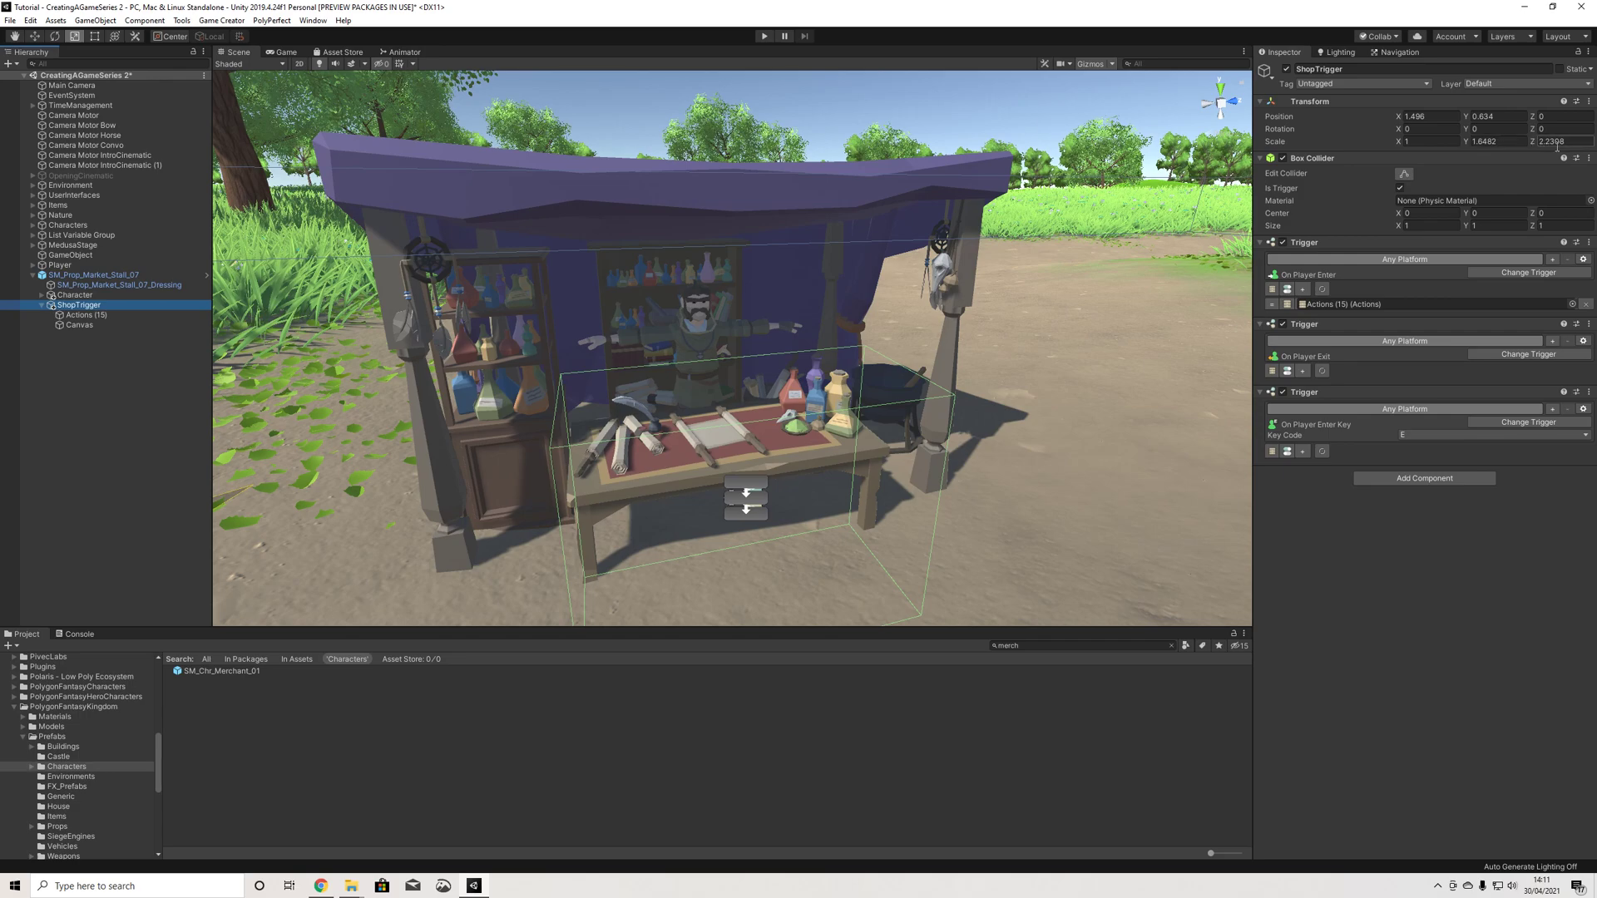
{"action": "left_click", "coordinate": [79, 325]}
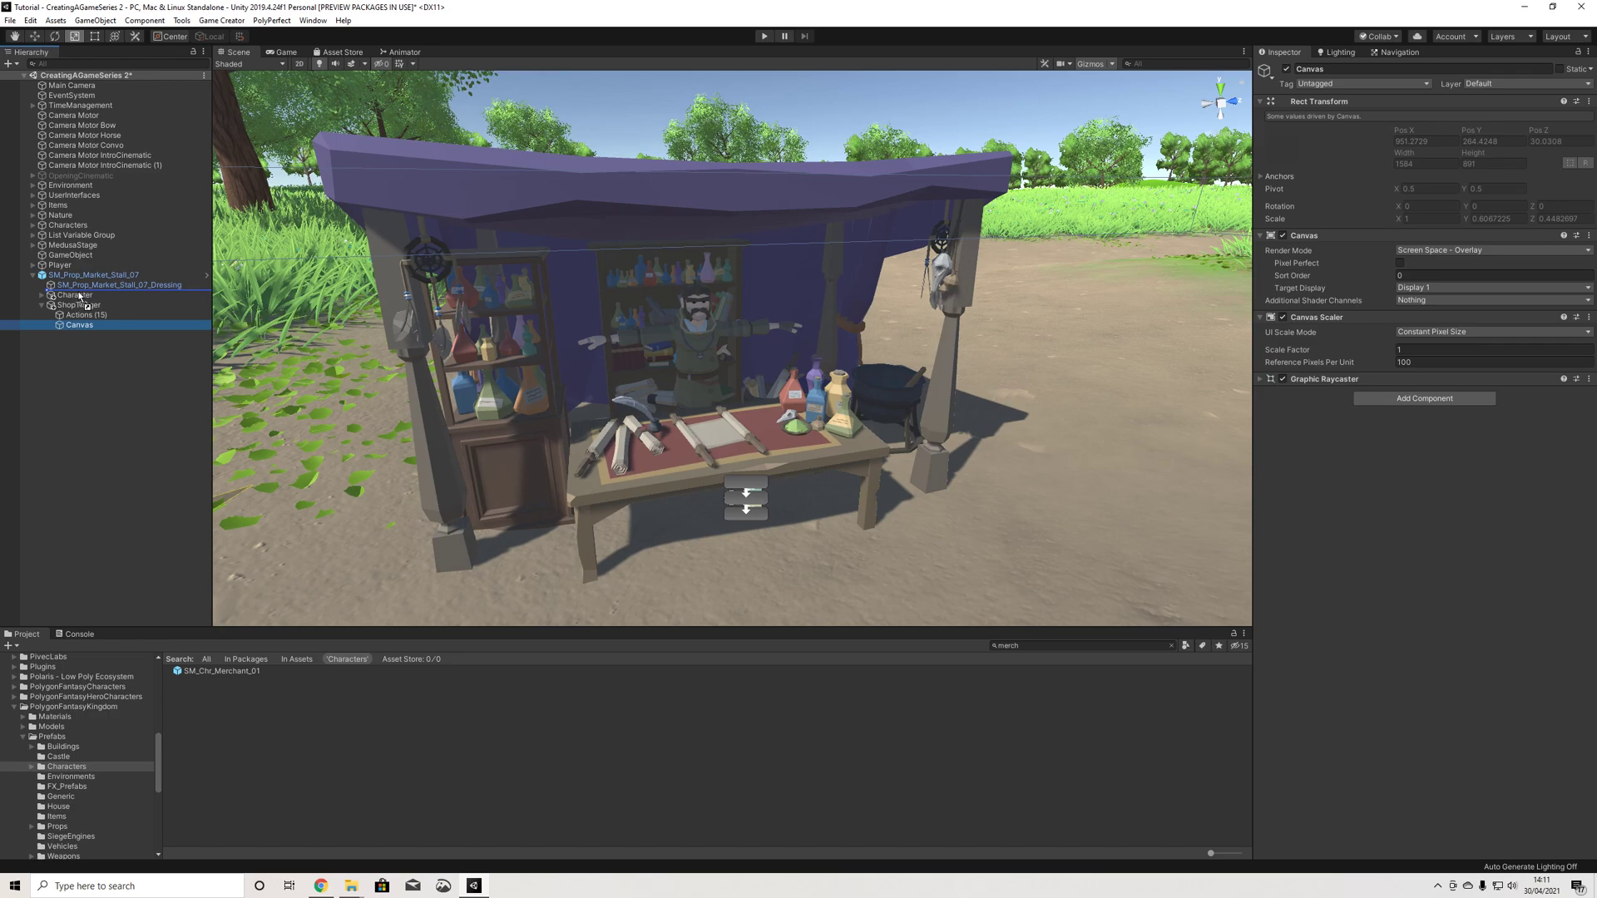
{"action": "left_click_drag", "start_coordinate": [81, 297], "coordinate": [80, 297]}
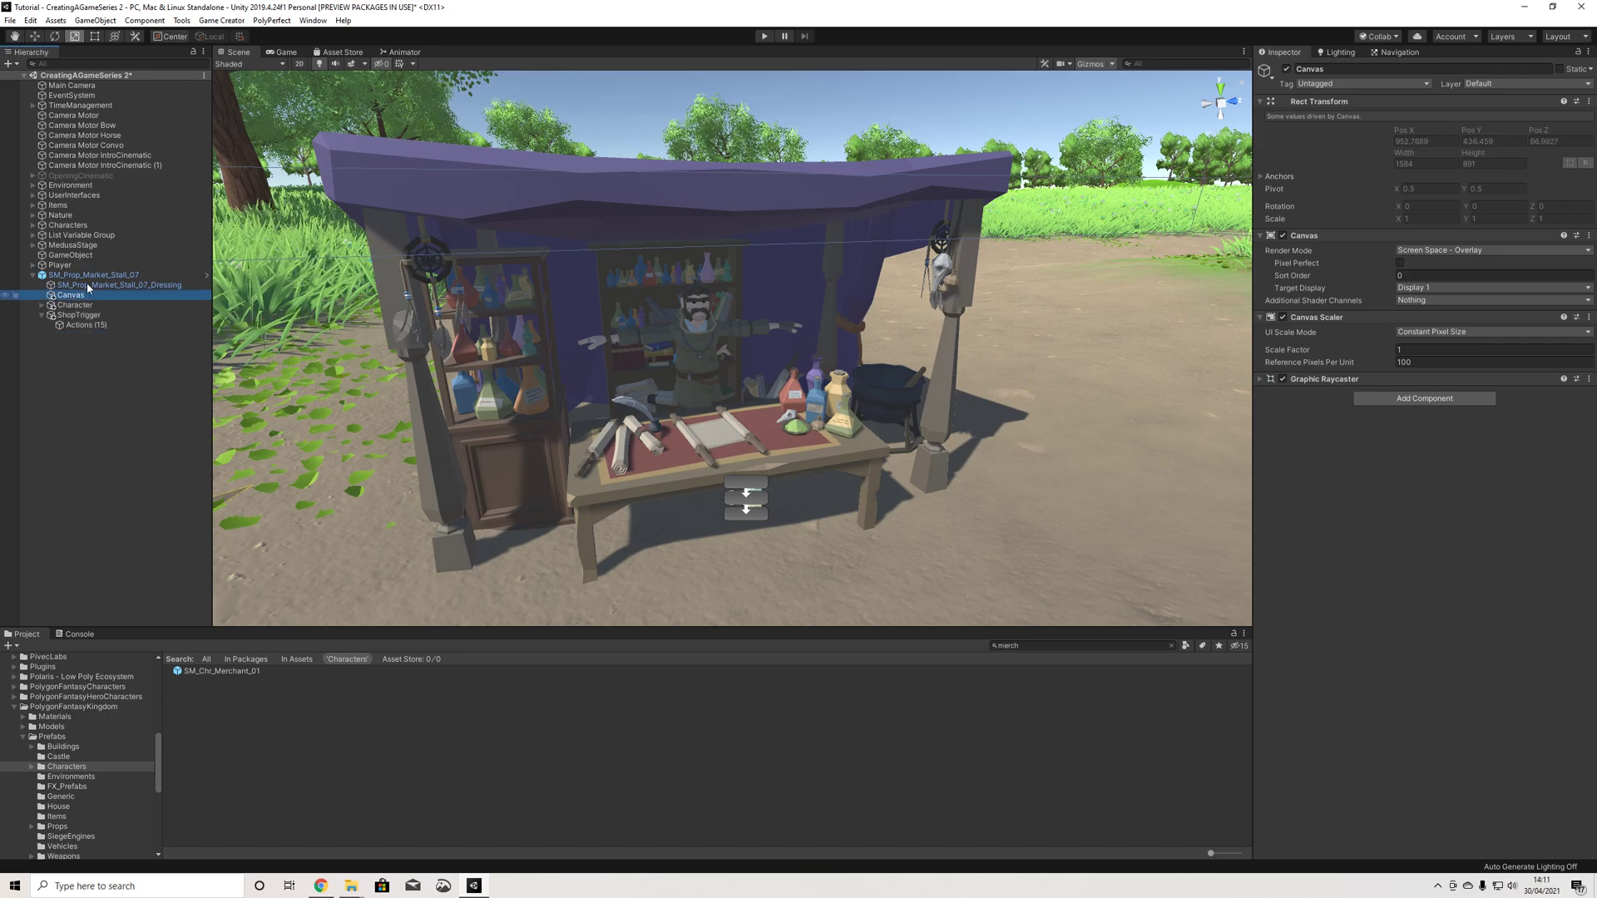
{"action": "left_click", "coordinate": [98, 276]}
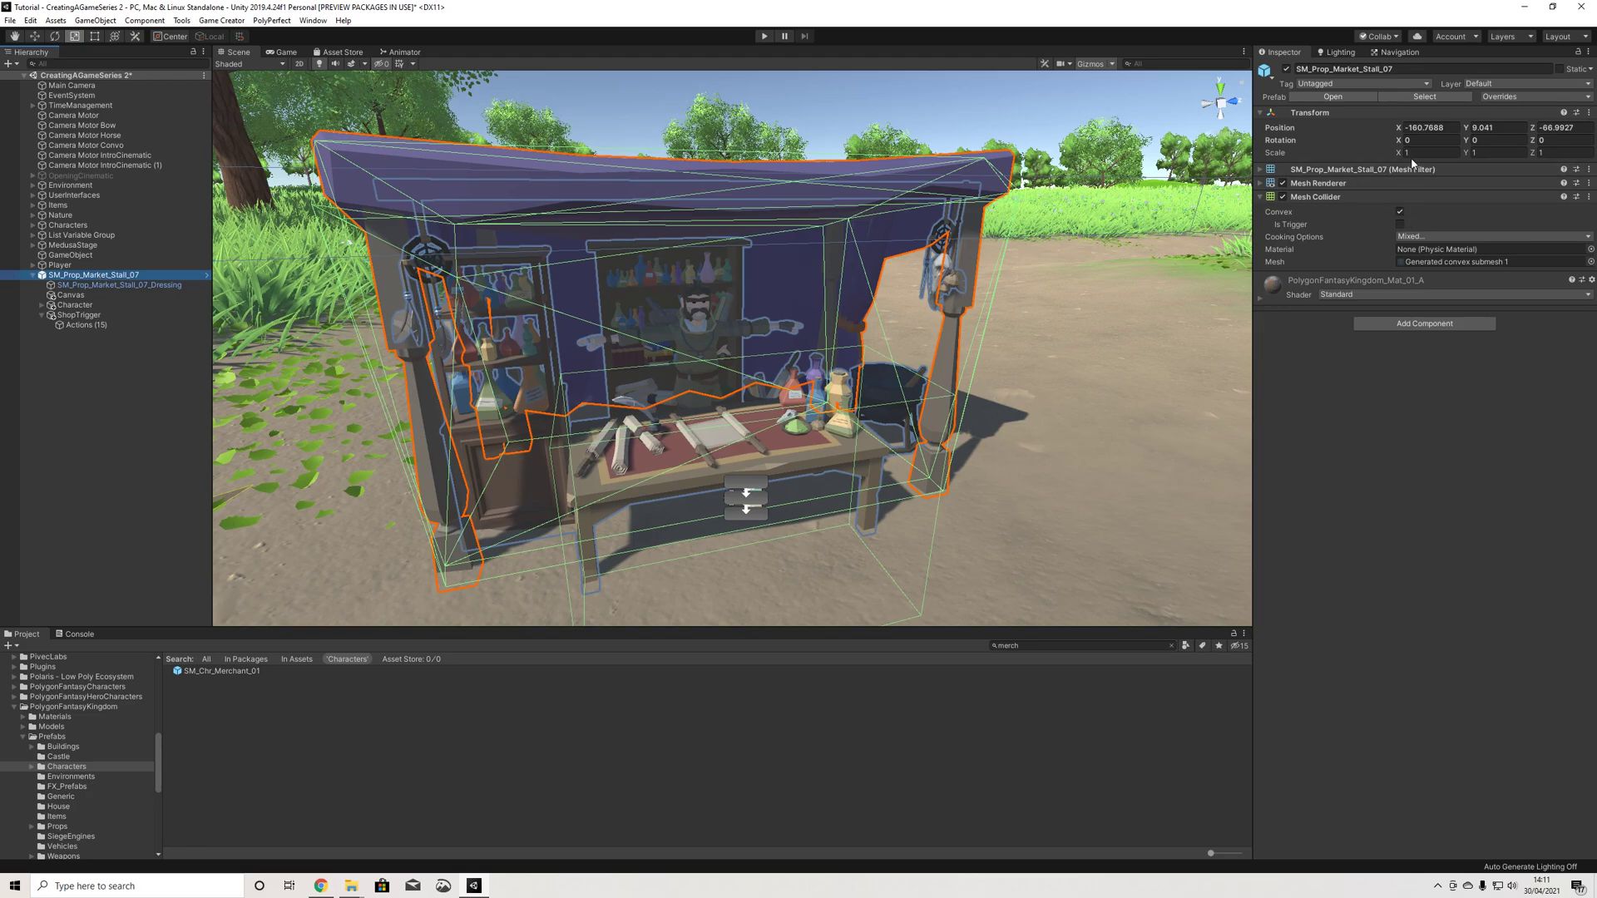
Step: Set the Canvas render mode to World Space and its scale to 0.01 on X, Y and Z
{"action": "left_click", "coordinate": [71, 295]}
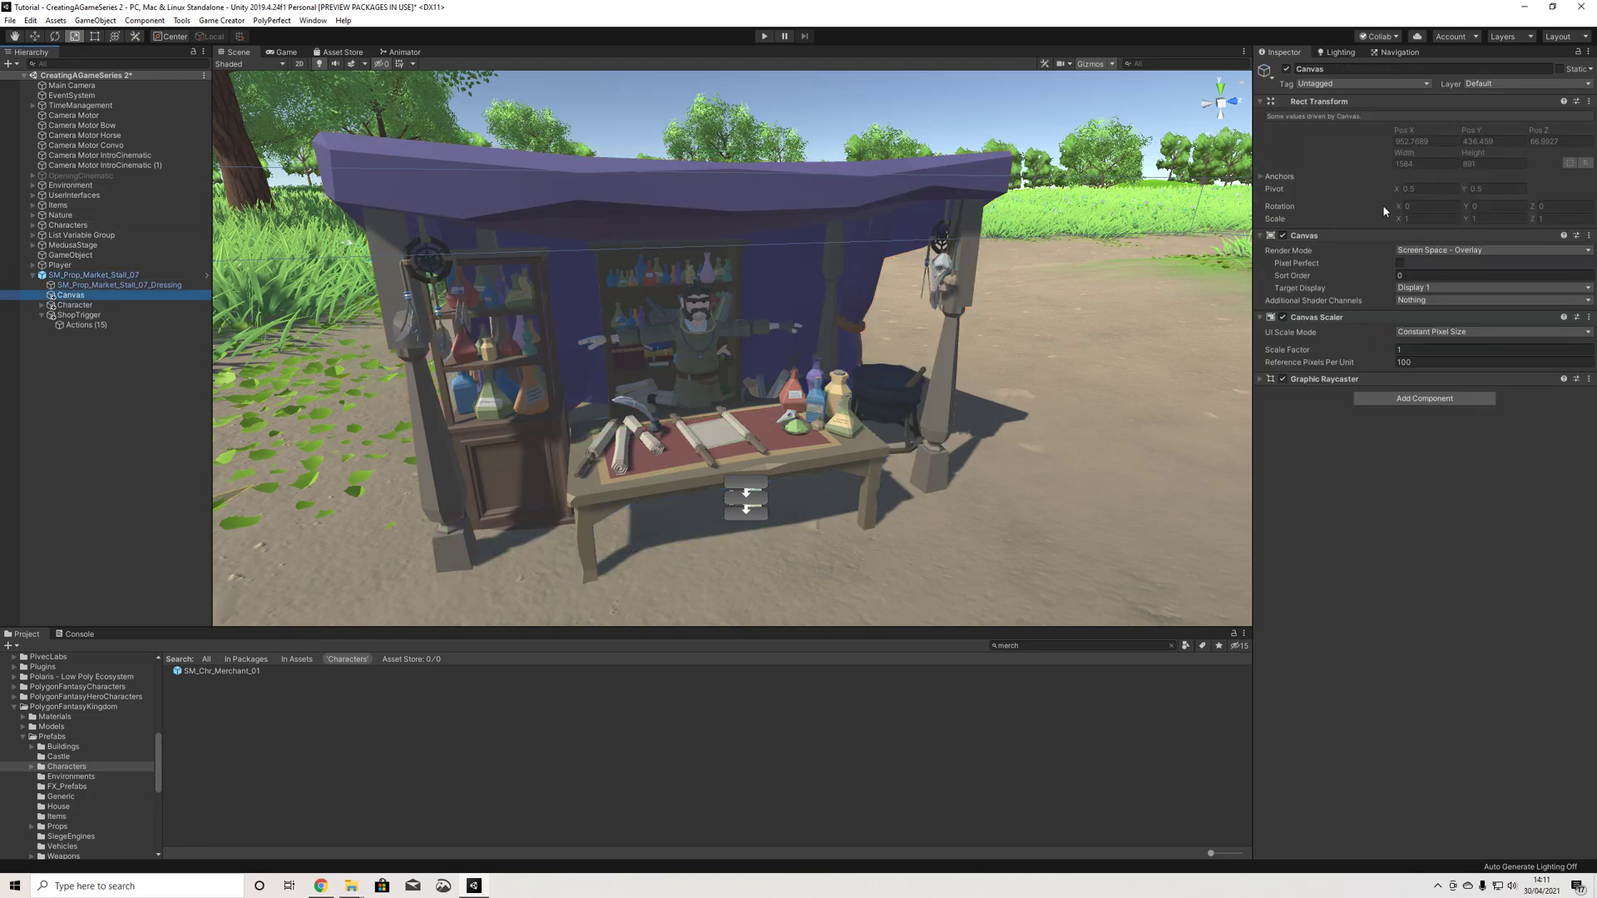
{"action": "left_click", "coordinate": [1448, 251]}
{"action": "left_click", "coordinate": [1416, 284]}
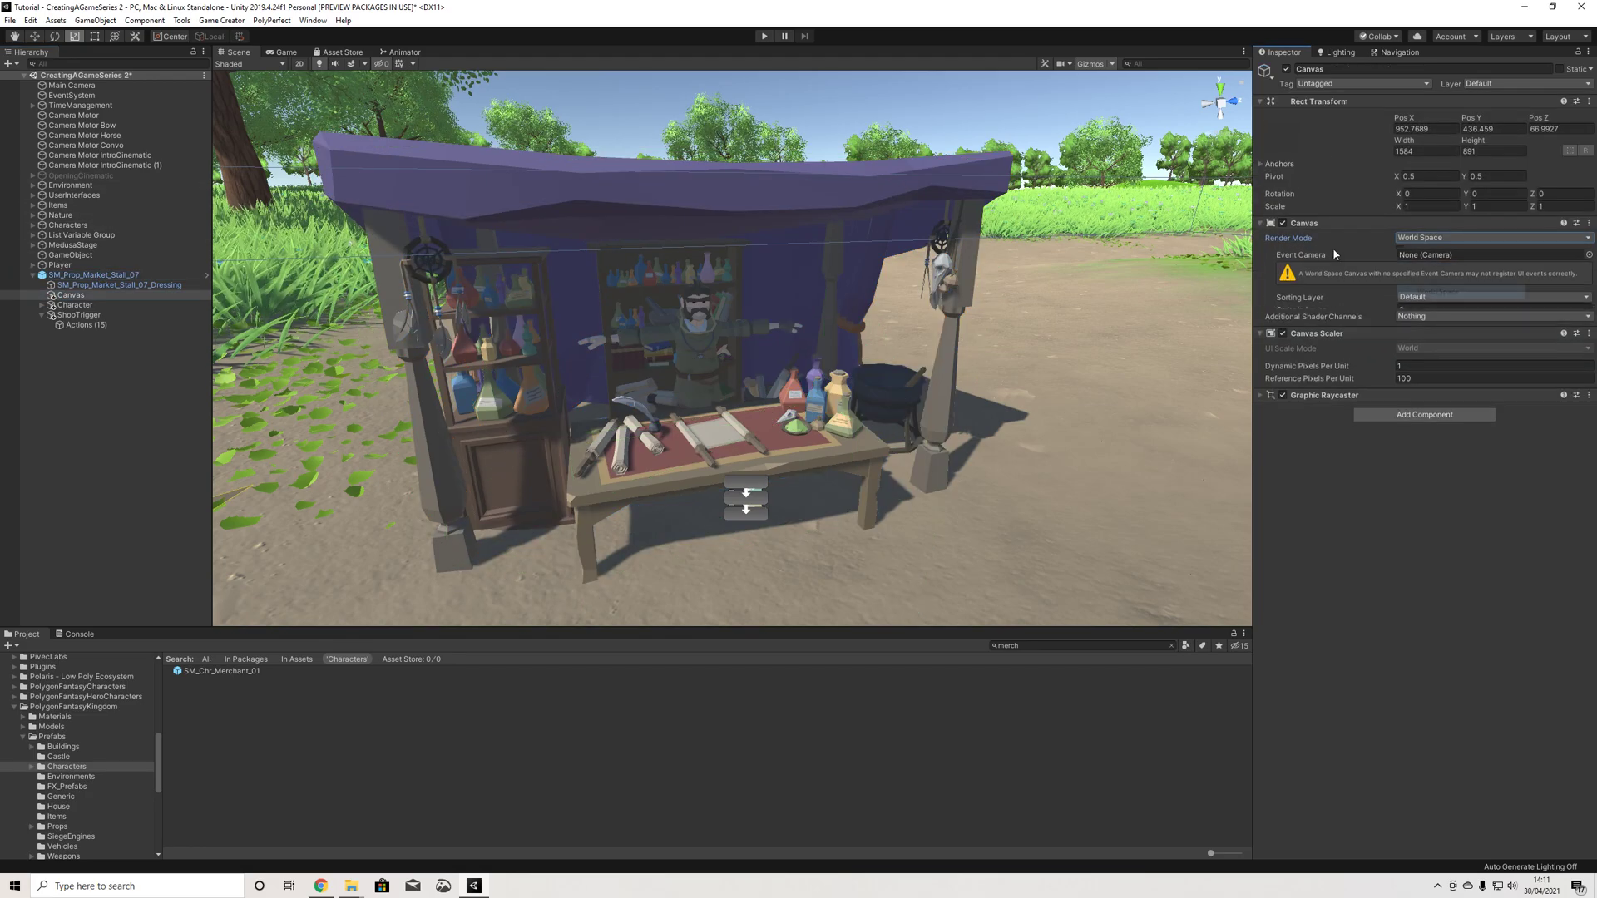
{"action": "scroll", "coordinate": [737, 267], "scroll_direction": "down", "scroll_amount": 5}
{"action": "type", "text": "0.010.01"}
{"action": "key", "text": "Tab"}
{"action": "type", "text": "0.01"}
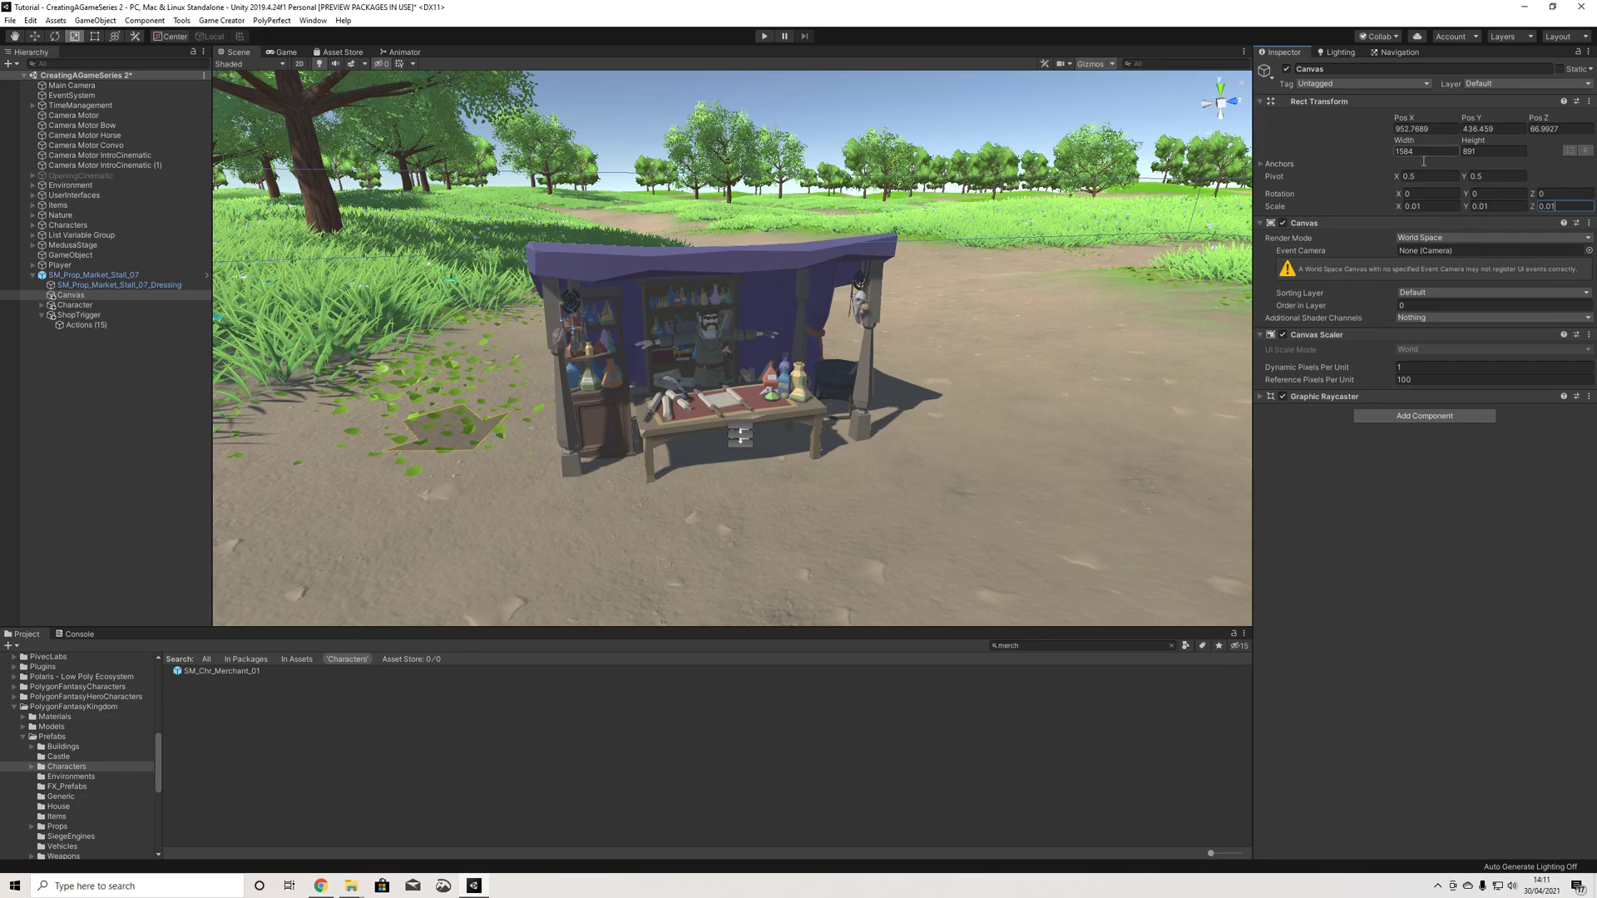
Step: Set the Canvas width and height to 50
{"action": "type", "text": "50"}
{"action": "key", "text": "Tab"}
{"action": "type", "text": "50"}
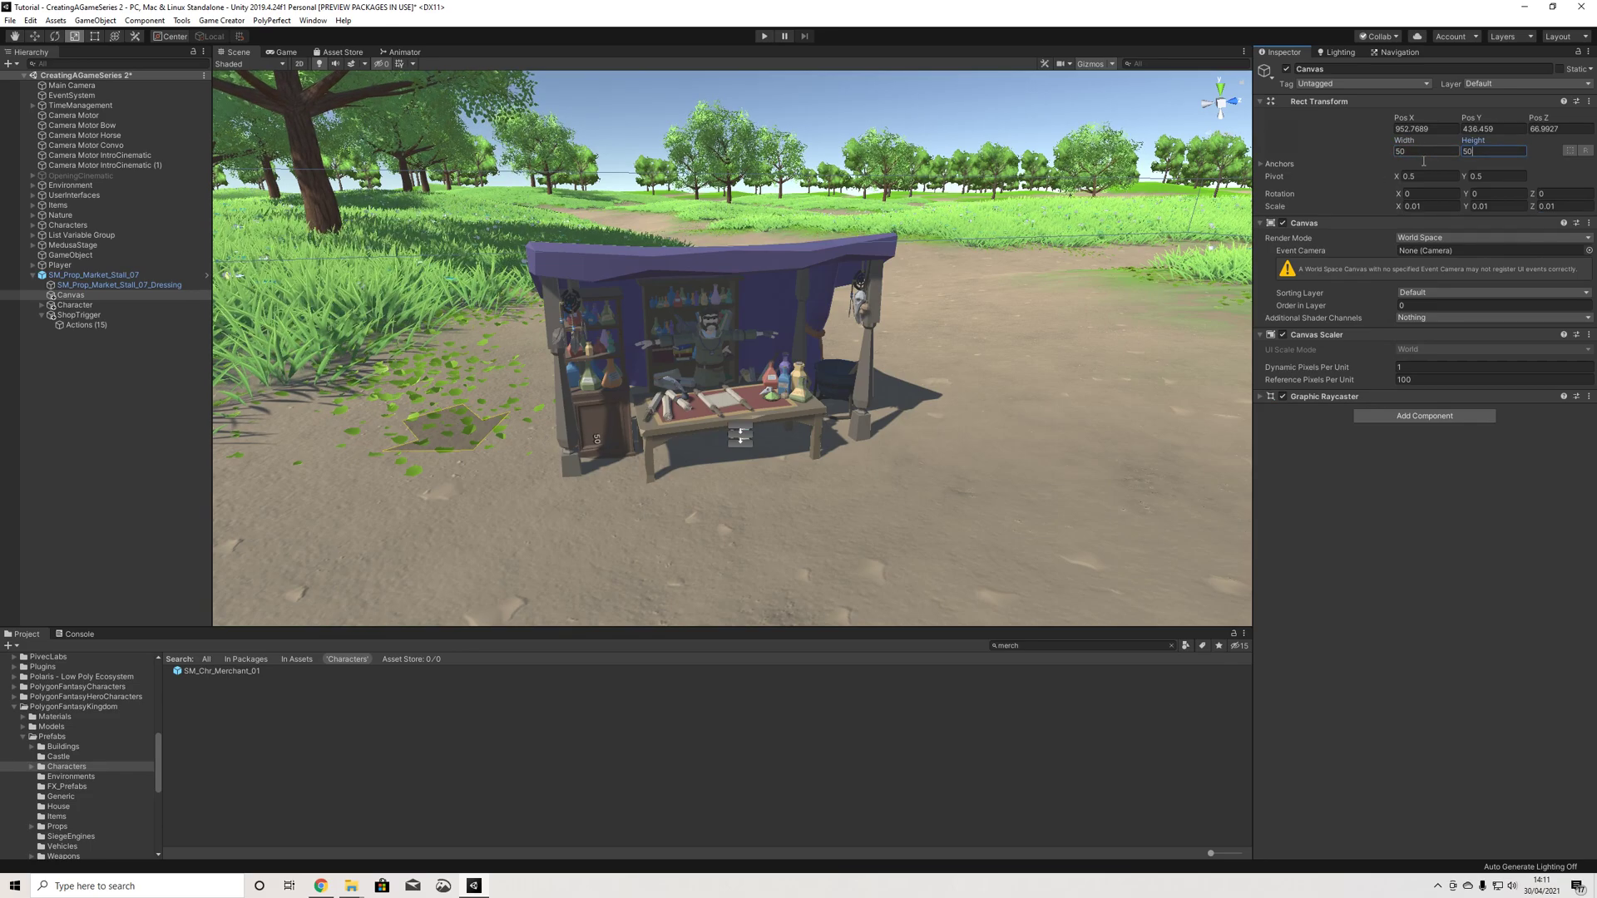
Step: Set the Canvas position to 0 on X, Y and Z
{"action": "left_click_drag", "start_coordinate": [835, 281], "coordinate": [1035, 281], "text": "alt"}
{"action": "left_click", "coordinate": [1441, 130]}
{"action": "type", "text": "0"}
{"action": "key", "text": "Tab"}
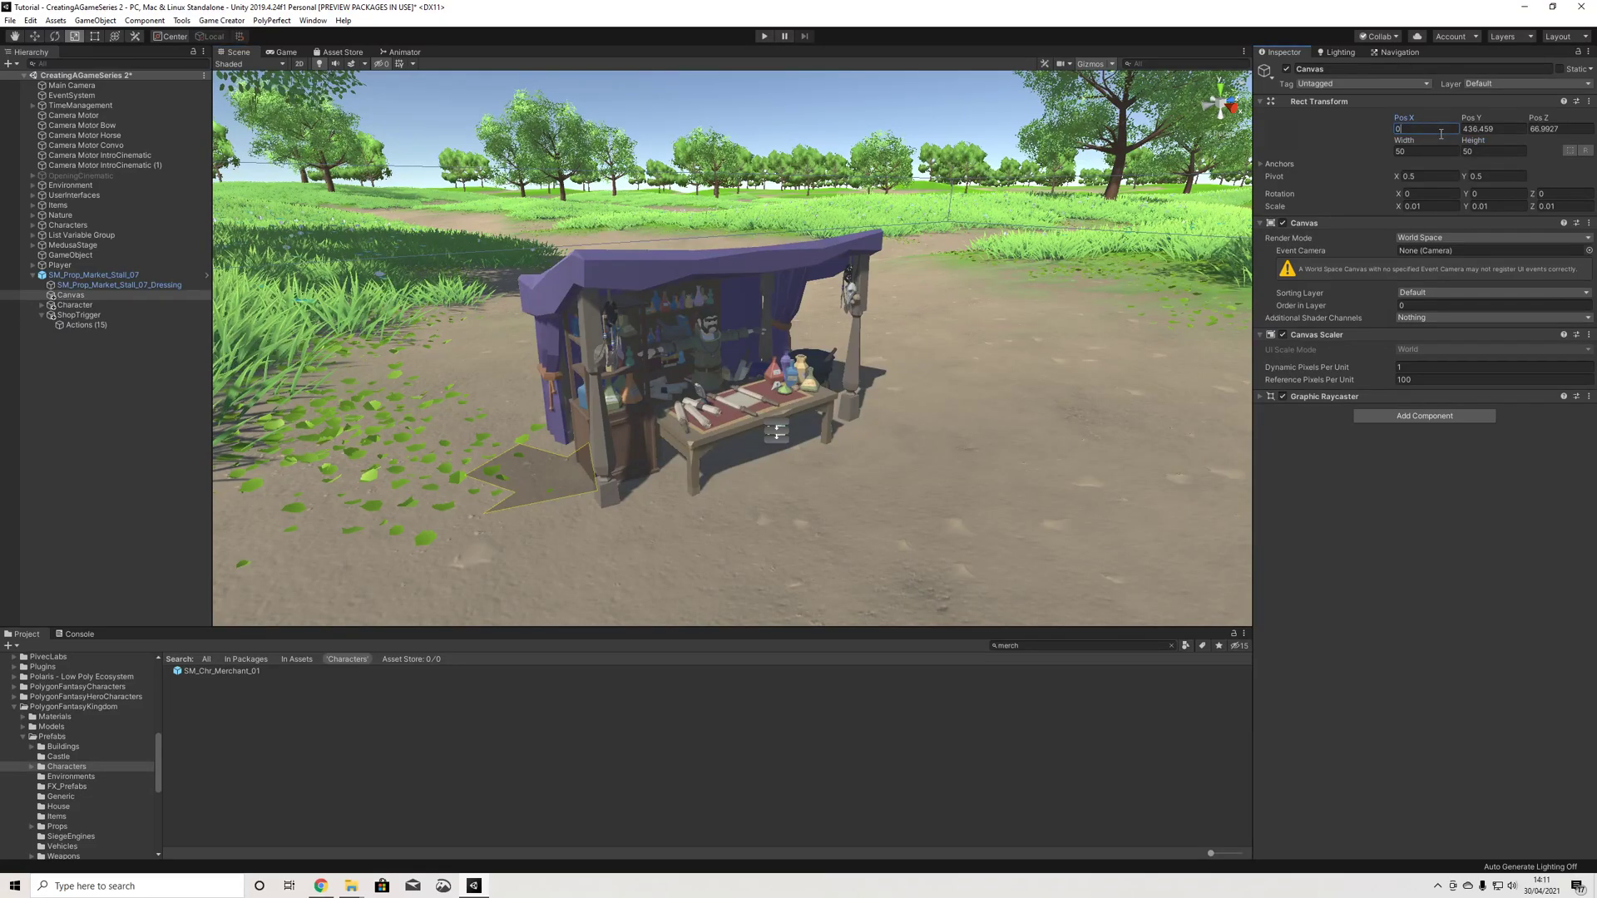
{"action": "type", "text": "0"}
{"action": "key", "text": "Tab"}
{"action": "type", "text": "0"}
Step: Set the Canvas width and height to 200
{"action": "left_click_drag", "start_coordinate": [875, 327], "coordinate": [737, 467], "text": "alt"}
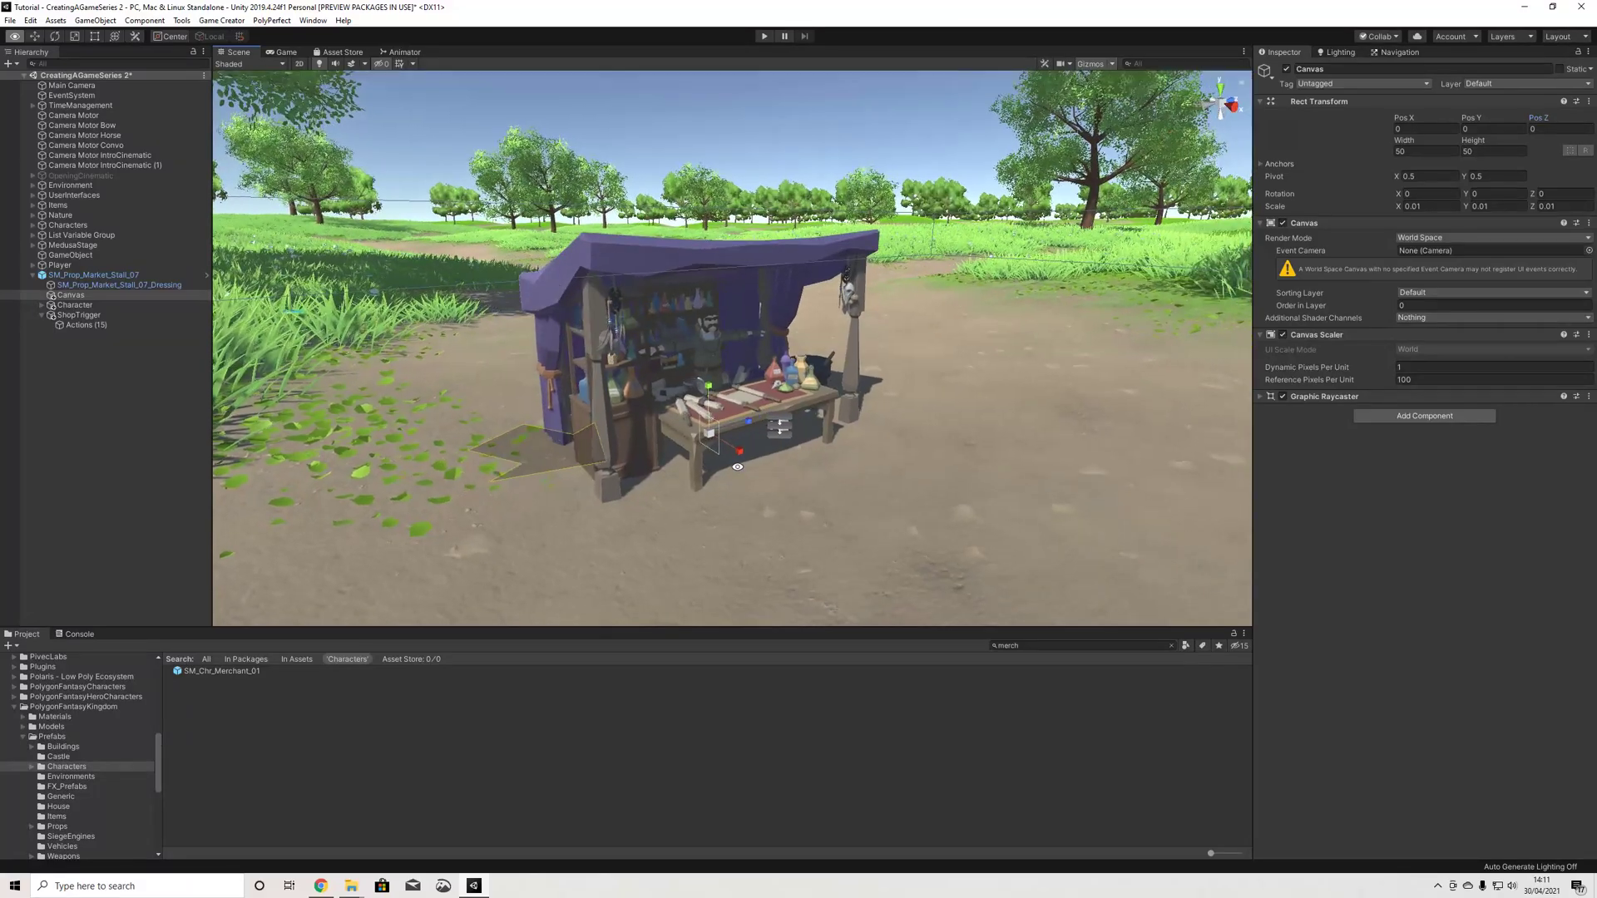
{"action": "left_click", "coordinate": [1422, 153]}
{"action": "type", "text": "200"}
{"action": "key", "text": "Tab"}
{"action": "type", "text": "200"}
Step: Rotate the Canvas to 90 on Y and move it over the stall's table to about X 0.892, Y 1.347
{"action": "left_click_drag", "start_coordinate": [616, 416], "coordinate": [690, 411], "text": "alt"}
{"action": "left_click", "coordinate": [35, 36]}
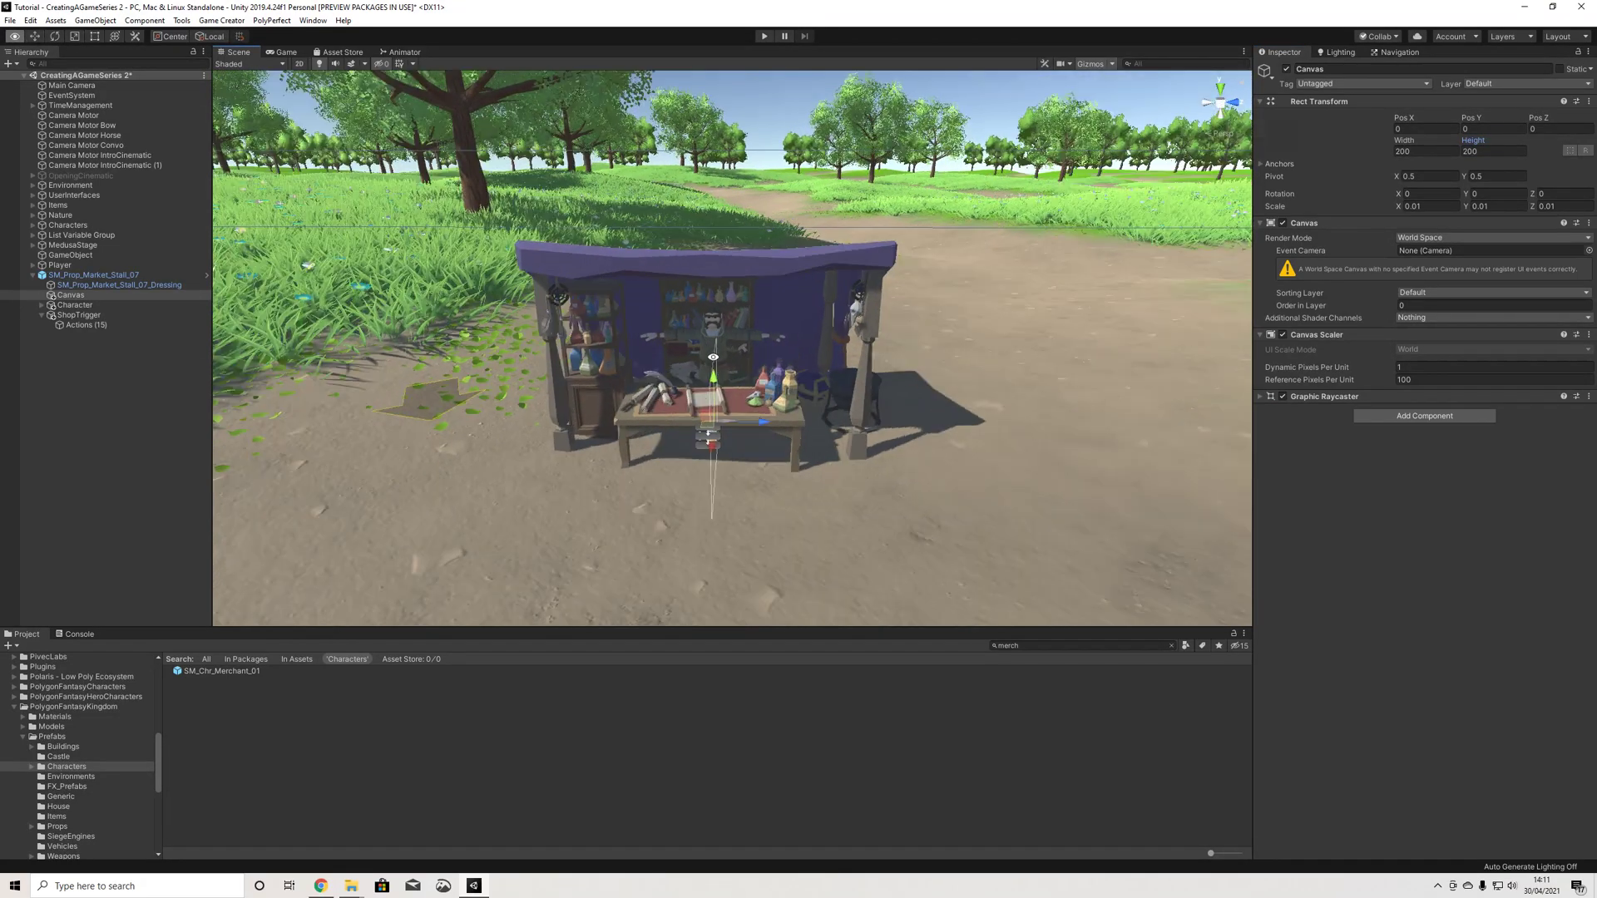
{"action": "type", "text": "90"}
{"action": "left_click_drag", "start_coordinate": [824, 368], "coordinate": [741, 318], "text": "alt"}
{"action": "left_click_drag", "start_coordinate": [697, 372], "coordinate": [529, 320]}
{"action": "left_click_drag", "start_coordinate": [707, 308], "coordinate": [803, 378]}
{"action": "scroll", "coordinate": [692, 359], "scroll_direction": "up", "scroll_amount": 4}
{"action": "left_click_drag", "start_coordinate": [692, 359], "coordinate": [736, 421], "text": "alt"}
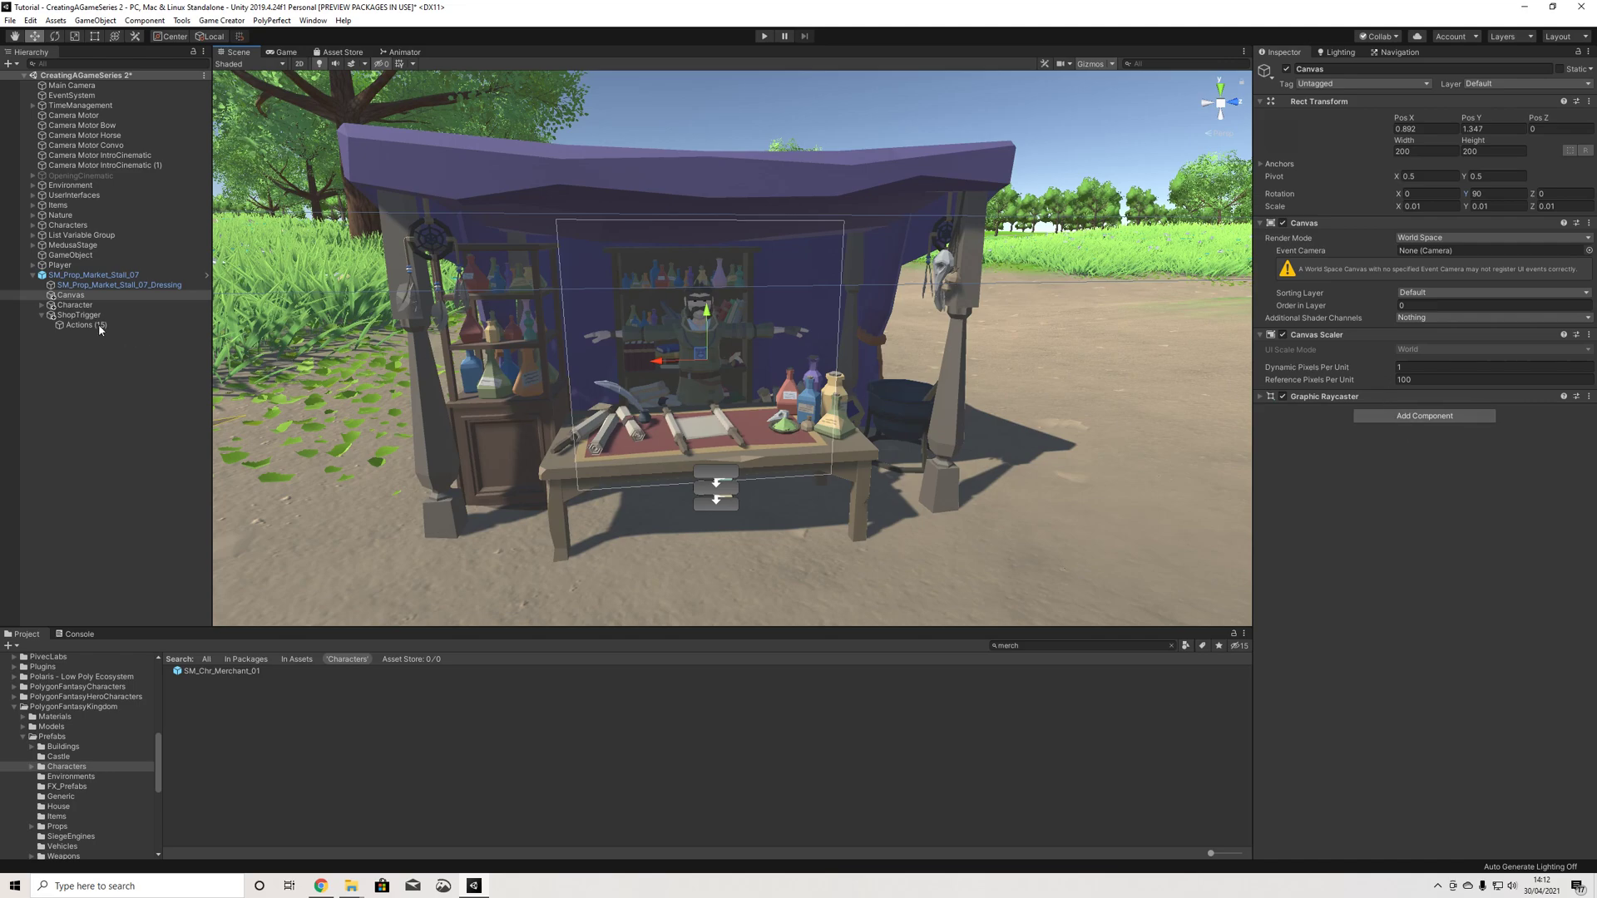
Step: Add a UI Image as a child of the Canvas
{"action": "right_click", "coordinate": [73, 296]}
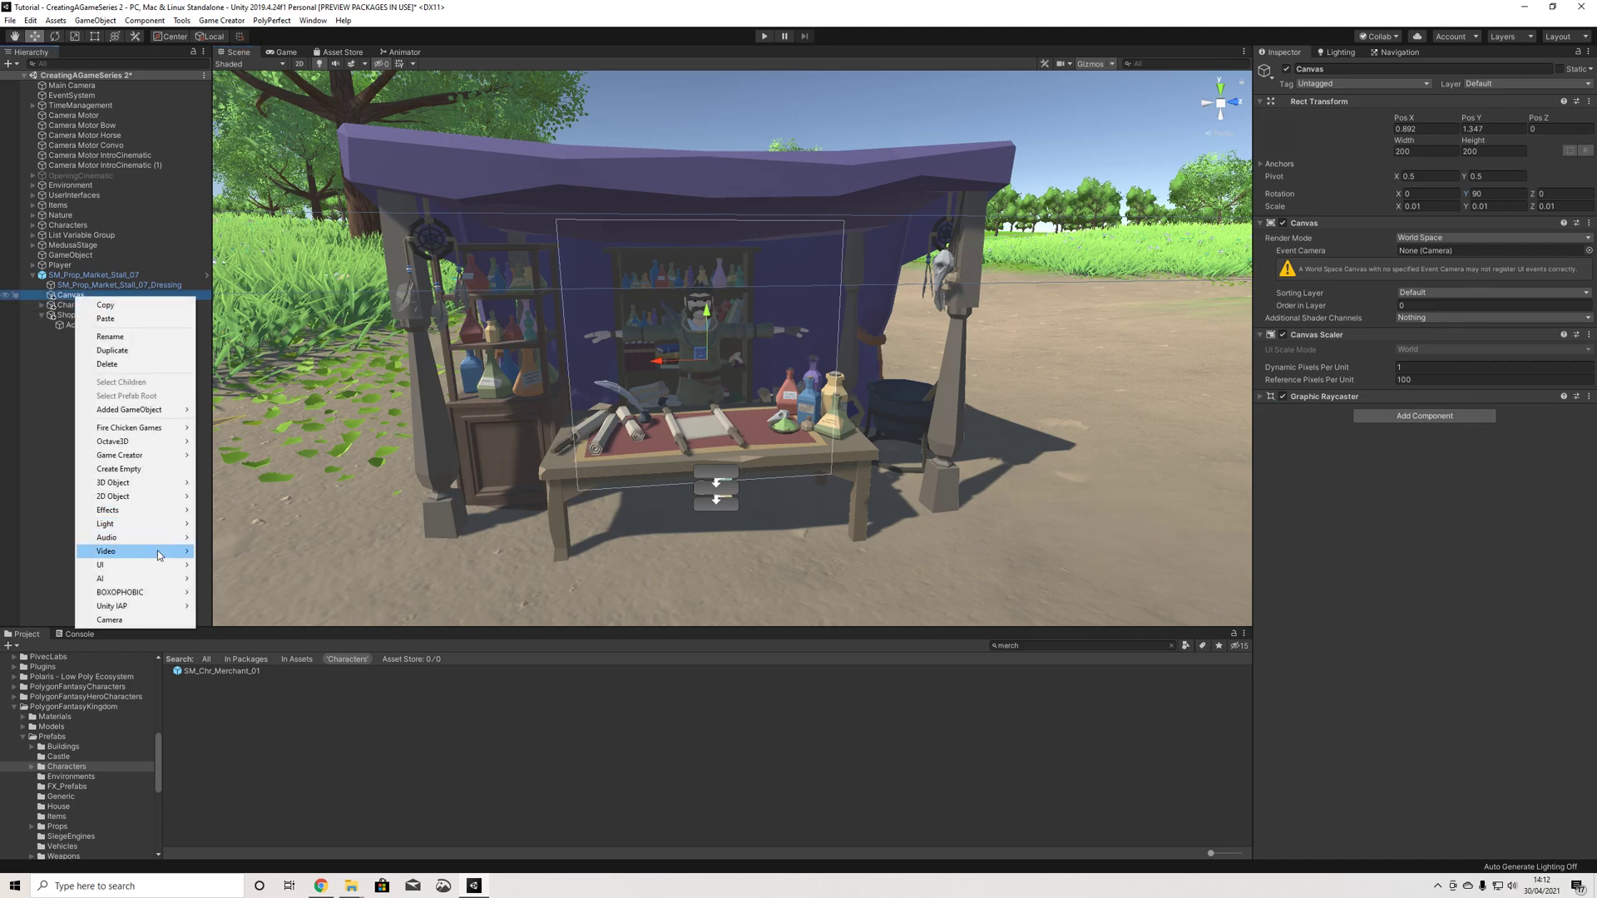
{"action": "mouse_move", "coordinate": [166, 566]}
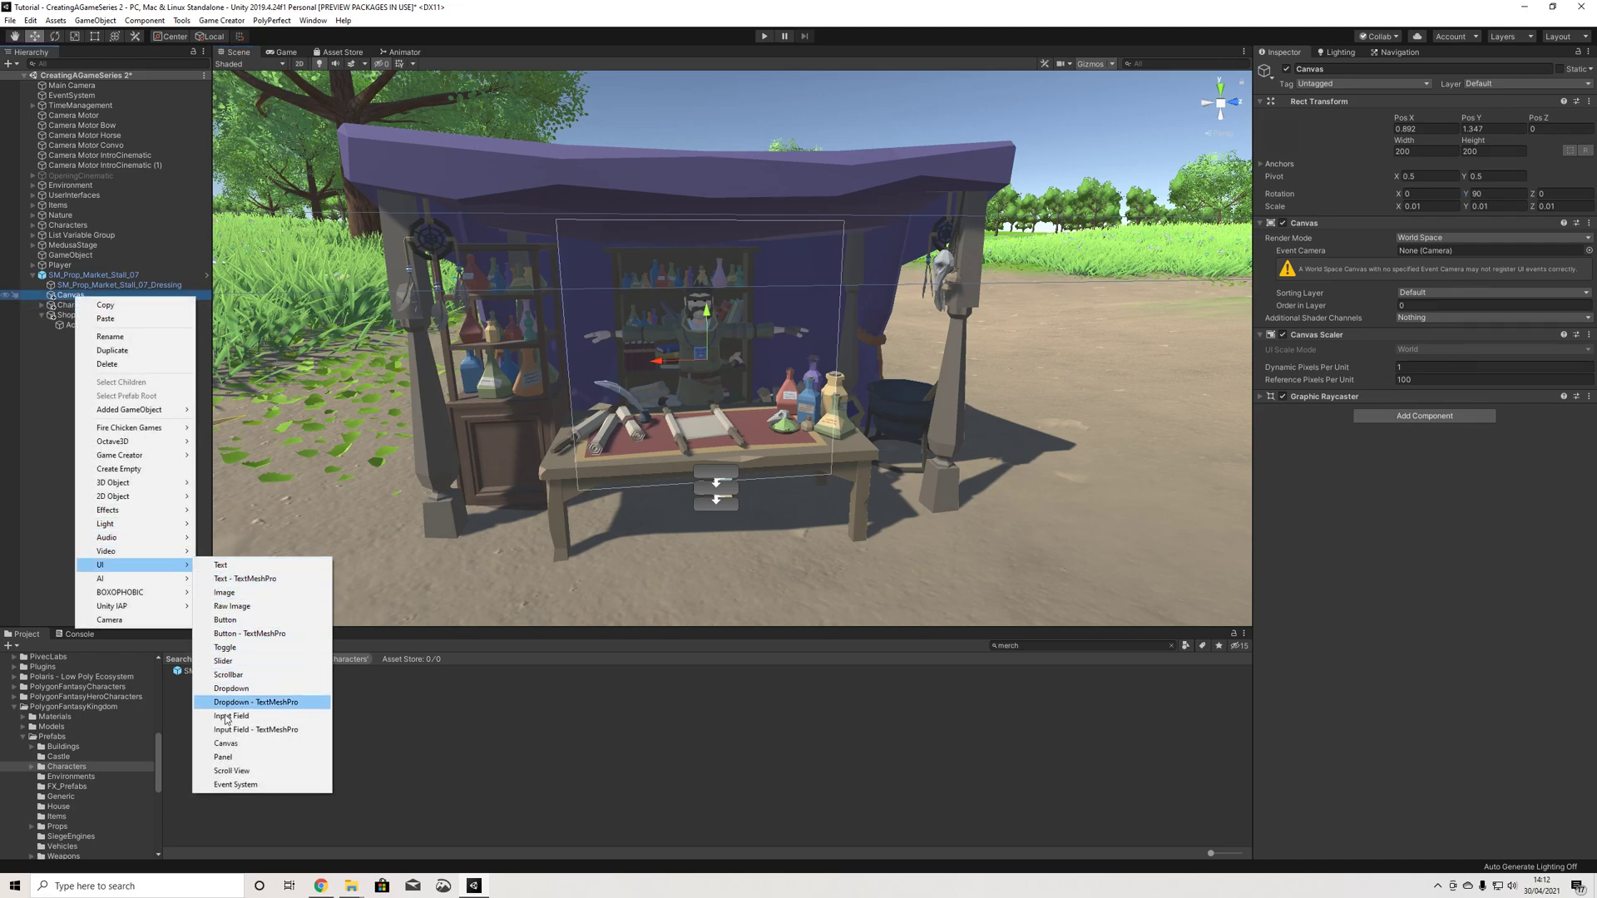
{"action": "left_click", "coordinate": [224, 593]}
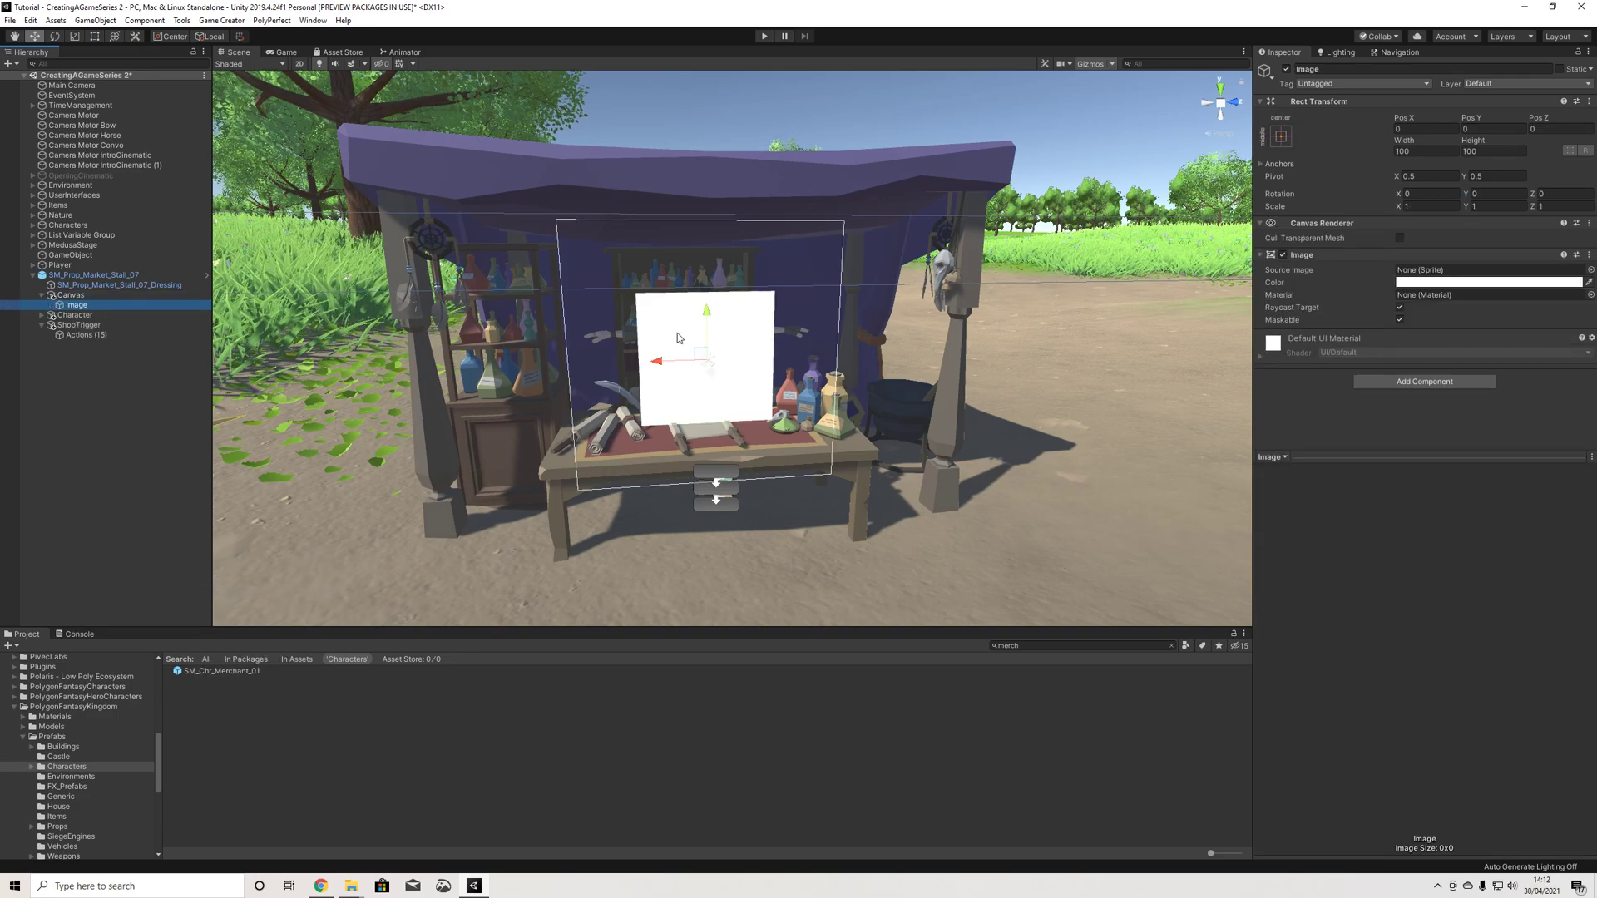
Step: Raise the Canvas slightly higher above the stall's table
{"action": "left_click_drag", "start_coordinate": [852, 364], "coordinate": [512, 296], "text": "alt"}
{"action": "left_click", "coordinate": [71, 295]}
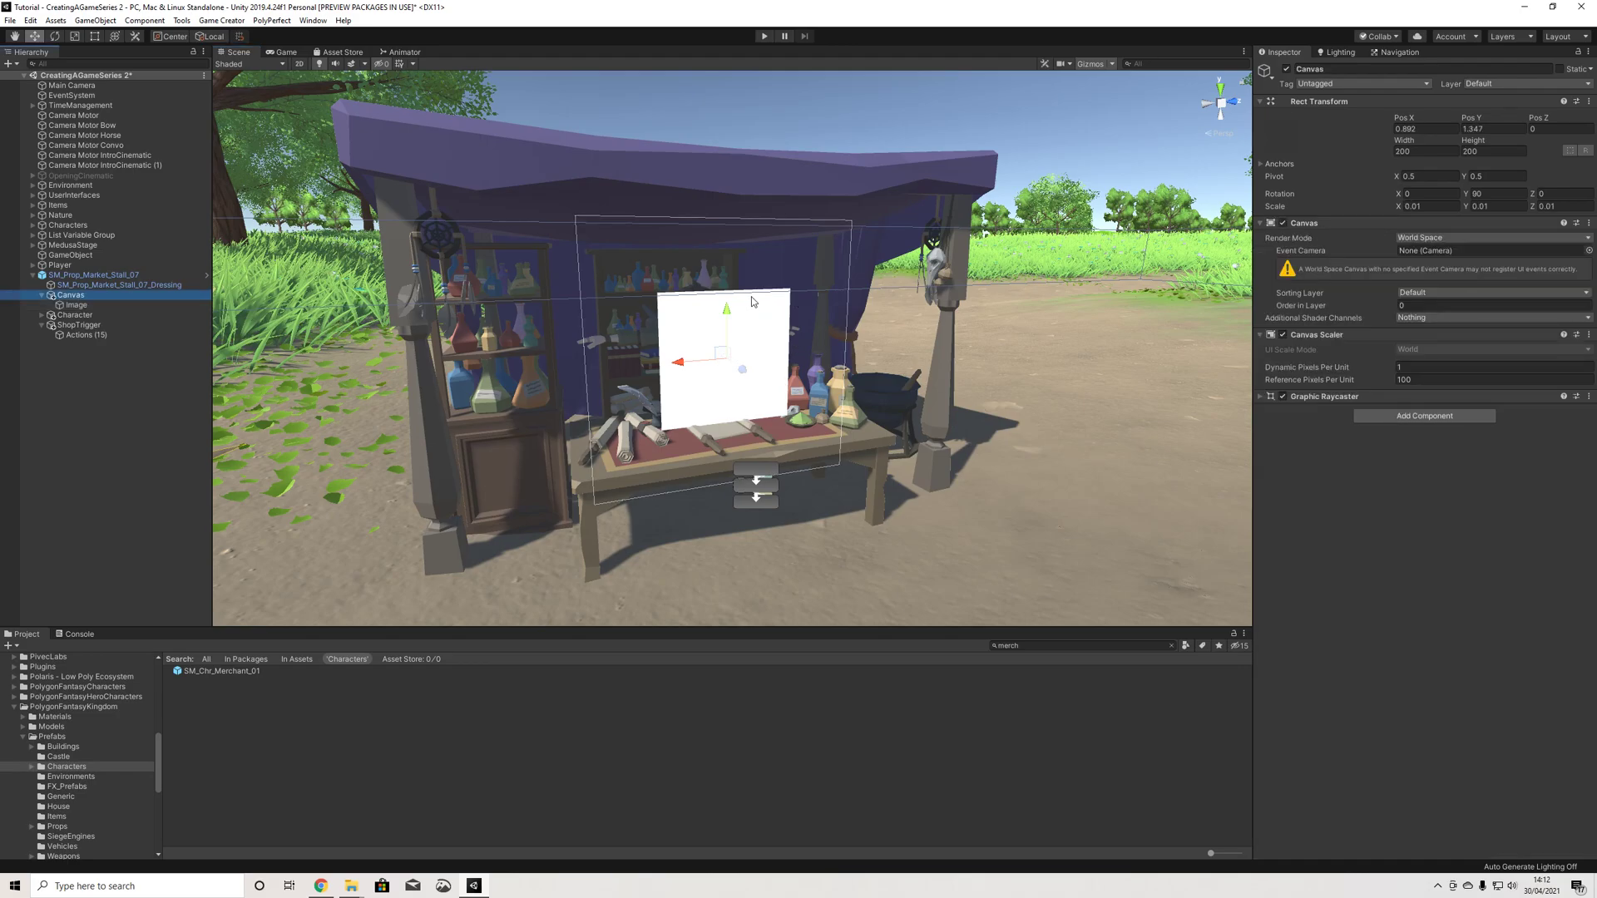
{"action": "left_click_drag", "start_coordinate": [728, 313], "coordinate": [549, 326]}
Step: Search the sprites for "circ", try several circle designs and set the Image's source to Circle Shadow 64px
{"action": "left_click", "coordinate": [76, 305]}
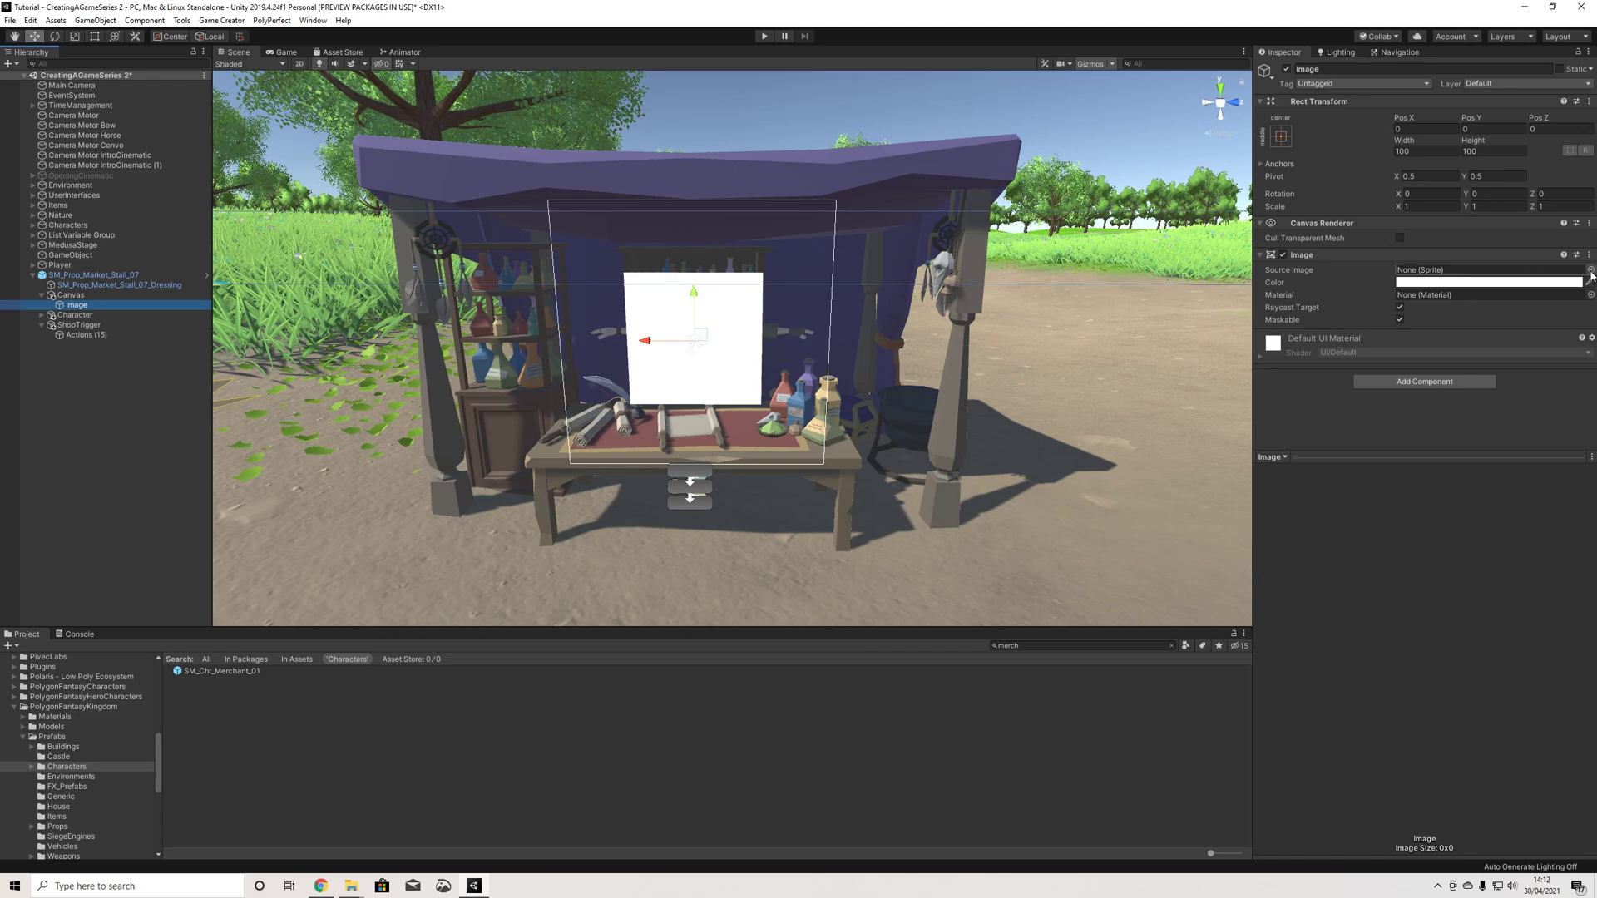
{"action": "left_click", "coordinate": [1591, 270]}
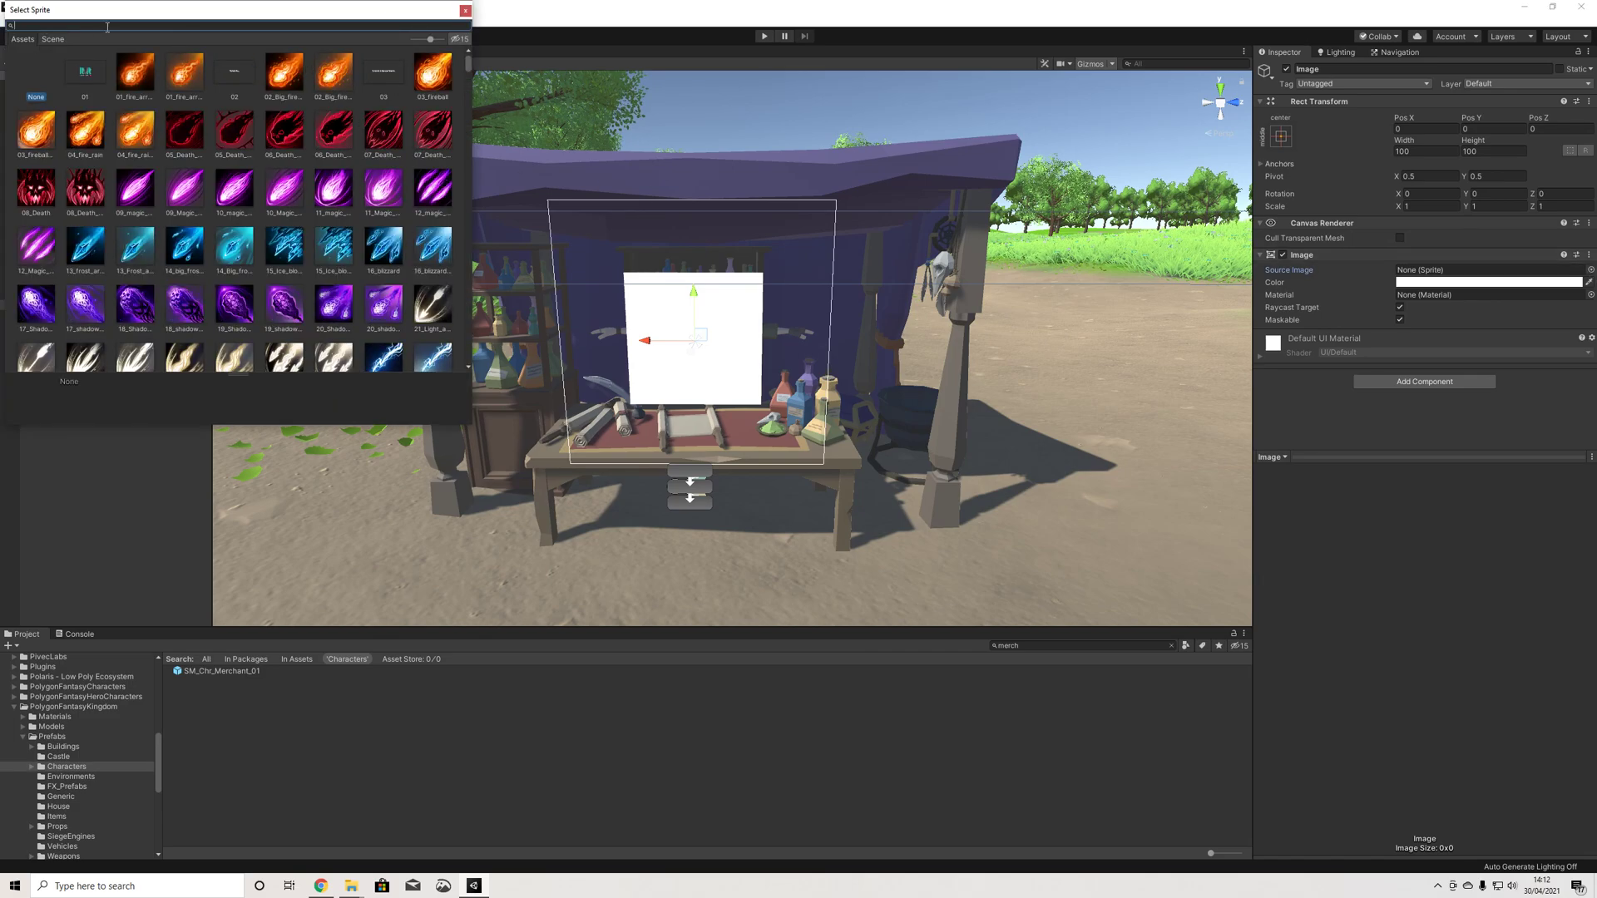
{"action": "type", "text": "circ"}
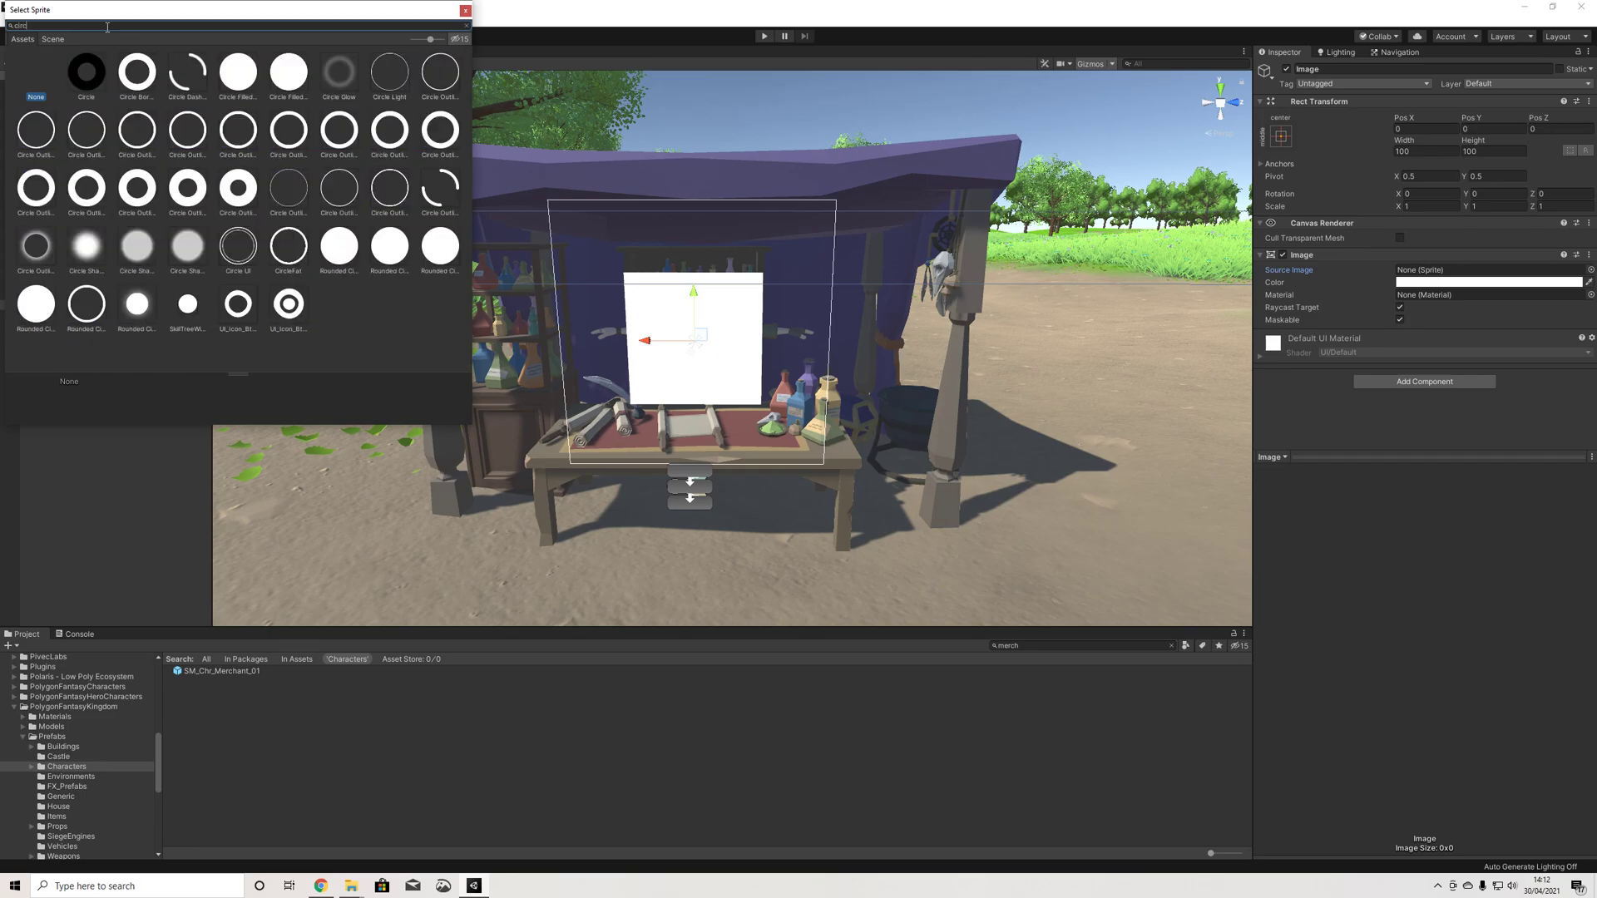
{"action": "key", "text": "Down"}
{"action": "key", "text": "Down"}
{"action": "key", "text": "Down"}
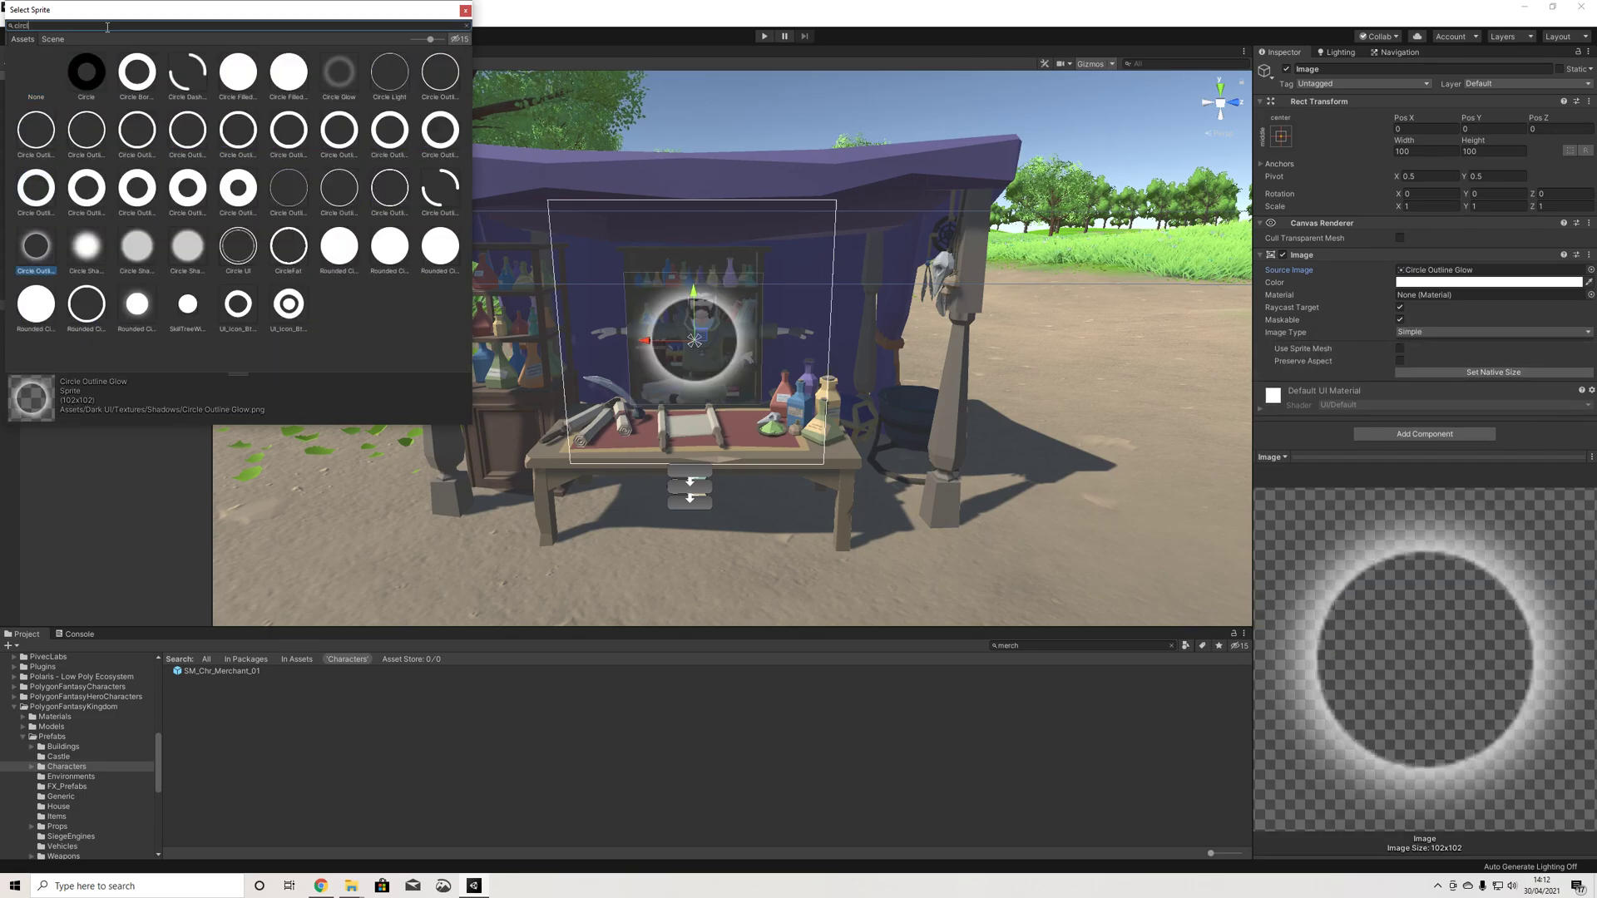
{"action": "key", "text": "Up"}
{"action": "key", "text": "Down"}
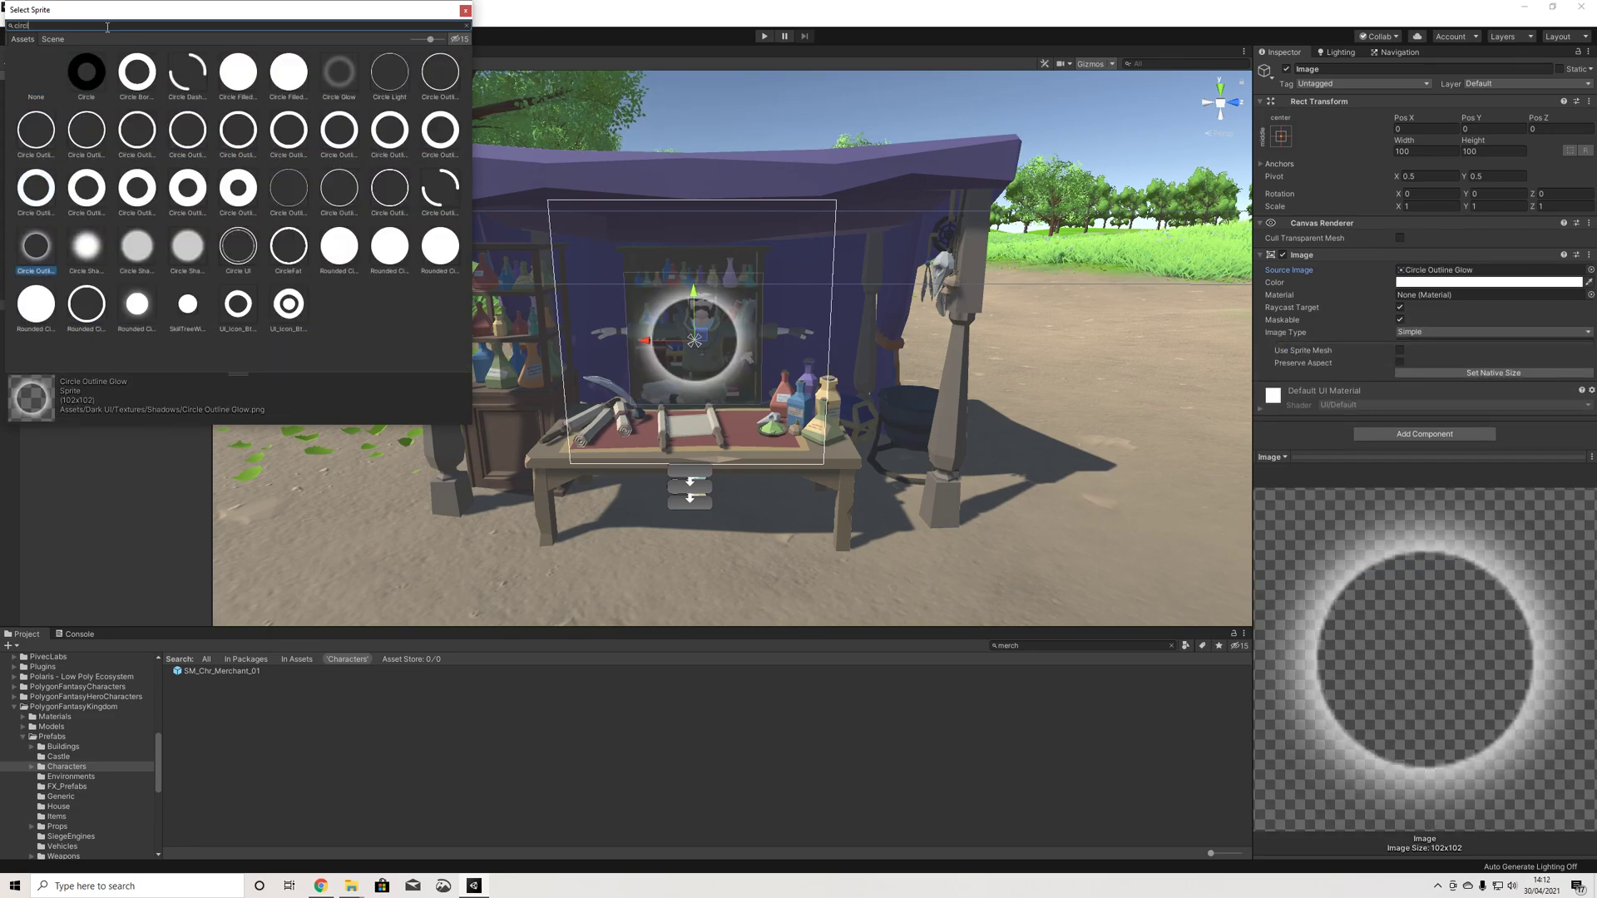
{"action": "left_click", "coordinate": [97, 253]}
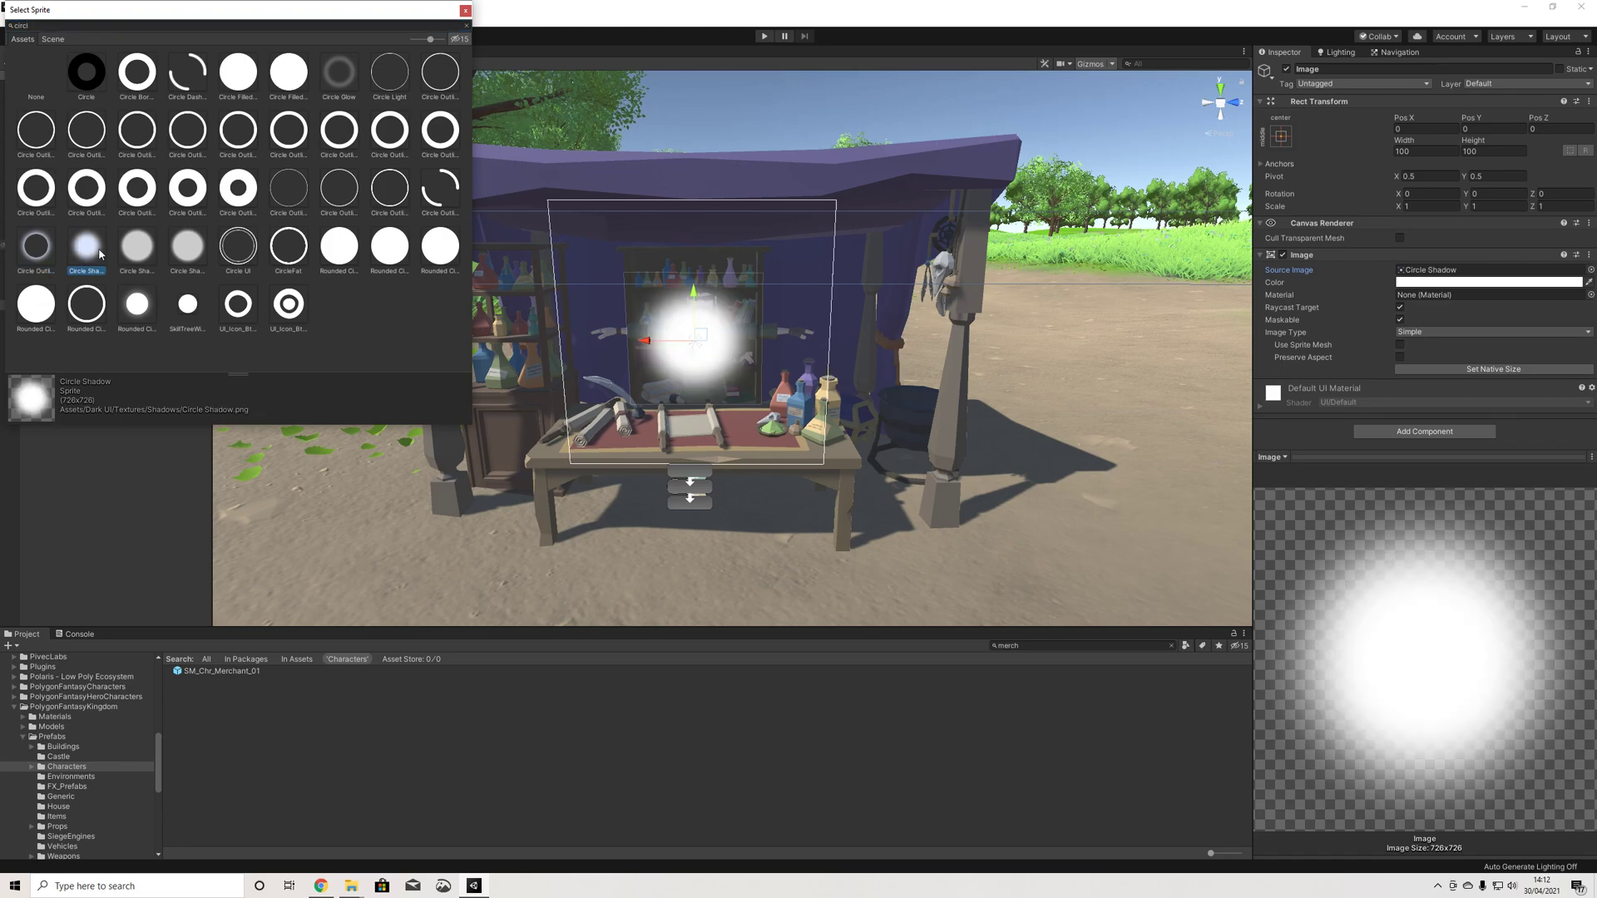
{"action": "left_click", "coordinate": [150, 257]}
{"action": "key", "text": "Right"}
{"action": "key", "text": "Left"}
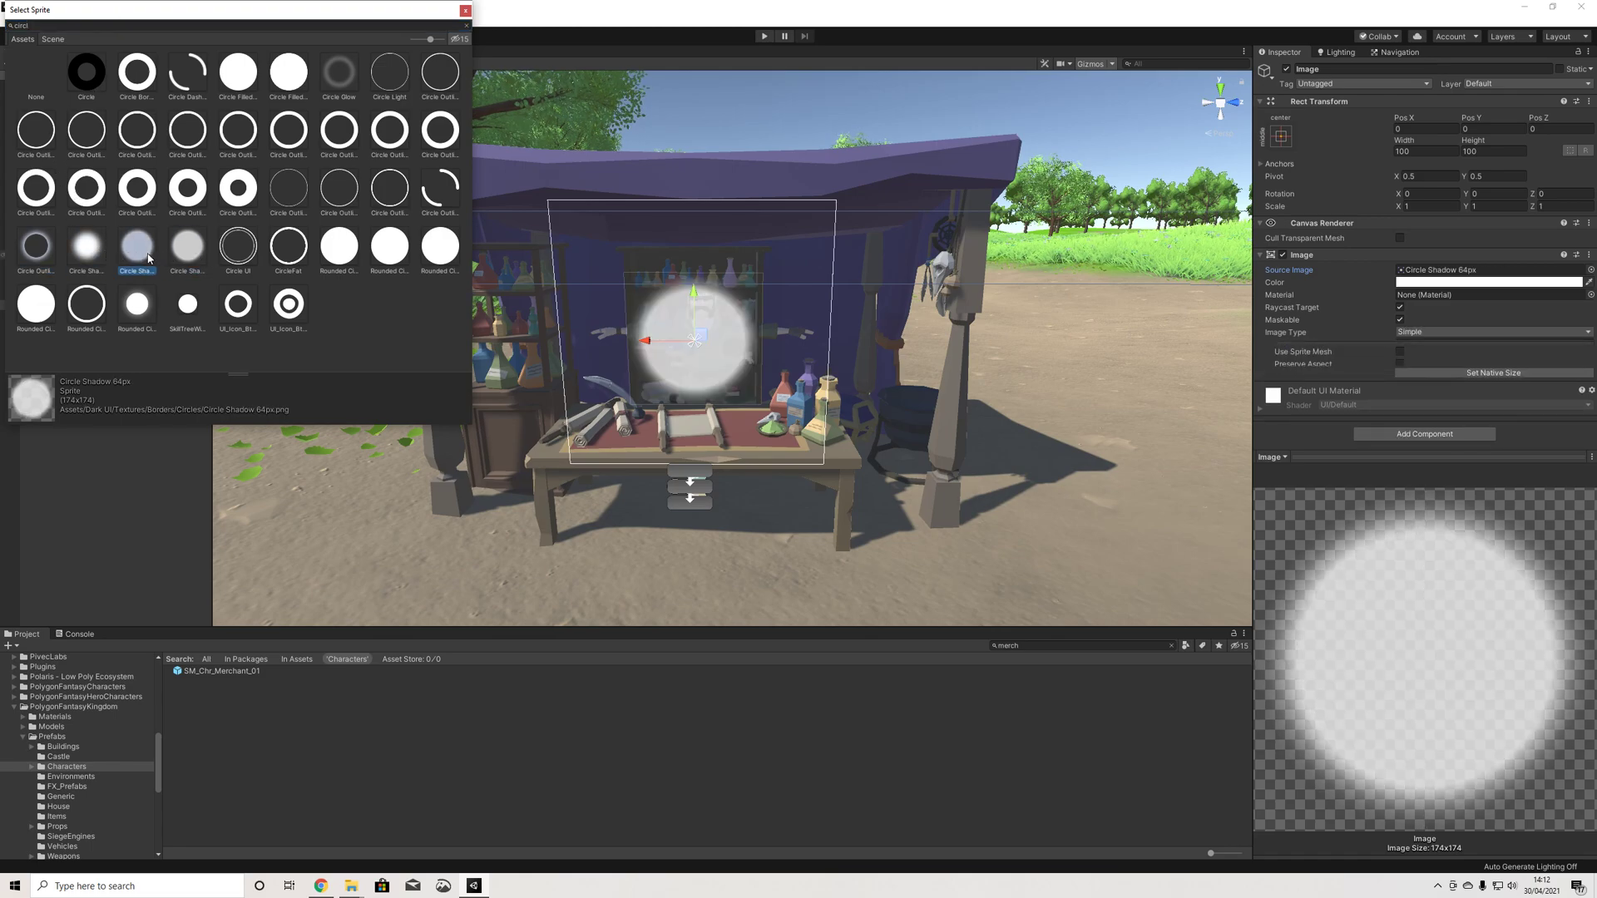
{"action": "right_click", "coordinate": [992, 343]}
Step: Add a UI Text object as a child of the Canvas's Image
{"action": "mouse_move", "coordinate": [832, 356]}
{"action": "left_mouse_down", "text": "alt"}
{"action": "mouse_move", "coordinate": [774, 353]}
{"action": "mouse_move", "coordinate": [882, 348]}
{"action": "mouse_move", "coordinate": [828, 339]}
{"action": "left_mouse_up", "text": "alt"}
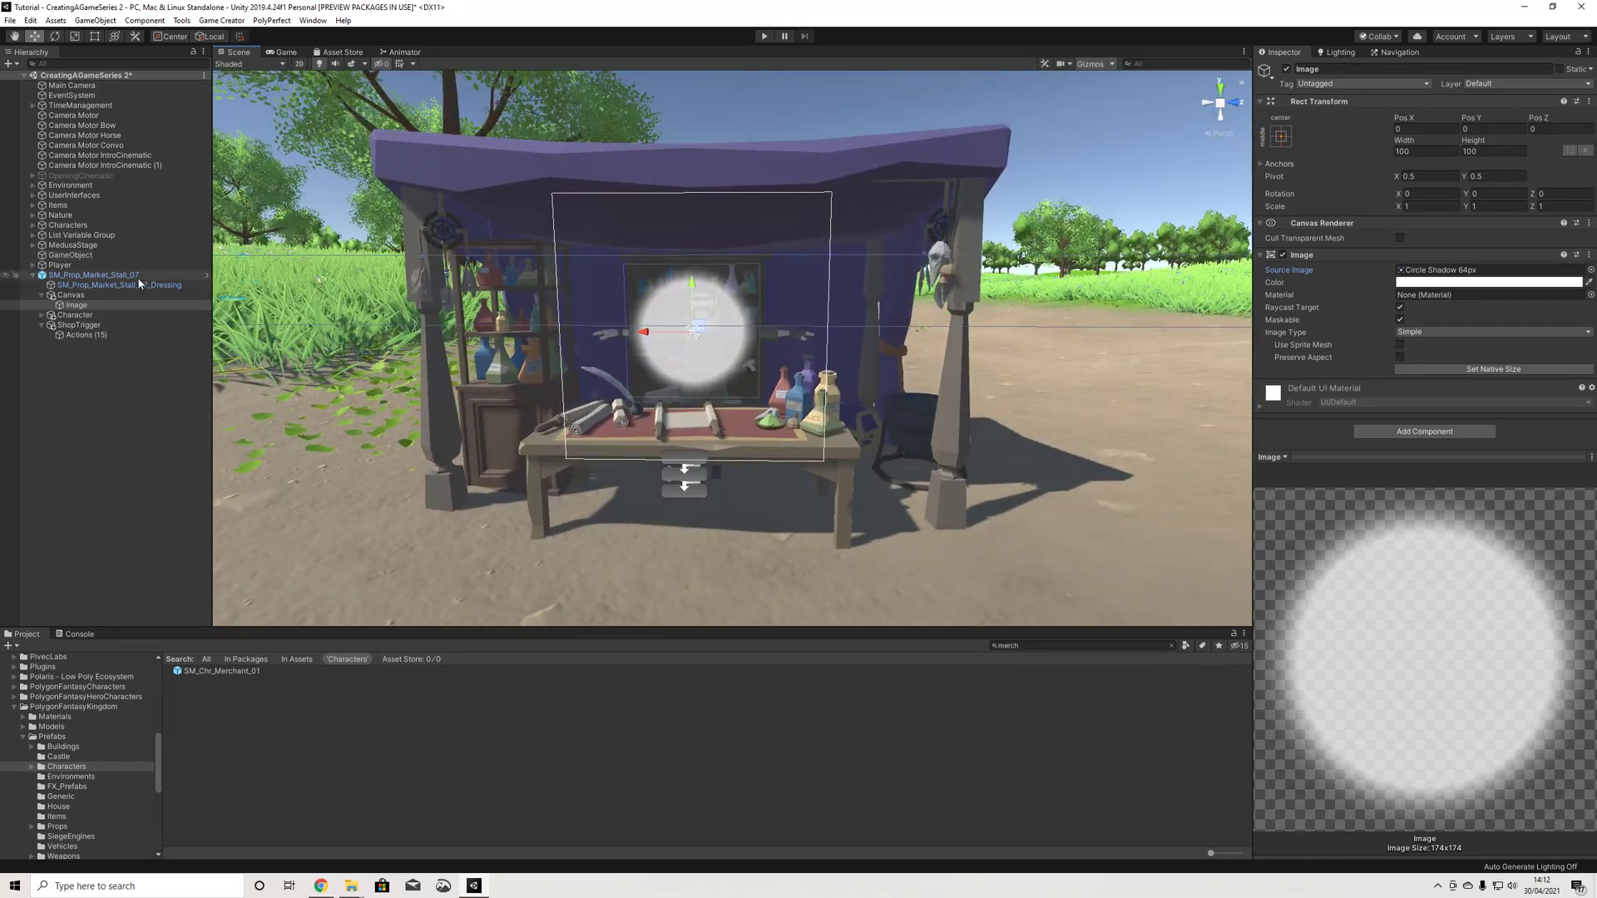
{"action": "right_click", "coordinate": [76, 306]}
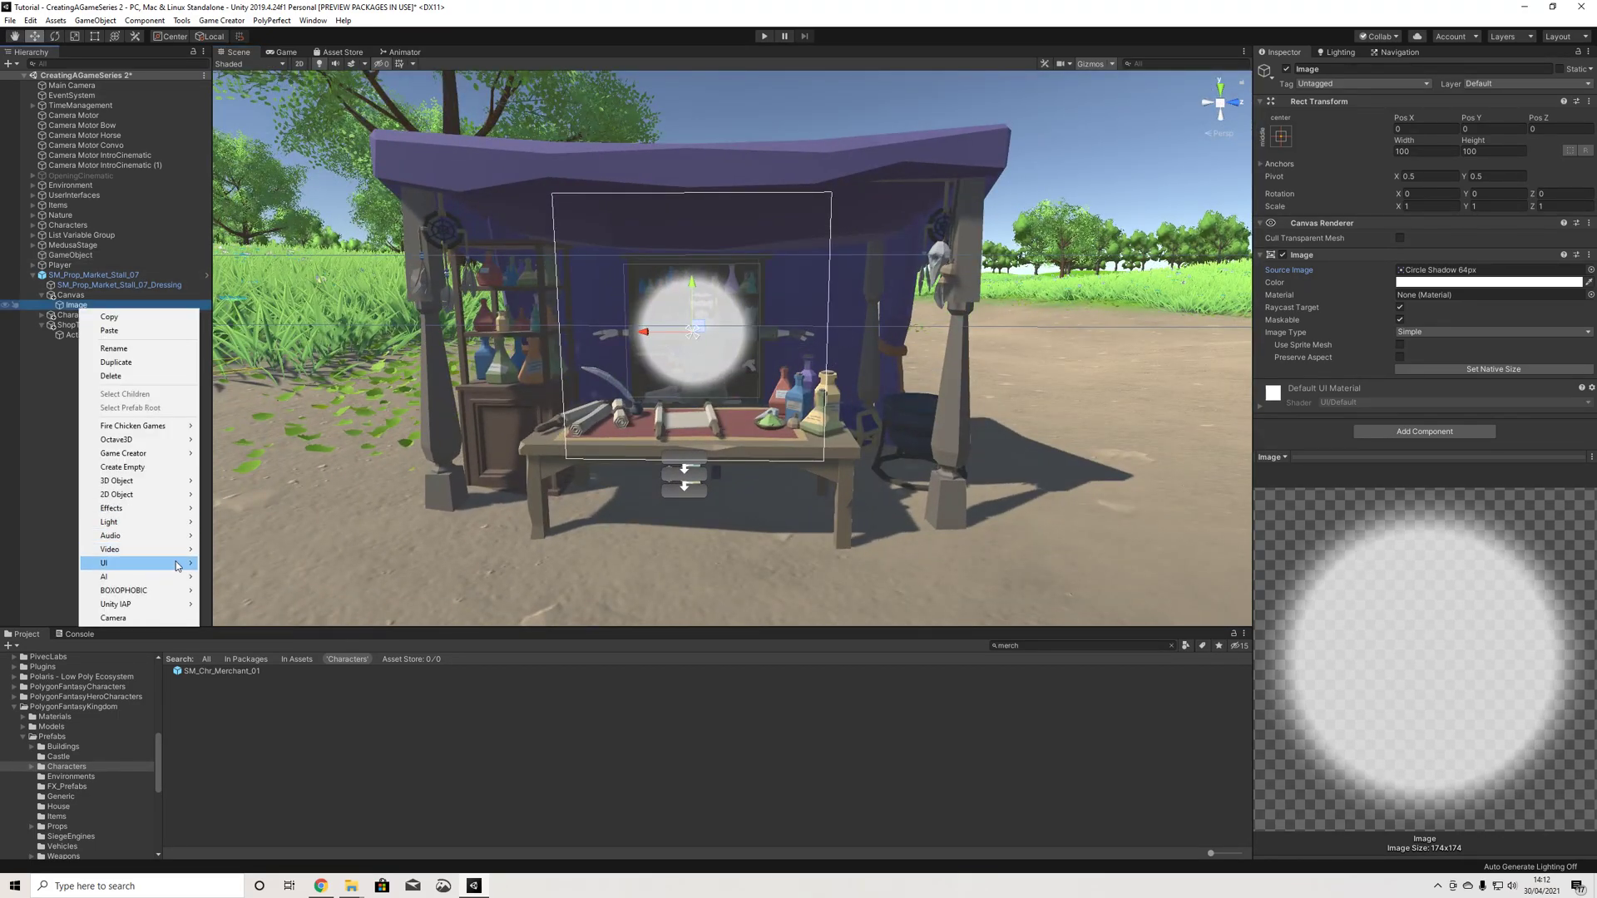
{"action": "mouse_move", "coordinate": [158, 563]}
{"action": "left_click", "coordinate": [215, 562]}
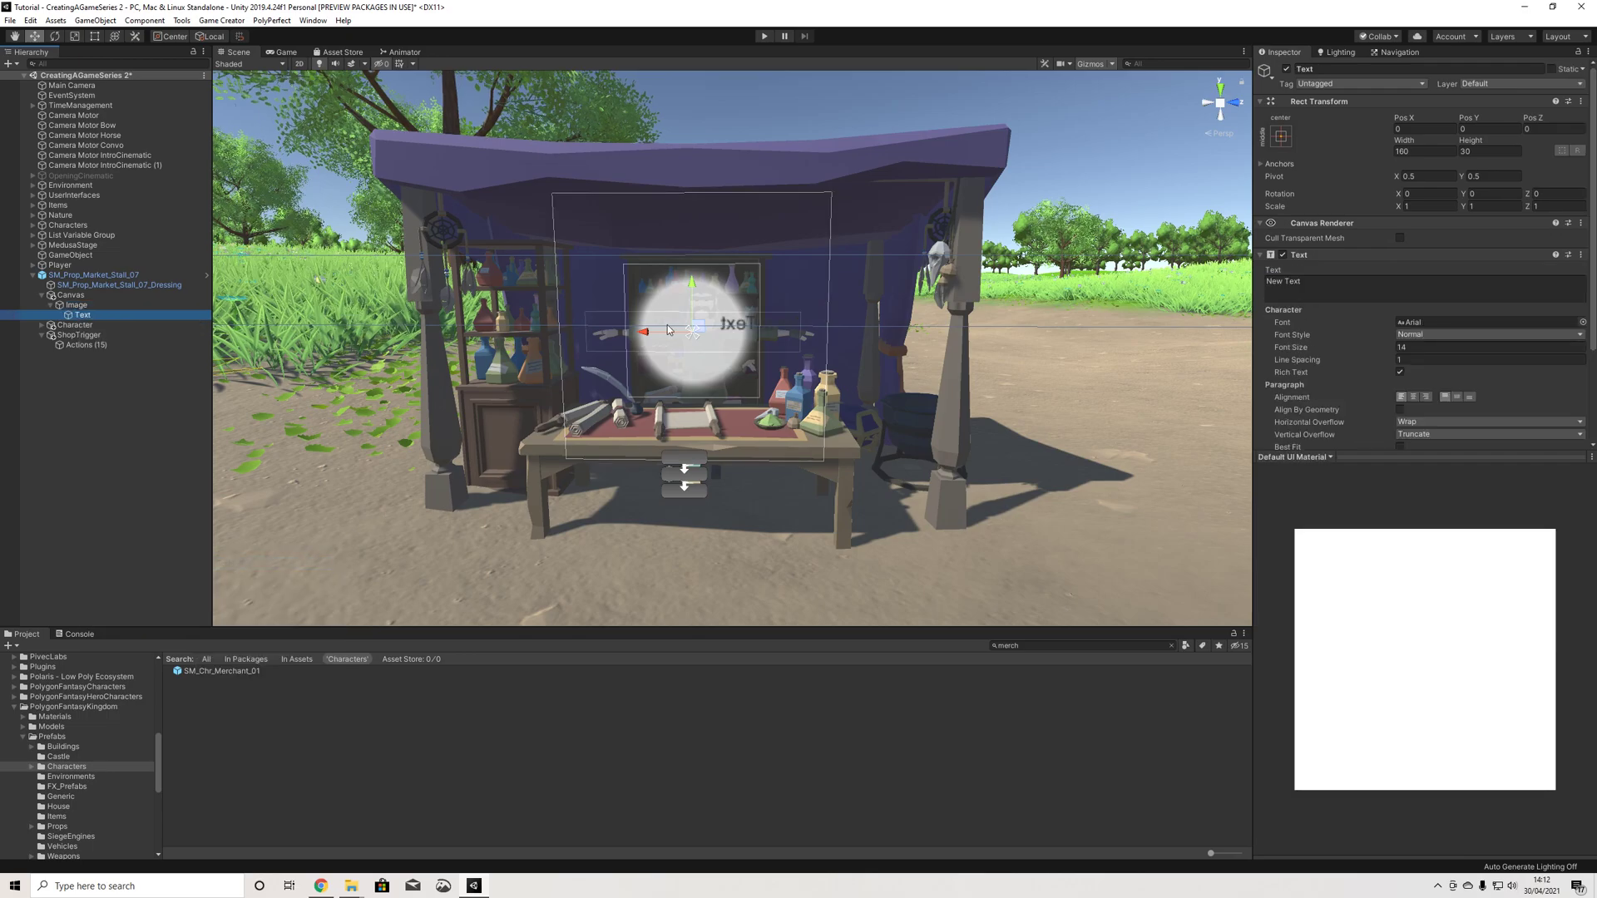
Step: Rotate the Canvas to 270 on Y so its text faces the front of the stall
{"action": "left_click", "coordinate": [71, 294]}
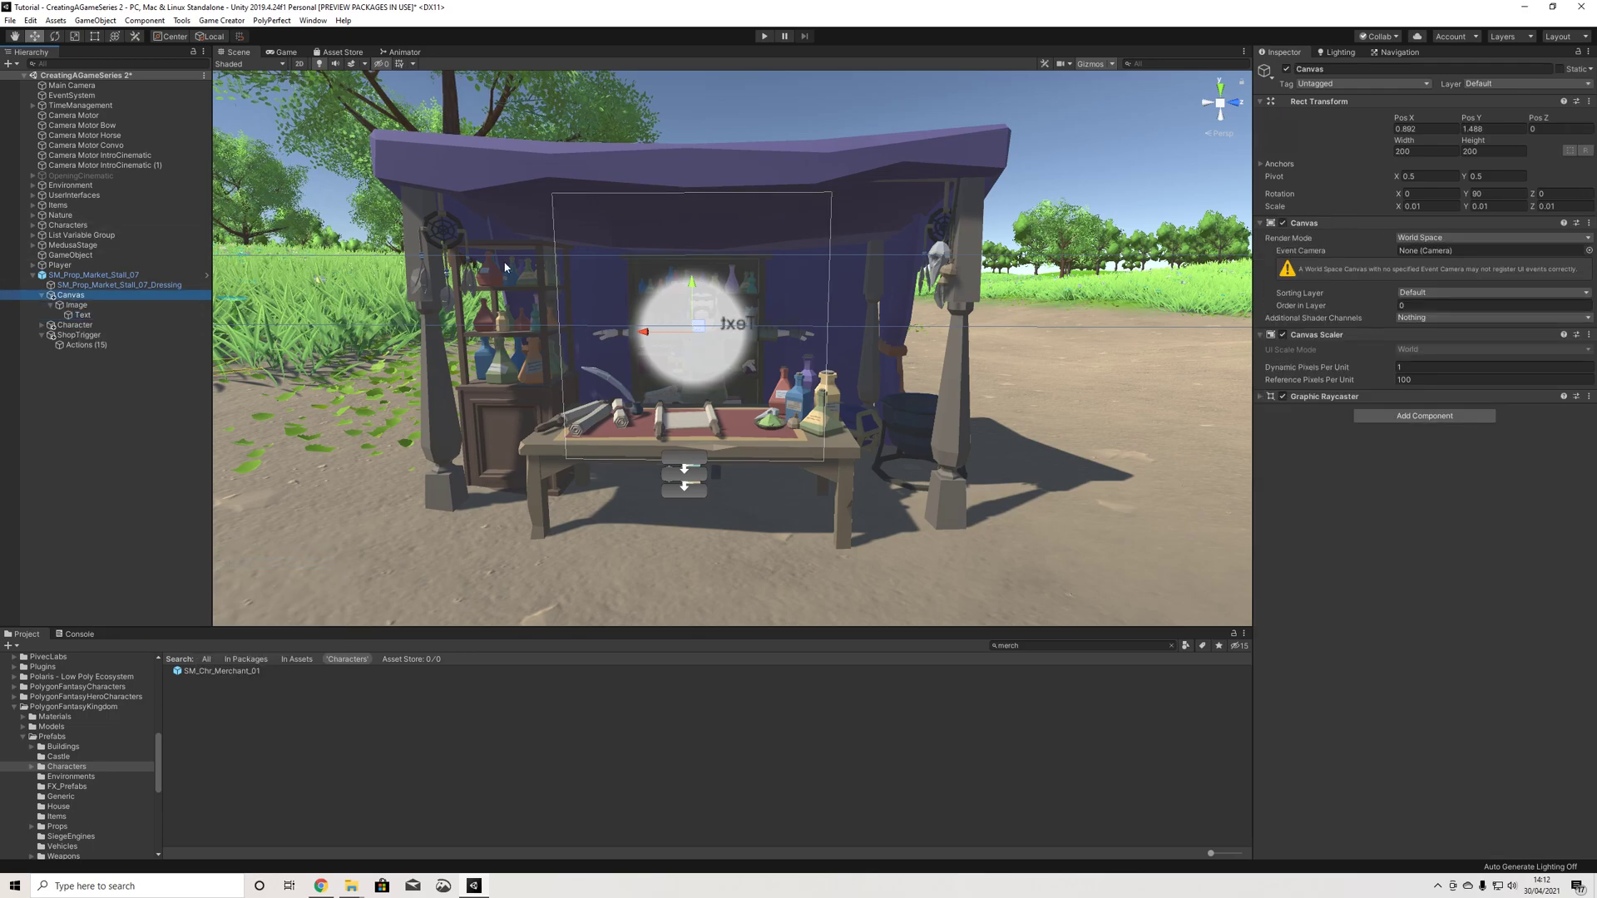
{"action": "left_click", "coordinate": [55, 36]}
{"action": "left_click_drag", "start_coordinate": [709, 345], "coordinate": [440, 346]}
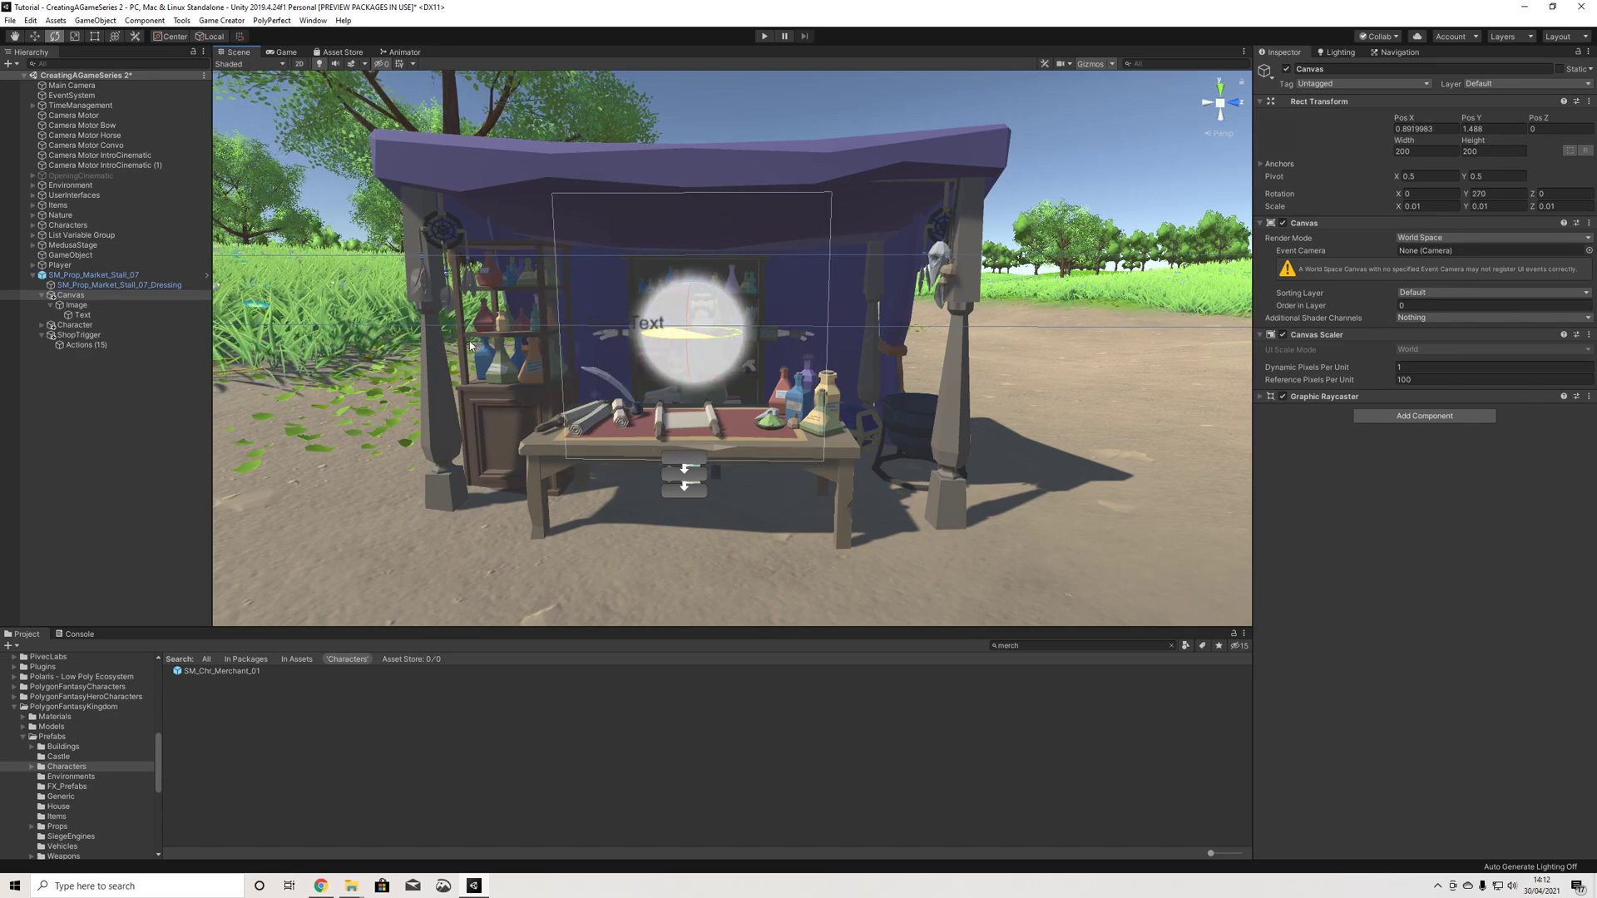
Step: Resize the Text's rectangle to match the Image's bounds, about 100 by 100
{"action": "left_click", "coordinate": [81, 317]}
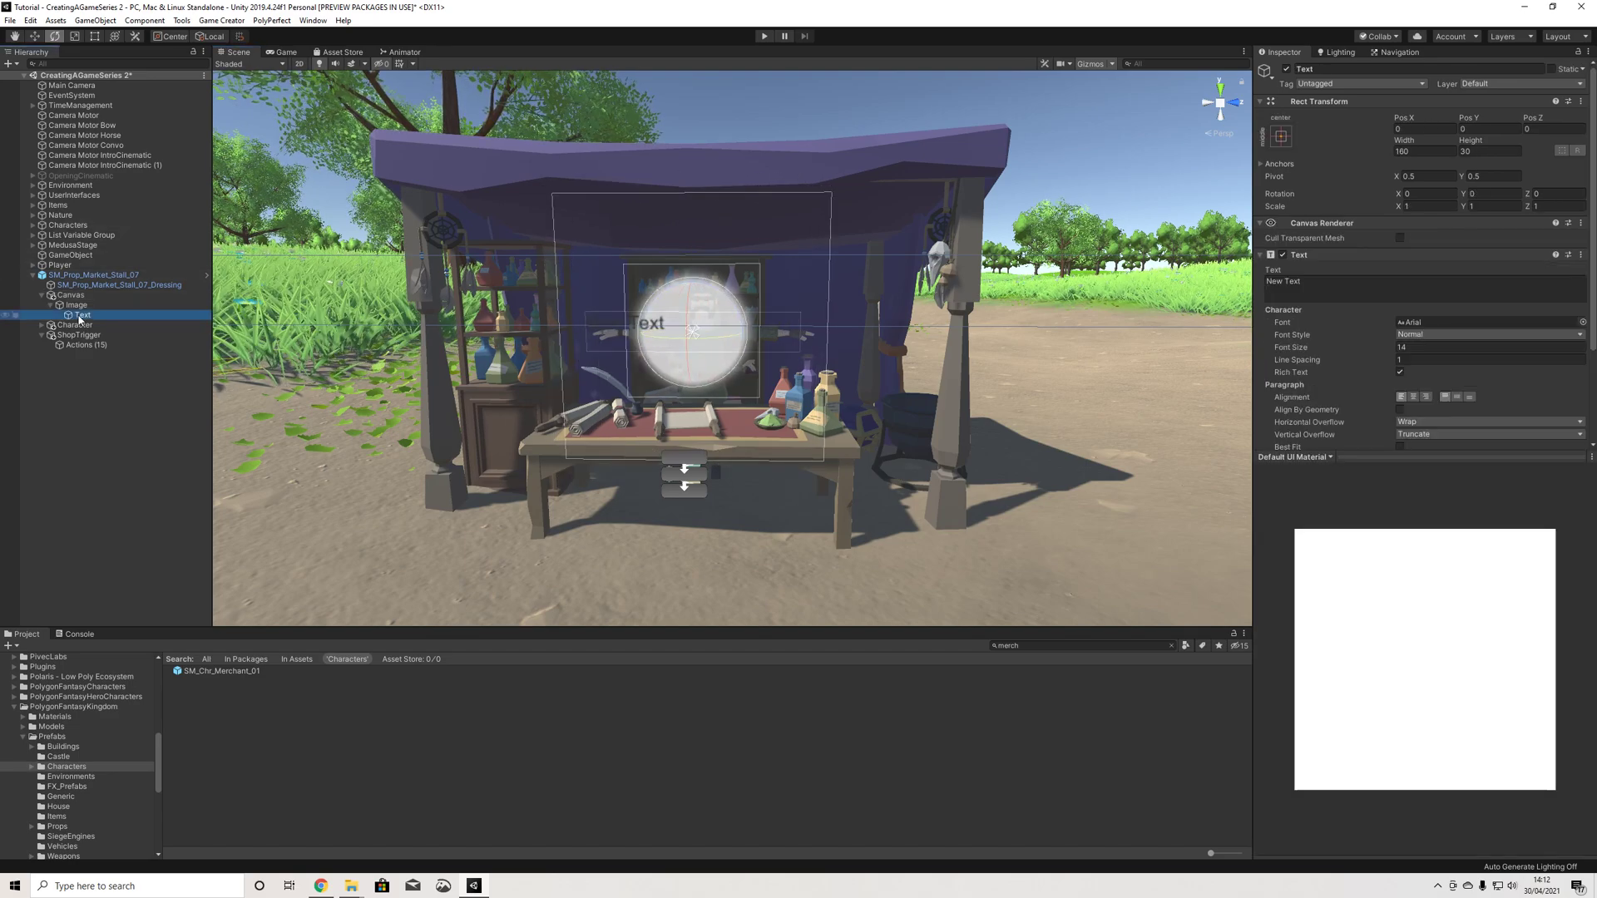
{"action": "scroll", "coordinate": [630, 327], "scroll_direction": "up", "scroll_amount": 4}
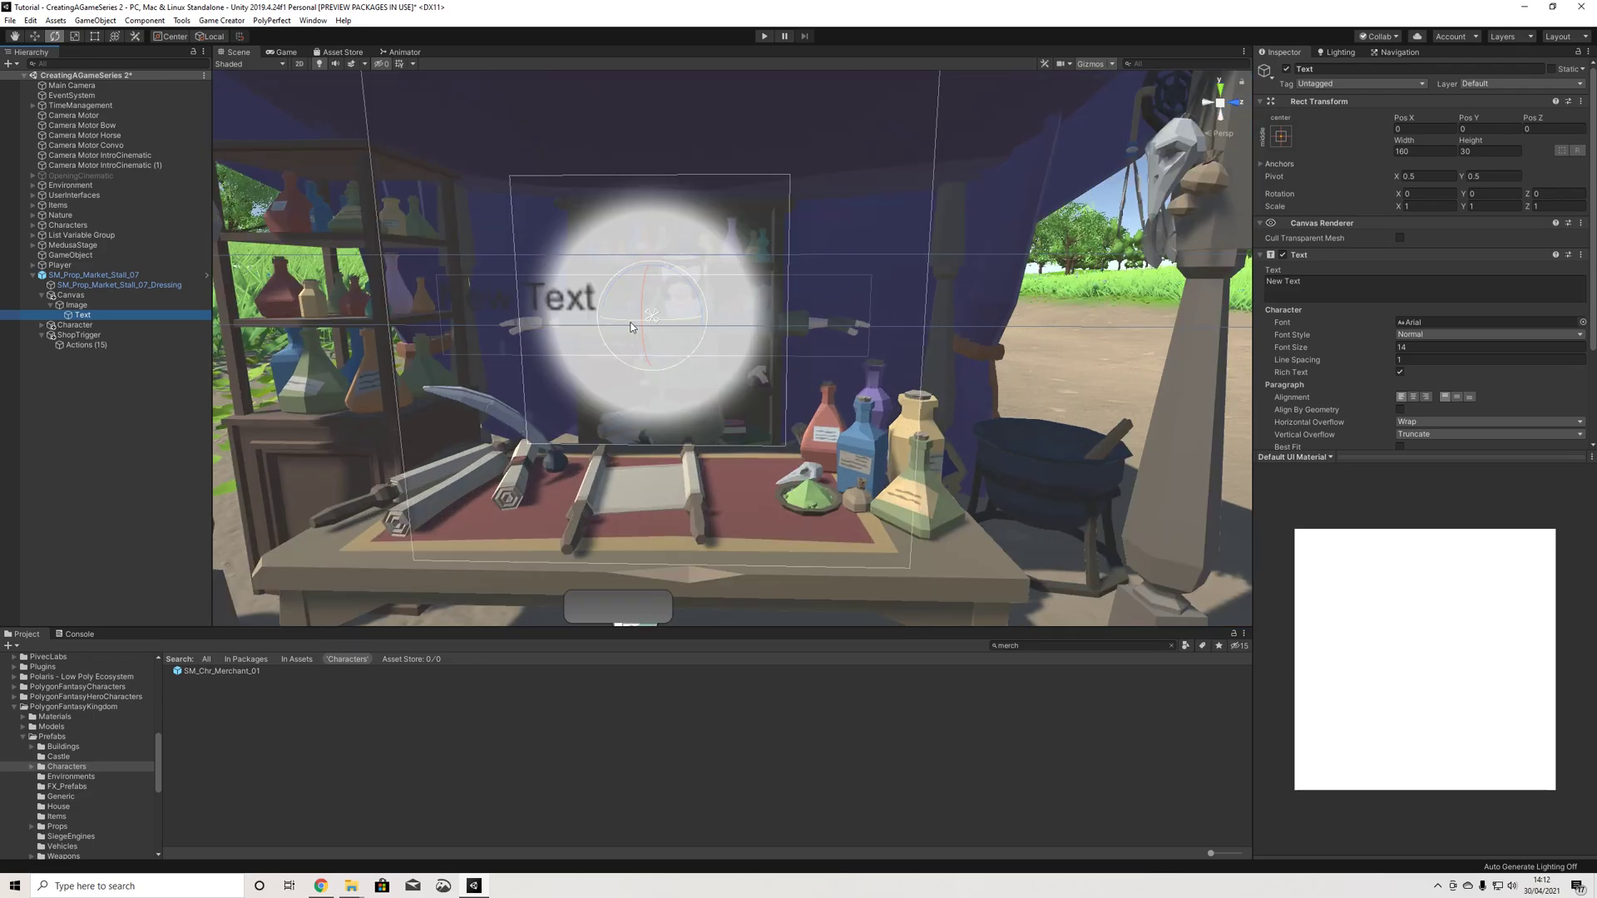
{"action": "left_click", "coordinate": [94, 36]}
{"action": "left_click_drag", "start_coordinate": [445, 305], "coordinate": [566, 182]}
{"action": "left_click_drag", "start_coordinate": [878, 286], "coordinate": [790, 292]}
{"action": "left_click_drag", "start_coordinate": [676, 364], "coordinate": [667, 452]}
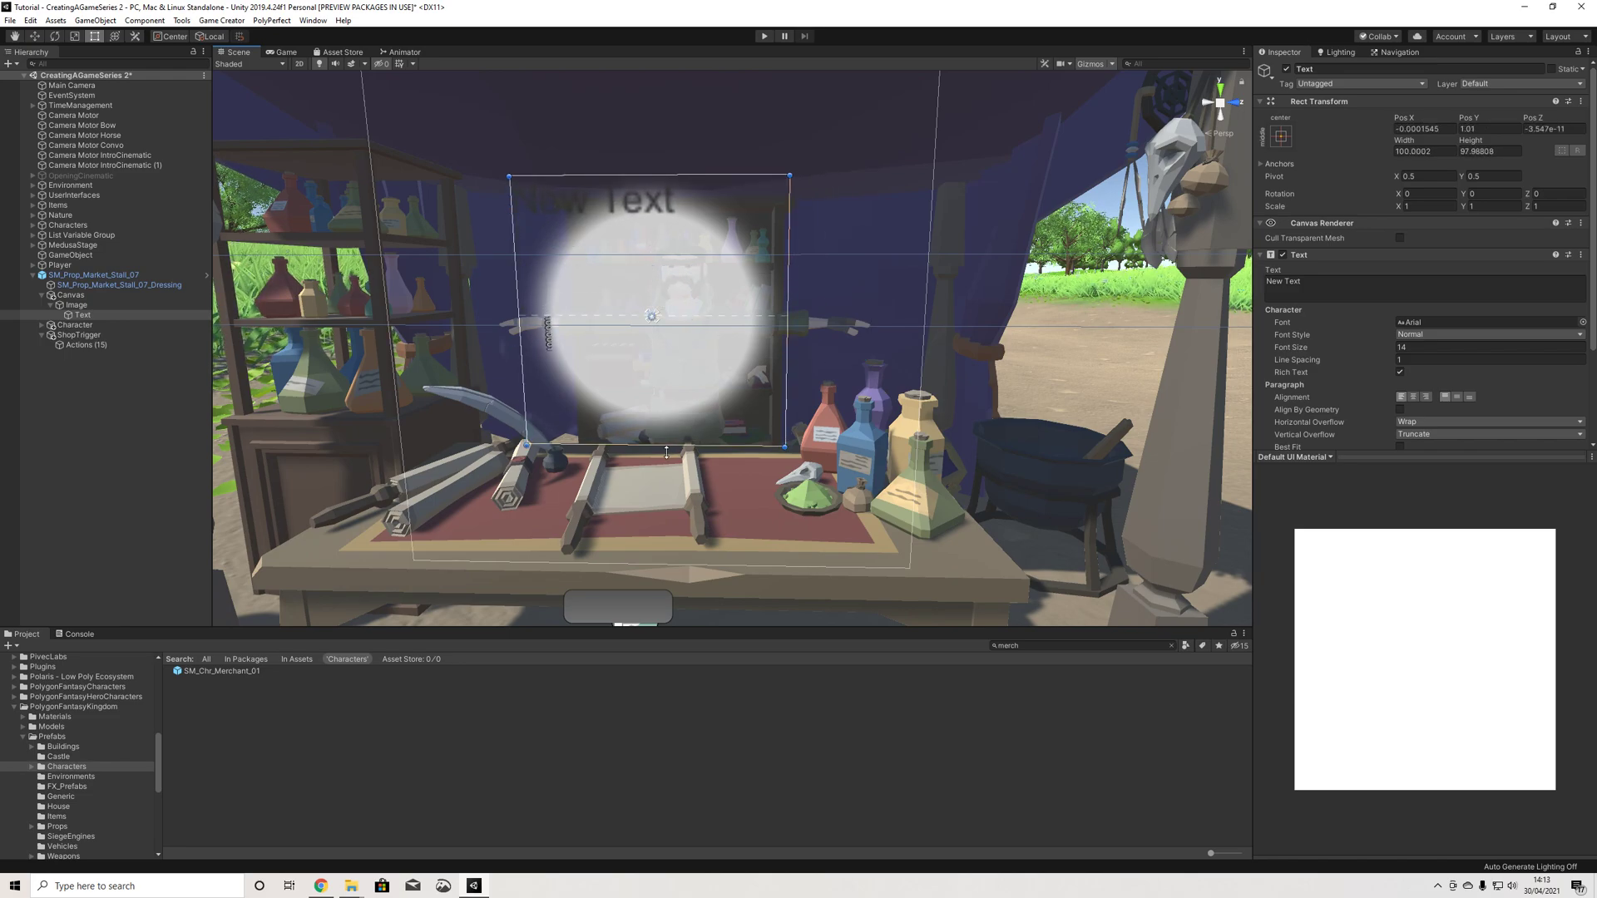
Step: Center the text horizontally and vertically and change its content to "E"
{"action": "left_click", "coordinate": [1413, 397]}
{"action": "left_click", "coordinate": [1456, 398]}
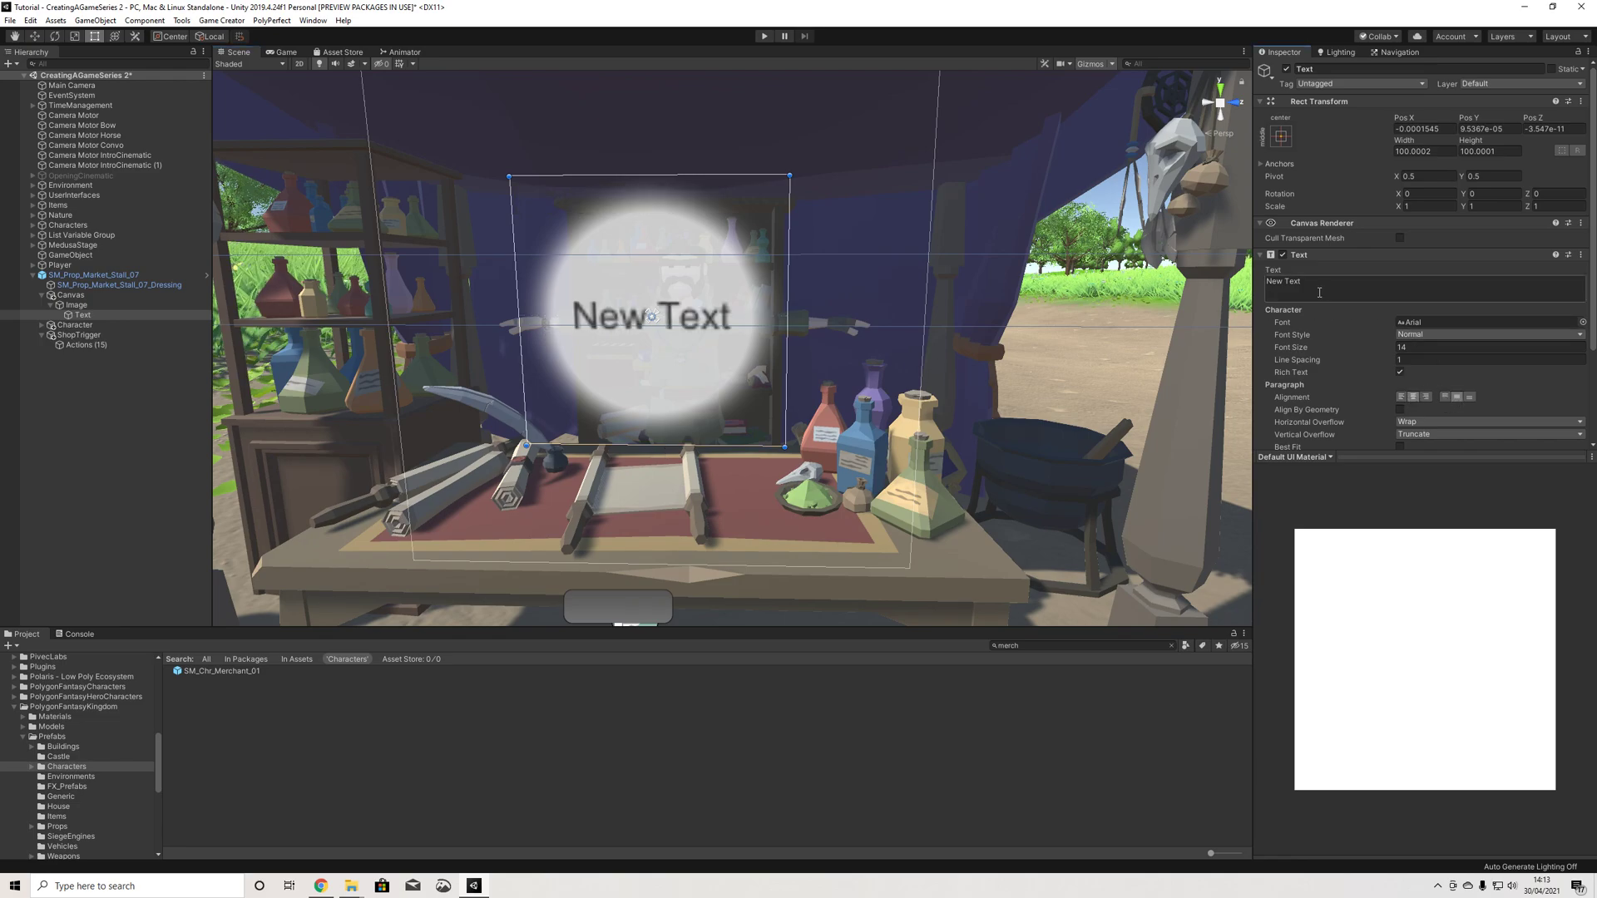
{"action": "type", "text": "E"}
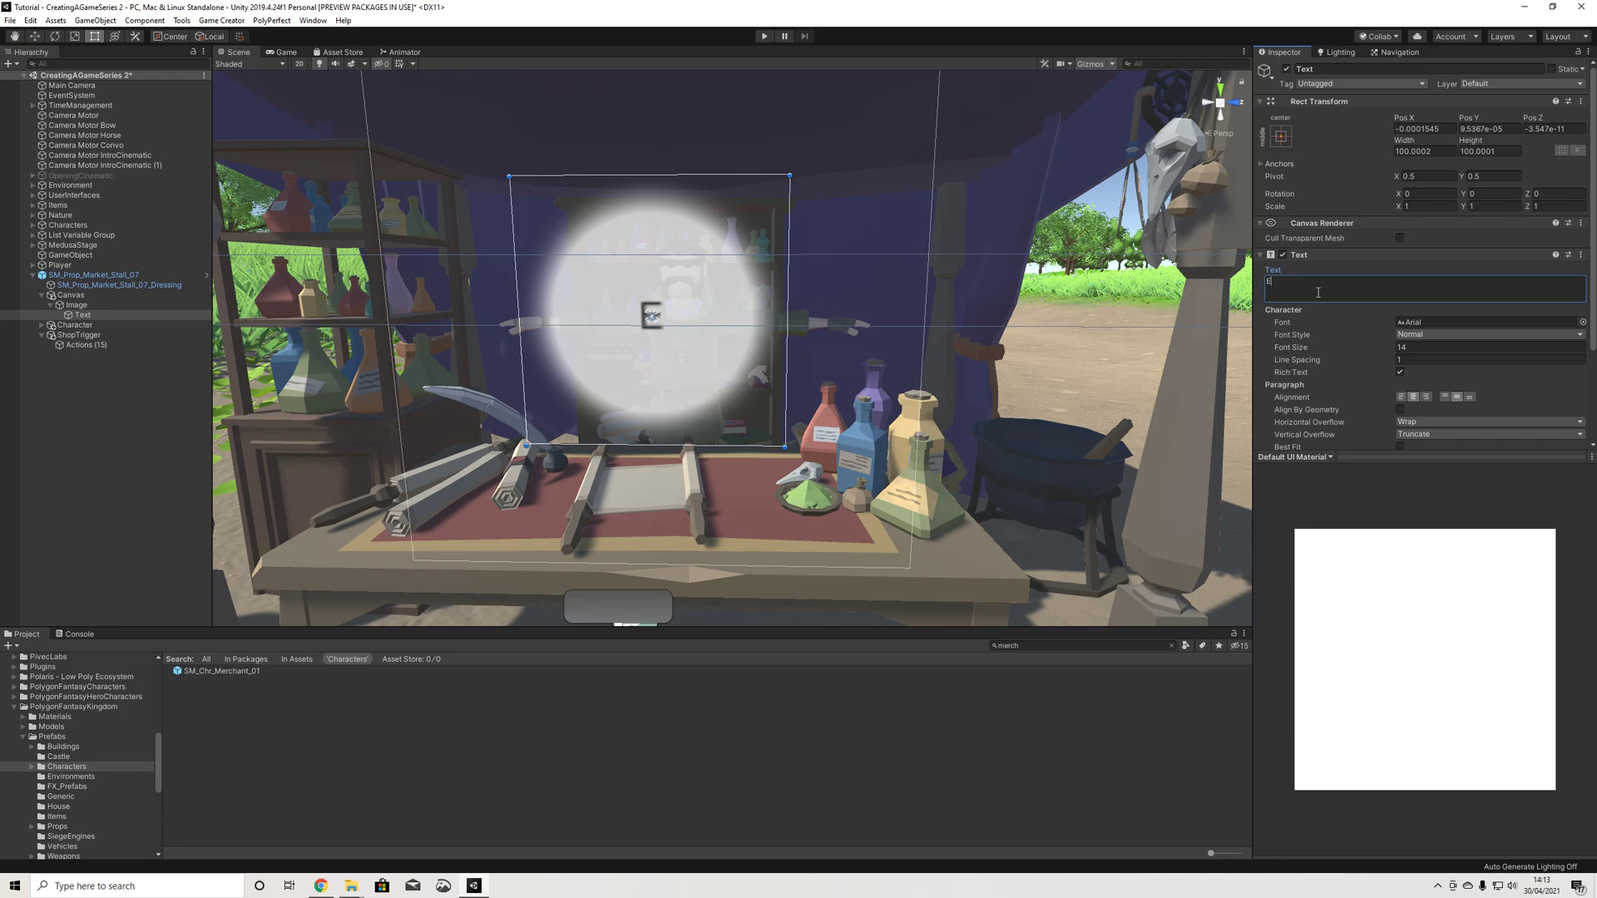
Step: Try font sizes 50 and 48 for the letter E, and set it to 40
{"action": "left_click", "coordinate": [1417, 348]}
{"action": "type", "text": "50"}
{"action": "key", "text": "BackSpace"}
{"action": "key", "text": "BackSpace"}
{"action": "type", "text": "48"}
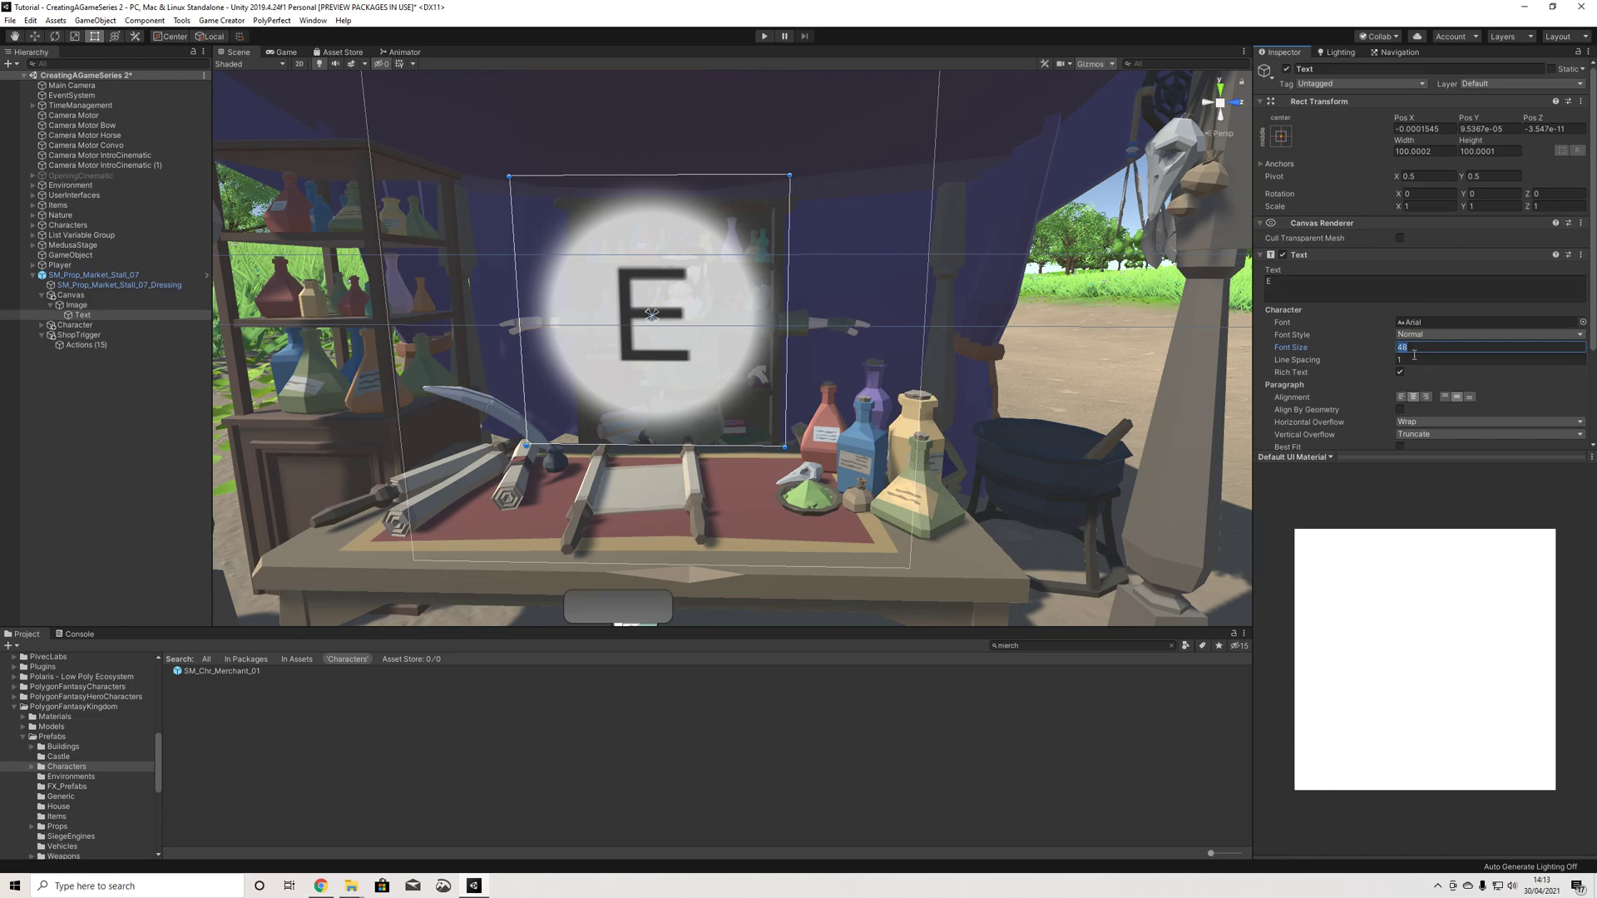
{"action": "type", "text": "40"}
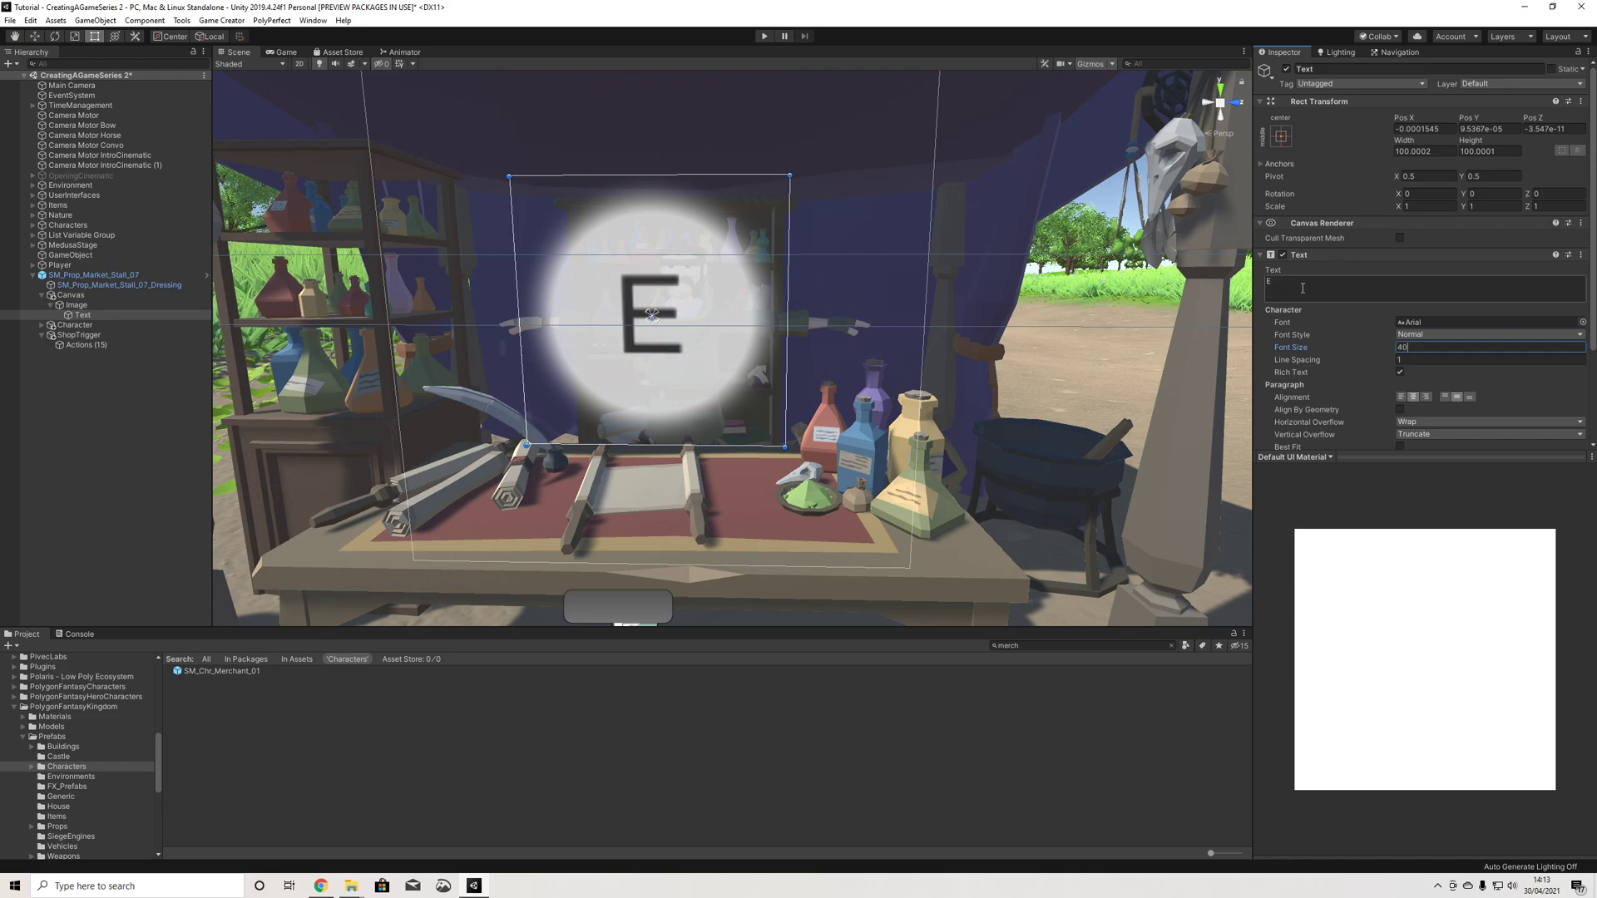
Step: Scale the Text to 0.1 on X and Y, and stretch its rectangle back to the Image's bounds, about 1000 by 1000
{"action": "left_click", "coordinate": [1426, 206]}
{"action": "type", "text": "0.01"}
{"action": "key", "text": "Tab"}
{"action": "type", "text": "0.01"}
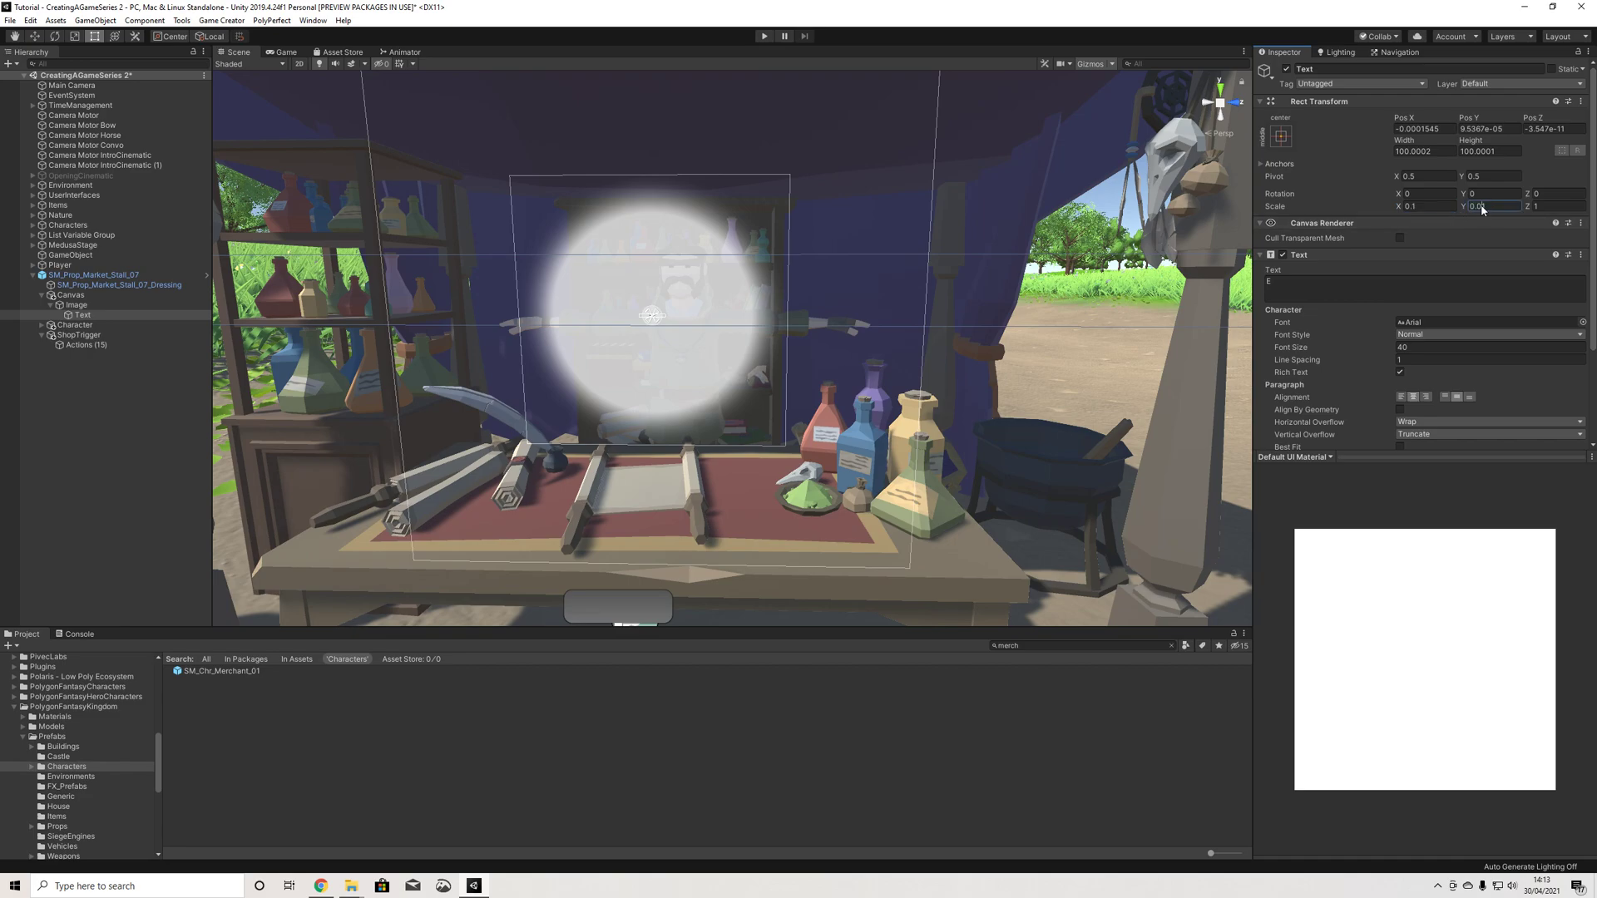
{"action": "key", "text": "BackSpace"}
{"action": "key", "text": "BackSpace"}
{"action": "type", "text": "1"}
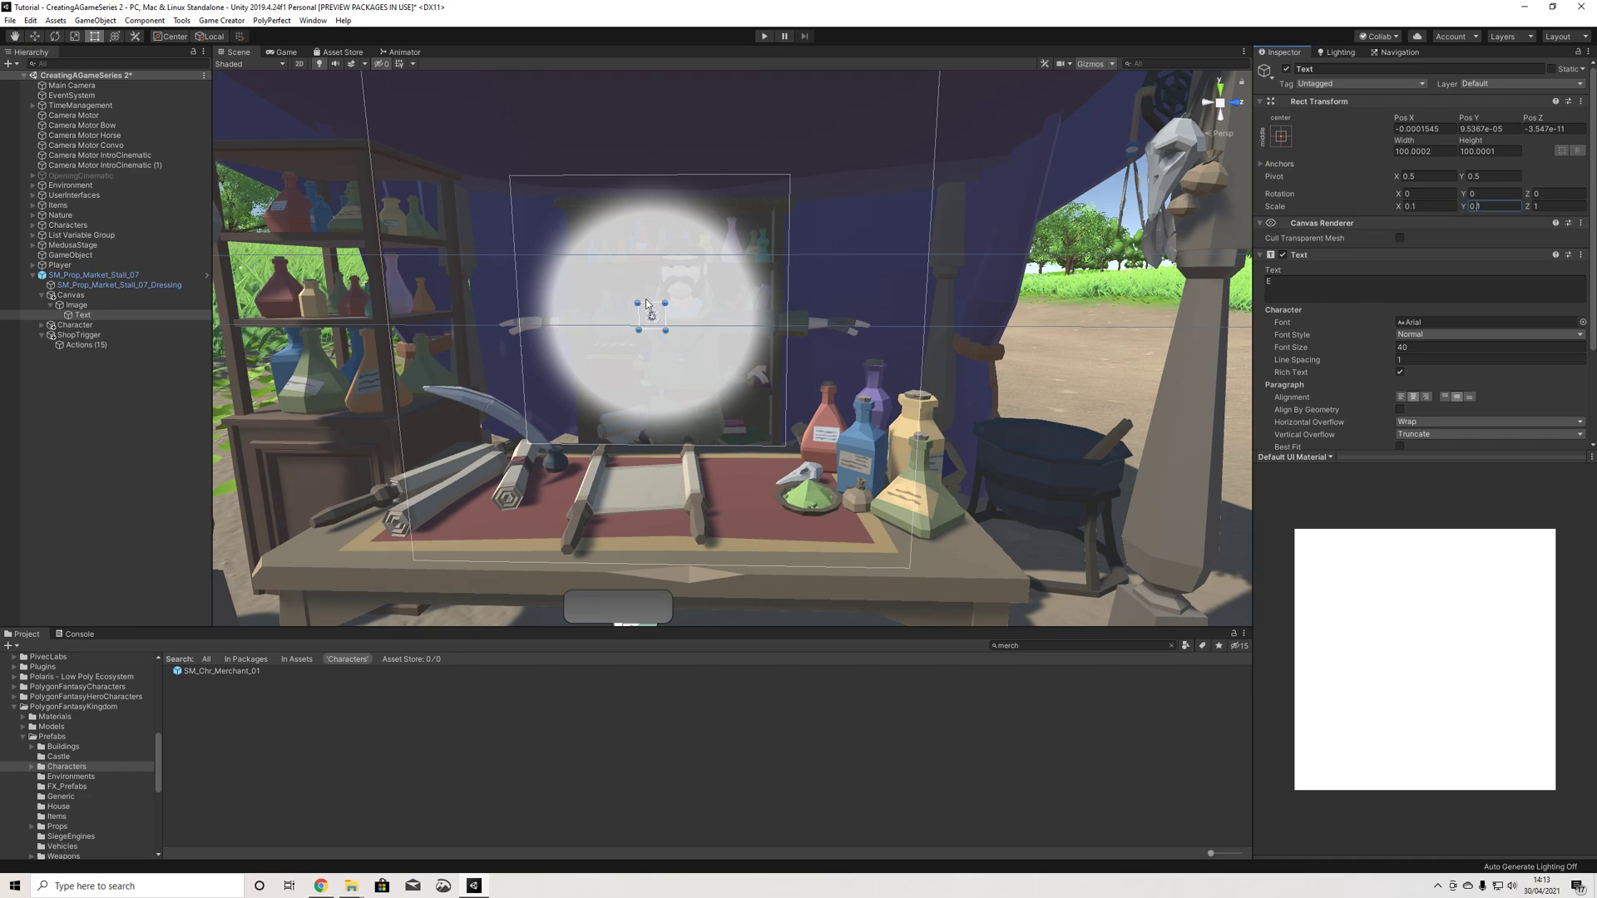
{"action": "left_click_drag", "start_coordinate": [639, 304], "coordinate": [512, 181]}
{"action": "left_click_drag", "start_coordinate": [667, 331], "coordinate": [788, 450]}
Step: Increase the font size of the letter E to 300
{"action": "left_click", "coordinate": [1431, 347]}
{"action": "type", "text": "8"}
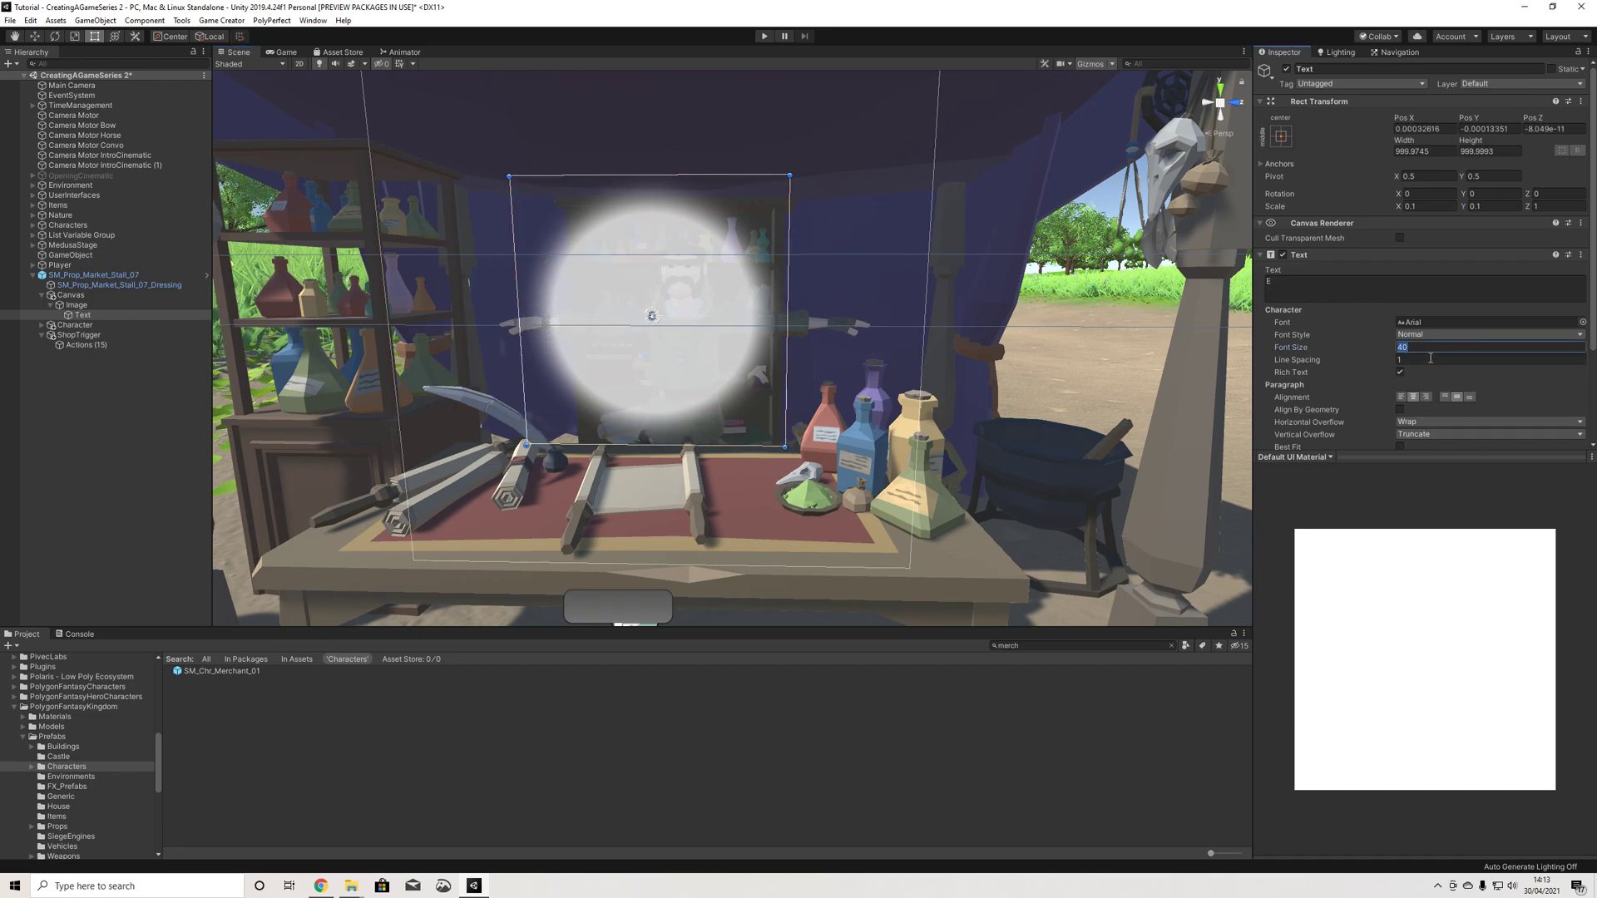
{"action": "type", "text": "0"}
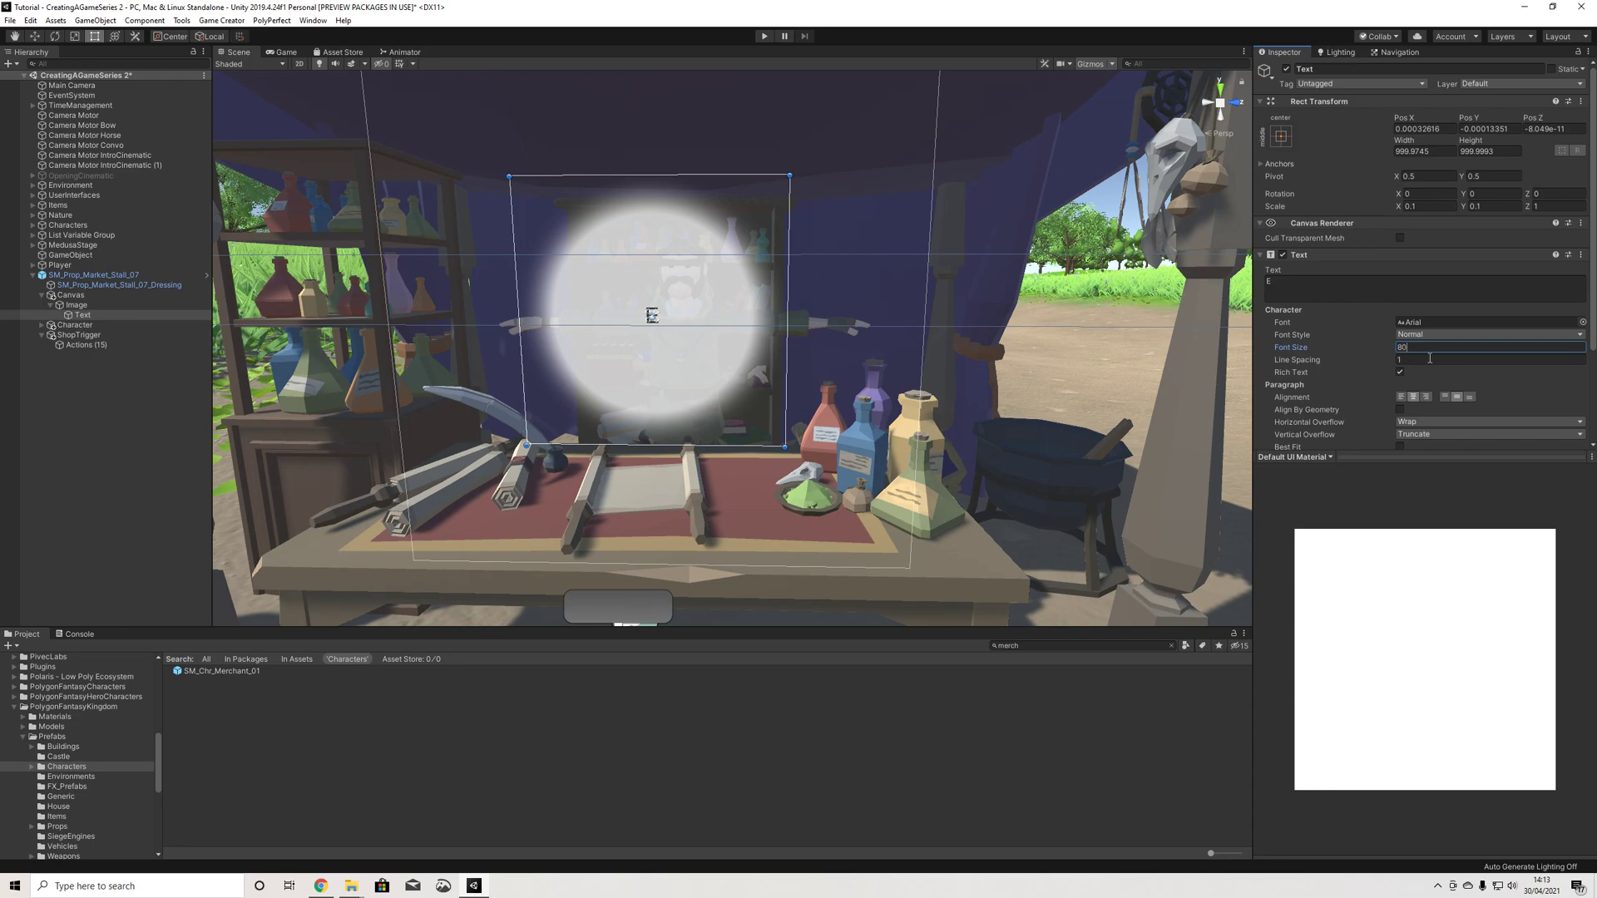
{"action": "left_click_drag", "start_coordinate": [1394, 358], "coordinate": [93, 355]}
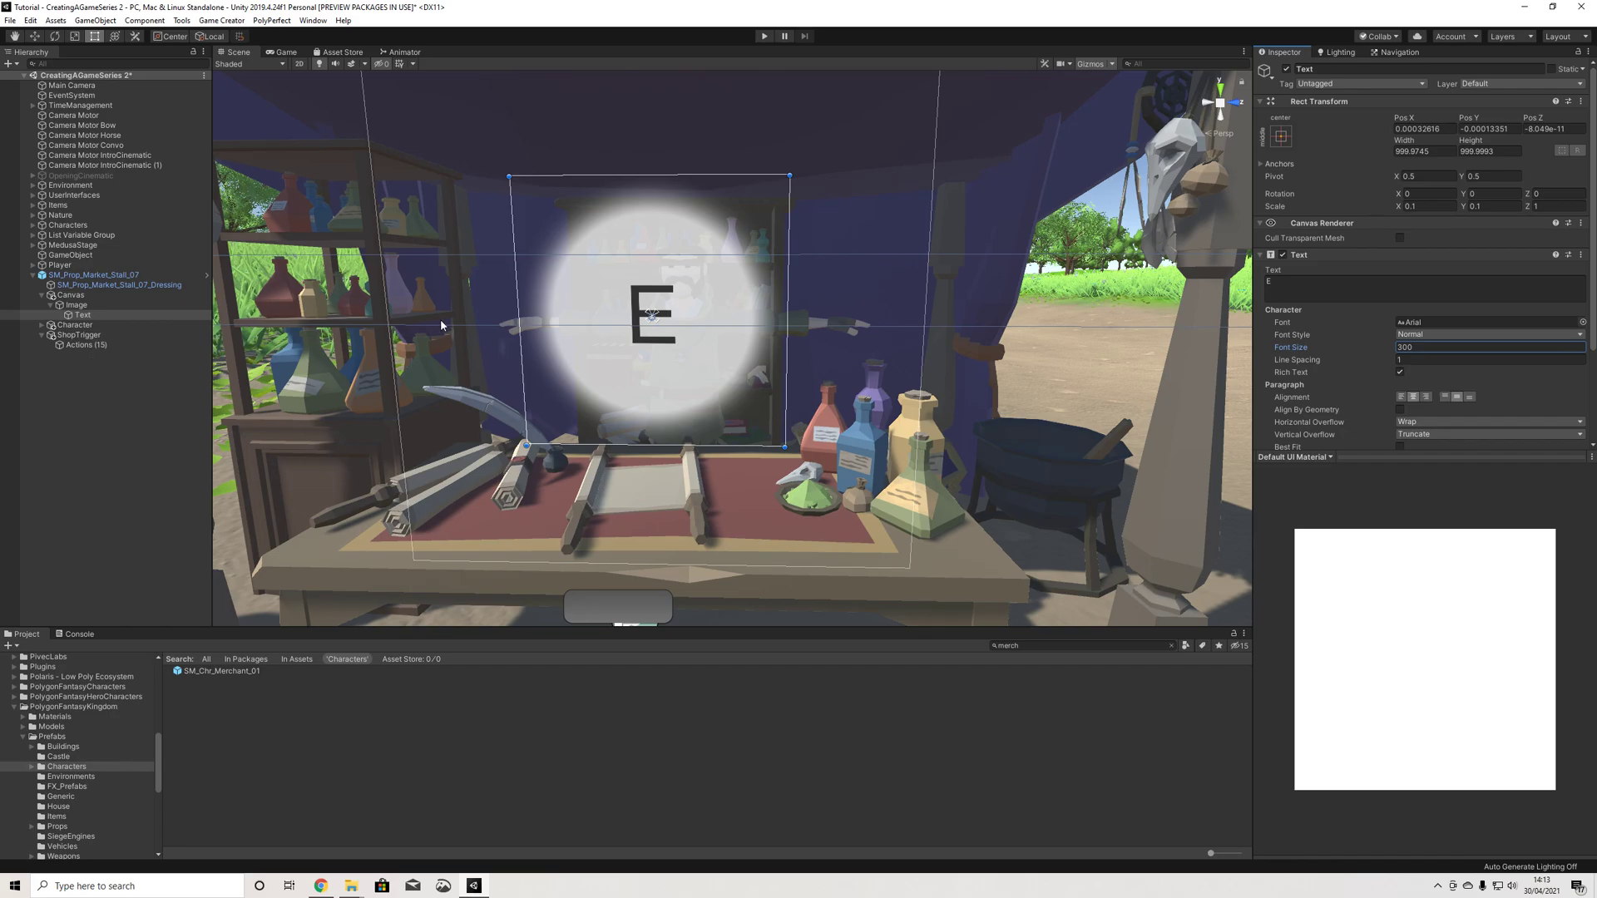
{"action": "left_click_drag", "start_coordinate": [599, 322], "coordinate": [761, 453], "text": "alt"}
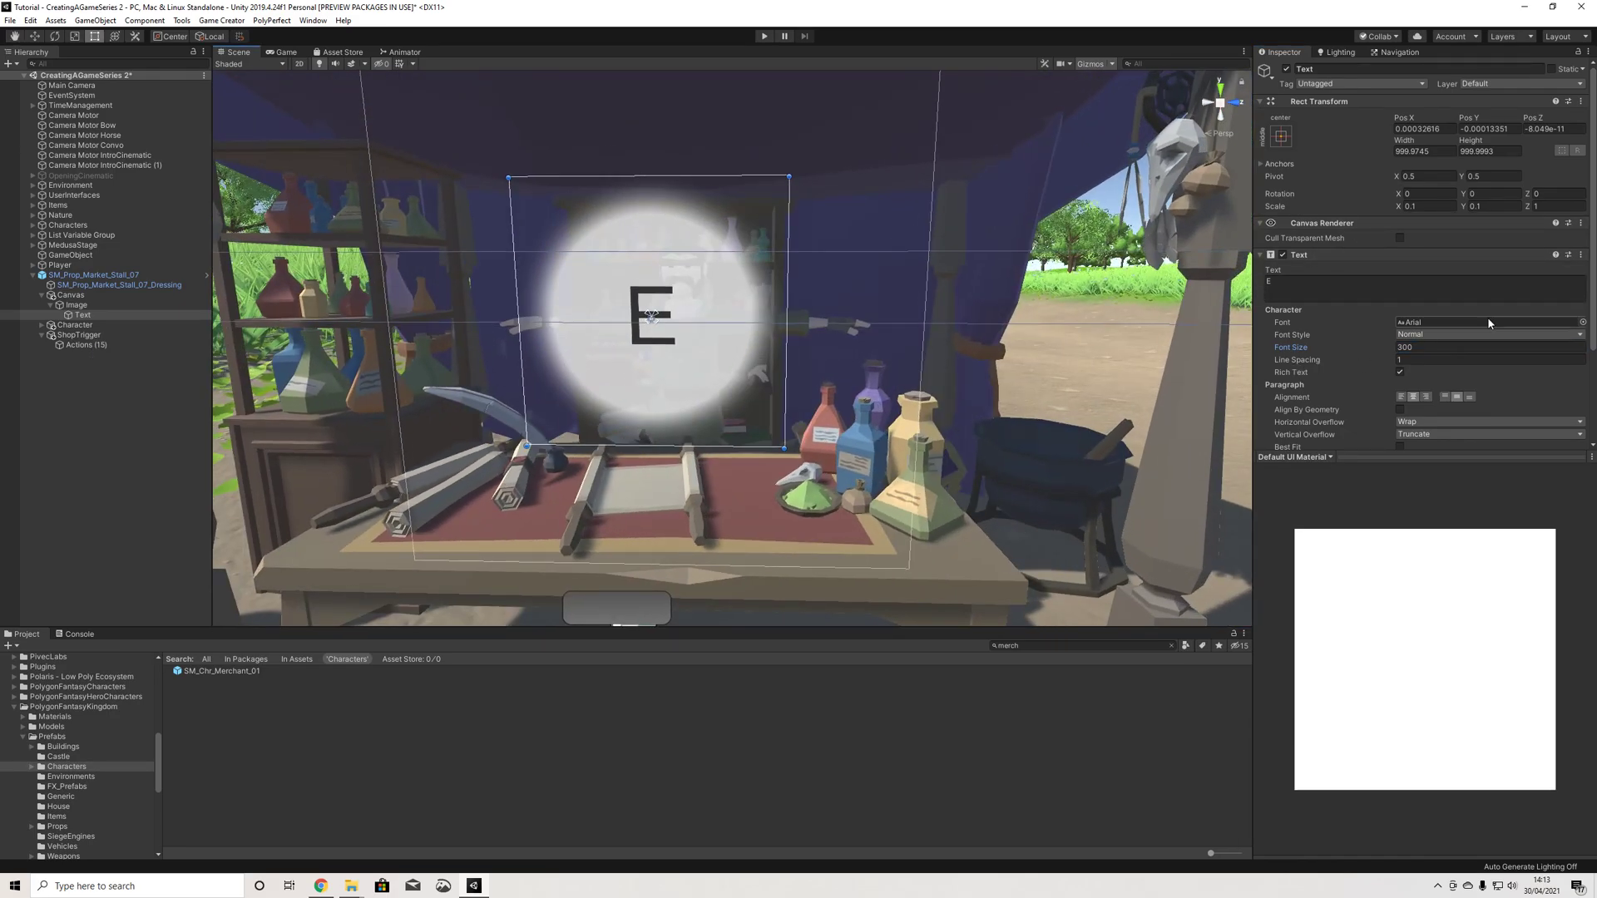
Step: Change the letter's color to dark grey, hex 494949, leaving Best Fit off
{"action": "scroll", "coordinate": [1436, 413], "scroll_direction": "down", "scroll_amount": 3}
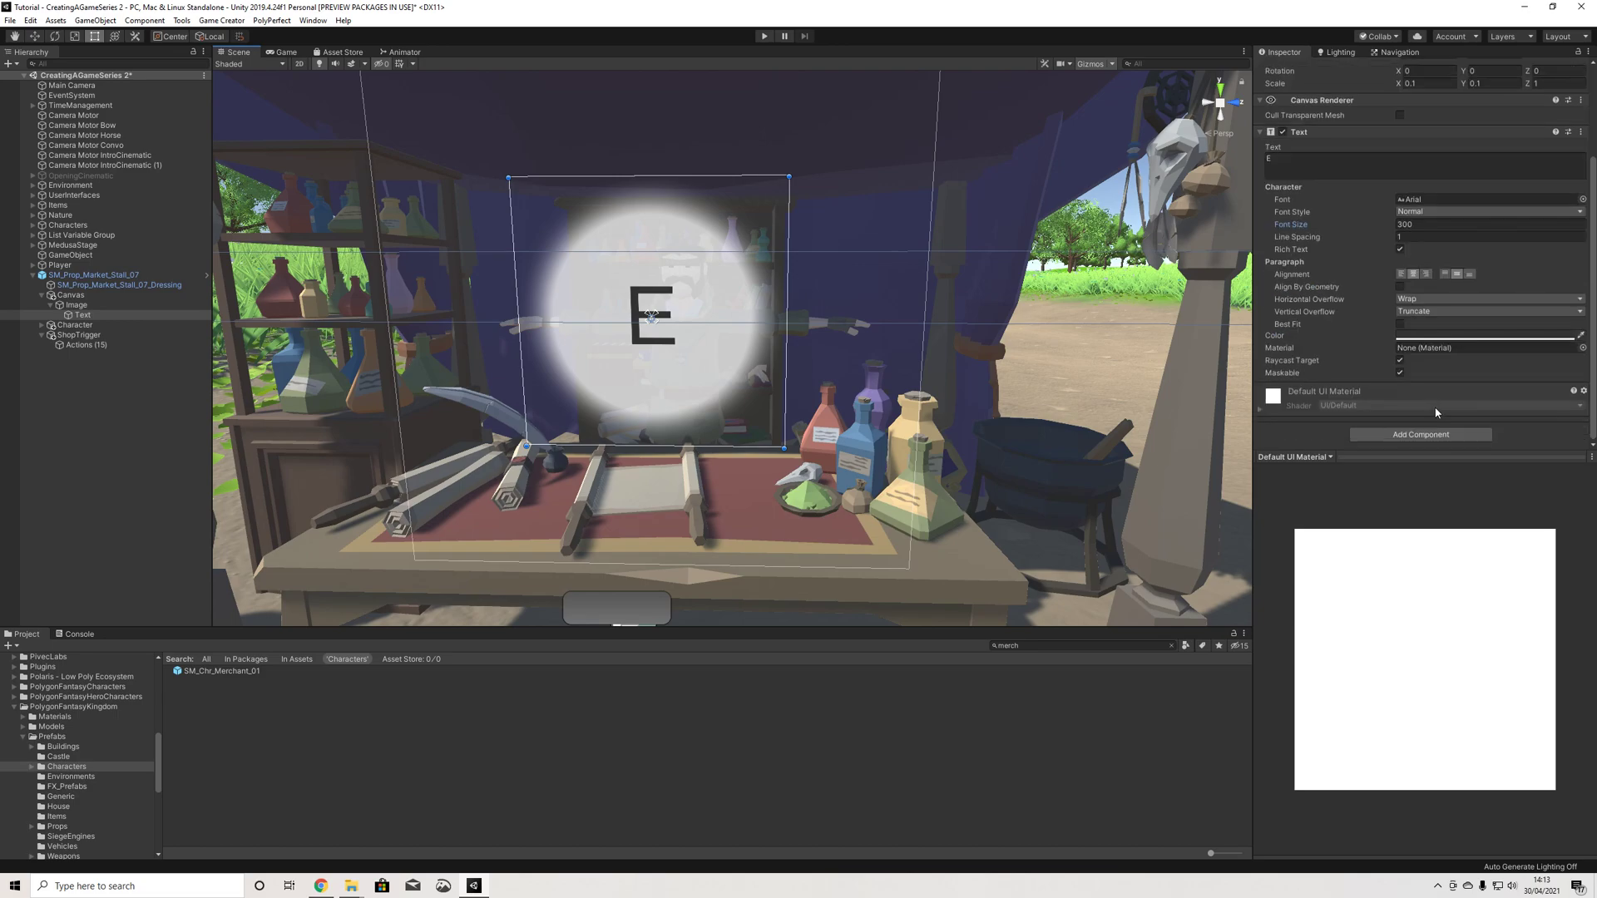
{"action": "left_click", "coordinate": [1401, 324]}
{"action": "left_click", "coordinate": [1401, 324]}
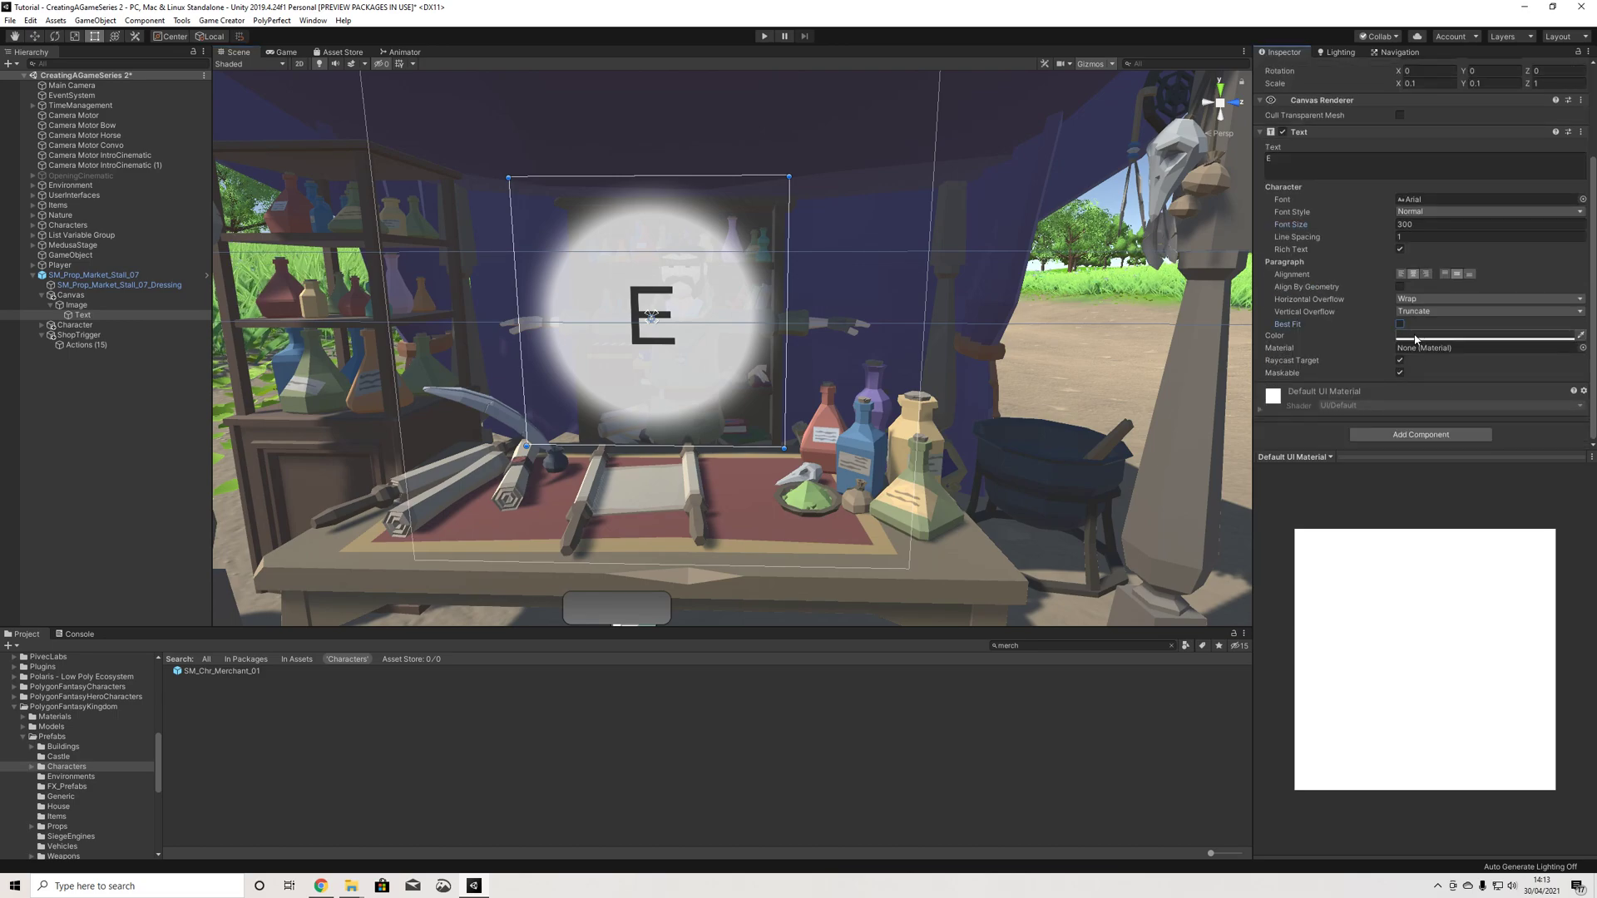
{"action": "left_click", "coordinate": [1406, 336]}
{"action": "left_click_drag", "start_coordinate": [74, 143], "coordinate": [4, 136]}
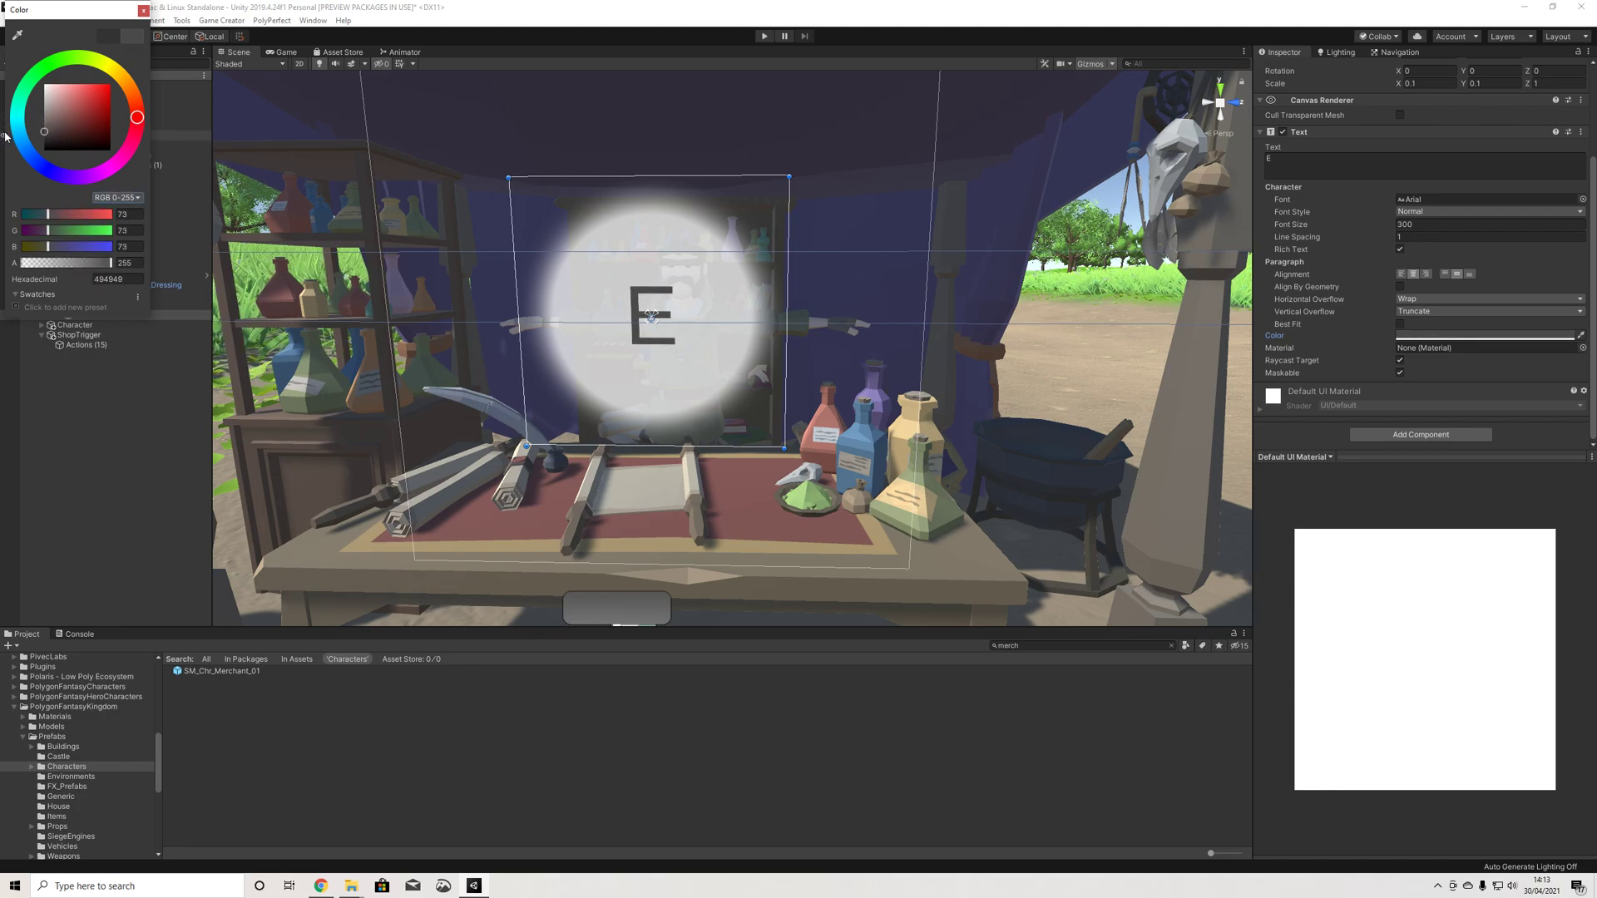
{"action": "left_click", "coordinate": [145, 12]}
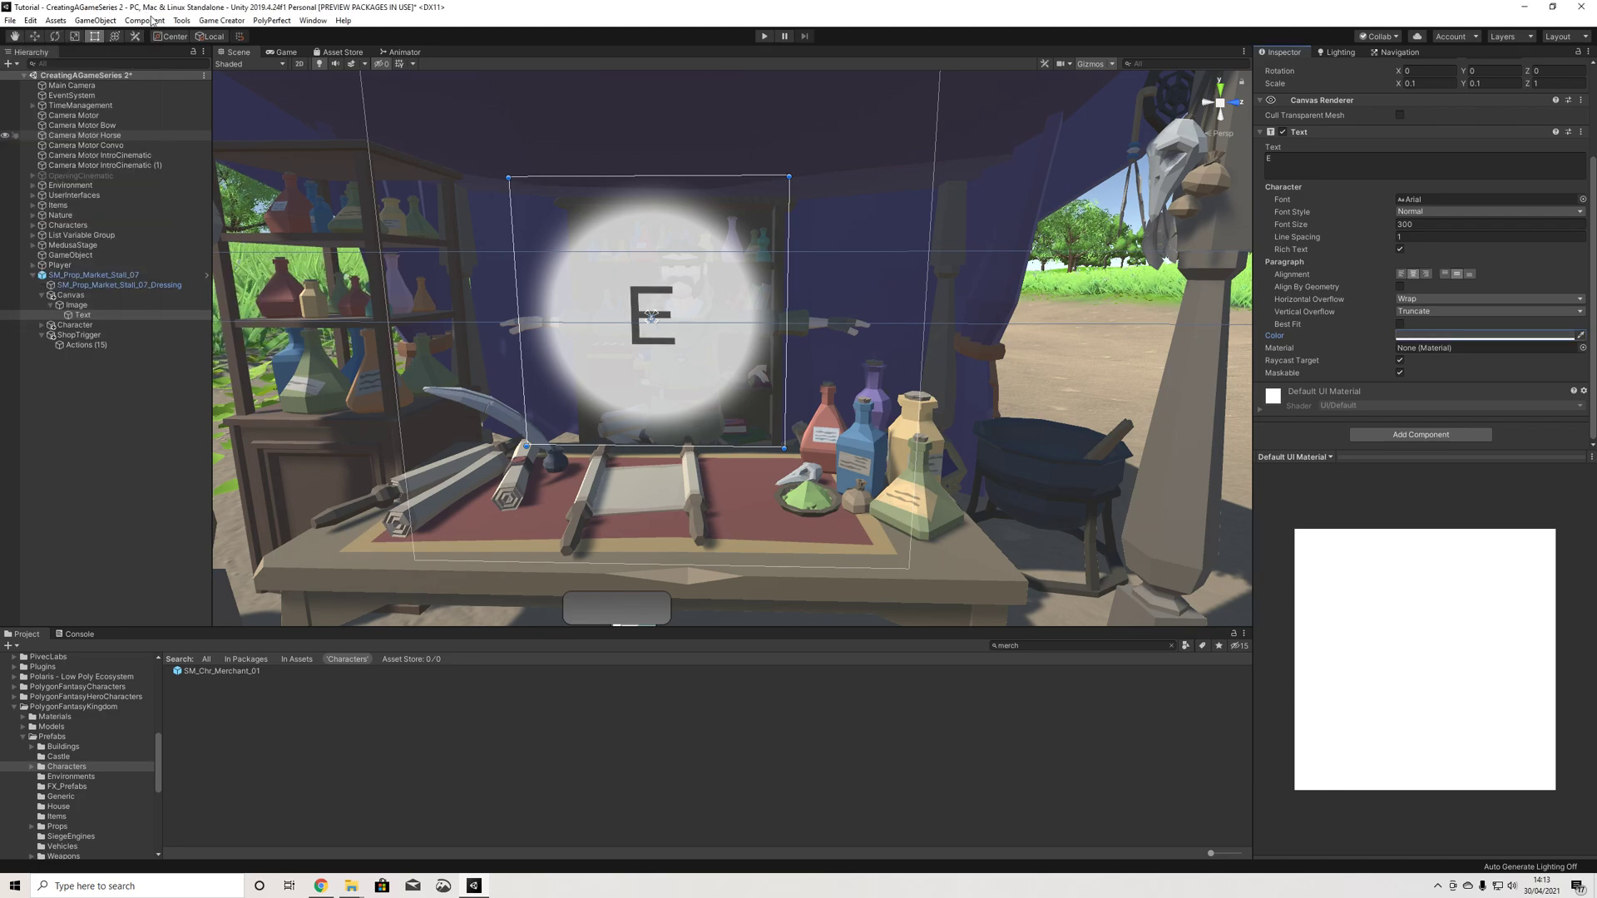
Step: Deactivate the Canvas object so the prompt starts hidden
{"action": "left_click", "coordinate": [136, 410]}
{"action": "right_click_drag", "start_coordinate": [798, 420], "coordinate": [707, 456]}
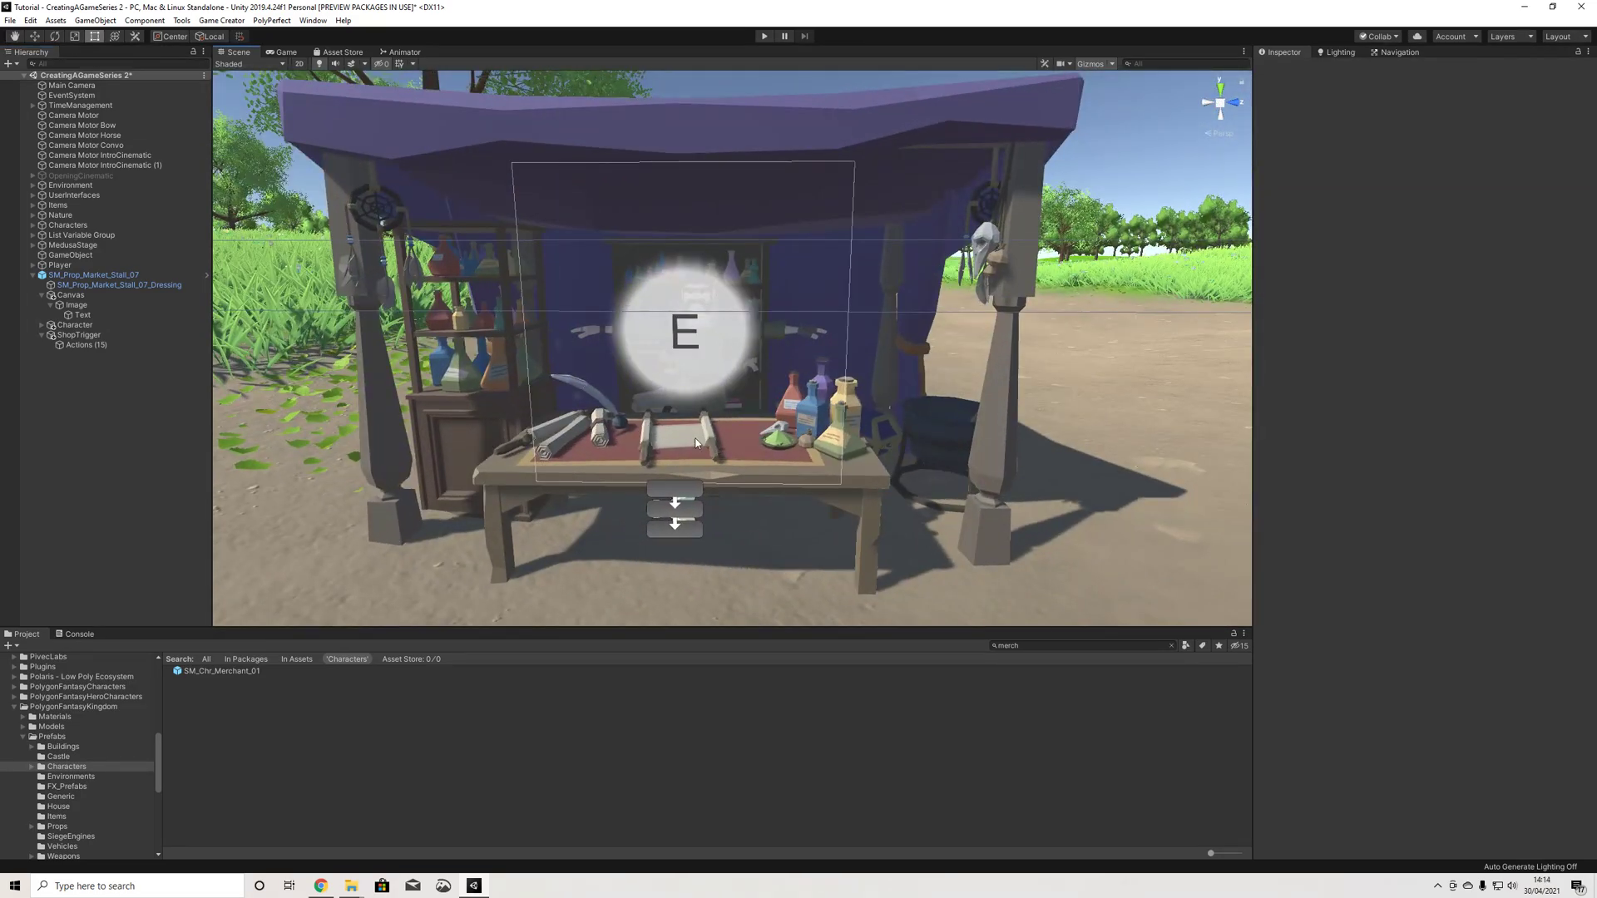
{"action": "left_click", "coordinate": [78, 297]}
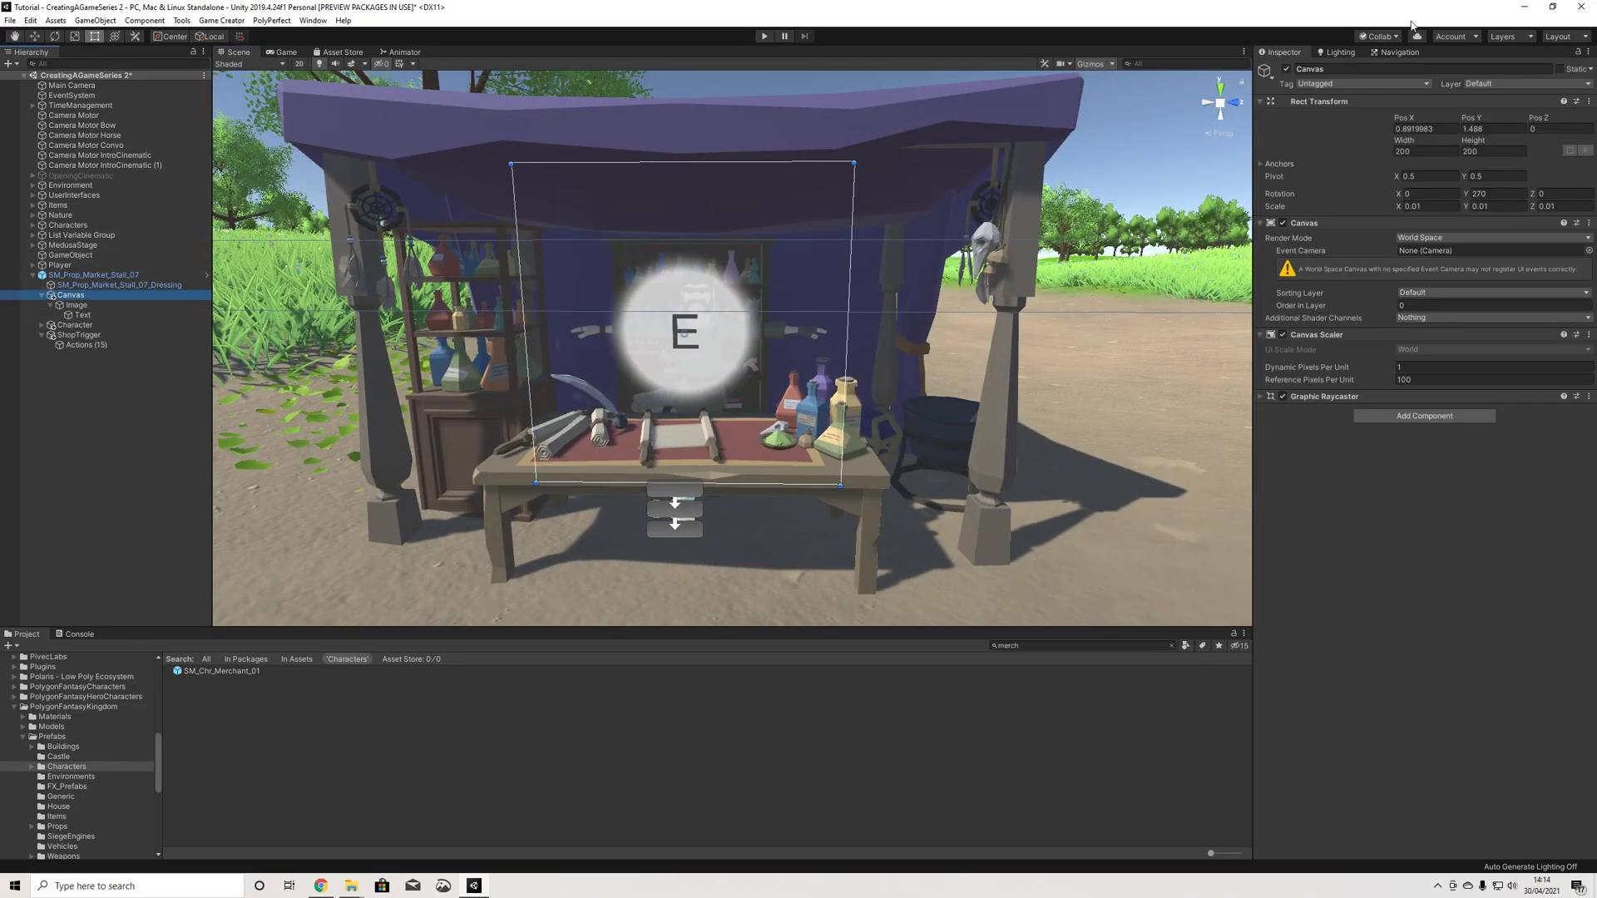
{"action": "left_click", "coordinate": [1286, 69]}
Step: Assign Actions (15) to the ShopTrigger's On Player Enter trigger and open those actions
{"action": "left_click", "coordinate": [76, 337]}
{"action": "left_click", "coordinate": [78, 344]}
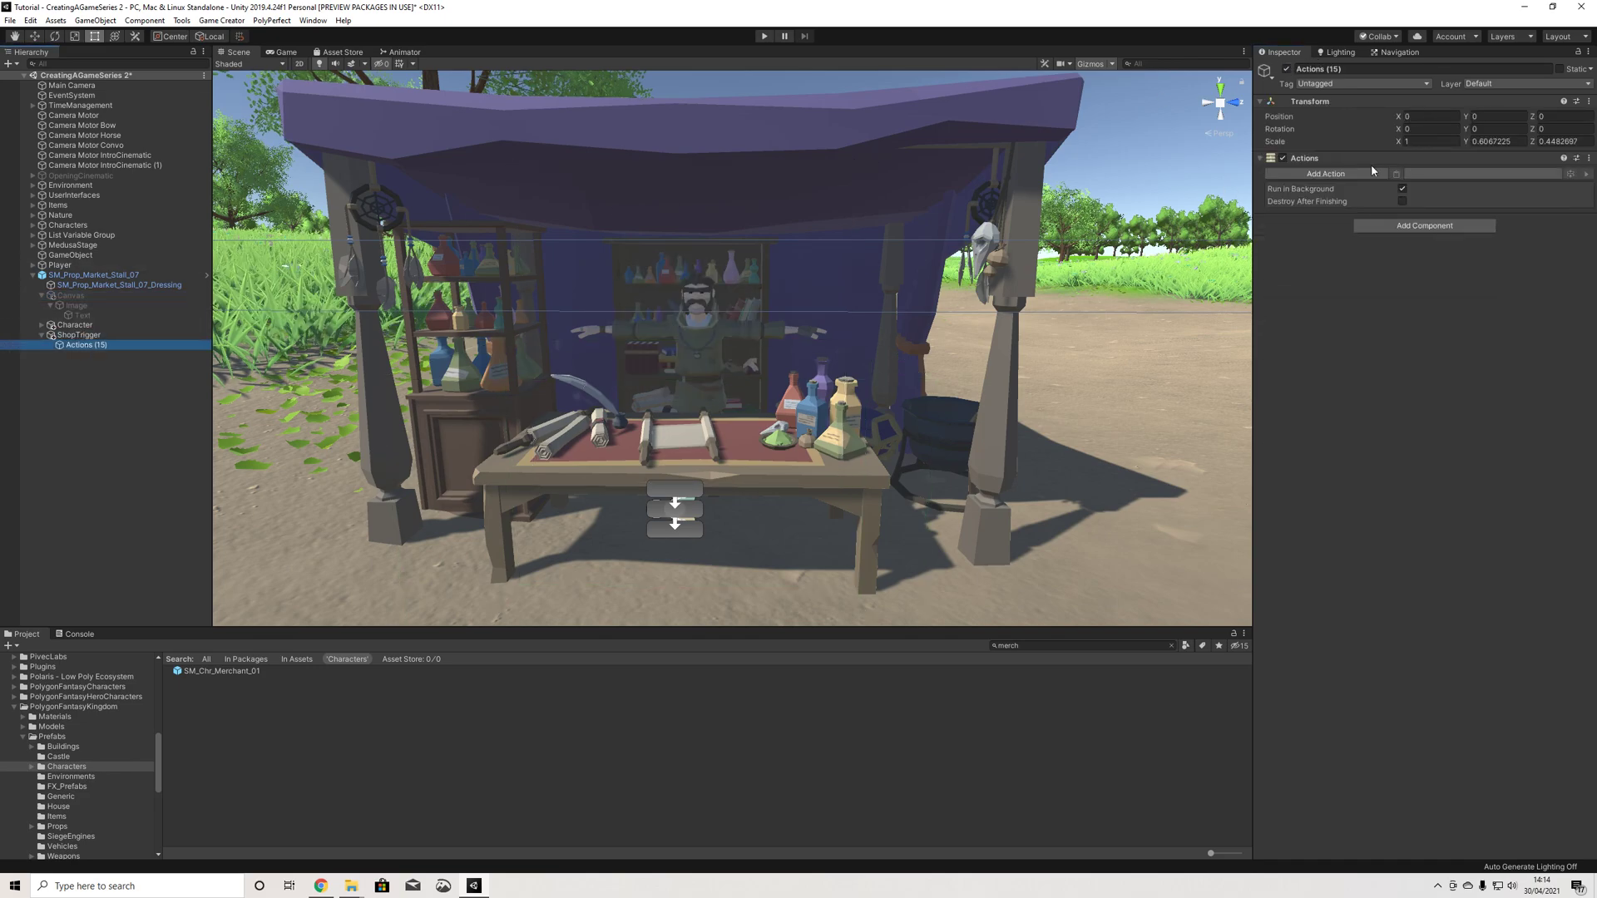
{"action": "left_click", "coordinate": [76, 335]}
{"action": "left_click_drag", "start_coordinate": [78, 344], "coordinate": [1327, 306]}
{"action": "left_click", "coordinate": [1339, 305]}
{"action": "double_click", "coordinate": [1339, 304]}
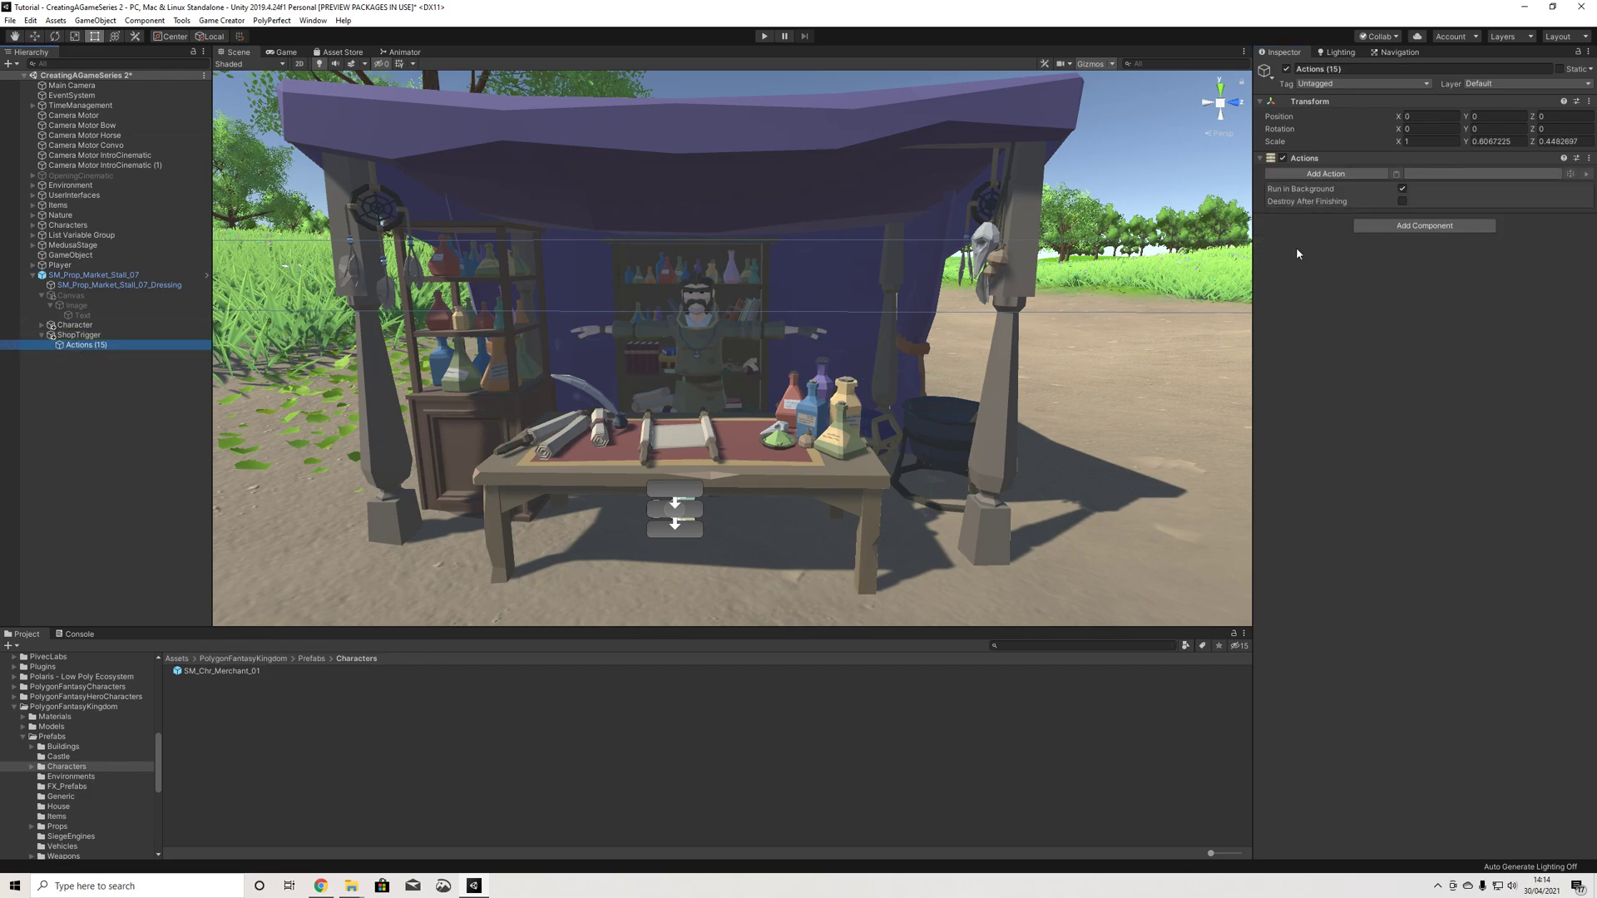
Step: Add a Set Active action to Actions (15) with the Canvas as its target and Active enabled
{"action": "left_click", "coordinate": [1329, 174]}
{"action": "type", "text": "set"}
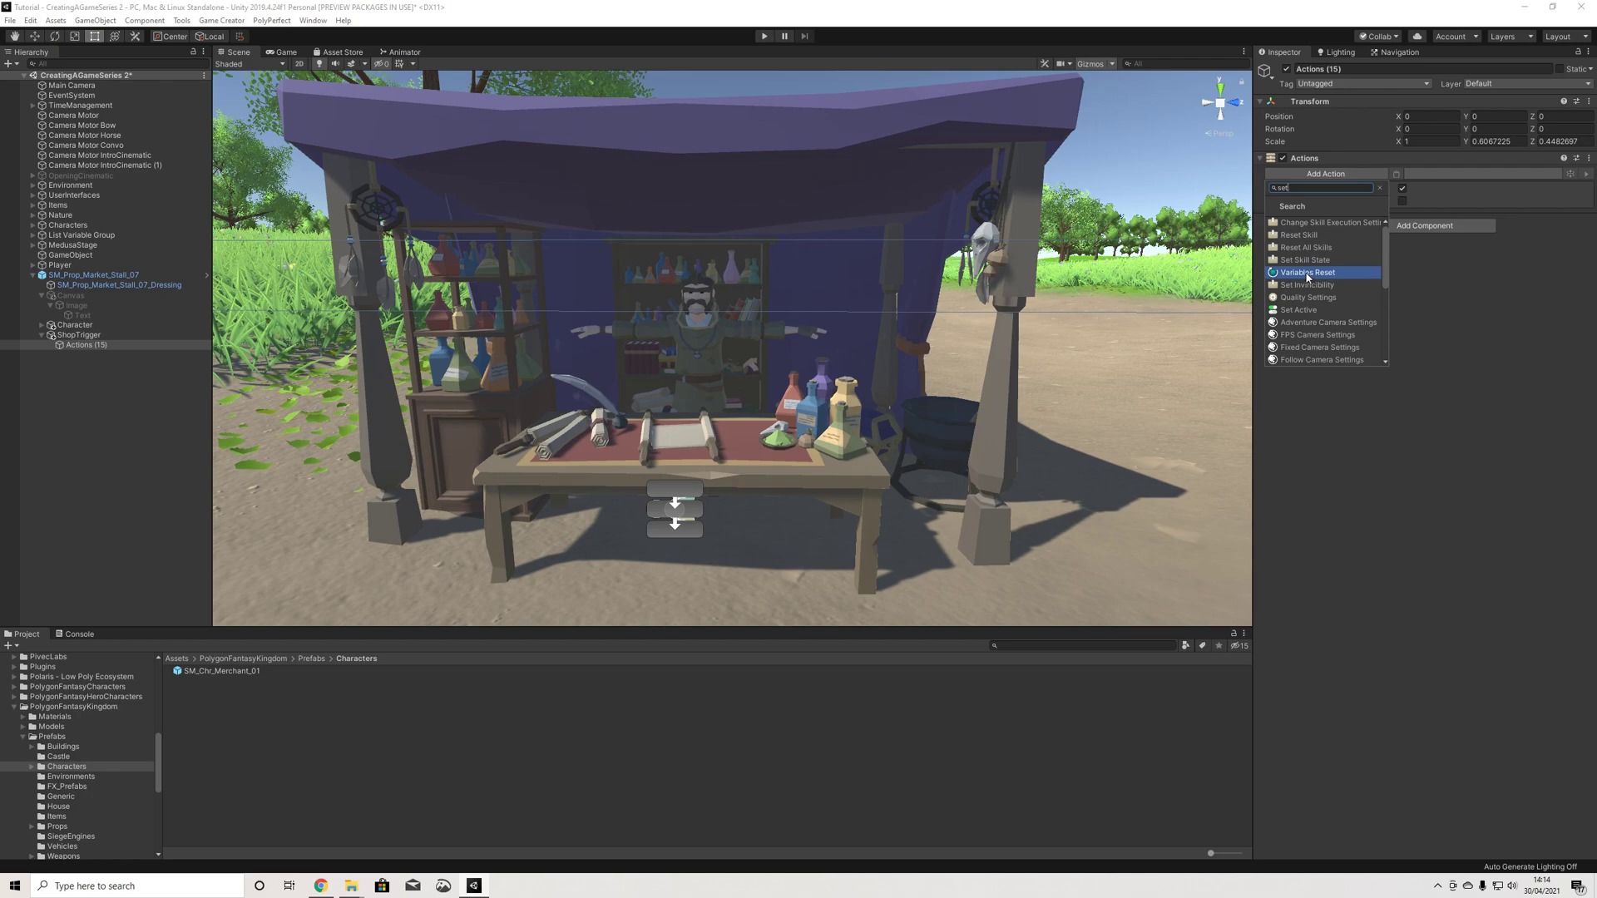
{"action": "left_click", "coordinate": [1300, 312]}
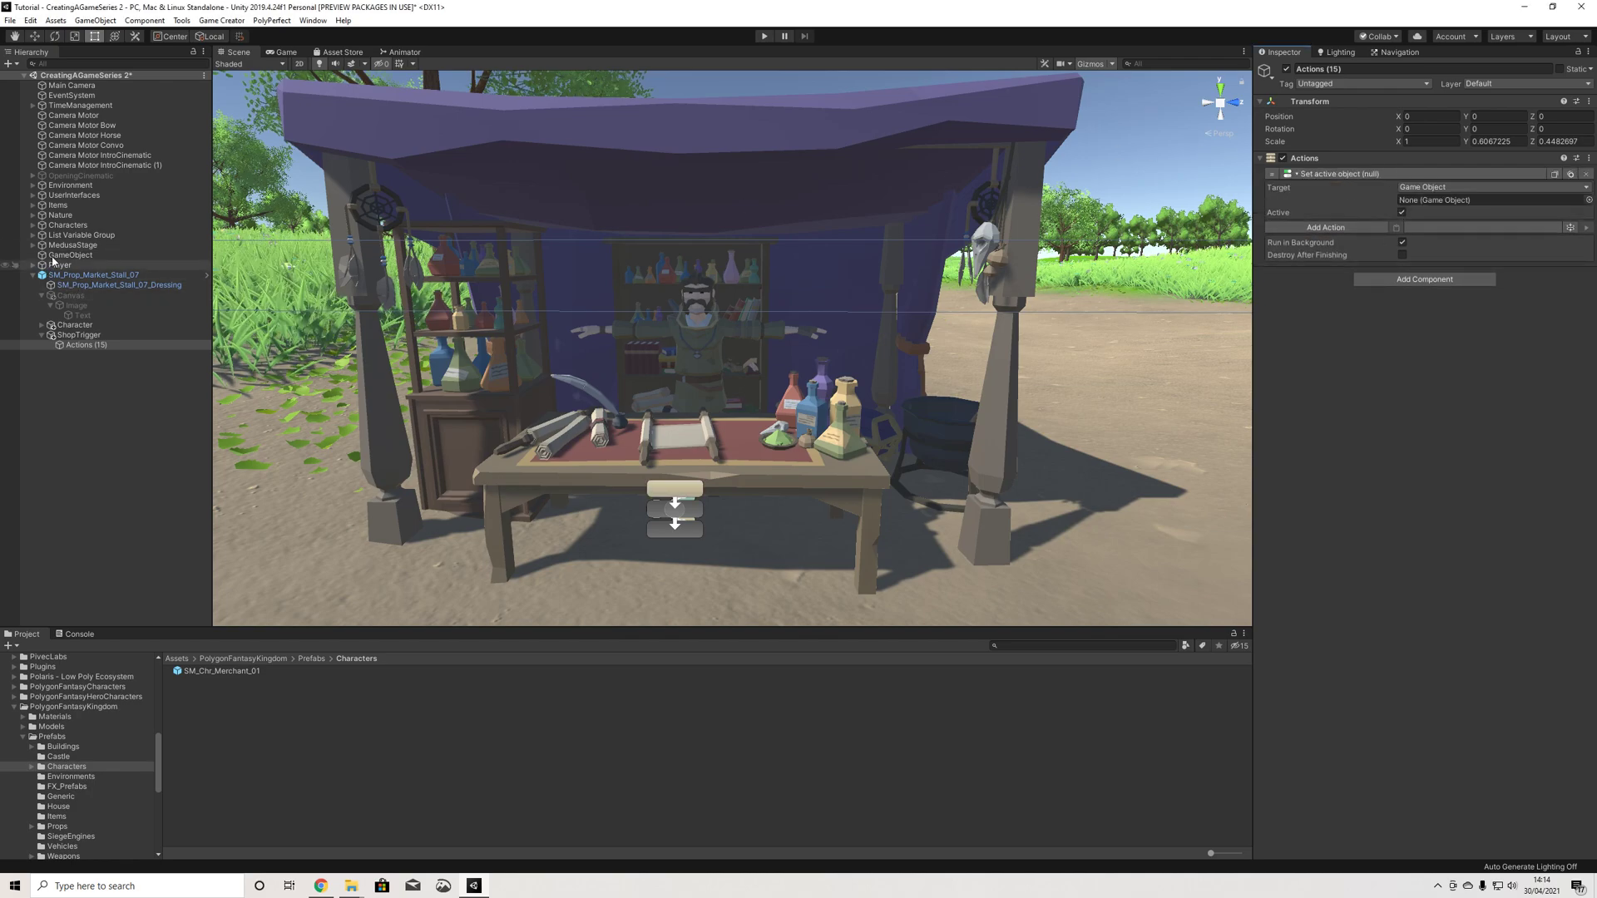
{"action": "left_click_drag", "start_coordinate": [84, 283], "coordinate": [1058, 279]}
{"action": "left_click_drag", "start_coordinate": [1457, 200], "coordinate": [1458, 200]}
Step: Duplicate Actions (15) and assign the copy, Actions (16), to the ShopTrigger's On Player Exit trigger
{"action": "left_click", "coordinate": [84, 345]}
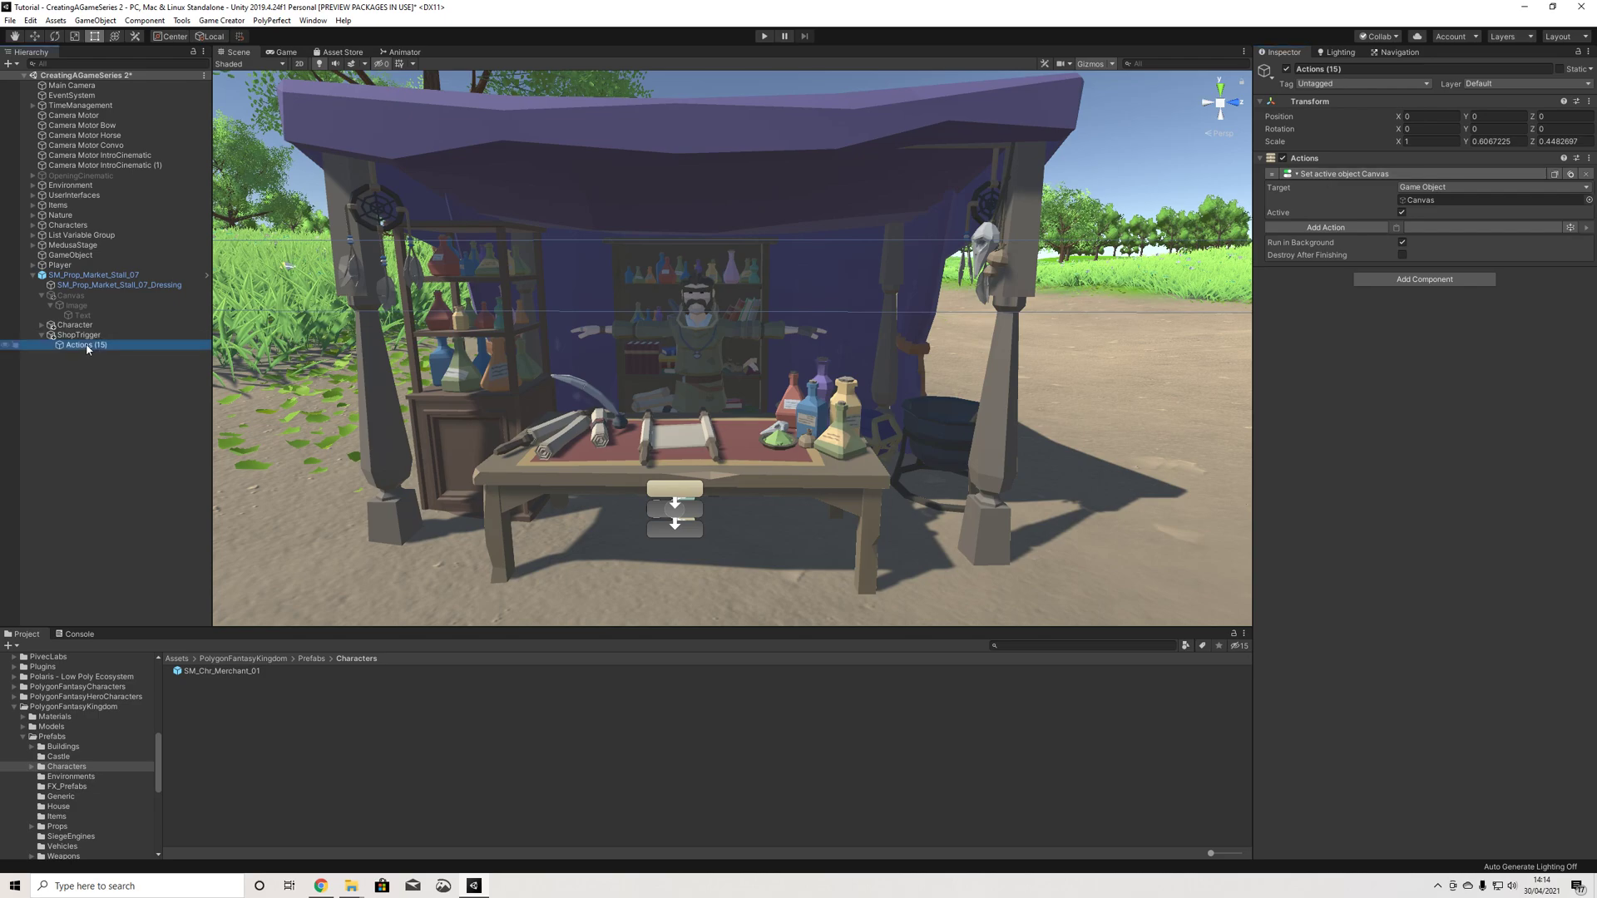
{"action": "key", "text": "ctrl+d"}
{"action": "left_click_drag", "start_coordinate": [79, 334], "coordinate": [1272, 371]}
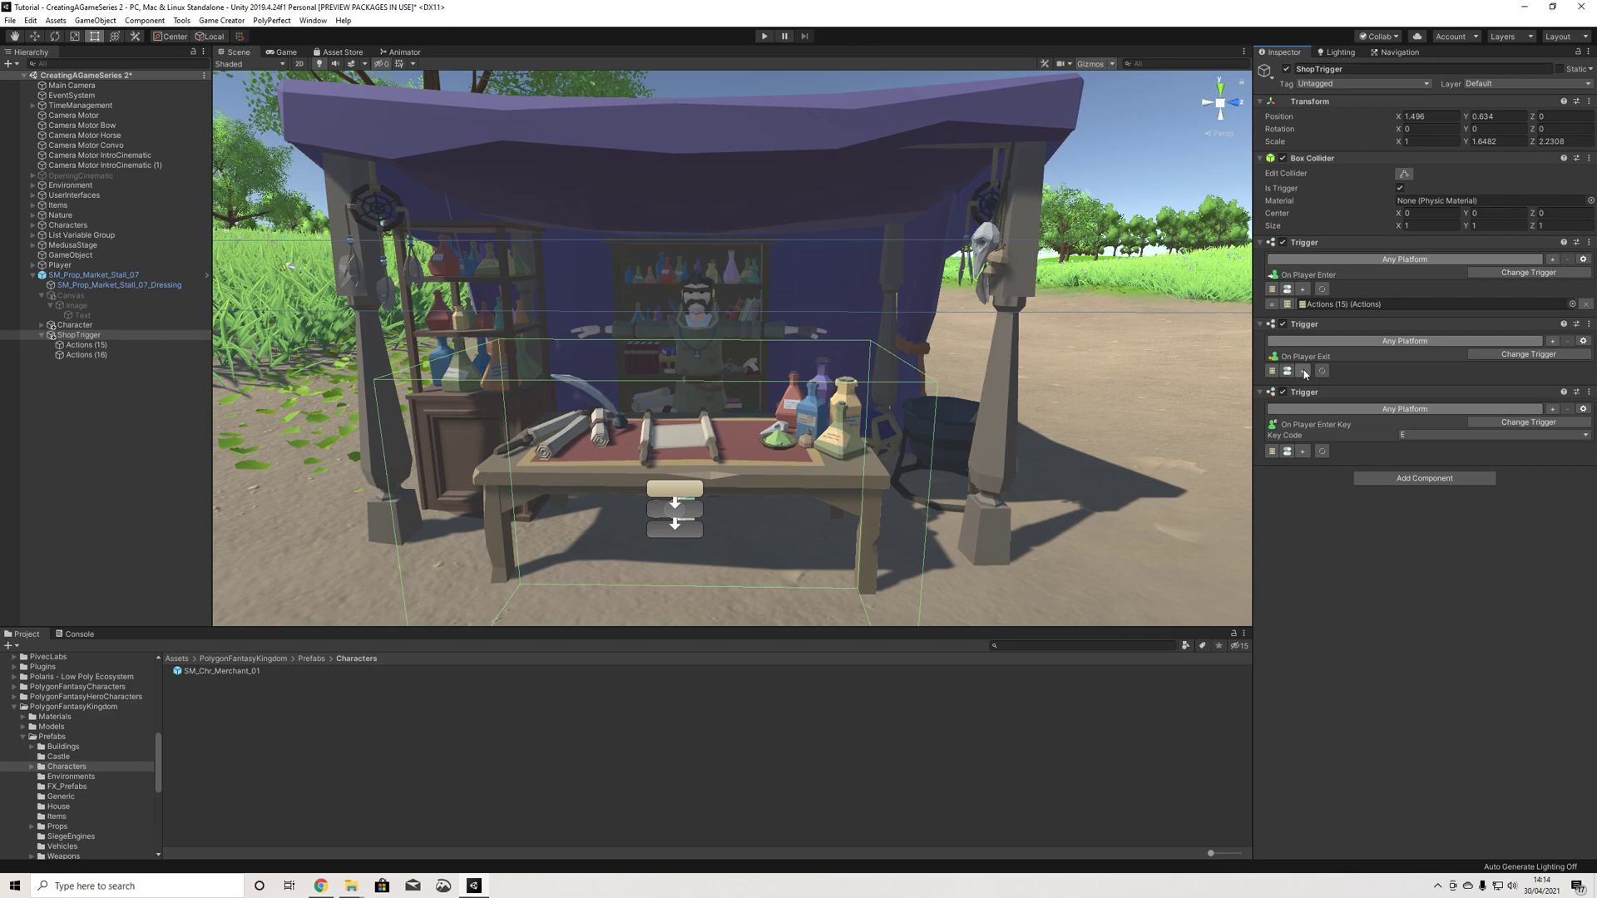
{"action": "left_click", "coordinate": [1303, 372]}
{"action": "left_click_drag", "start_coordinate": [83, 354], "coordinate": [1414, 386]}
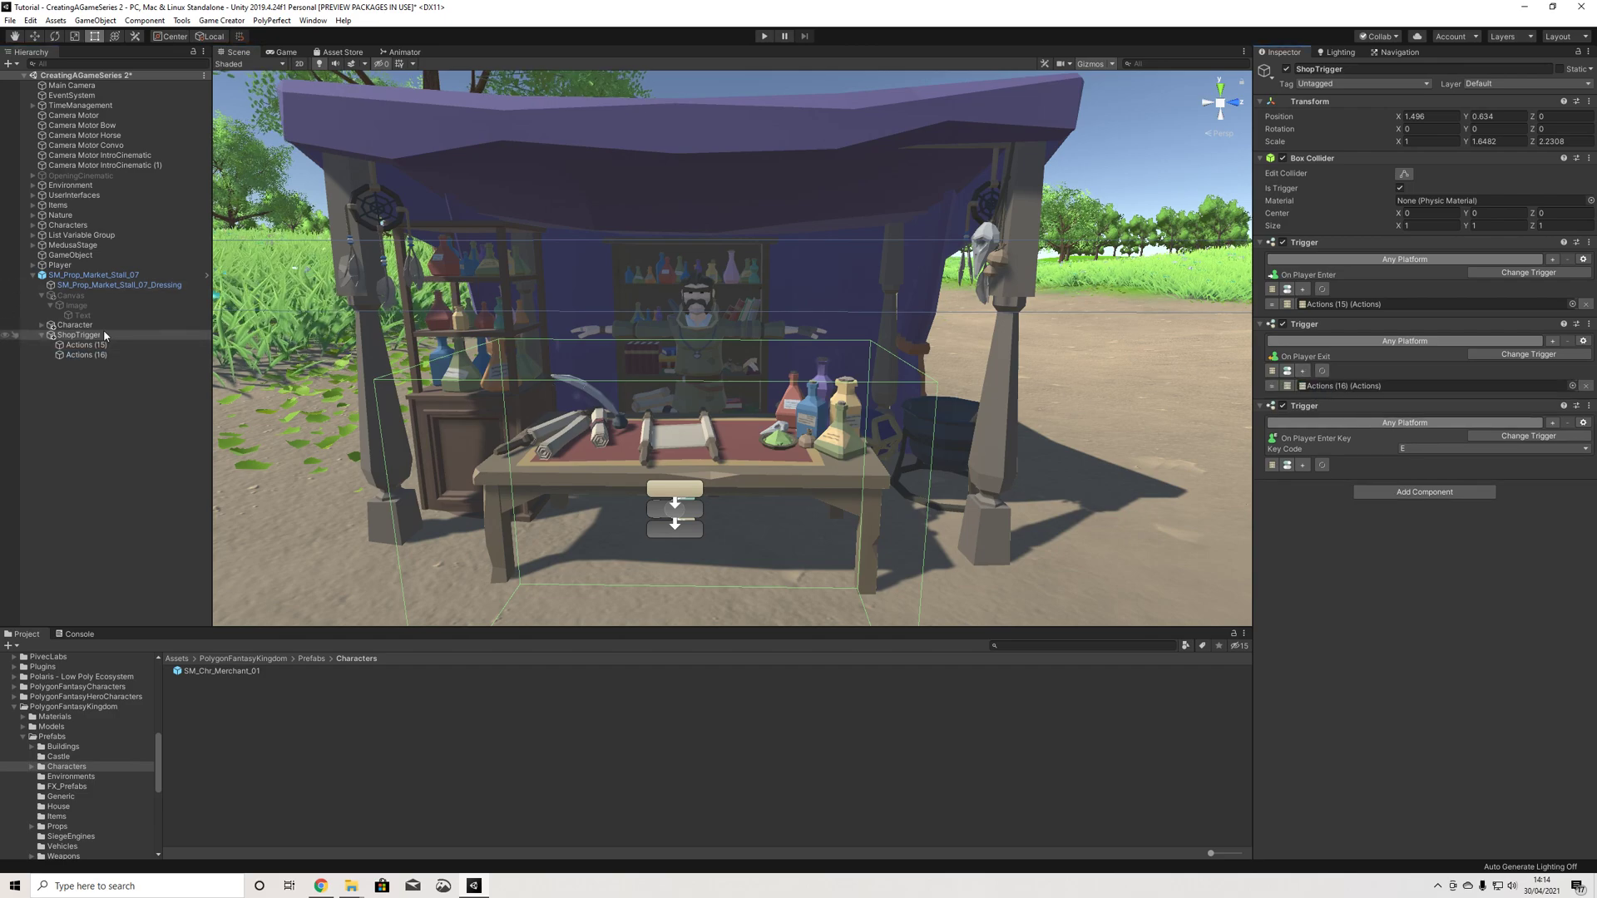
Step: Turn off Active for the Canvas in Actions (16), and reselect the ShopTrigger
{"action": "left_click", "coordinate": [83, 354]}
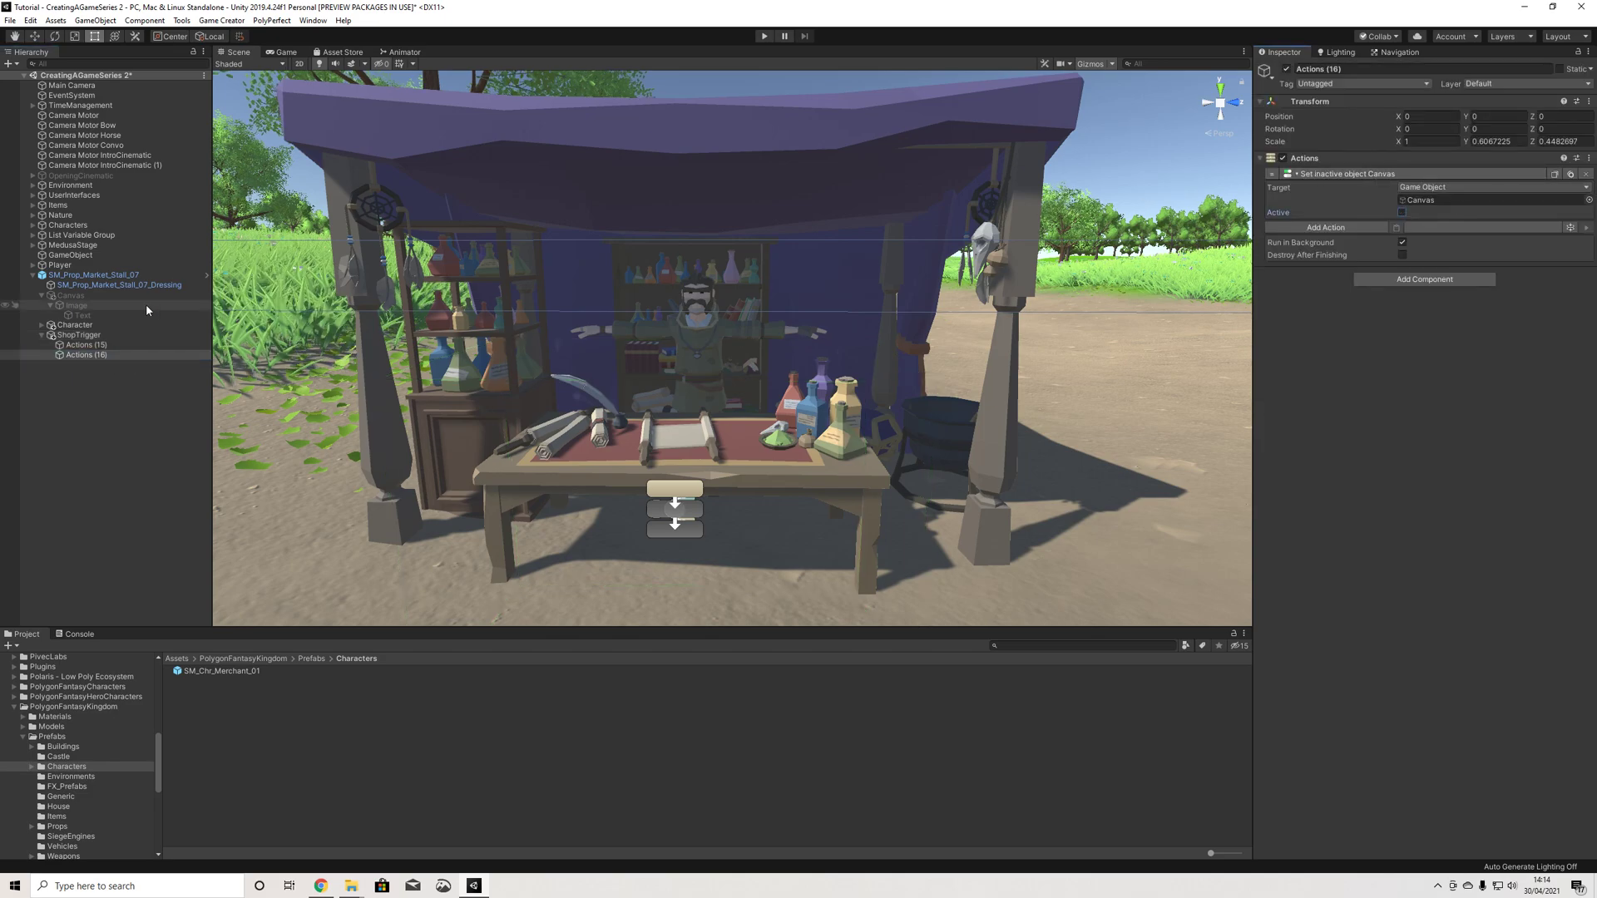
{"action": "left_click", "coordinate": [77, 335]}
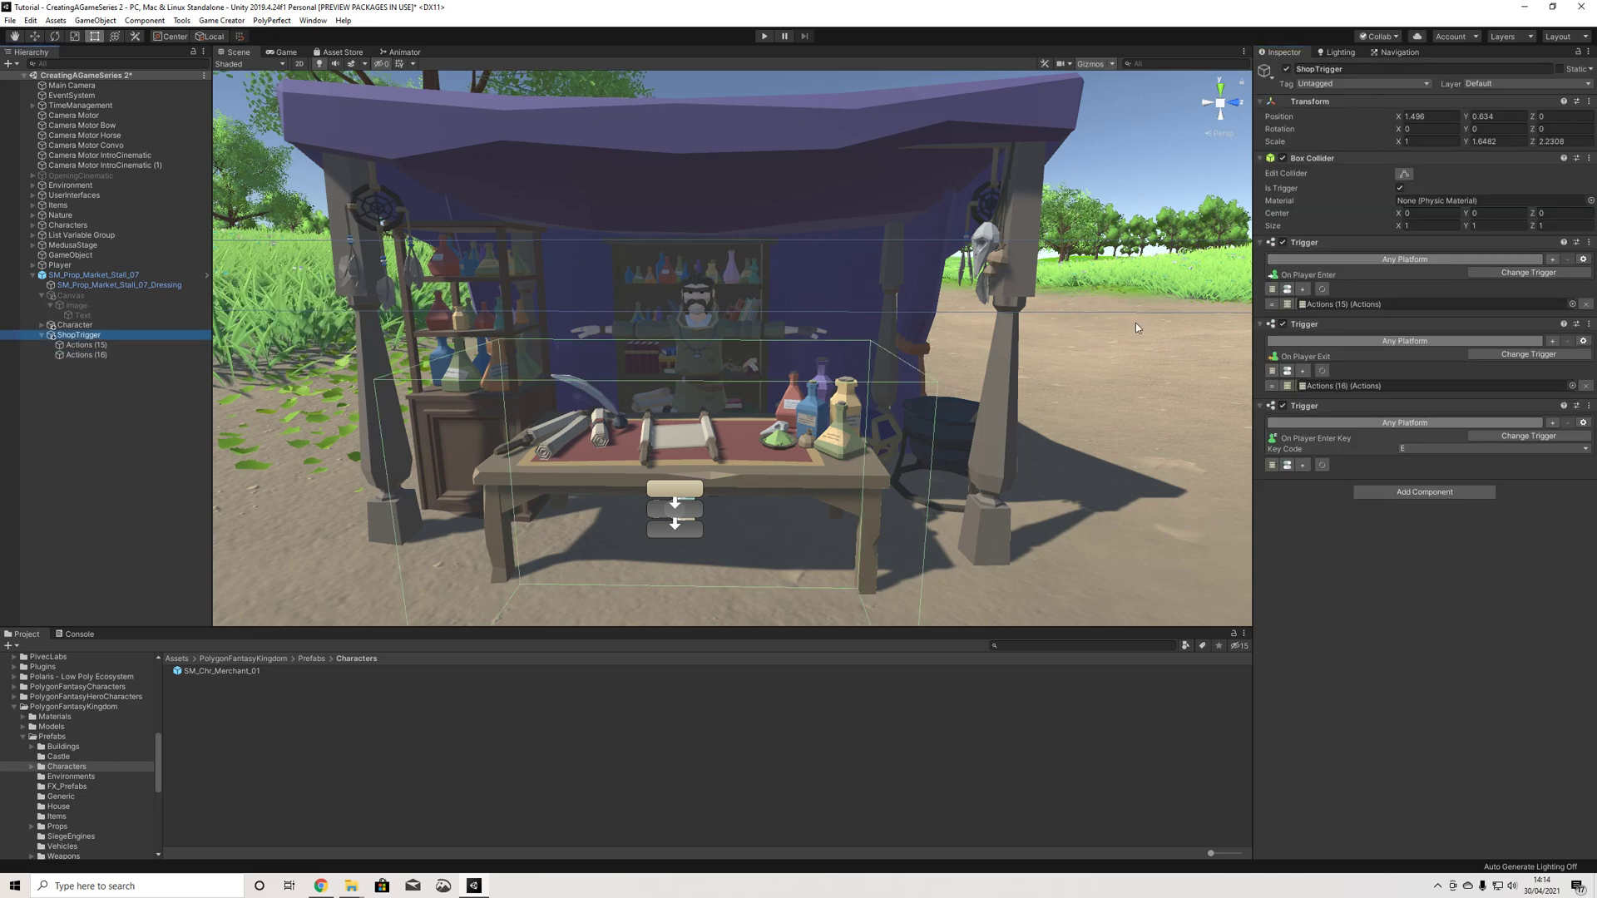
Step: Save the scene and start play mode to test the stall prompt
{"action": "left_click", "coordinate": [13, 23]}
{"action": "left_click", "coordinate": [38, 68]}
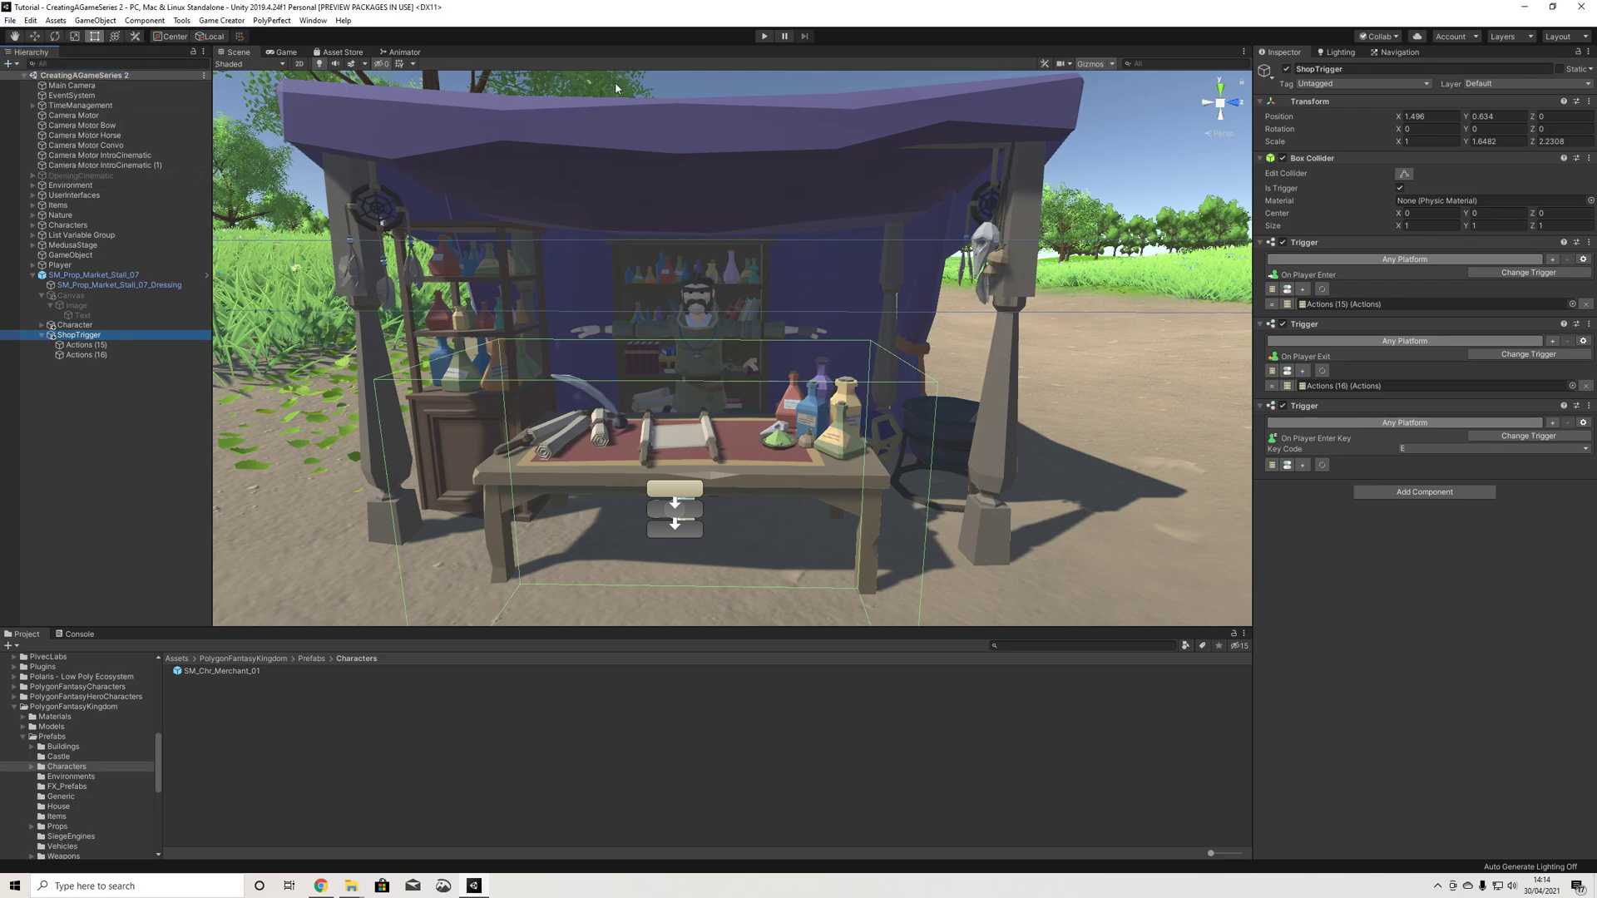
{"action": "left_click", "coordinate": [765, 37]}
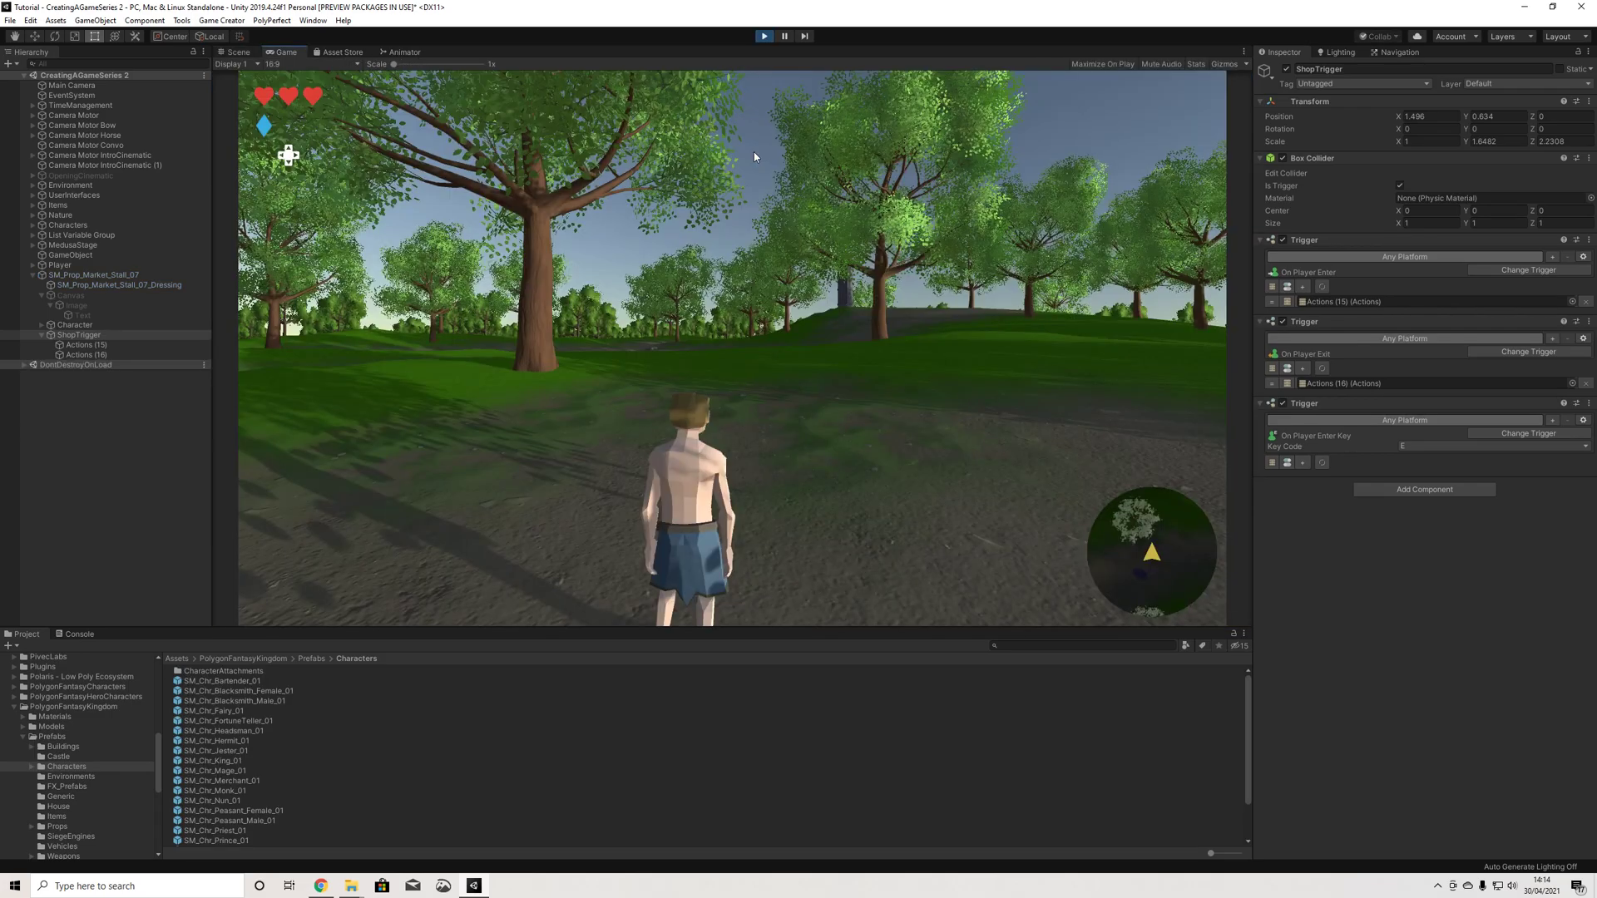
Step: Walk the player to the market stall and view the "E" prompt up close and from farther away
{"action": "key", "text": "d"}
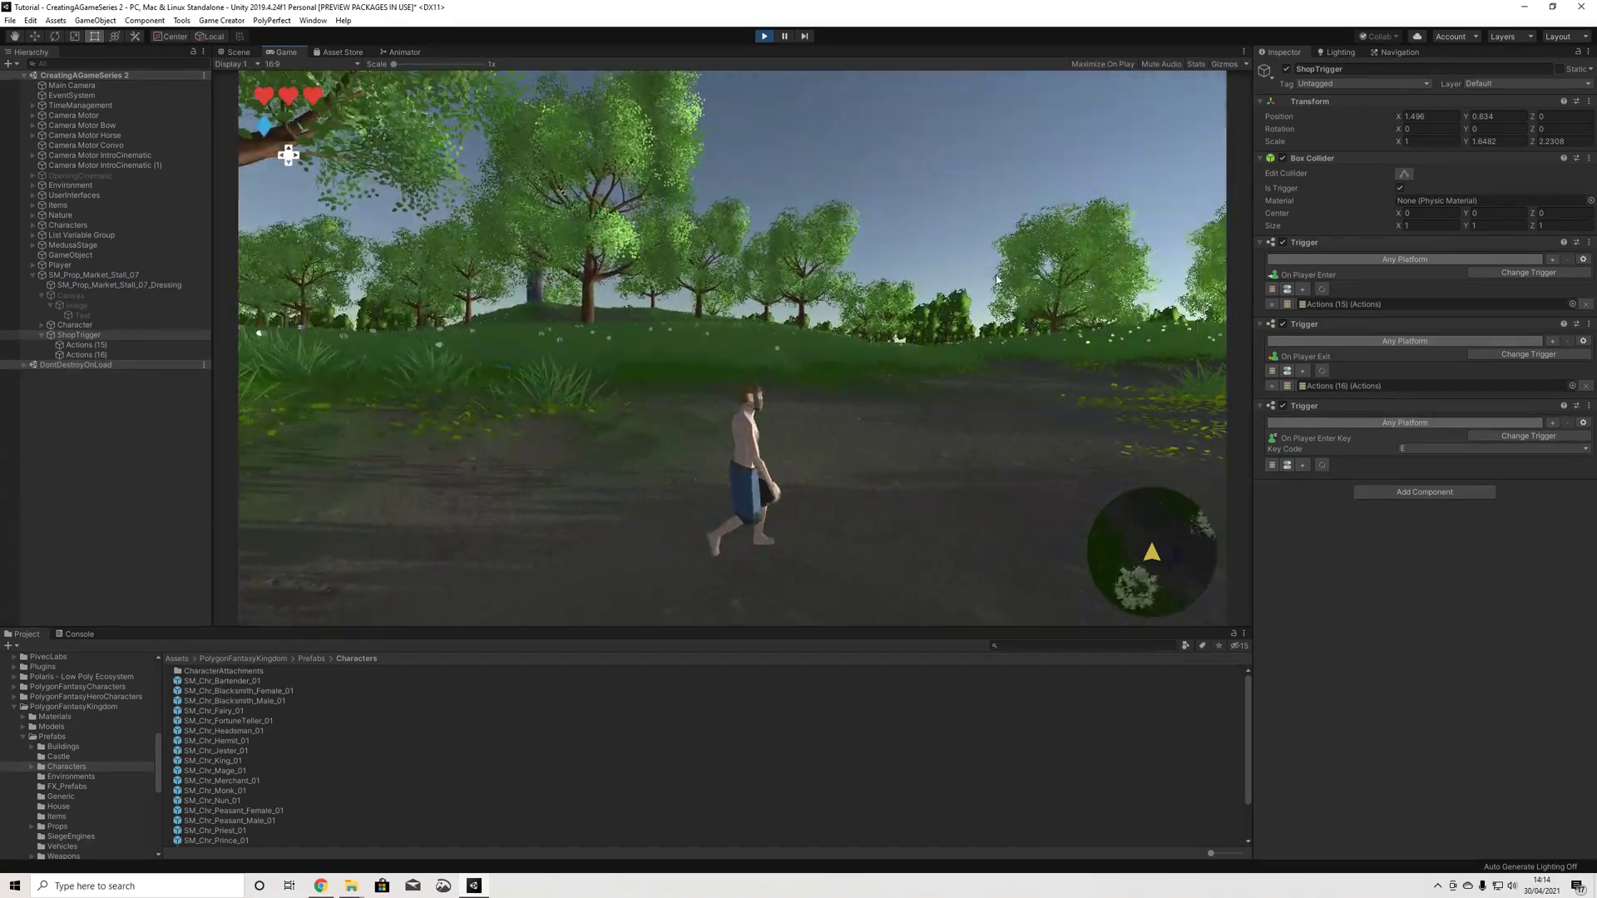
{"action": "key", "text": "w"}
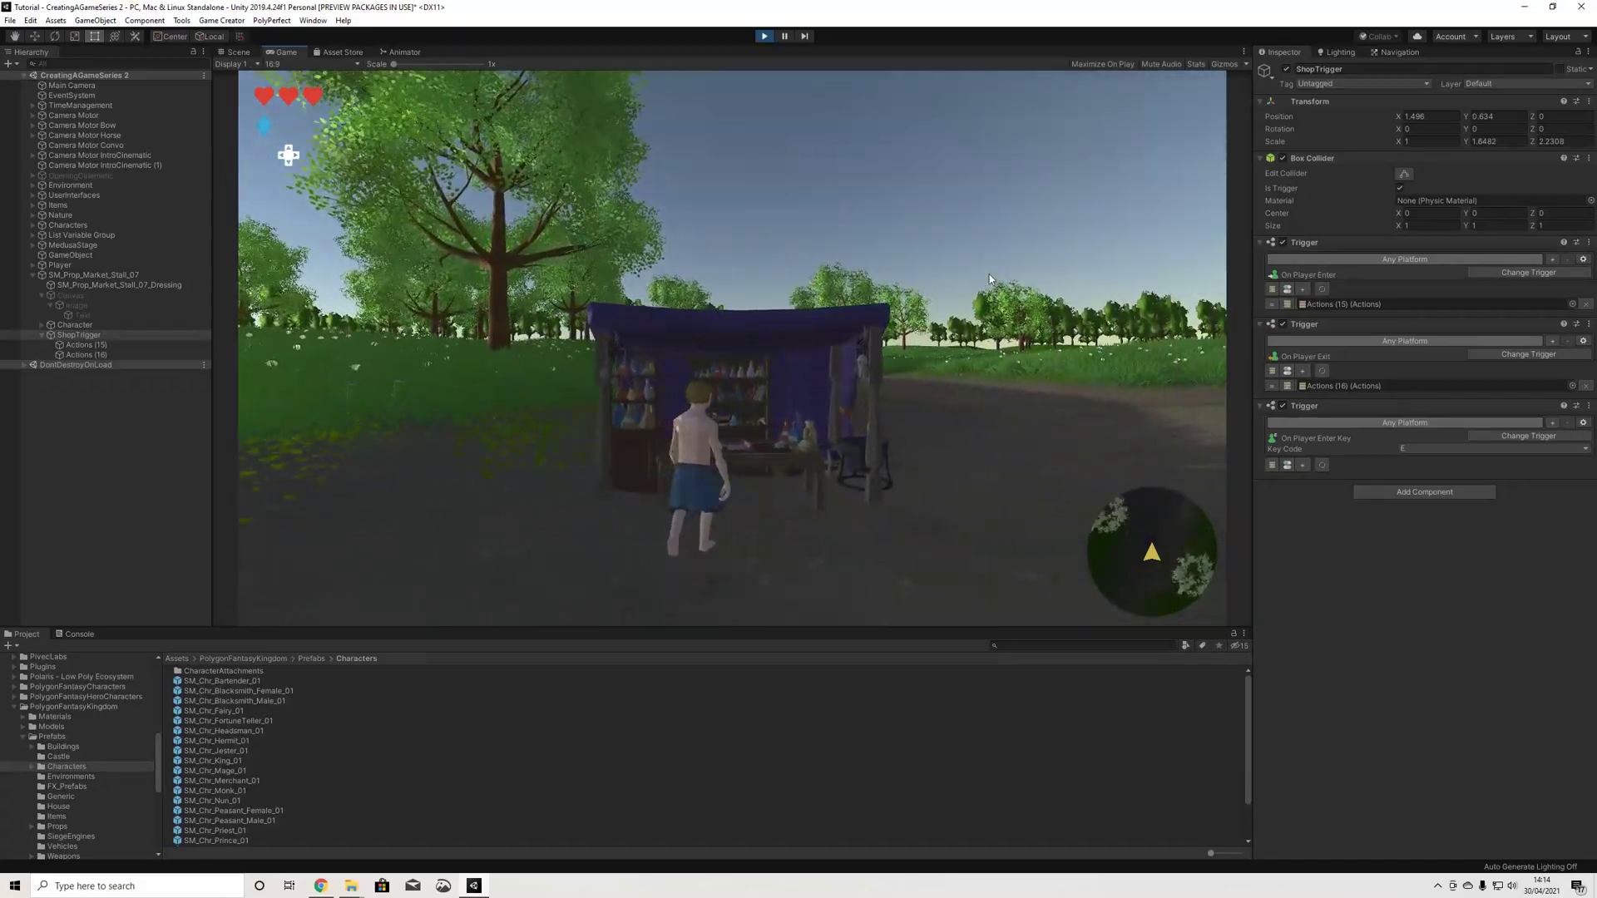
{"action": "scroll", "coordinate": [975, 275], "scroll_direction": "up", "scroll_amount": 5}
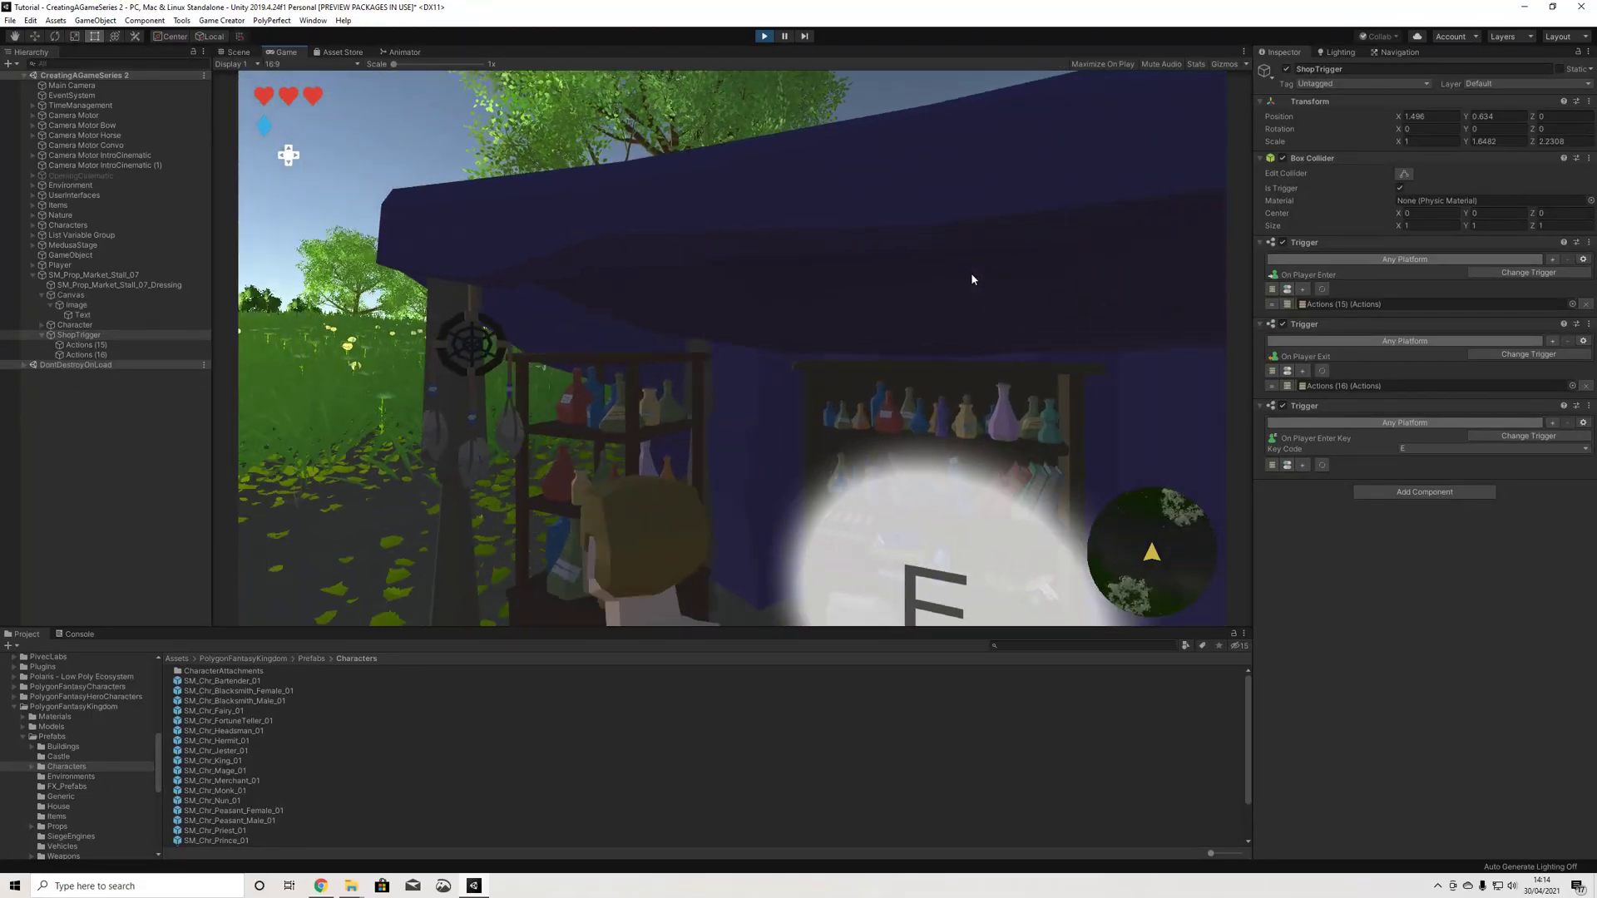
{"action": "scroll", "coordinate": [971, 274], "scroll_direction": "down", "scroll_amount": 5}
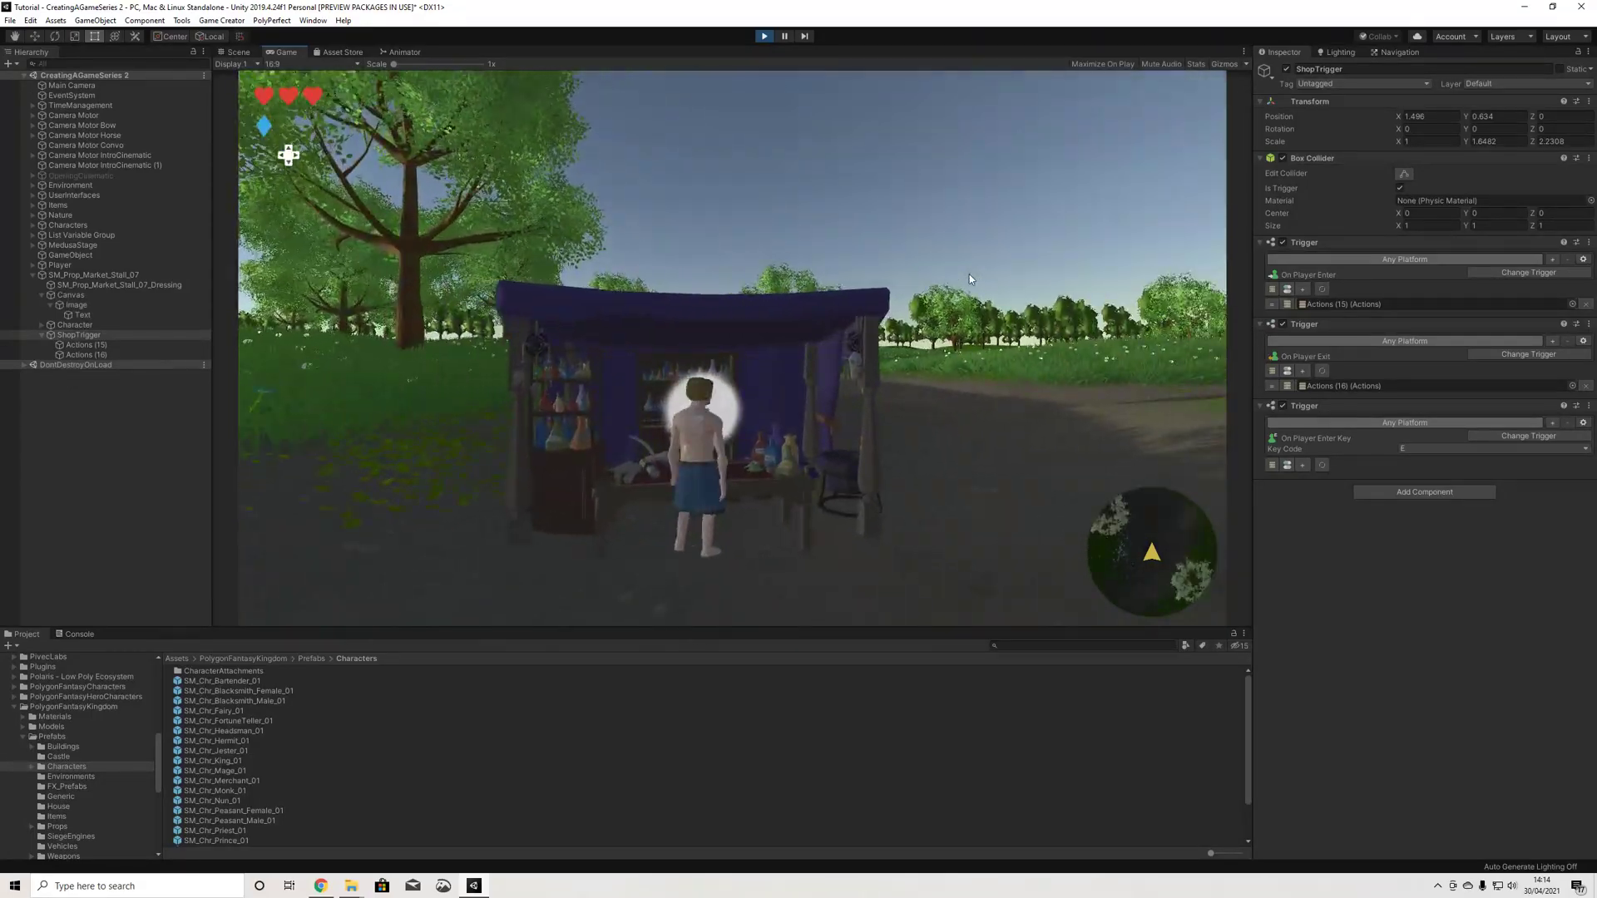
{"action": "scroll", "coordinate": [970, 274], "scroll_direction": "up", "scroll_amount": 2}
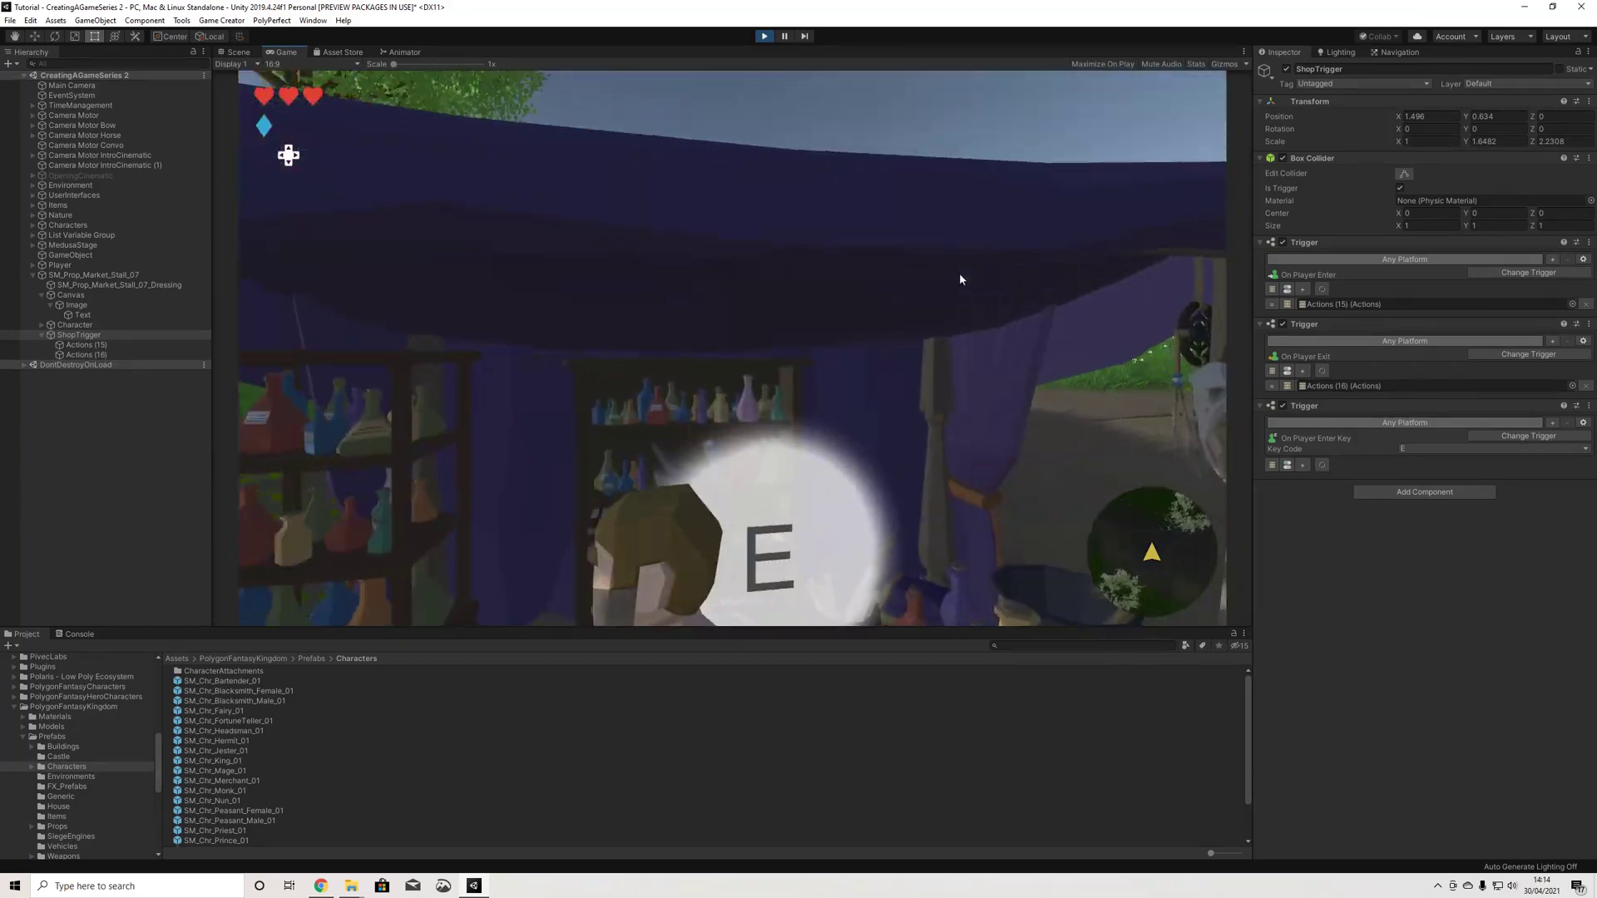
Step: Walk the player out of and back into the stall's trigger area to test the "E" prompt hiding and showing
{"action": "key", "text": "s"}
{"action": "key", "text": "w"}
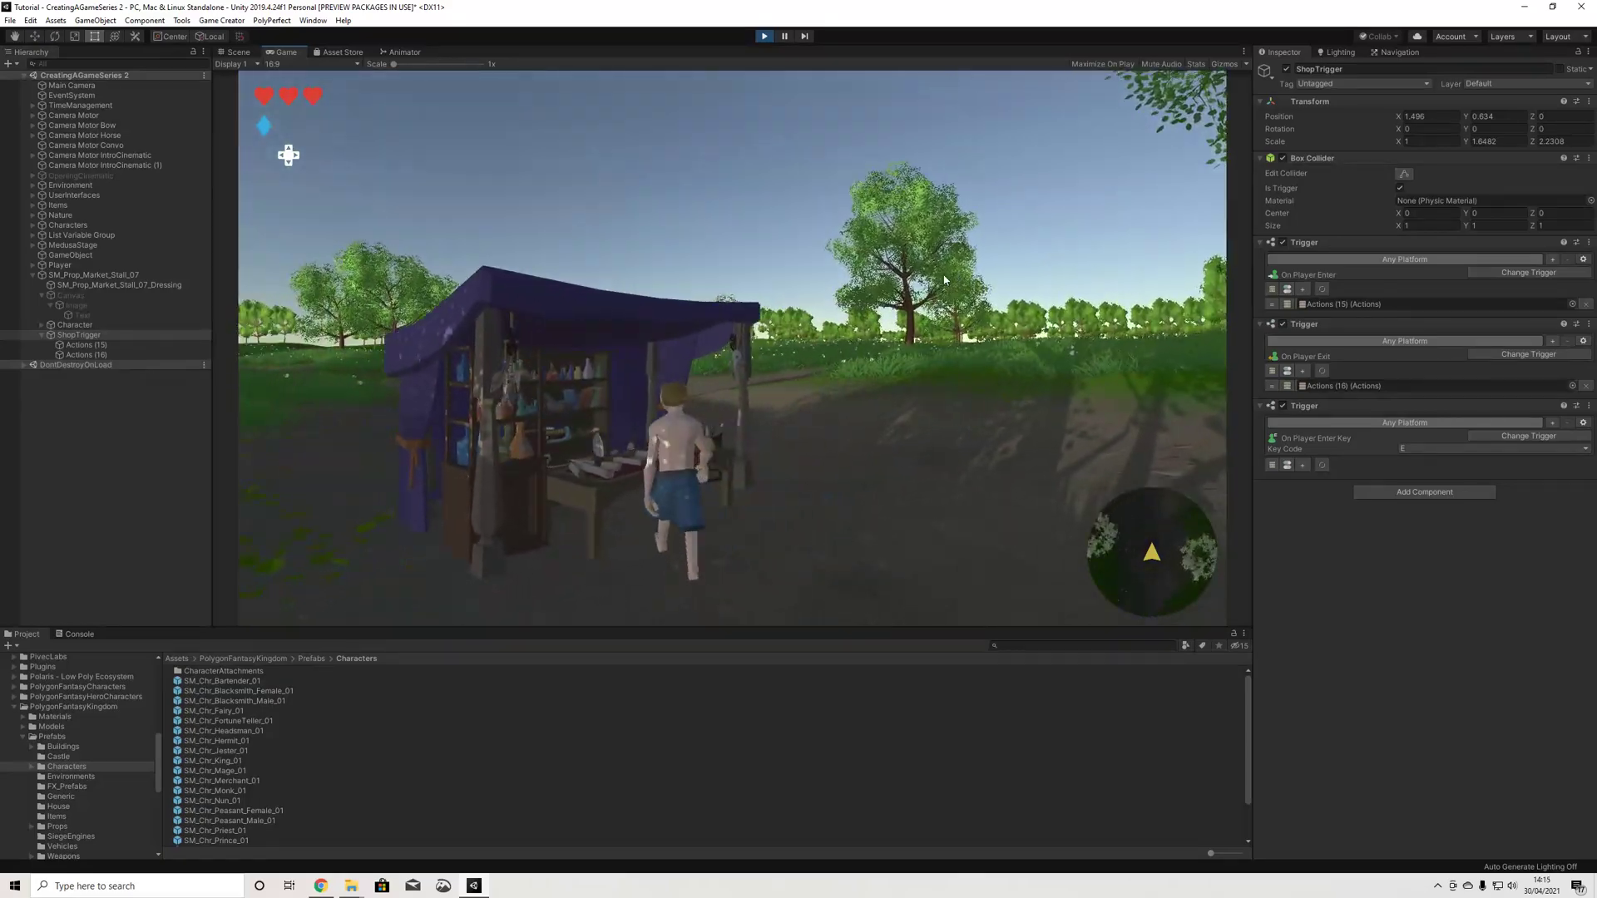
{"action": "key", "text": "d"}
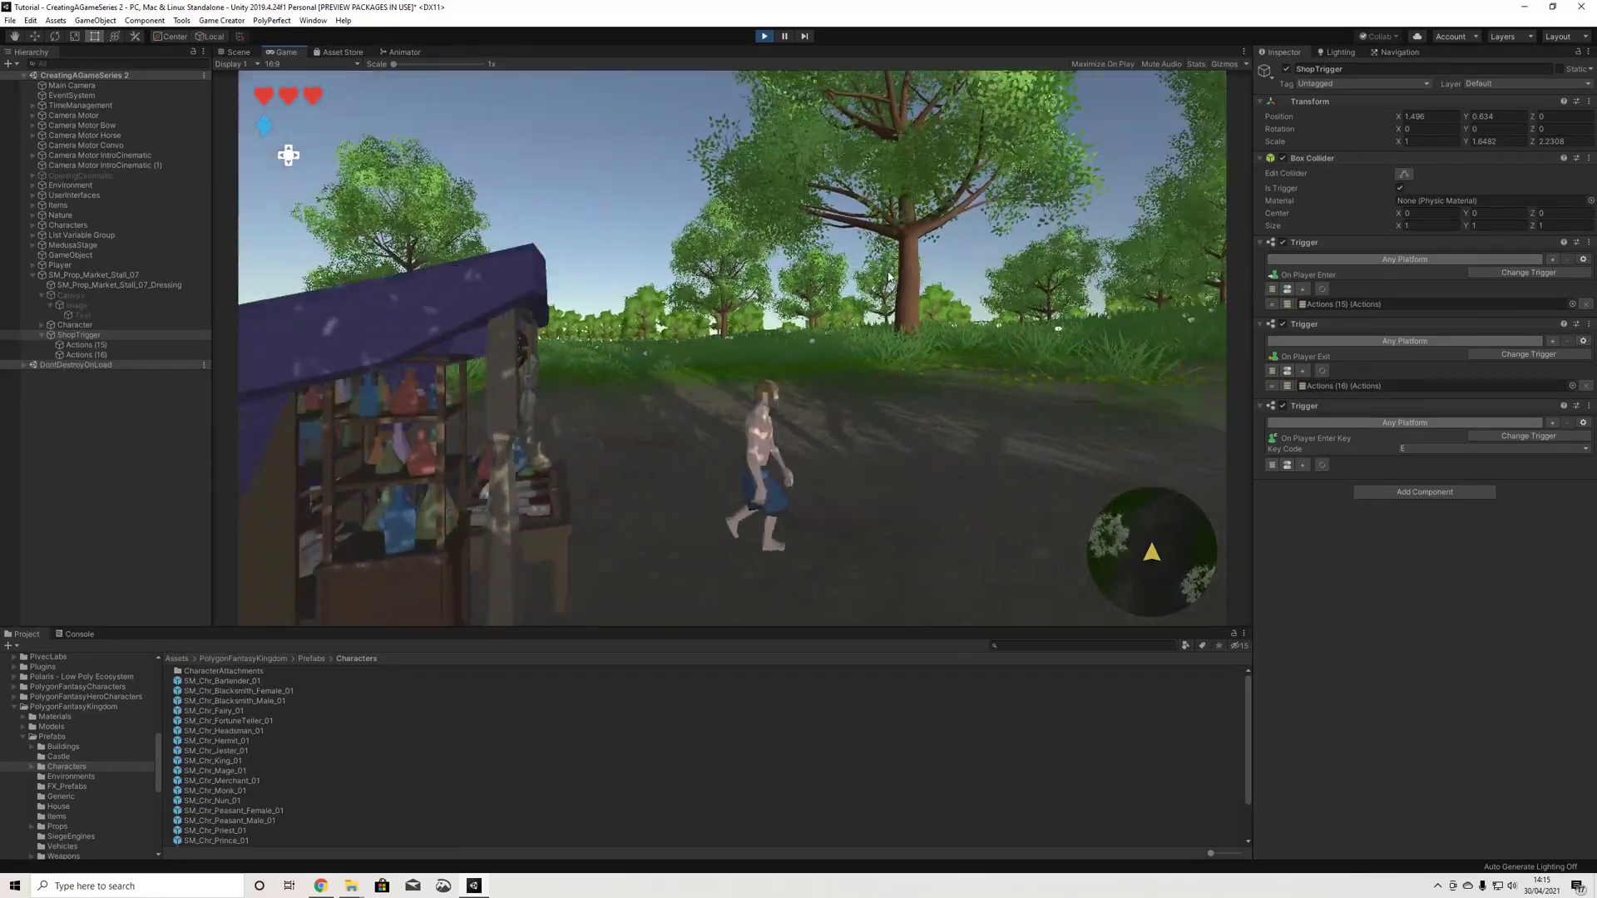
{"action": "key", "text": "a"}
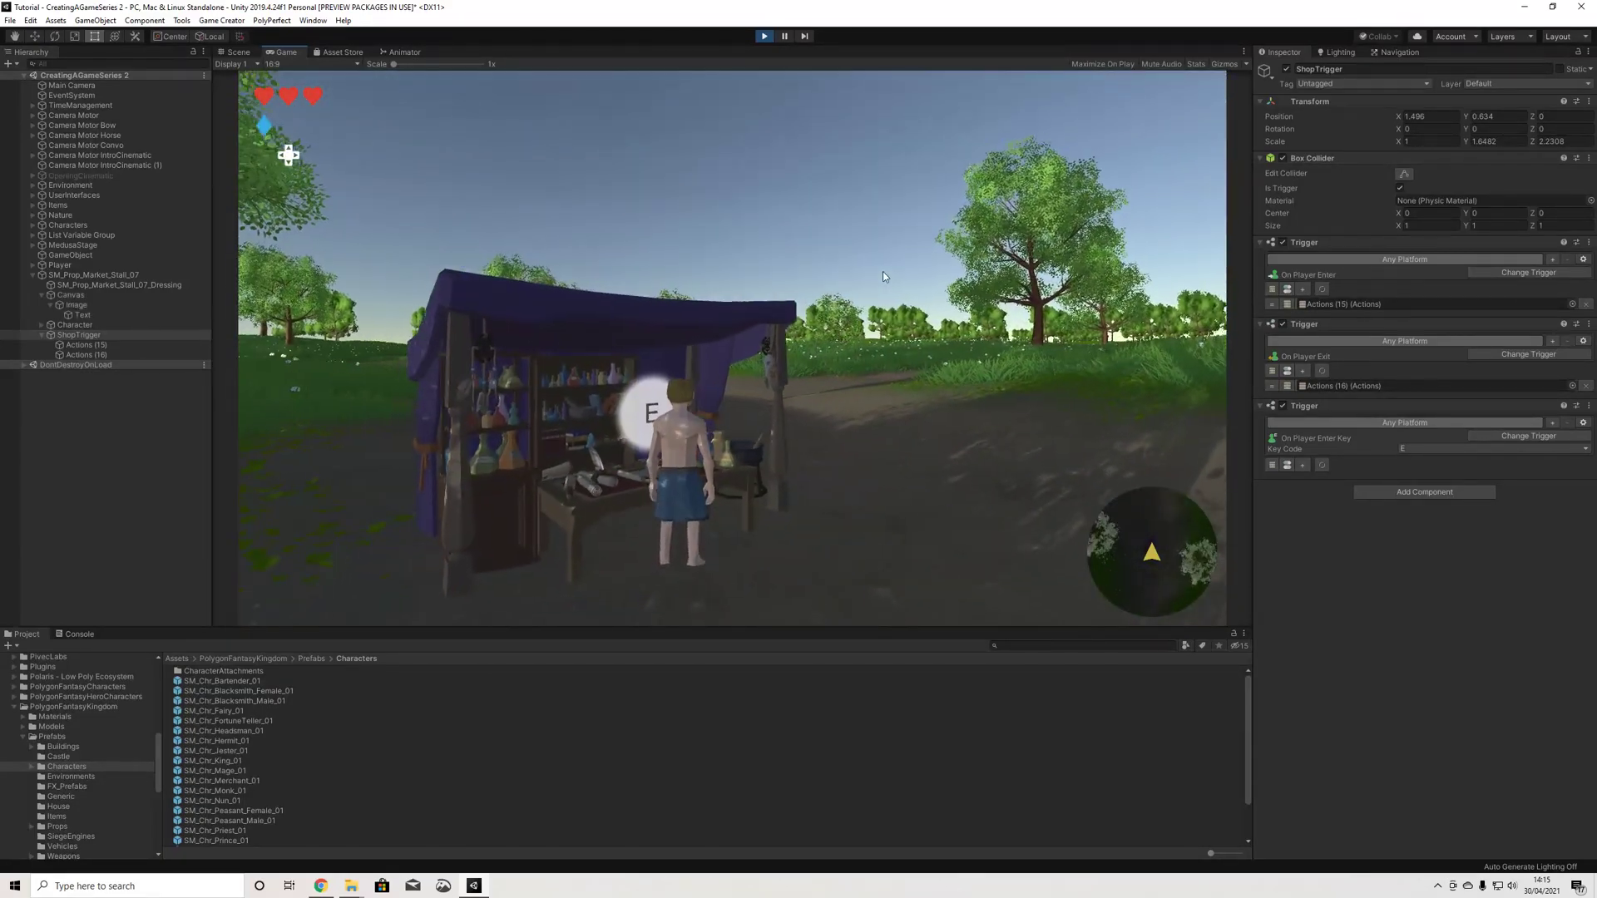
{"action": "key", "text": "a"}
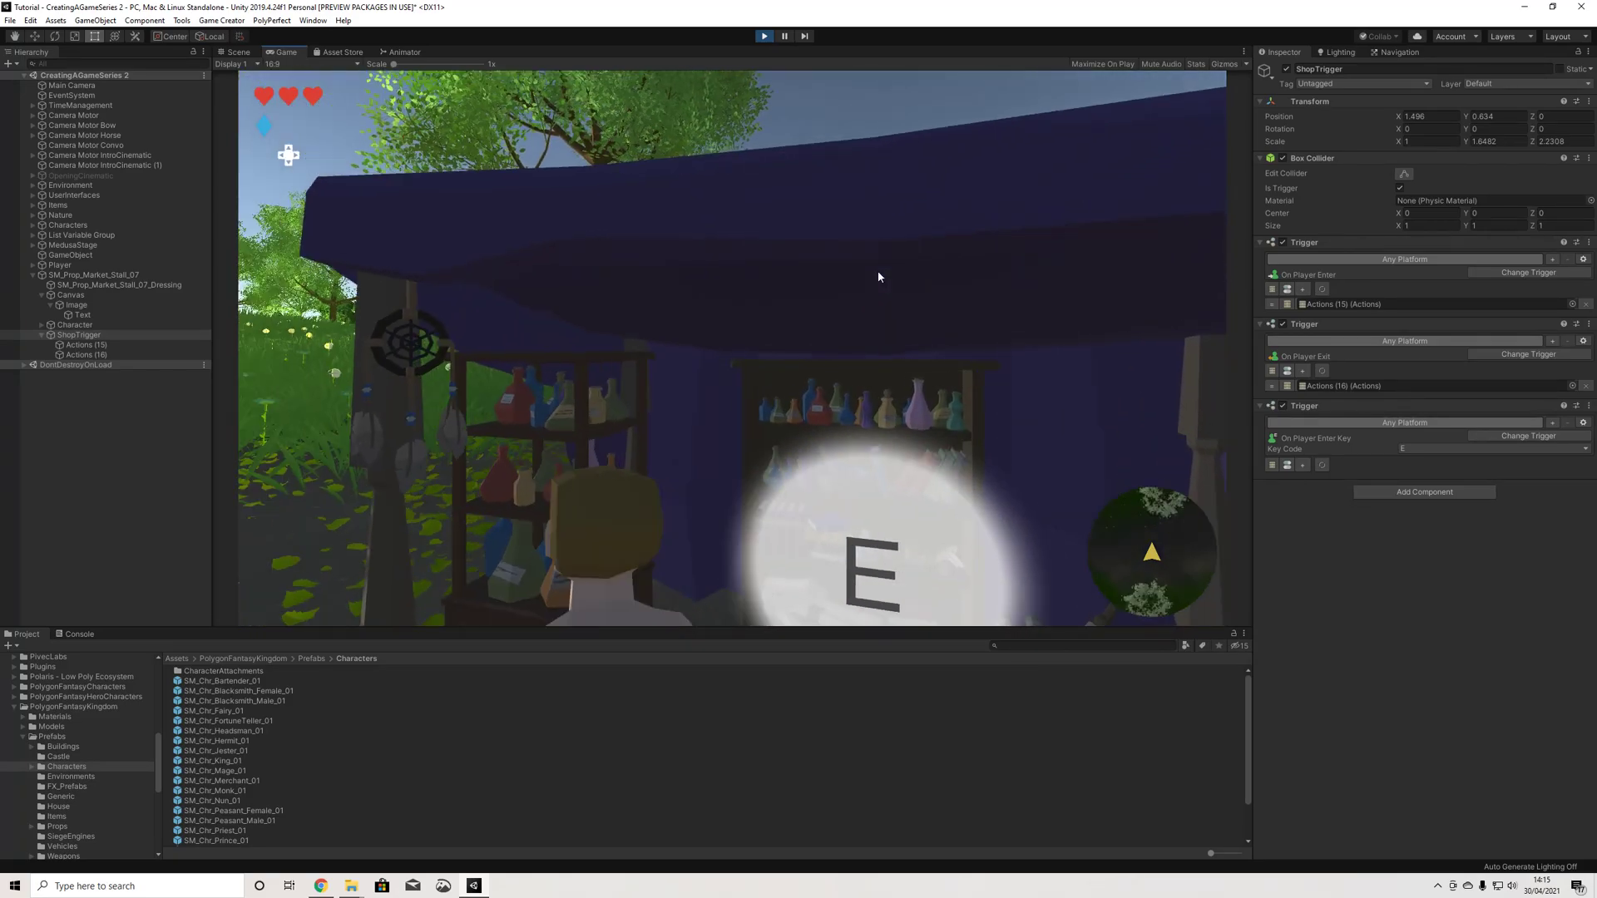
{"action": "key", "text": "d"}
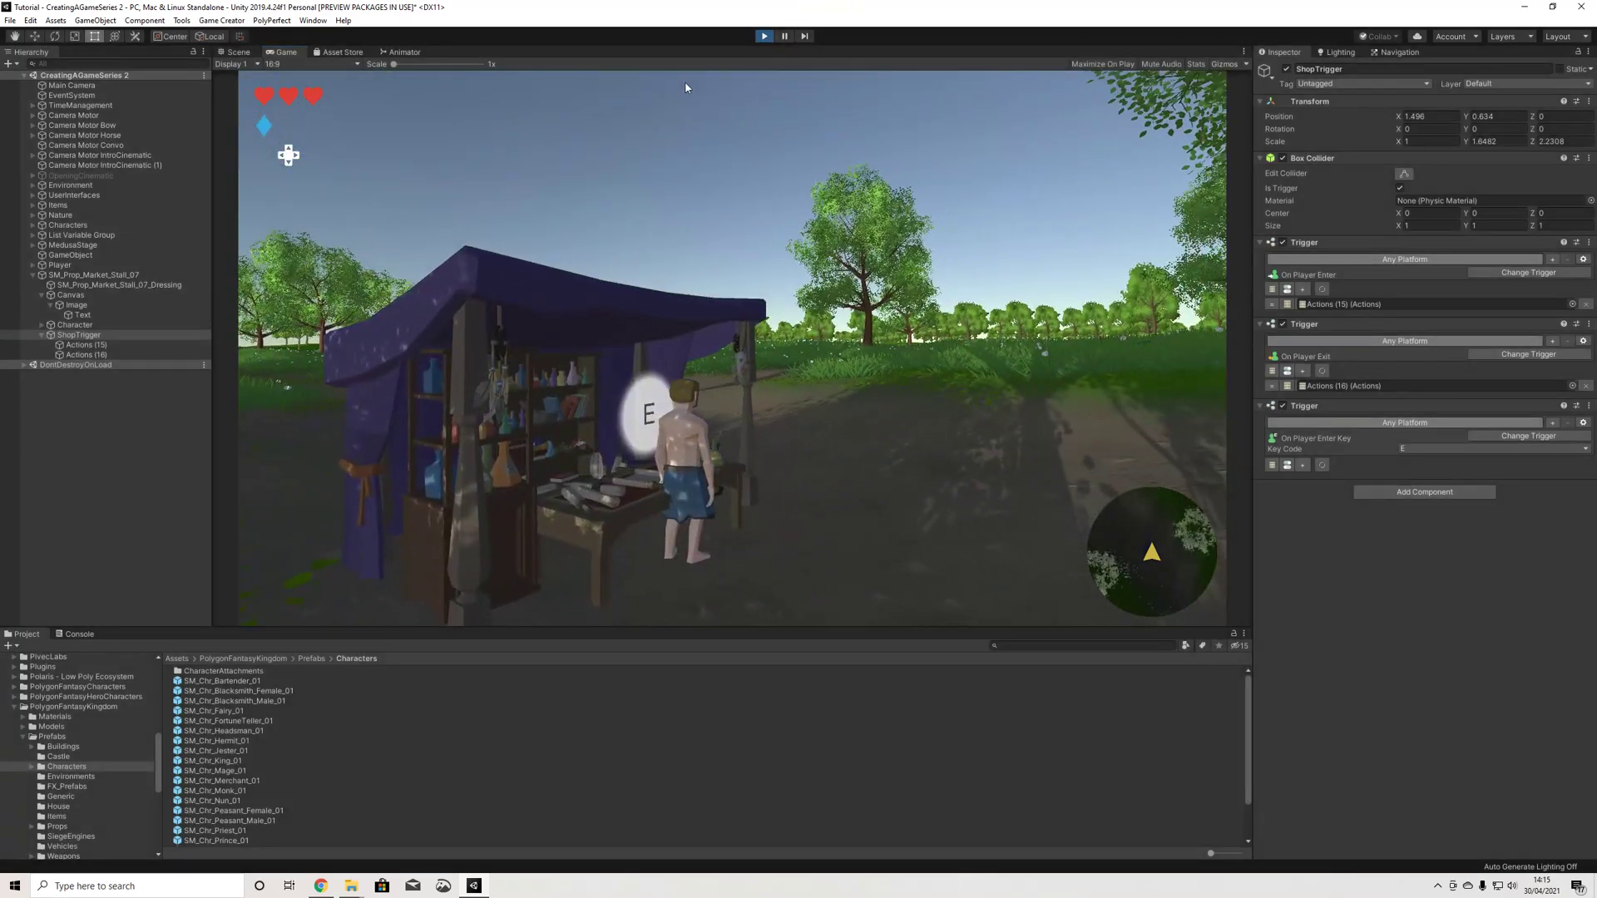
Step: Stop play mode and move the merchant Character out of the market stall to the top level of the scene hierarchy
{"action": "key", "text": "ctrl+p"}
{"action": "left_click_drag", "start_coordinate": [62, 325], "coordinate": [67, 271]}
Step: Start play mode, walk the player toward the stall to check for the merchant, and select the Character
{"action": "left_click", "coordinate": [765, 37]}
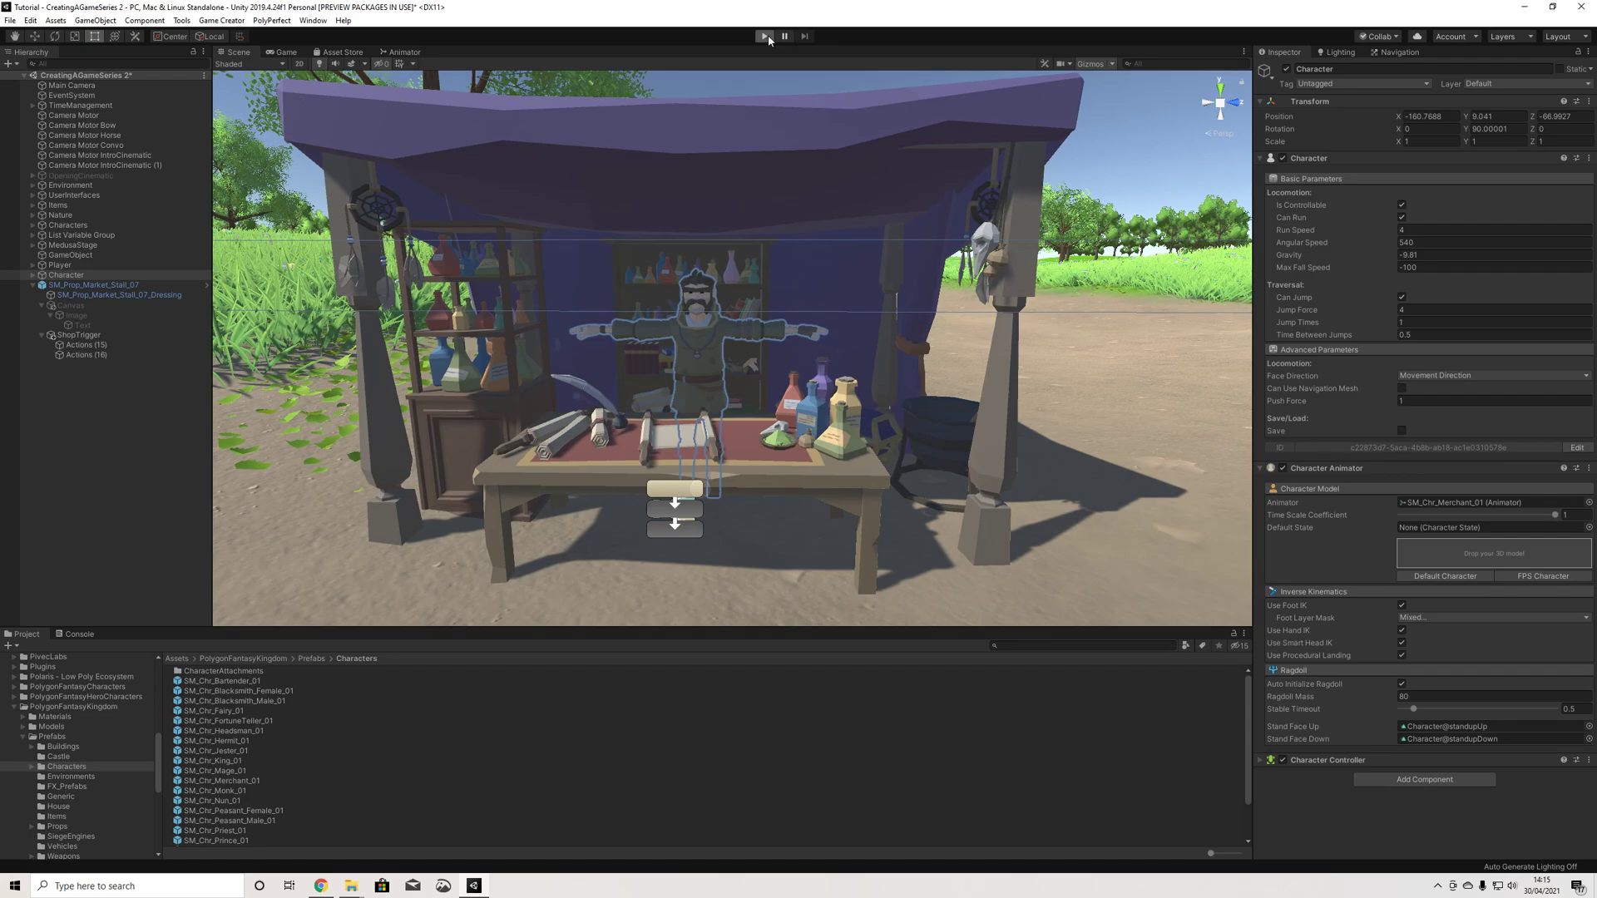
{"action": "key", "text": "a"}
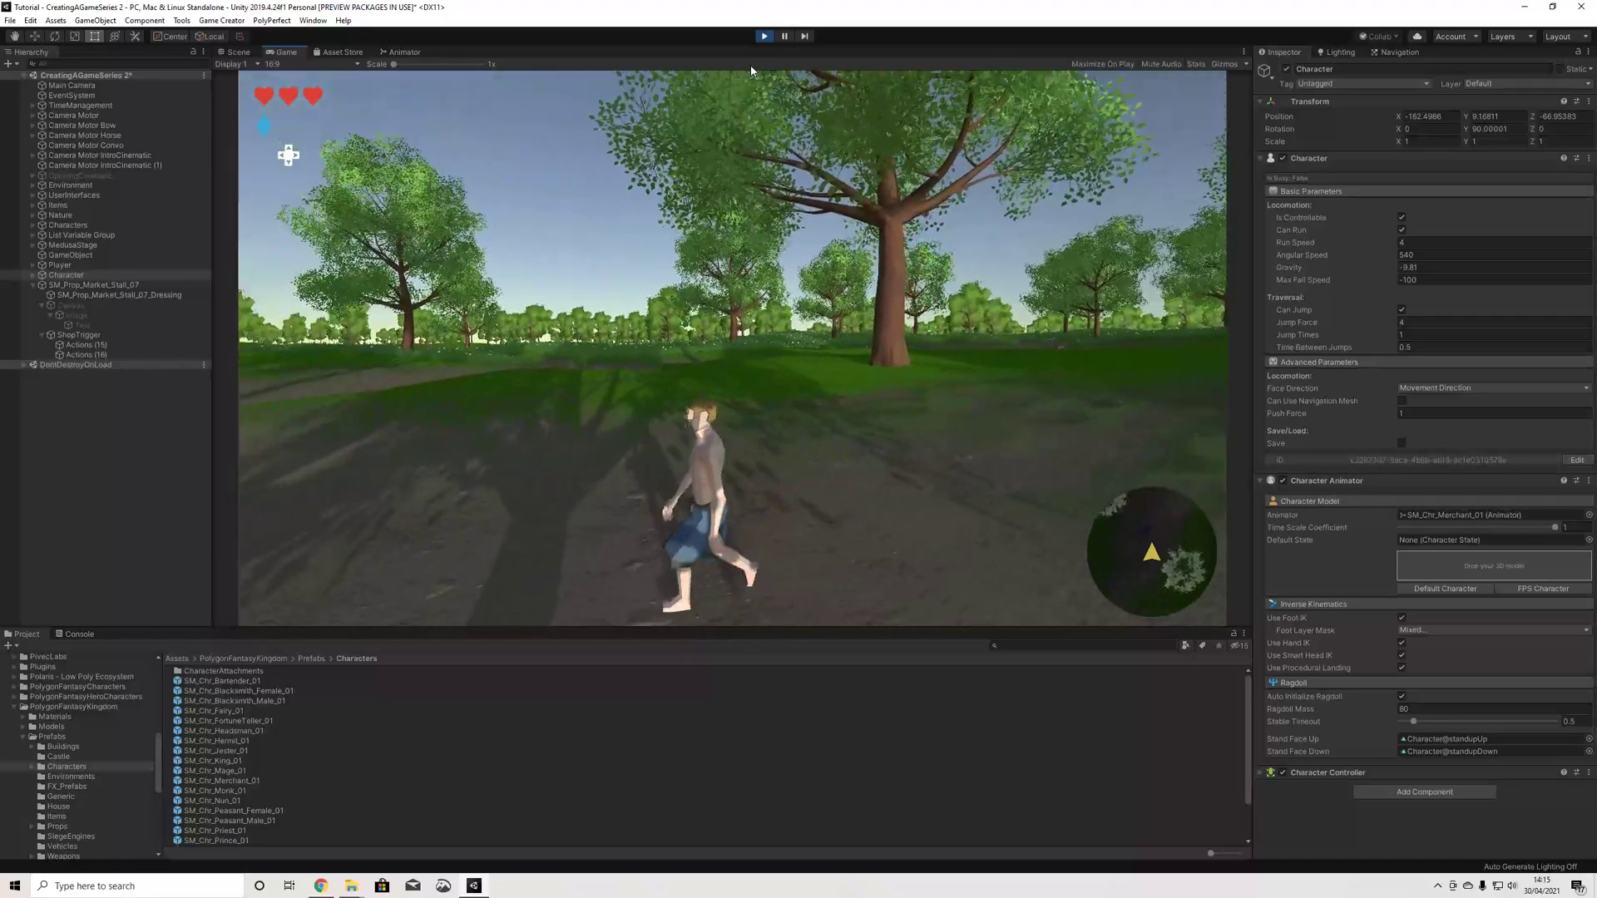
{"action": "key", "text": "w"}
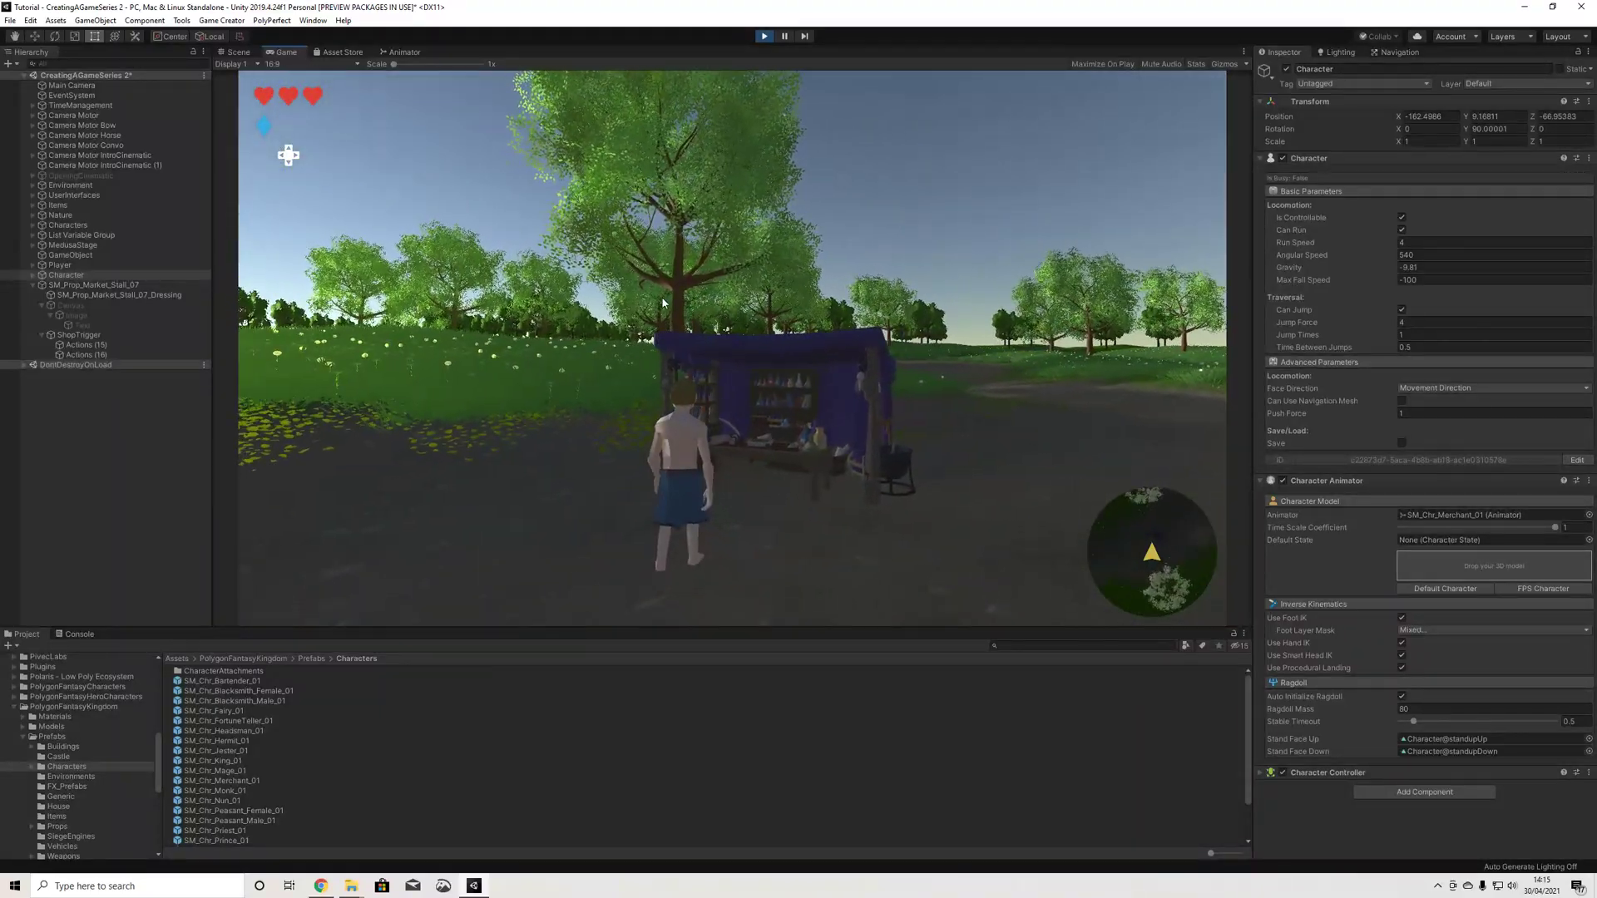
{"action": "left_click", "coordinate": [60, 265]}
{"action": "left_click", "coordinate": [62, 276]}
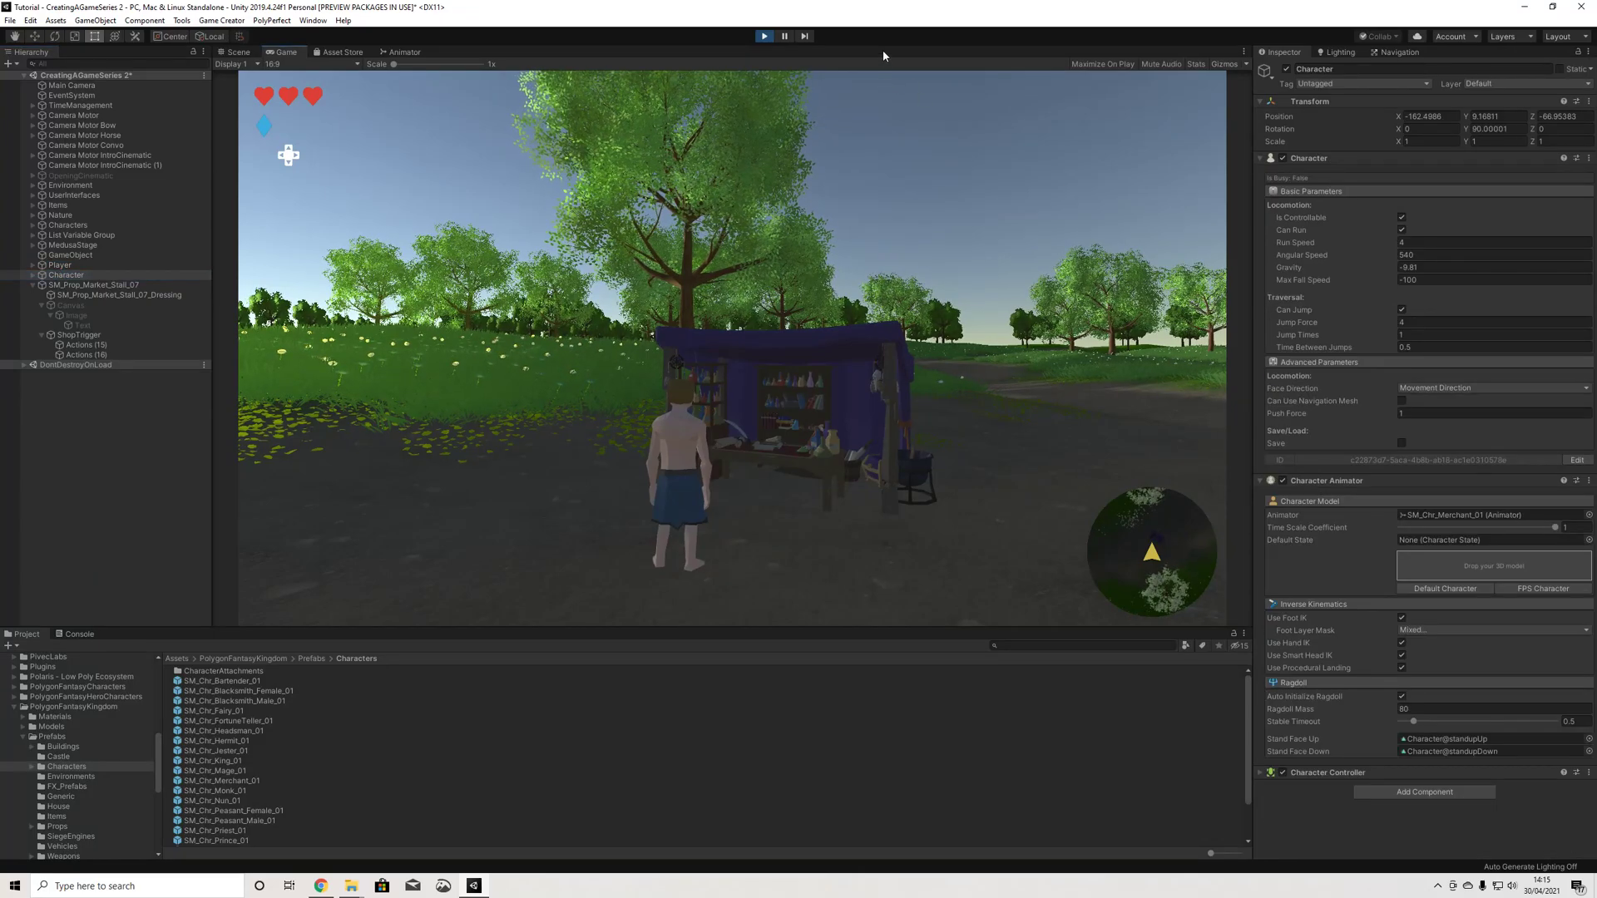
Step: Try to move the merchant Character back behind the stall table in the Scene view during play mode, and stop playing
{"action": "left_click", "coordinate": [239, 51]}
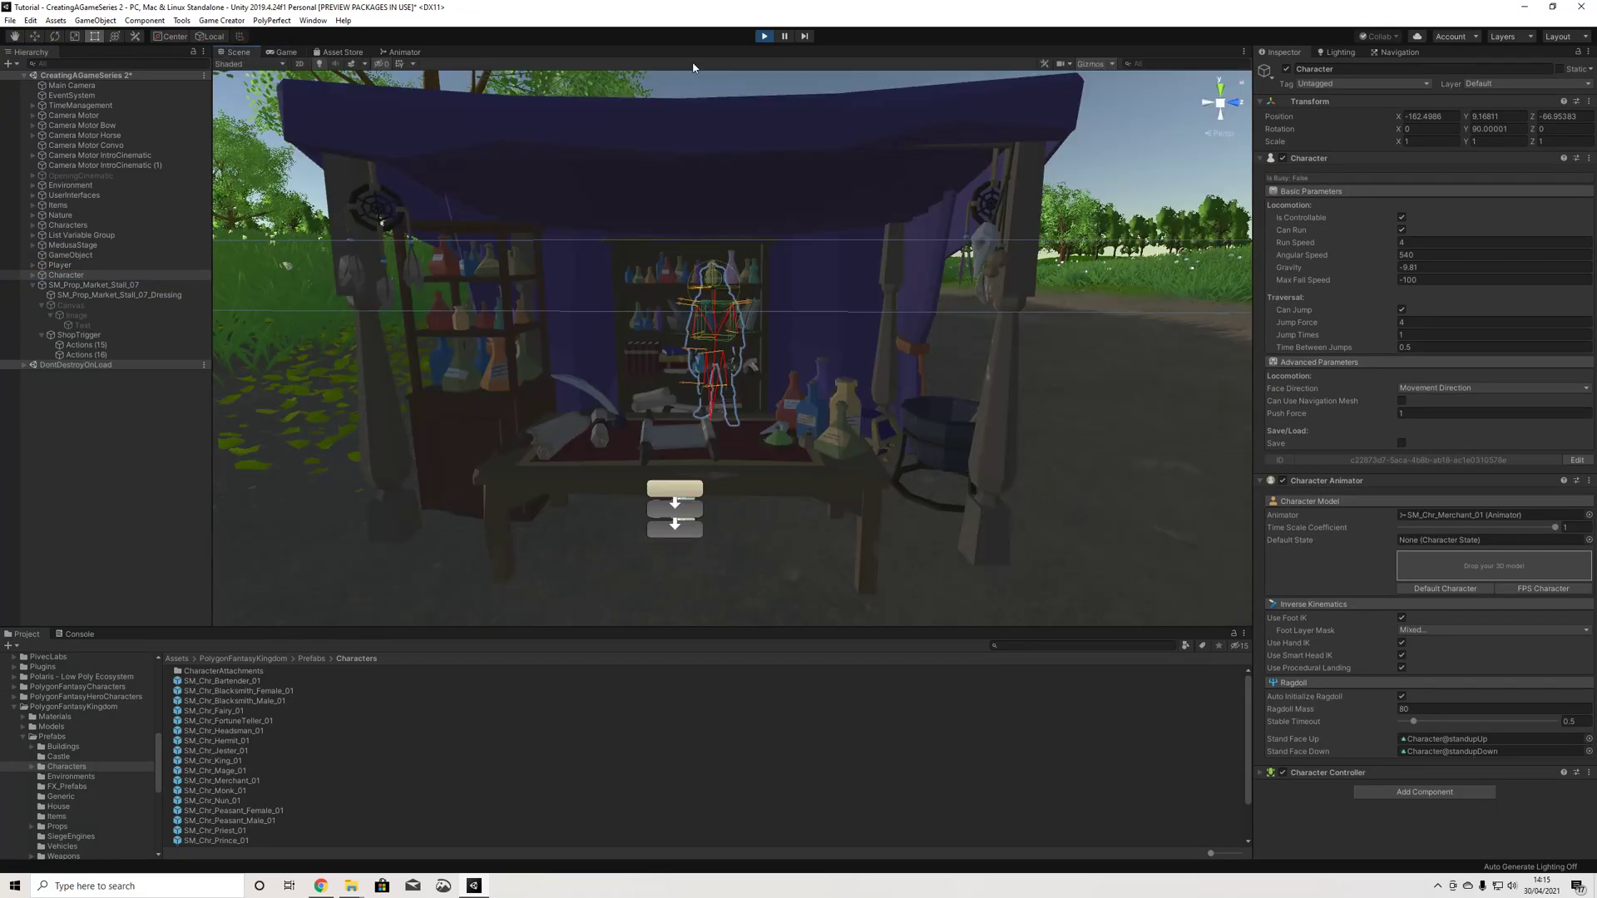
{"action": "left_click_drag", "start_coordinate": [516, 299], "coordinate": [23, 139], "text": "alt"}
{"action": "key", "text": "w"}
{"action": "left_click_drag", "start_coordinate": [888, 366], "coordinate": [1135, 358]}
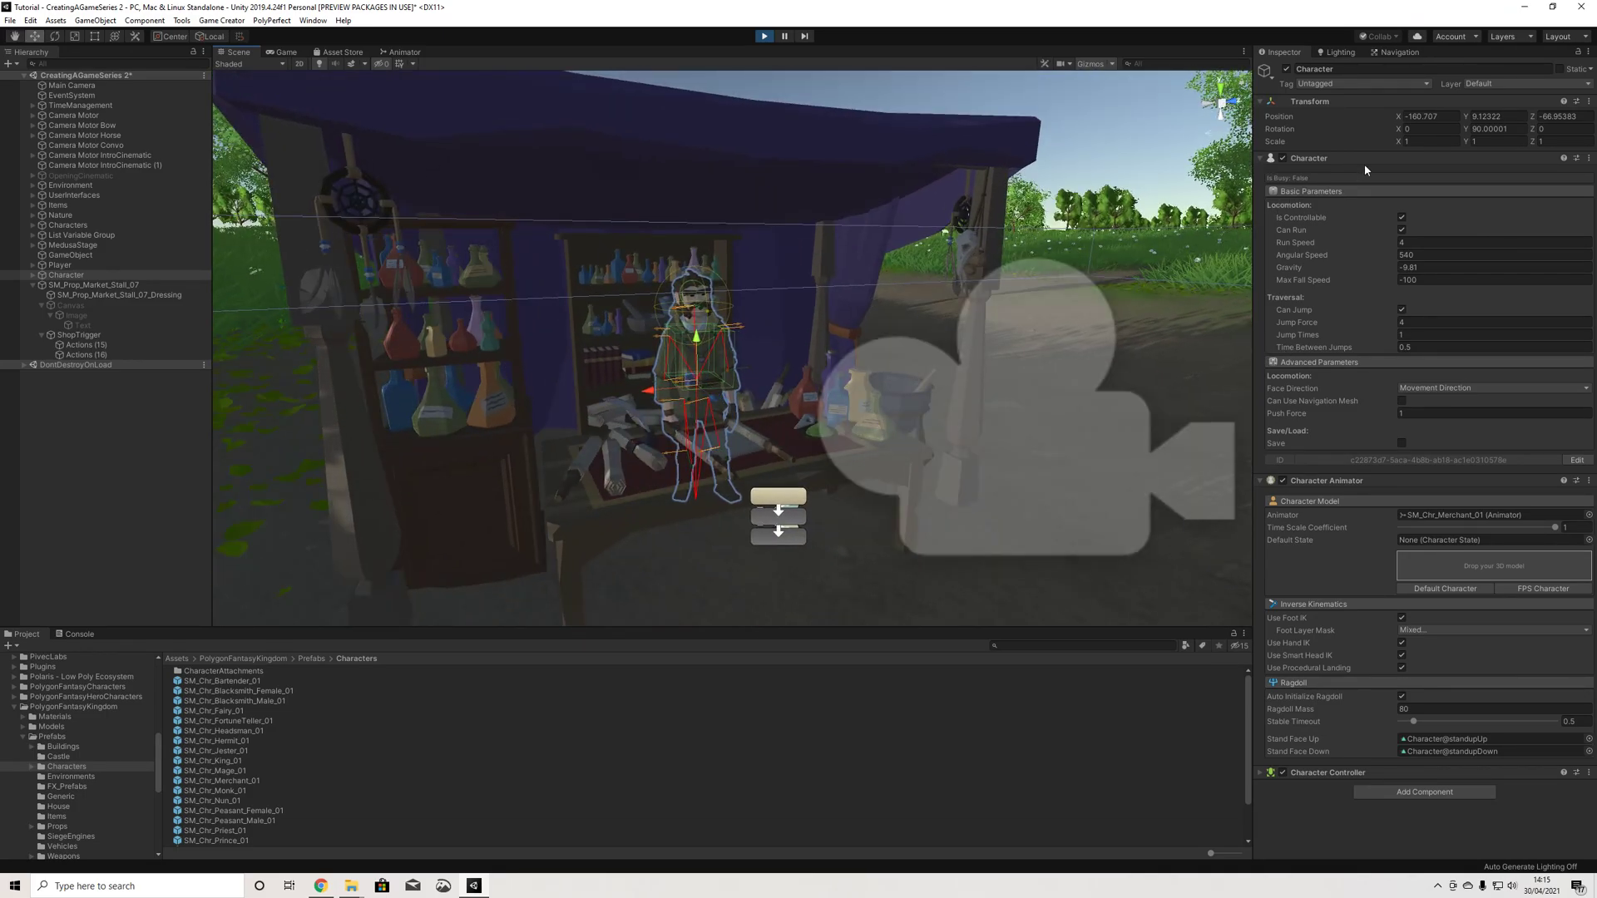
{"action": "left_click", "coordinate": [765, 36]}
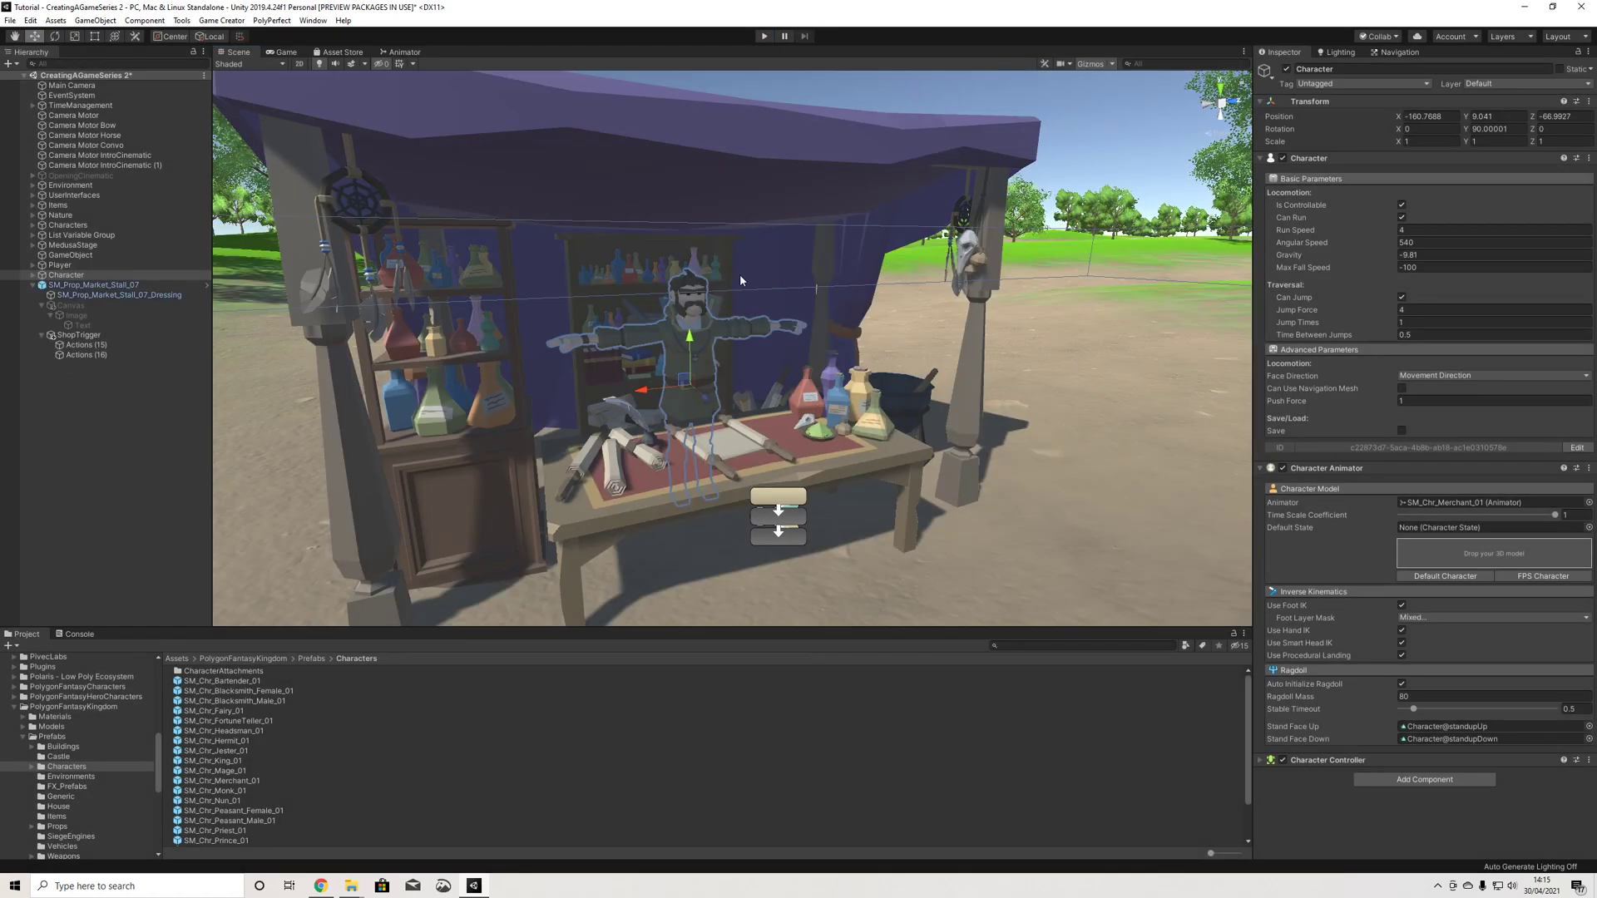
Step: Nudge the merchant Character to X -160.746 and disable its Character Controller component
{"action": "left_click_drag", "start_coordinate": [741, 280], "coordinate": [1022, 363], "text": "alt"}
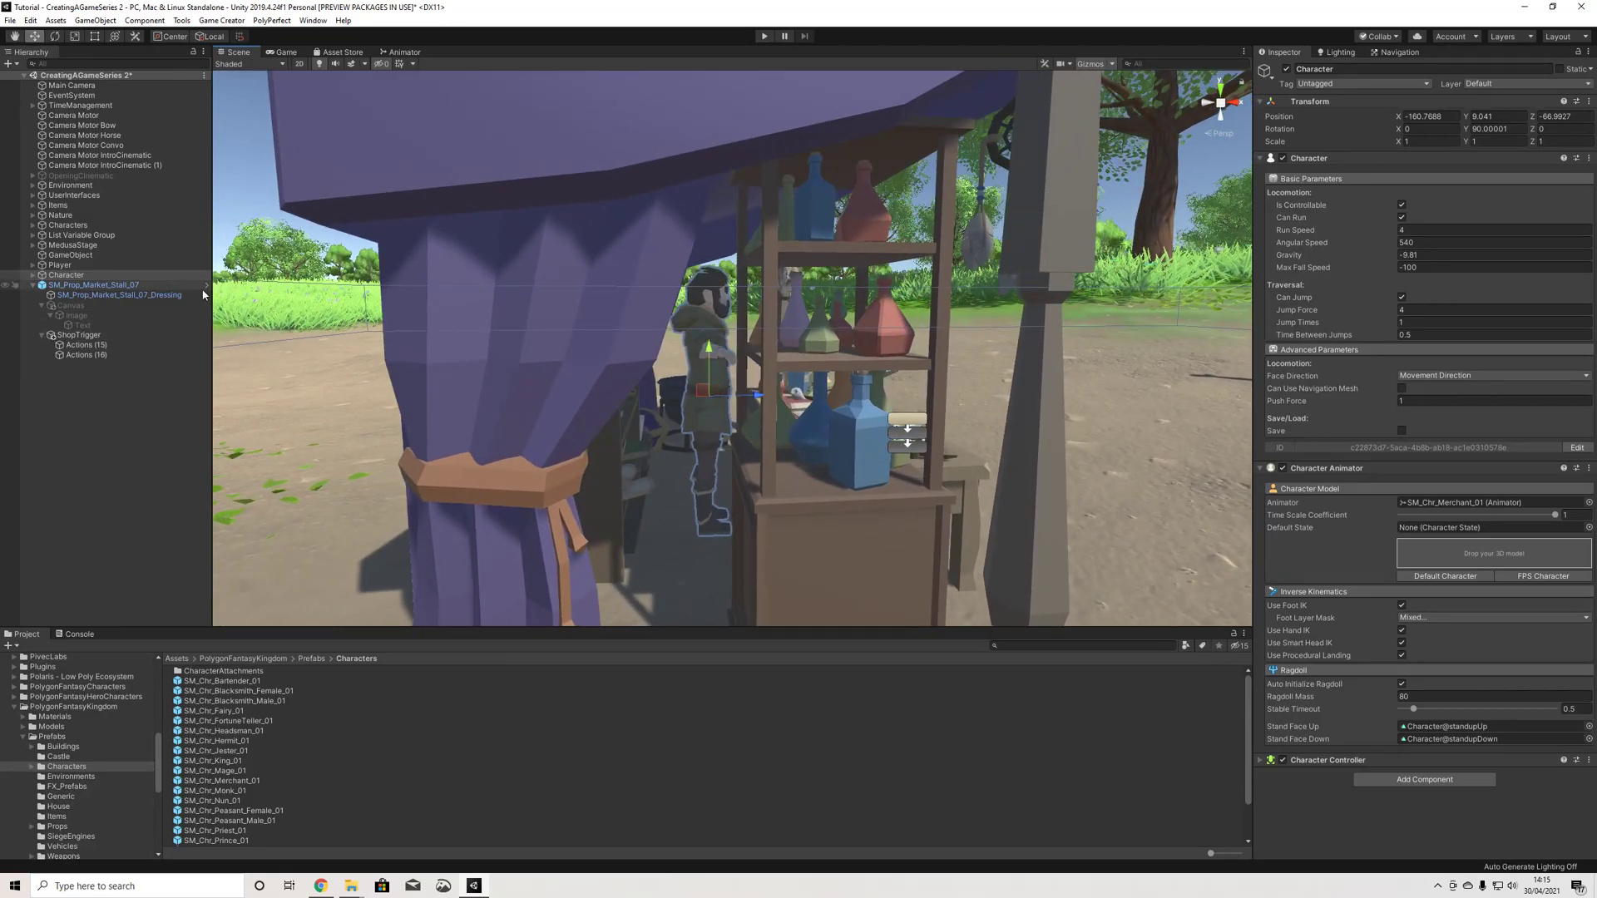
{"action": "left_click", "coordinate": [1283, 760]}
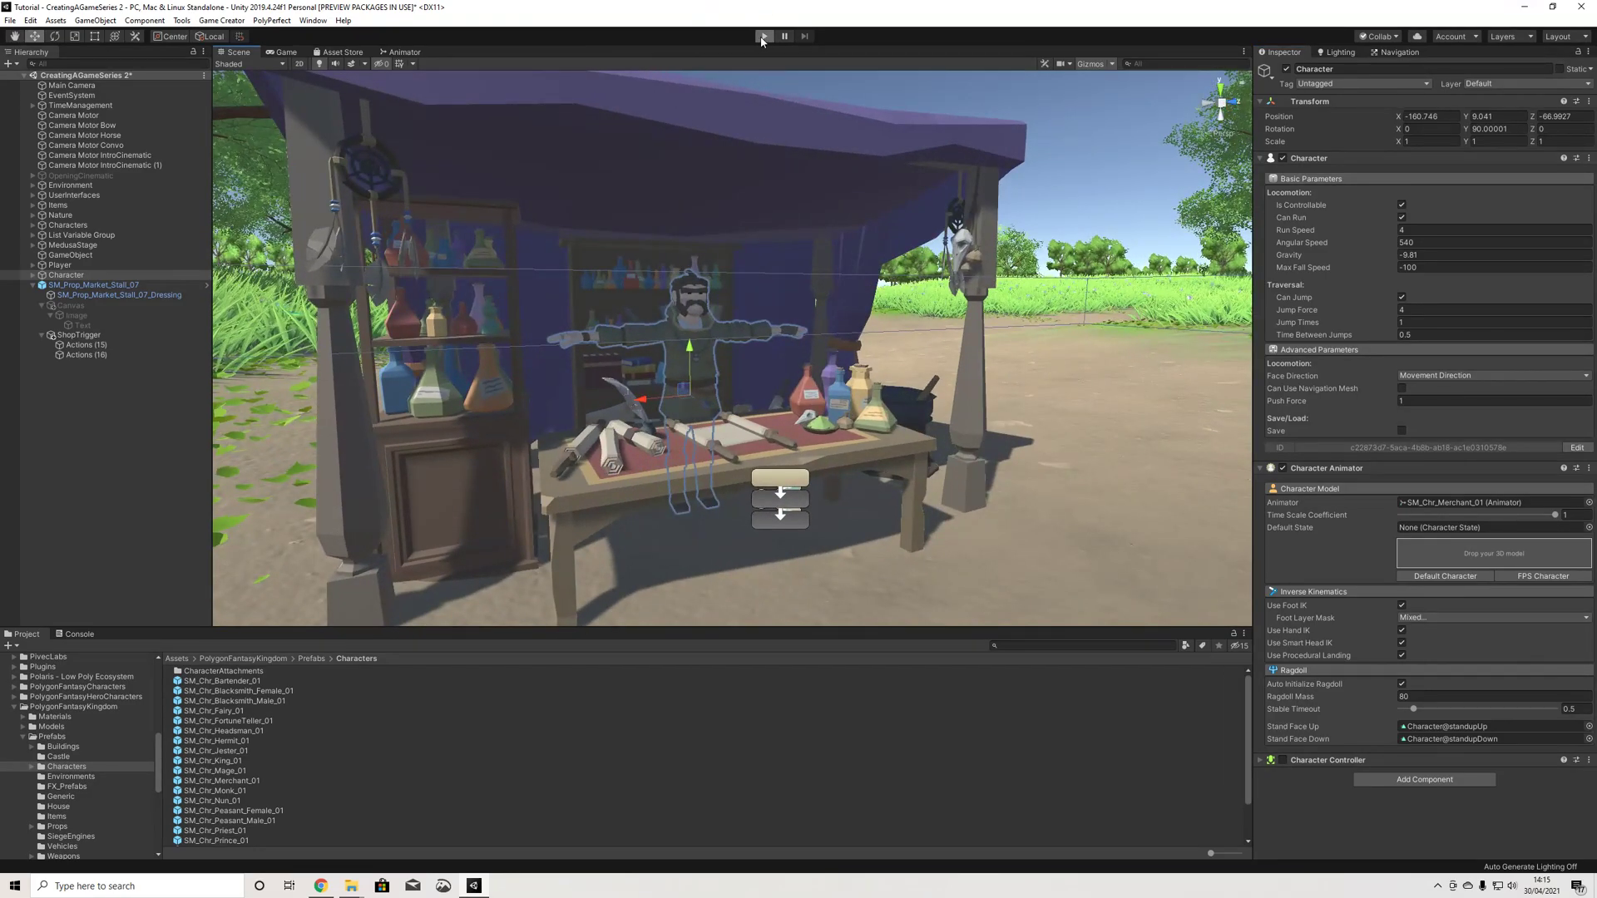
Step: Play the scene, walk the player to the stall to check the merchant's placement, and stop play mode
{"action": "left_click", "coordinate": [763, 36]}
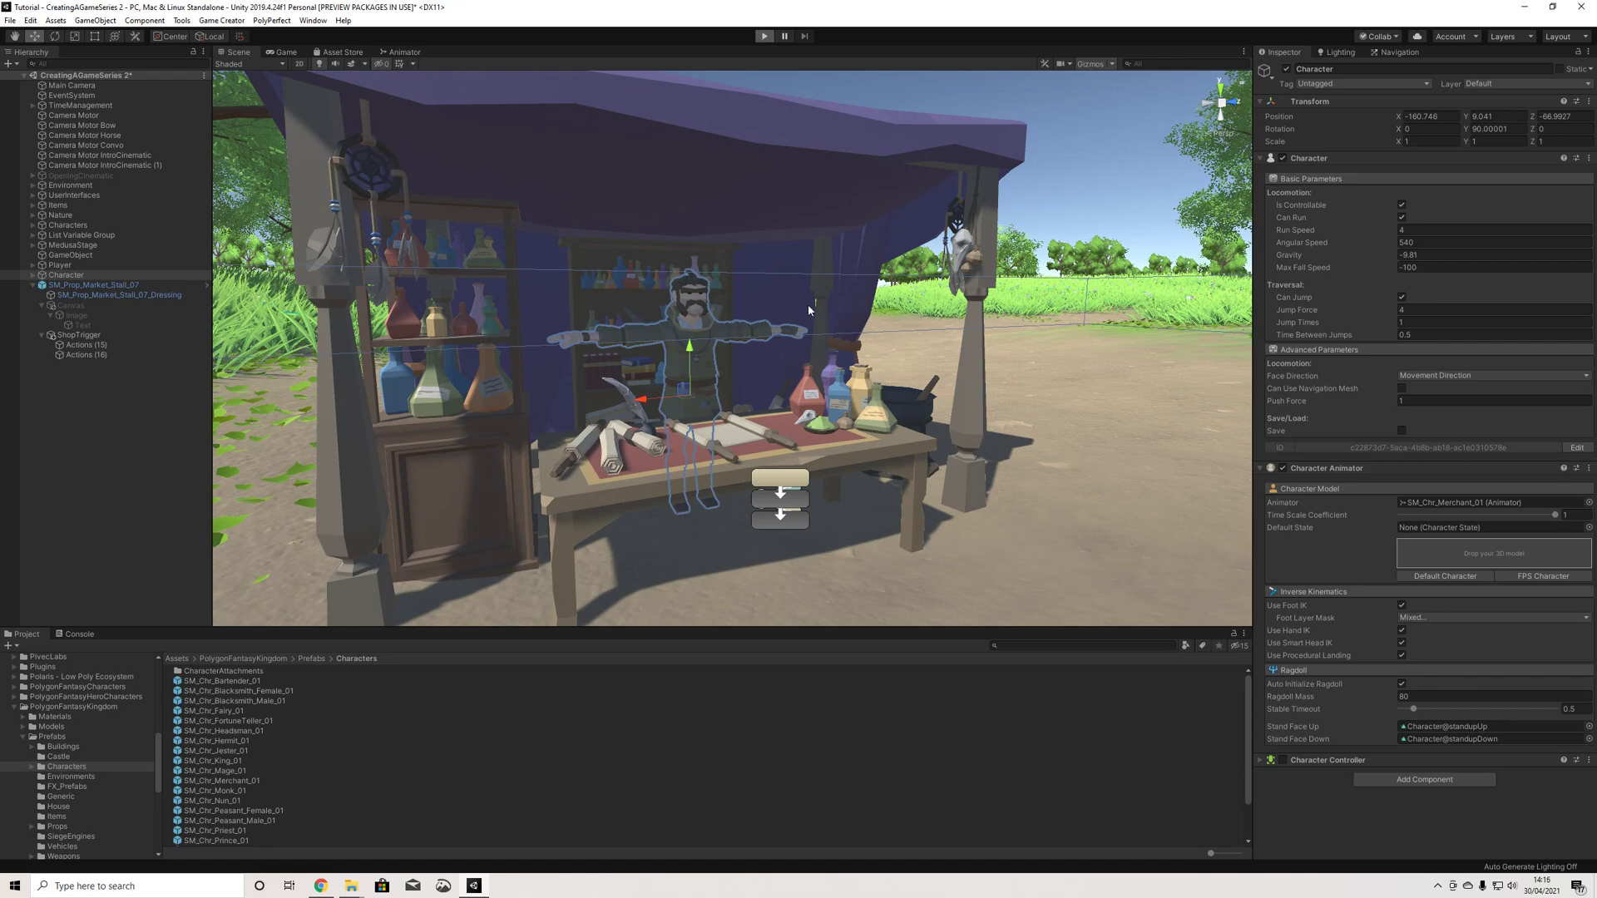
{"action": "key", "text": "a"}
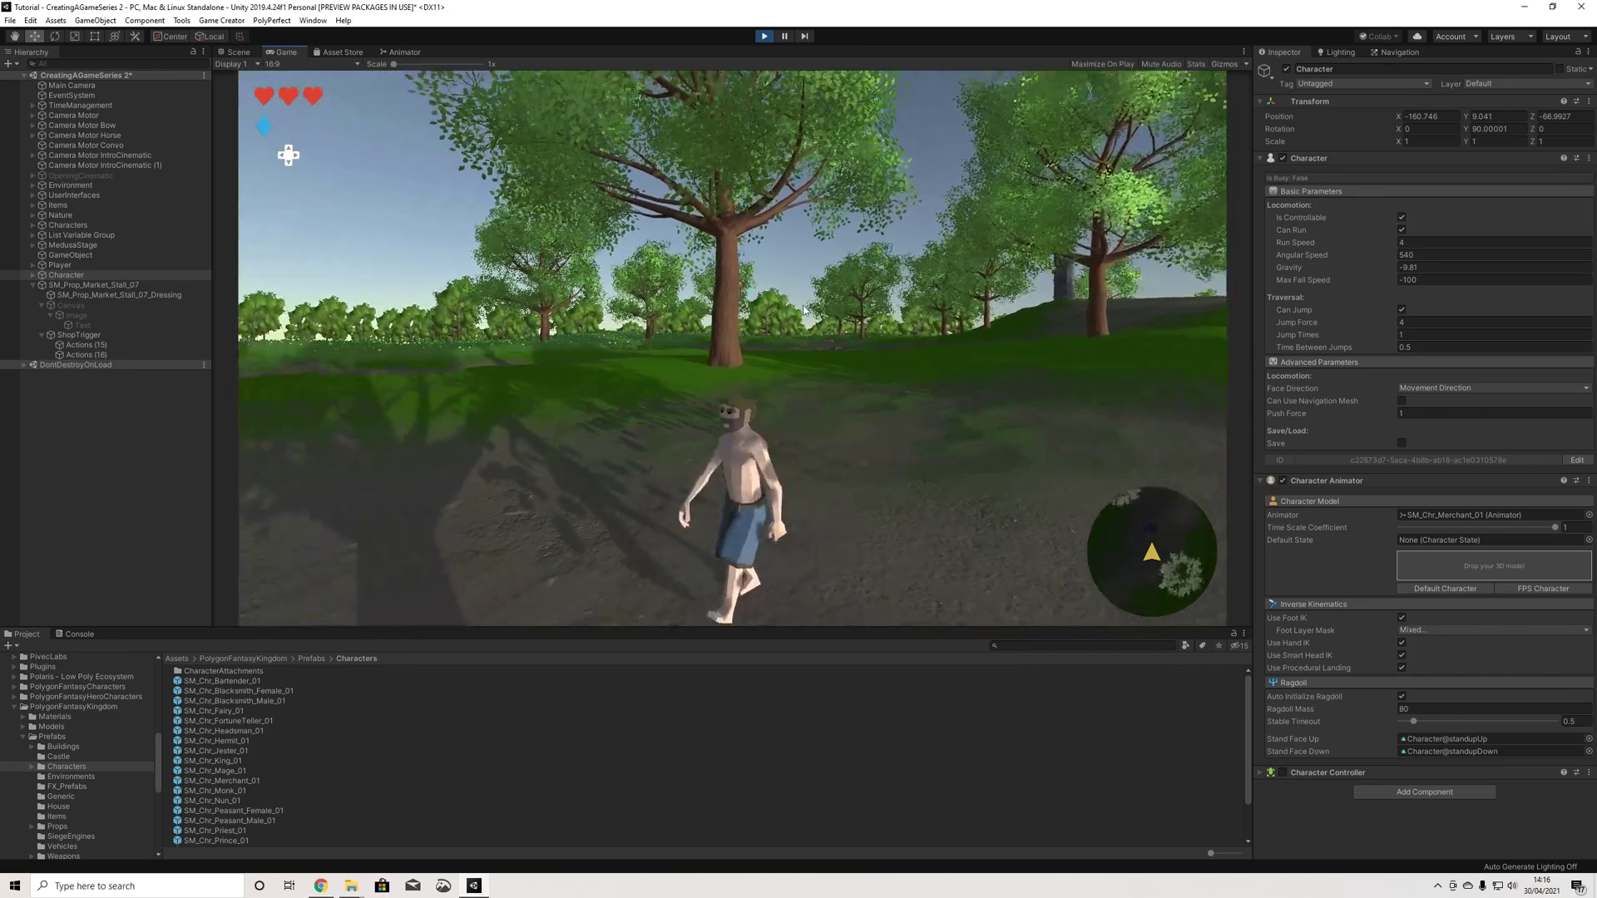
{"action": "key", "text": "w"}
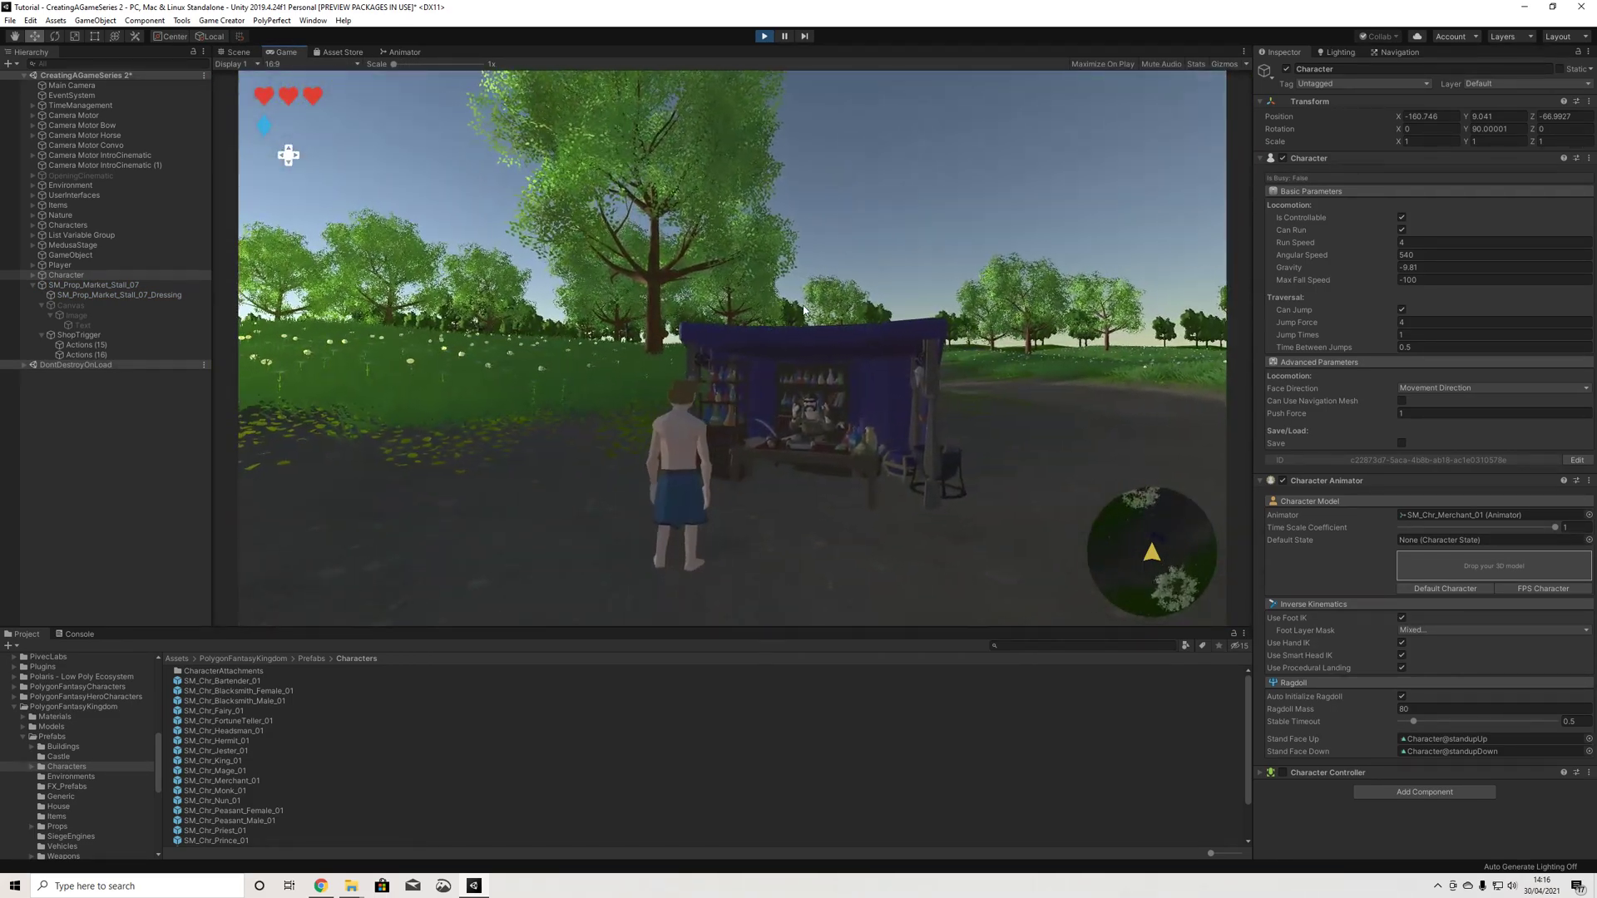
{"action": "key", "text": "d"}
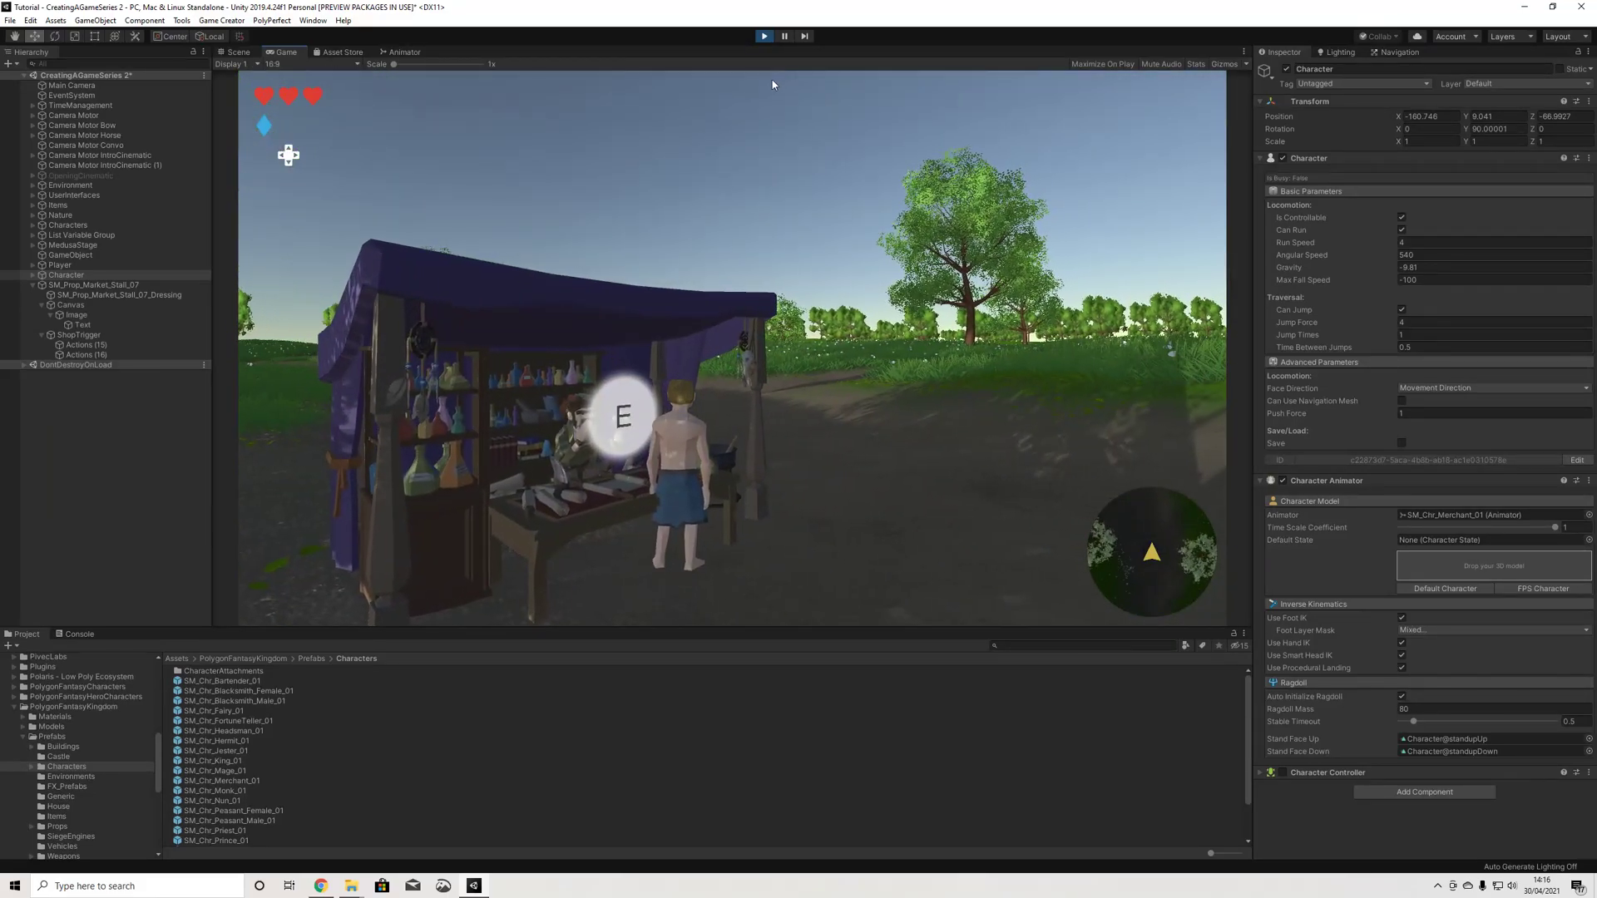
{"action": "left_click", "coordinate": [763, 36]}
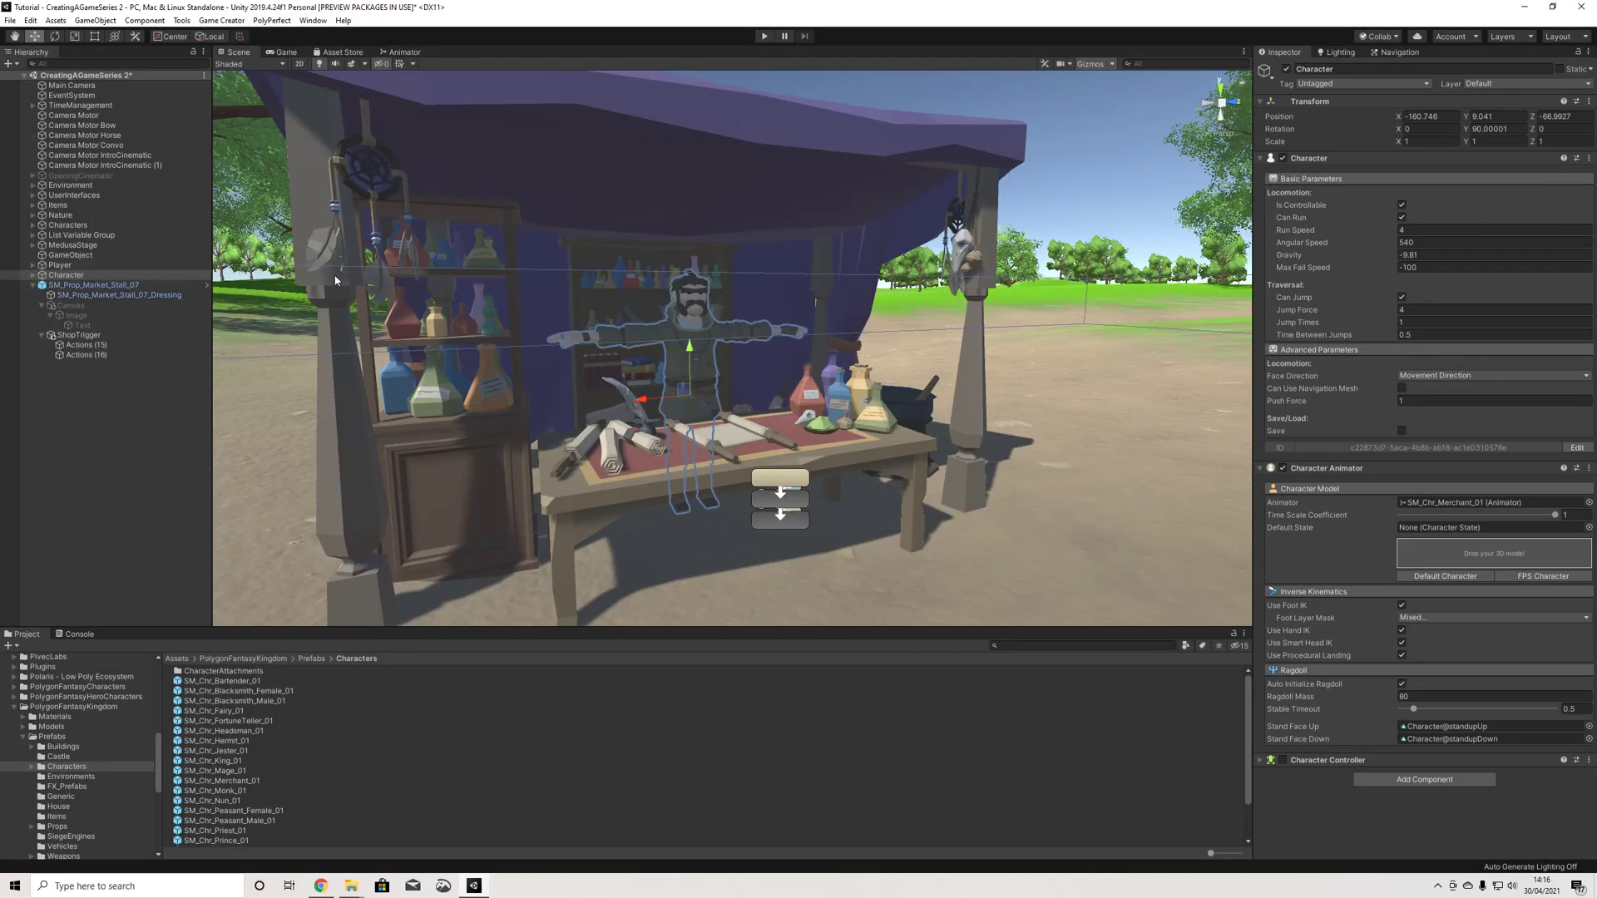
Step: Adjust the merchant Character's position behind the stall's table
{"action": "right_click_drag", "start_coordinate": [922, 329], "coordinate": [829, 414]}
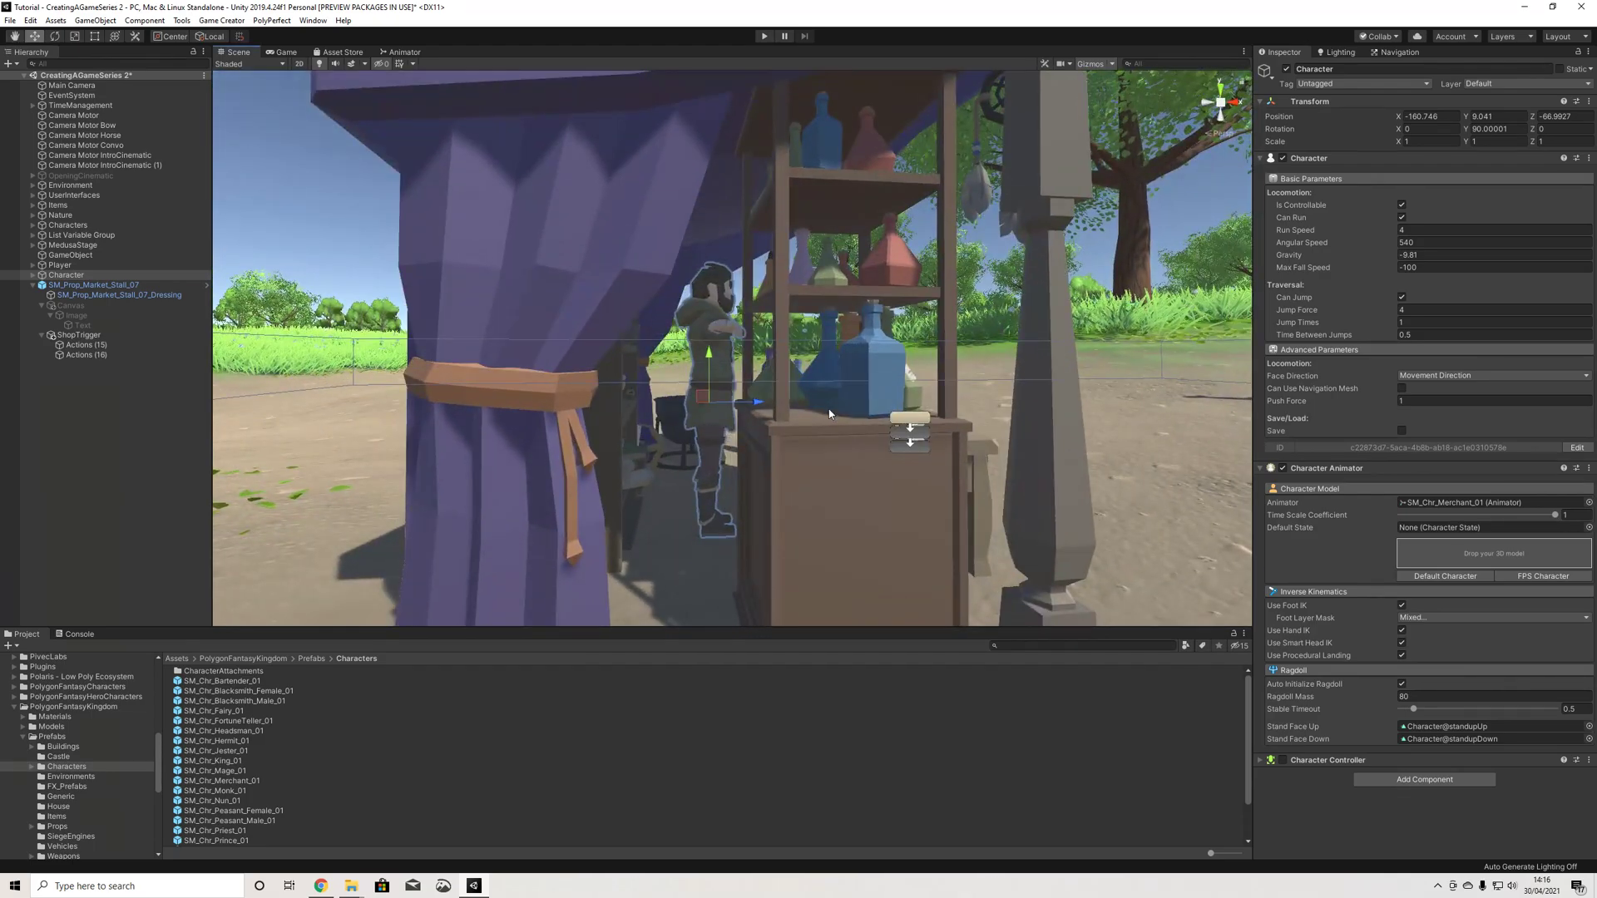
{"action": "left_click_drag", "start_coordinate": [765, 410], "coordinate": [722, 361]}
{"action": "right_click_drag", "start_coordinate": [722, 361], "coordinate": [1362, 474]}
{"action": "left_click_drag", "start_coordinate": [582, 383], "coordinate": [811, 367], "text": "alt"}
Step: Create a new Actions object for the ShopTrigger's On Player Enter Key trigger
{"action": "left_click", "coordinate": [79, 335]}
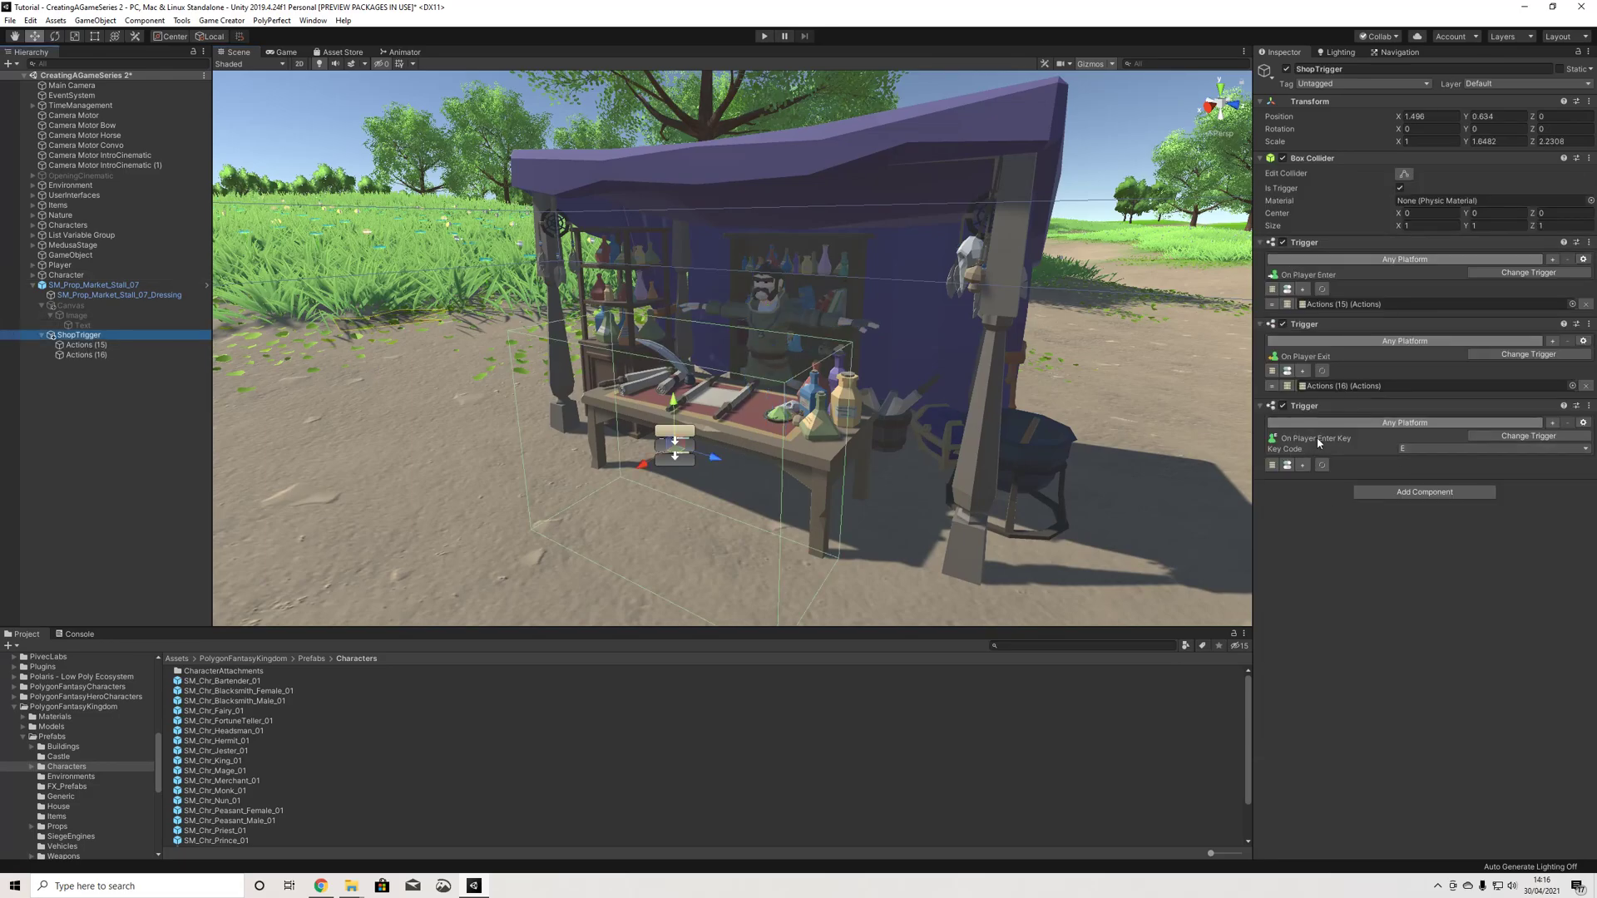
{"action": "left_click", "coordinate": [1273, 466]}
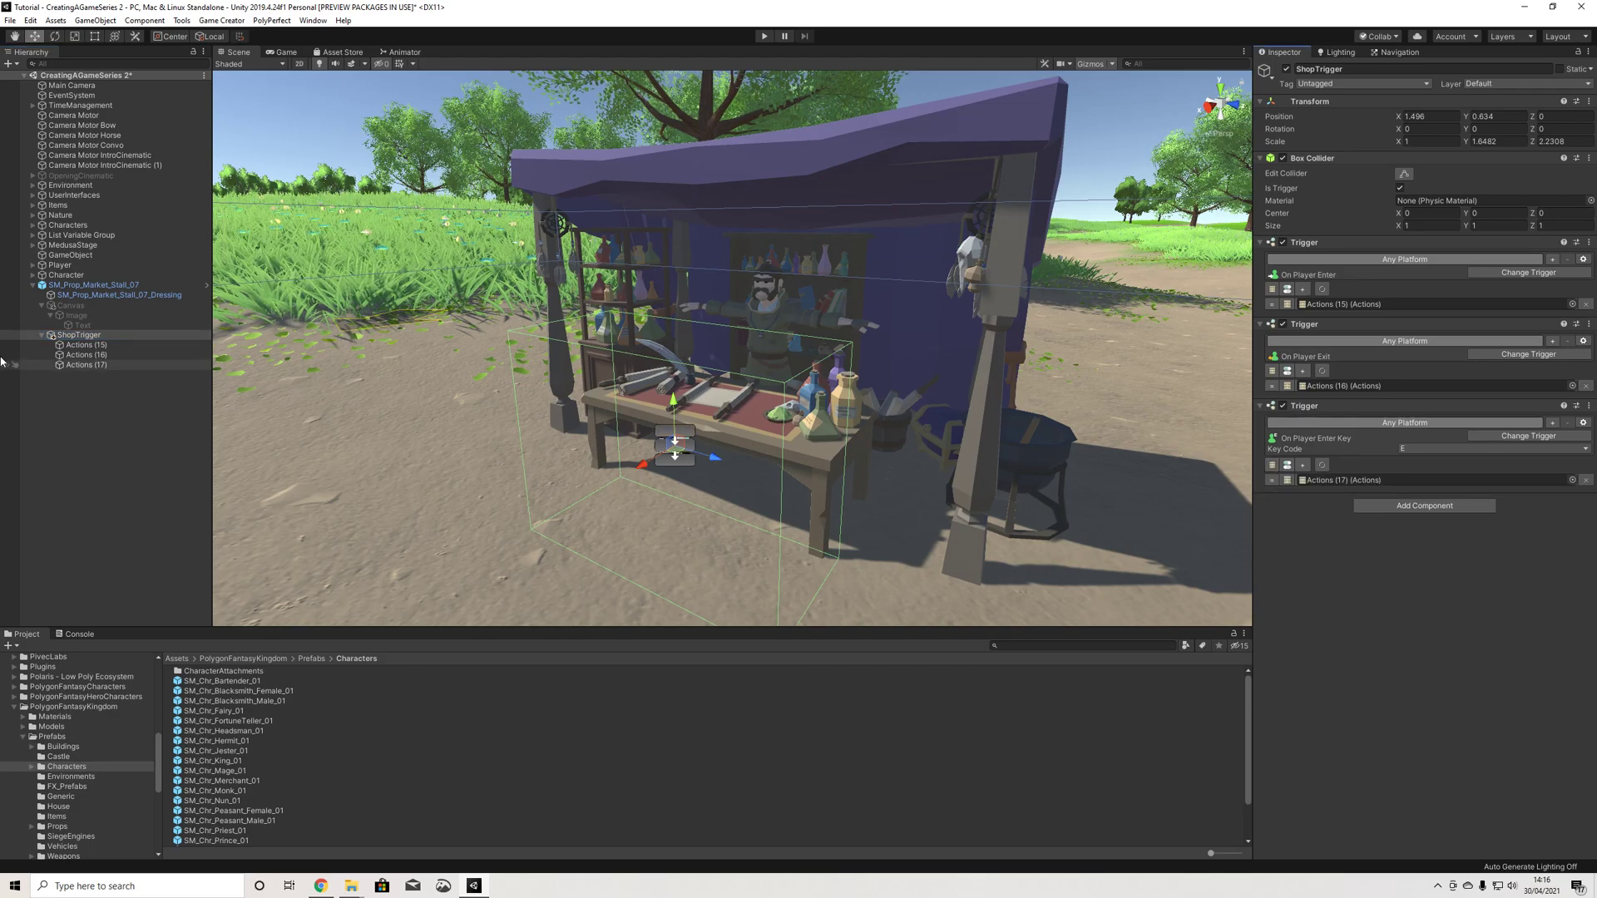
Step: Add the Inventory category's Merchant UI action to Actions (17)
{"action": "left_click", "coordinate": [96, 366]}
{"action": "left_click", "coordinate": [1326, 173]}
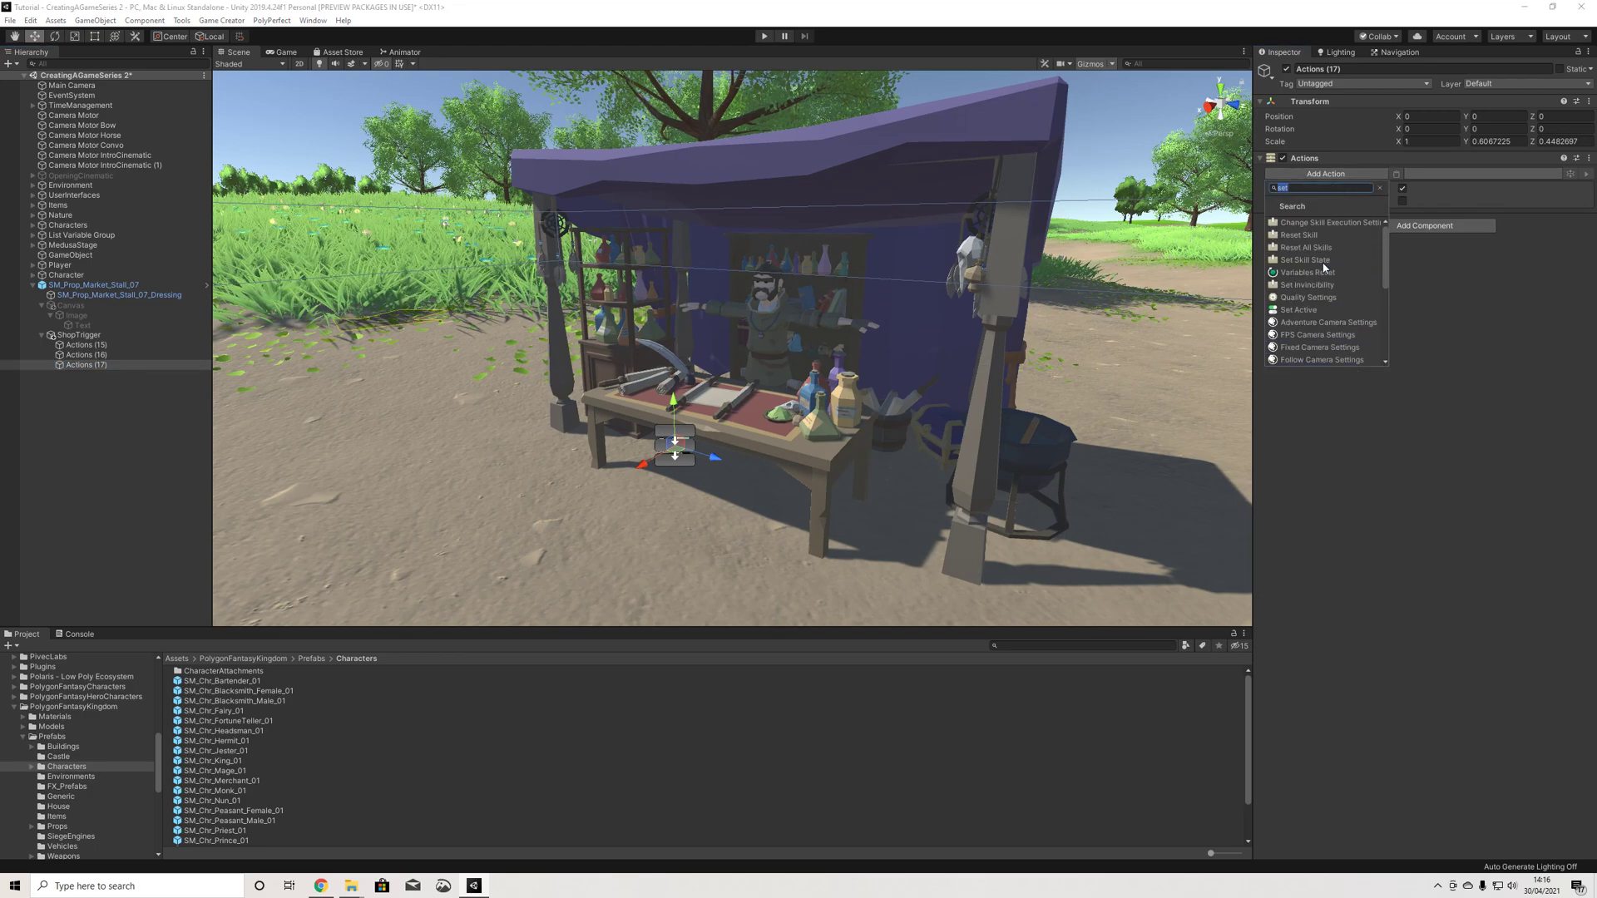
{"action": "key", "text": "BackSpace"}
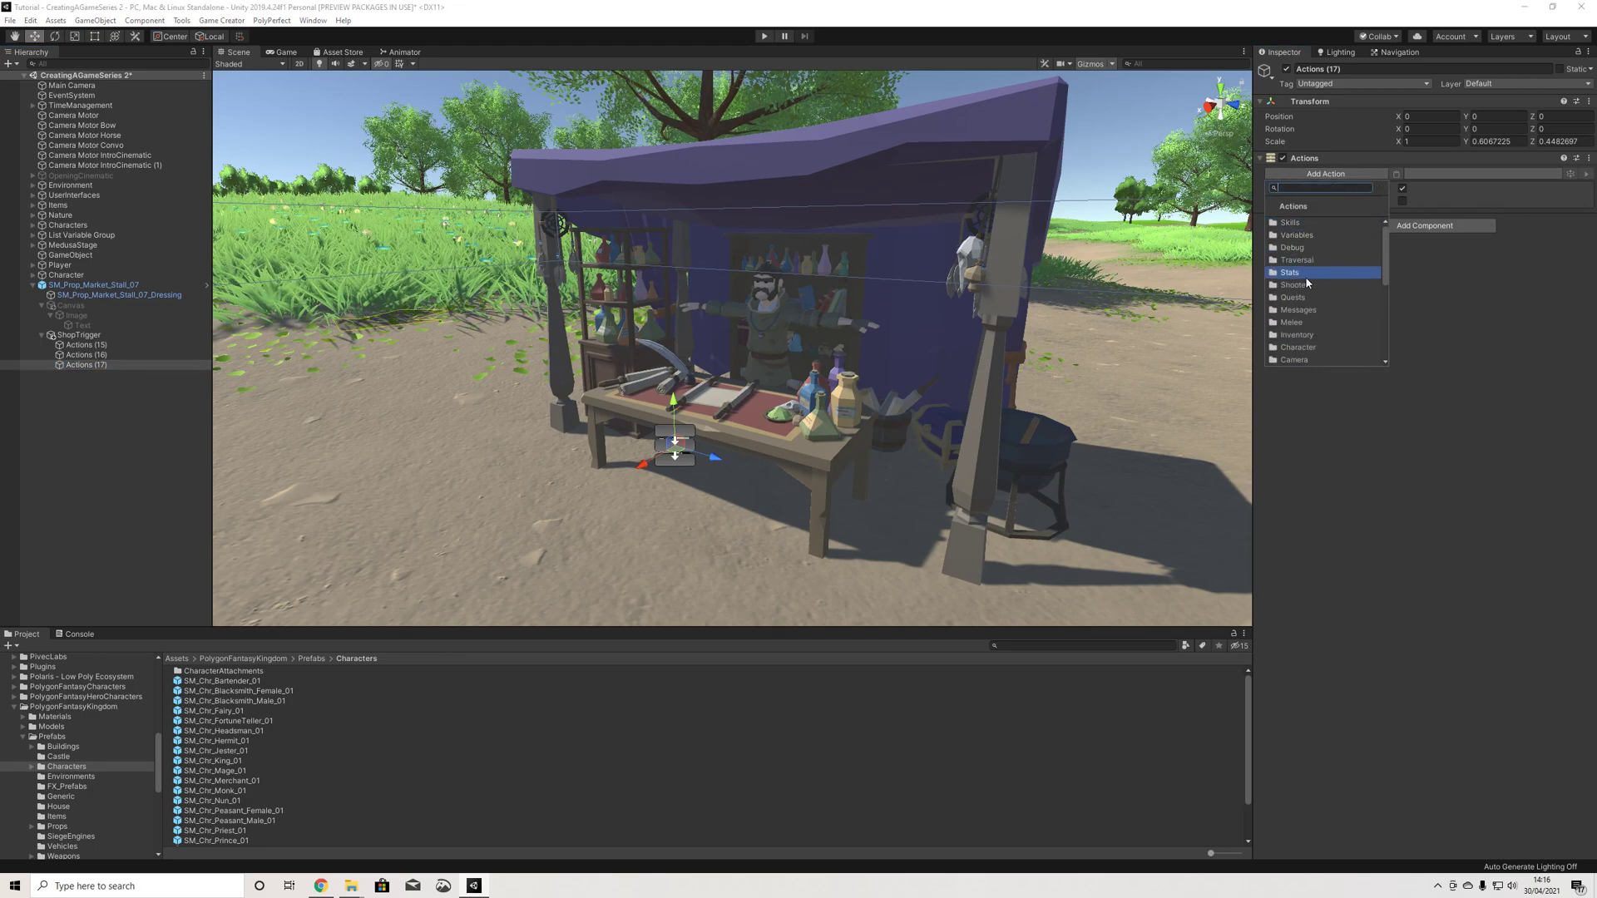
{"action": "left_click", "coordinate": [1314, 324]}
{"action": "scroll", "coordinate": [1311, 333], "scroll_direction": "down", "scroll_amount": 2}
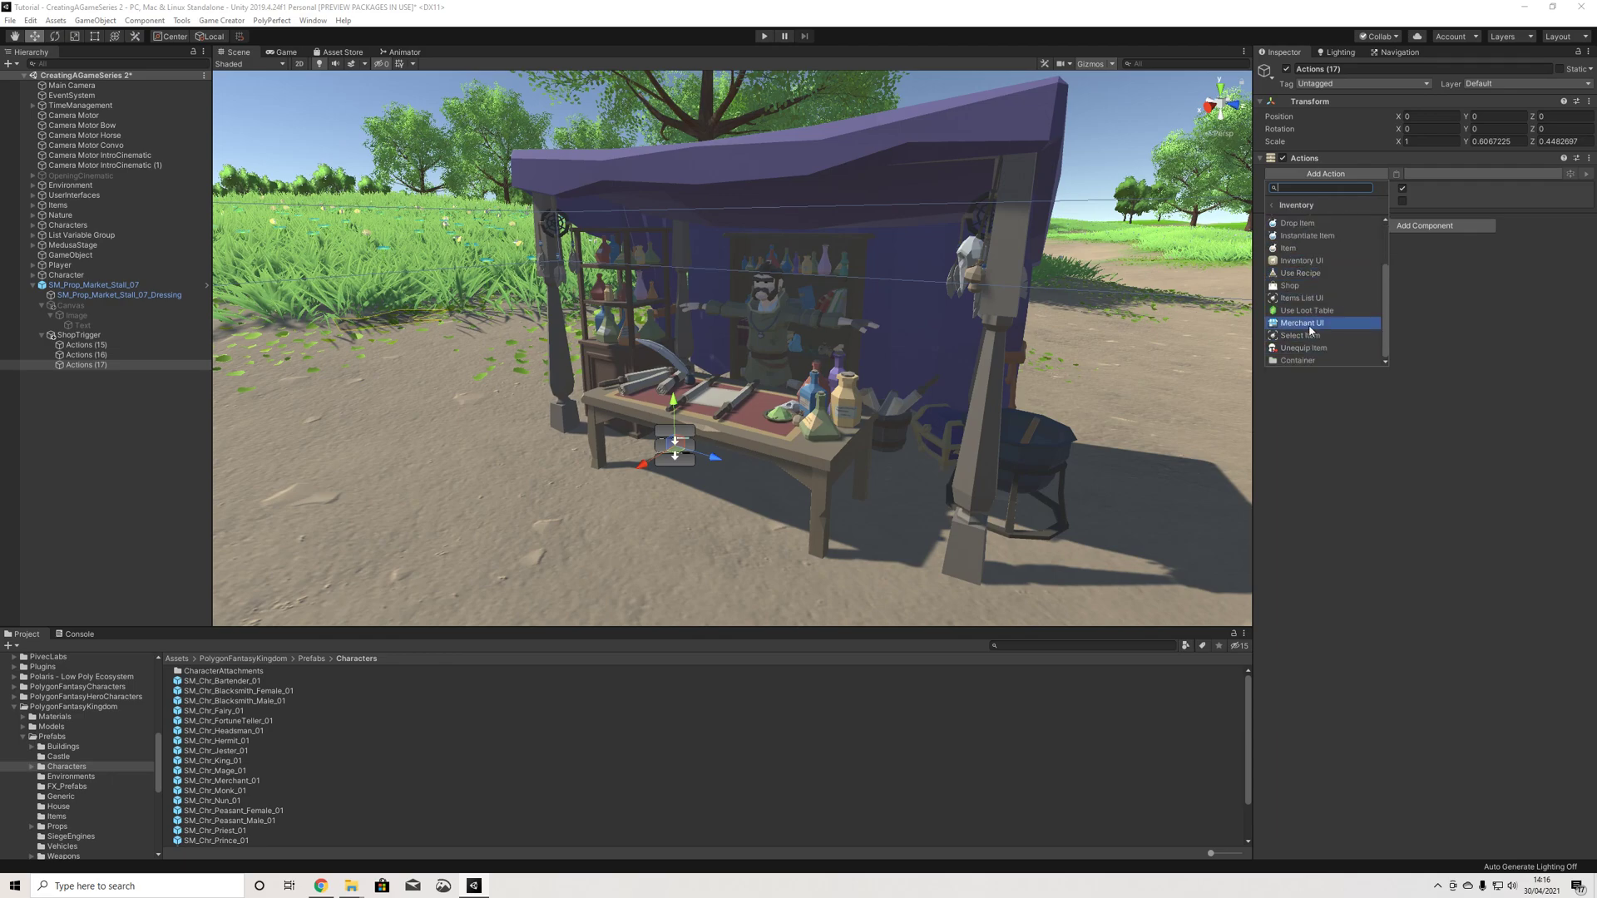
{"action": "left_click", "coordinate": [1310, 329]}
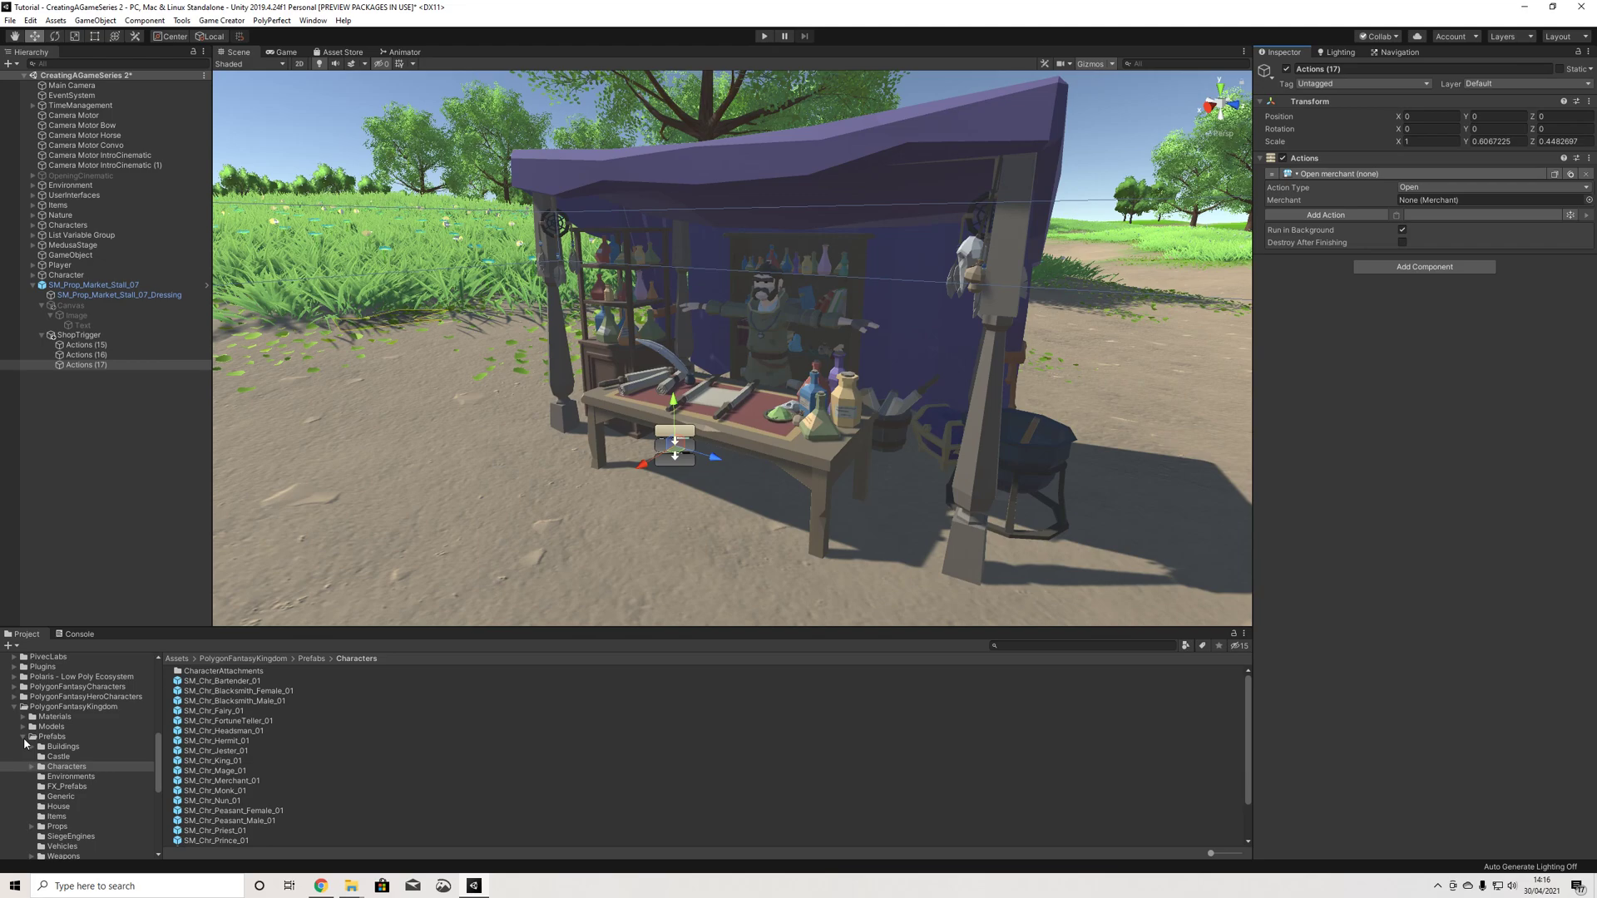
Step: Create a Game Creator Inventory Merchant asset named StallMerchant in the Assets/Prefabs folder
{"action": "left_click", "coordinate": [10, 709]}
{"action": "left_click", "coordinate": [13, 708]}
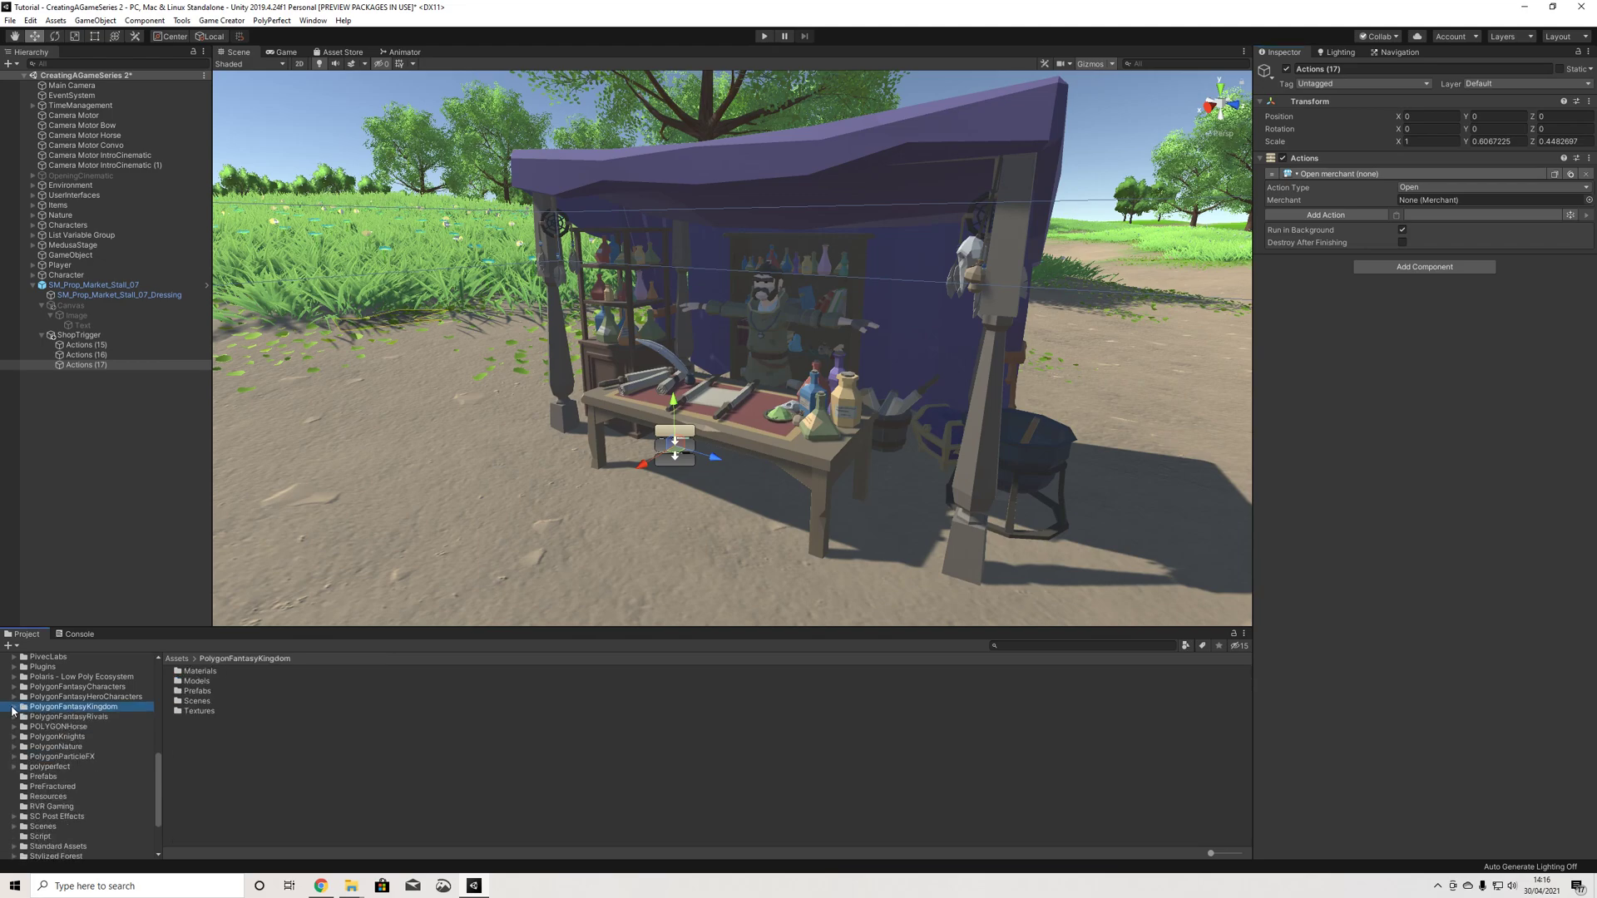
{"action": "scroll", "coordinate": [59, 734], "scroll_direction": "up", "scroll_amount": 3}
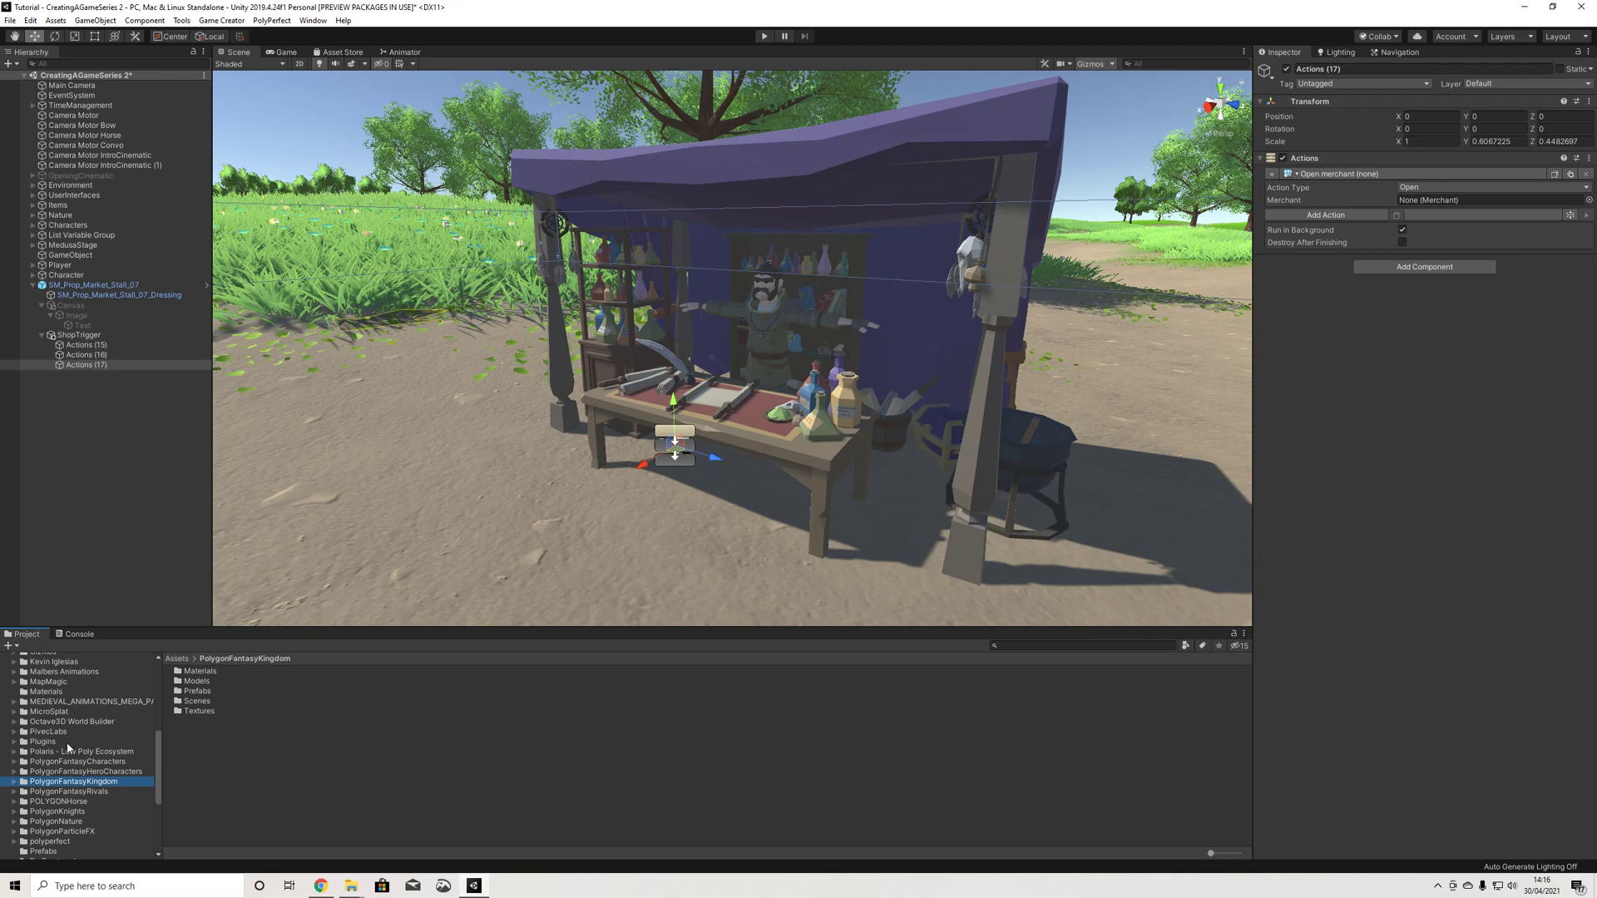
{"action": "scroll", "coordinate": [58, 797], "scroll_direction": "down", "scroll_amount": 2}
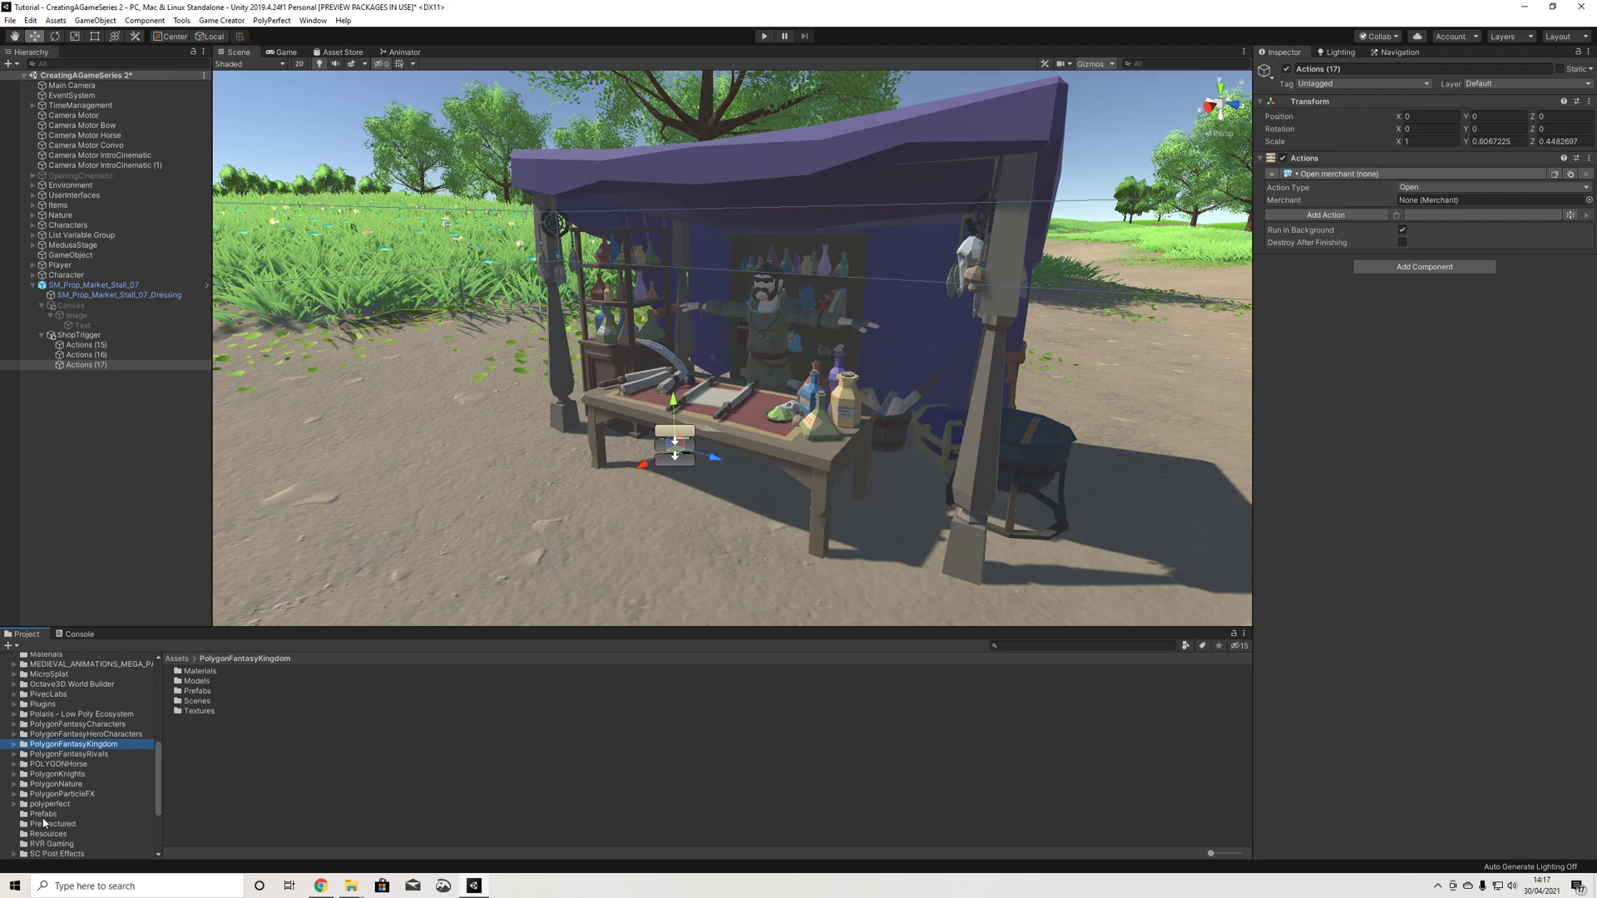
{"action": "left_click", "coordinate": [43, 815]}
{"action": "right_click", "coordinate": [178, 816]}
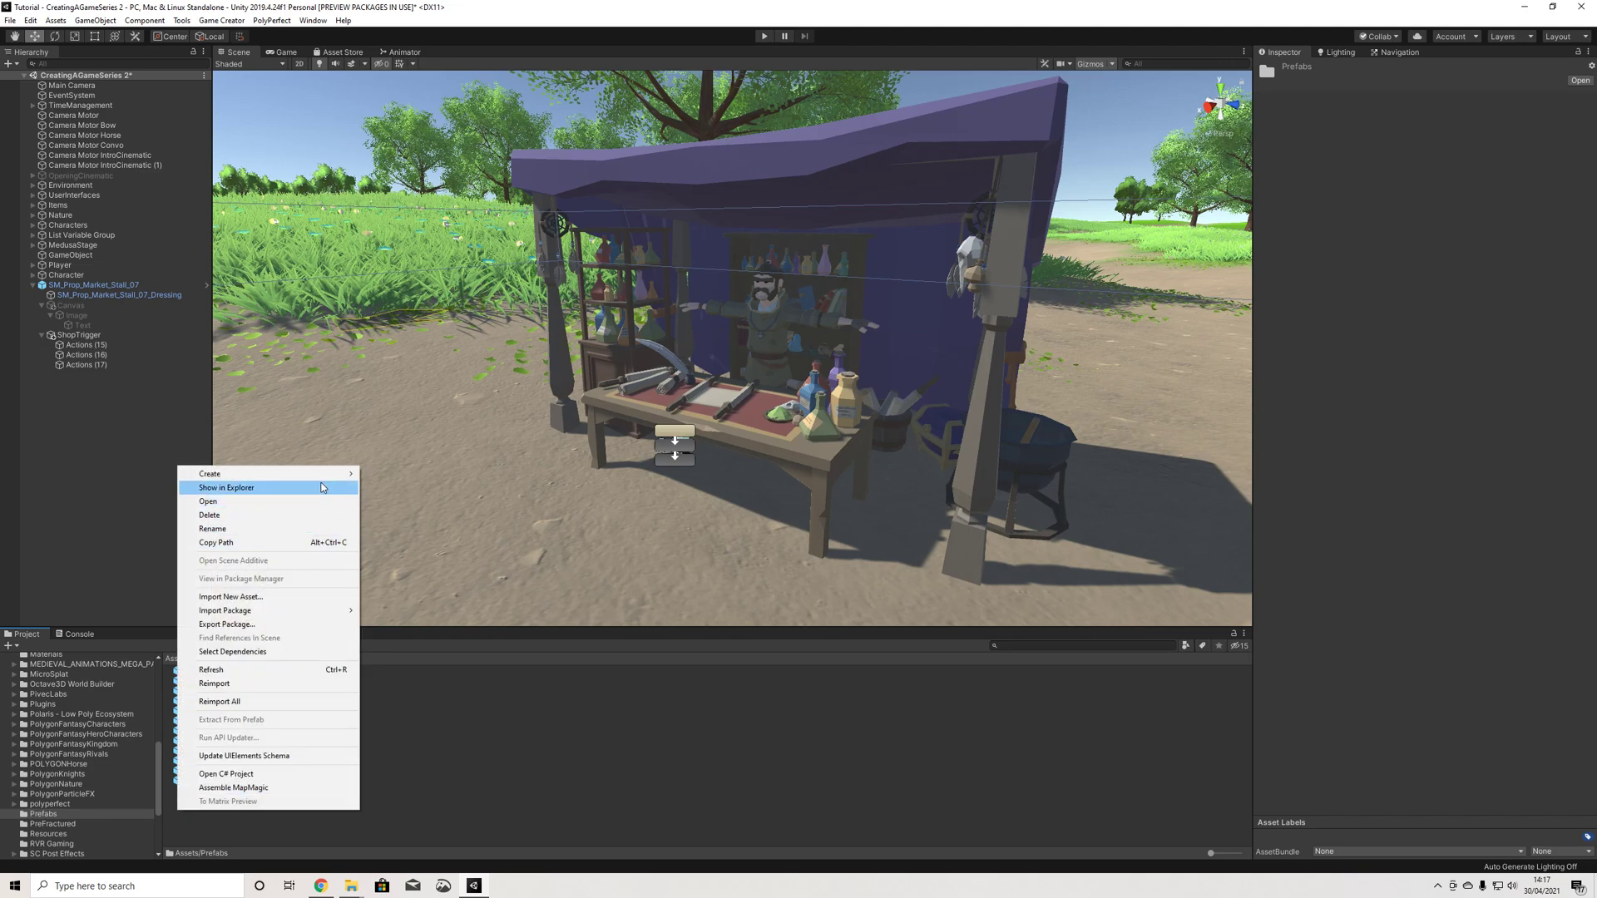
{"action": "mouse_move", "coordinate": [330, 478]}
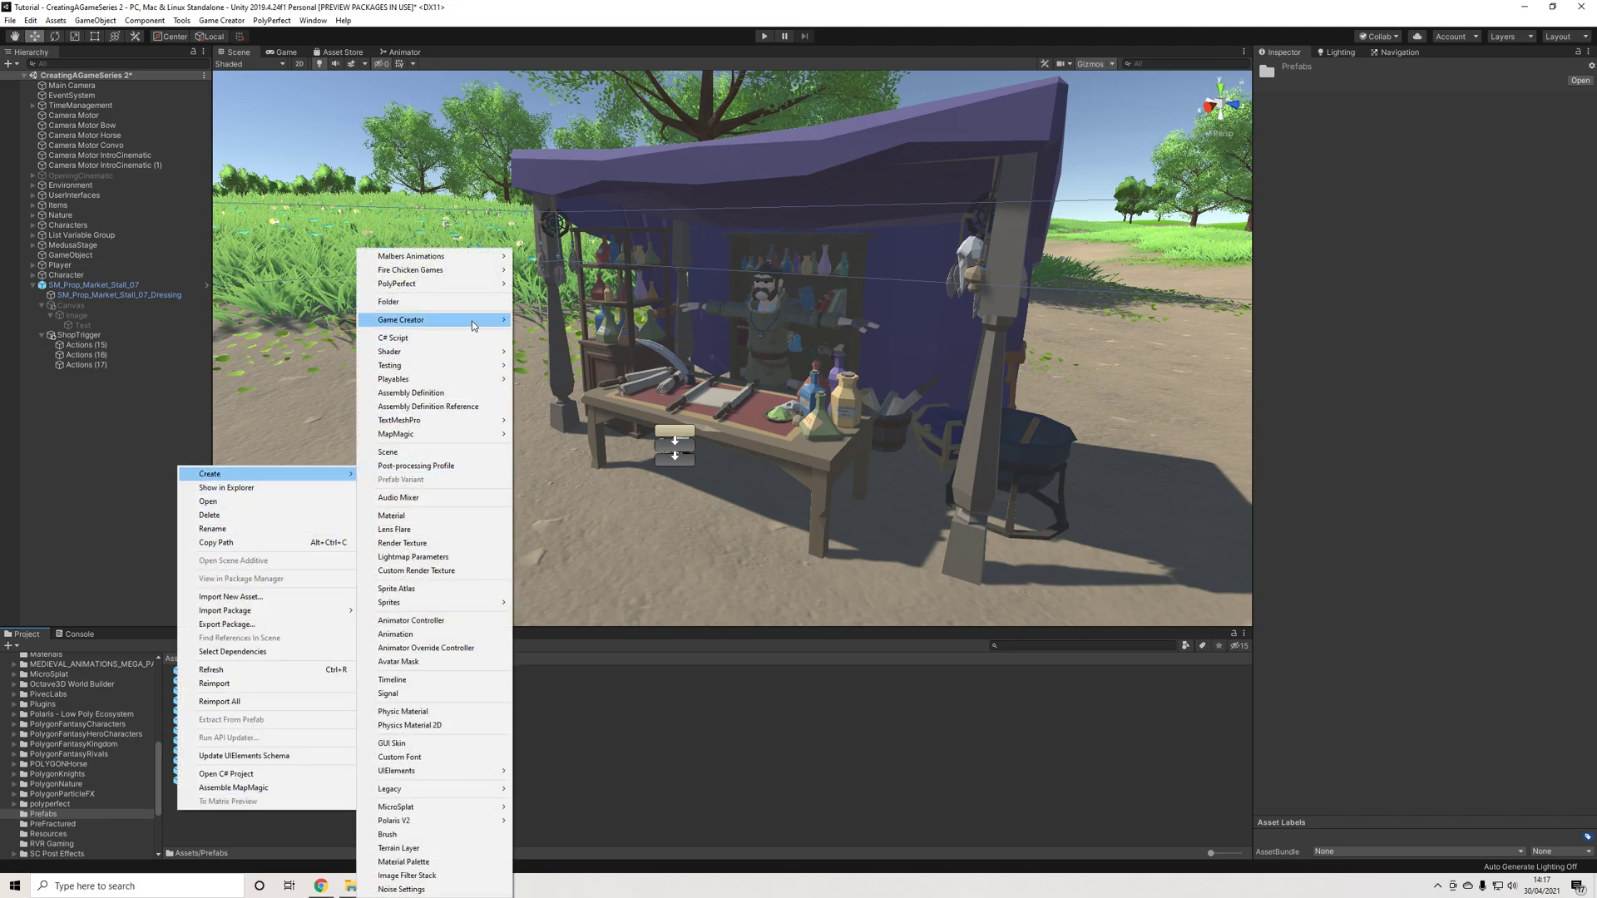
{"action": "mouse_move", "coordinate": [466, 322]}
{"action": "mouse_move", "coordinate": [589, 376]}
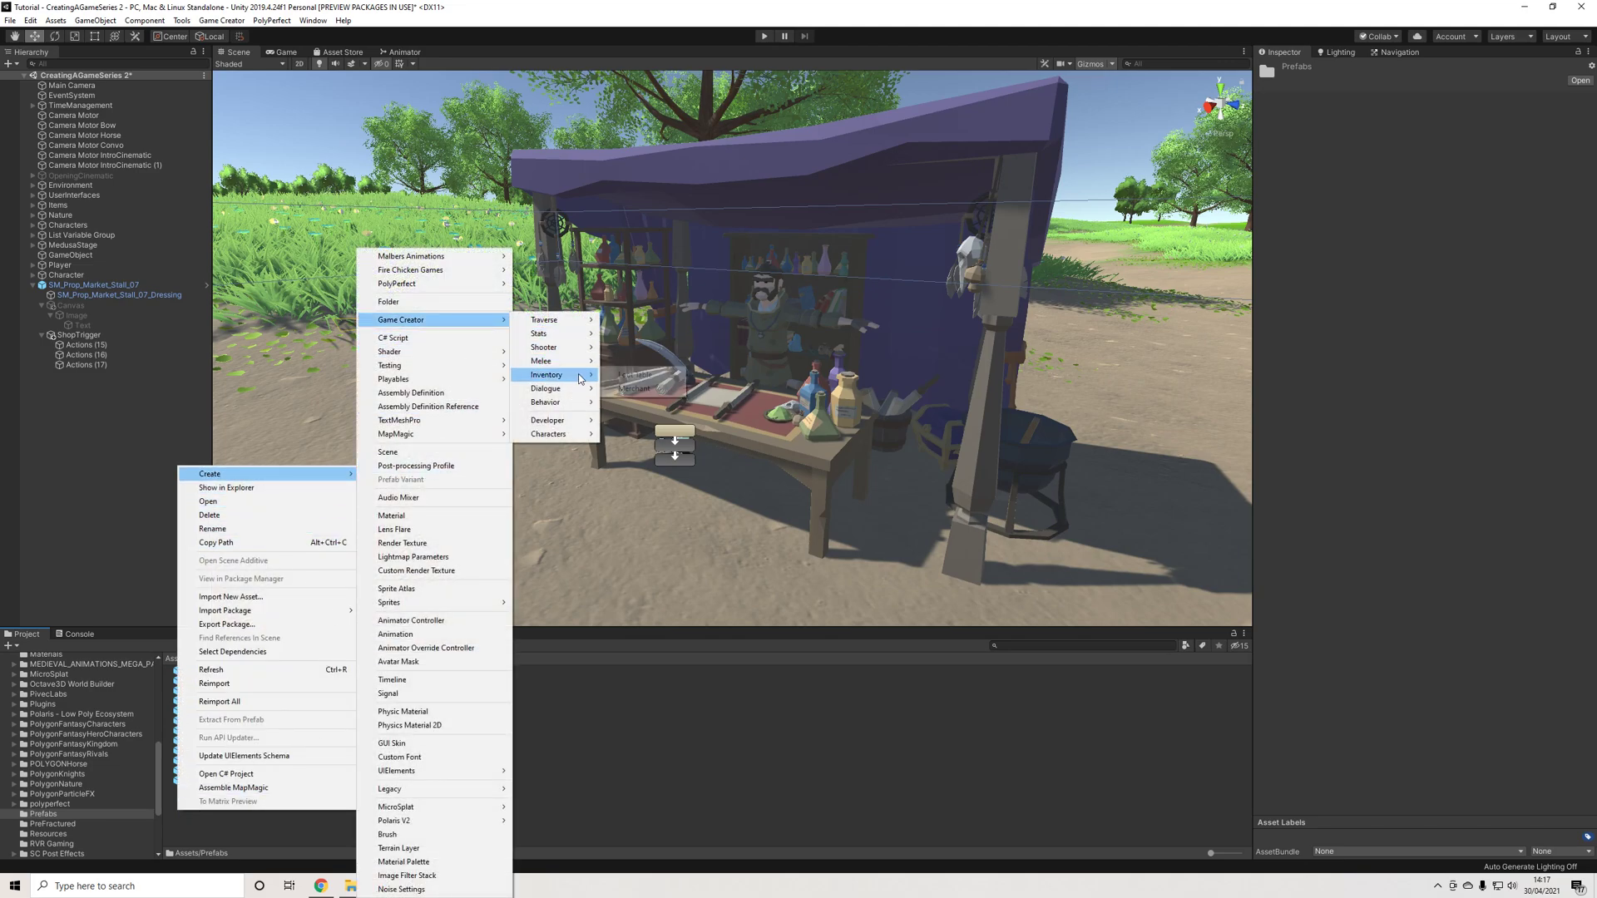
{"action": "left_click", "coordinate": [636, 388]}
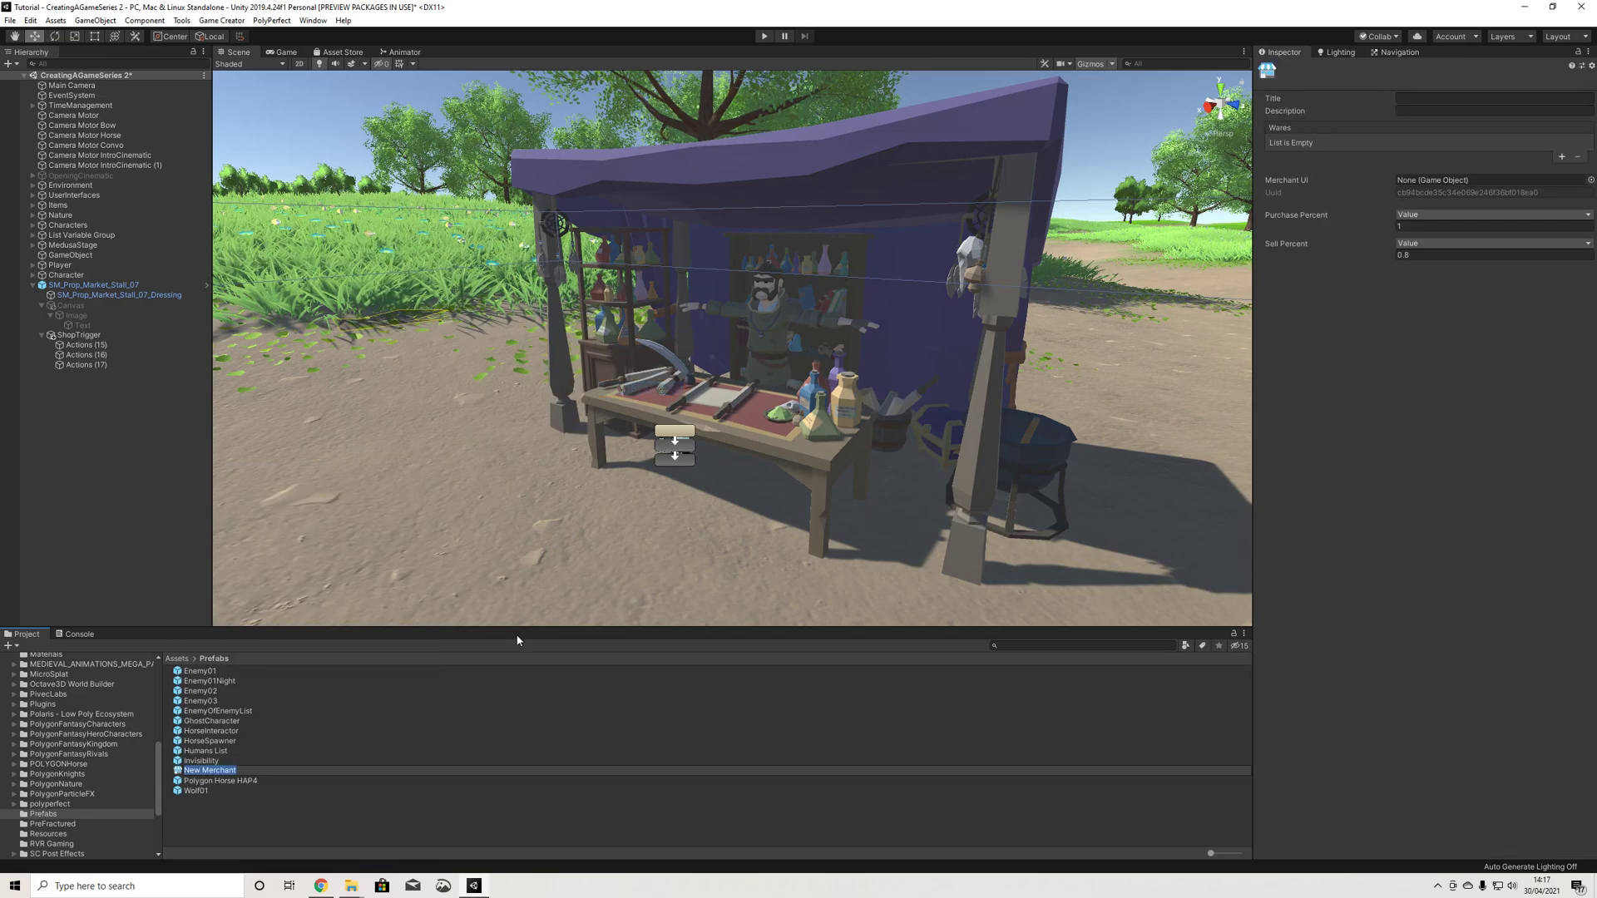
{"action": "type", "text": "Stall"}
{"action": "key", "text": "Return"}
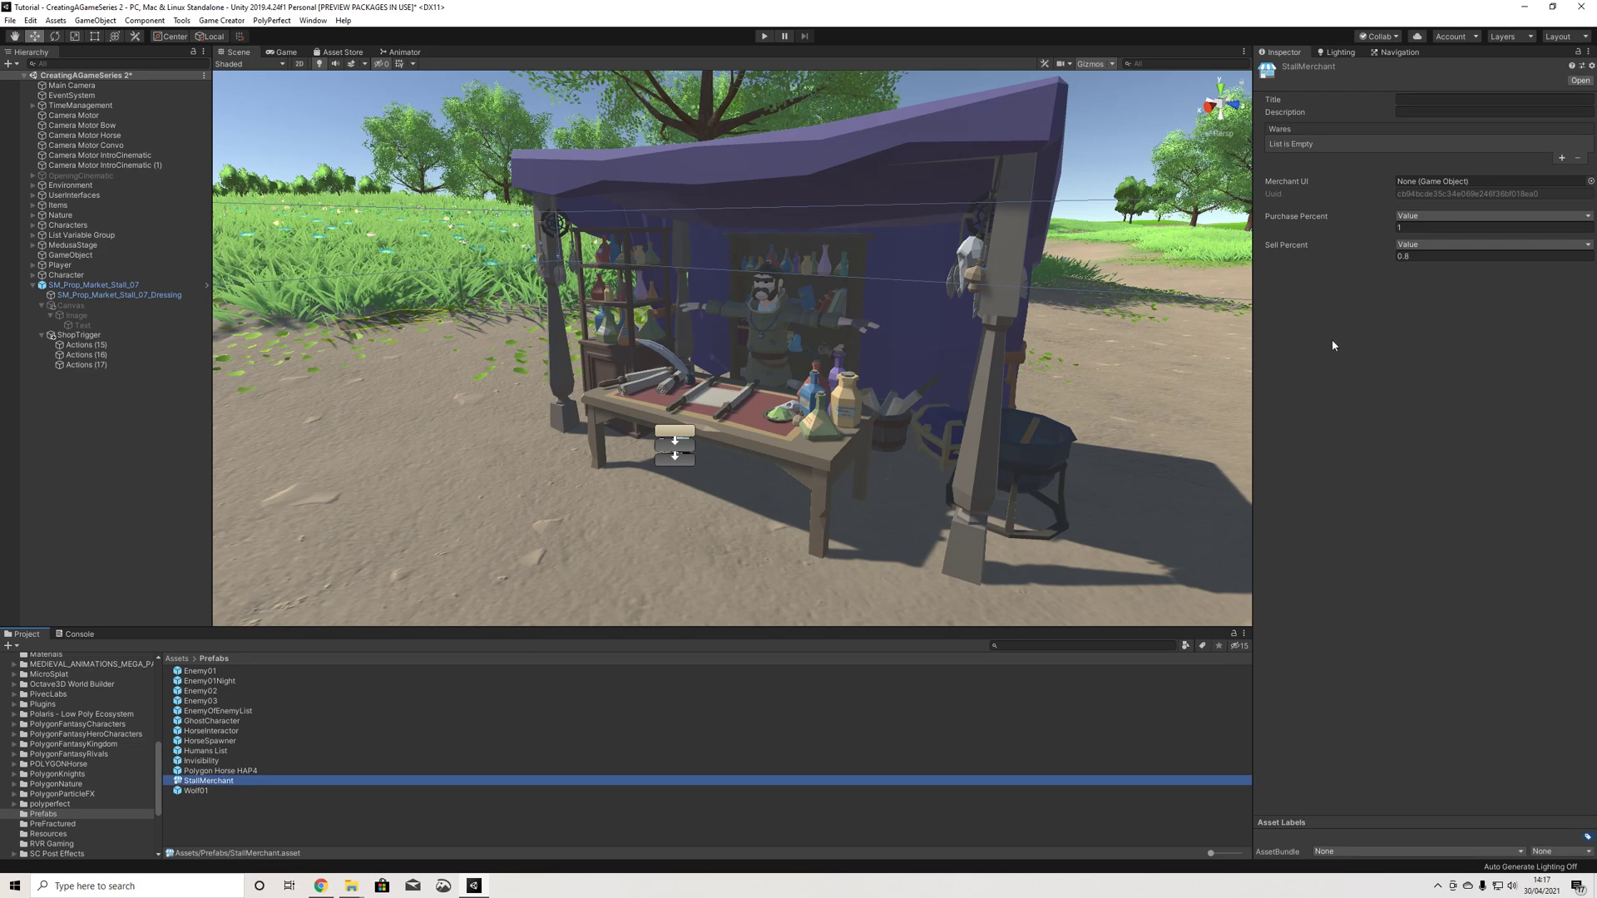
Step: Give StallMerchant the title "General Merchant" and the description "Sells whatever"
{"action": "left_click", "coordinate": [1451, 101]}
{"action": "type", "text": "Ge"}
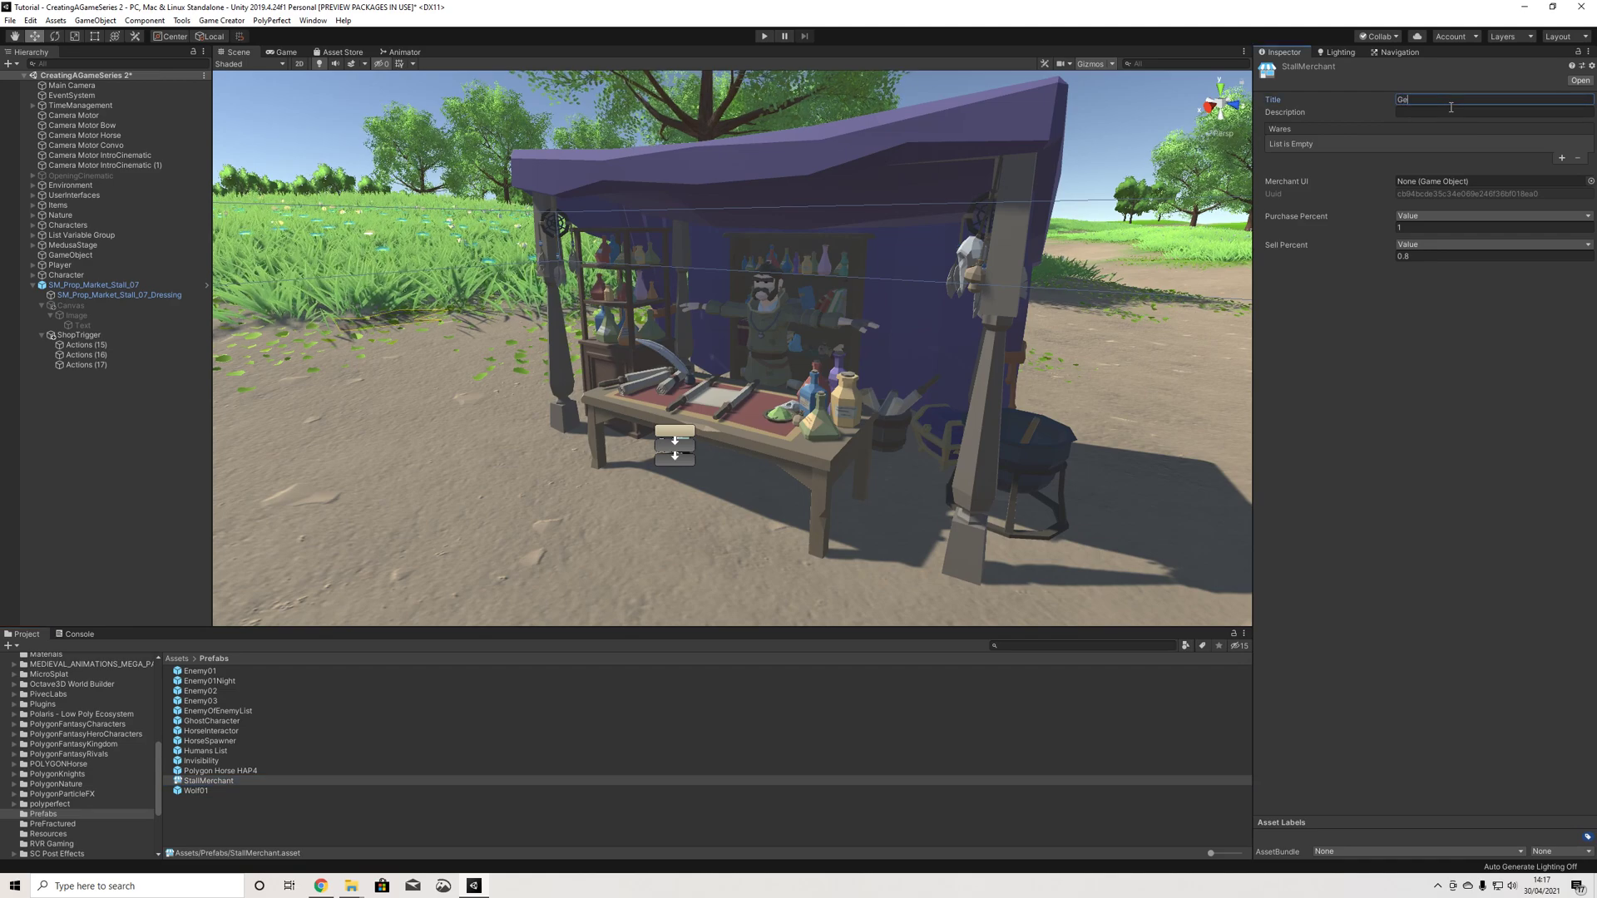
{"action": "type", "text": "neral Merchant"}
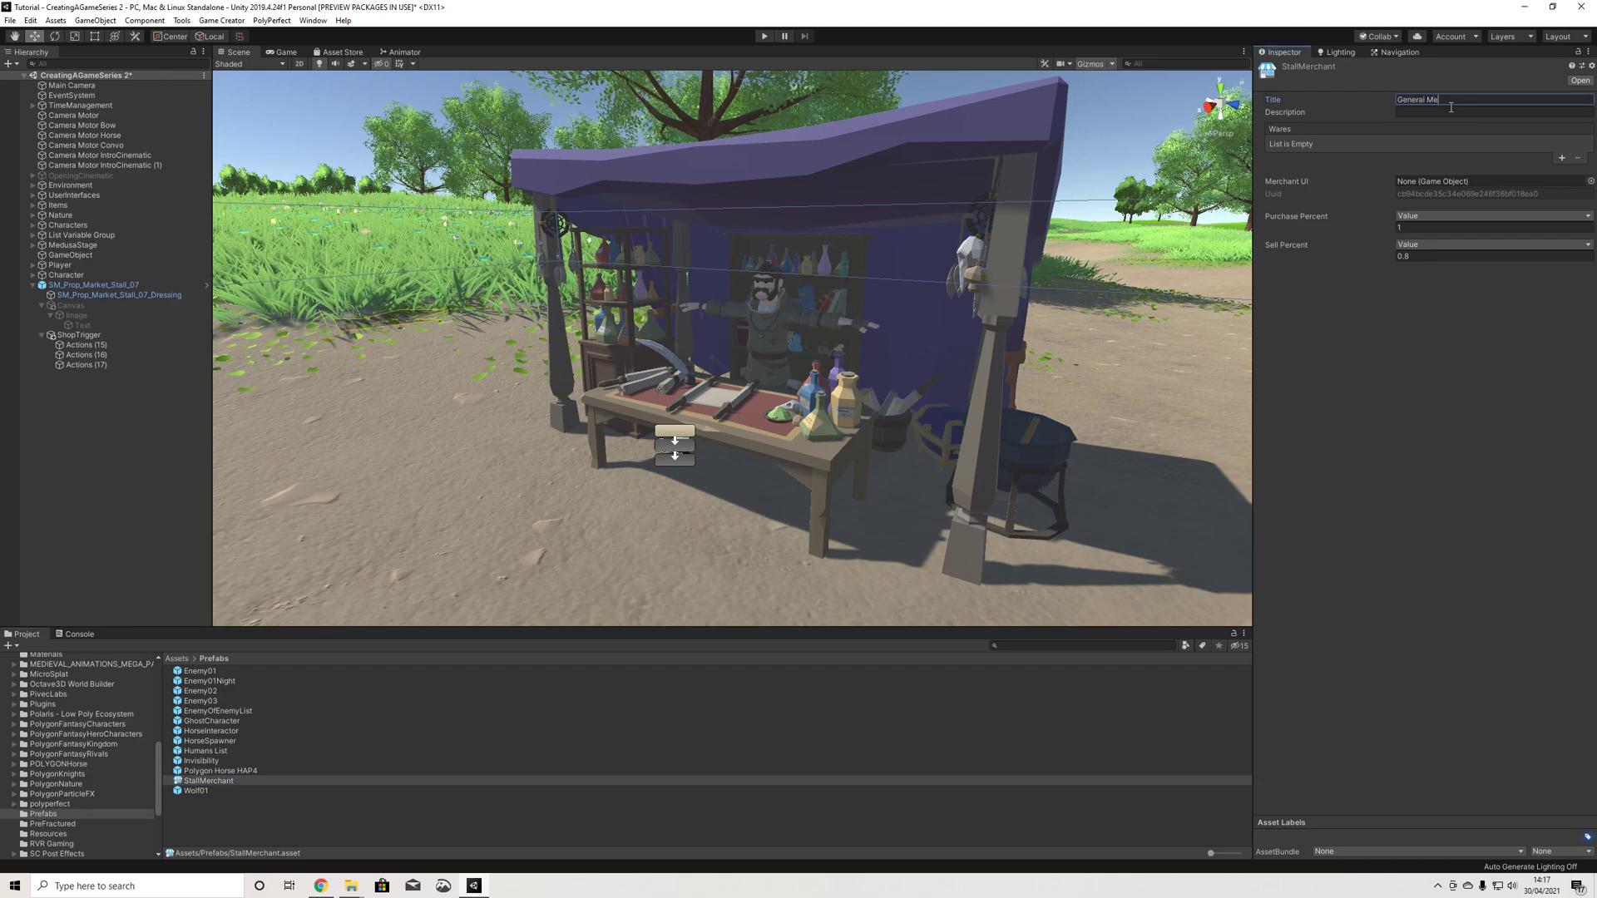
{"action": "left_click", "coordinate": [1414, 113]}
{"action": "type", "text": "Sells whatever"}
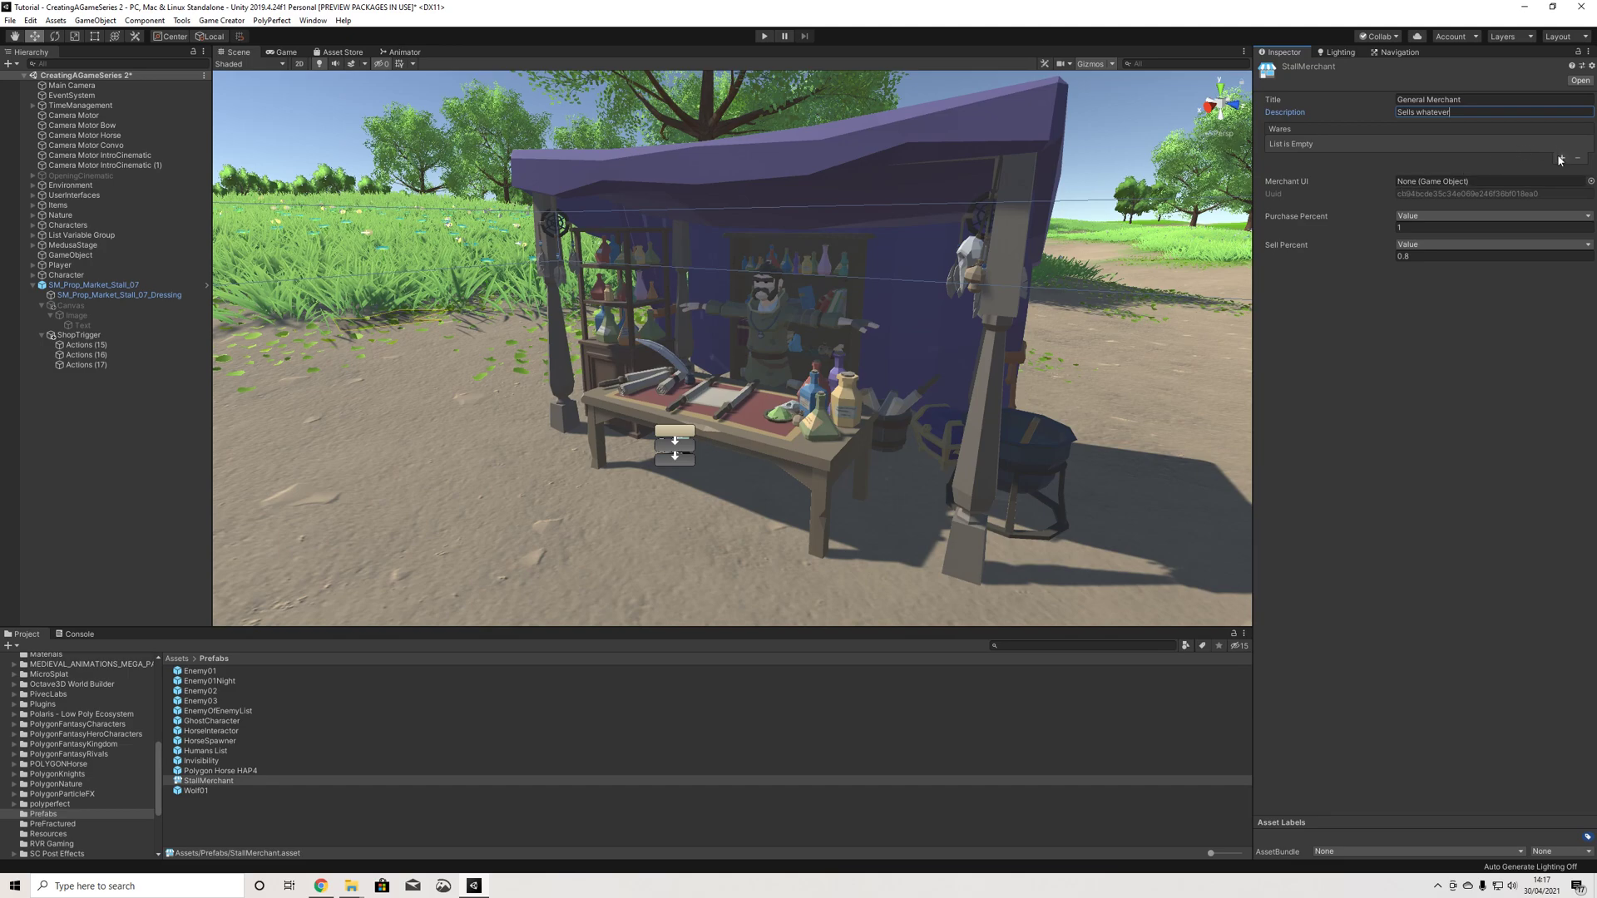
Step: Examine the value source options for StallMerchant's Sell Percent and Purchase Percent
{"action": "left_click", "coordinate": [1411, 256]}
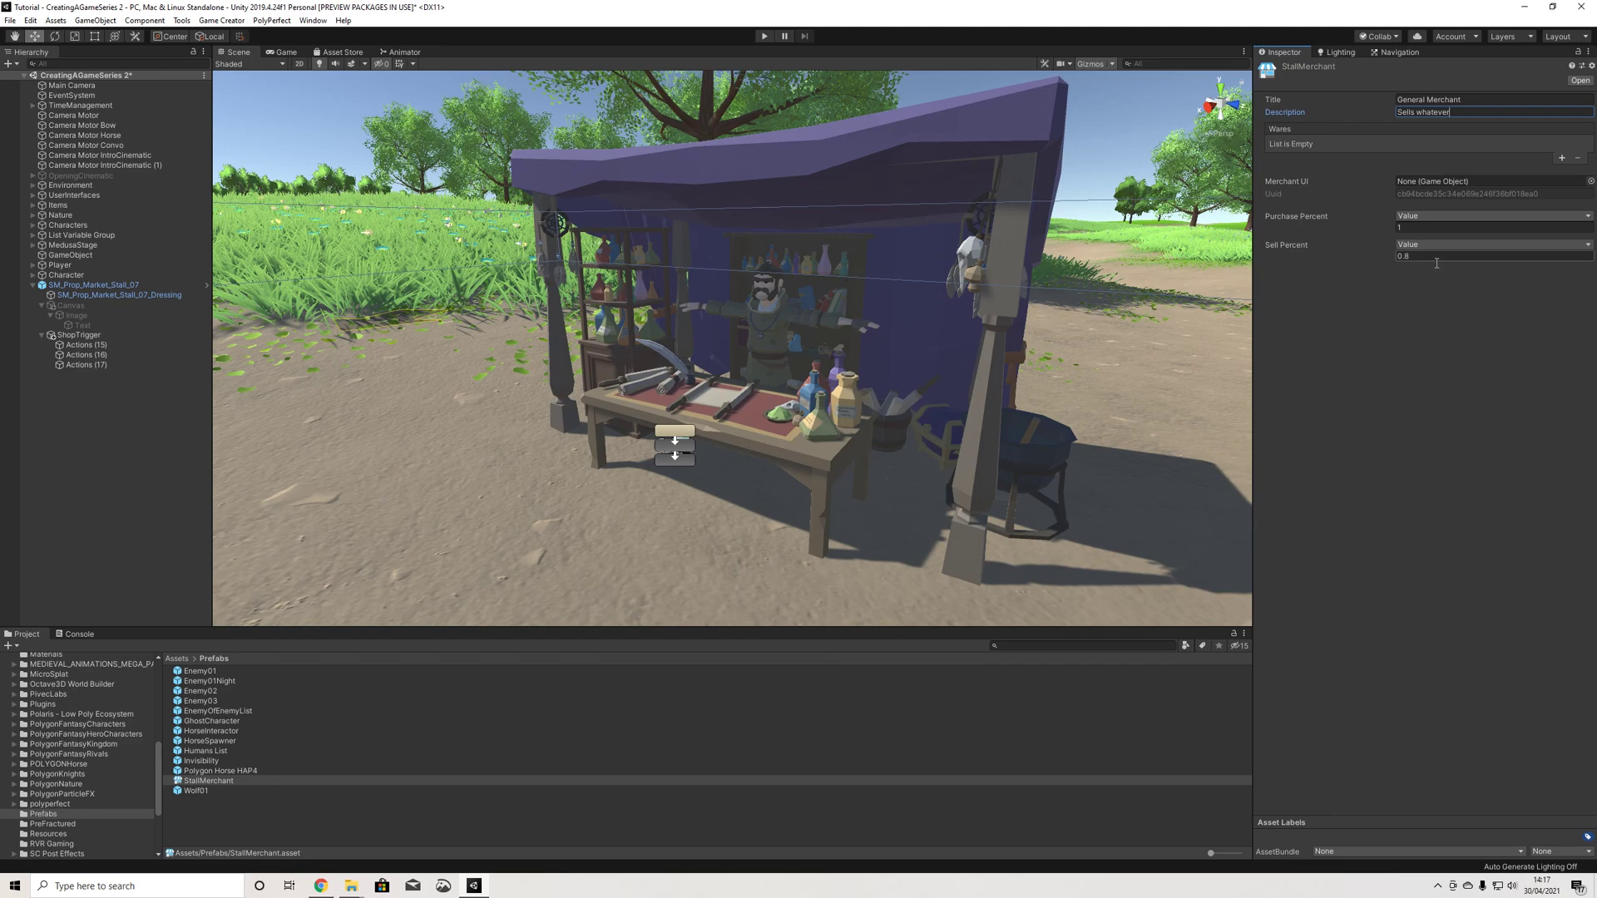
{"action": "left_click", "coordinate": [1424, 257]}
{"action": "left_click", "coordinate": [1421, 245]}
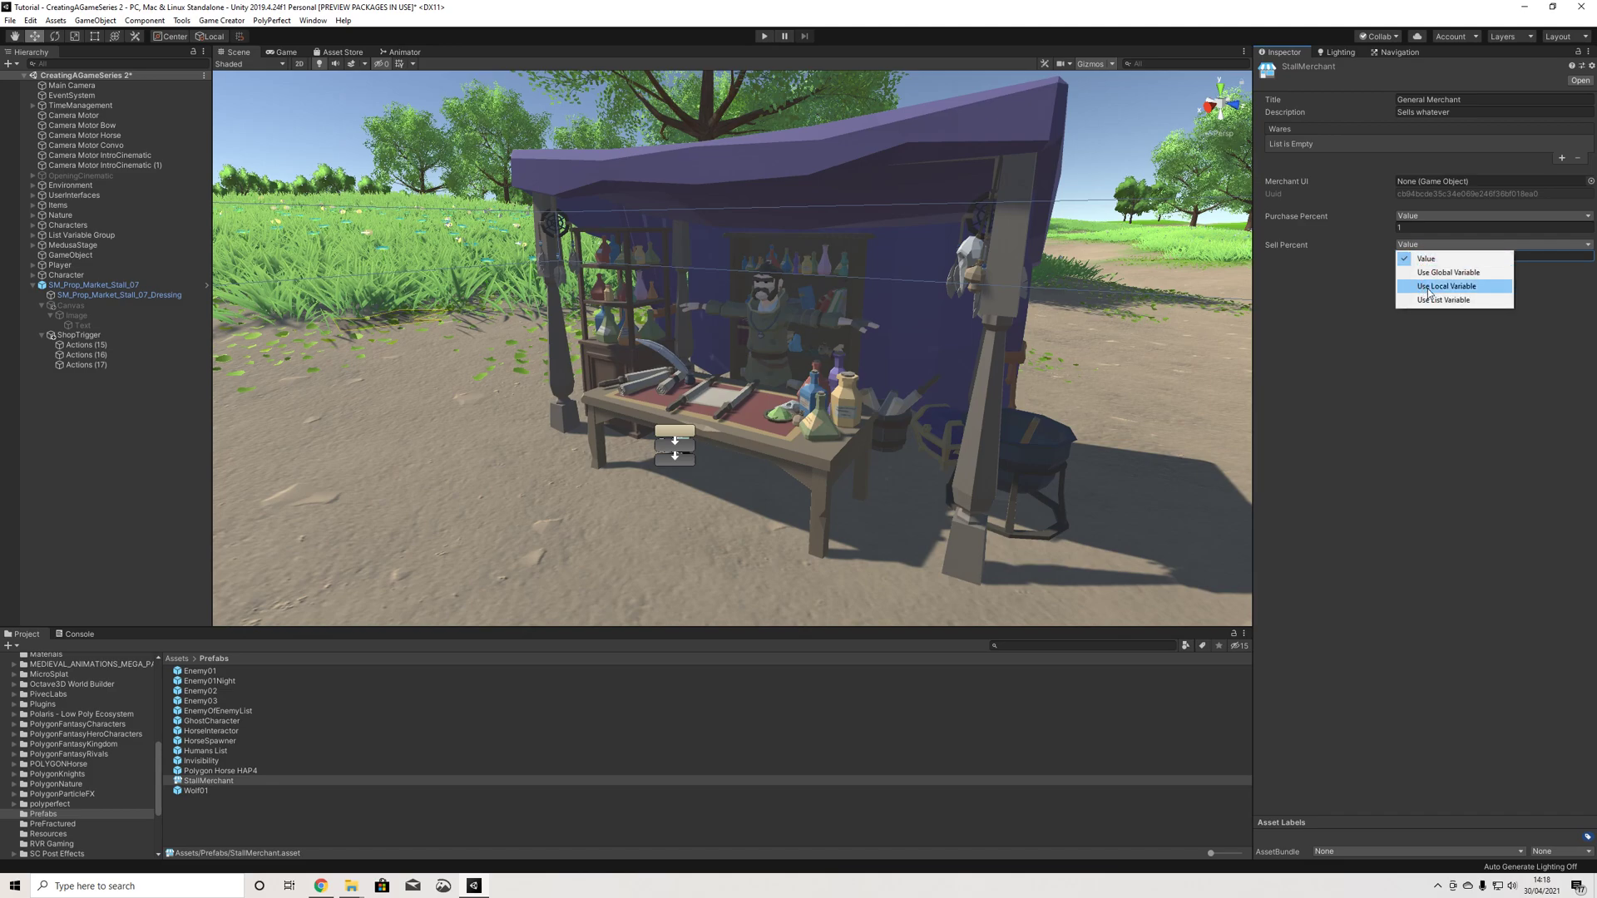
{"action": "left_click", "coordinate": [1414, 218]}
{"action": "left_click", "coordinate": [1415, 218]}
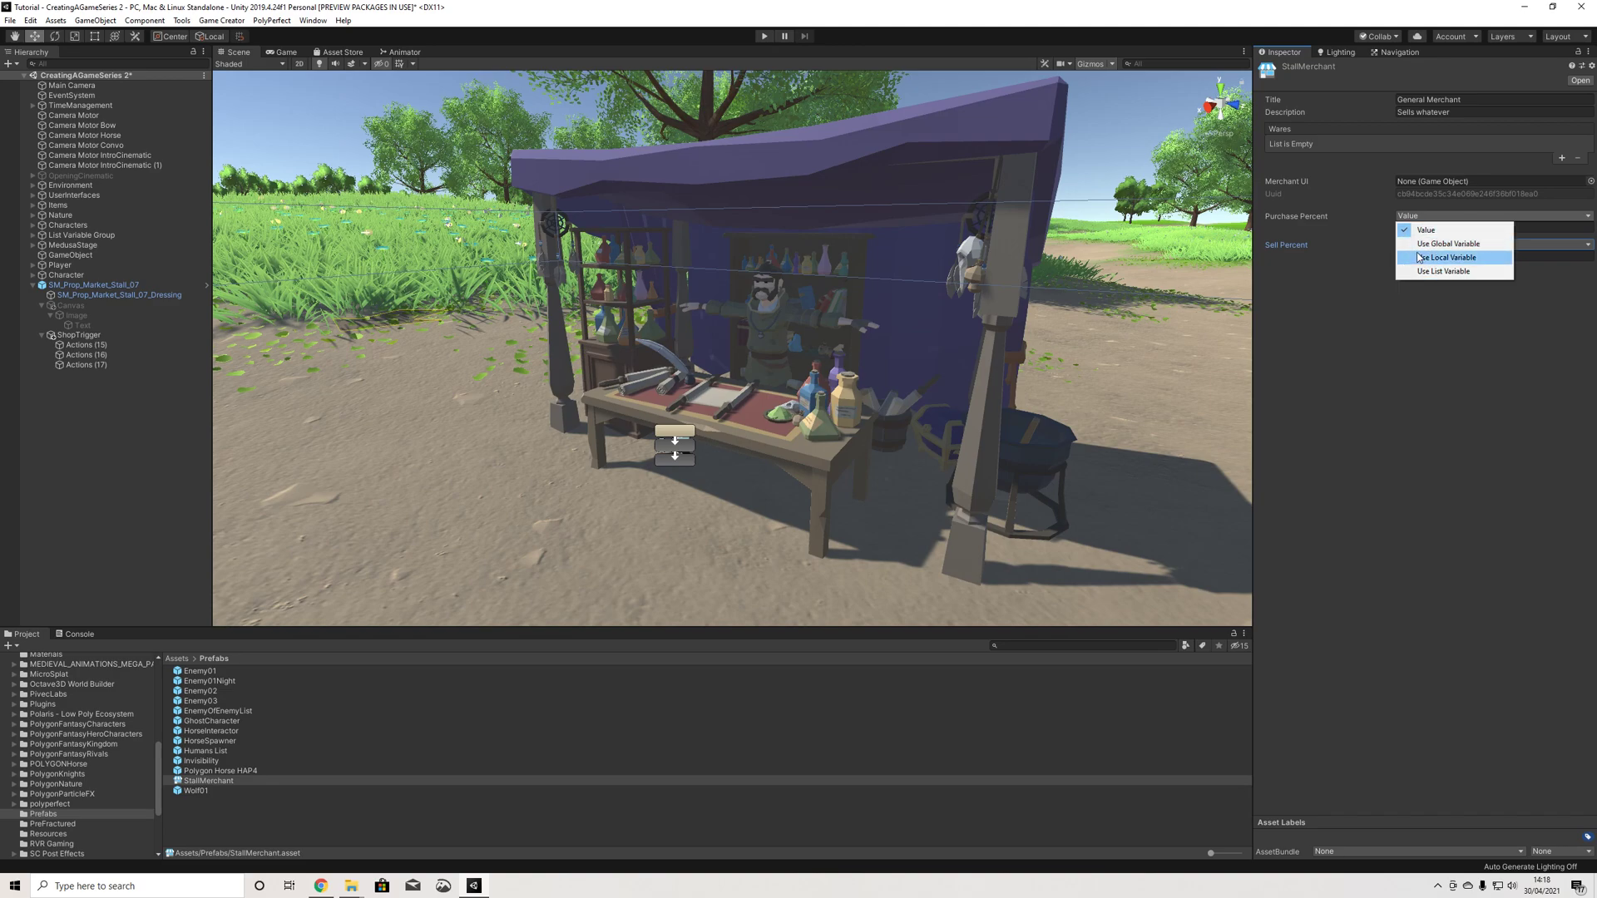
{"action": "left_click", "coordinate": [1351, 276]}
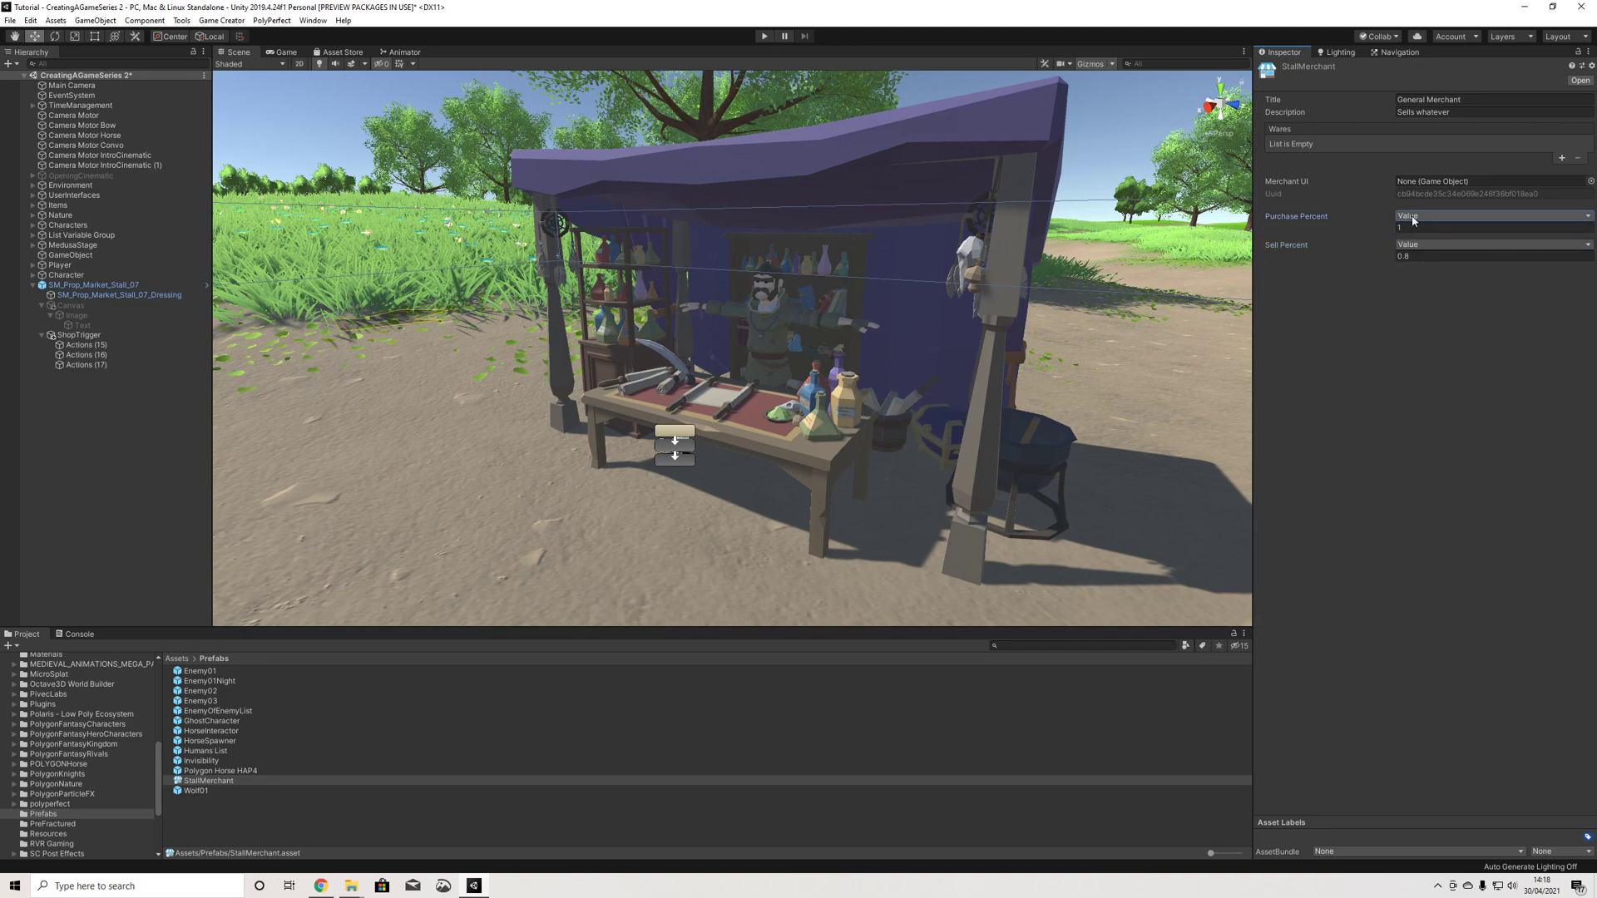
{"action": "left_click", "coordinate": [1405, 228]}
Step: Assign the StallMerchant asset as the Merchant of the Open merchant action in Actions (17)
{"action": "left_click", "coordinate": [41, 305]}
{"action": "left_click", "coordinate": [83, 344]}
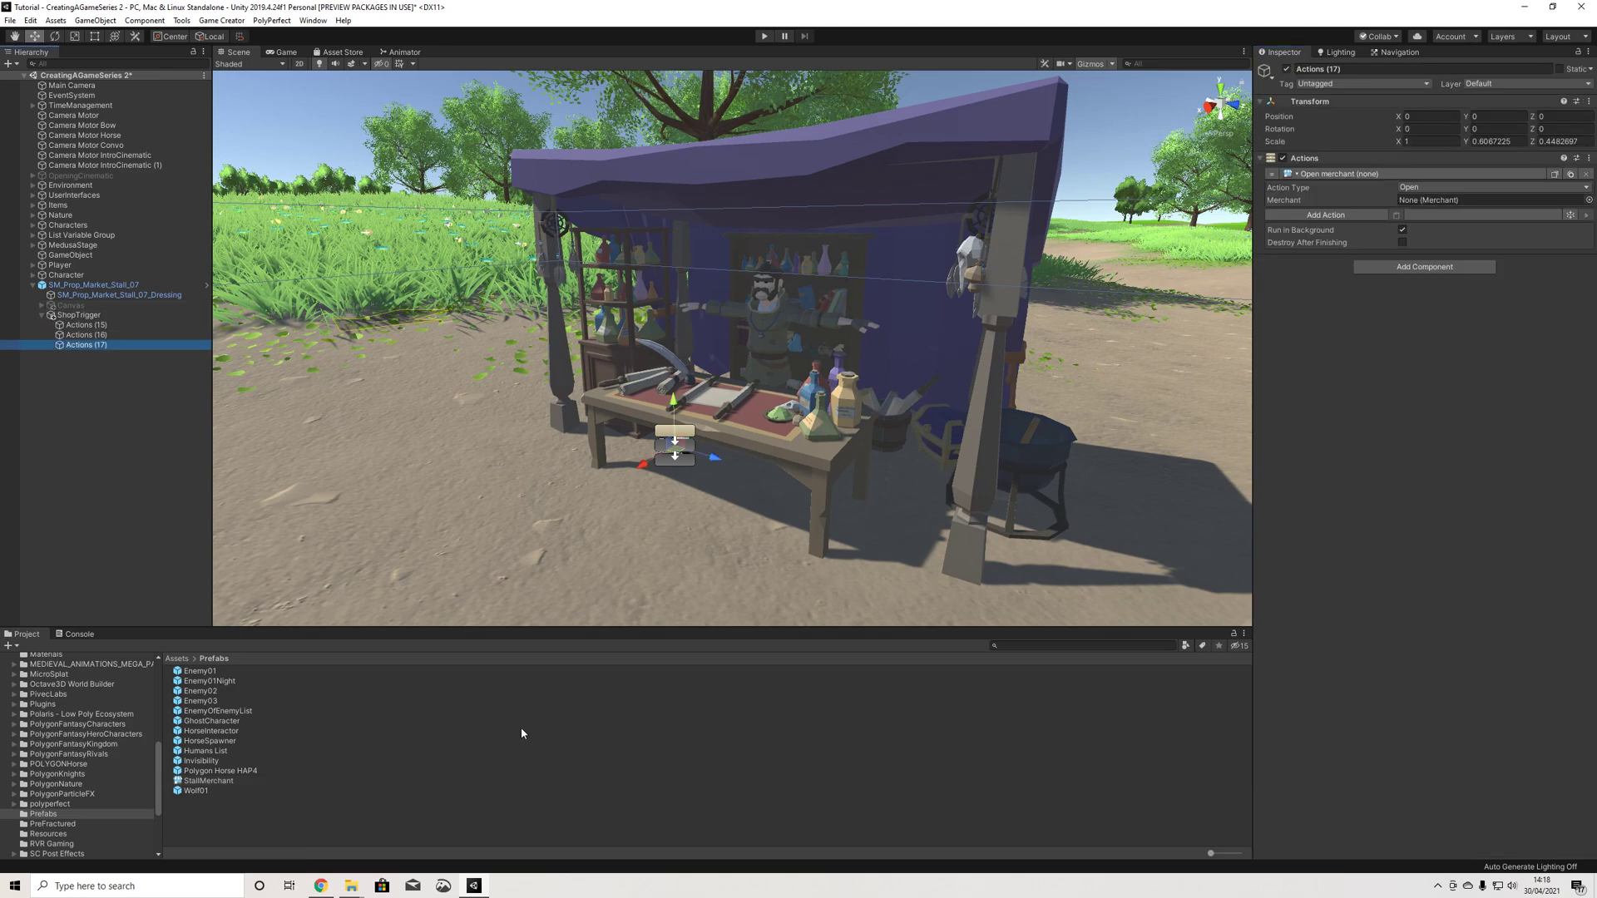
{"action": "left_click_drag", "start_coordinate": [208, 780], "coordinate": [1452, 202]}
Step: Add Potion to StallMerchant's wares with a limit amount of 5
{"action": "left_click", "coordinate": [205, 780]}
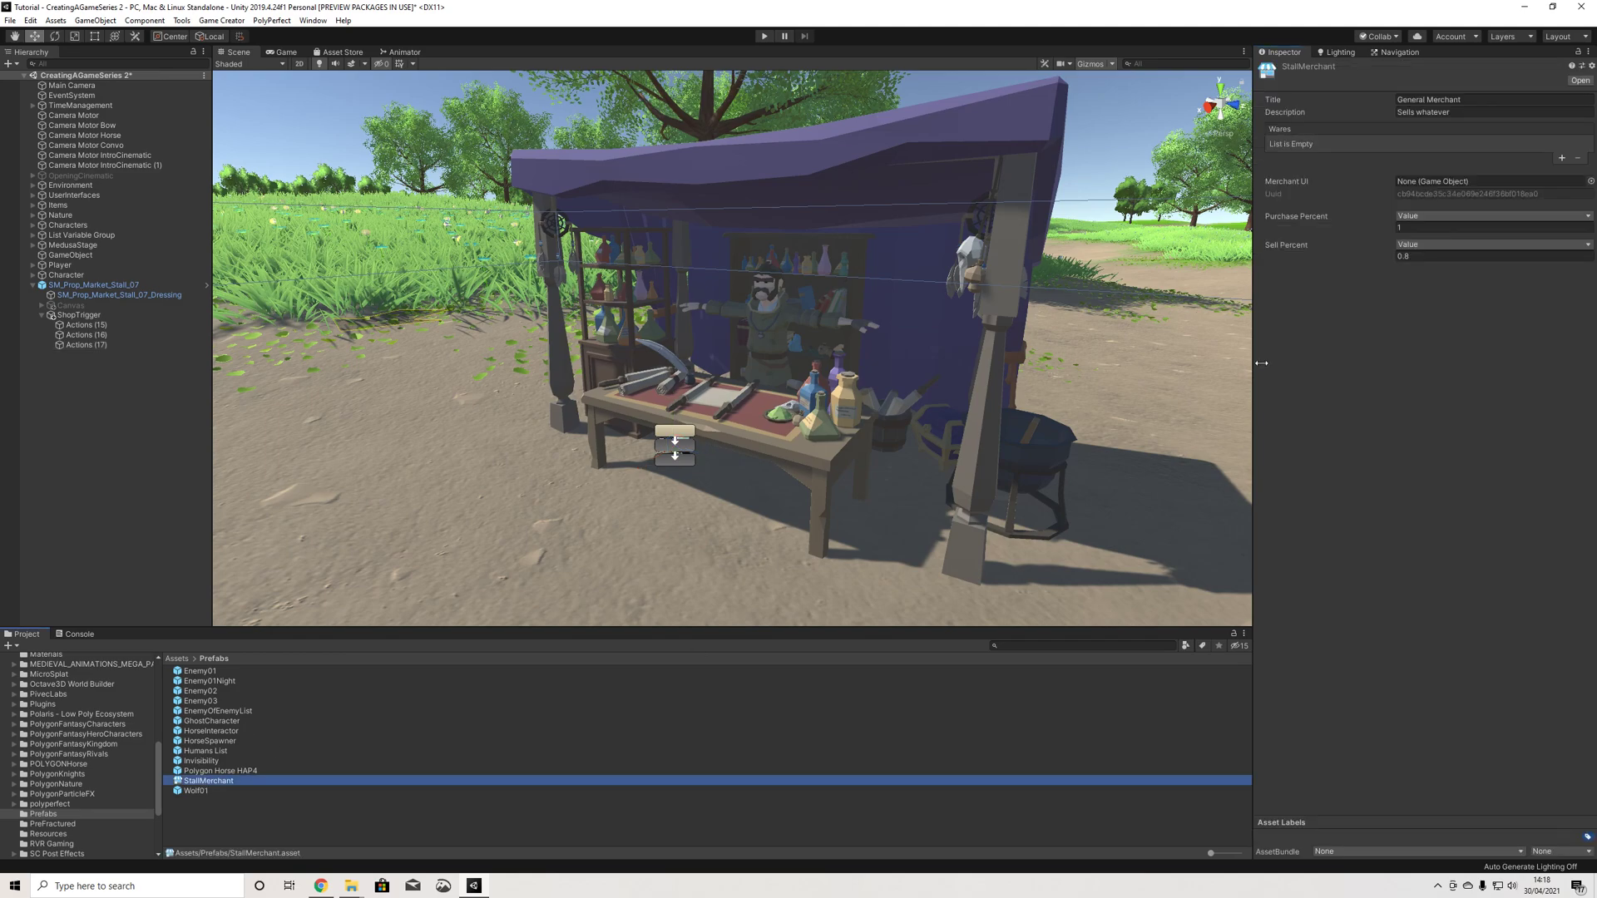
{"action": "left_click", "coordinate": [1562, 158]}
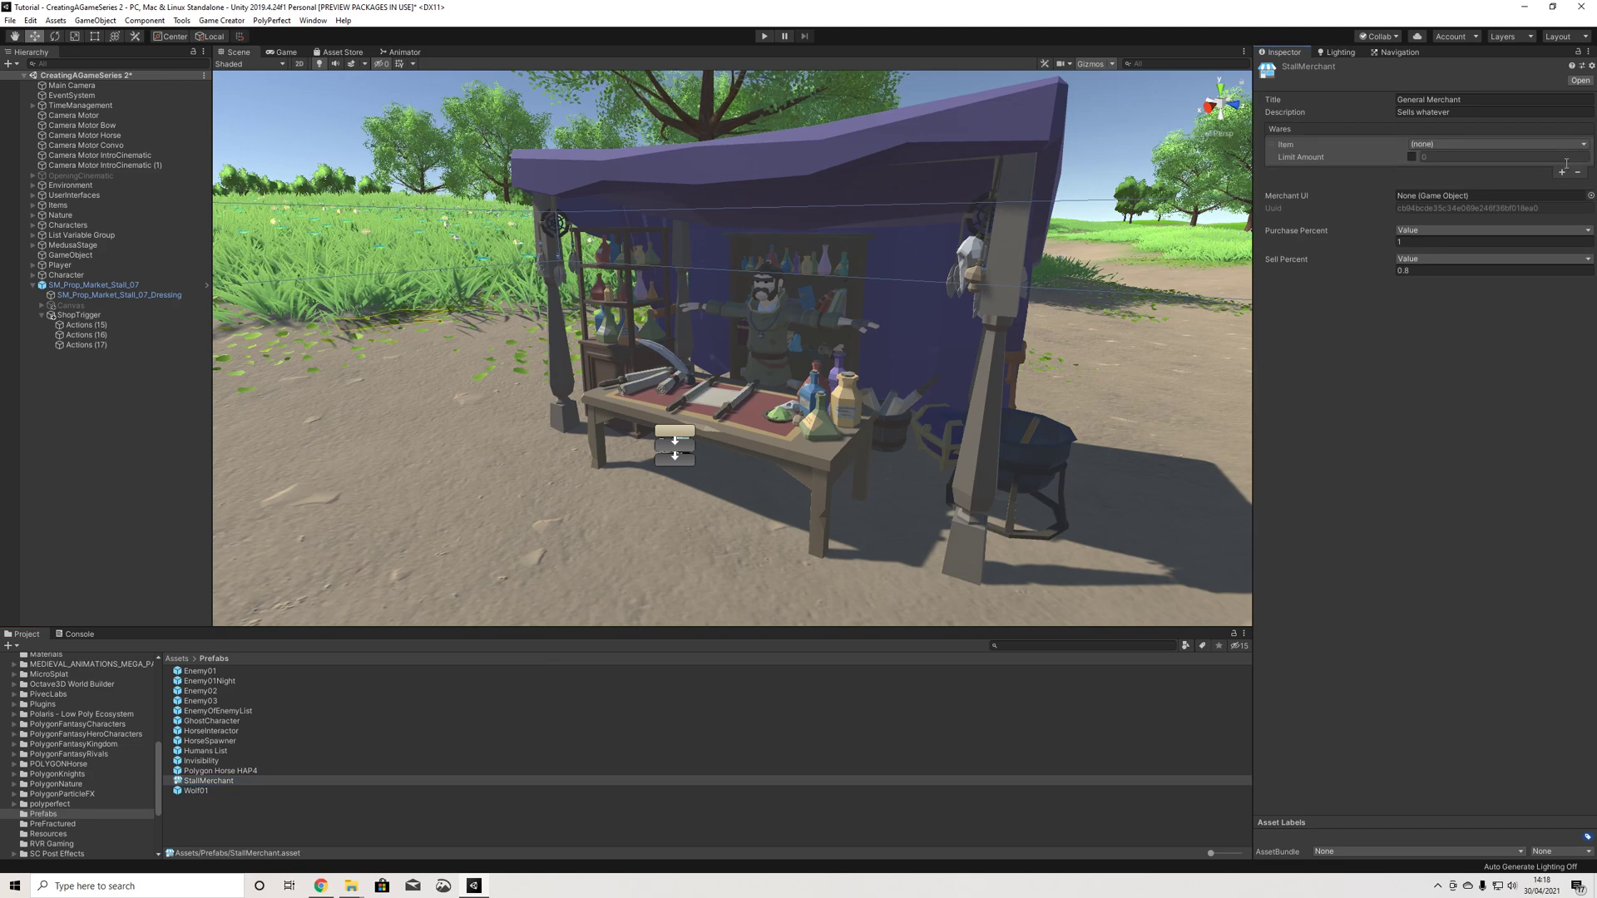
{"action": "left_click", "coordinate": [1424, 145]}
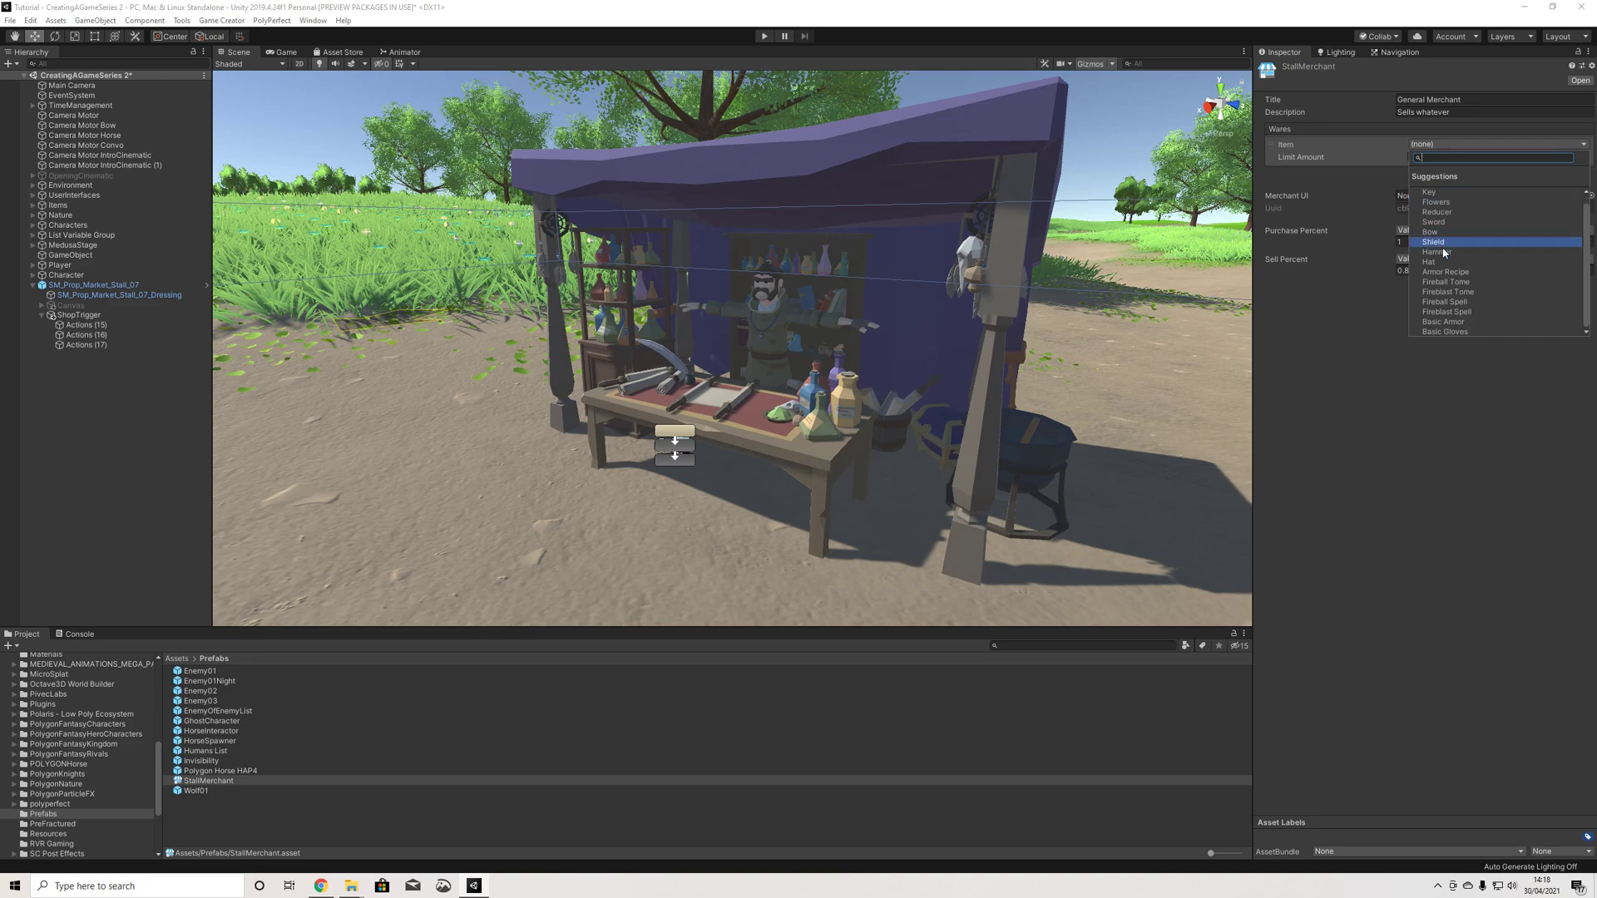
{"action": "scroll", "coordinate": [1445, 194], "scroll_direction": "up", "scroll_amount": 1}
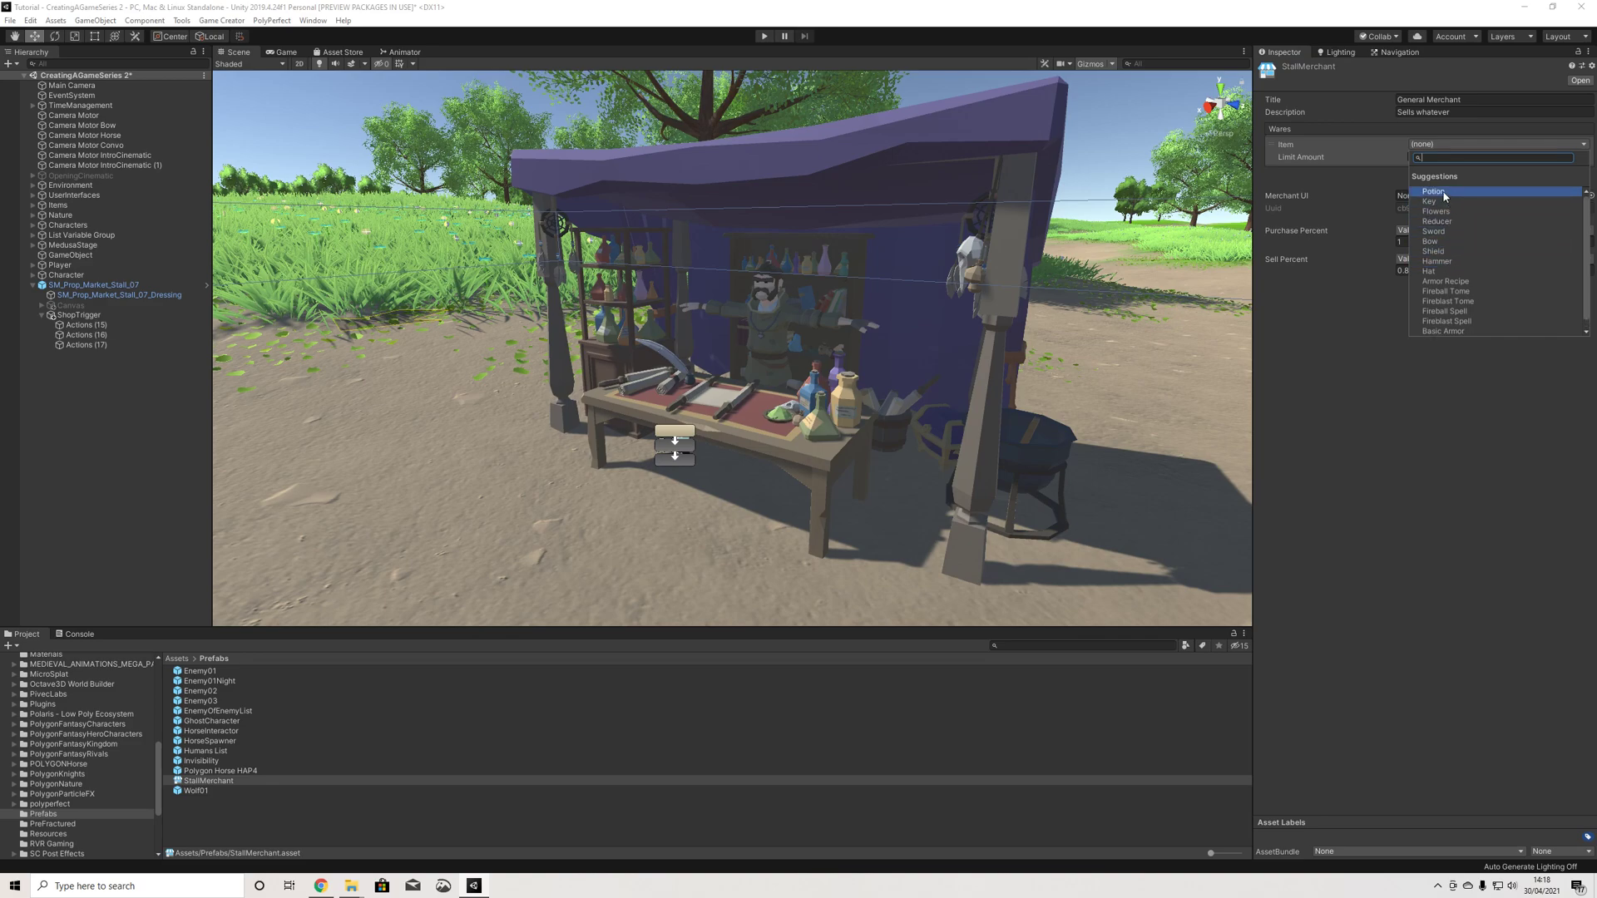
{"action": "left_click", "coordinate": [1444, 195]}
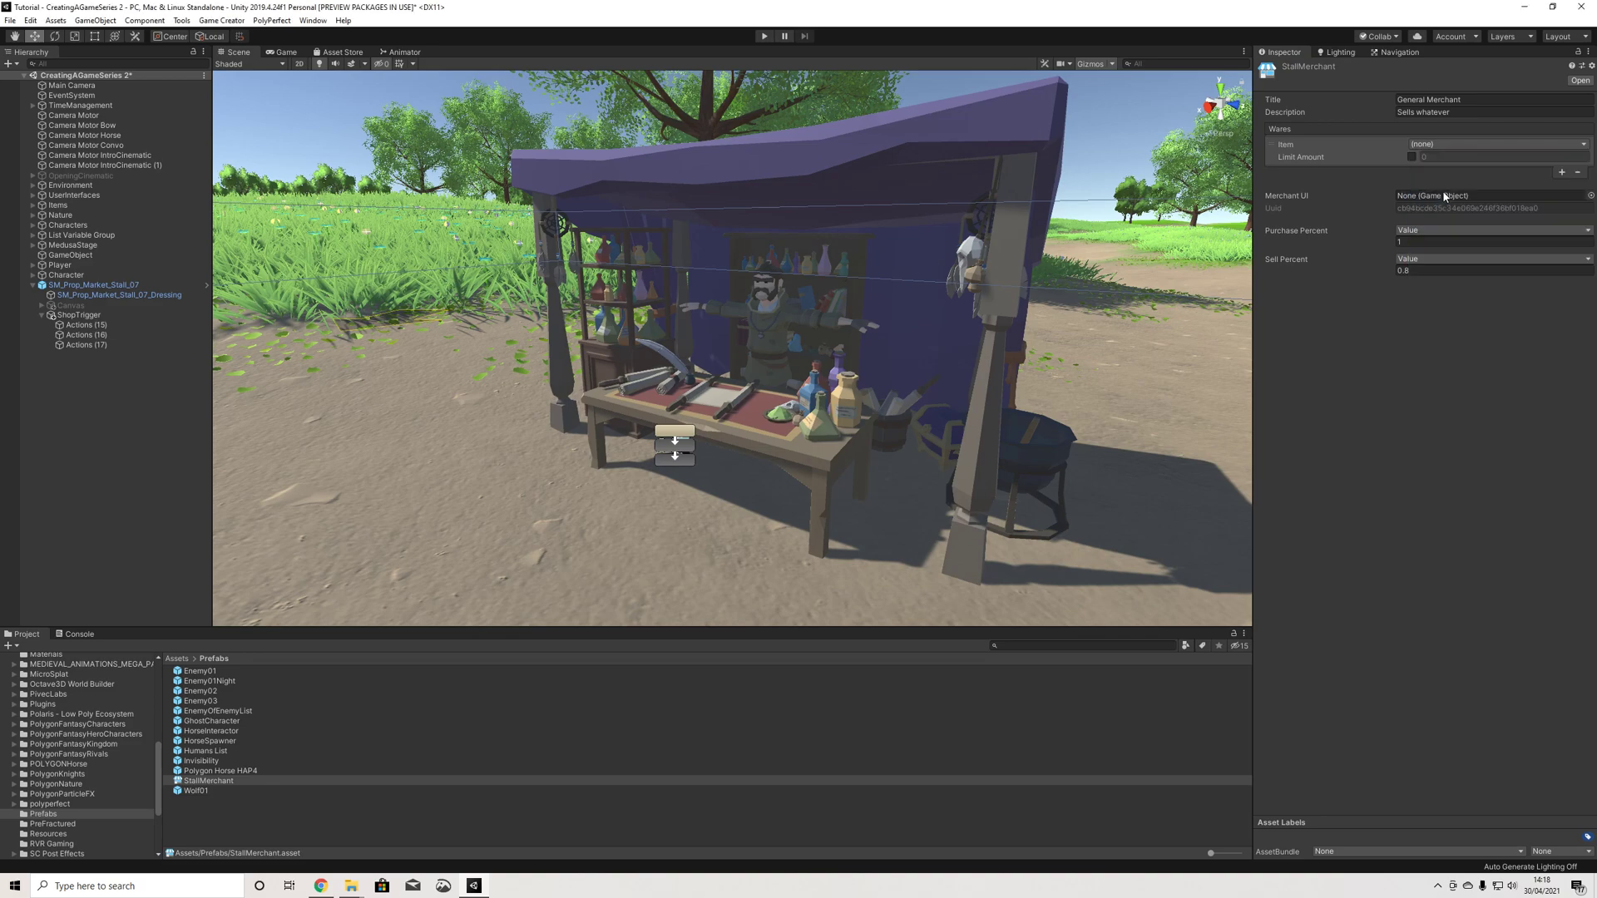
{"action": "left_click", "coordinate": [1412, 157]}
{"action": "type", "text": "5"}
Step: Add Basic Gloves as a second ware of StallMerchant with a limit amount of 2
{"action": "left_click", "coordinate": [1562, 172]}
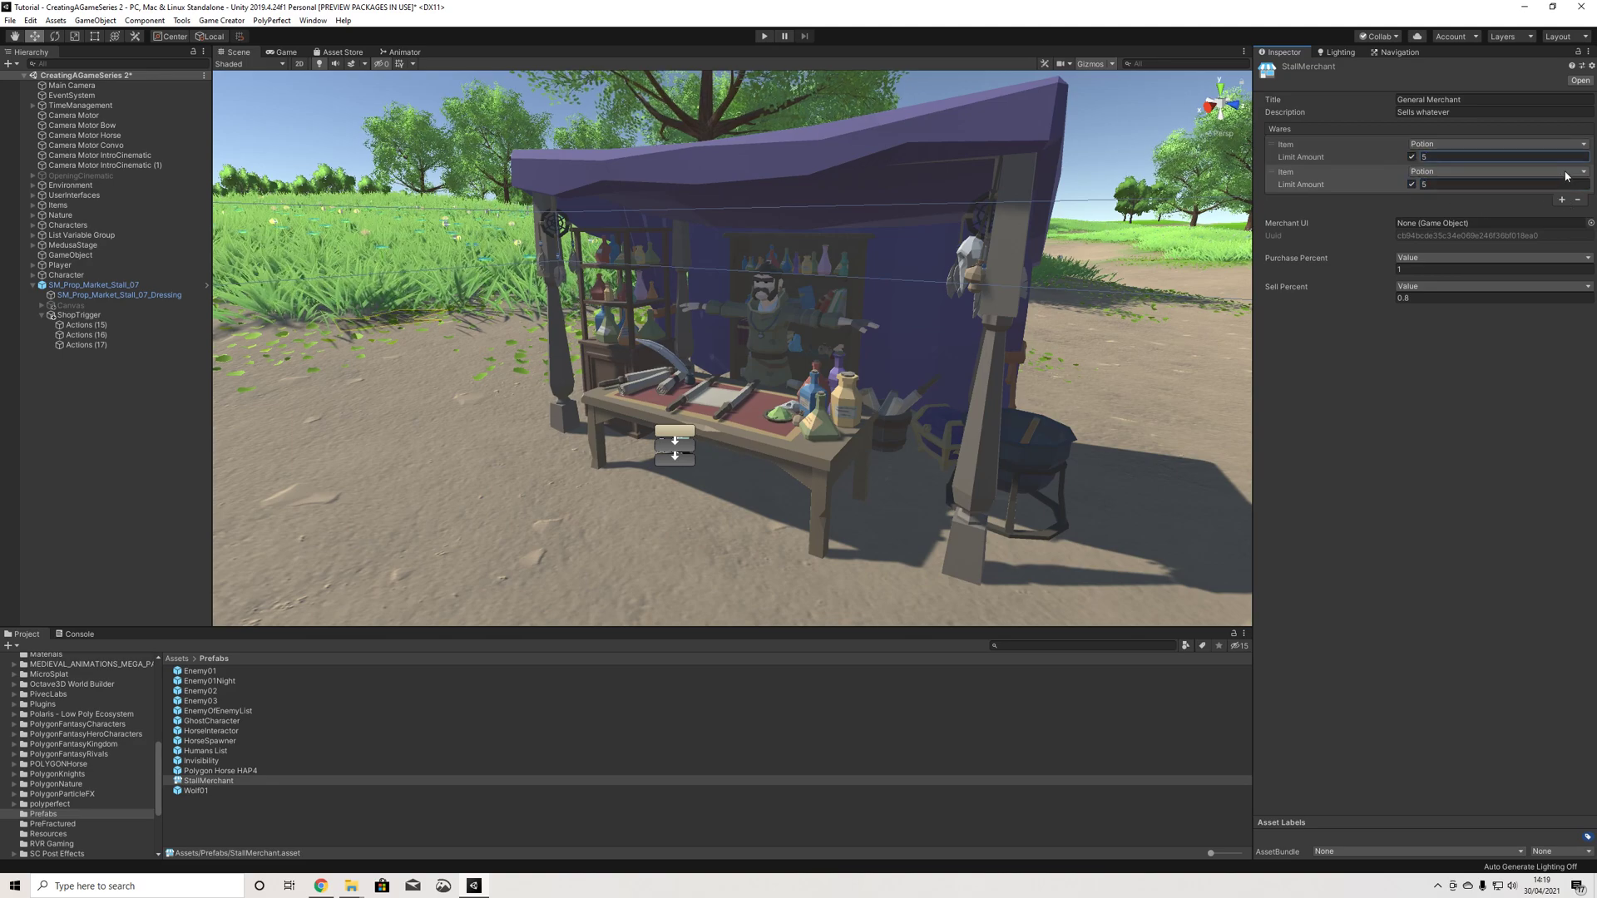
{"action": "left_click", "coordinate": [1447, 173]}
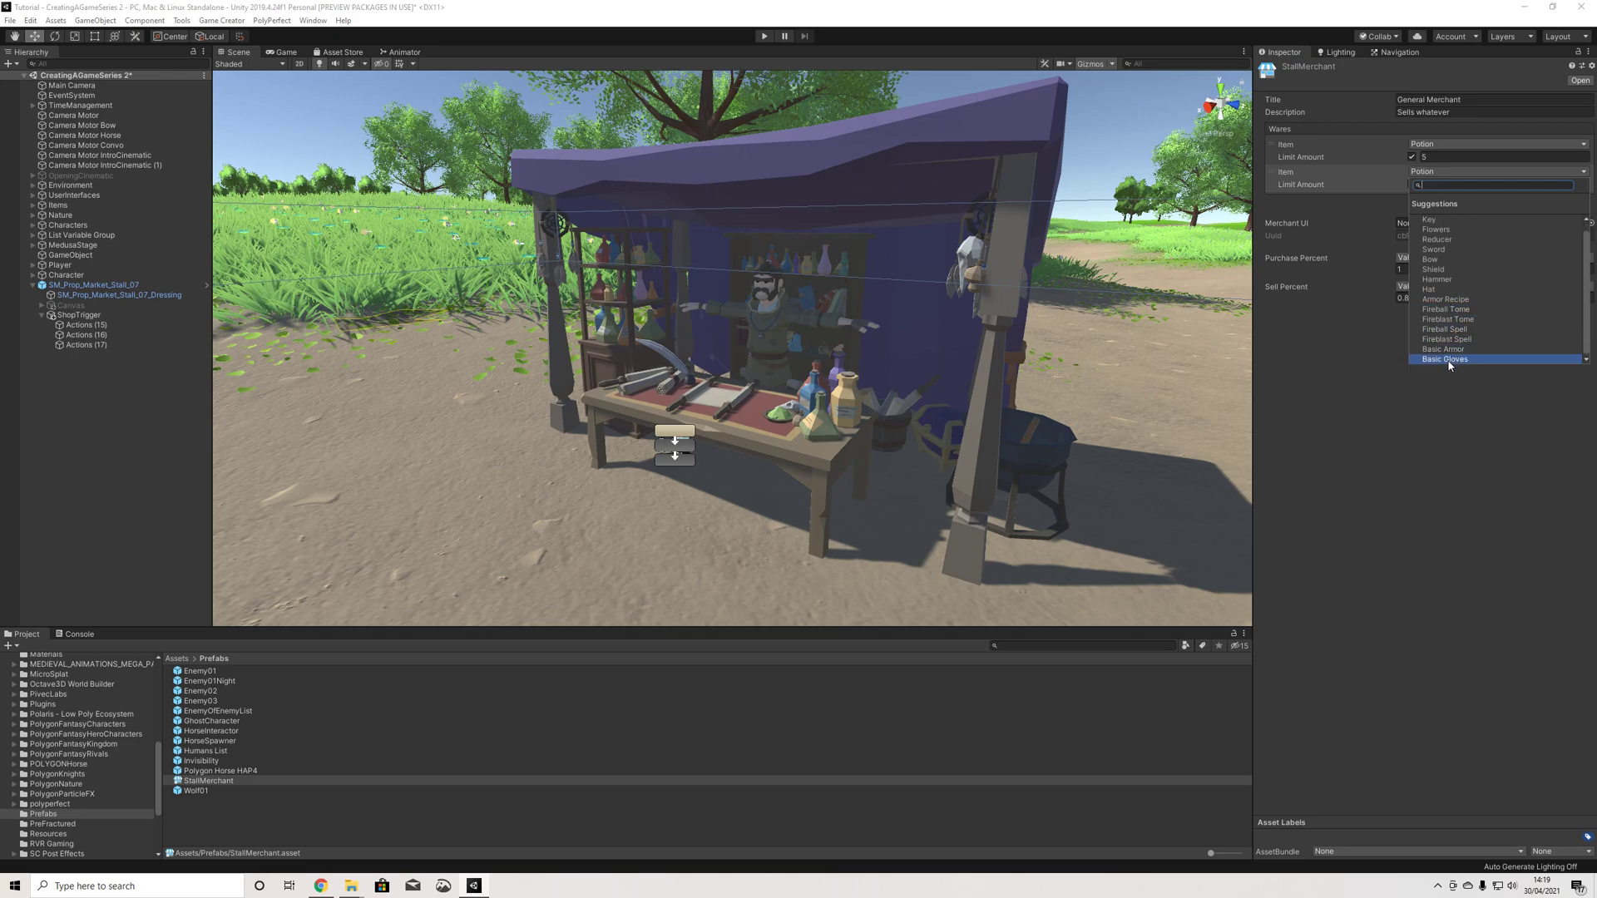
{"action": "left_click", "coordinate": [1447, 359]}
{"action": "left_click", "coordinate": [1447, 185]}
{"action": "type", "text": "2"}
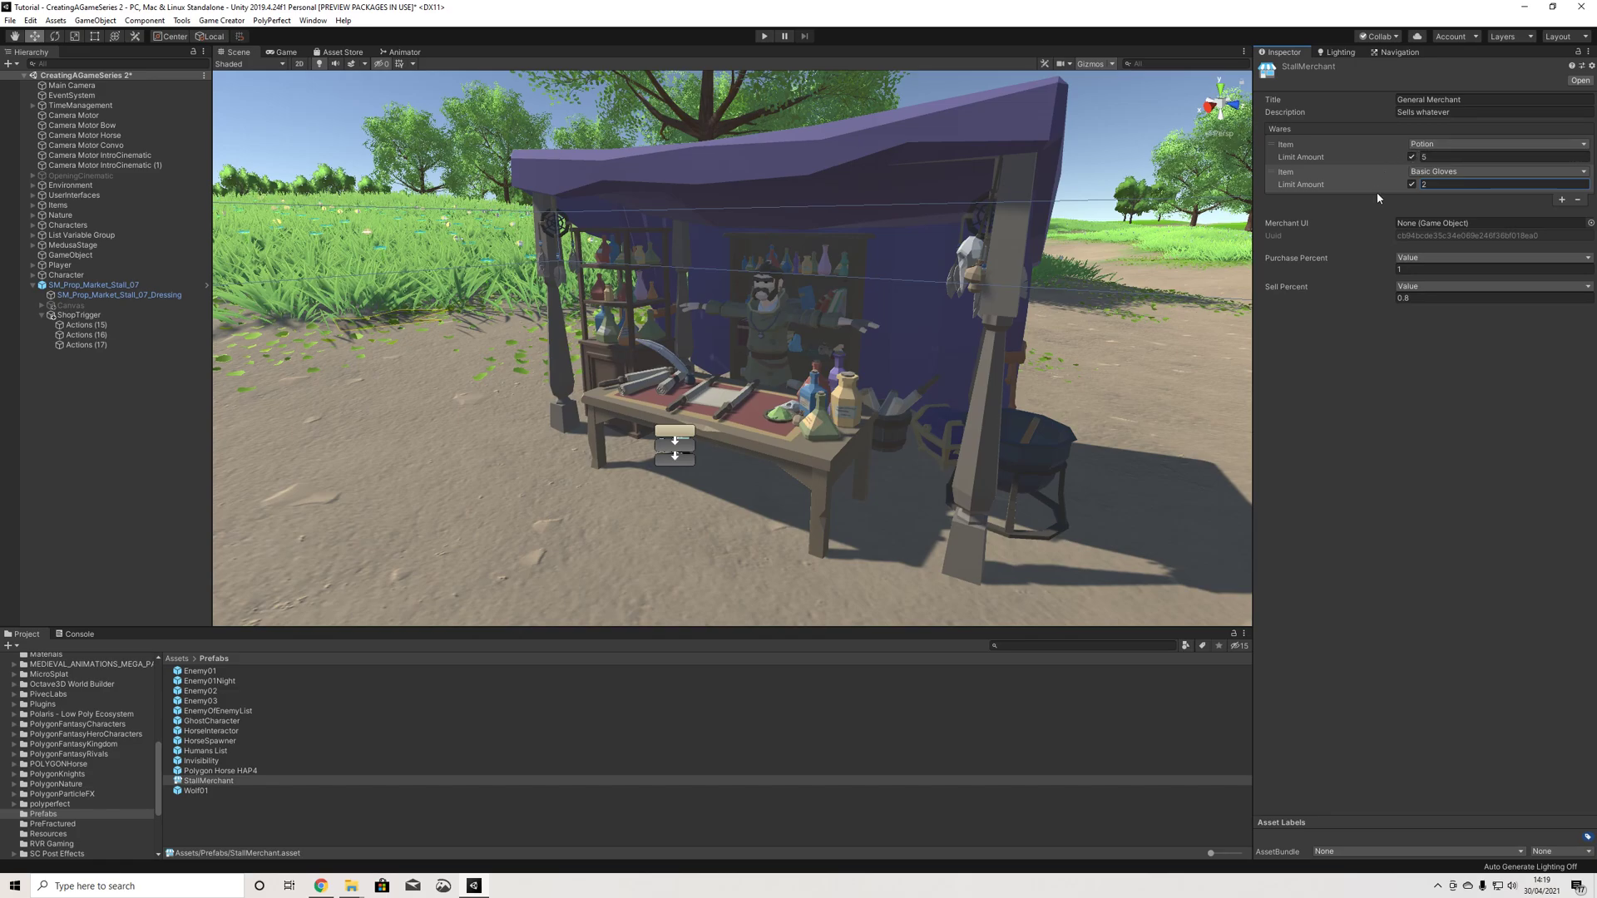
Step: Save the CreatingAGameSeries 2 scene
{"action": "scroll", "coordinate": [612, 274], "scroll_direction": "down", "scroll_amount": 2}
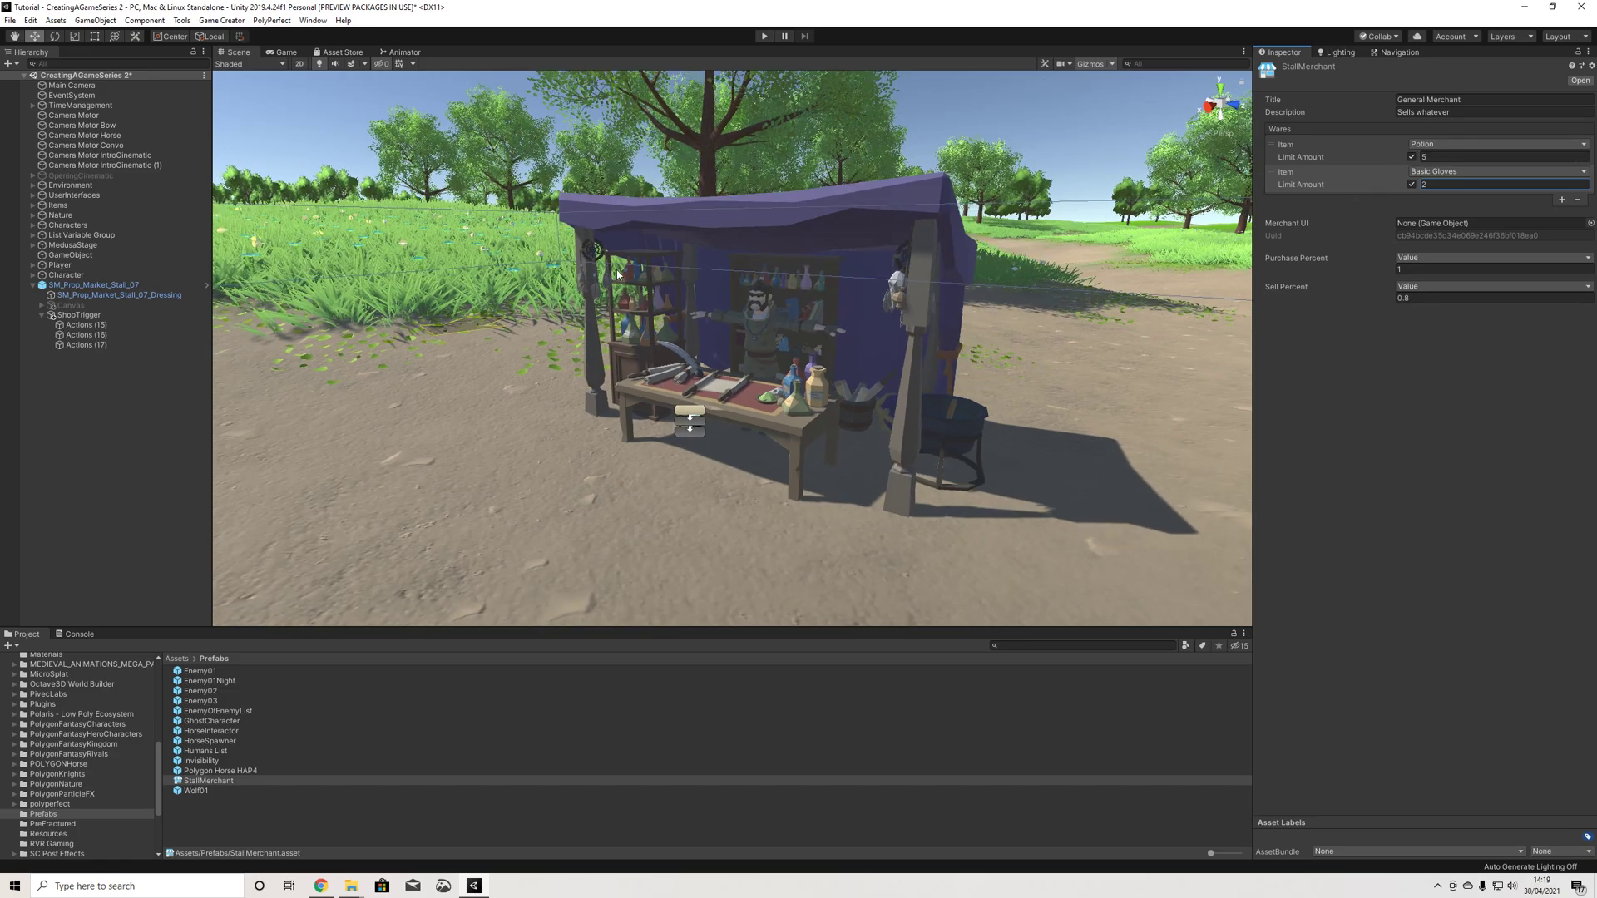
{"action": "left_click", "coordinate": [10, 20]}
{"action": "left_click", "coordinate": [33, 68]}
Step: Disable the Mesh Collider component on the SM_Prop_Market_Stall_07 object
{"action": "left_click", "coordinate": [742, 413]}
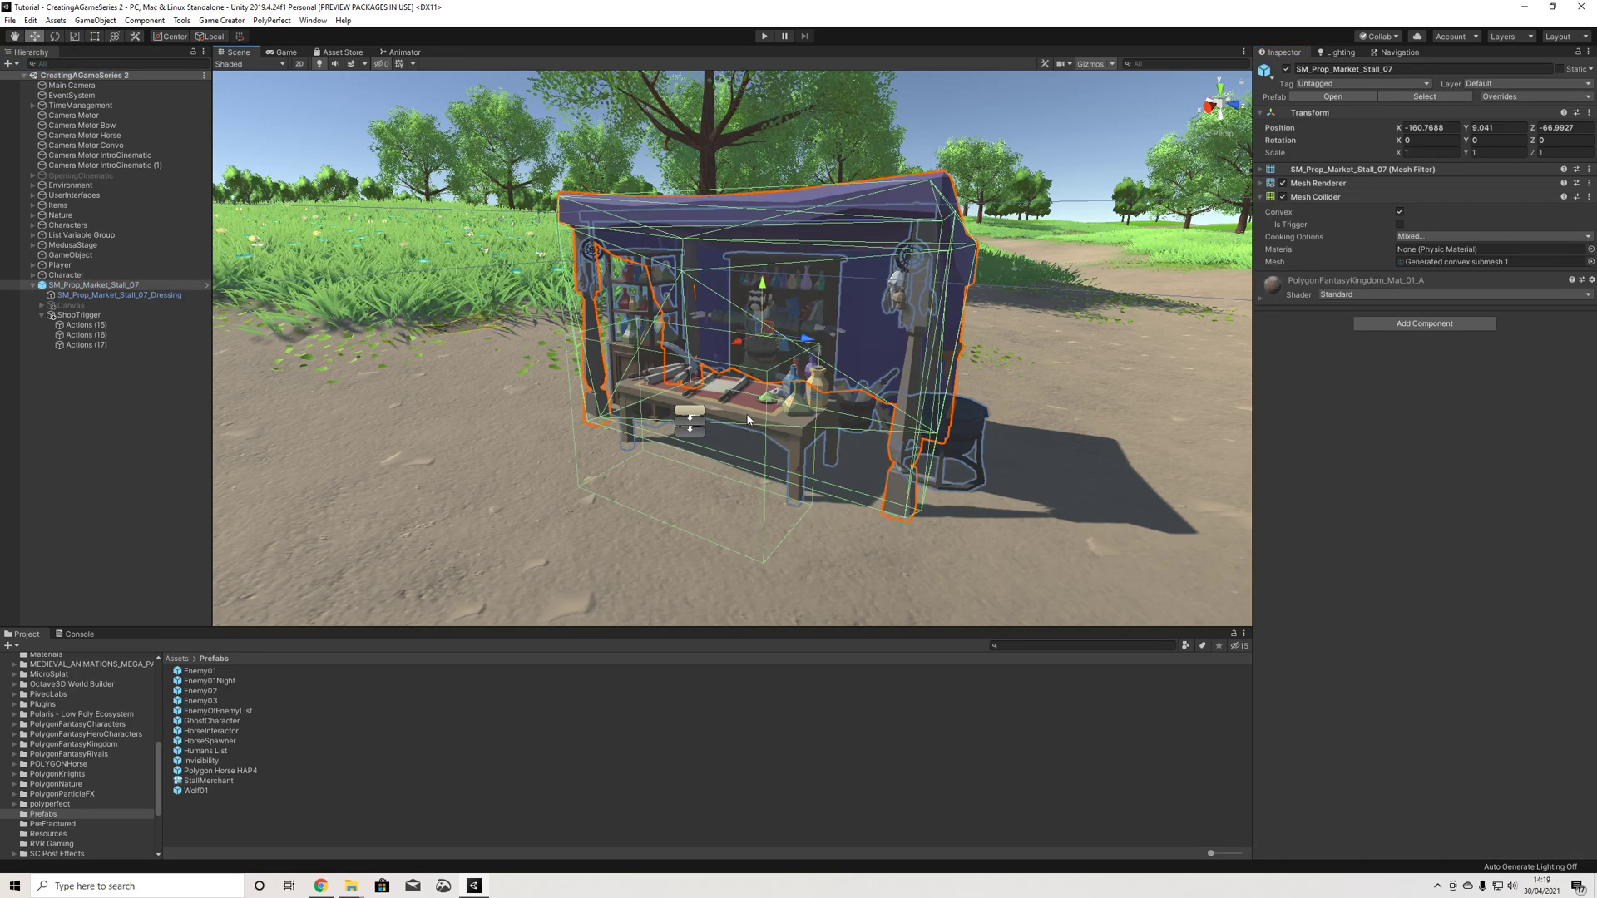
{"action": "left_click_drag", "start_coordinate": [742, 413], "coordinate": [1084, 416], "text": "alt"}
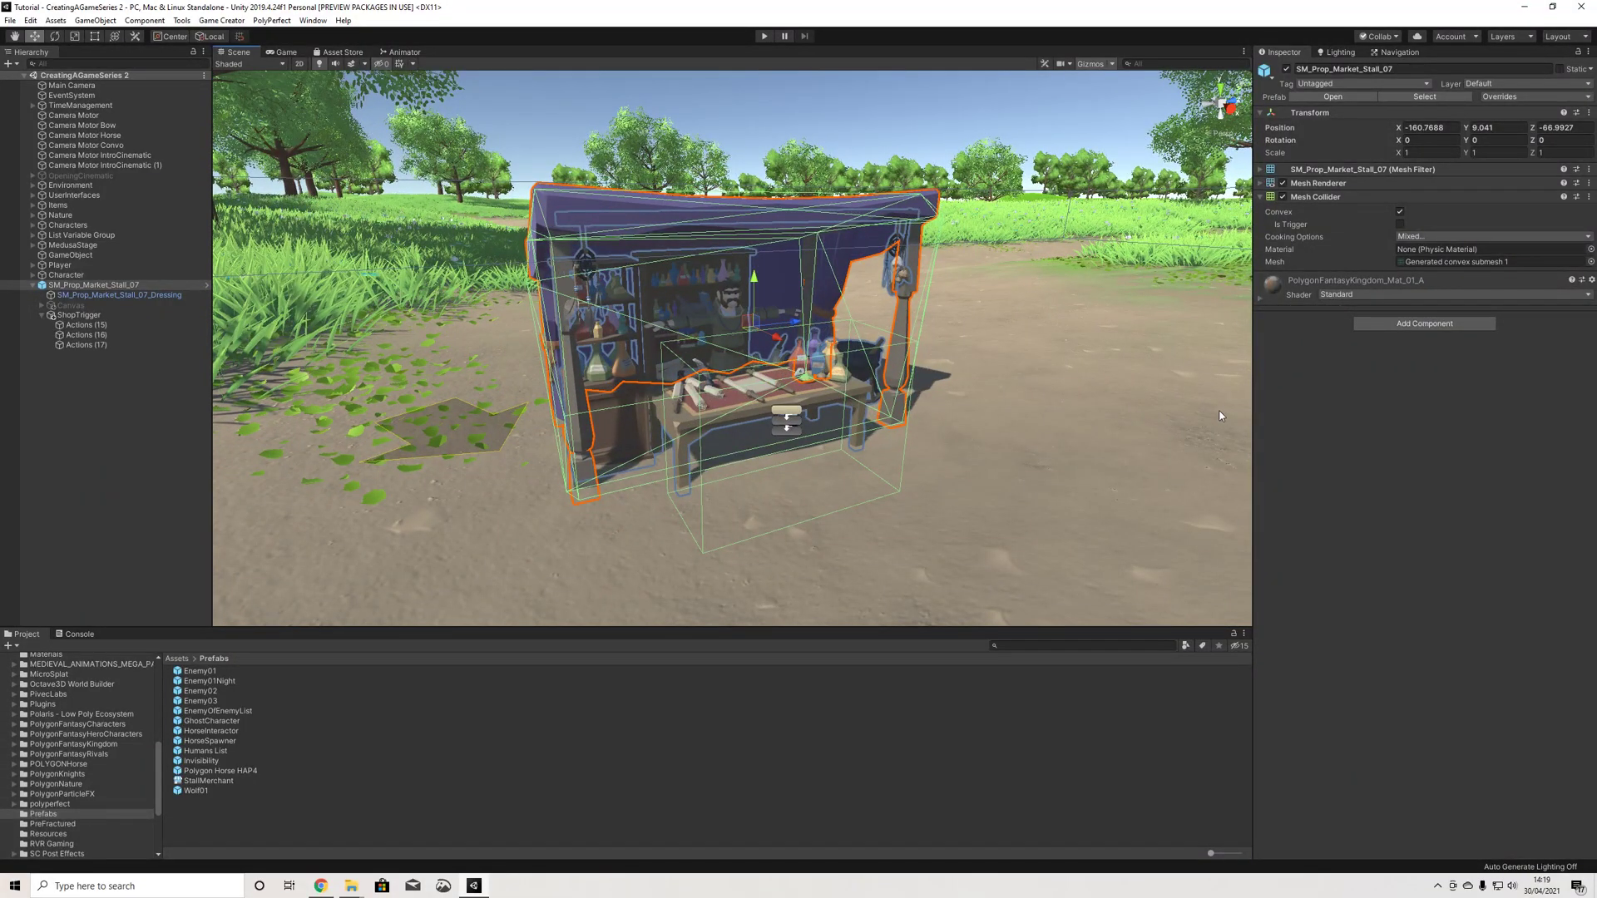
{"action": "left_click", "coordinate": [1401, 213]}
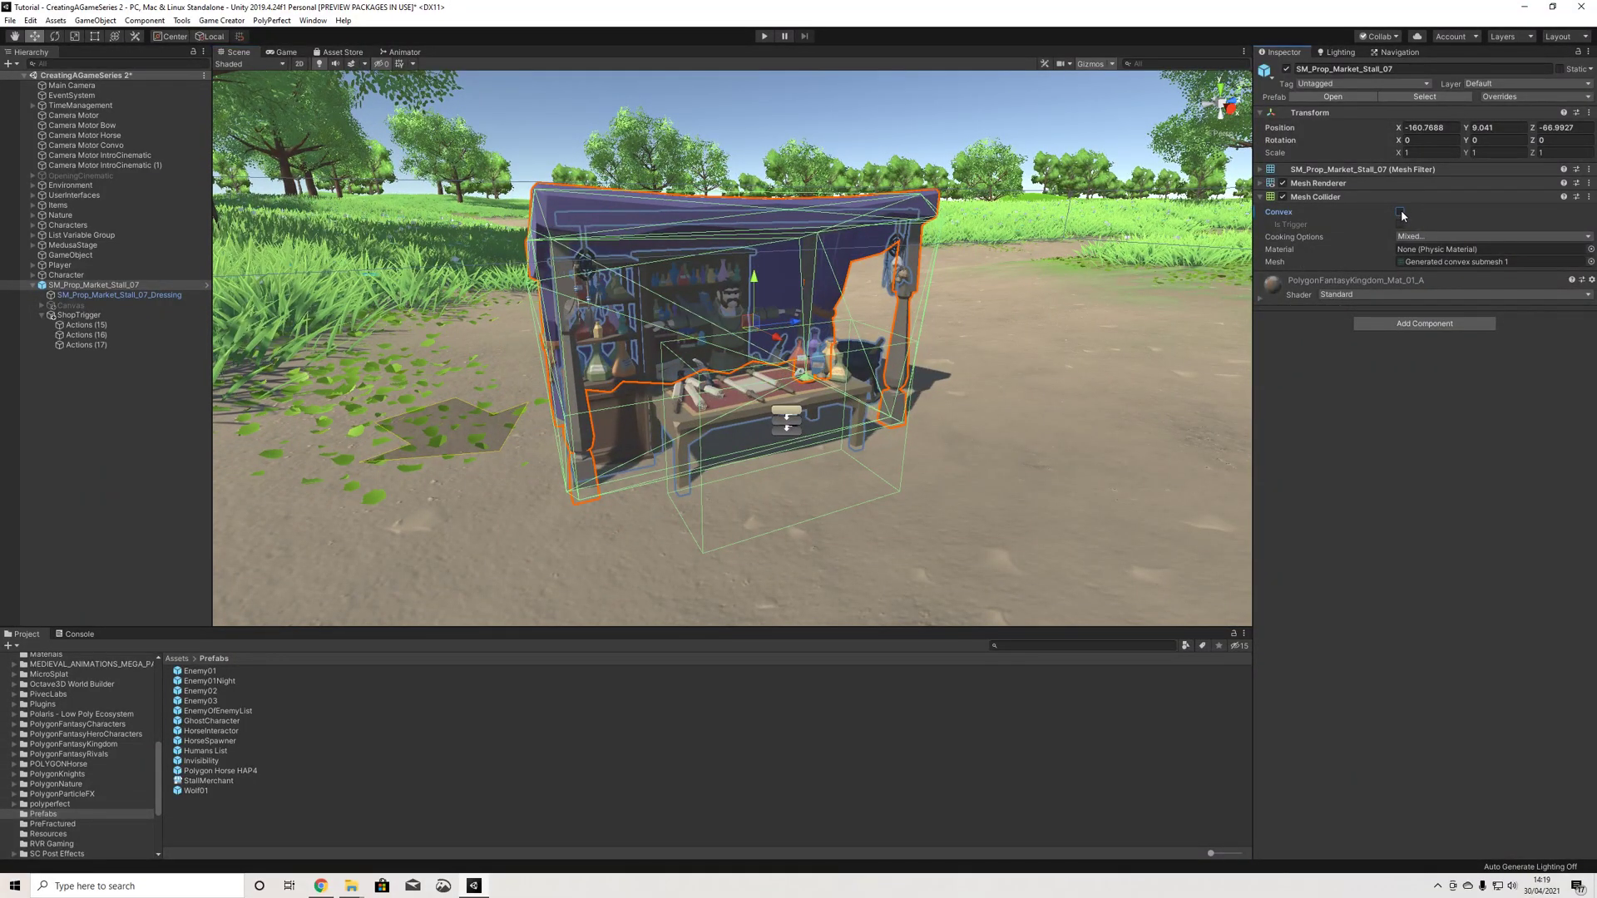
{"action": "left_click", "coordinate": [1401, 212]}
{"action": "left_click_drag", "start_coordinate": [998, 358], "coordinate": [587, 398], "text": "alt"}
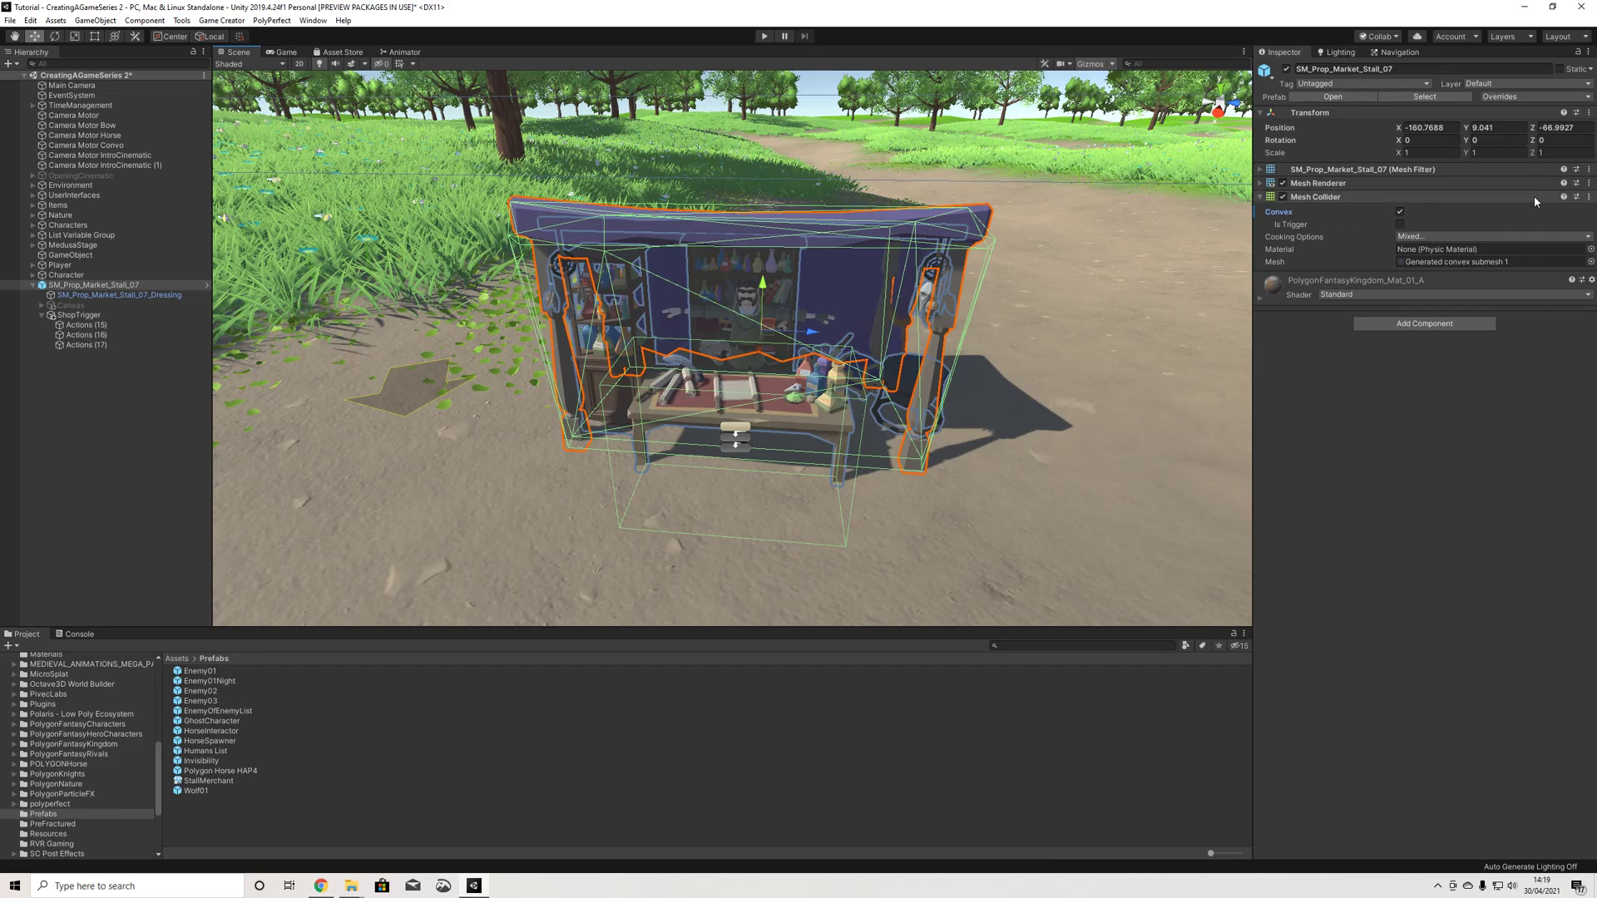
{"action": "left_click", "coordinate": [1589, 198]}
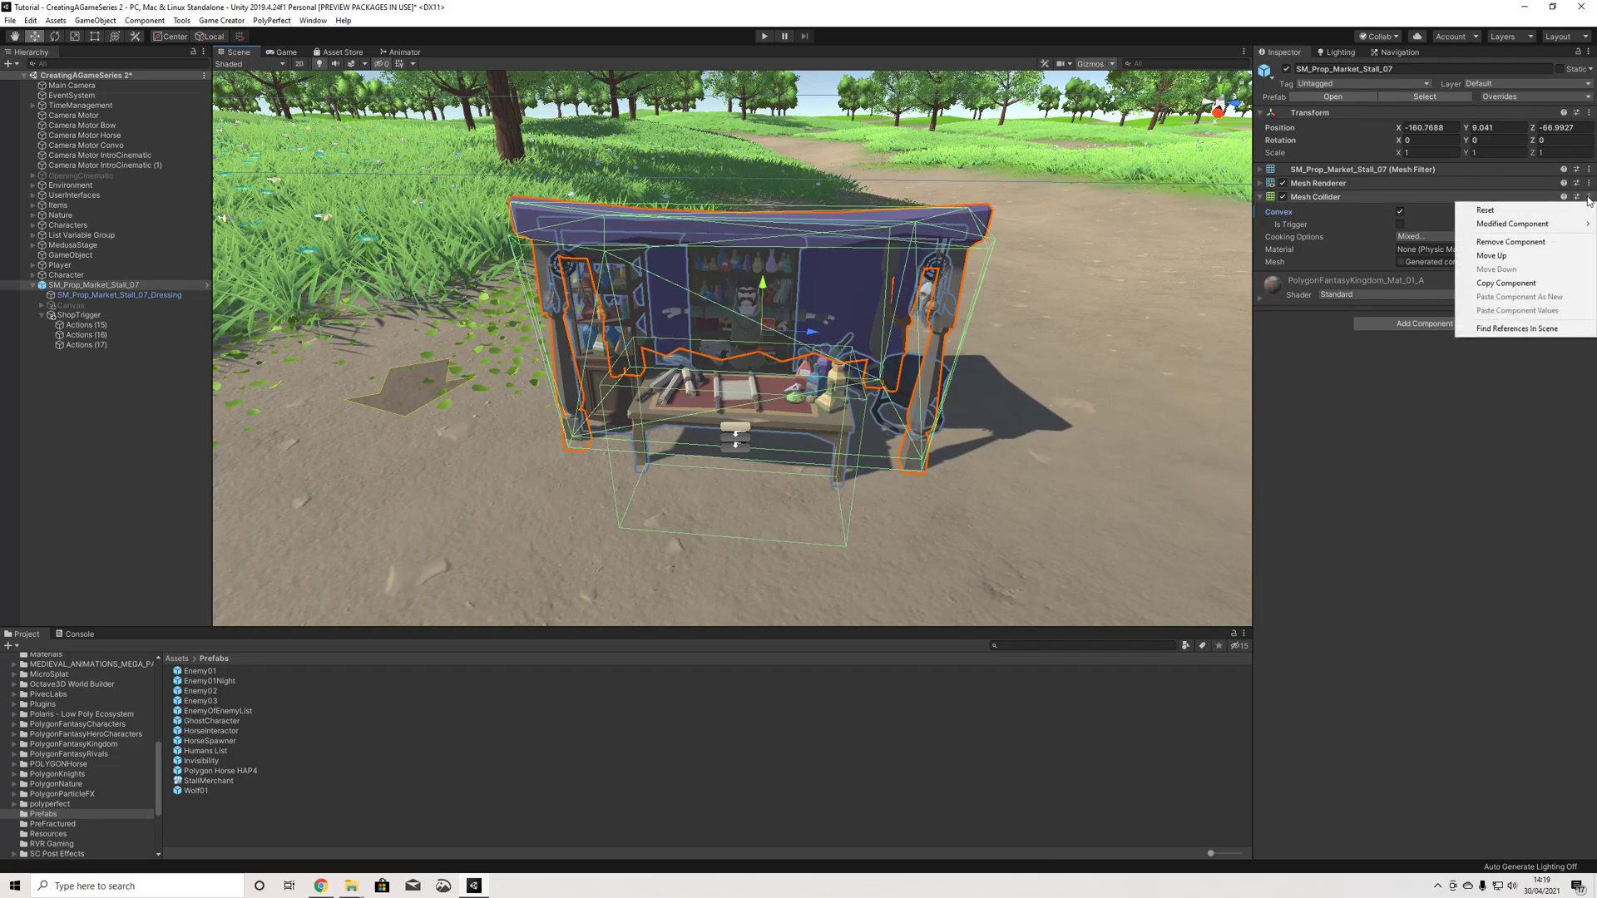
{"action": "left_click", "coordinate": [1283, 197]}
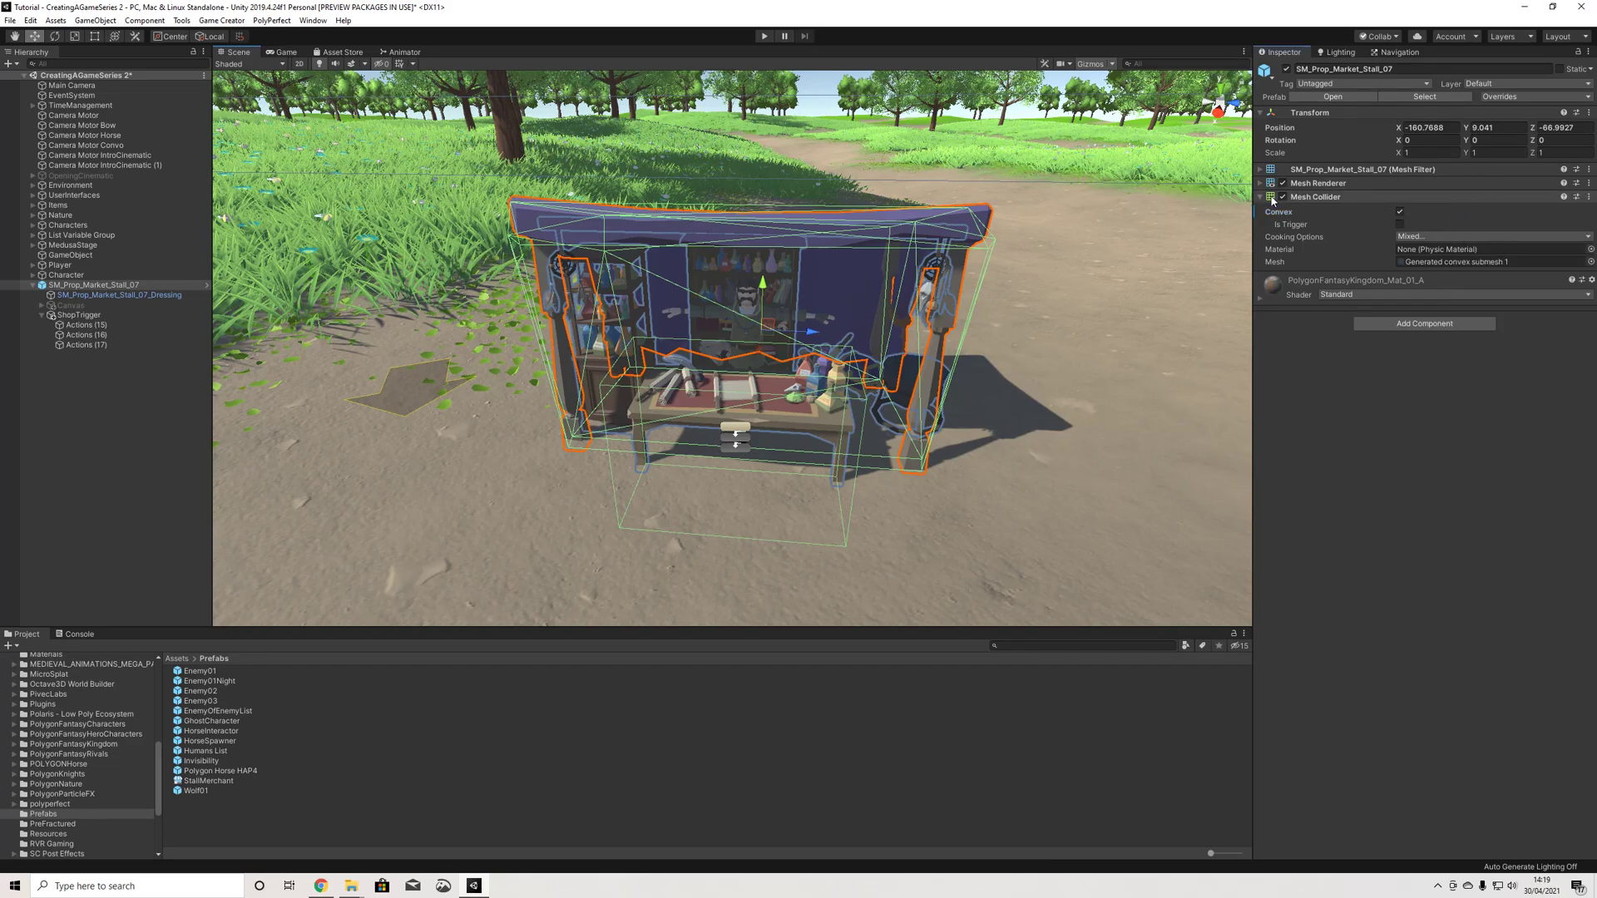
{"action": "left_click", "coordinate": [1283, 198]}
{"action": "left_click", "coordinate": [1260, 197]}
Step: Add a Box Collider component to the market stall
{"action": "mouse_move", "coordinate": [1148, 329]}
{"action": "left_mouse_down", "text": "alt"}
{"action": "mouse_move", "coordinate": [1040, 333]}
{"action": "mouse_move", "coordinate": [1150, 327]}
{"action": "left_mouse_up", "text": "alt"}
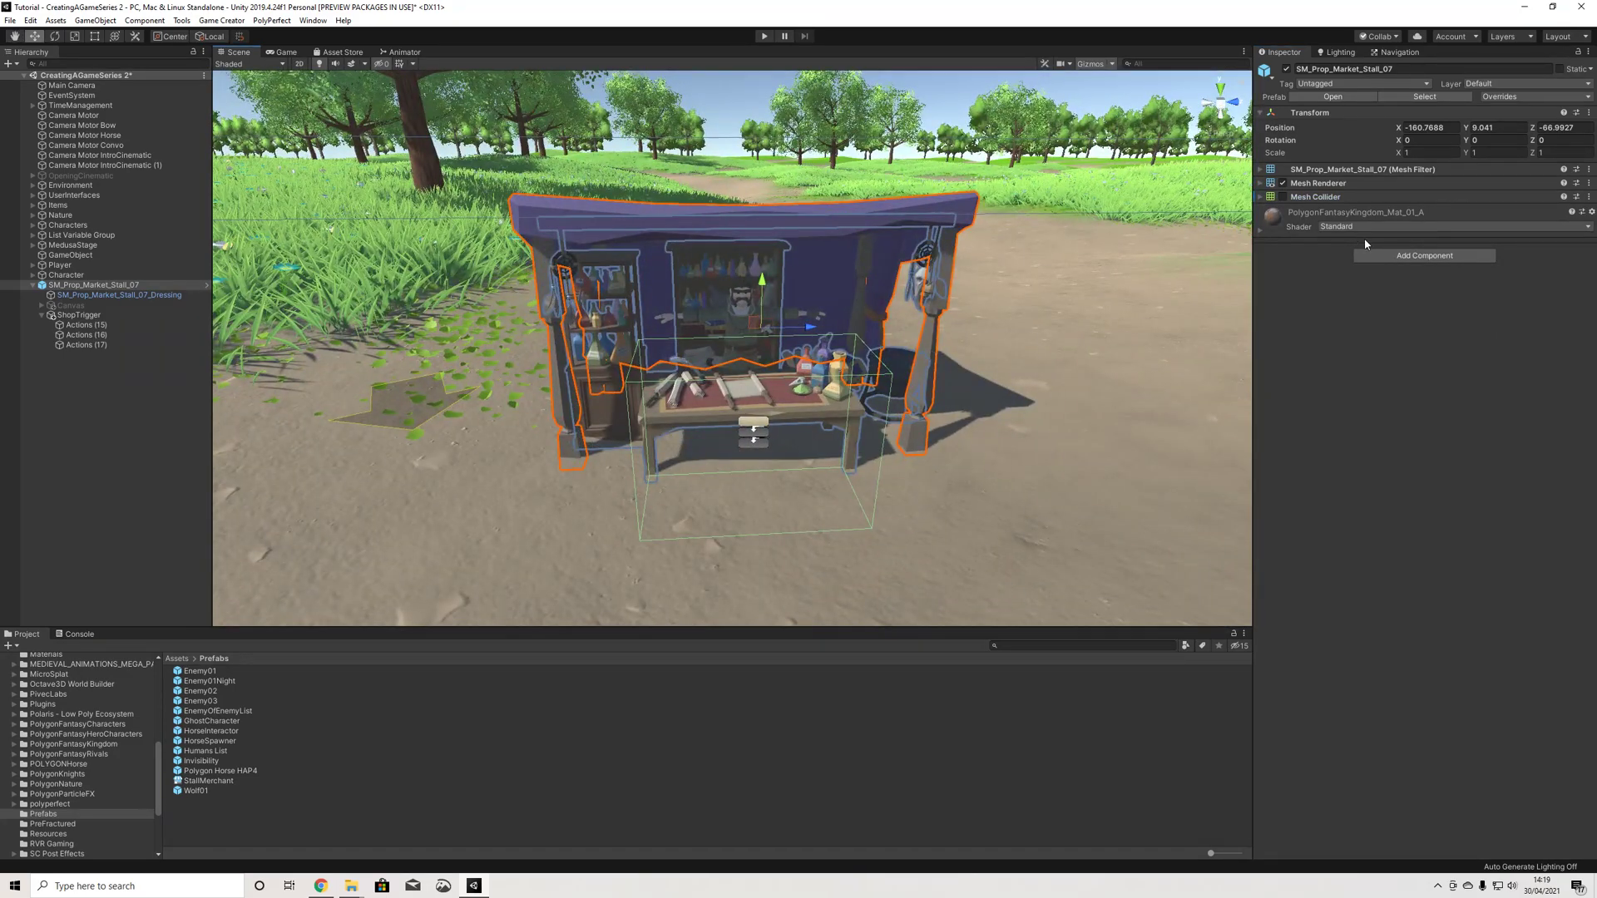
{"action": "left_click", "coordinate": [1390, 258]}
{"action": "type", "text": "box"}
{"action": "key", "text": "Return"}
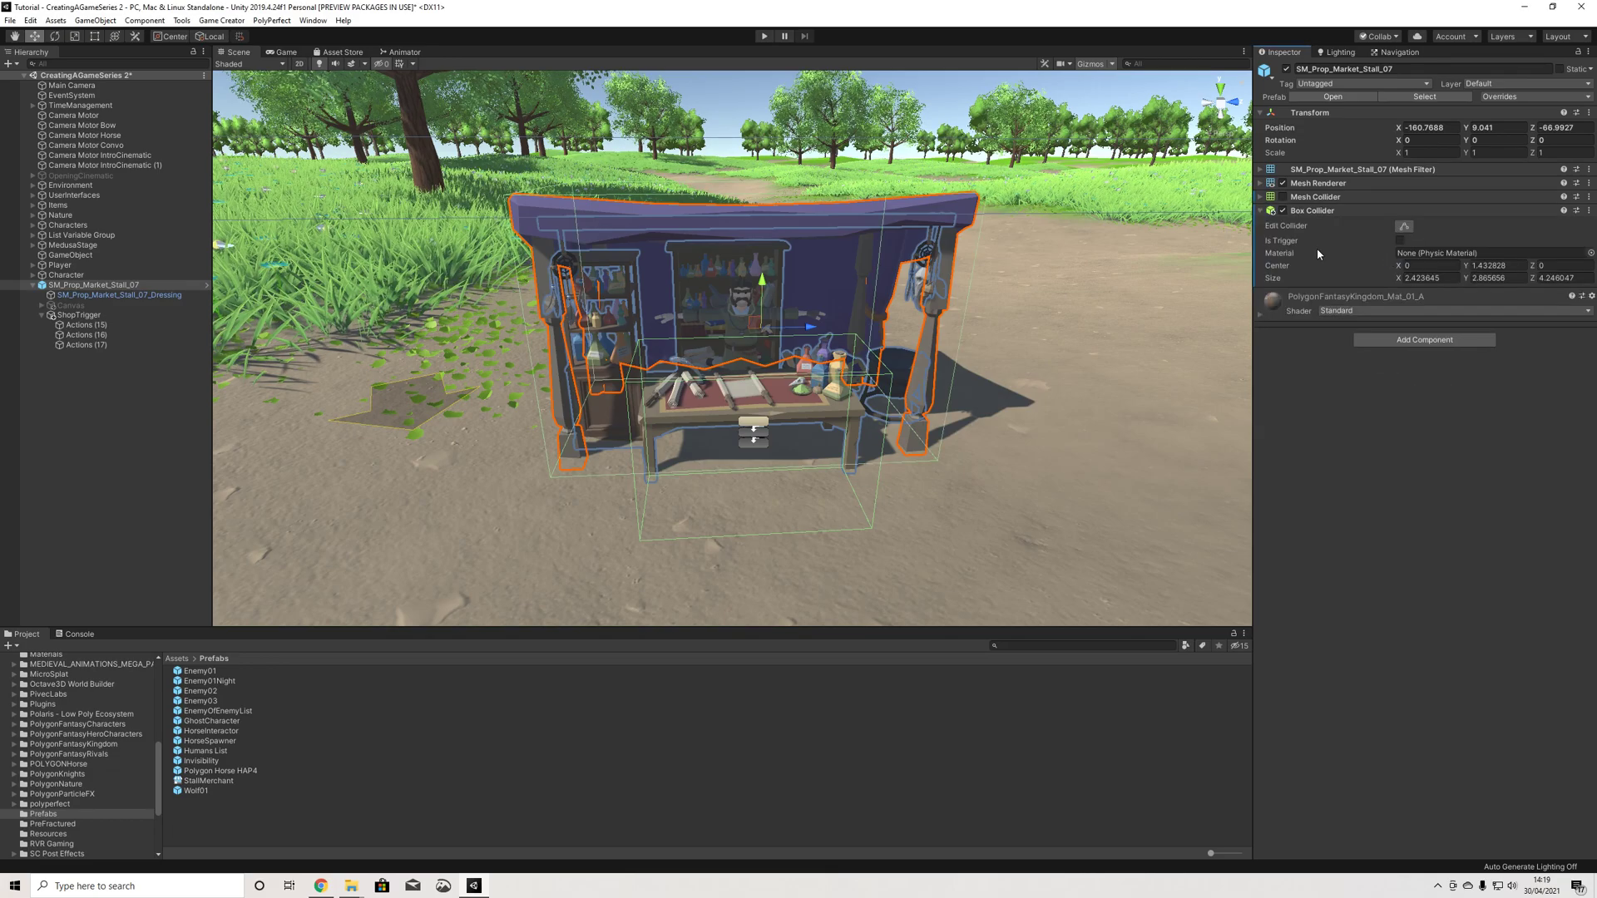
{"action": "left_click_drag", "start_coordinate": [1023, 301], "coordinate": [1058, 297], "text": "alt"}
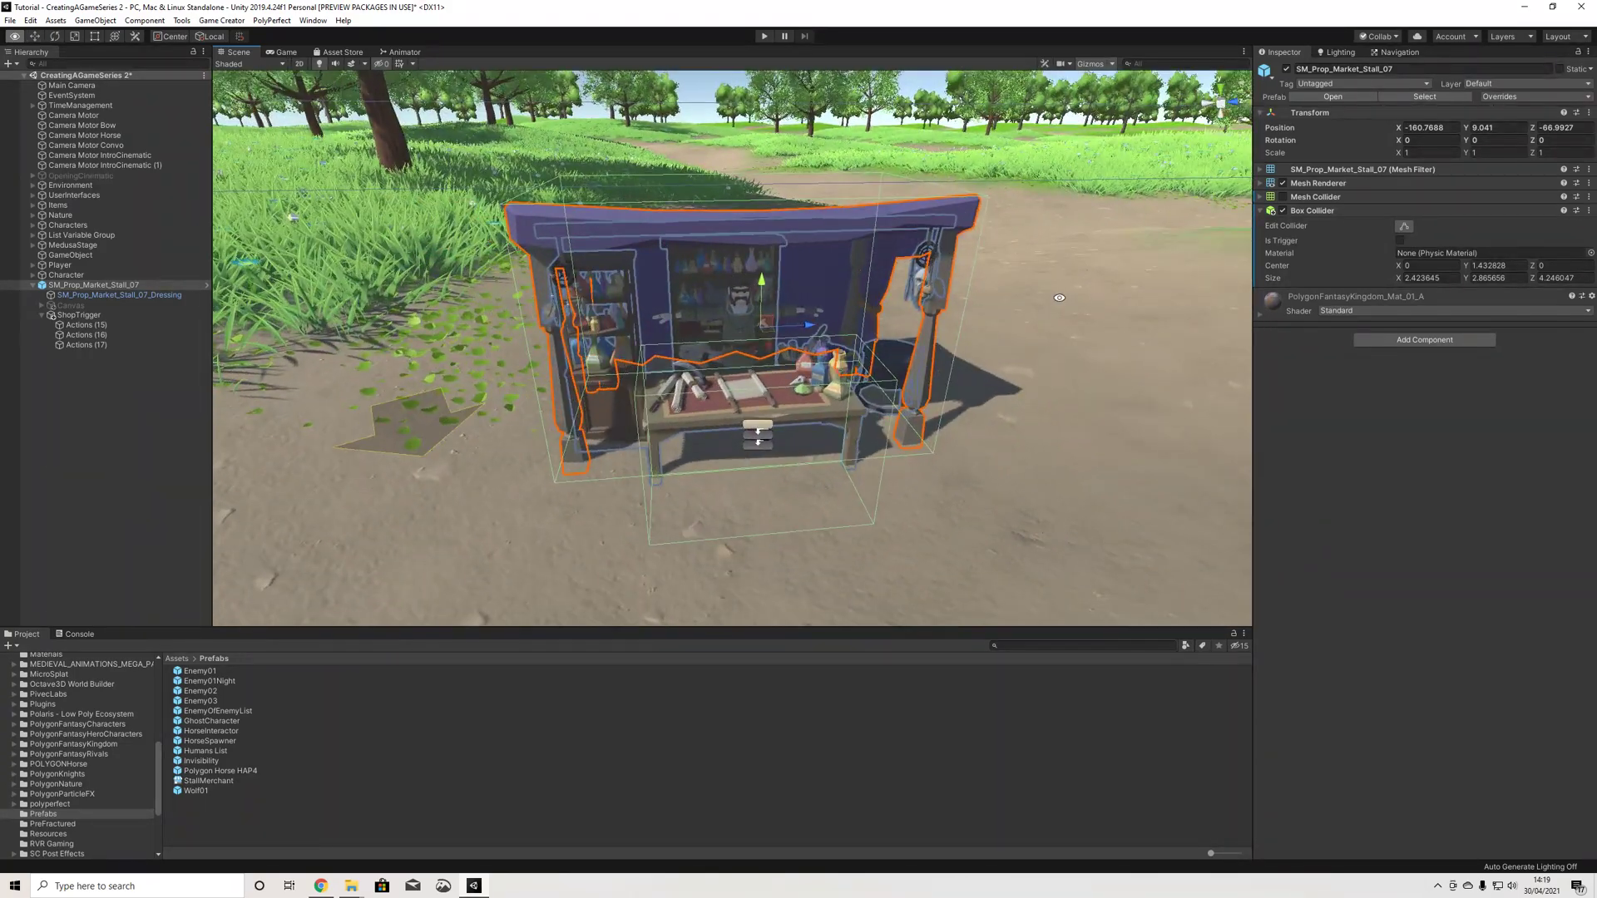
{"action": "left_click_drag", "start_coordinate": [960, 304], "coordinate": [935, 343], "text": "alt"}
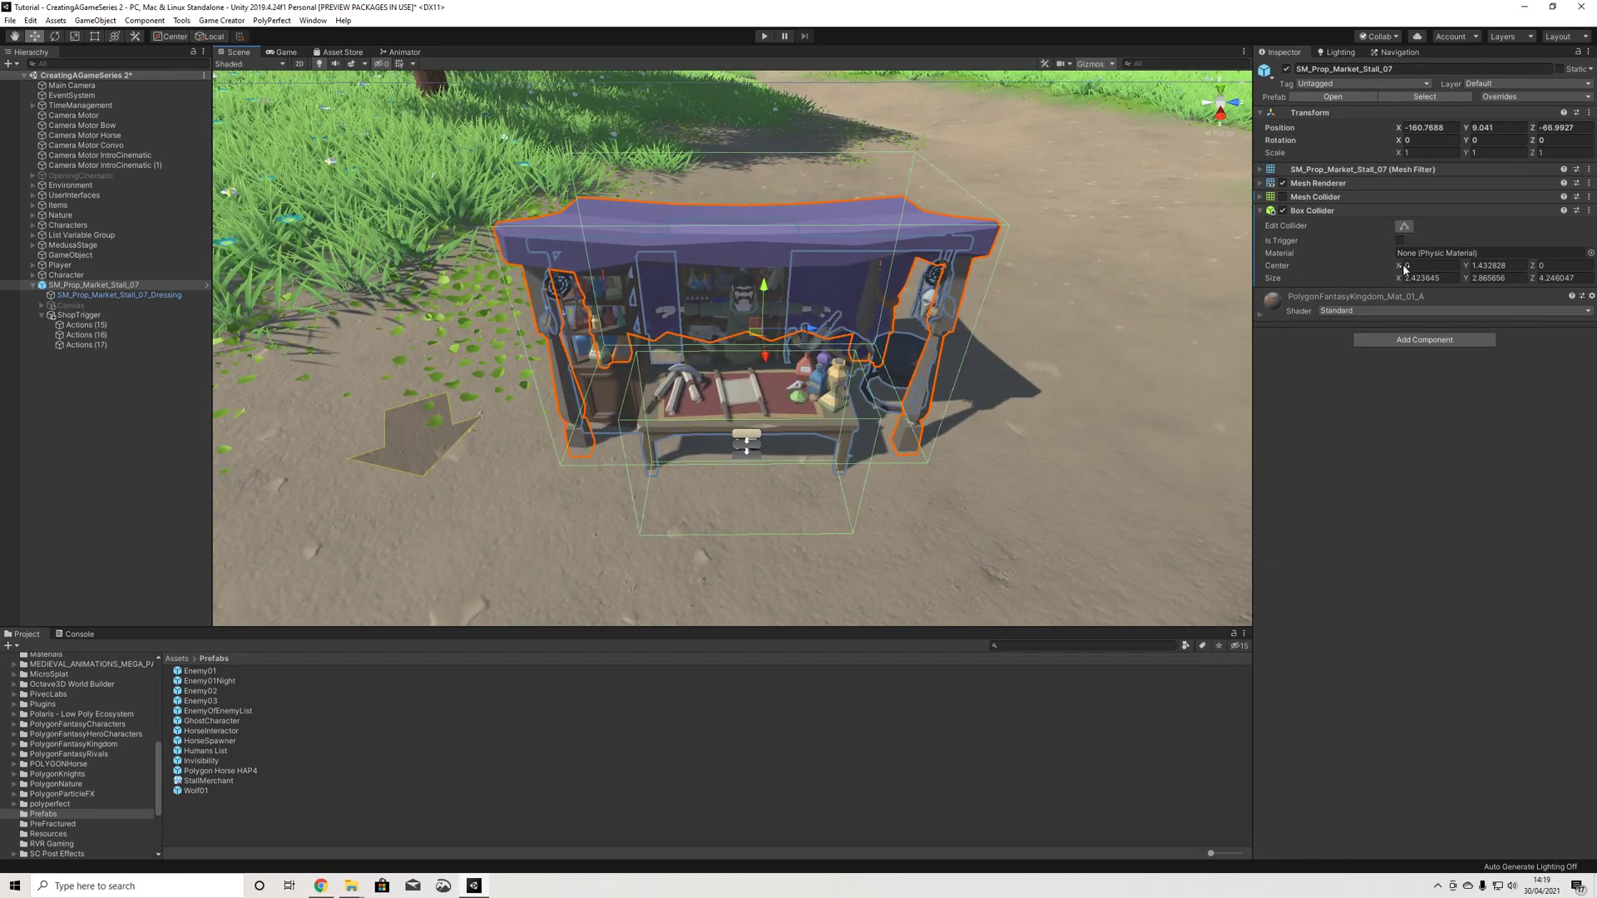
Step: Set the Z size of the market stall's Box Collider to 0.6
{"action": "left_click_drag", "start_coordinate": [1406, 287], "coordinate": [1389, 286]}
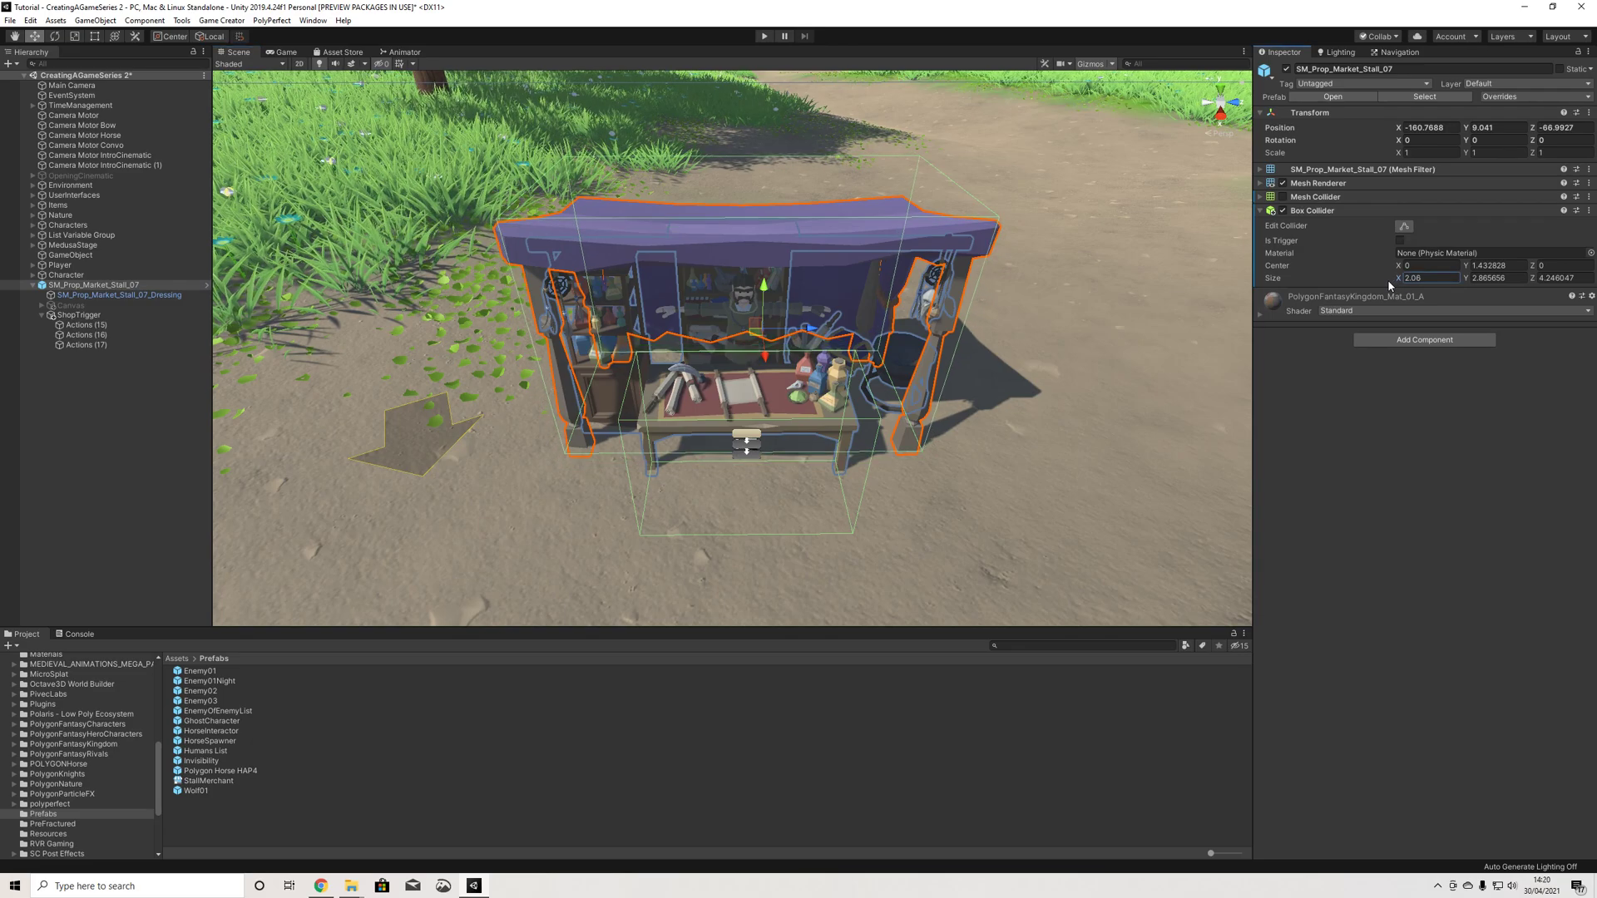
{"action": "key", "text": "ctrl+z"}
{"action": "left_click", "coordinate": [1549, 278]}
{"action": "type", "text": "3.4"}
{"action": "left_click_drag", "start_coordinate": [1517, 281], "coordinate": [1479, 280]}
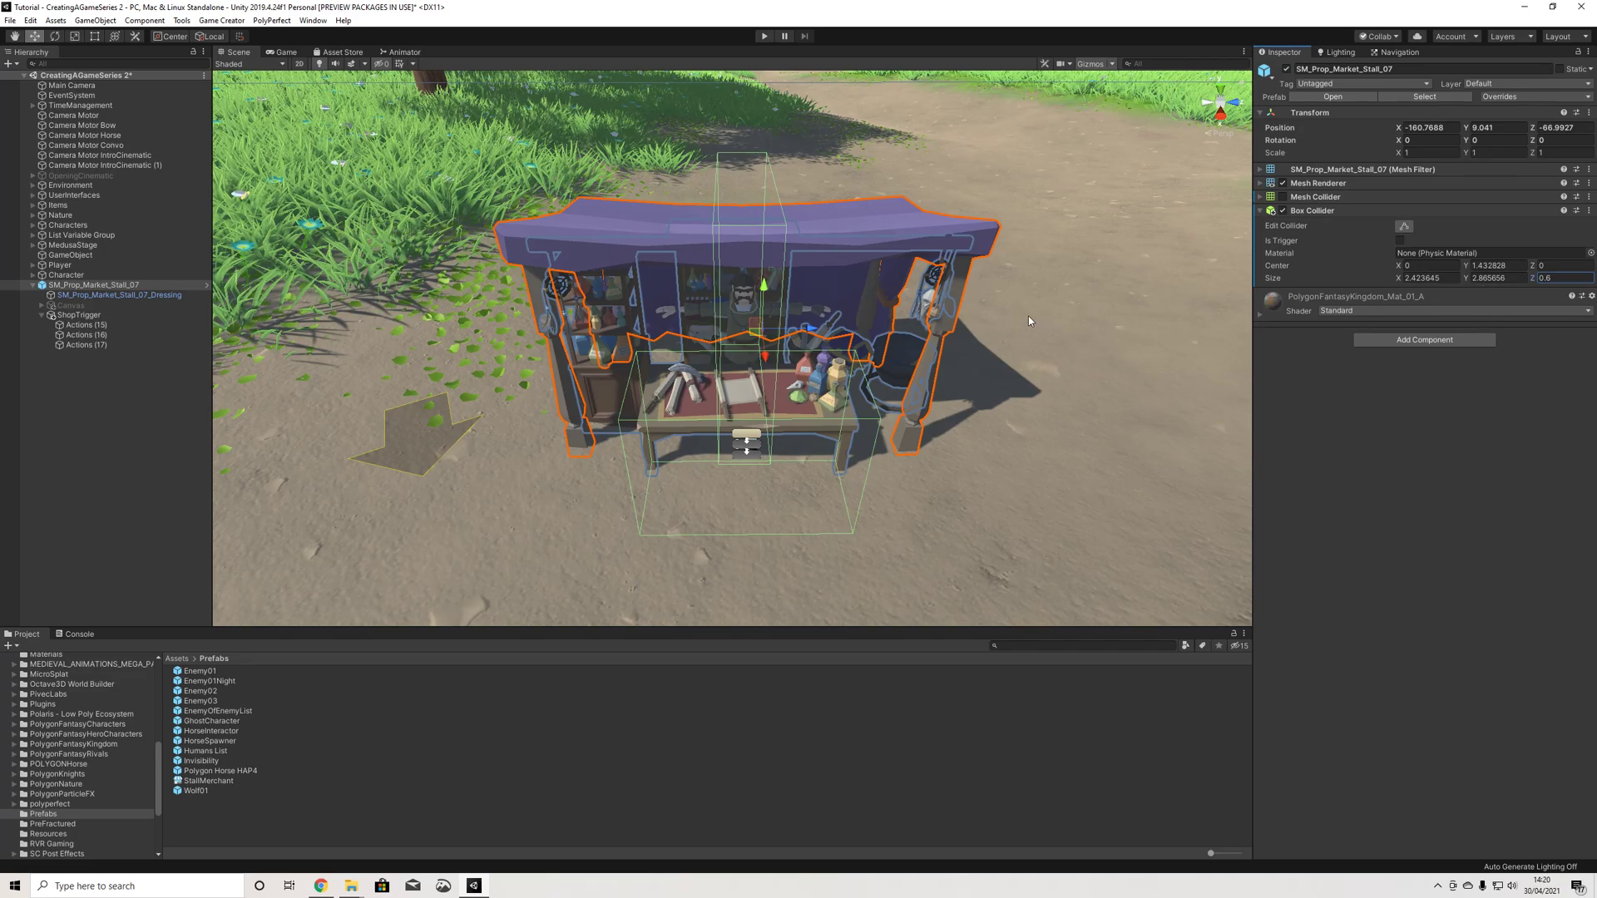
Step: Shift the Box Collider to one side of the stall by setting its Z center to 1.74
{"action": "middle_click_drag", "start_coordinate": [1165, 291], "coordinate": [1066, 284]}
{"action": "left_click_drag", "start_coordinate": [1400, 266], "coordinate": [1433, 272]}
{"action": "key", "text": "ctrl+z"}
{"action": "mouse_move", "coordinate": [1532, 267]}
{"action": "left_mouse_down"}
{"action": "mouse_move", "coordinate": [1586, 270]}
{"action": "mouse_move", "coordinate": [1562, 267]}
{"action": "left_mouse_up"}
{"action": "left_click_drag", "start_coordinate": [1082, 356], "coordinate": [690, 322], "text": "alt"}
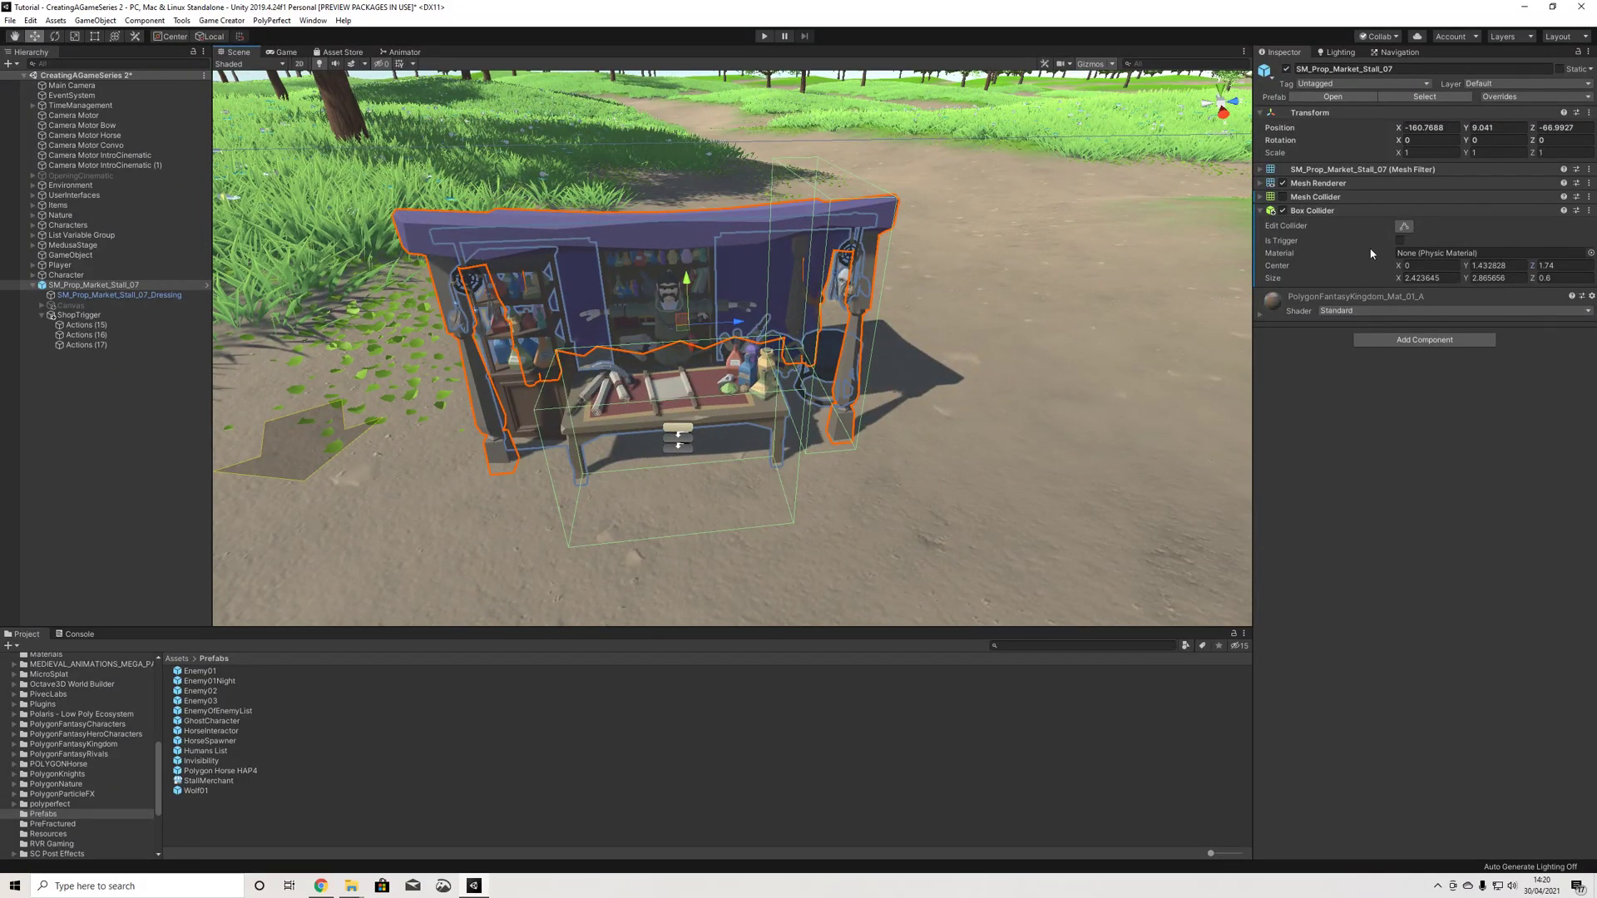
Step: Add a second Box Collider to the market stall and match its Z size of 0.6 to the first collider
{"action": "left_click", "coordinate": [1393, 339]}
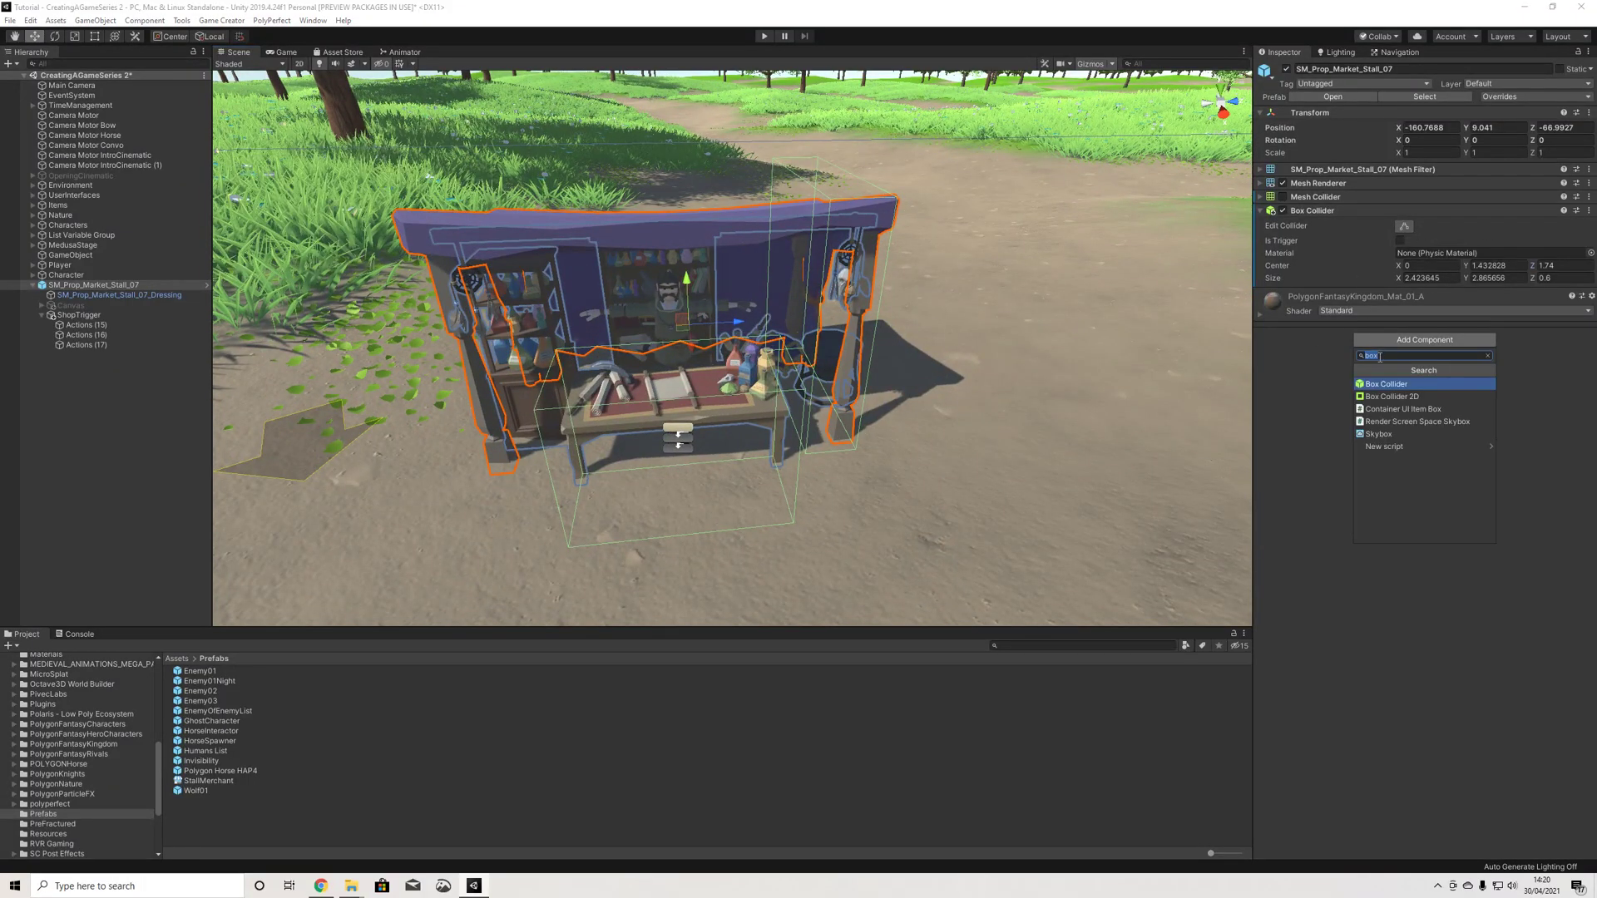
{"action": "left_click", "coordinate": [1377, 383]}
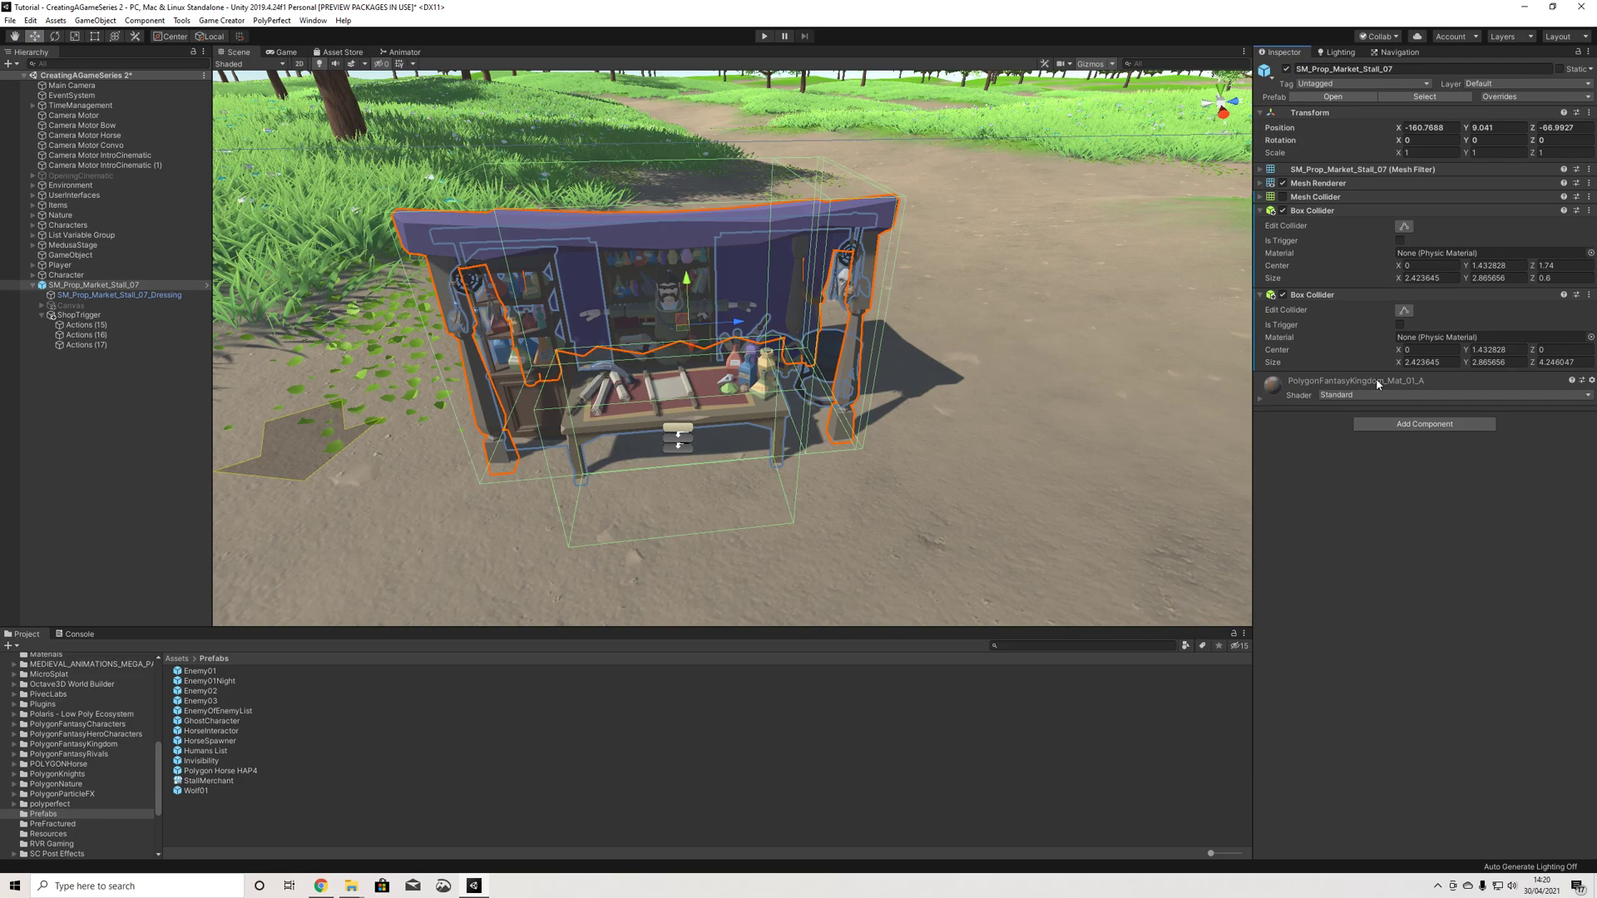
{"action": "left_click", "coordinate": [1557, 278]}
{"action": "key", "text": "ctrl+c"}
{"action": "left_click", "coordinate": [1562, 362]}
{"action": "key", "text": "ctrl+v"}
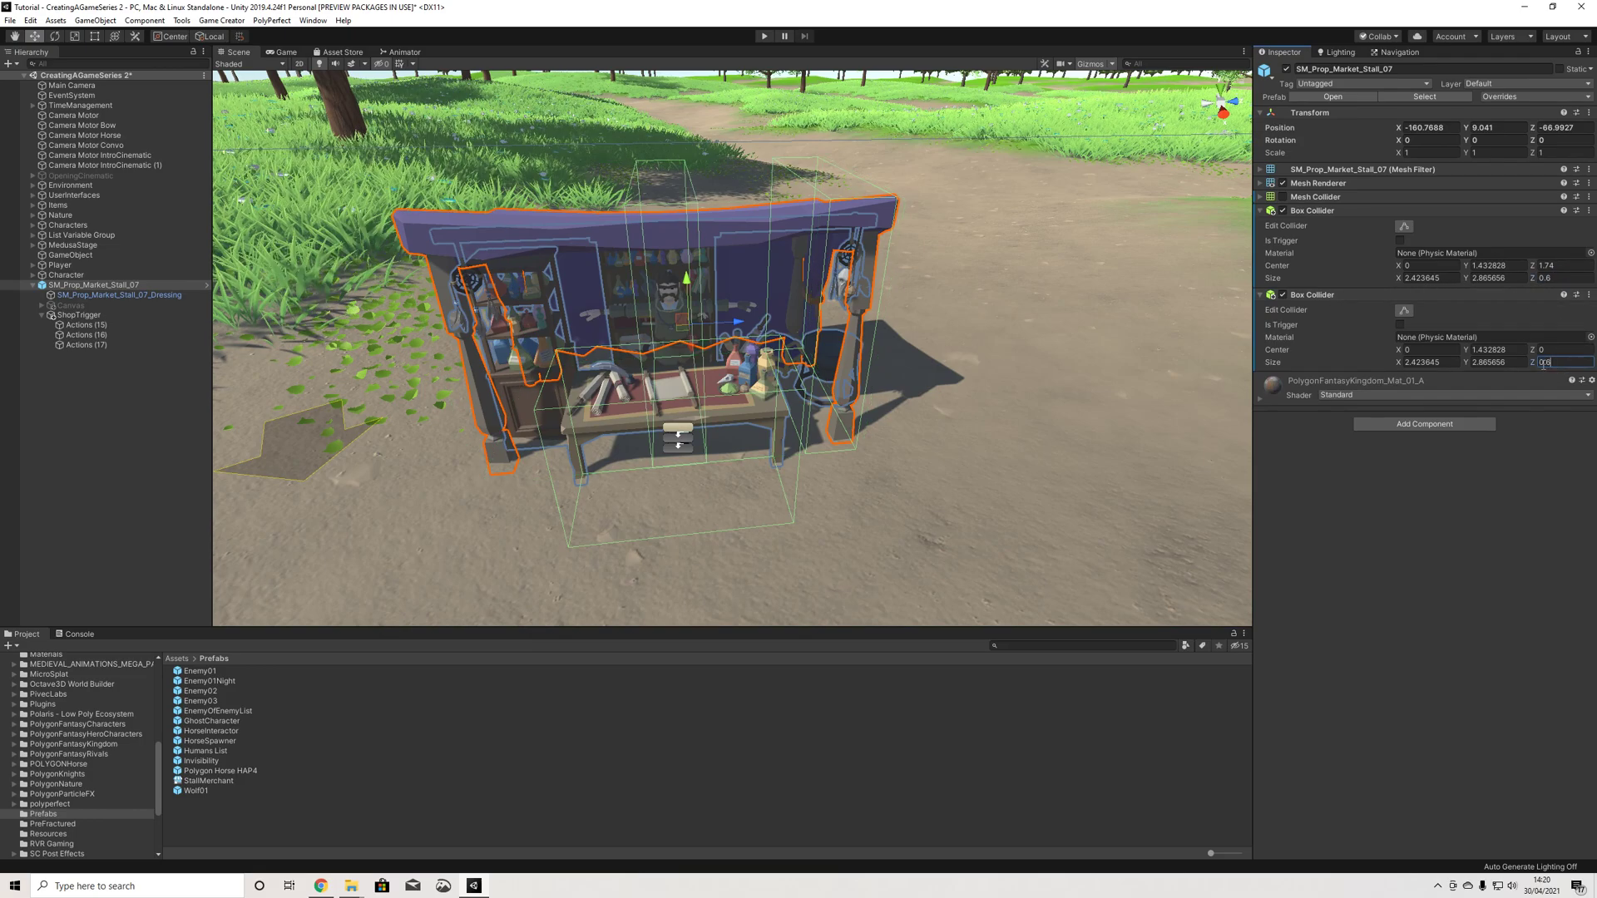
Step: Shift the second Box Collider to the stall's opposite side by setting its Z center to -1.8
{"action": "left_click_drag", "start_coordinate": [1533, 349], "coordinate": [1492, 353]}
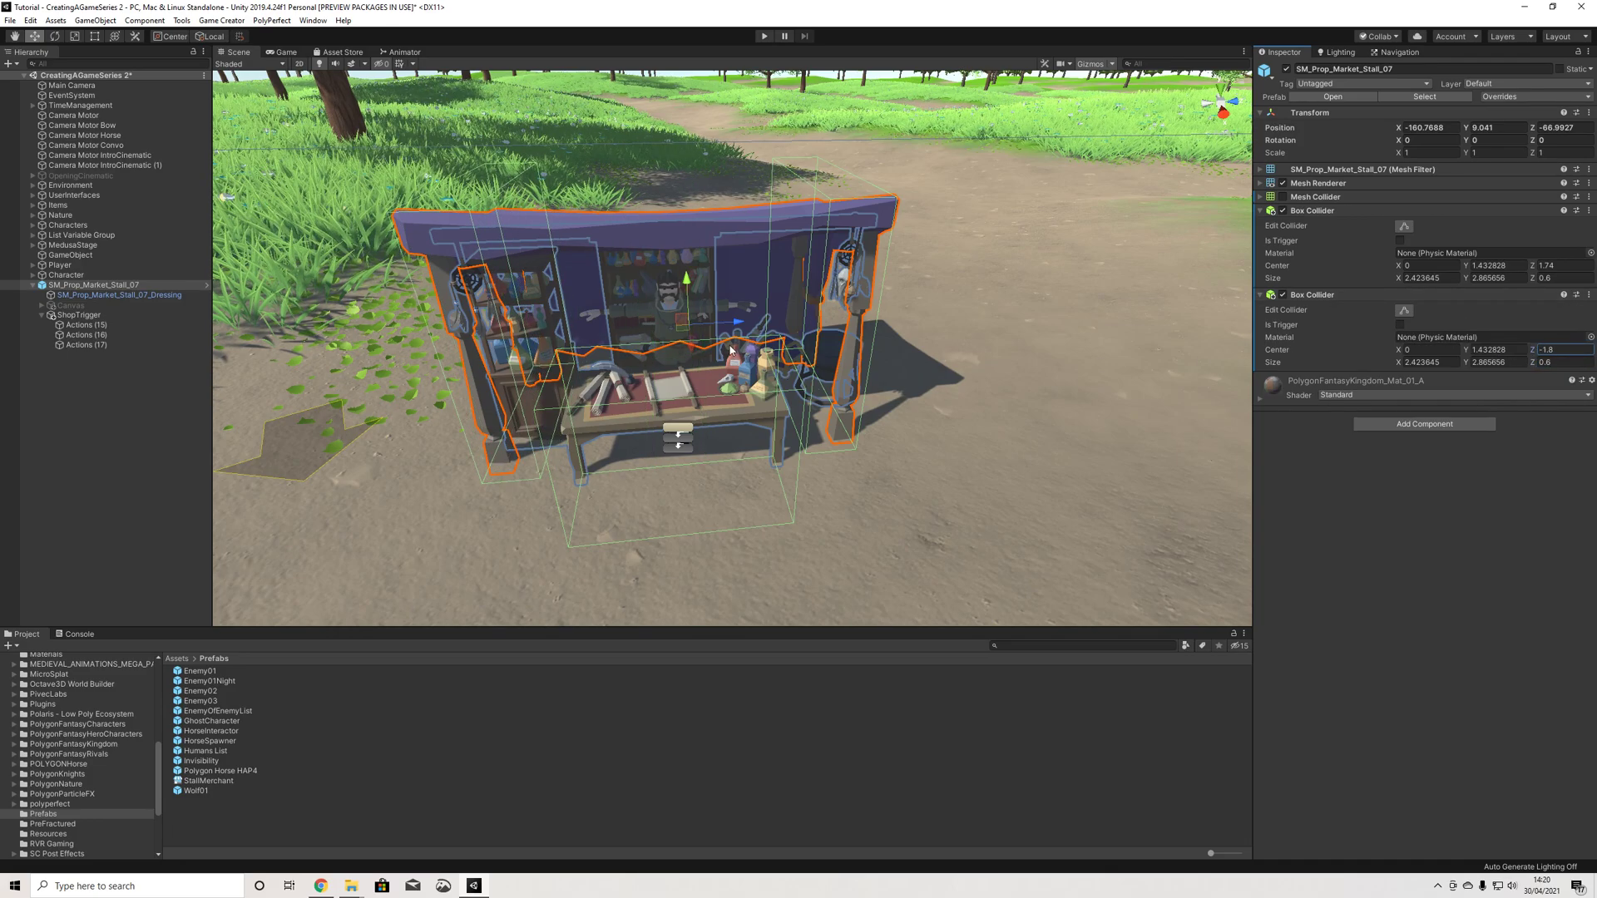
{"action": "left_click_drag", "start_coordinate": [732, 350], "coordinate": [516, 433], "text": "alt"}
{"action": "scroll", "coordinate": [805, 329], "scroll_direction": "up", "scroll_amount": 3}
Step: Add a third Box Collider to the market stall and set its X size to 0.6
{"action": "left_click", "coordinate": [1424, 424]}
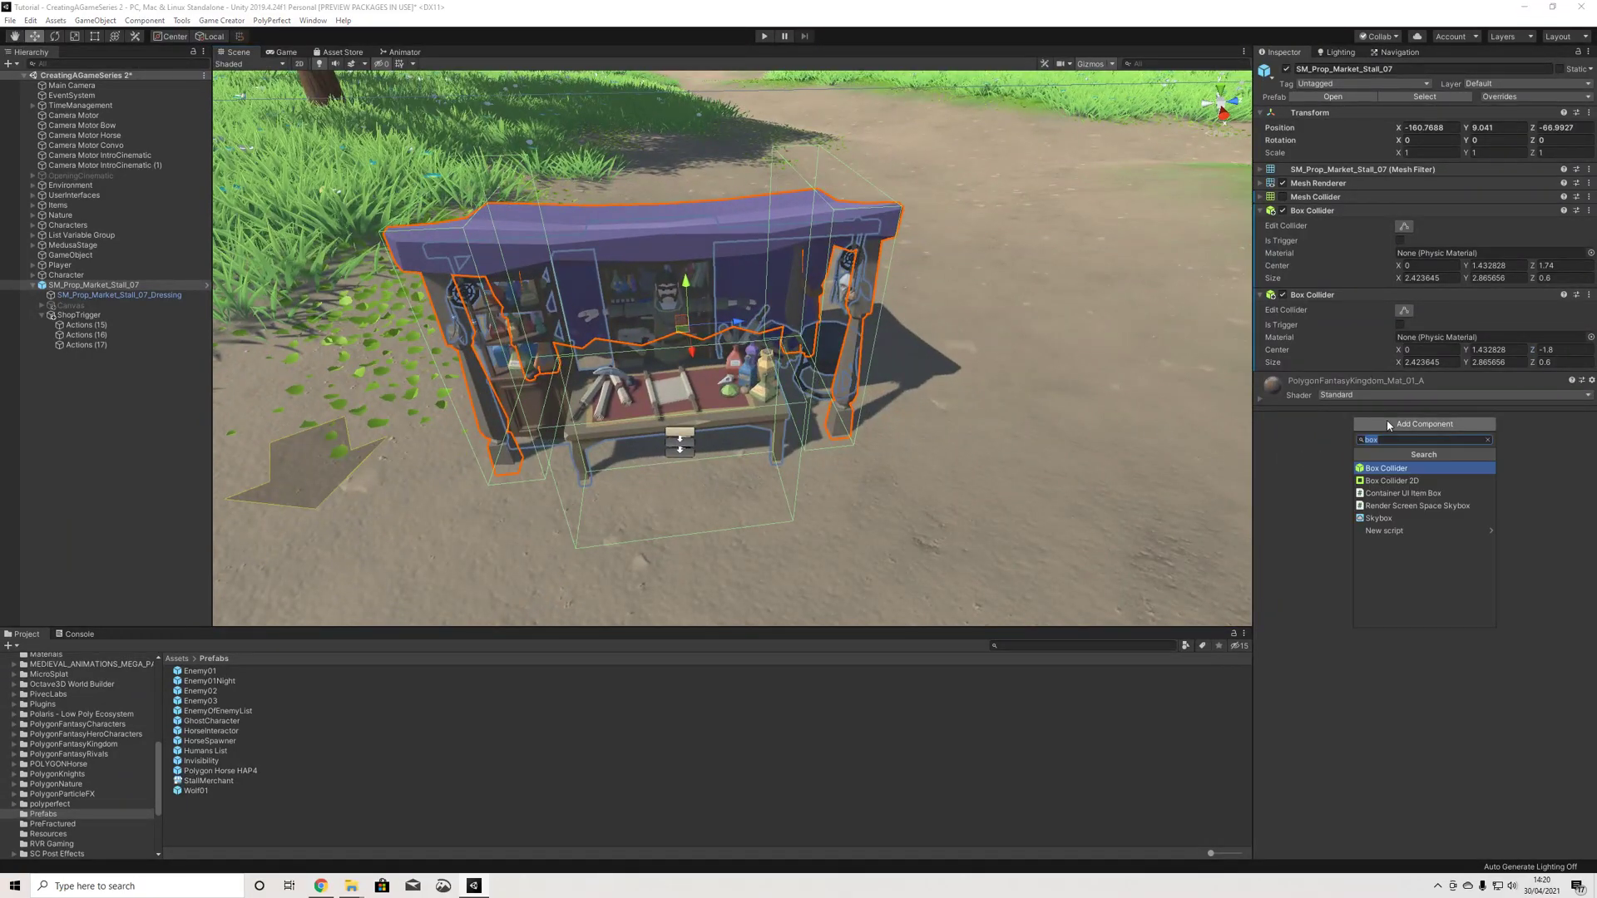
{"action": "left_click", "coordinate": [1385, 471]}
{"action": "left_click", "coordinate": [1436, 453]}
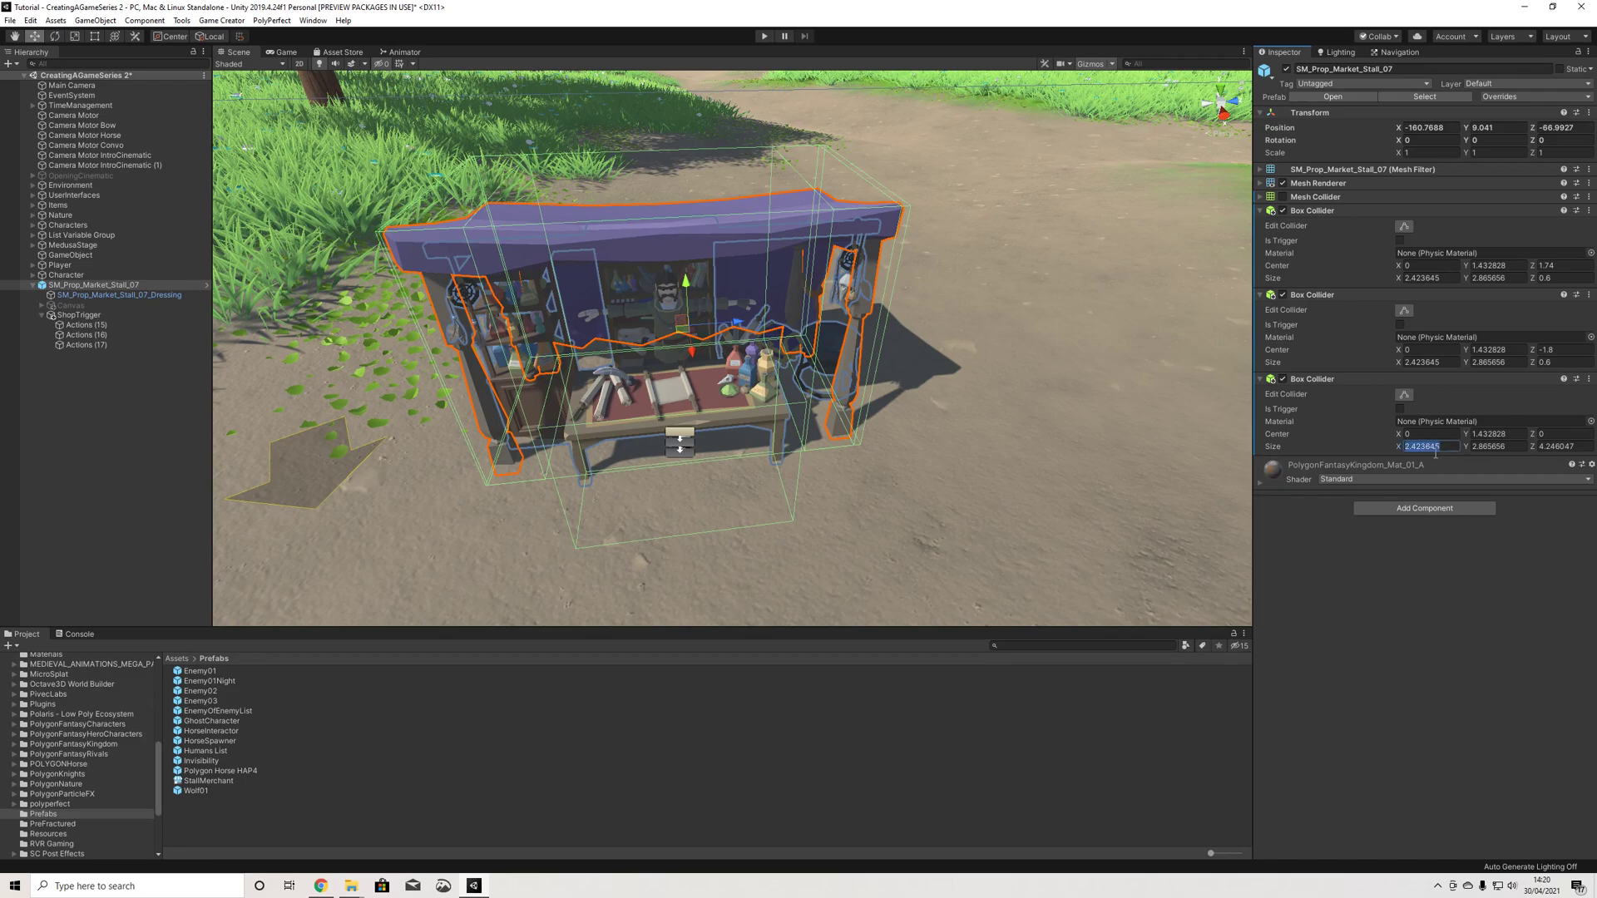
{"action": "type", "text": "0.6"}
{"action": "key", "text": "Return"}
Step: Move the third Box Collider to the back of the stall by setting its X center to -0.91
{"action": "left_click_drag", "start_coordinate": [990, 274], "coordinate": [1115, 363], "text": "alt"}
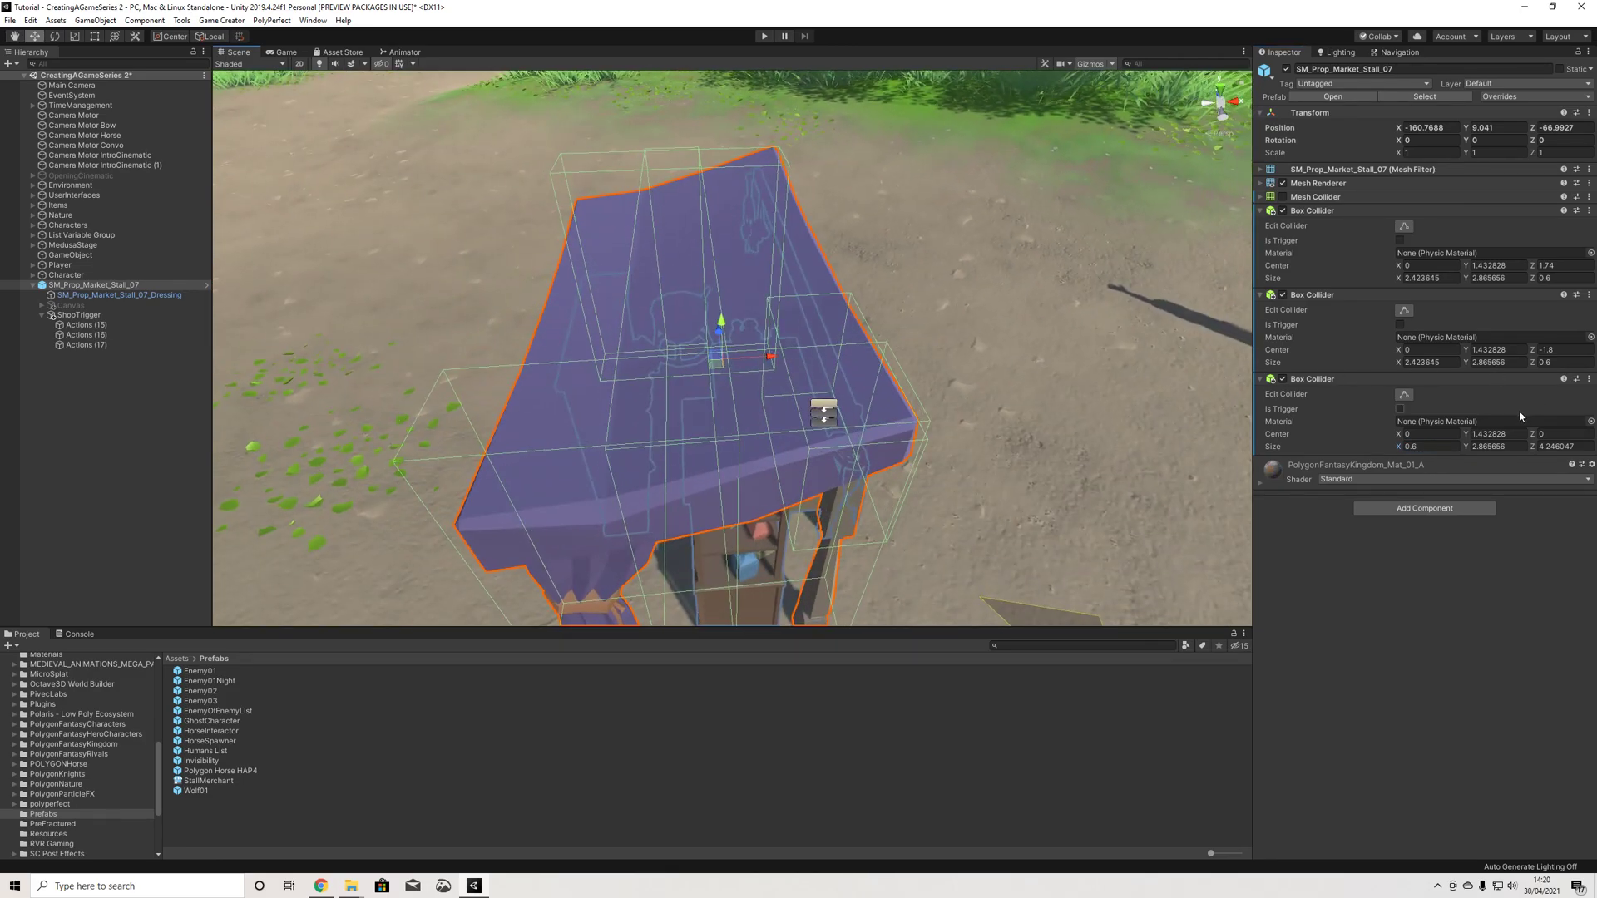
{"action": "left_click_drag", "start_coordinate": [1399, 434], "coordinate": [1376, 432]}
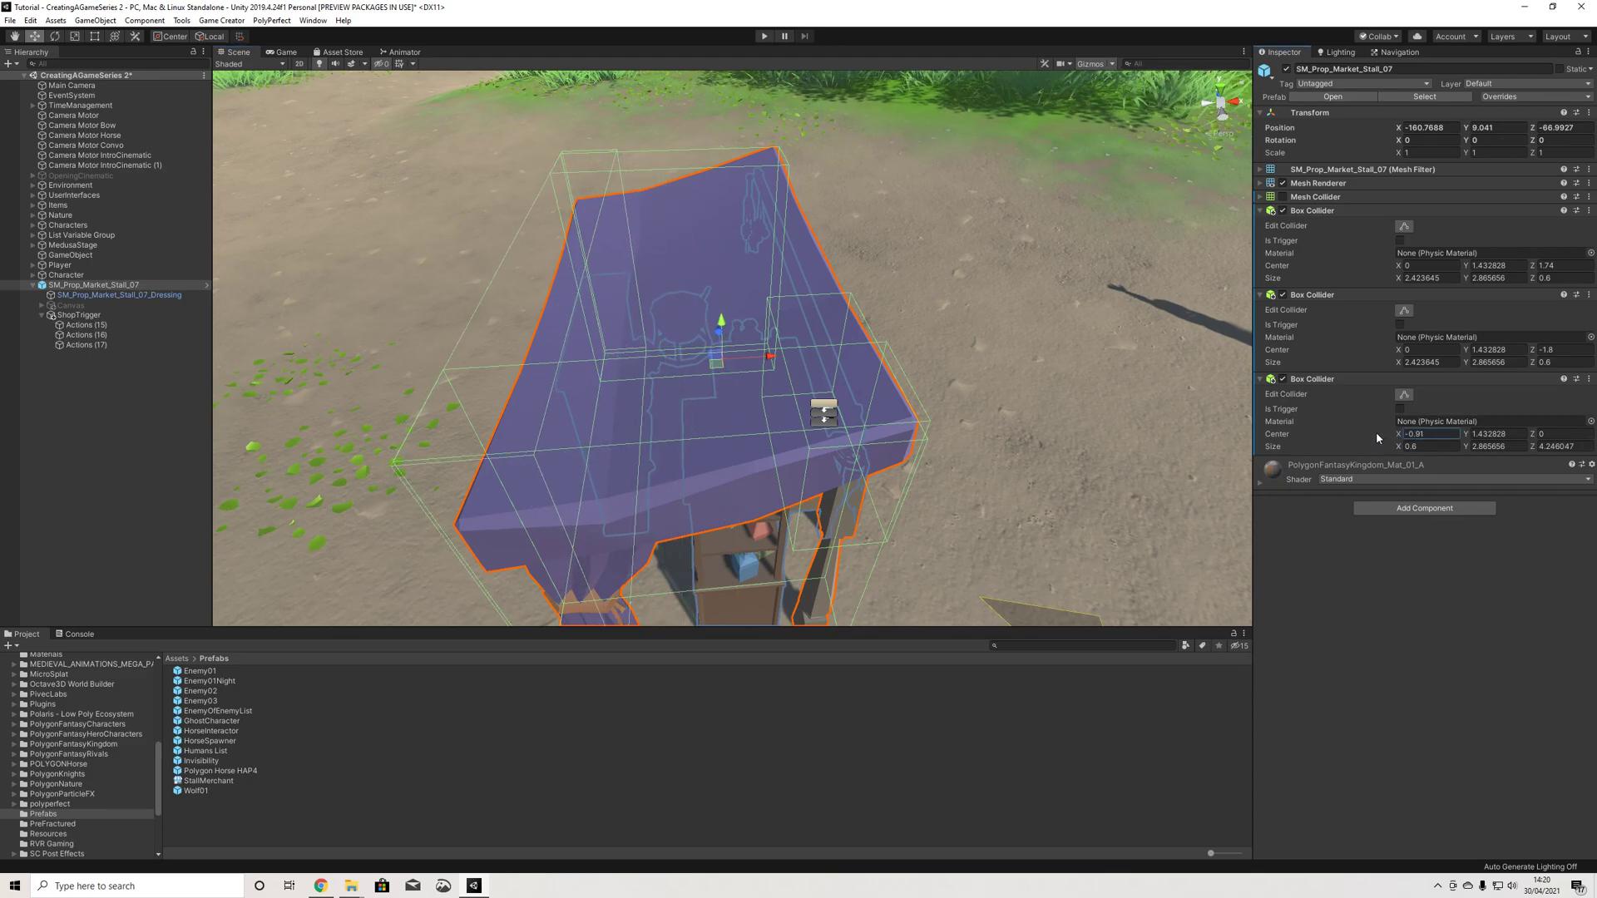
{"action": "left_click_drag", "start_coordinate": [583, 499], "coordinate": [607, 361], "text": "alt"}
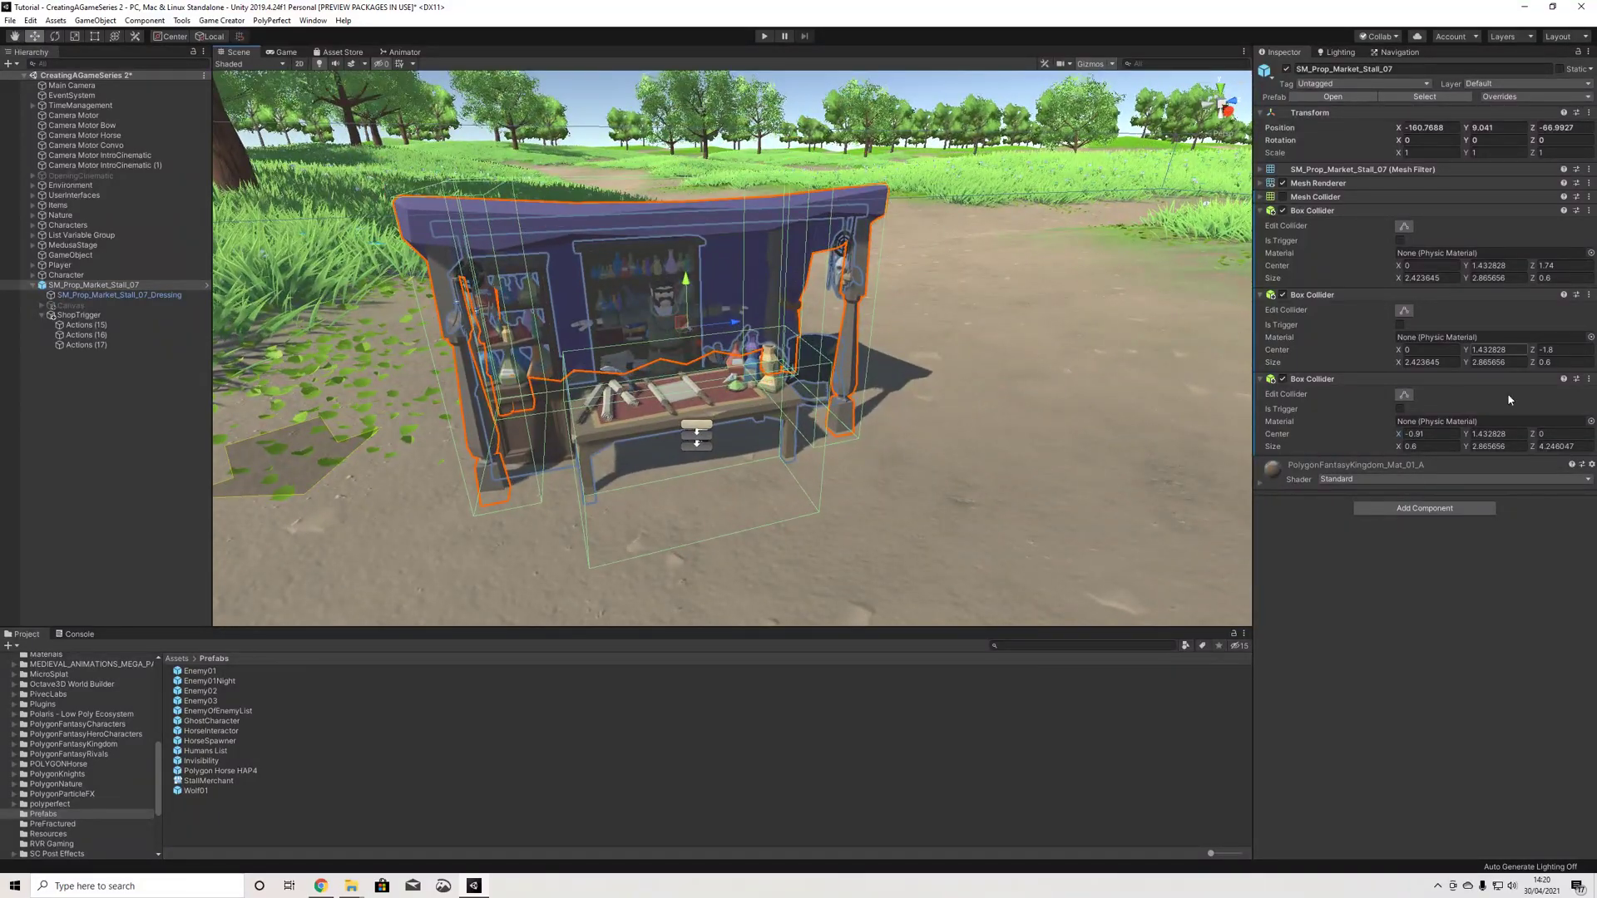
Step: Add a fourth Box Collider to the market stall and set its Y size to 1.58
{"action": "left_click", "coordinate": [1415, 510]}
{"action": "key", "text": "Return"}
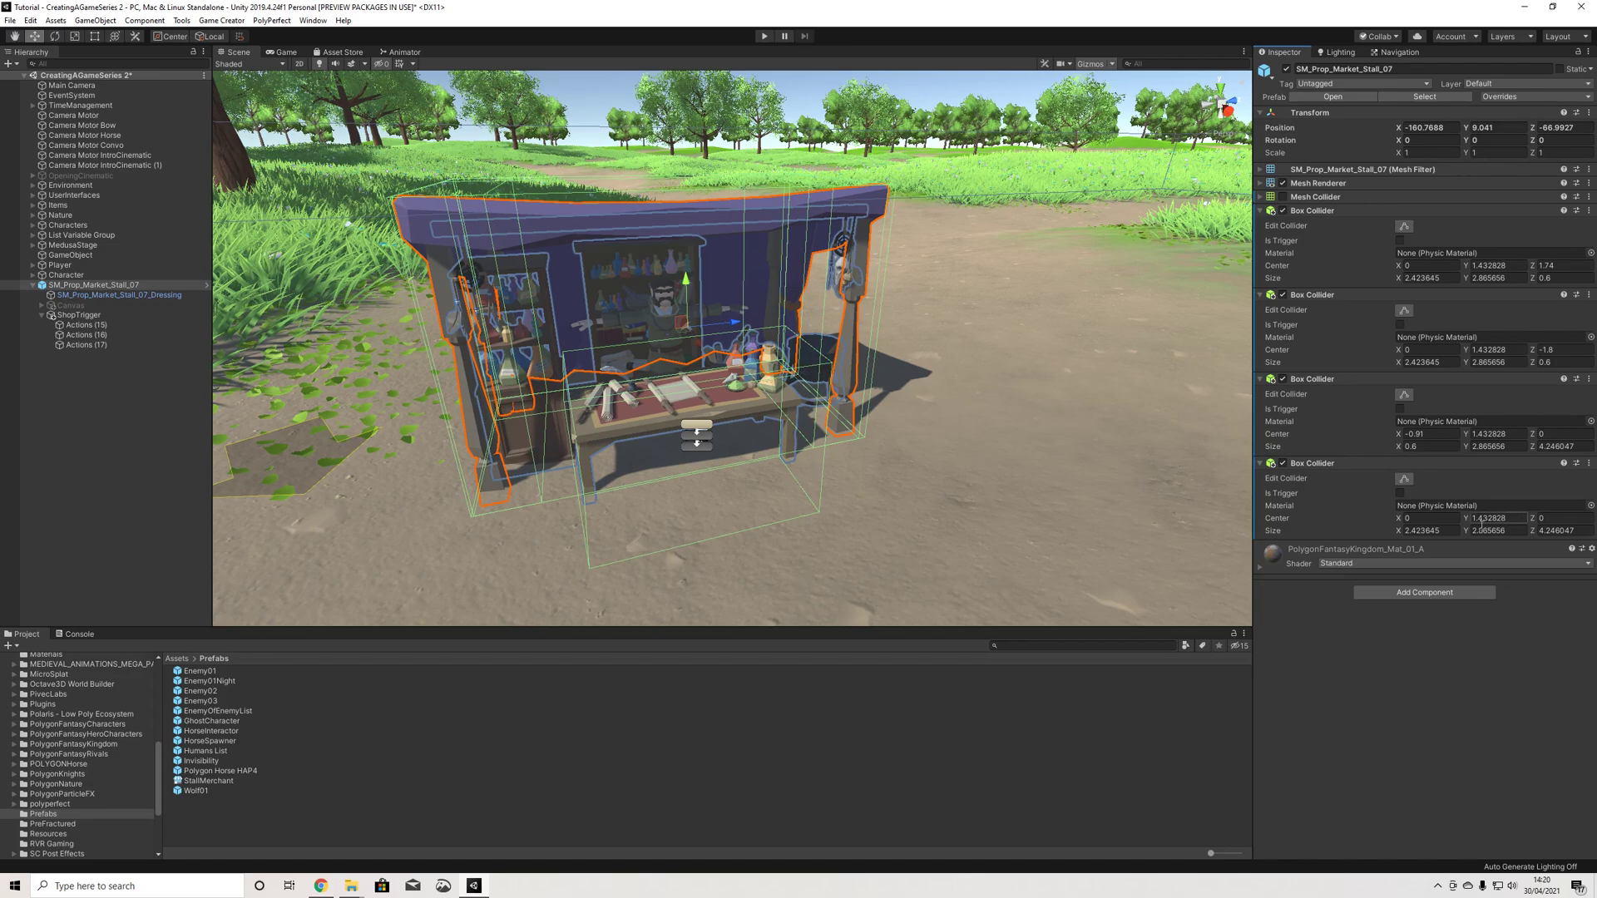
{"action": "left_click", "coordinate": [1474, 531]}
{"action": "type", "text": "1.82"}
Step: Set the new Box Collider's size to 1.52 in X and 2.56 in Z
{"action": "left_click", "coordinate": [1412, 531]}
{"action": "type", "text": "2.22"}
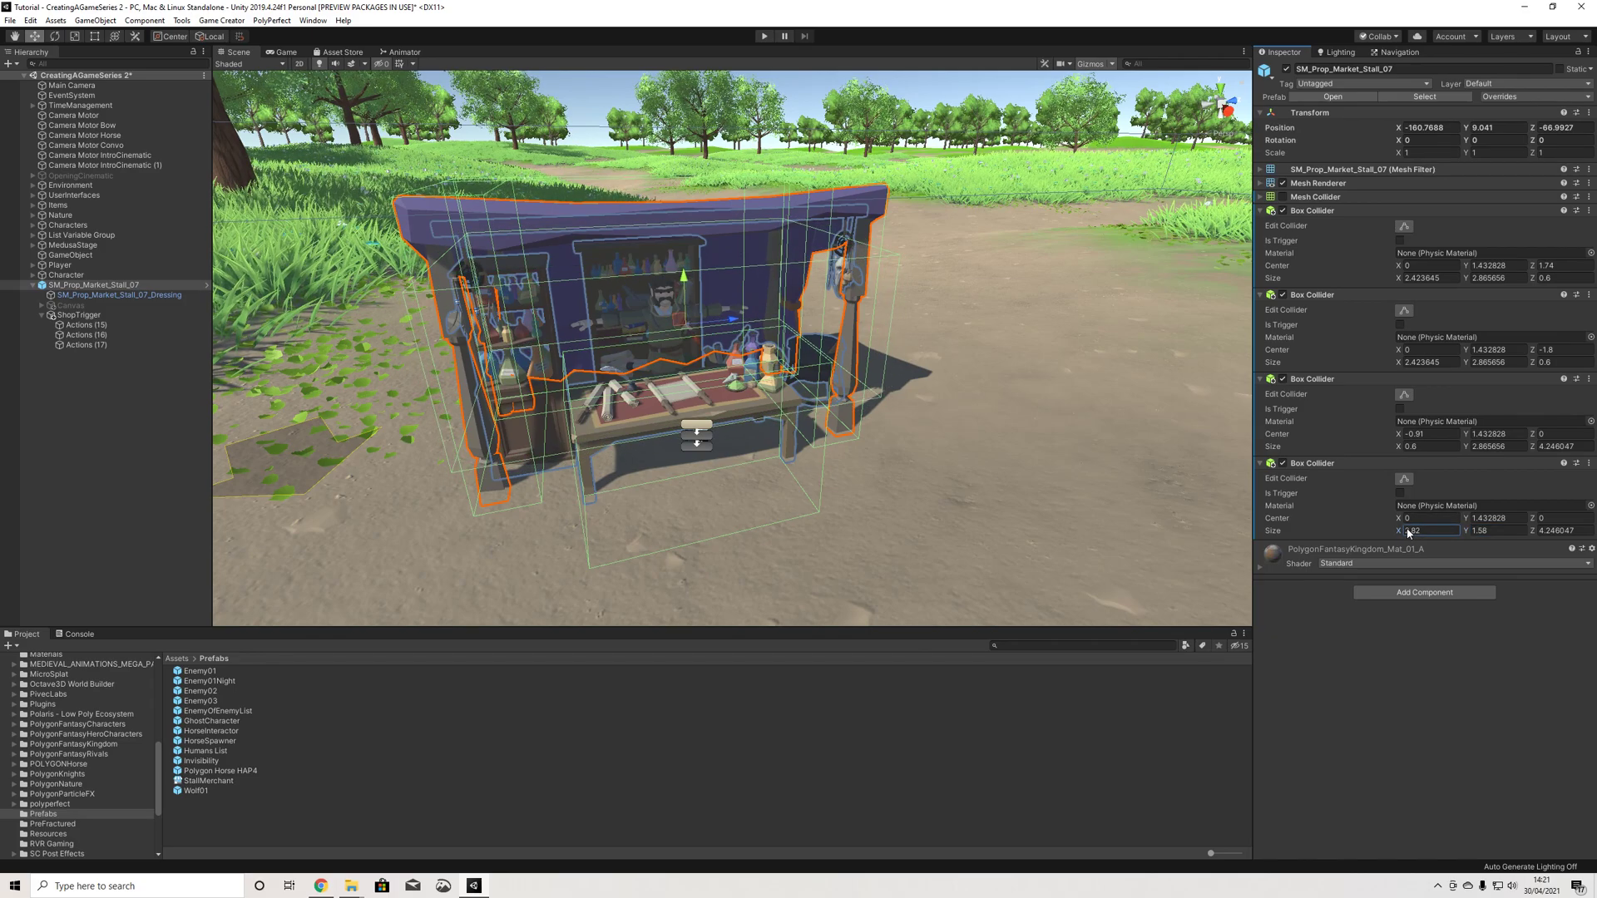
{"action": "key", "text": "BackSpace"}
{"action": "key", "text": "BackSpace"}
{"action": "key", "text": "BackSpace"}
{"action": "key", "text": "BackSpace"}
{"action": "type", "text": "1.52"}
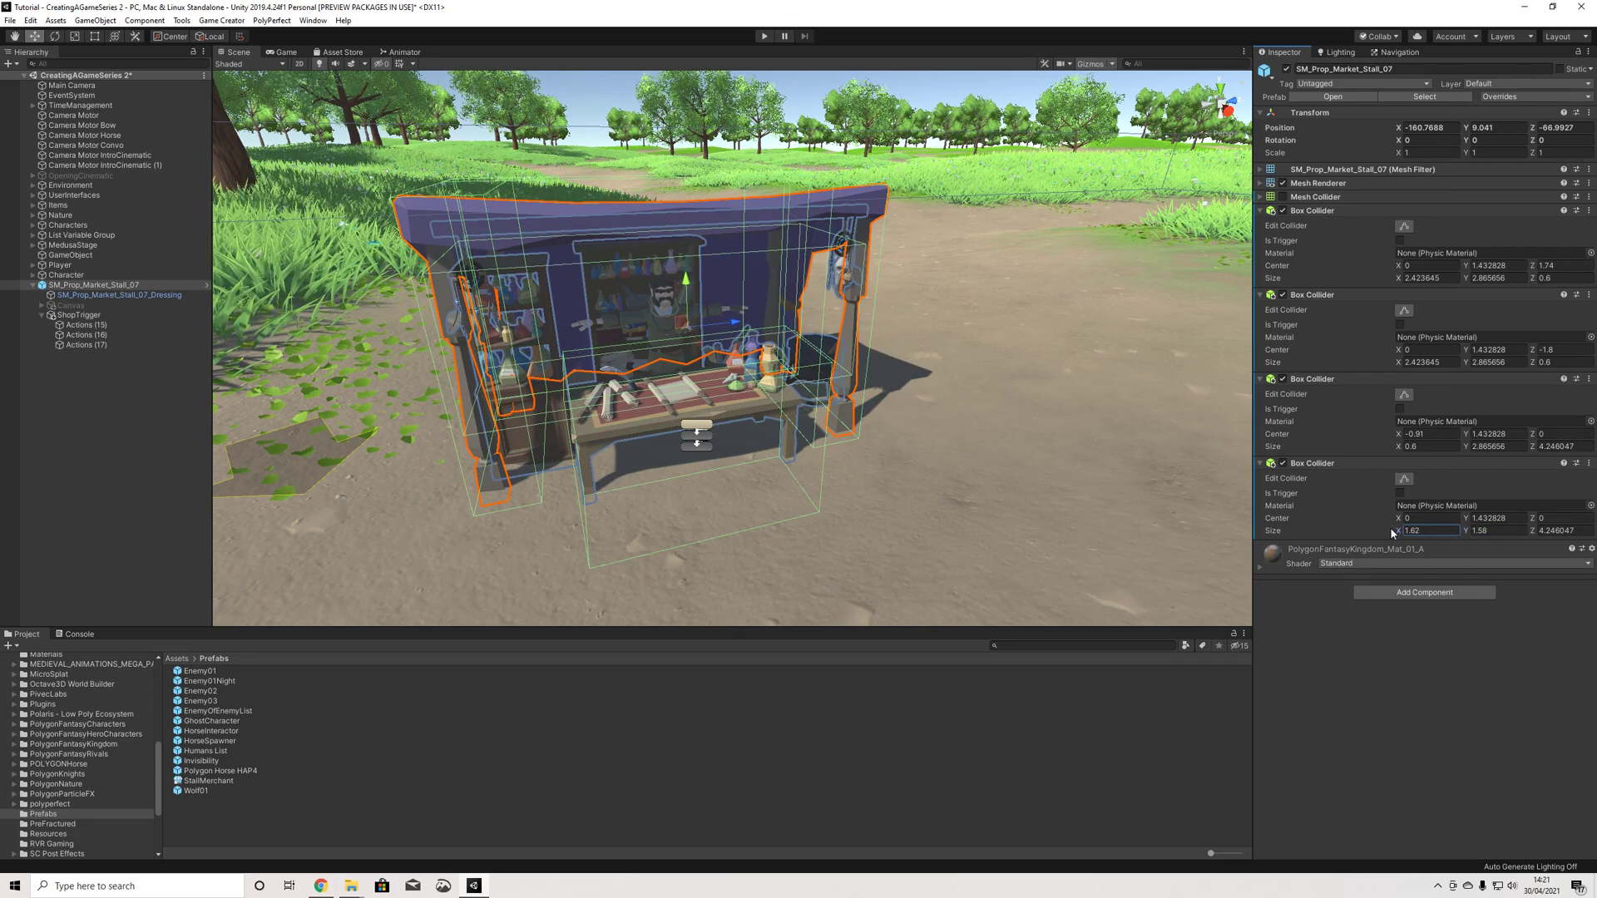
{"action": "left_click_drag", "start_coordinate": [1544, 532], "coordinate": [1514, 527]}
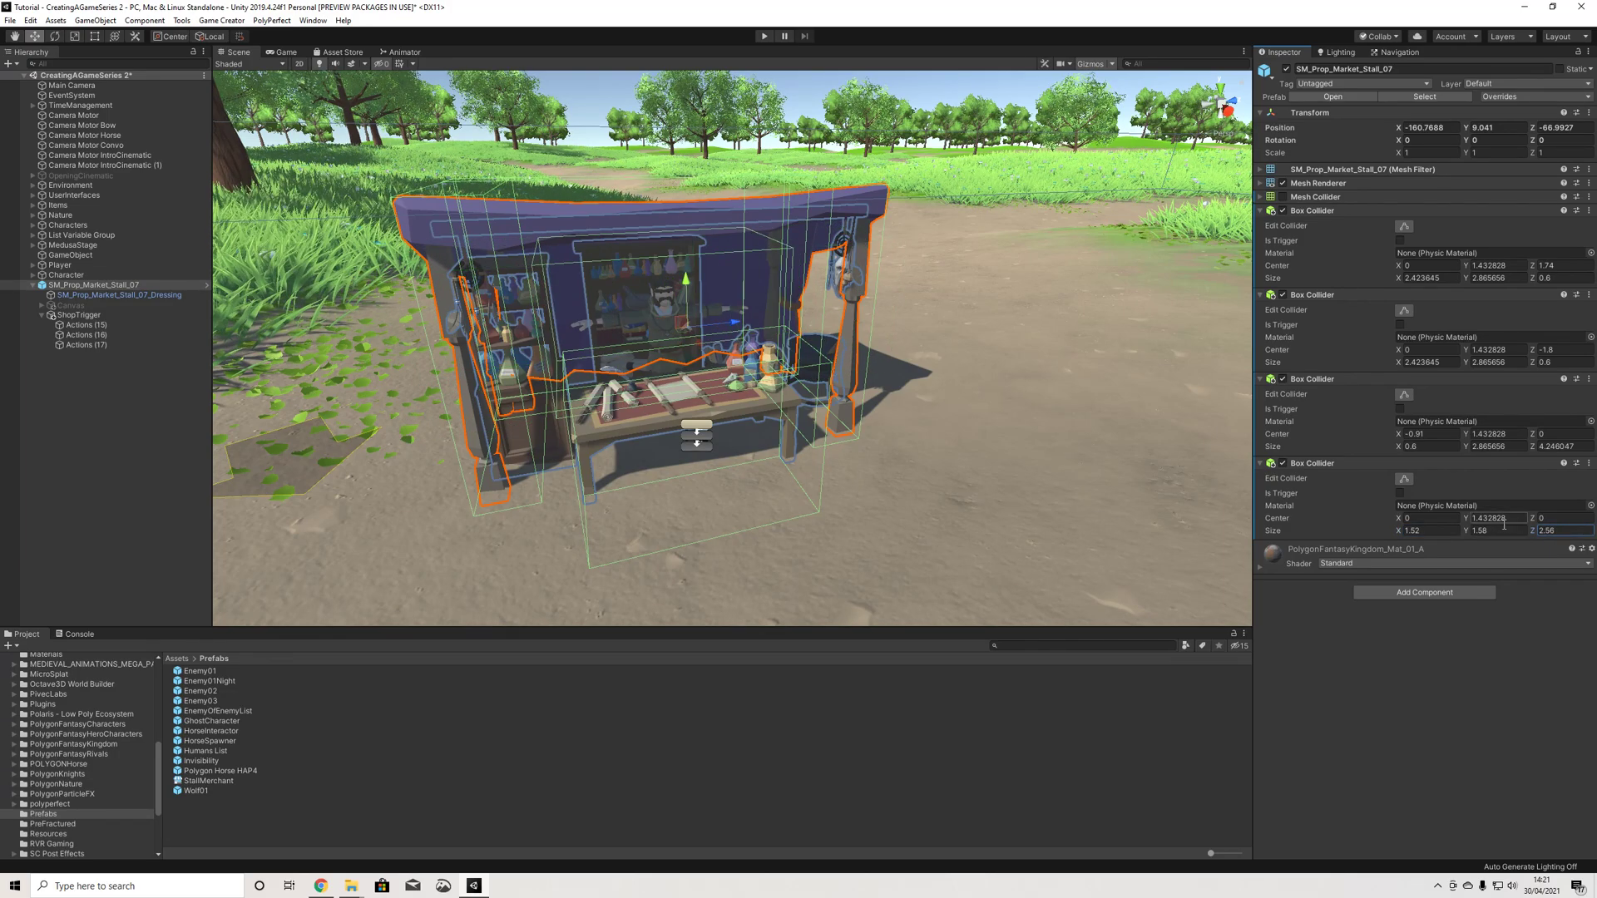
Step: Move the new Box Collider's center to X 0.6 and Y 0.35, towards the stall's front table
{"action": "left_click_drag", "start_coordinate": [844, 340], "coordinate": [1040, 342], "text": "alt"}
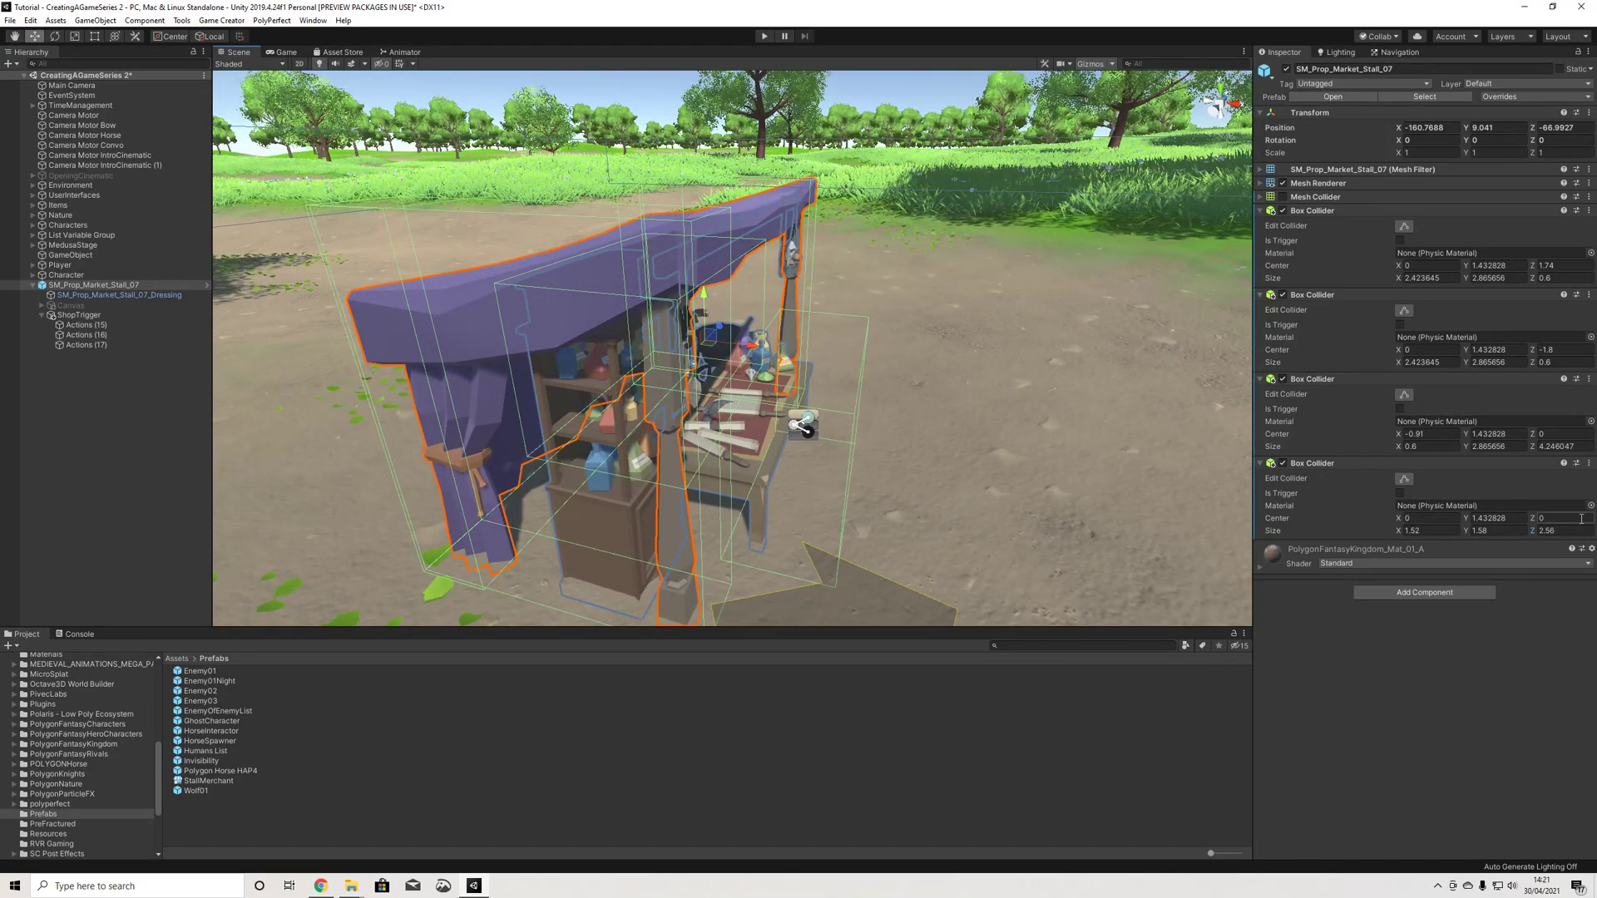
{"action": "left_click", "coordinate": [1423, 523]}
{"action": "type", "text": "0.25"}
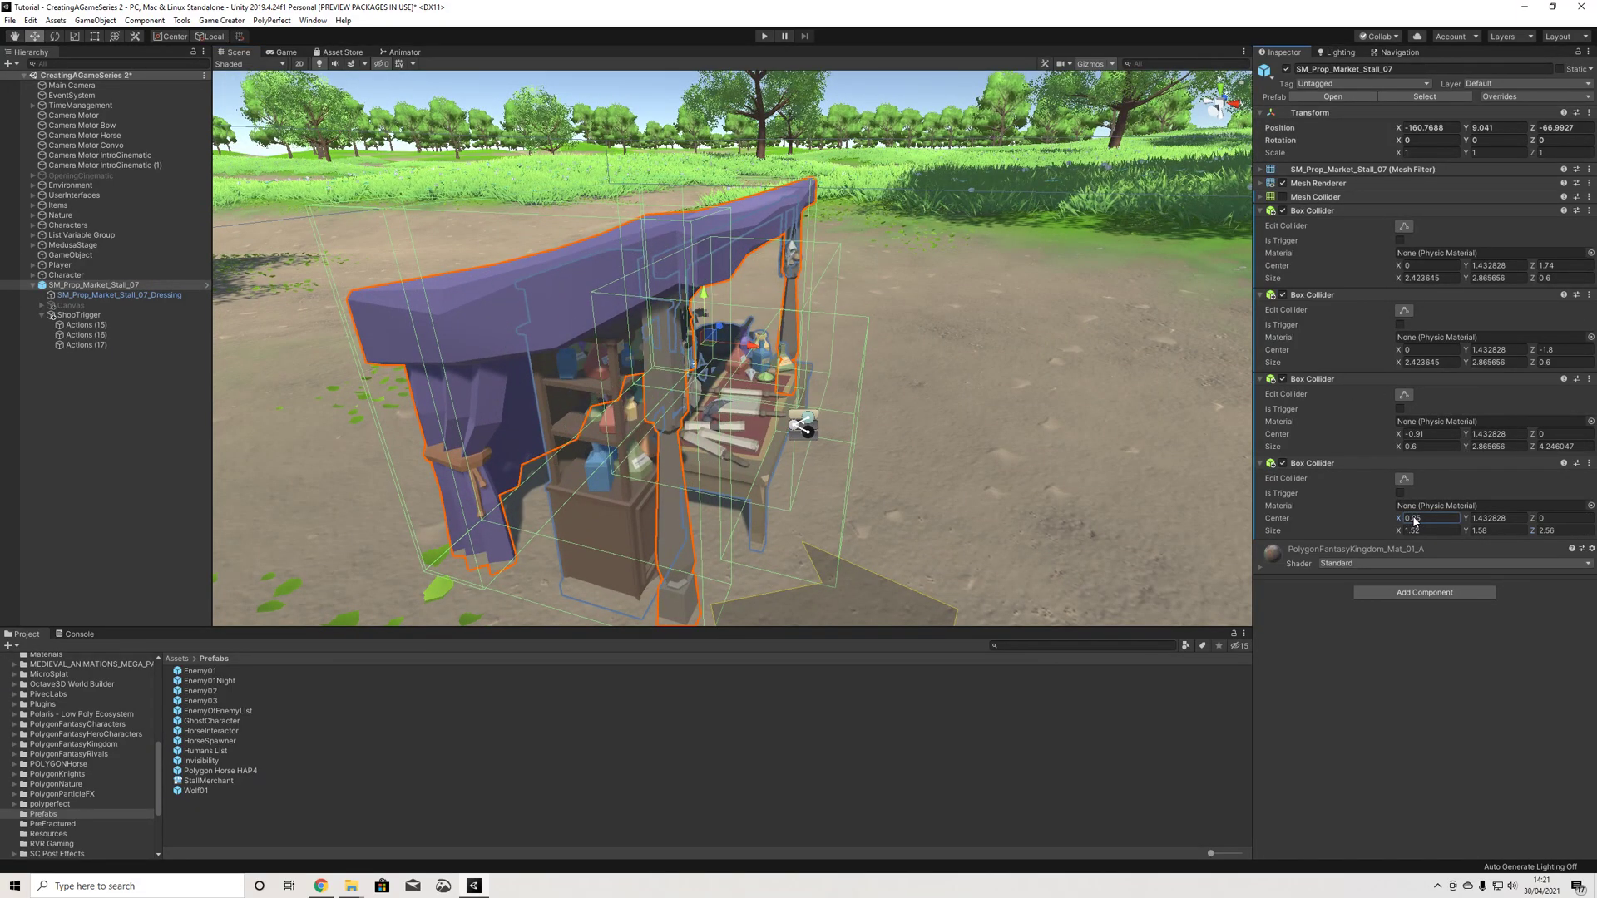
{"action": "key", "text": "BackSpace"}
{"action": "key", "text": "BackSpace"}
{"action": "type", "text": "6"}
{"action": "left_click_drag", "start_coordinate": [1018, 434], "coordinate": [721, 459], "text": "alt"}
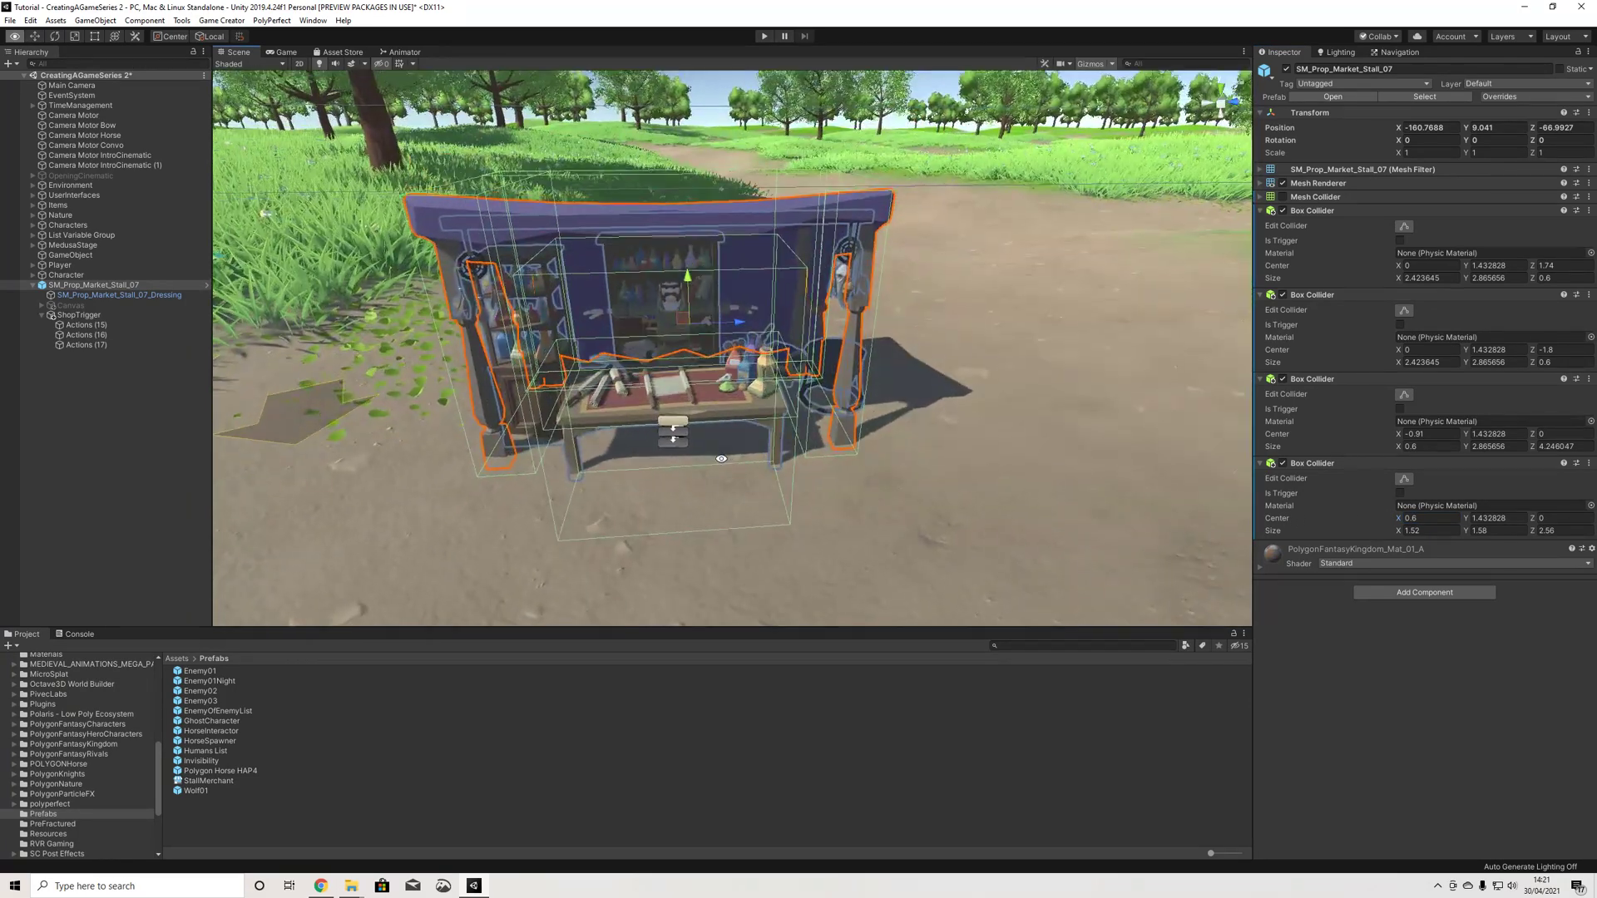
{"action": "left_click", "coordinate": [1473, 518]}
{"action": "type", "text": "0.77"}
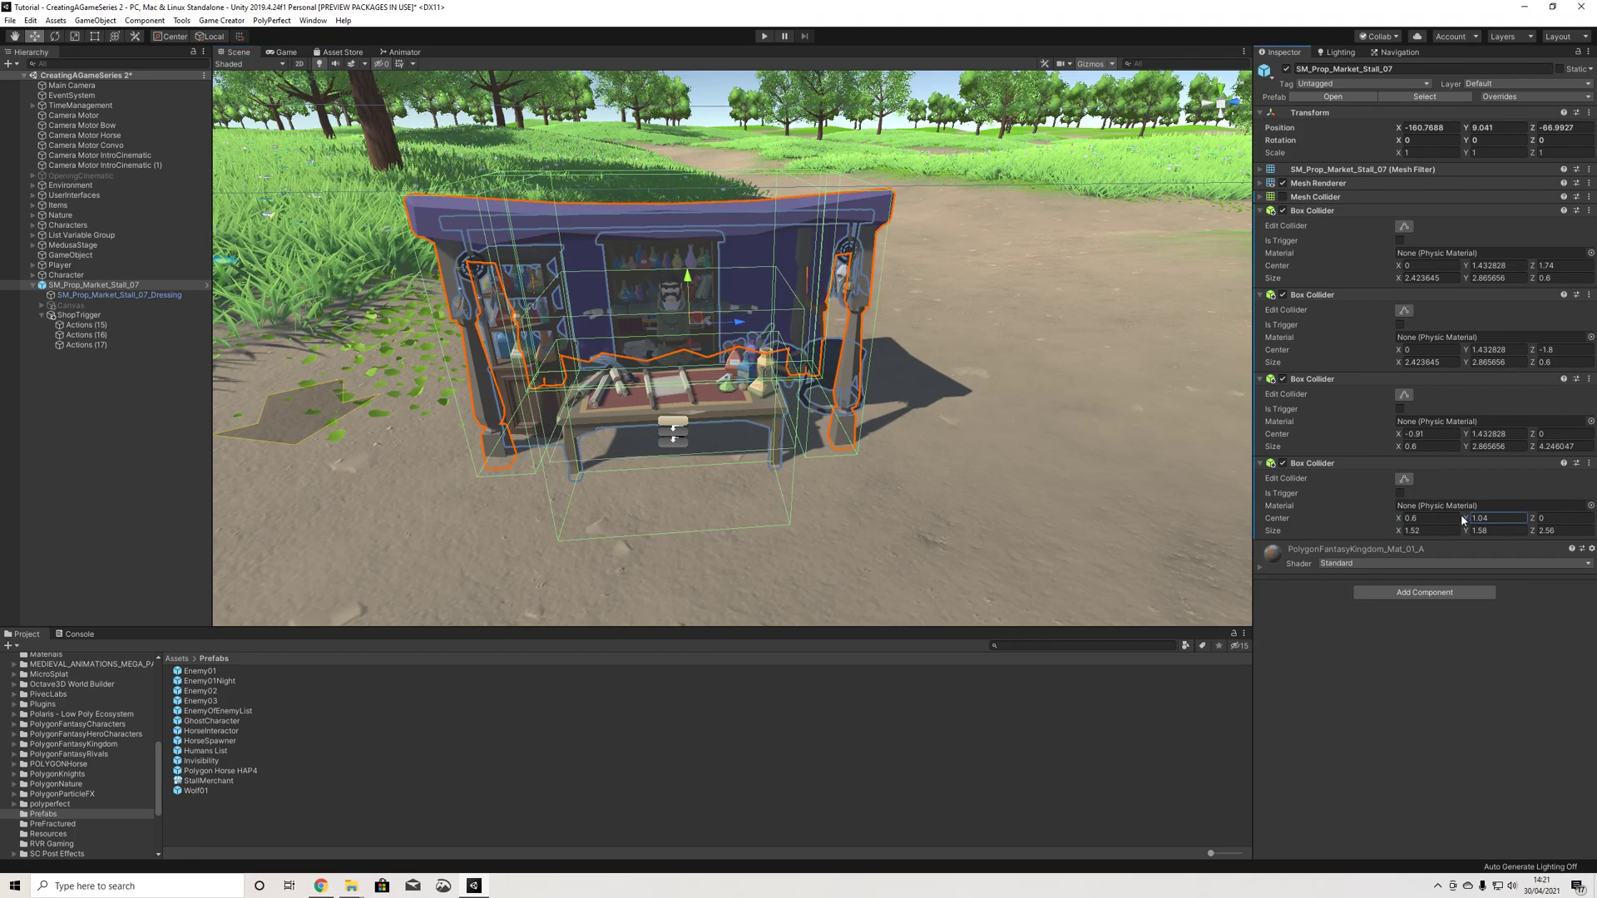
{"action": "left_click_drag", "start_coordinate": [1456, 516], "coordinate": [1446, 516]}
Step: Reduce the table collider's size to 0.55 in X and 1.14 in Y
{"action": "left_click_drag", "start_coordinate": [929, 364], "coordinate": [956, 332], "text": "alt"}
{"action": "left_click_drag", "start_coordinate": [1402, 529], "coordinate": [1378, 529]}
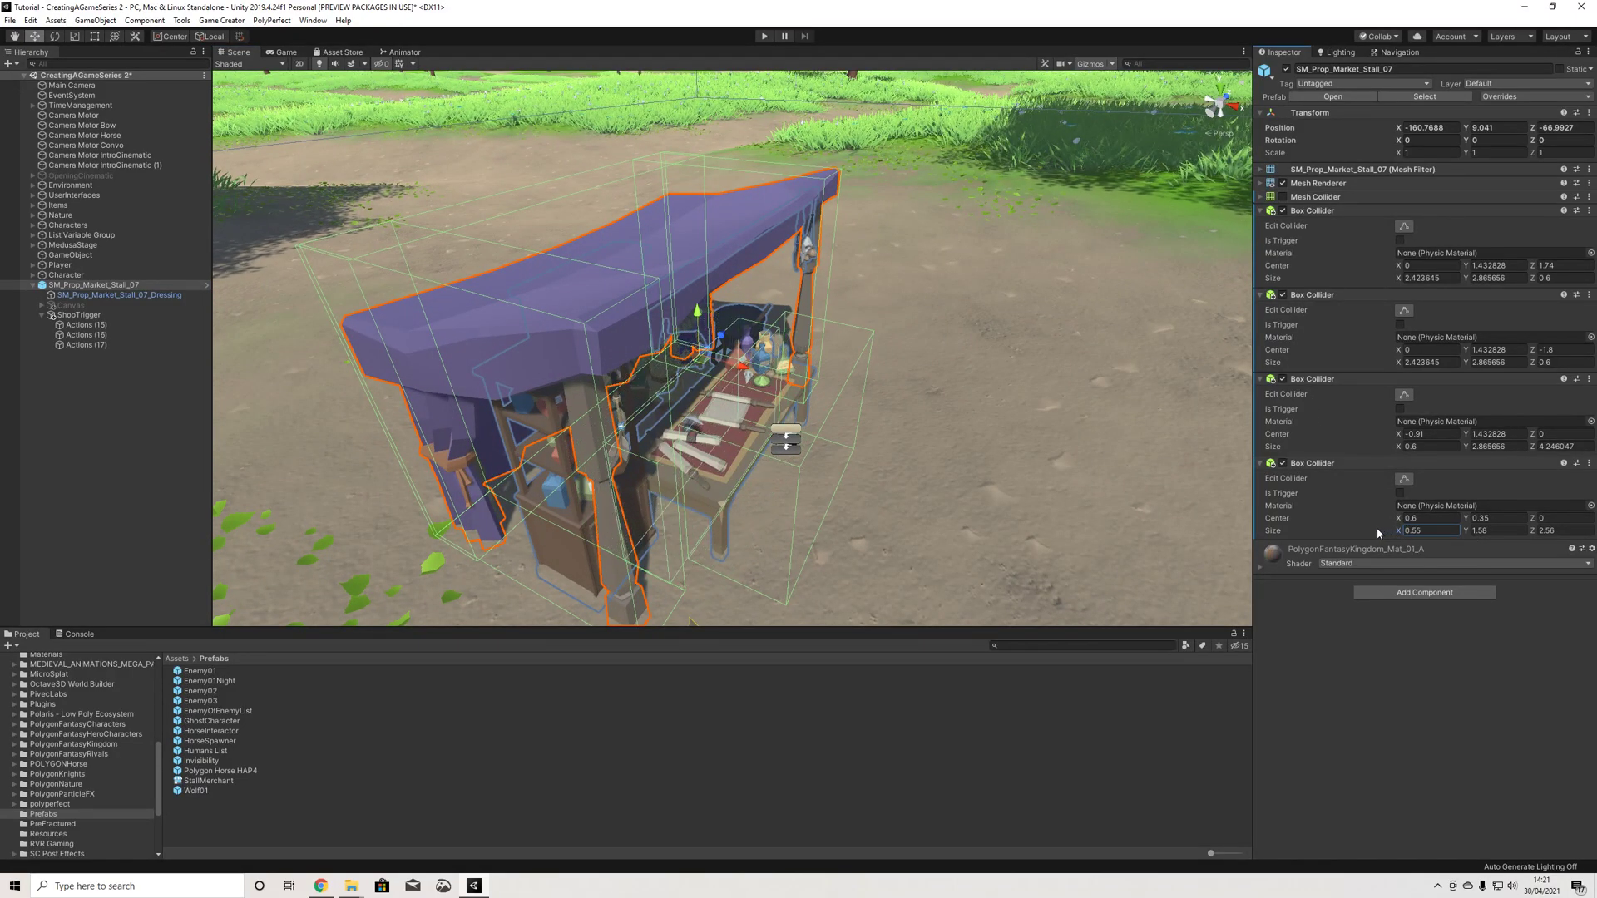
{"action": "left_click_drag", "start_coordinate": [903, 447], "coordinate": [894, 406], "text": "alt"}
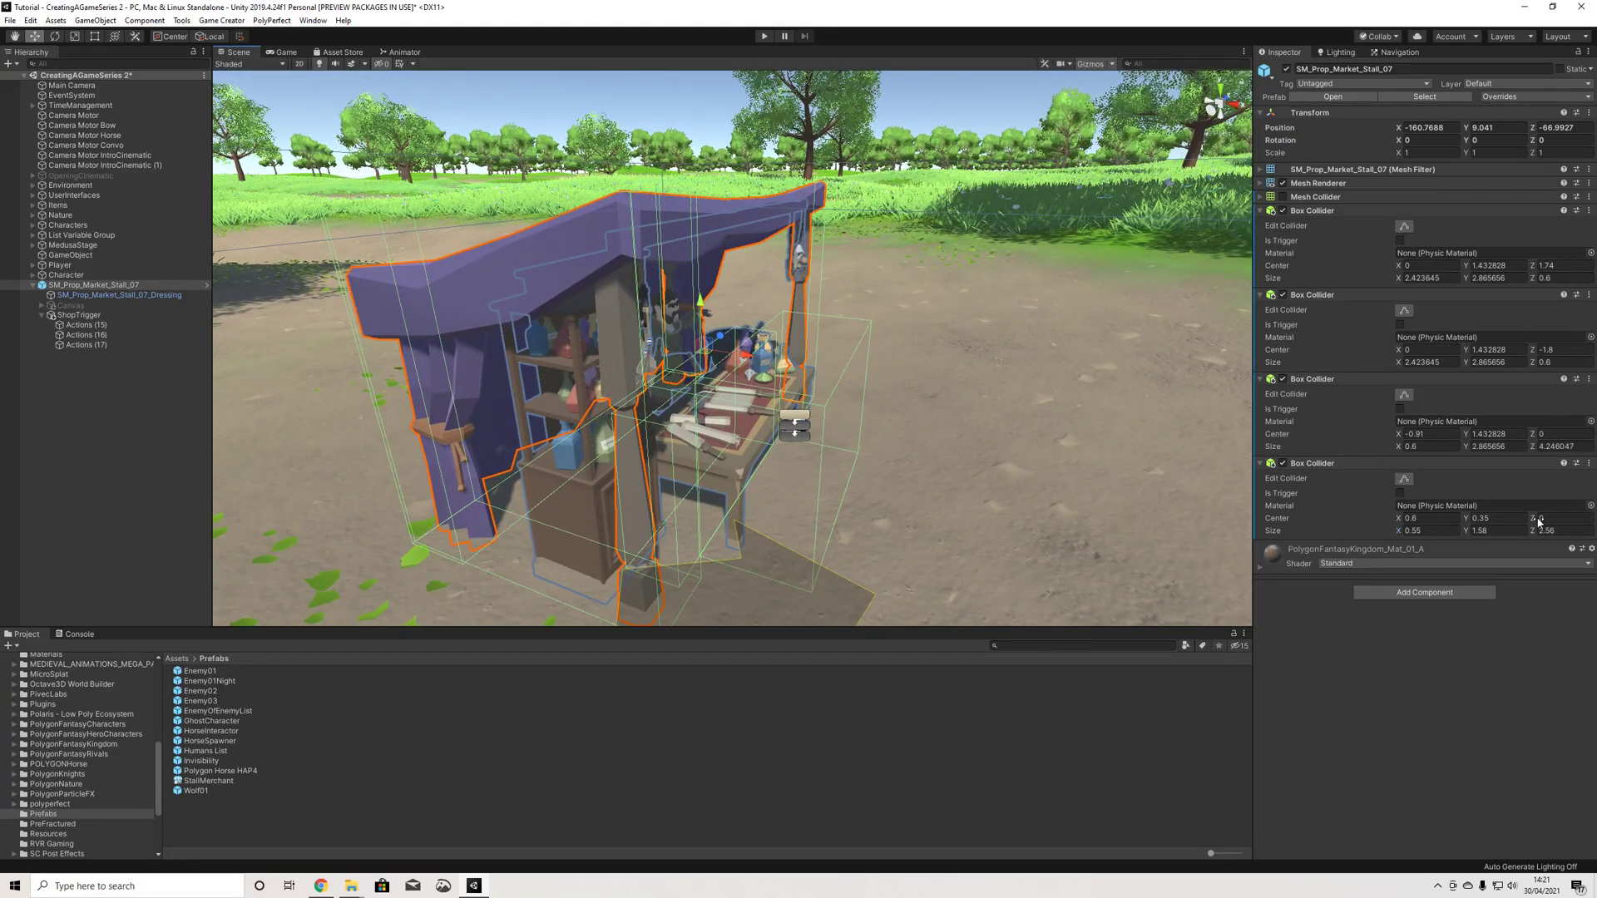
{"action": "left_click_drag", "start_coordinate": [965, 404], "coordinate": [881, 406], "text": "alt"}
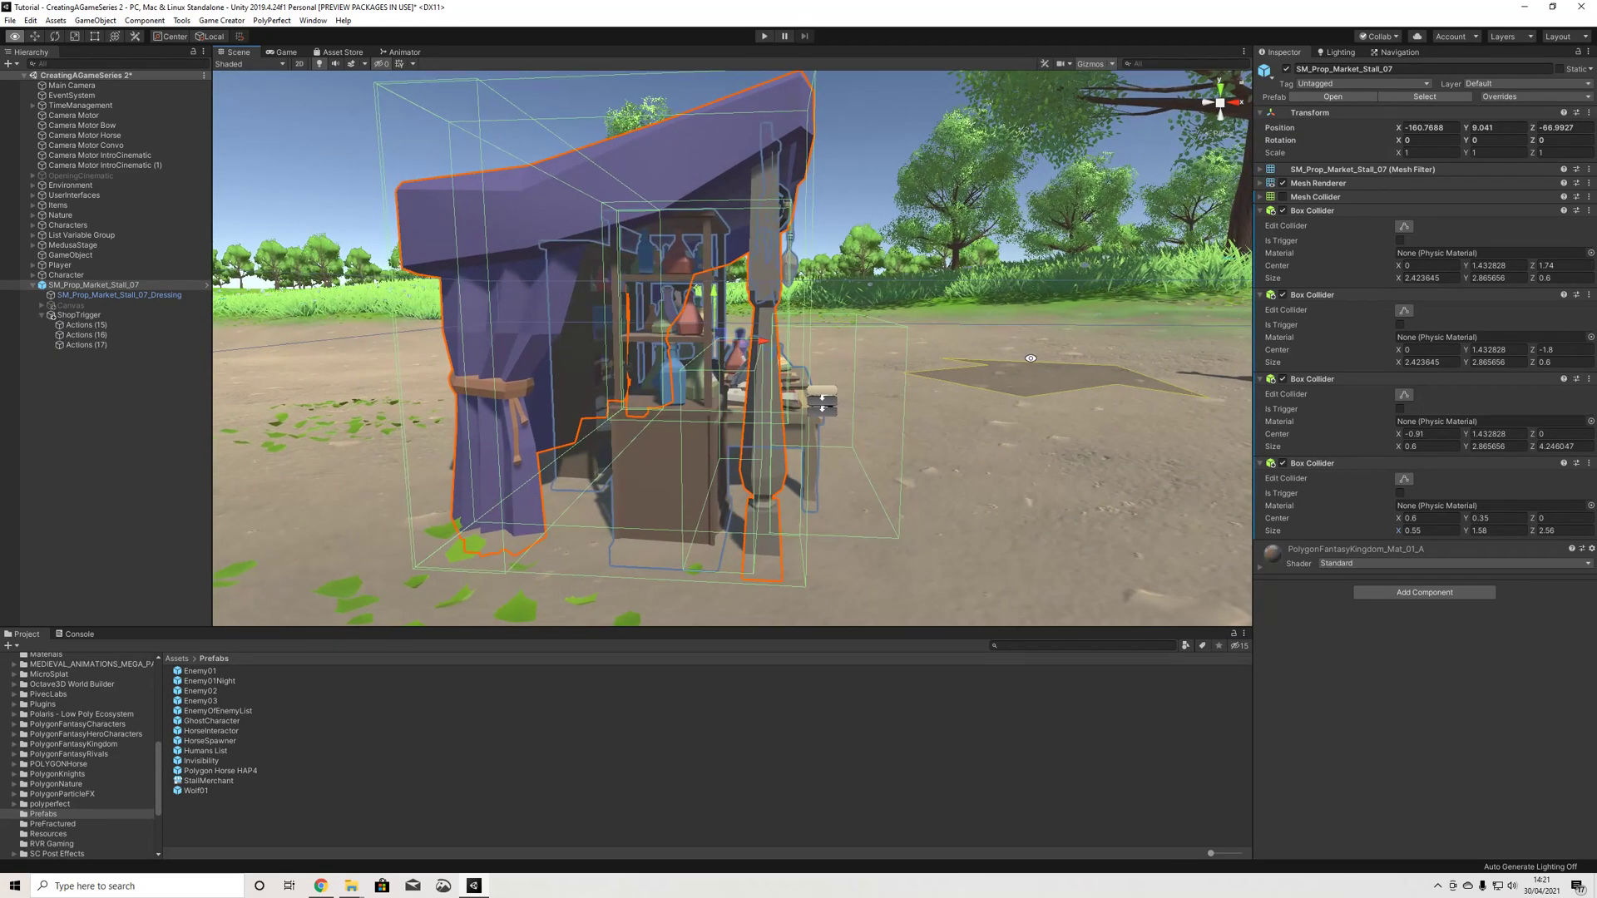
{"action": "double_click", "coordinate": [1487, 531]}
{"action": "type", "text": "1.18"}
Step: Shift the table collider's center to X 1.08 so it sits at the front of the stall
{"action": "left_click_drag", "start_coordinate": [1223, 489], "coordinate": [940, 448], "text": "alt"}
{"action": "left_click", "coordinate": [1464, 520]}
{"action": "double_click", "coordinate": [1412, 520]}
{"action": "type", "text": "1.22"}
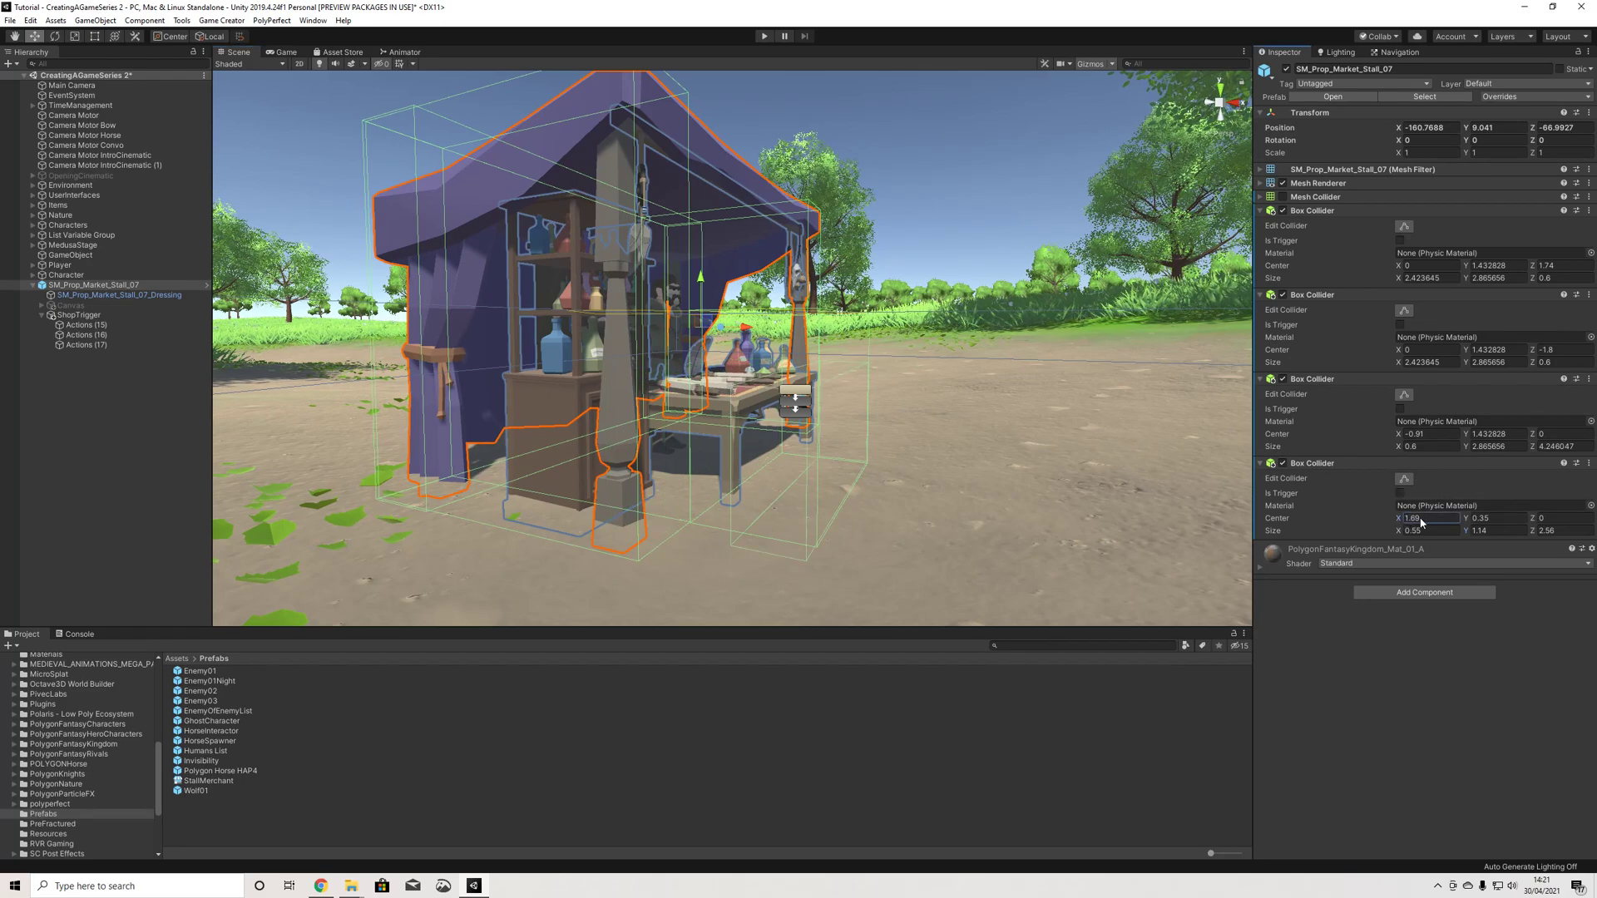
{"action": "double_click", "coordinate": [1410, 519]}
{"action": "type", "text": "0.93"}
{"action": "double_click", "coordinate": [1411, 519]}
{"action": "type", "text": "1.08"}
{"action": "left_click_drag", "start_coordinate": [956, 424], "coordinate": [687, 182], "text": "alt"}
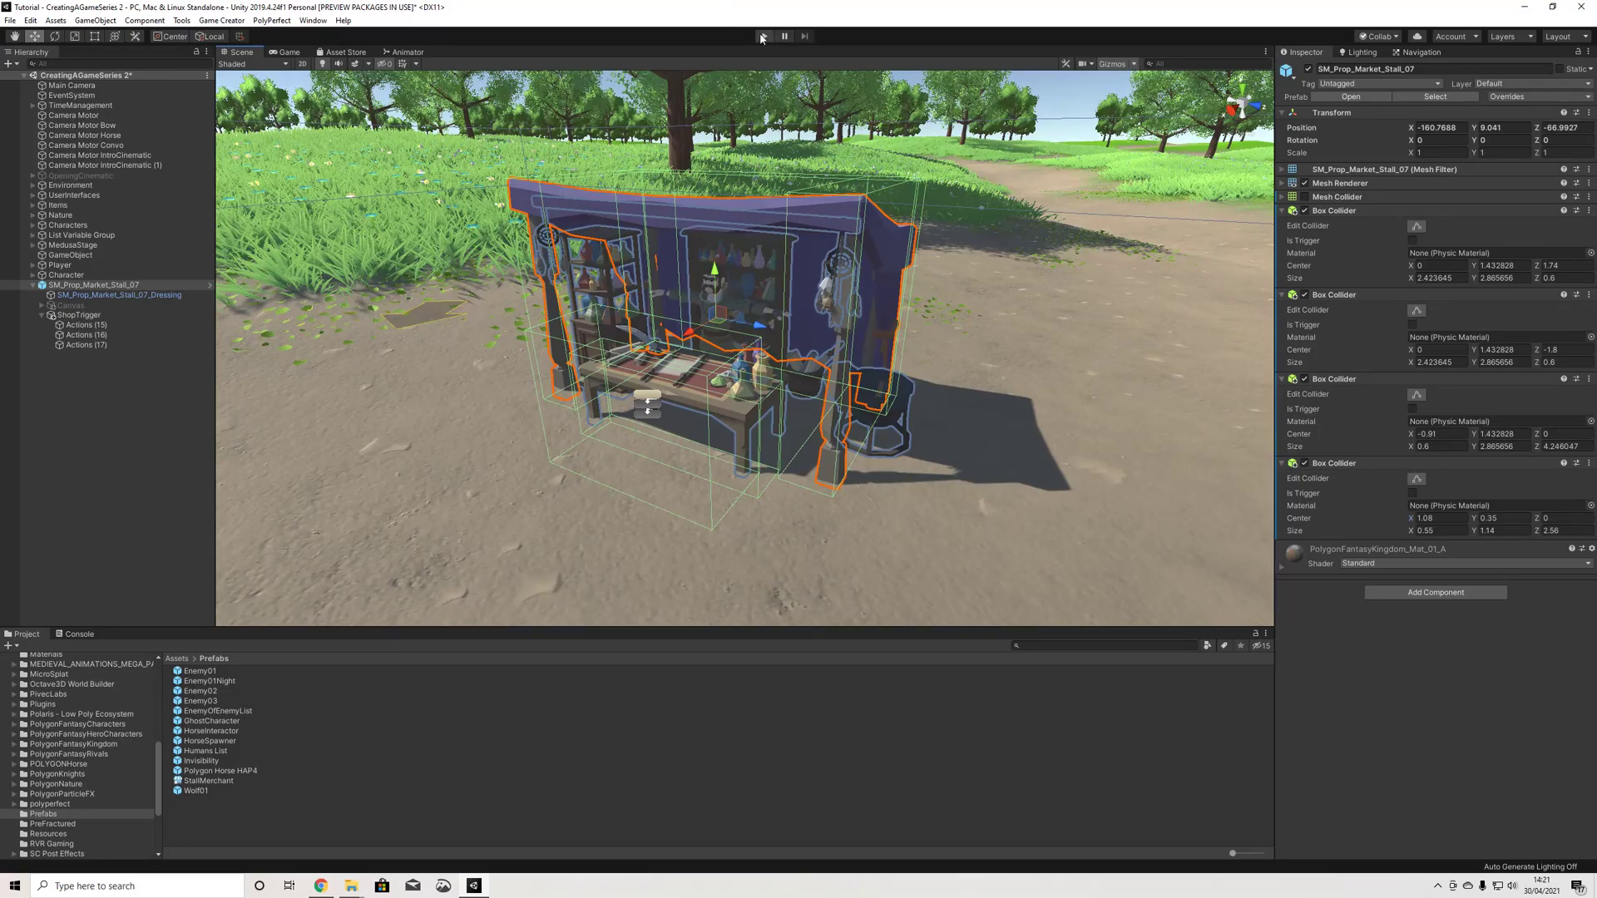
Step: Run the game, walk the character up to the market stall, then open and close the merchant's shop
{"action": "left_click", "coordinate": [764, 37]}
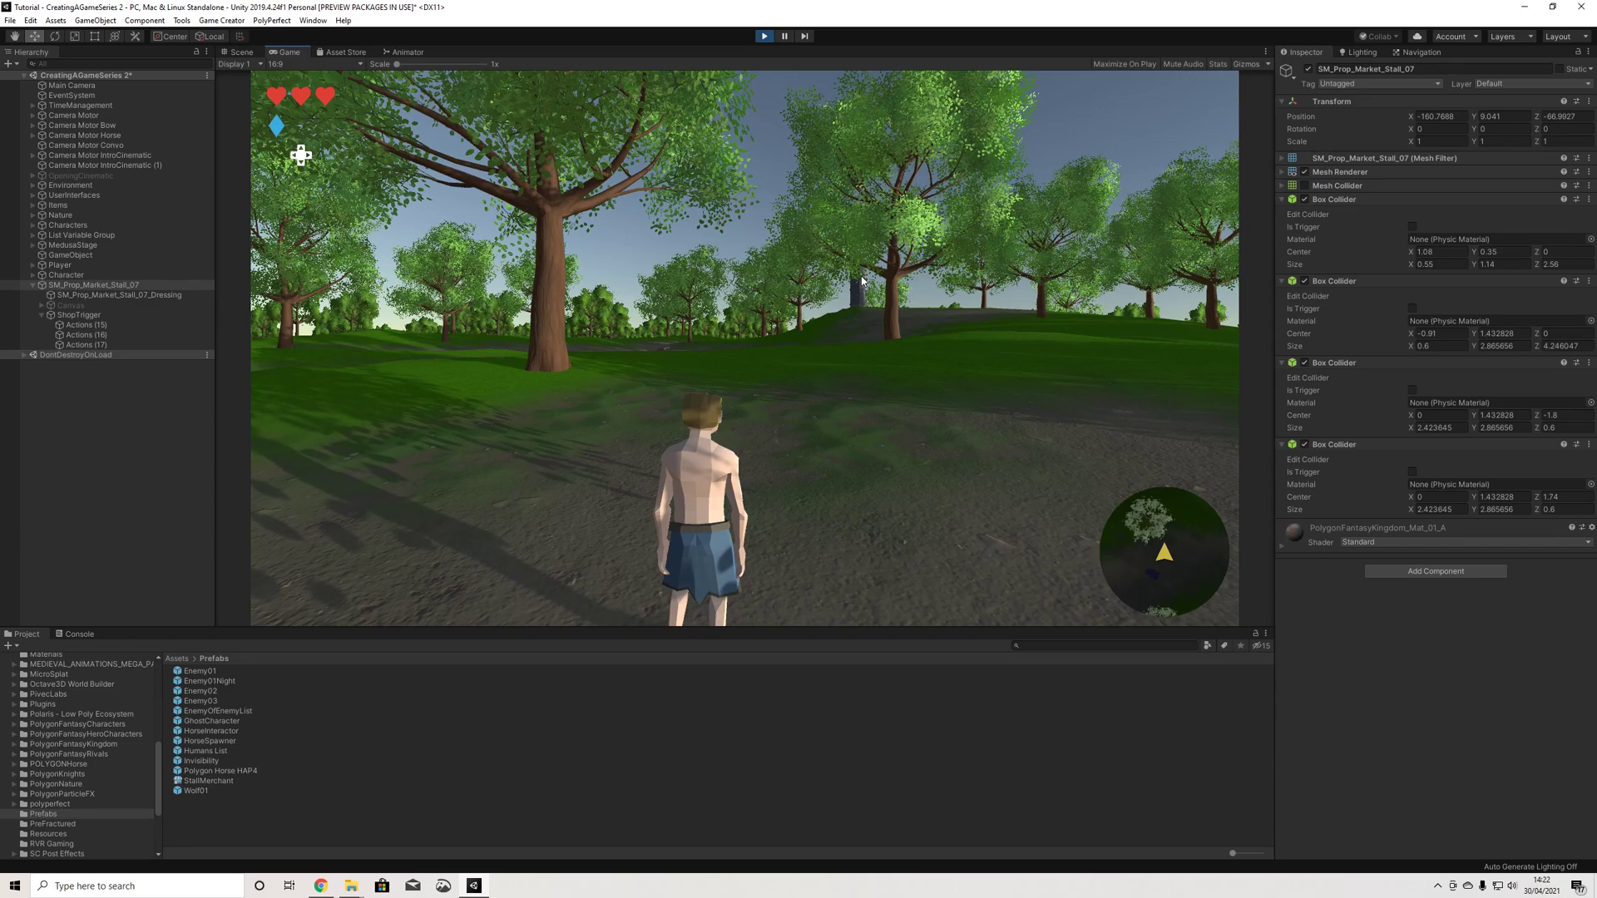
{"action": "key", "text": "w"}
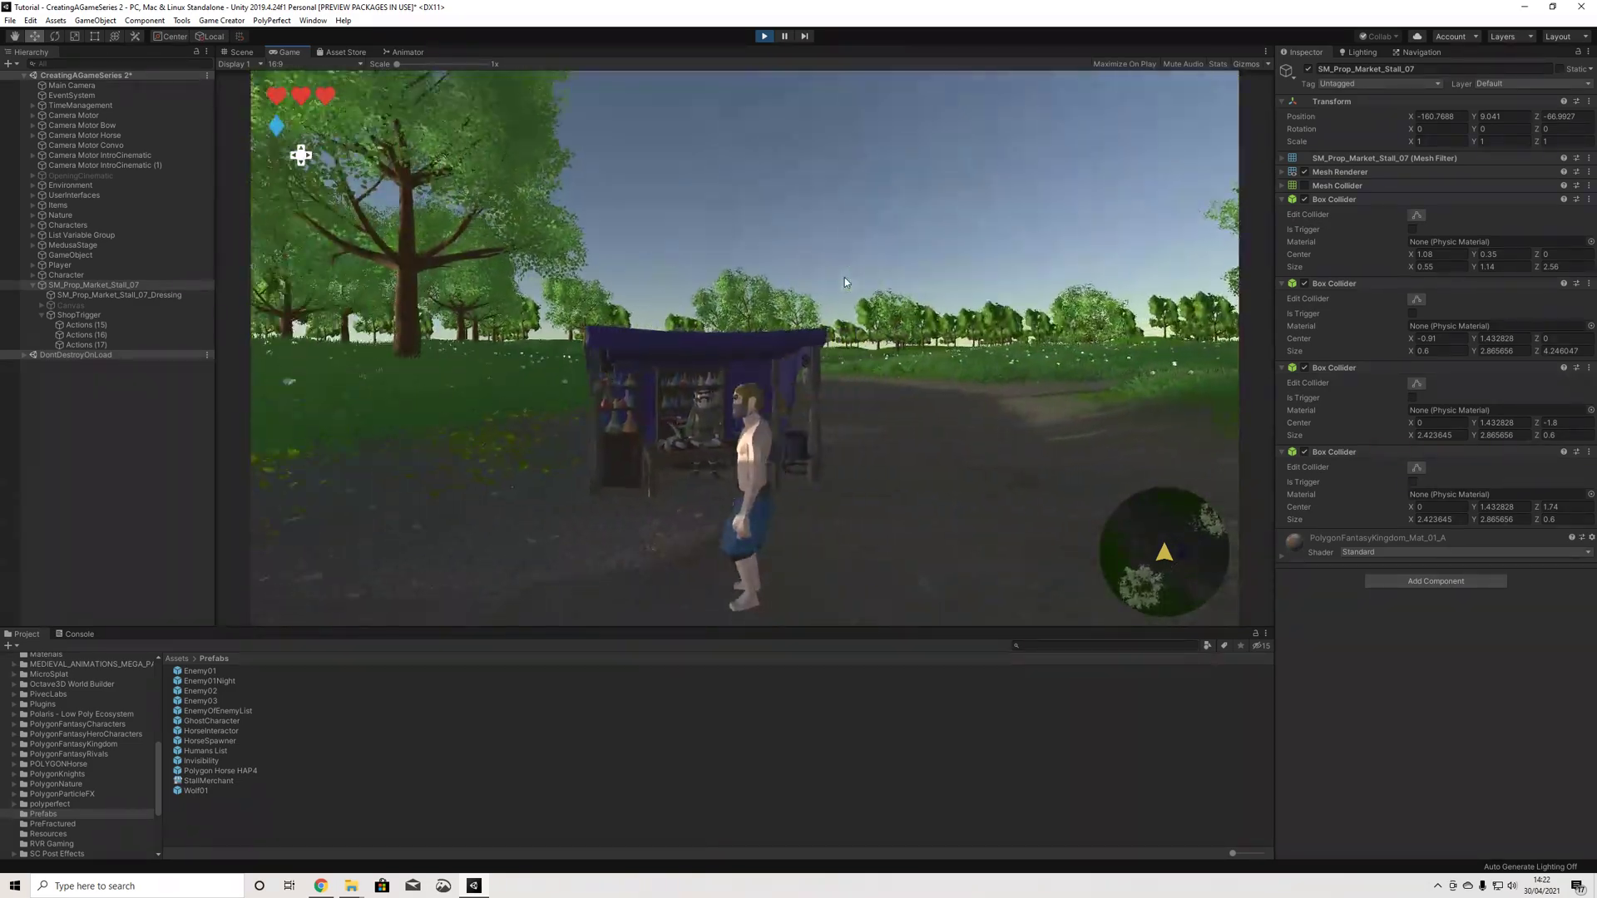
{"action": "key", "text": "w"}
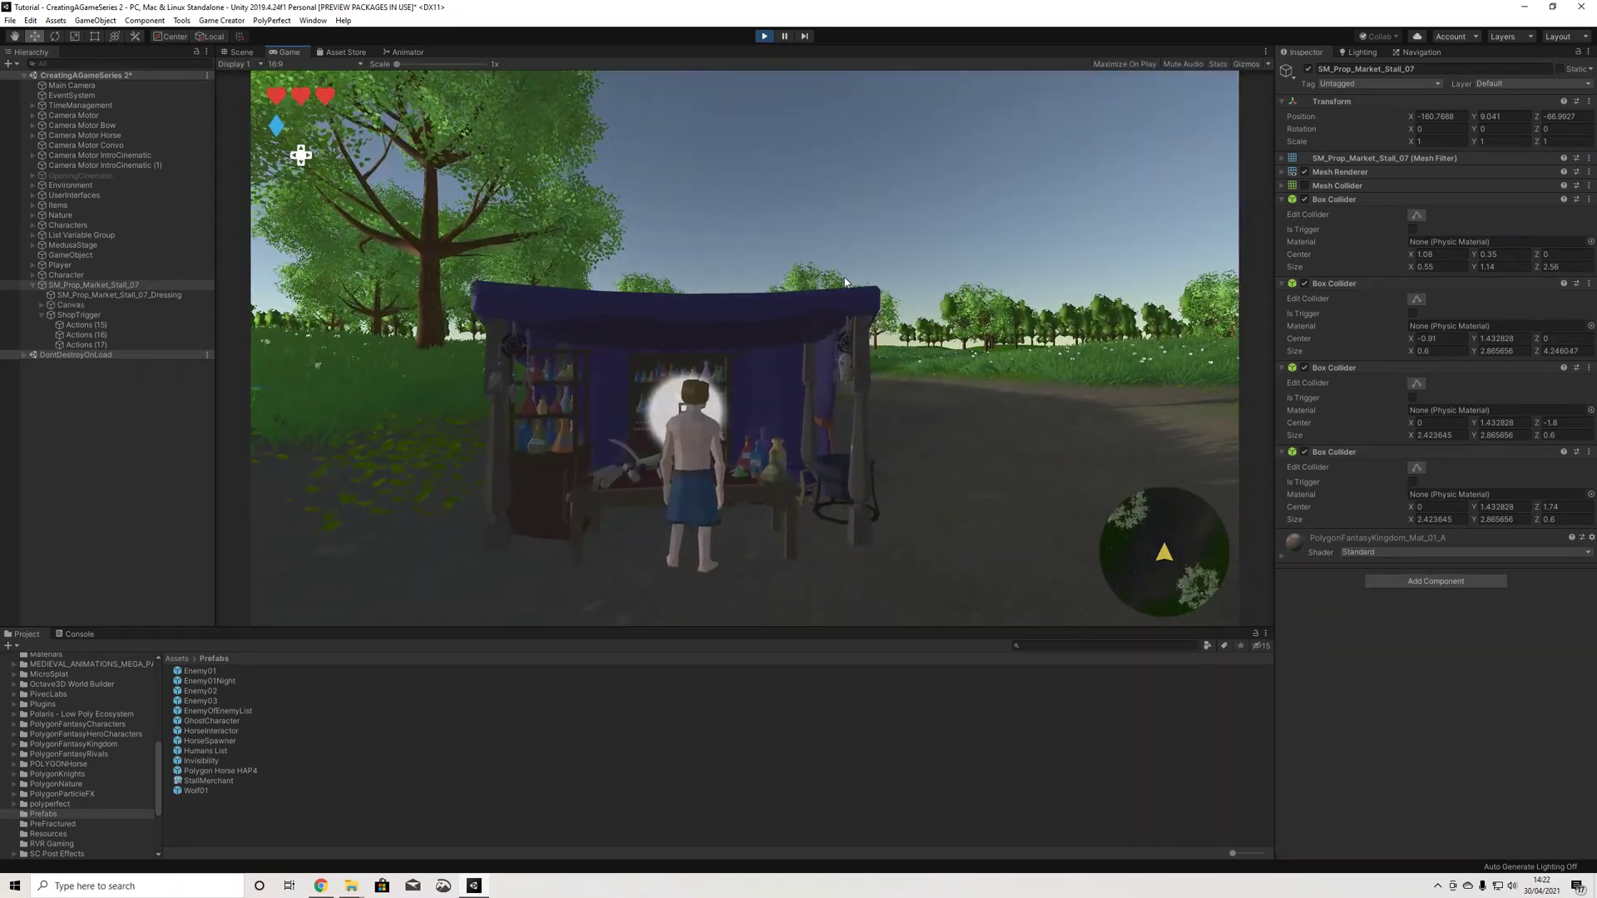
{"action": "key", "text": "a"}
{"action": "key", "text": "e"}
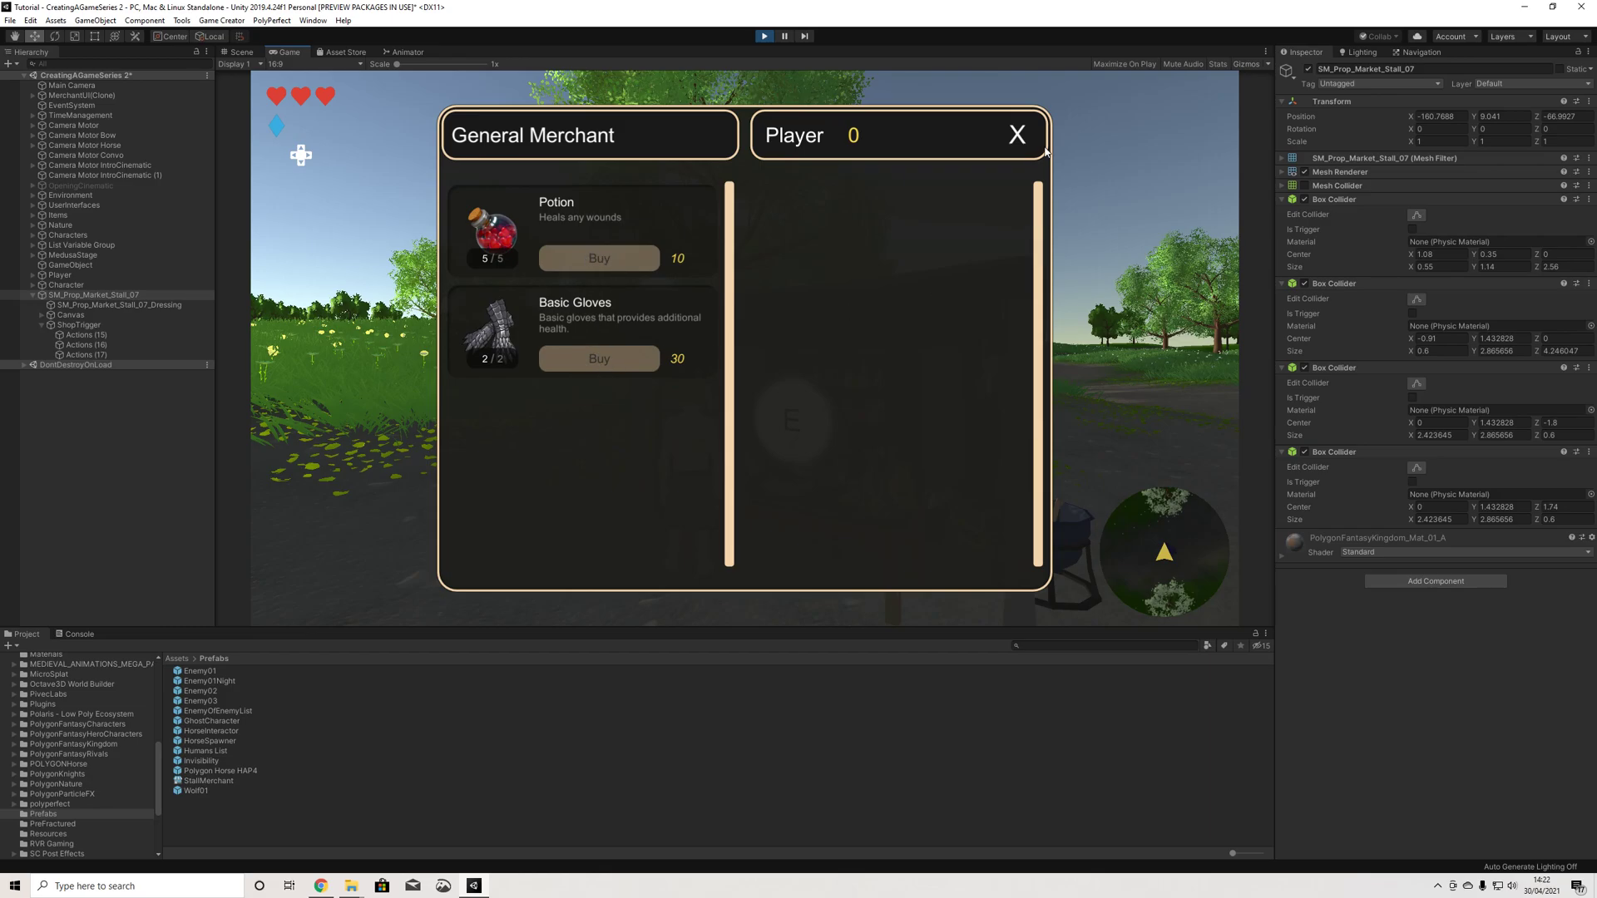
{"action": "left_click", "coordinate": [1016, 135]}
Step: Approach the stall again from other spots, opening and closing the shop each time, and stop the game
{"action": "key", "text": "s"}
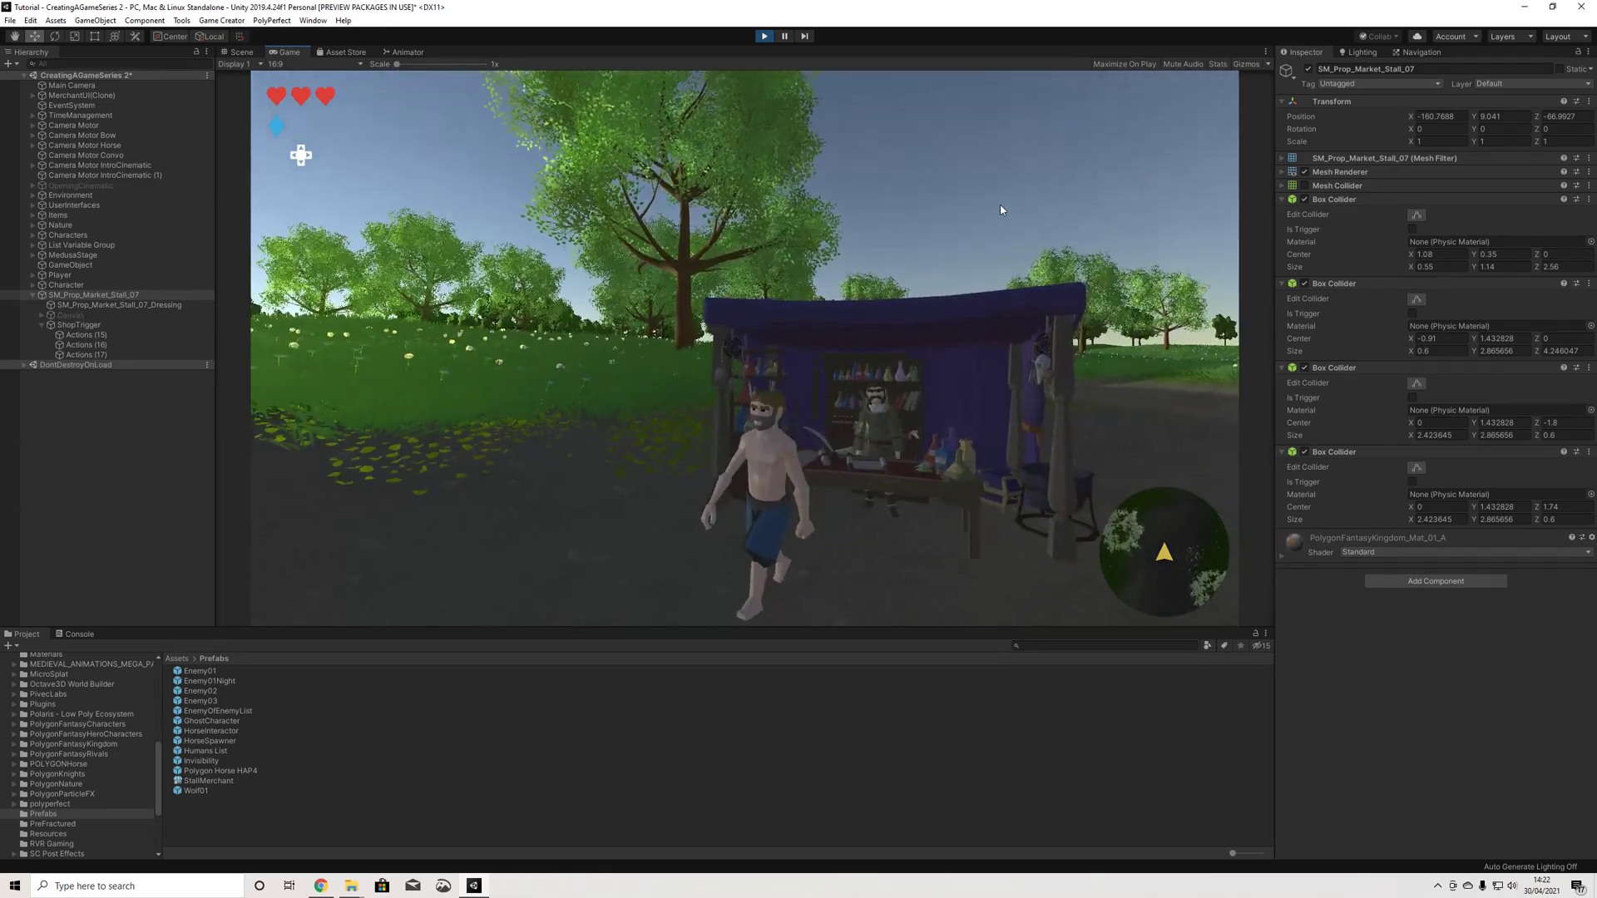
{"action": "key", "text": "w"}
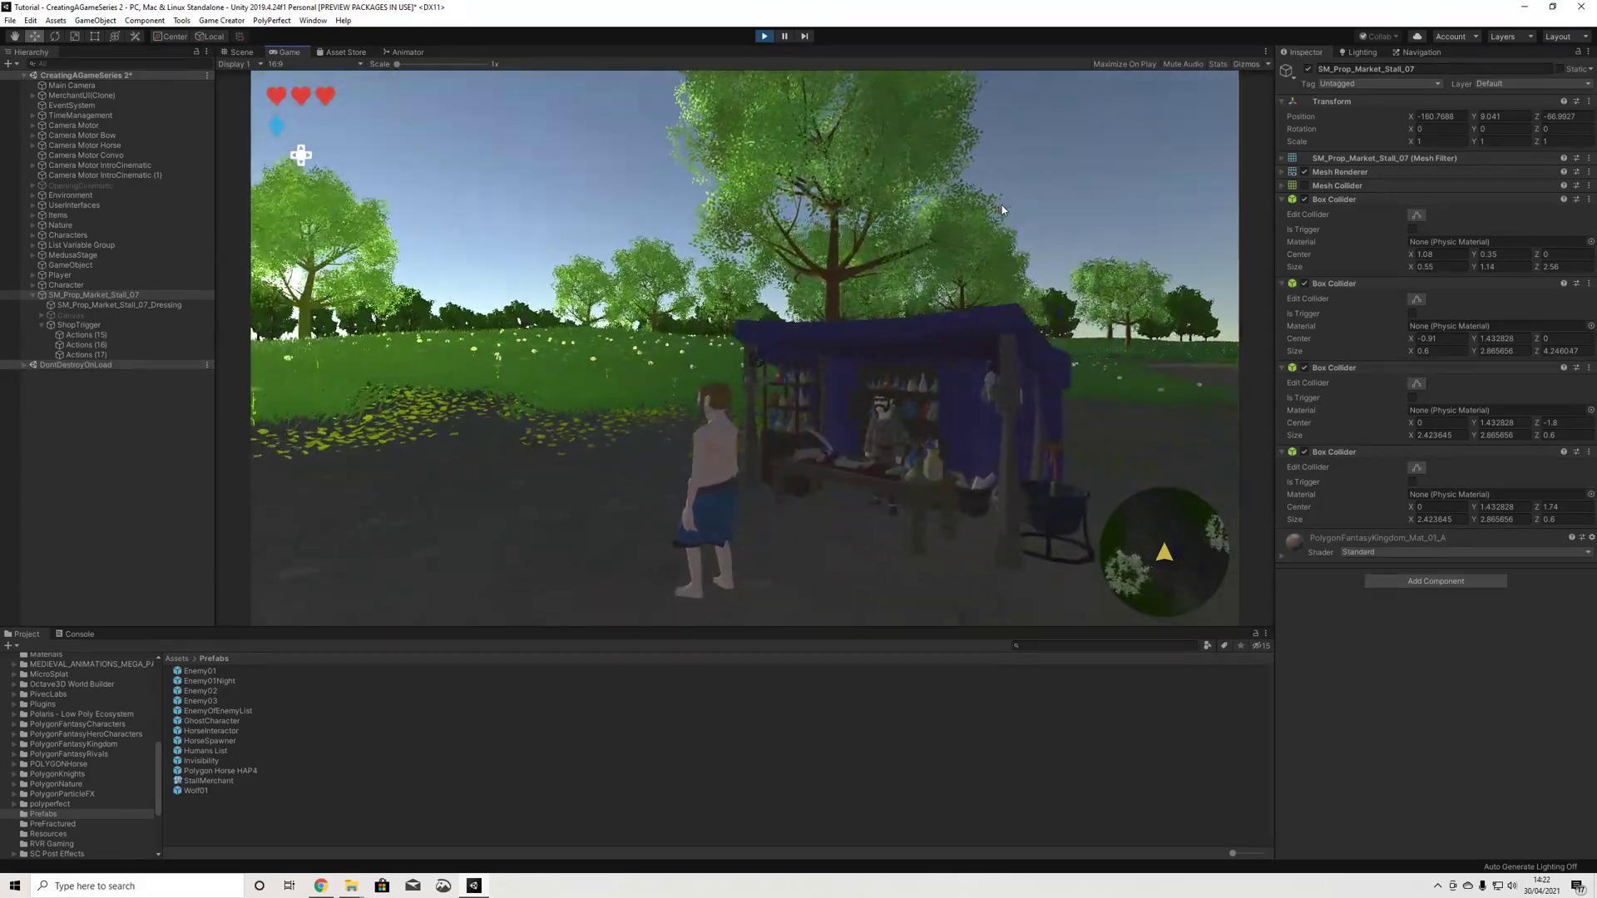
{"action": "key", "text": "e"}
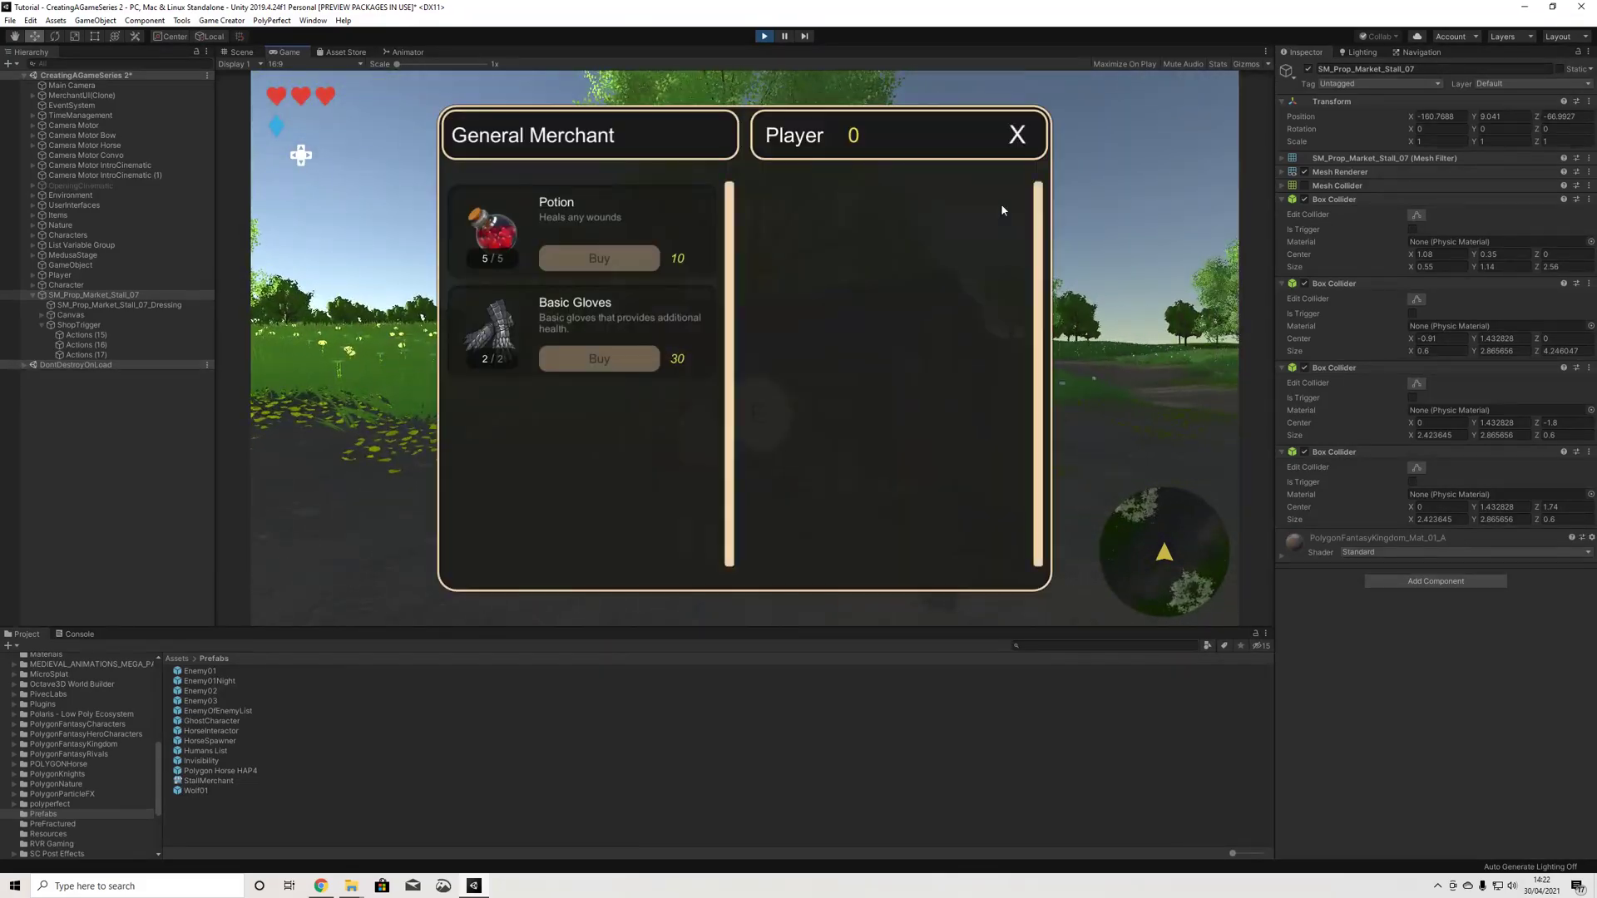
{"action": "left_click", "coordinate": [1016, 135]}
{"action": "key", "text": "d"}
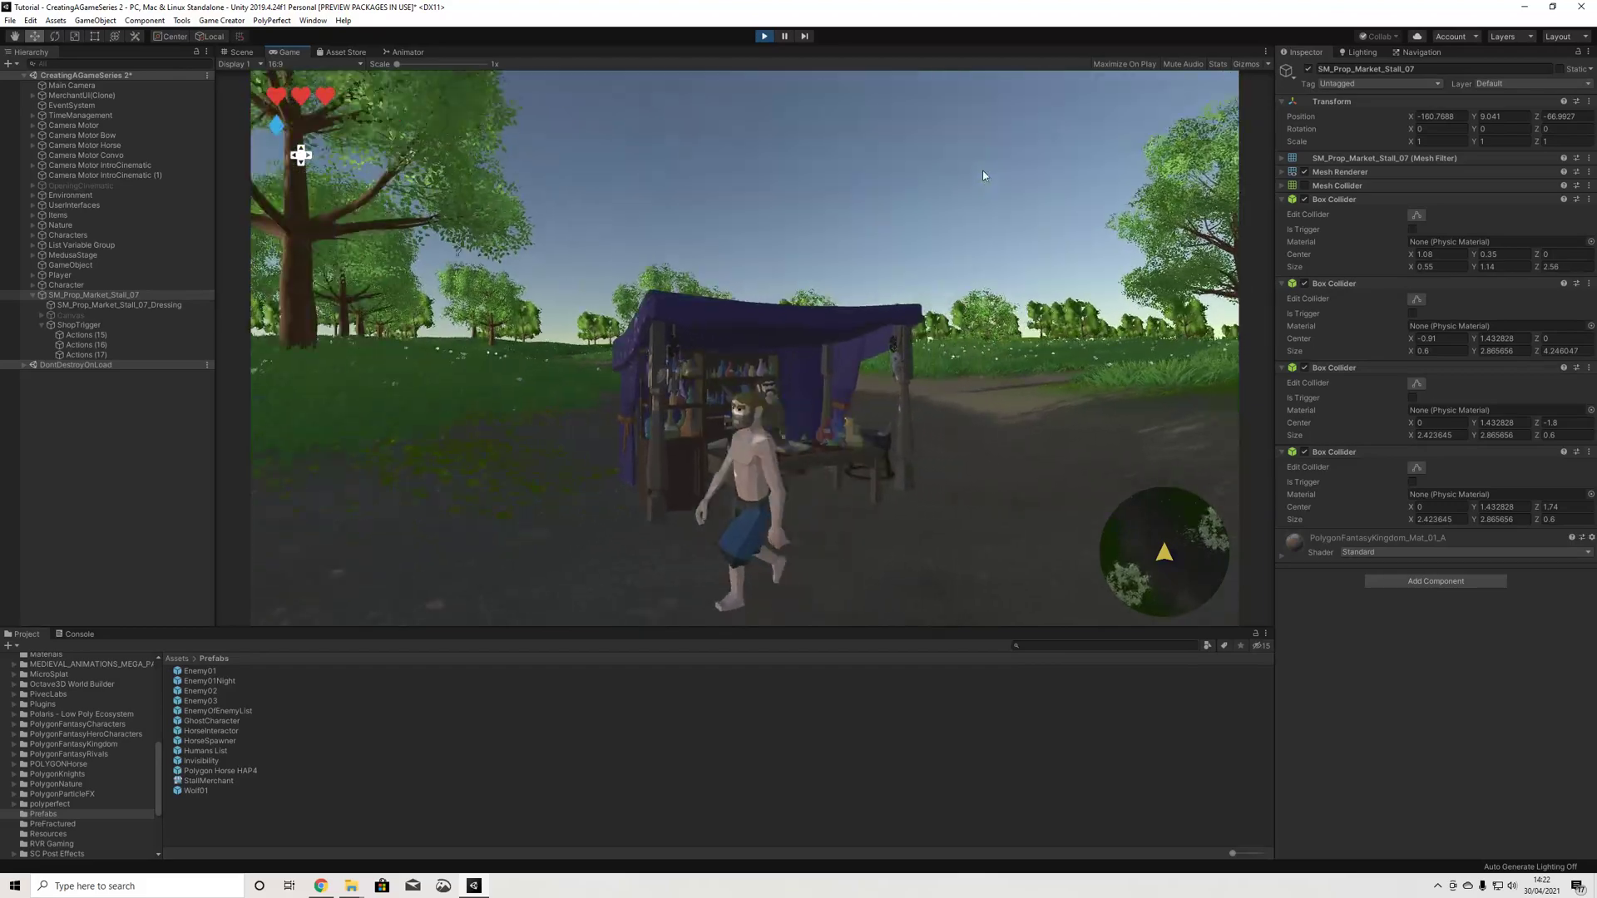
{"action": "key", "text": "w"}
{"action": "key", "text": "w"}
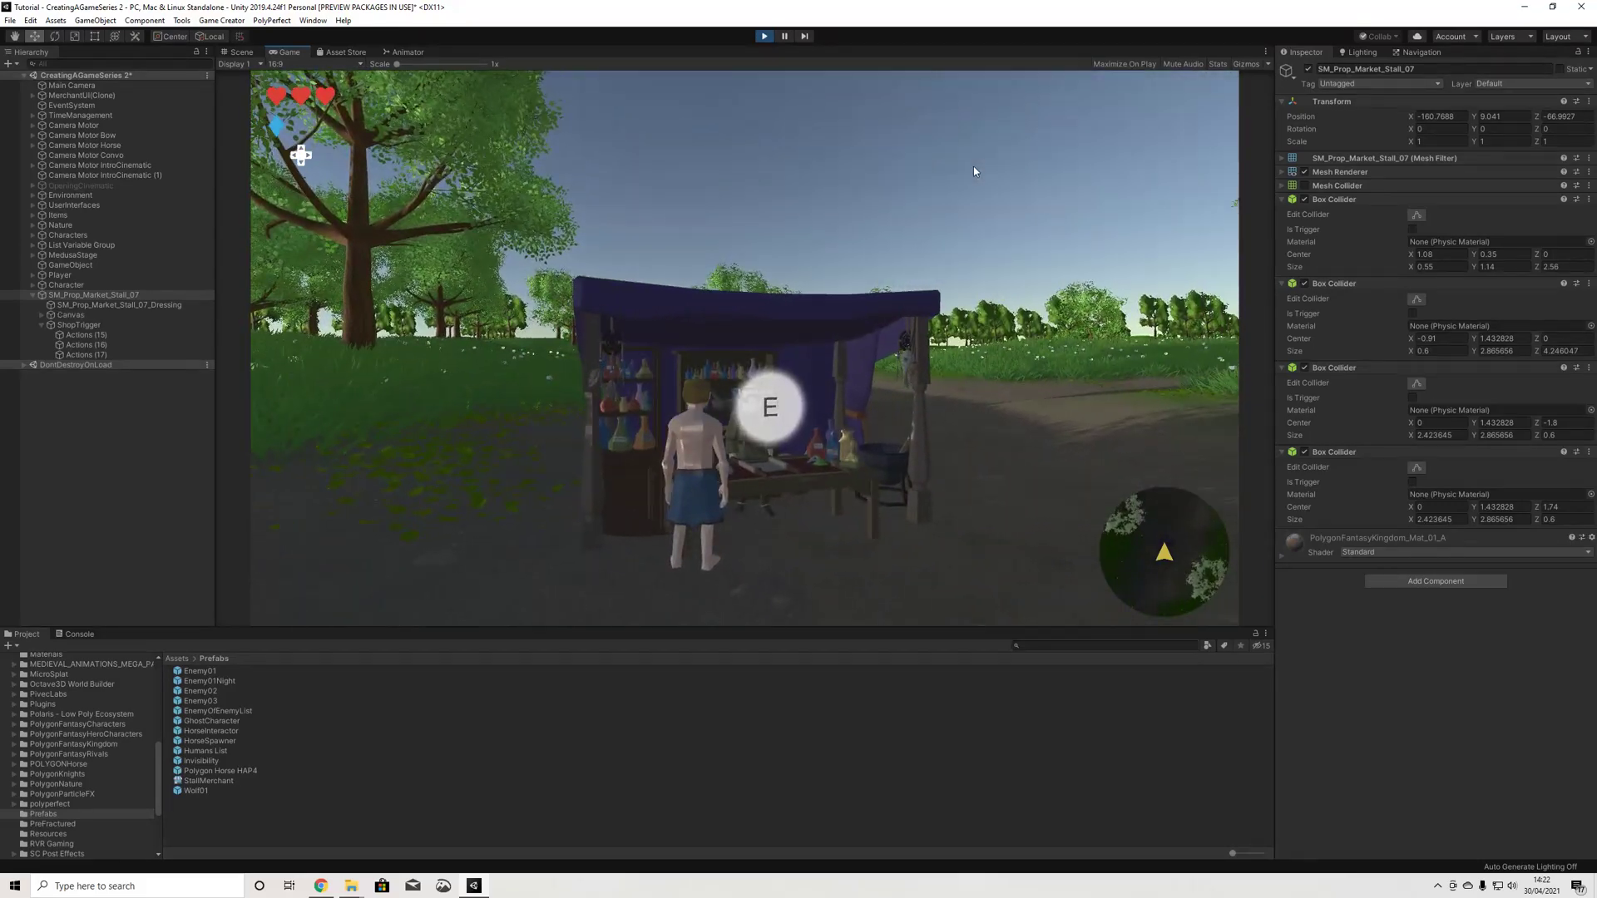
{"action": "key", "text": "e"}
{"action": "left_click", "coordinate": [1017, 135]}
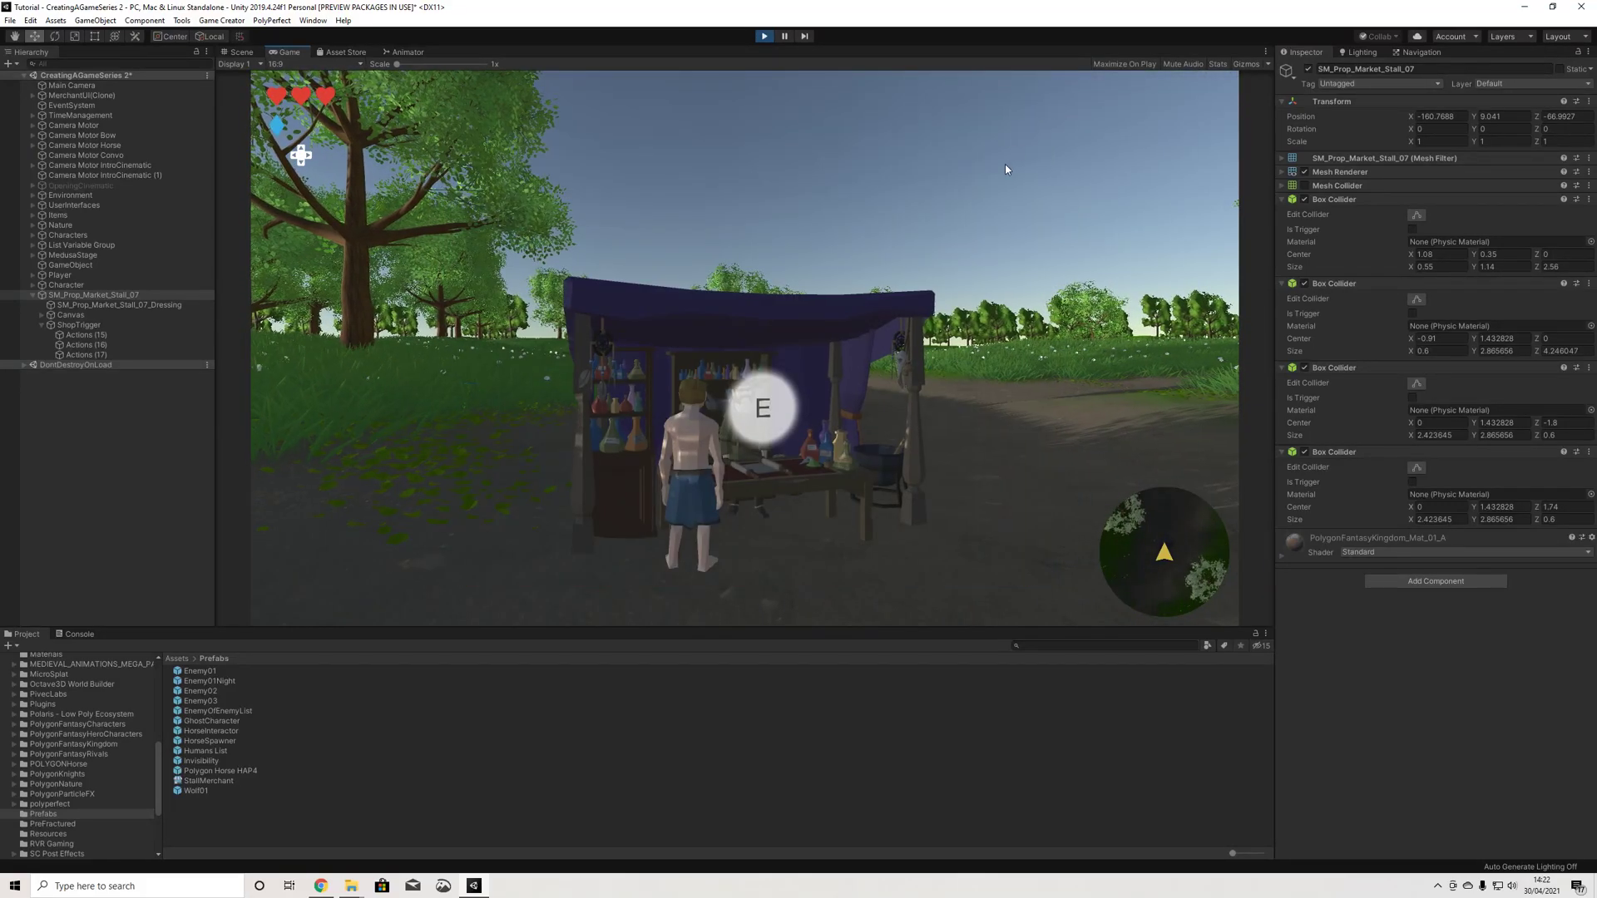
{"action": "left_click", "coordinate": [764, 37]}
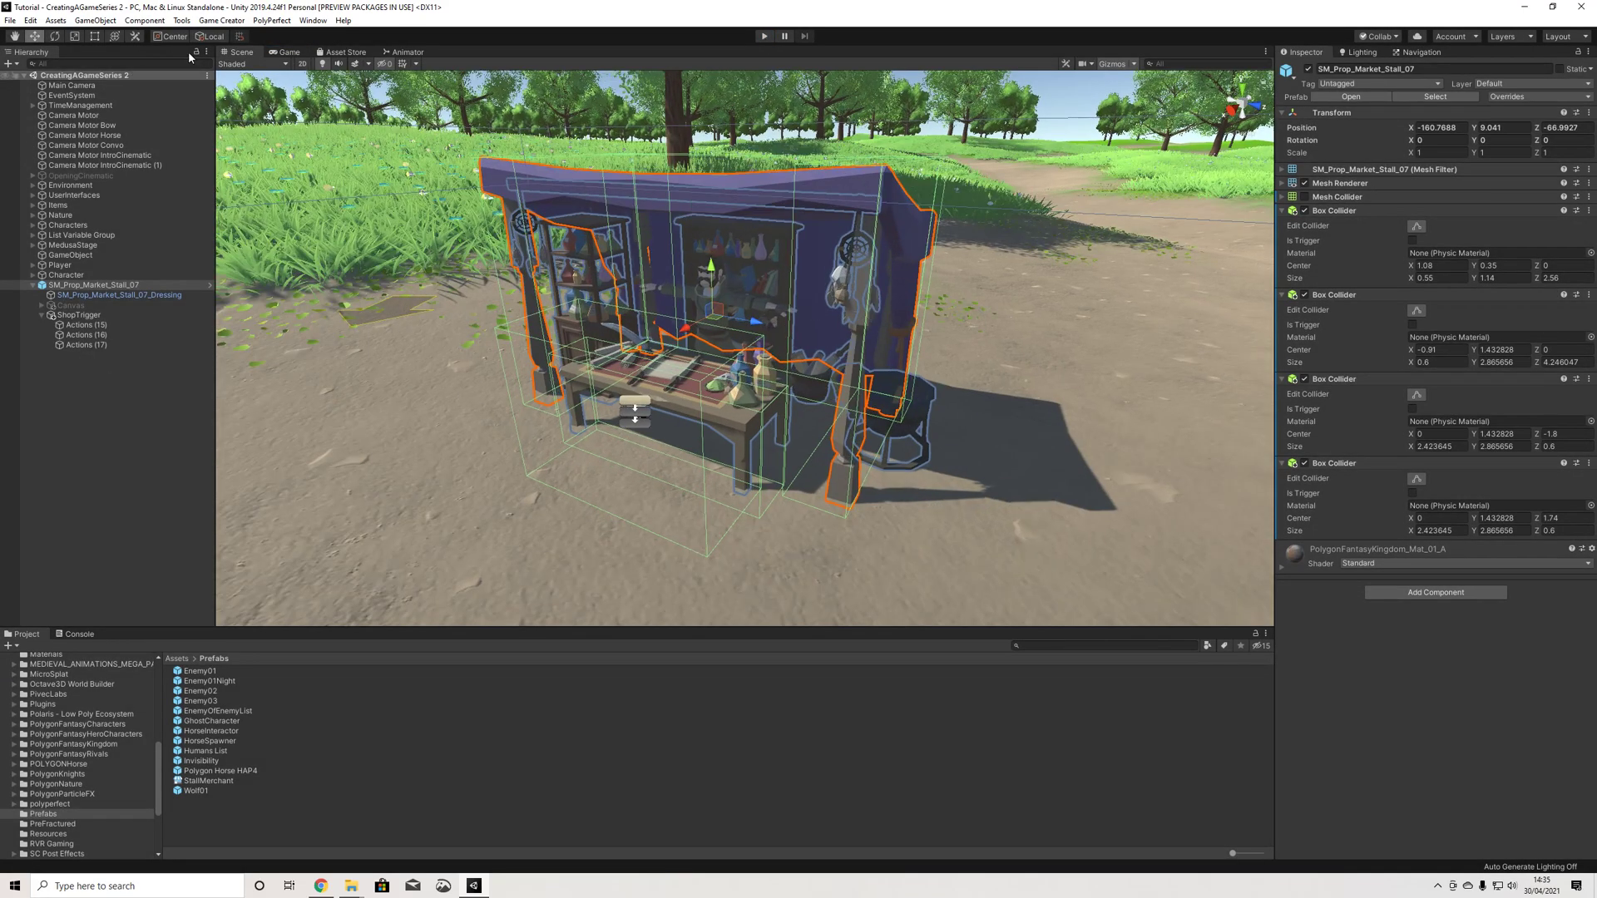
Step: Open the Game Creator preferences and expand the Potion item in the inventory catalogue
{"action": "left_click", "coordinate": [222, 20]}
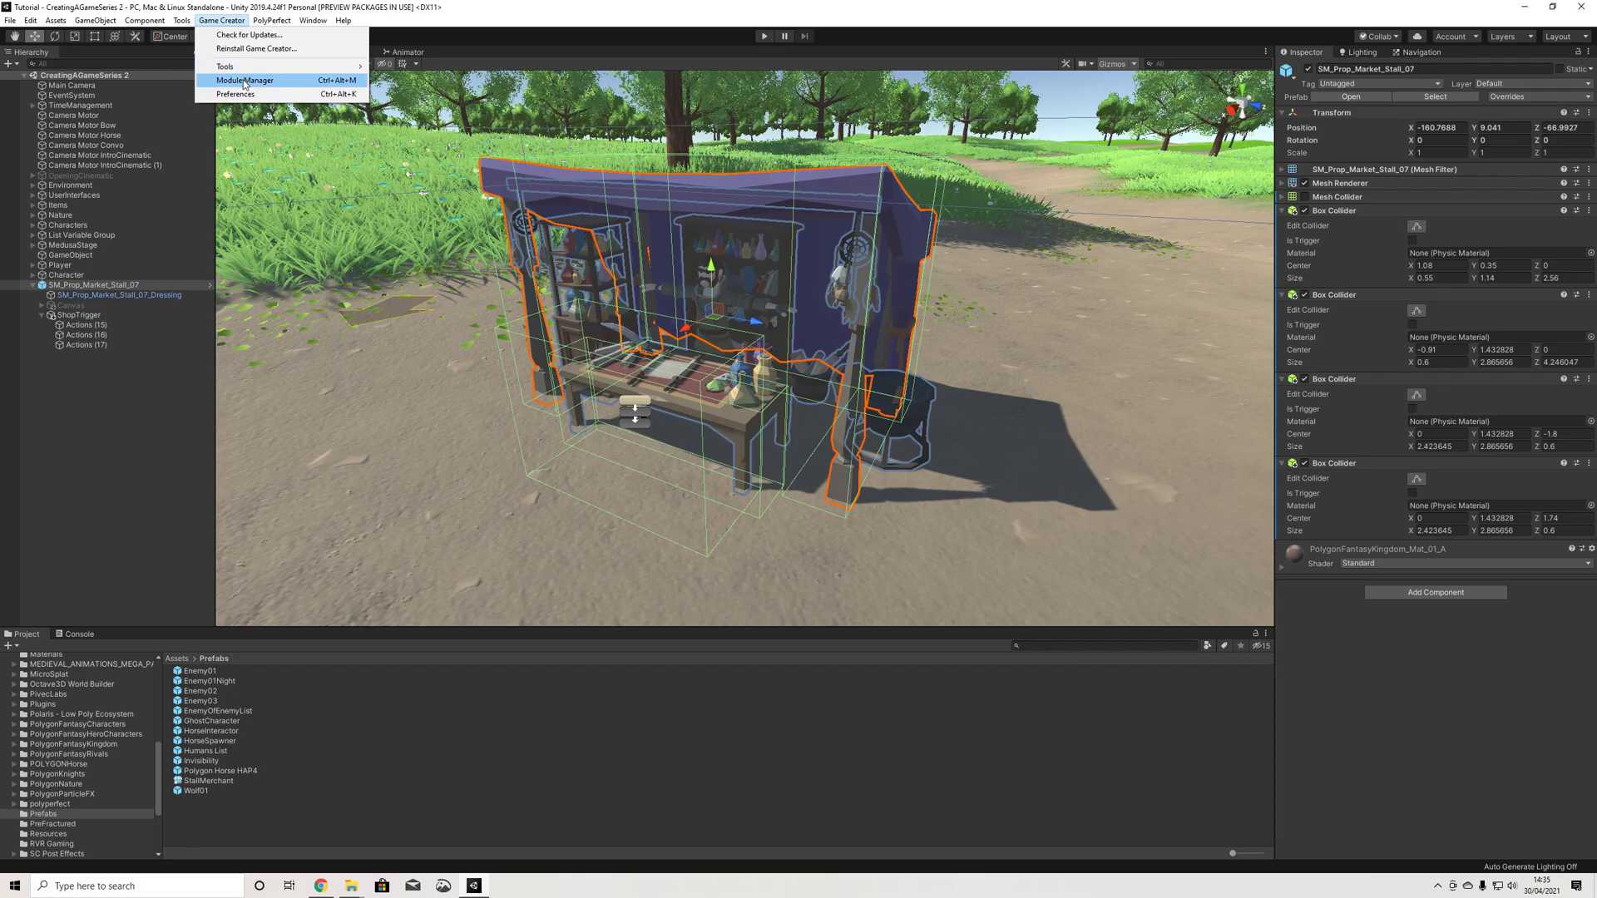
{"action": "left_click", "coordinate": [218, 21]}
{"action": "left_click", "coordinate": [203, 22]}
{"action": "left_click", "coordinate": [237, 94]}
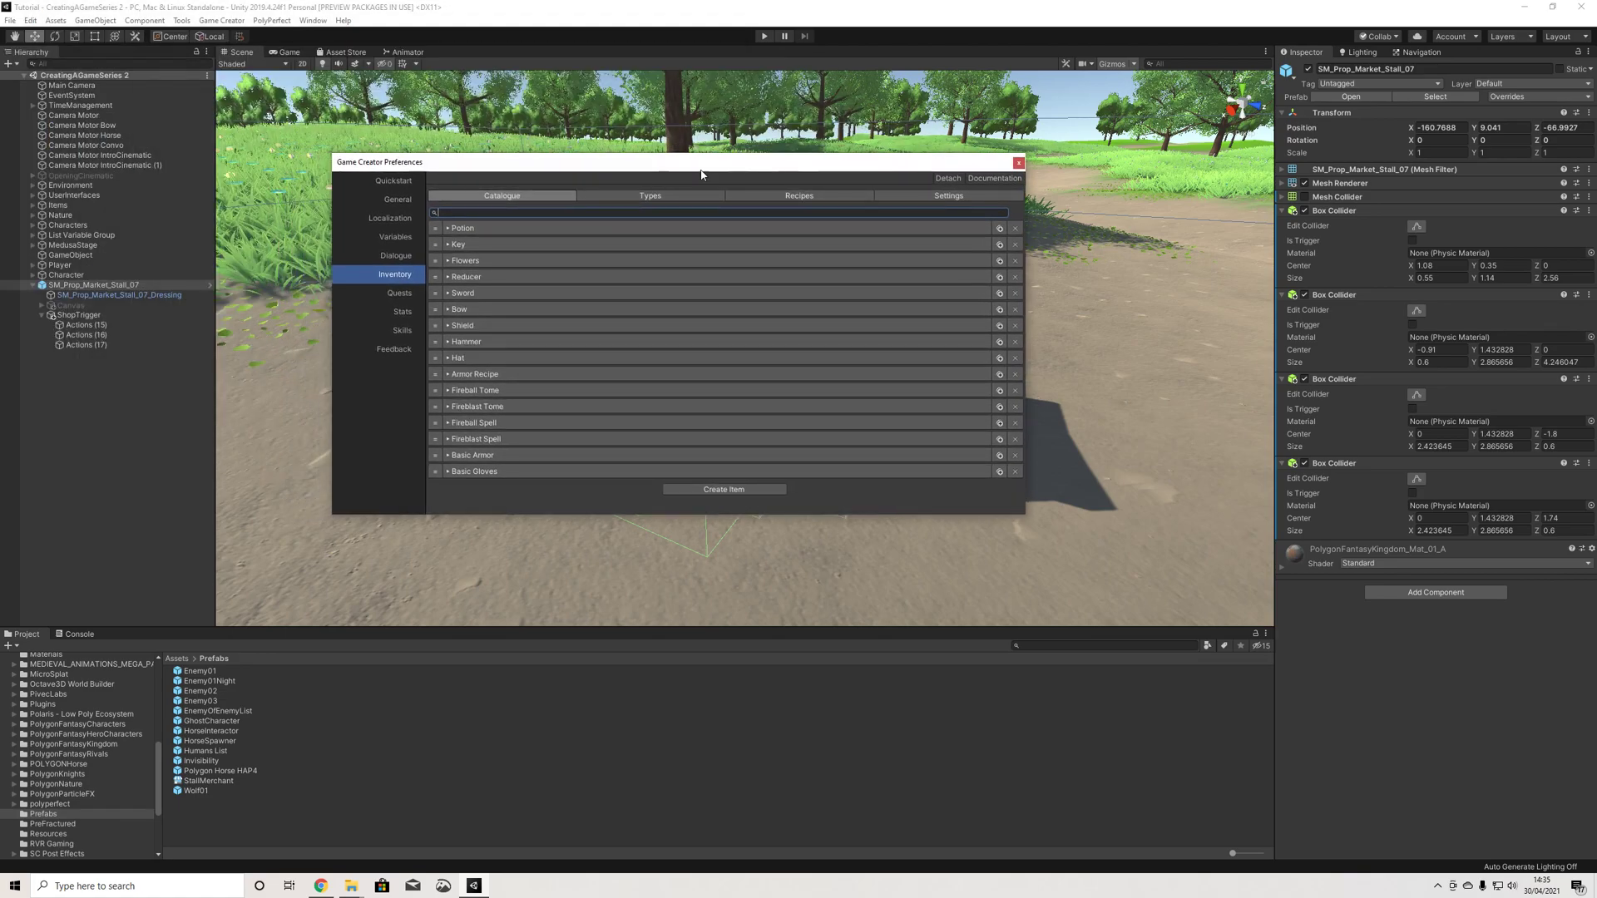
{"action": "left_click", "coordinate": [462, 229]}
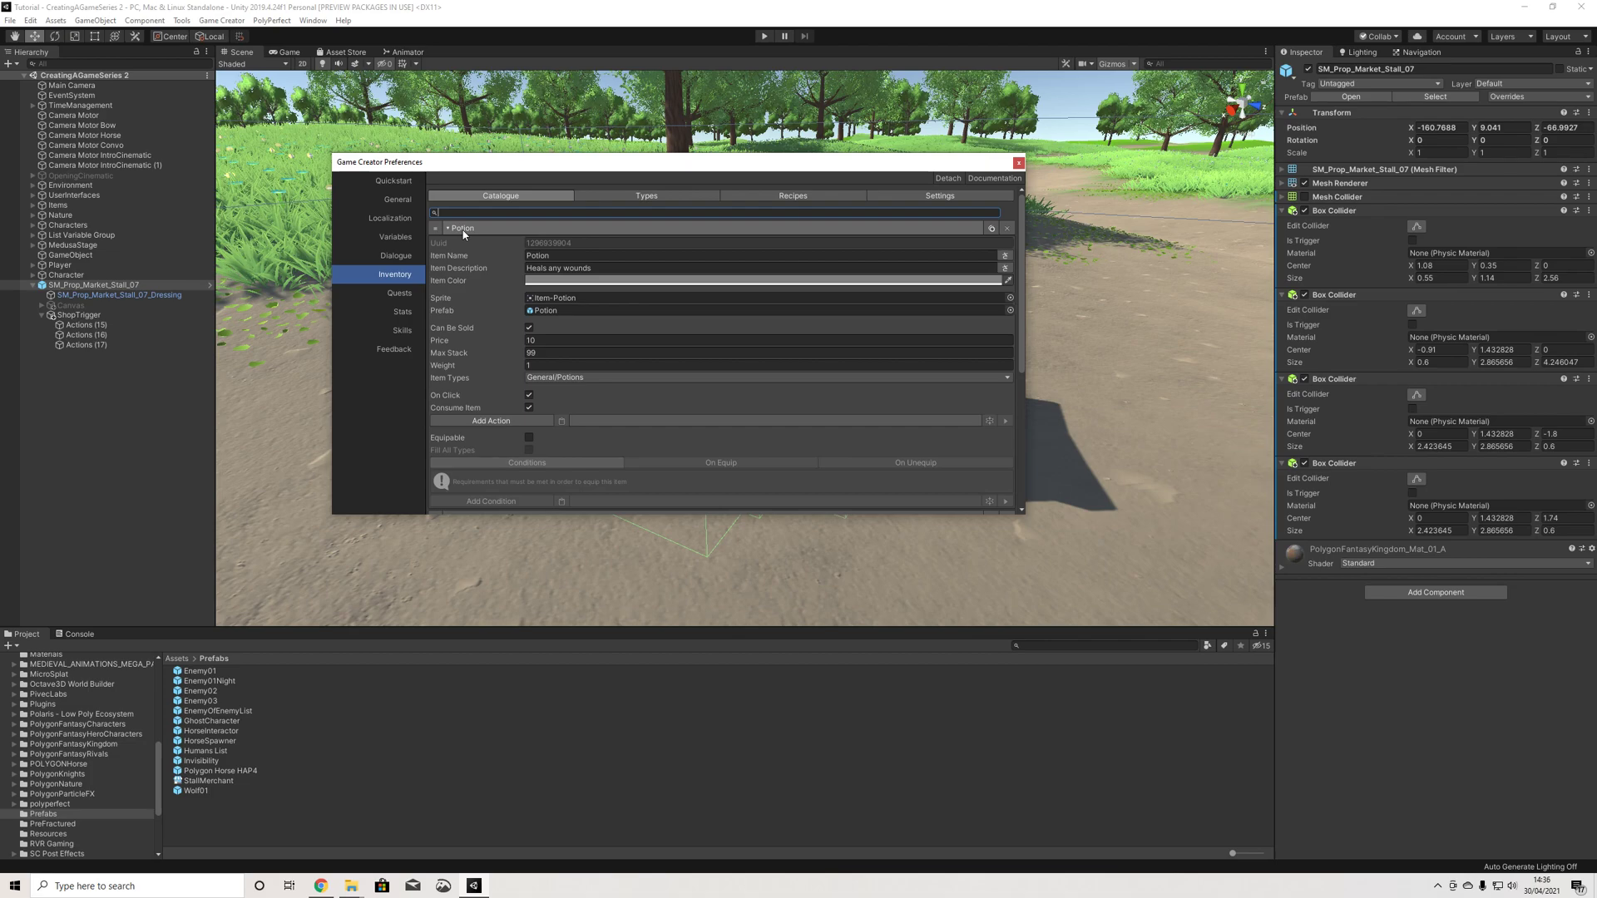
{"action": "left_click", "coordinate": [464, 231]}
{"action": "left_click", "coordinate": [464, 231]}
Step: Review the Potion item's settings and rename the item to "Light Health Potion"
{"action": "scroll", "coordinate": [524, 270], "scroll_direction": "down", "scroll_amount": 2}
{"action": "scroll", "coordinate": [524, 271], "scroll_direction": "up", "scroll_amount": 2}
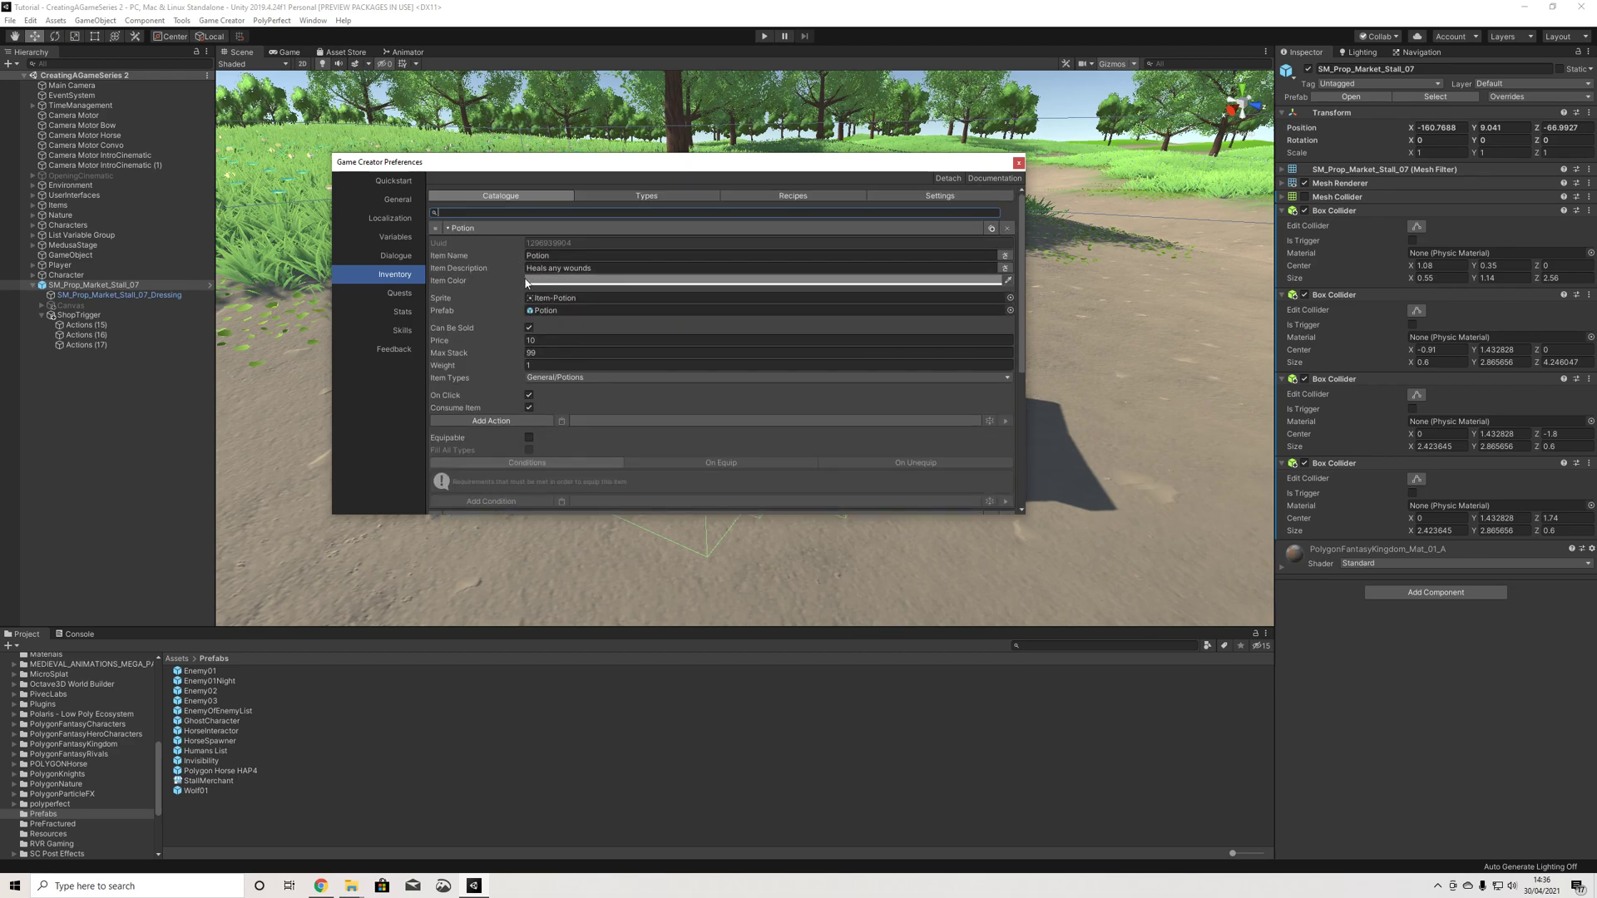
{"action": "scroll", "coordinate": [526, 285], "scroll_direction": "down", "scroll_amount": 1}
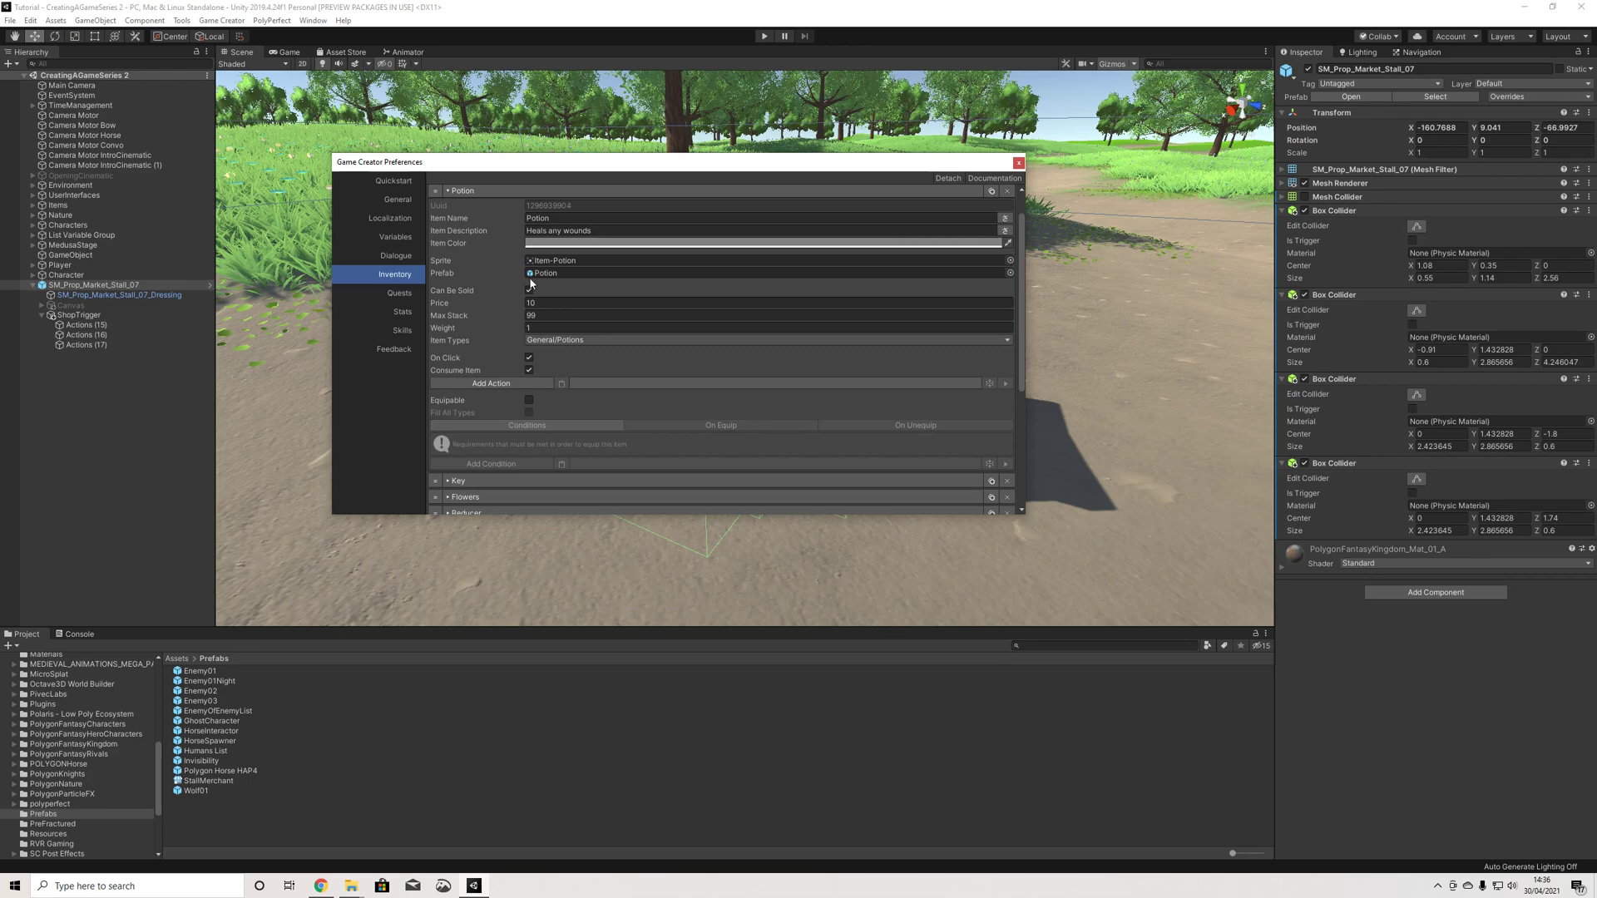
{"action": "scroll", "coordinate": [591, 302], "scroll_direction": "up", "scroll_amount": 1}
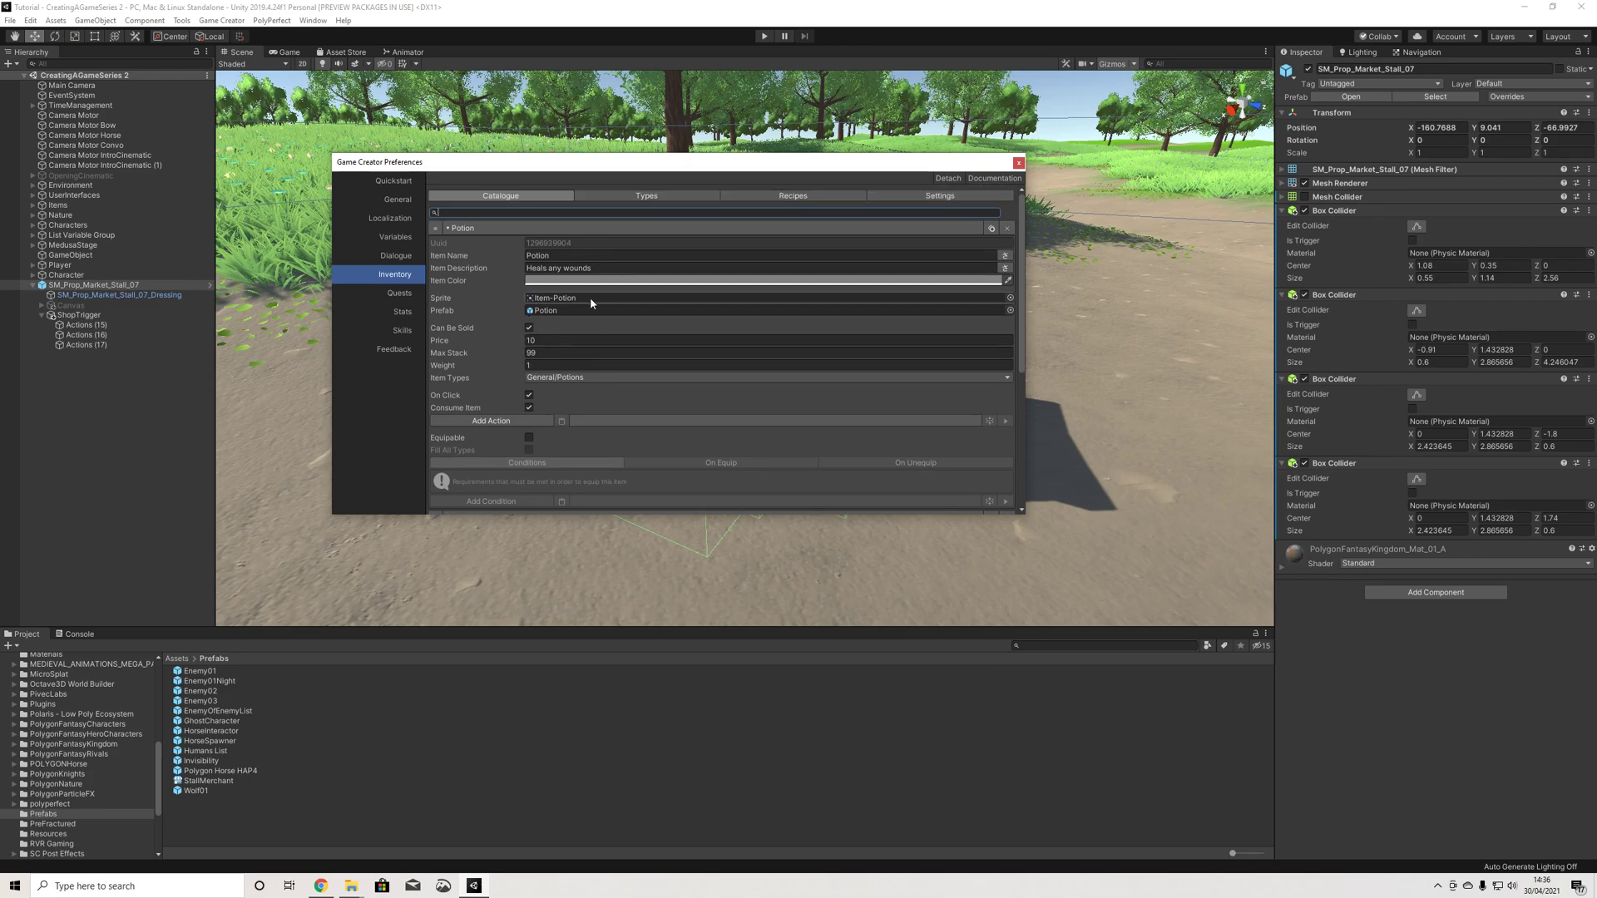
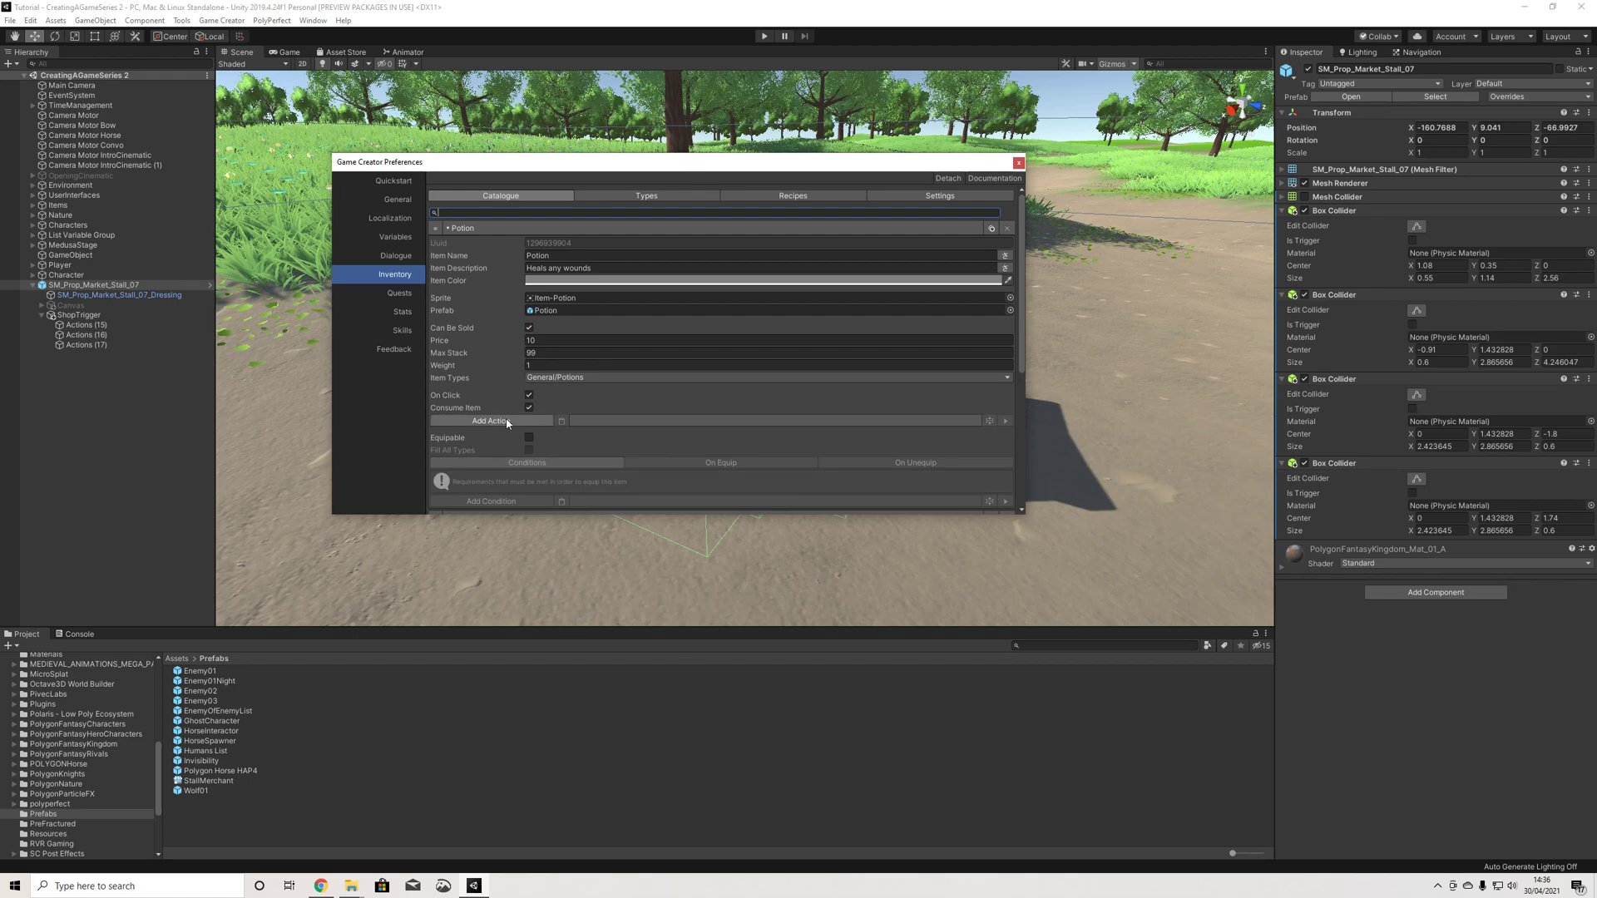
{"action": "left_click", "coordinate": [561, 258]}
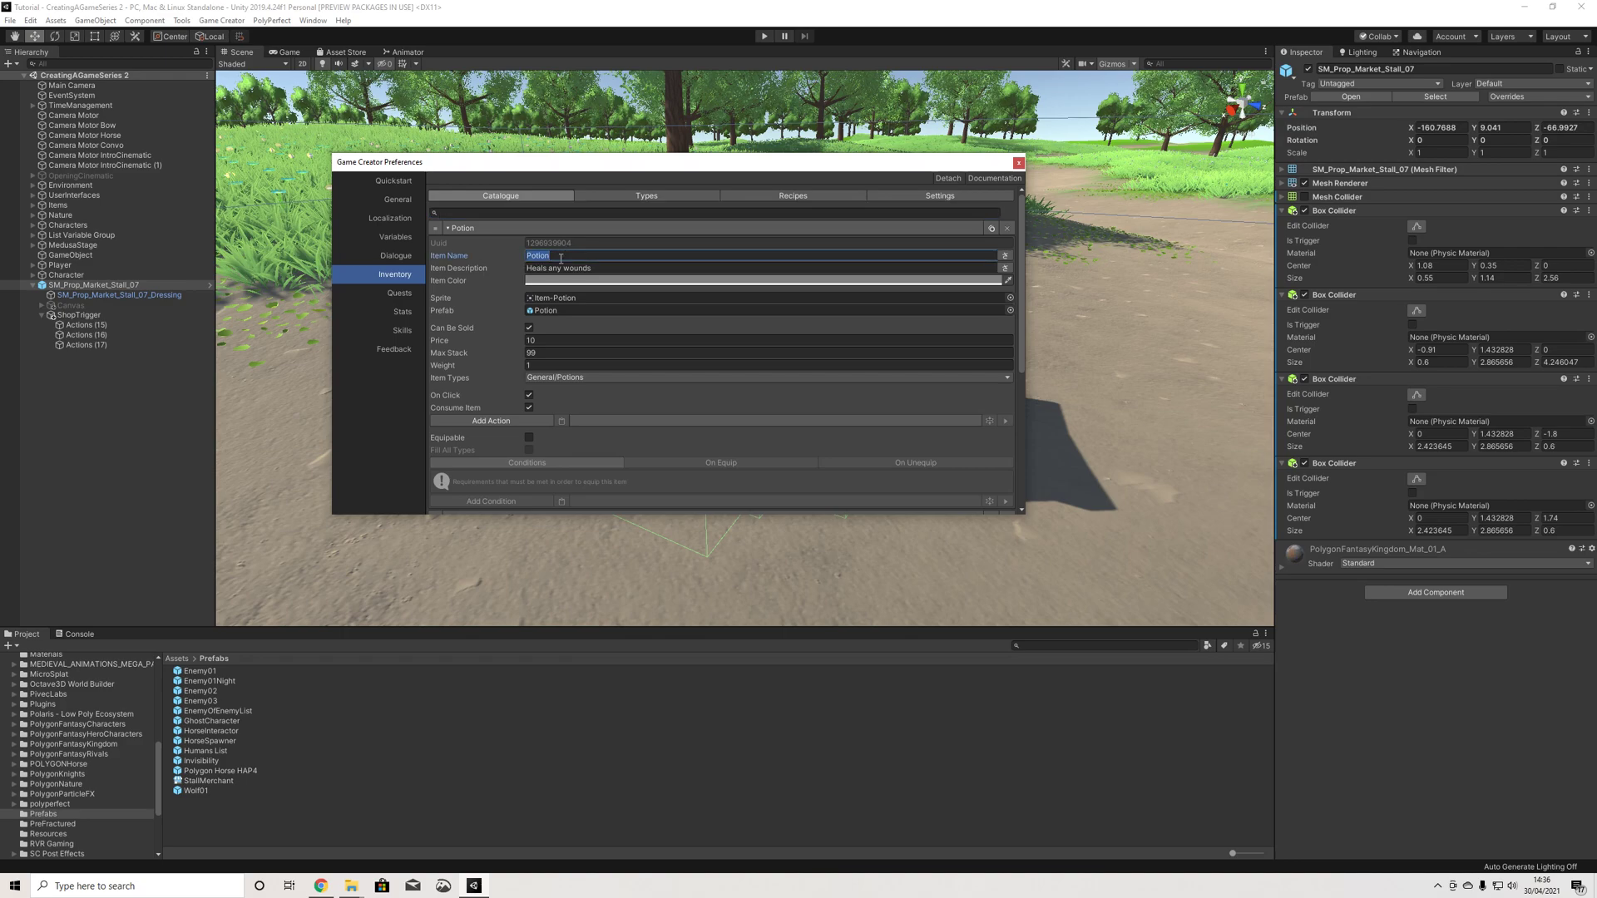
{"action": "type", "text": "H"}
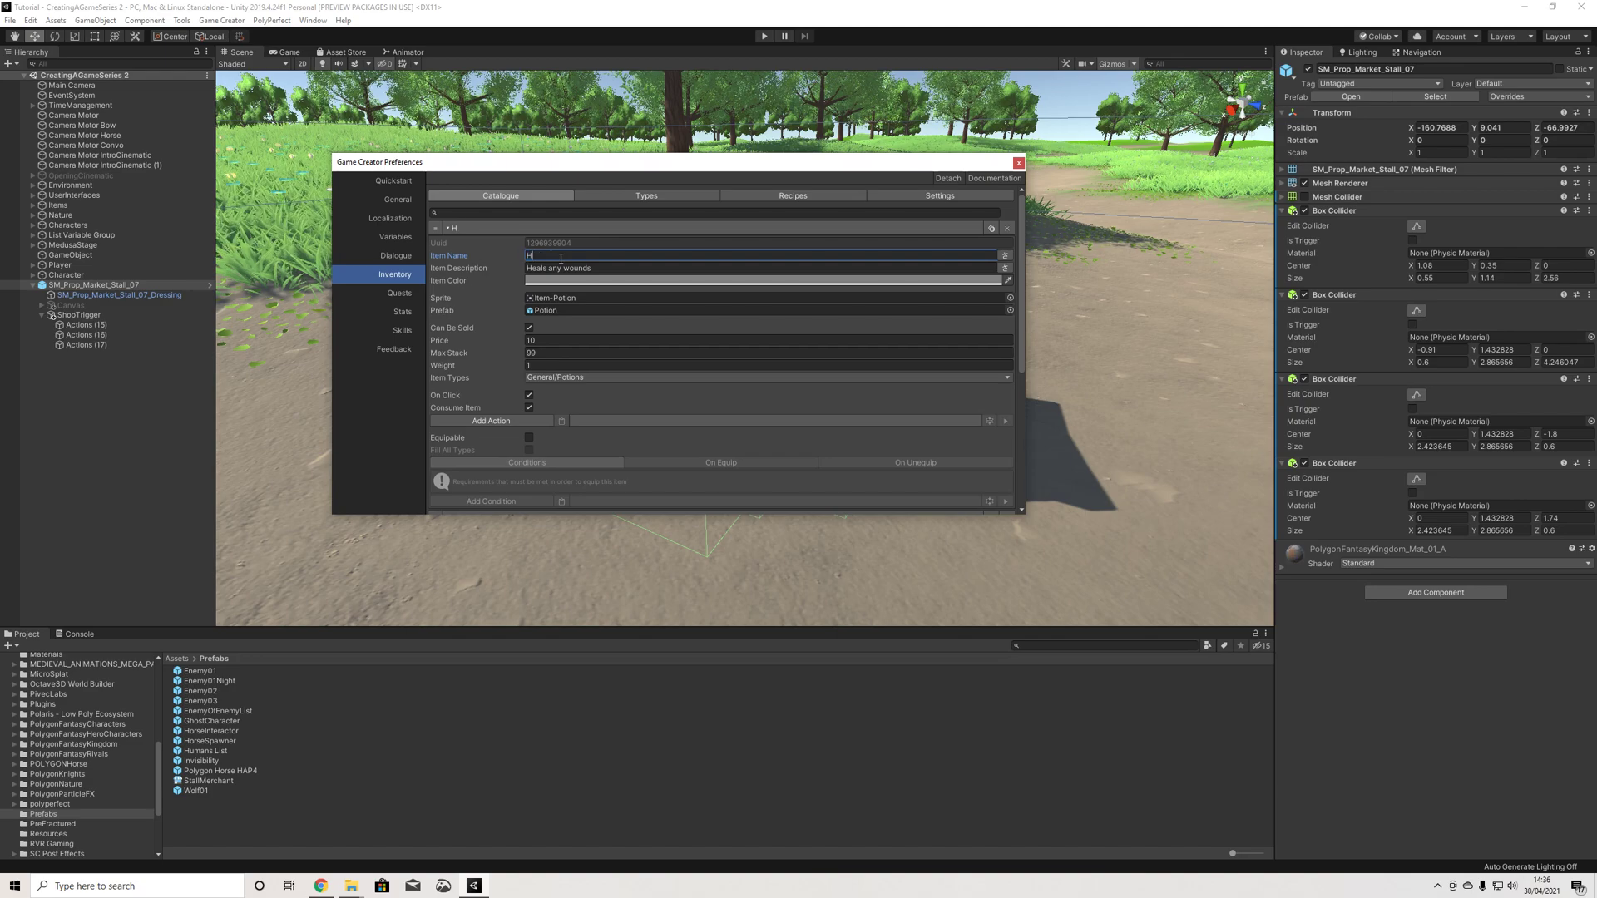
{"action": "type", "text": "ealth Potion"}
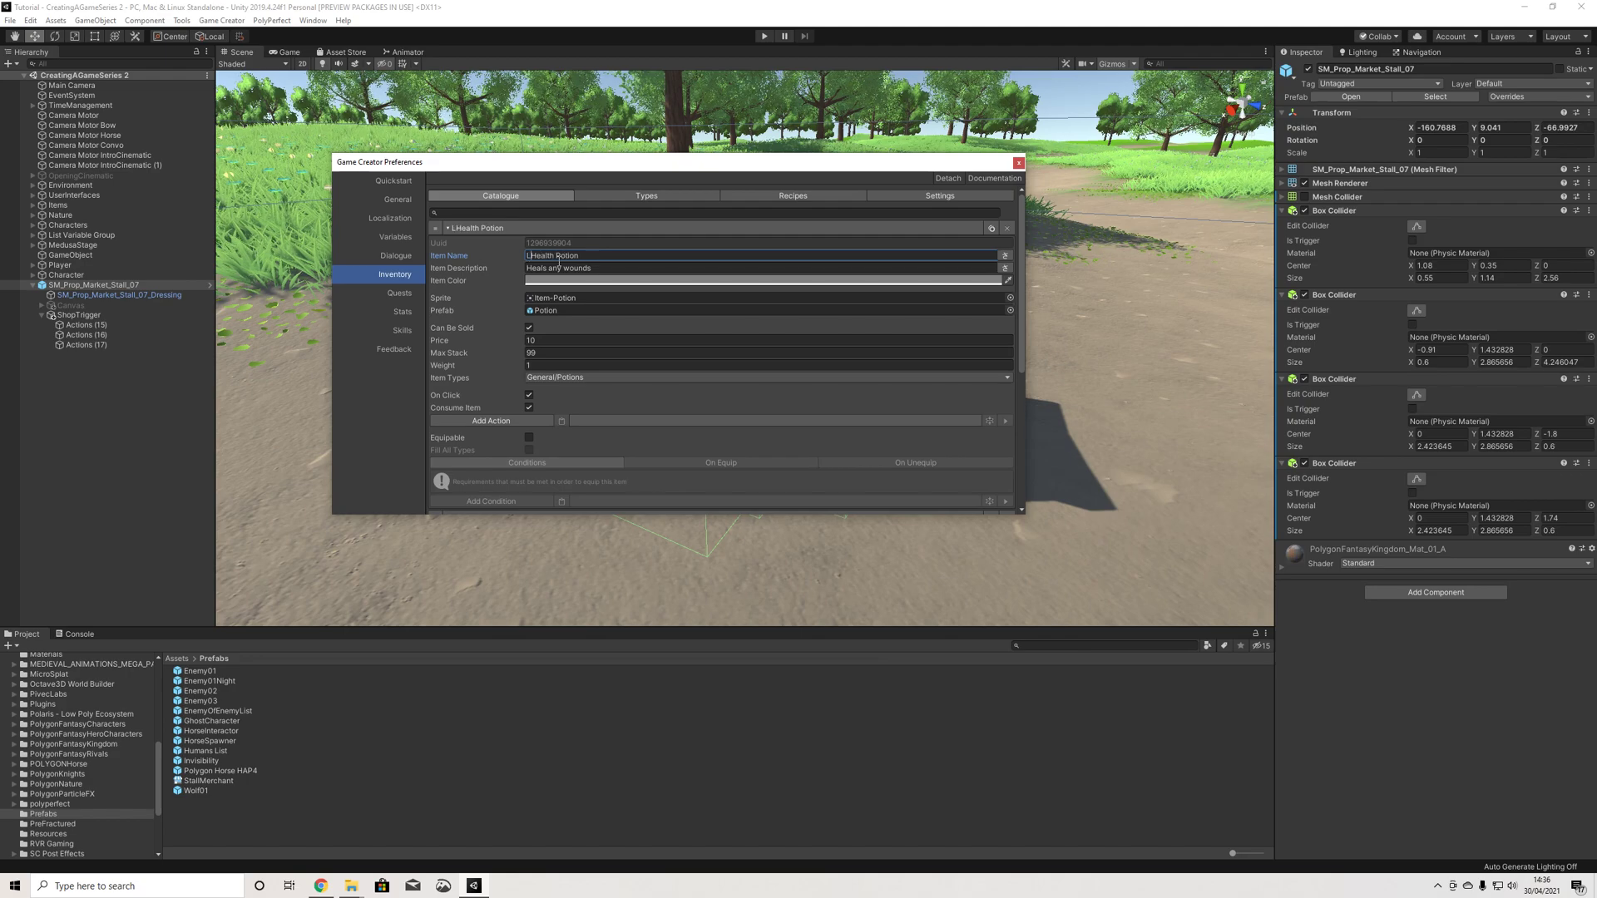
{"action": "key", "text": "Home"}
{"action": "type", "text": "Light"}
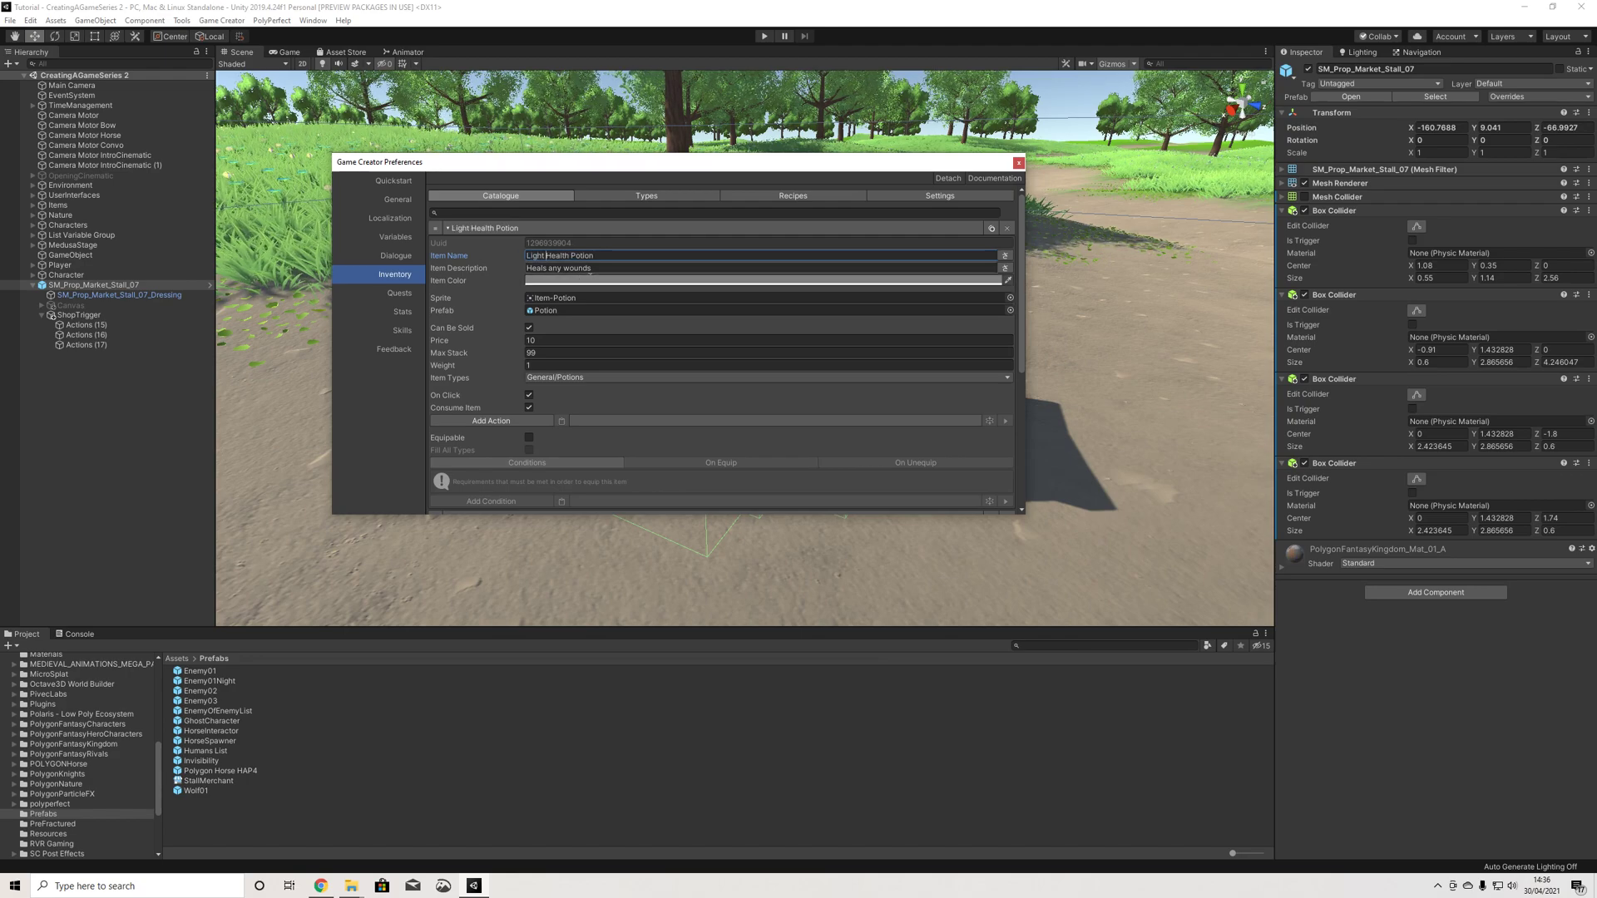
Step: Review the potion item's description and sprite, and search the available sprites for "potion" without picking a different one
{"action": "left_click", "coordinate": [566, 270]}
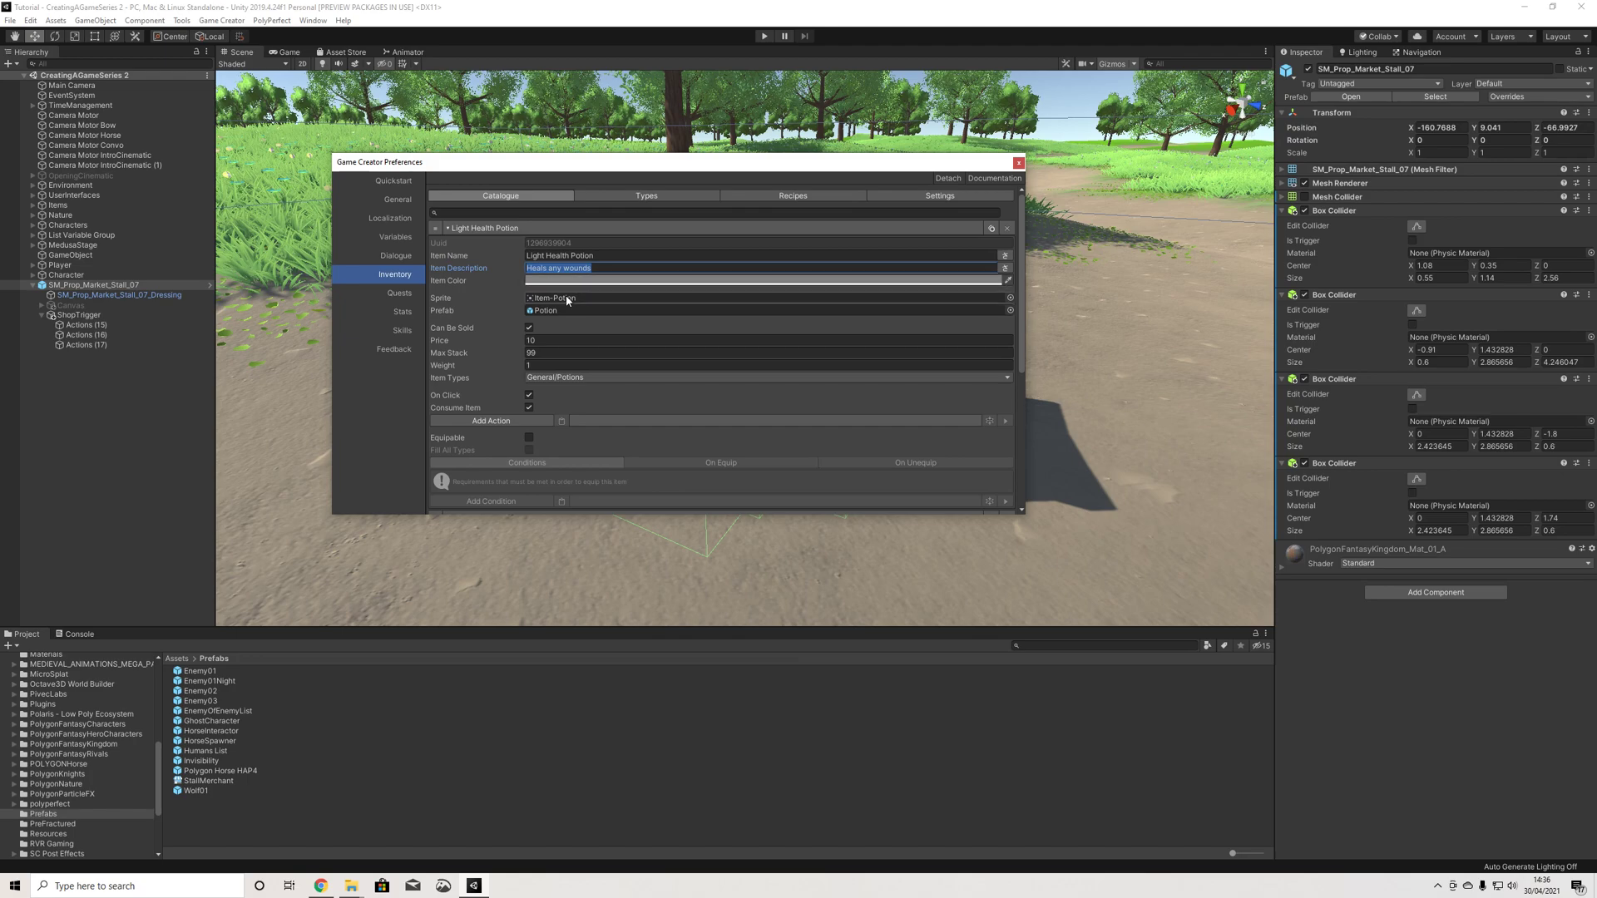
{"action": "left_click", "coordinate": [566, 300]}
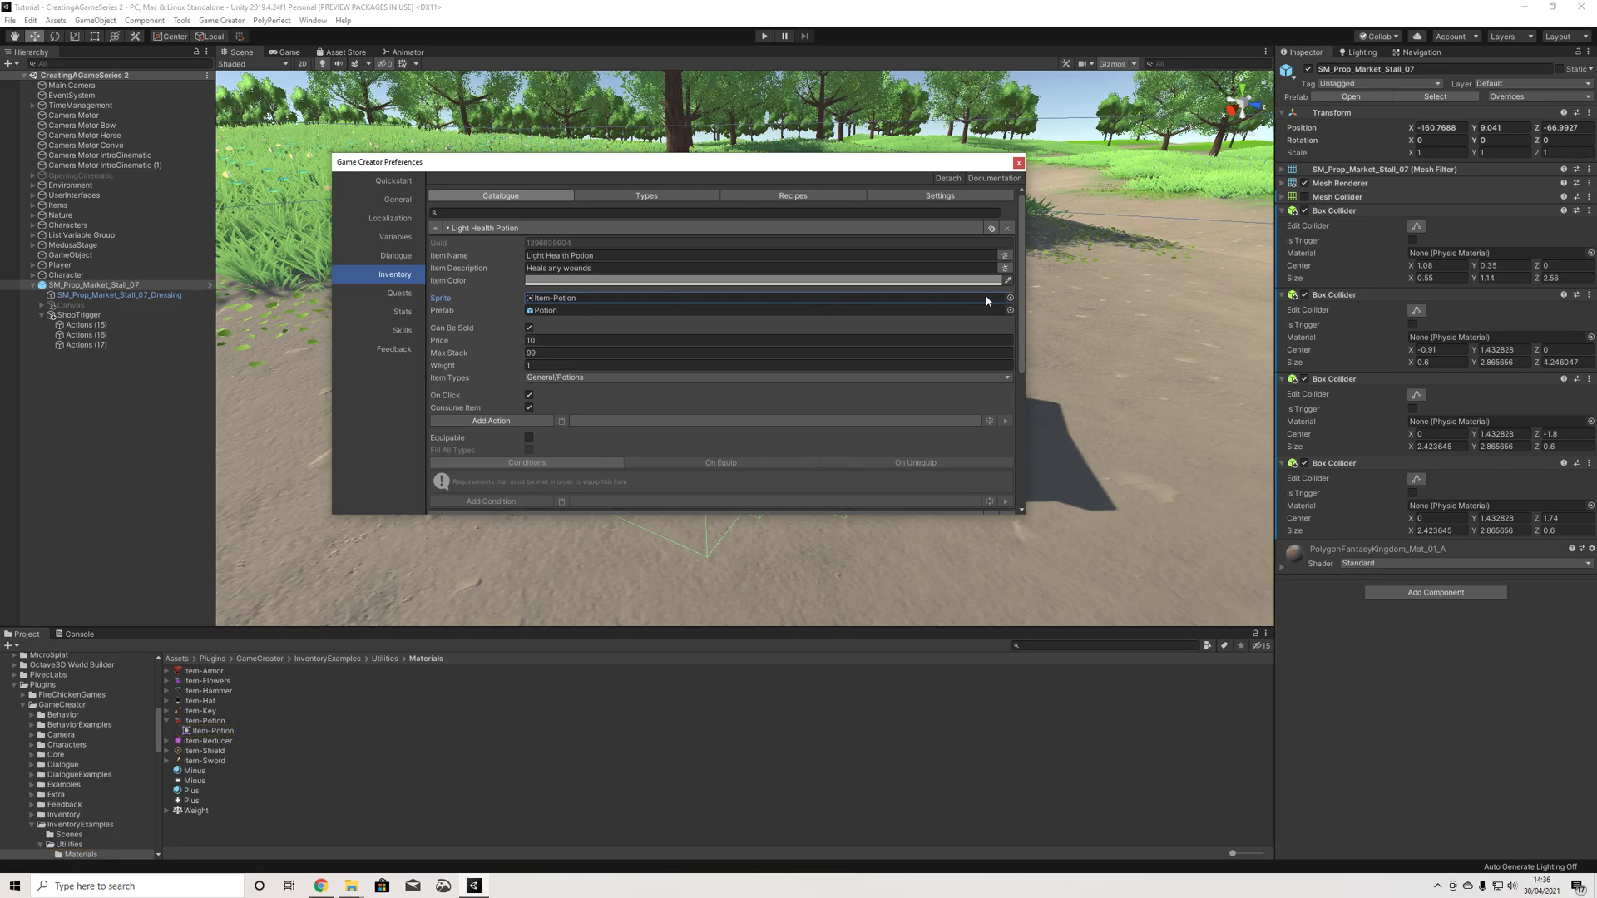
{"action": "left_click", "coordinate": [1011, 298]}
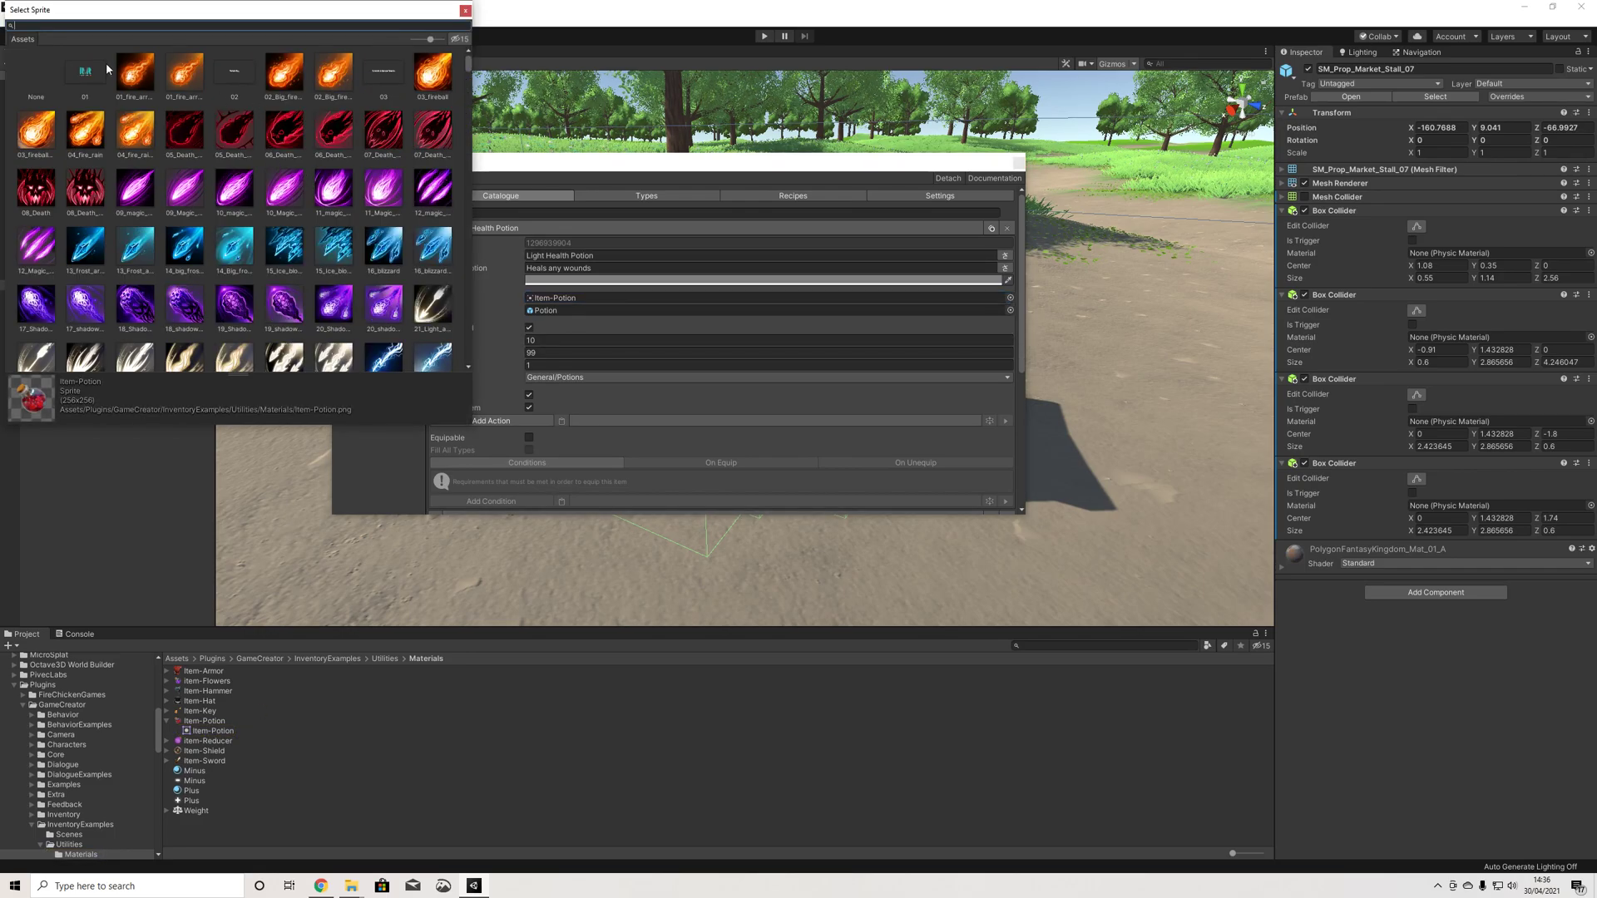
{"action": "type", "text": "potion"}
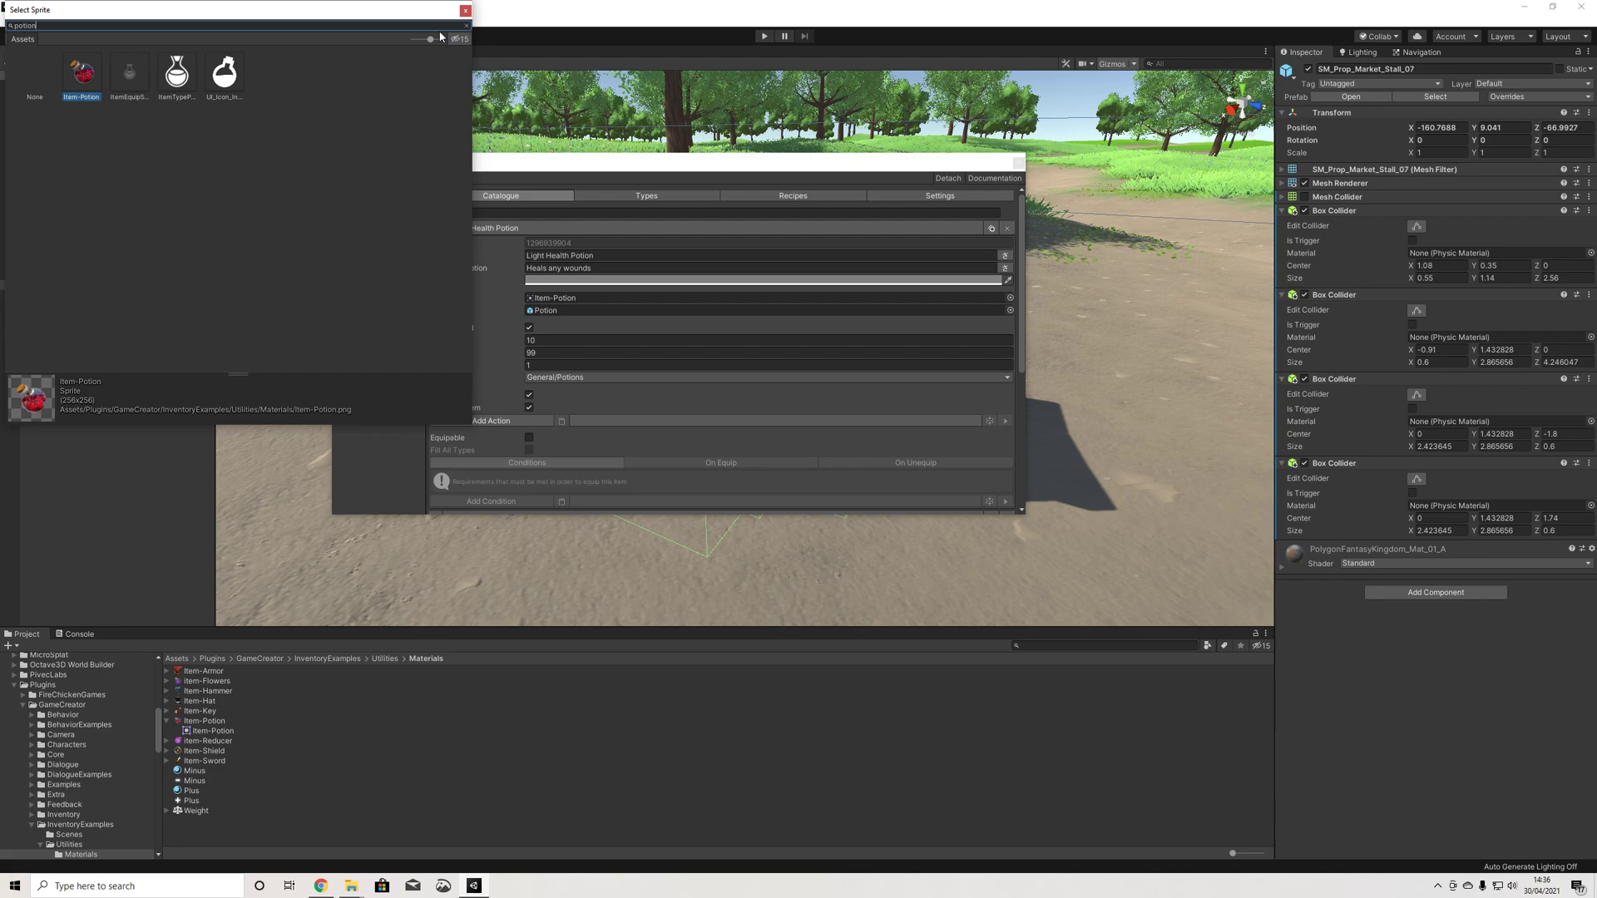
{"action": "left_click", "coordinate": [466, 11]}
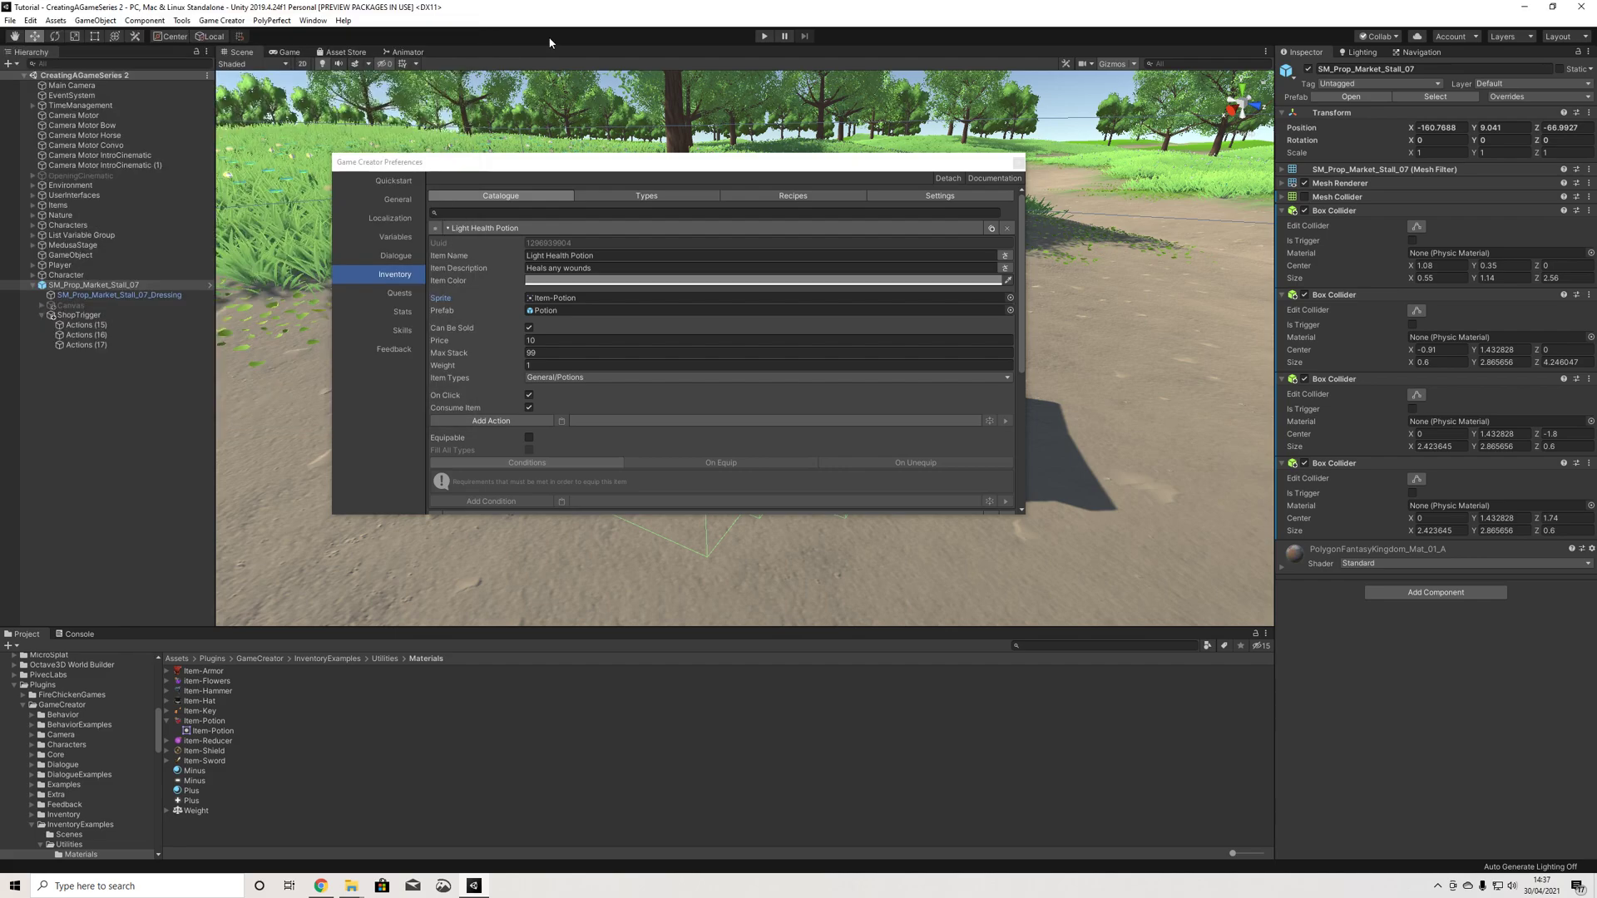
Step: Set the Light Health Potion's weight to 0.5 and keep its item type as General/Potions
{"action": "left_click", "coordinate": [542, 366]}
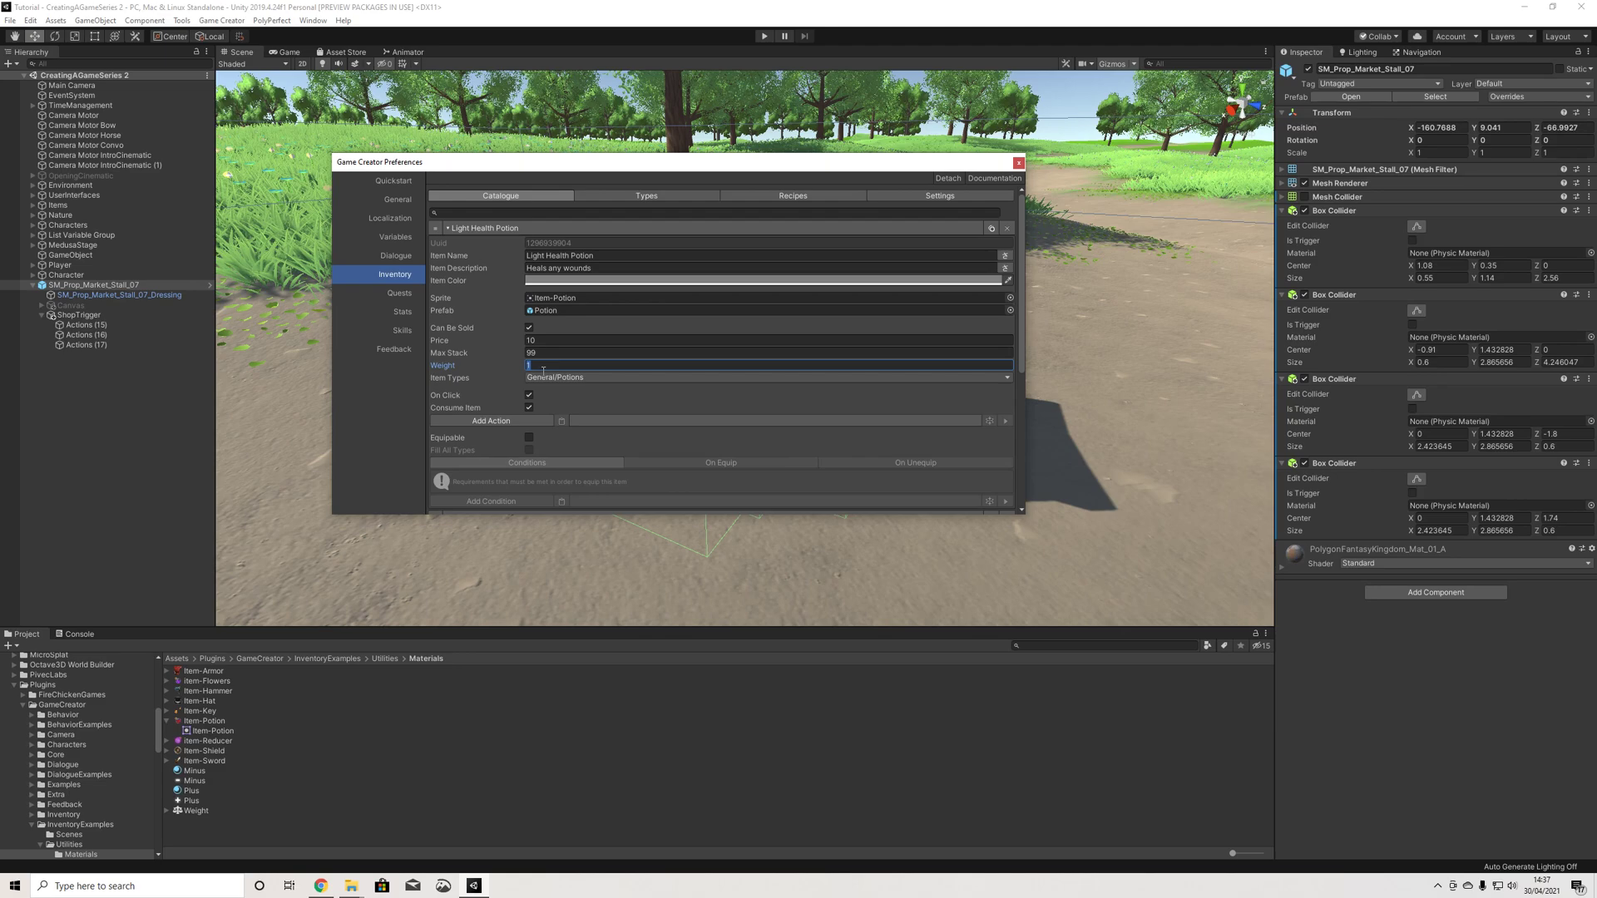
{"action": "type", "text": "0.5"}
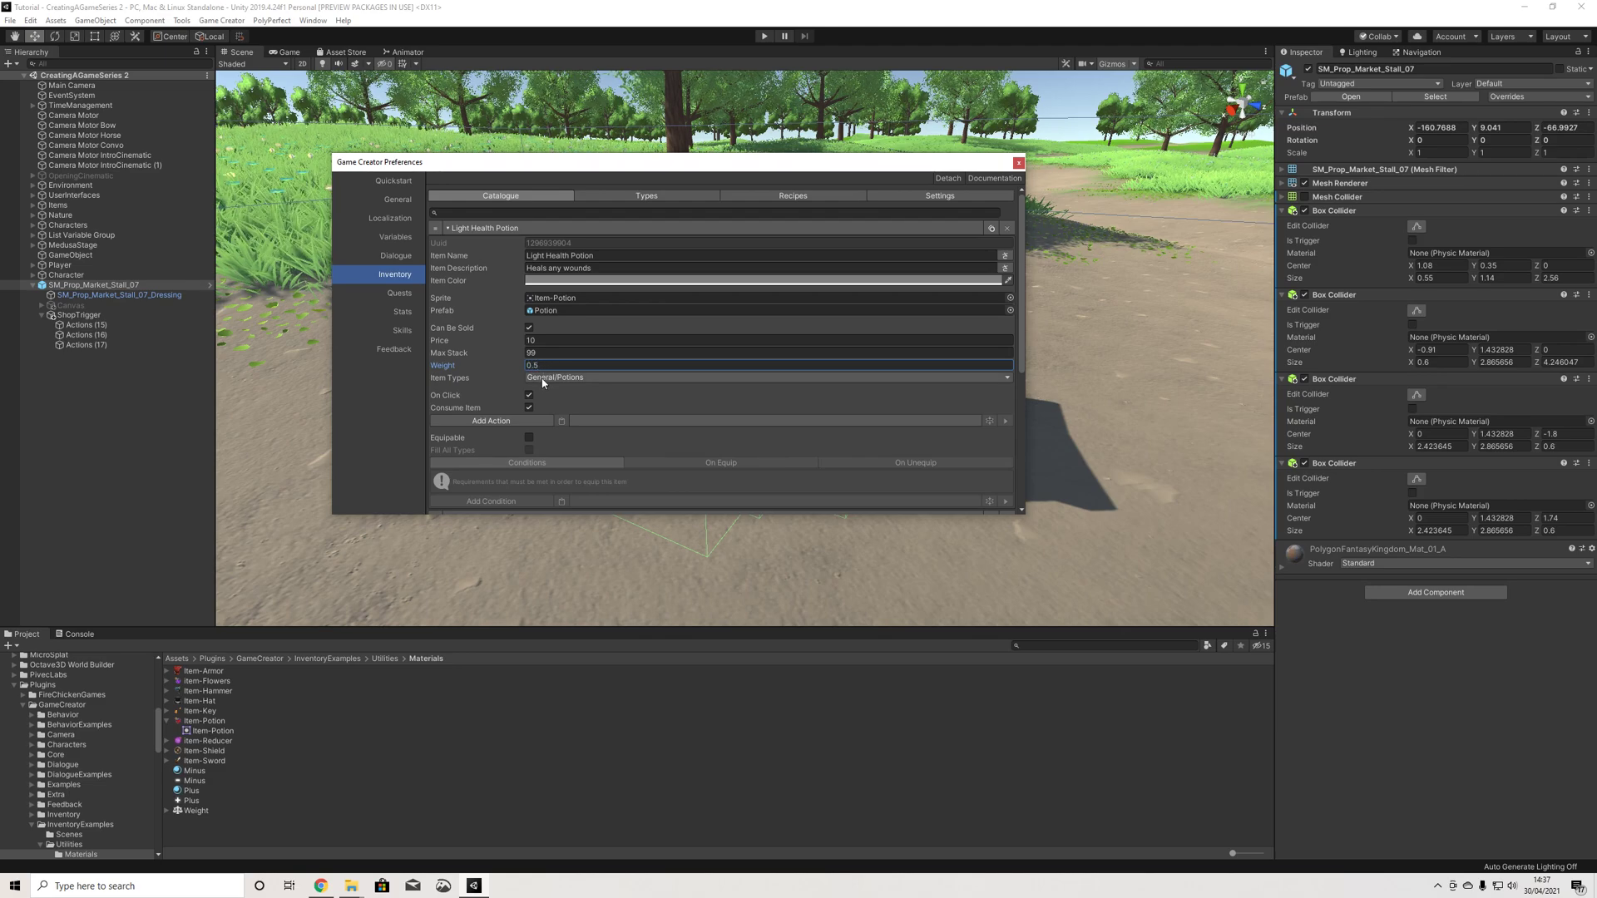
{"action": "left_click", "coordinate": [546, 381]}
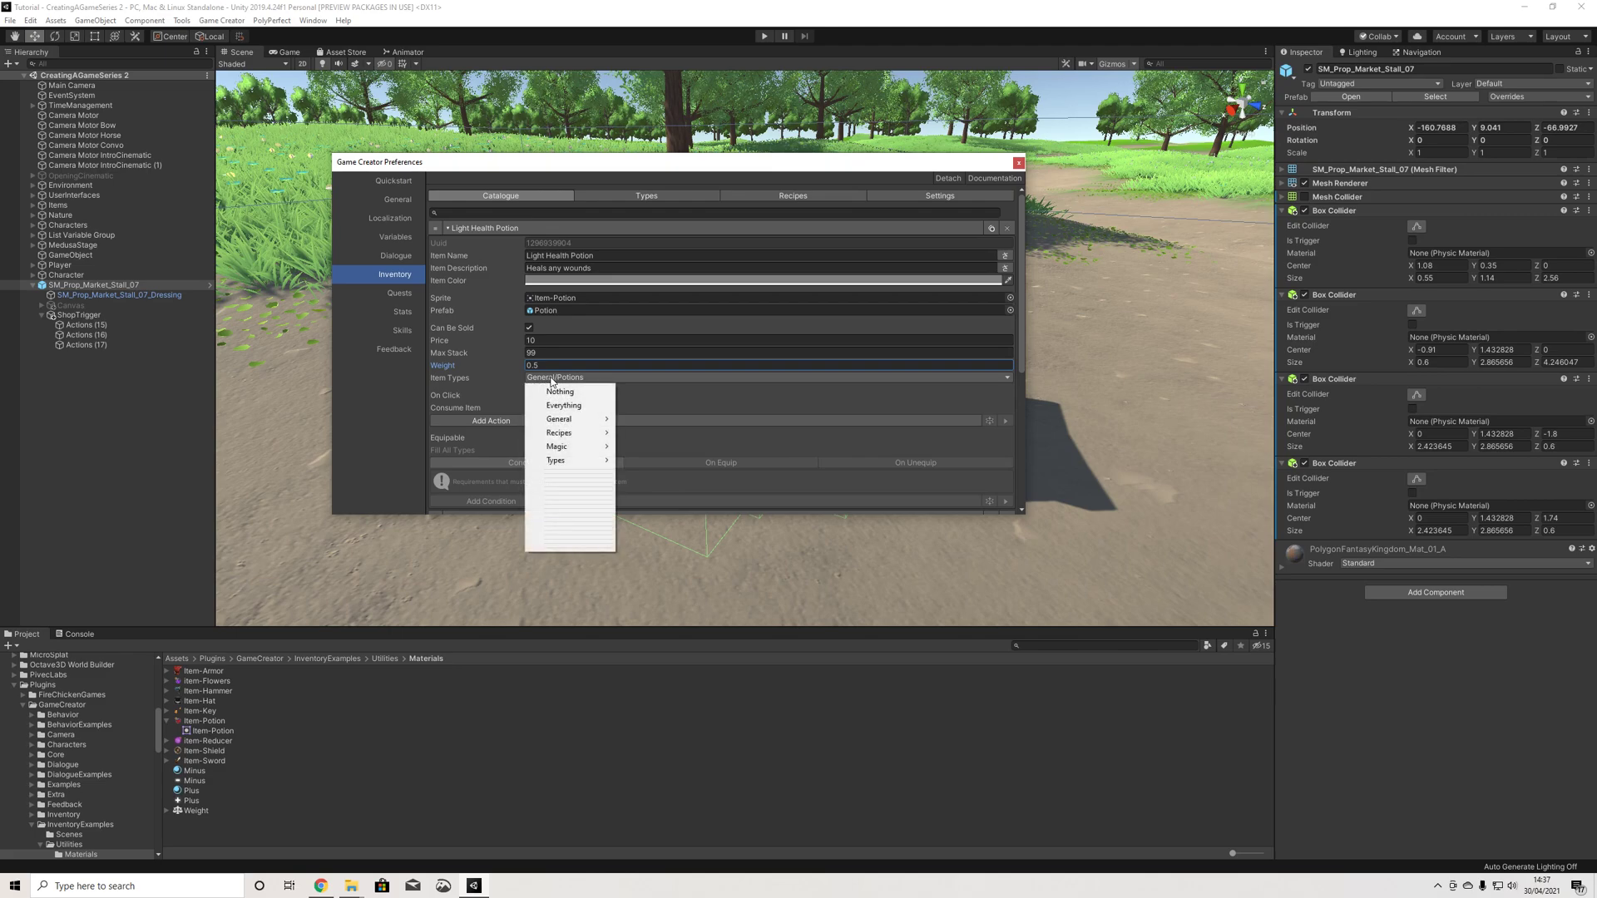
{"action": "left_click", "coordinate": [551, 380]}
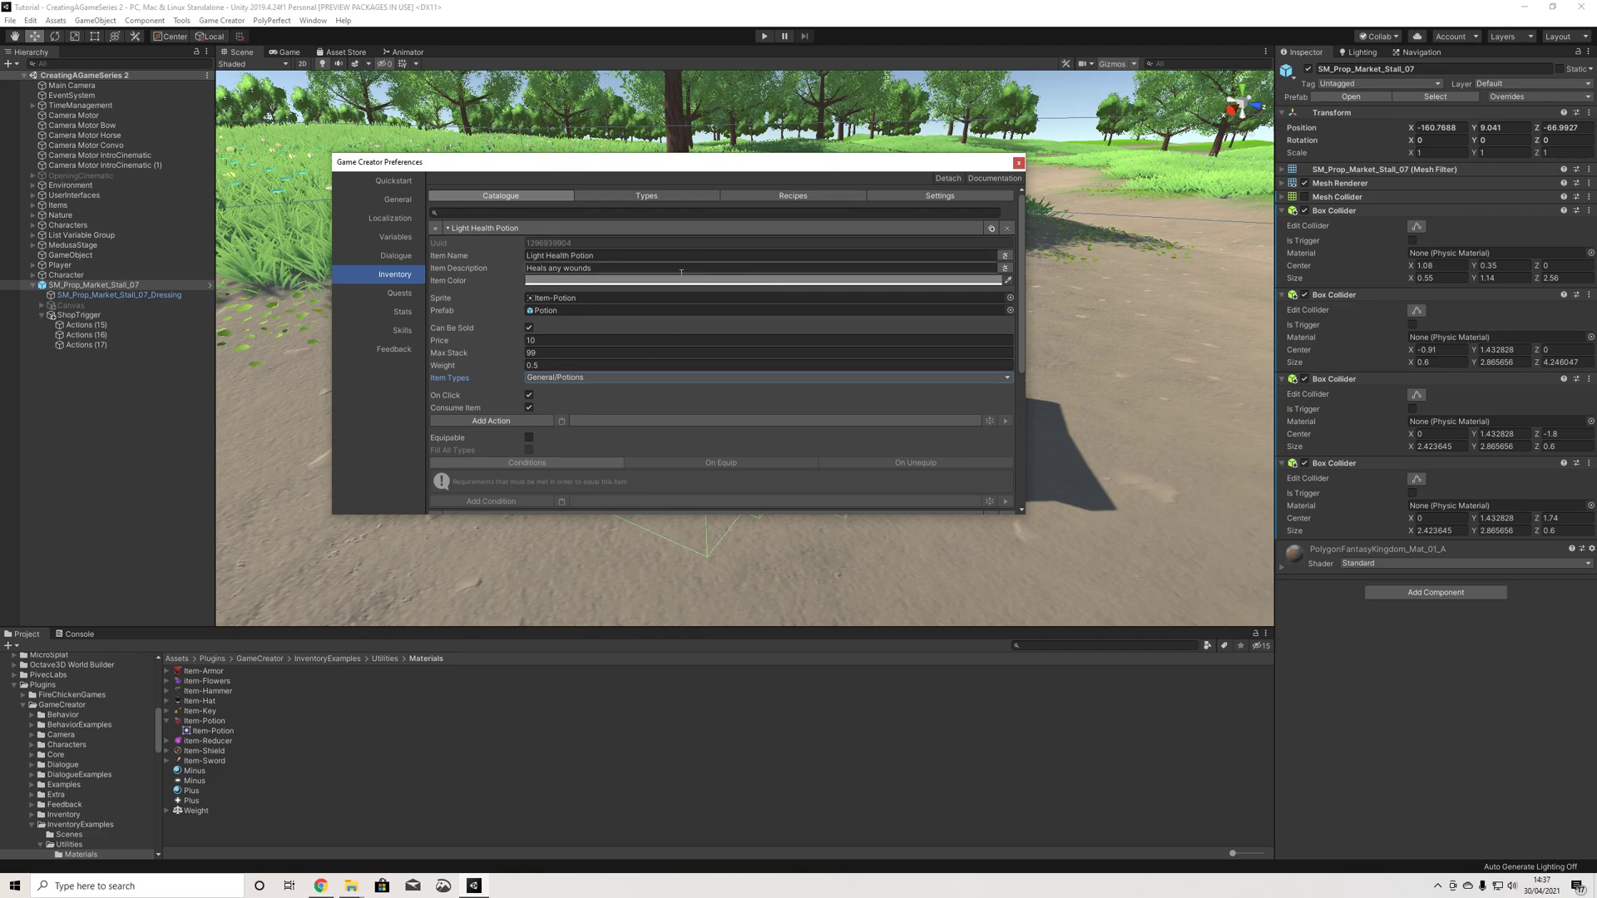
Step: Locate the item's Potion prefab in the project and place an instance of it in the scene to preview its model
{"action": "left_click", "coordinate": [556, 311]}
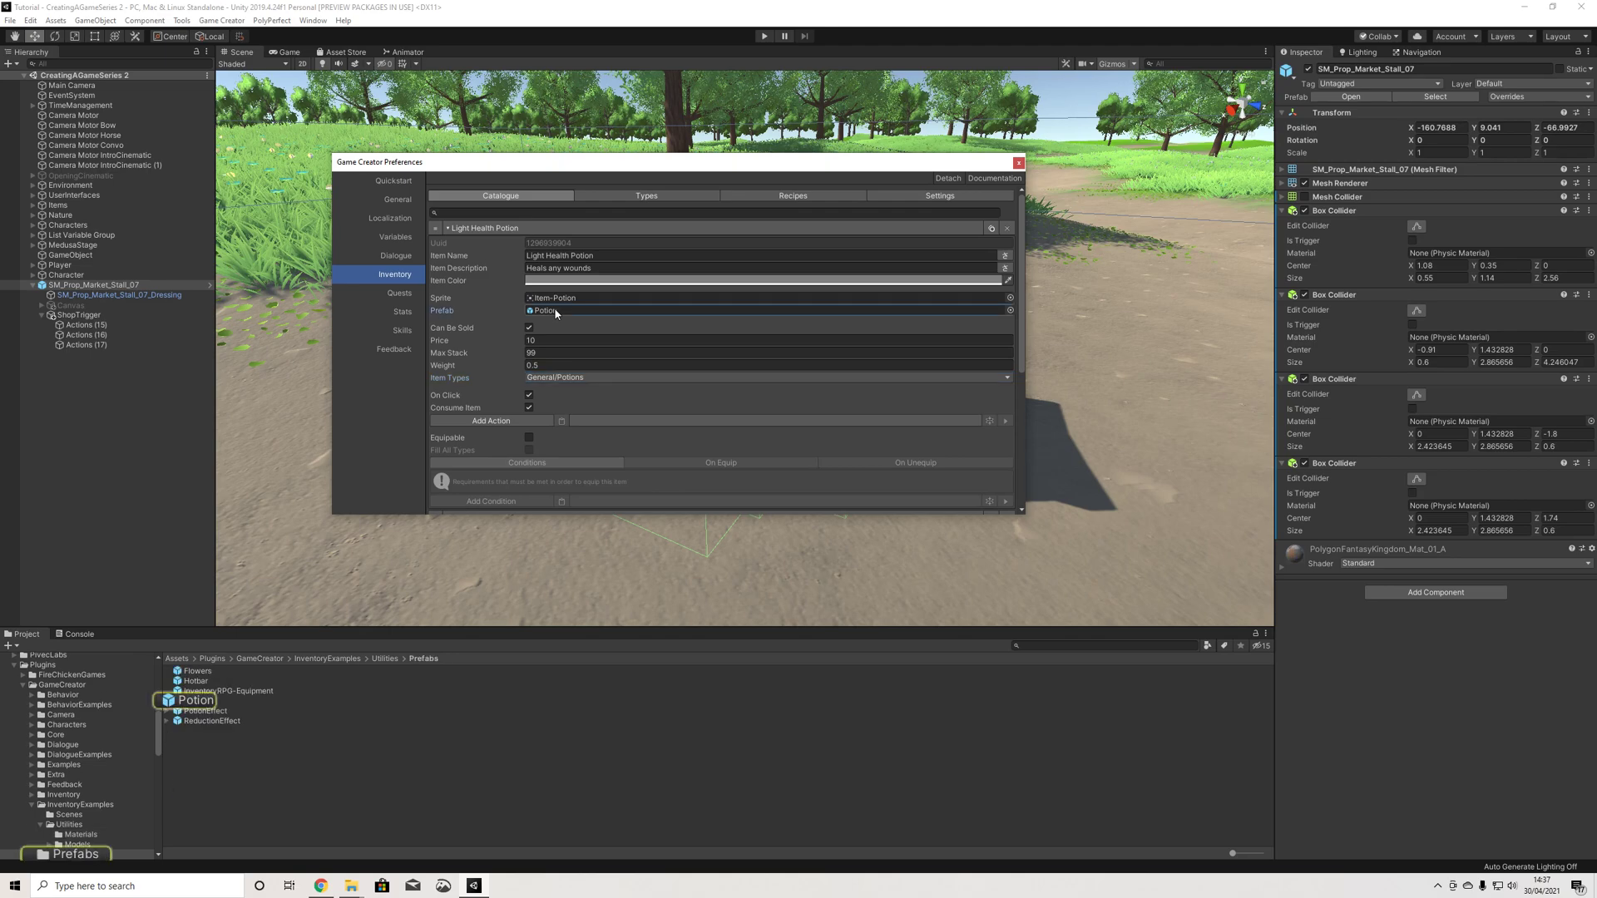
{"action": "scroll", "coordinate": [749, 439], "scroll_direction": "down", "scroll_amount": 3}
{"action": "scroll", "coordinate": [671, 442], "scroll_direction": "up", "scroll_amount": 3}
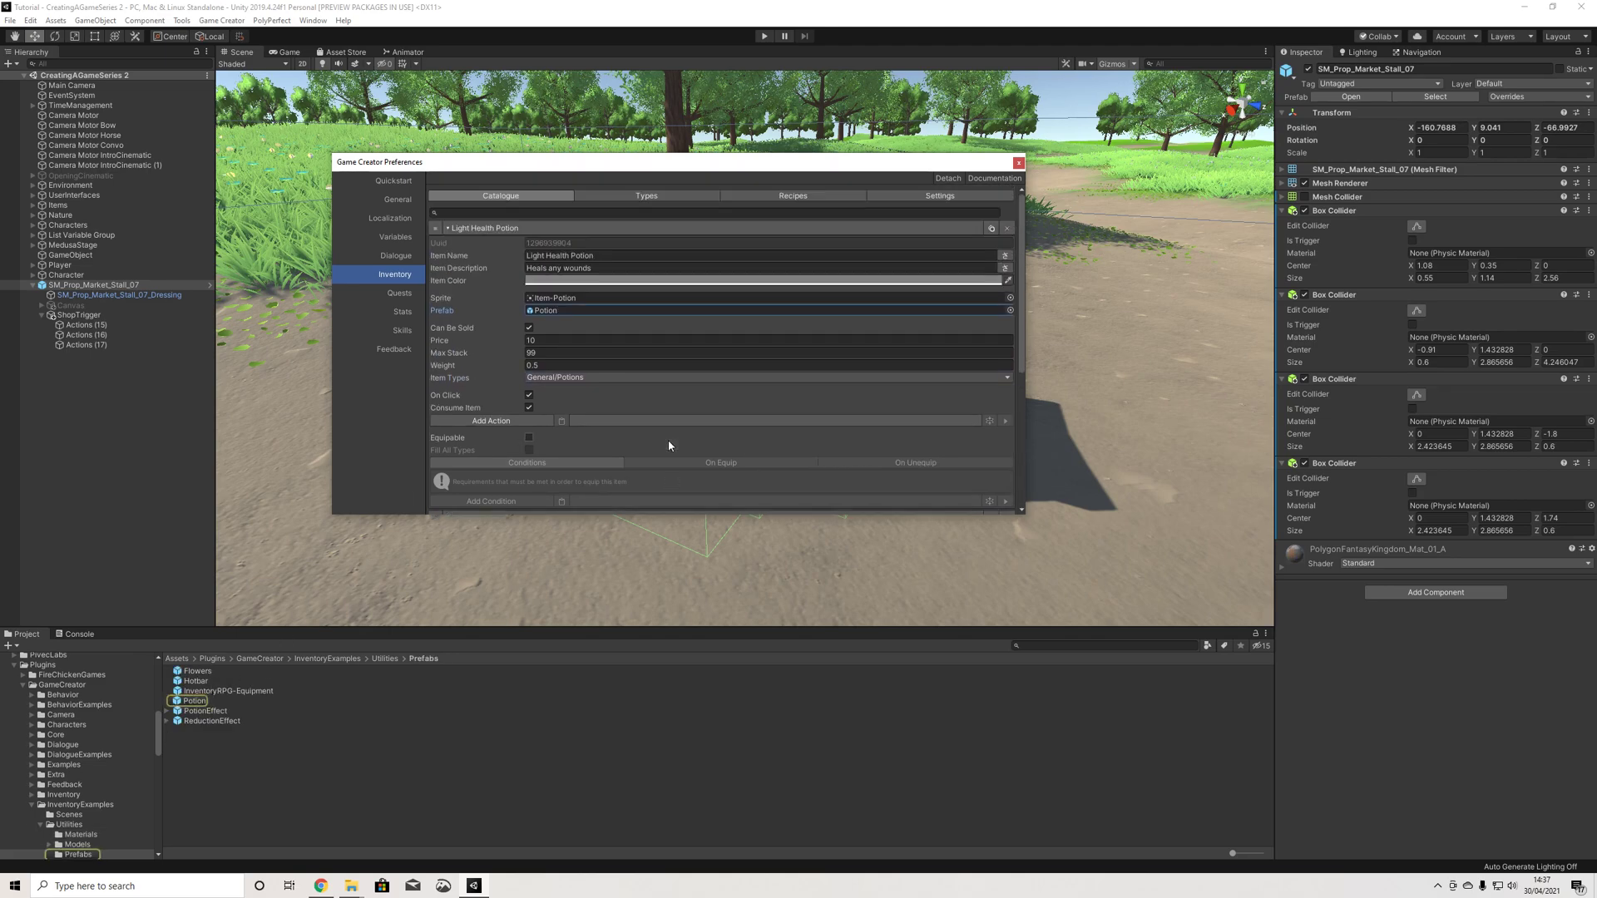
{"action": "left_click_drag", "start_coordinate": [194, 701], "coordinate": [1167, 516]}
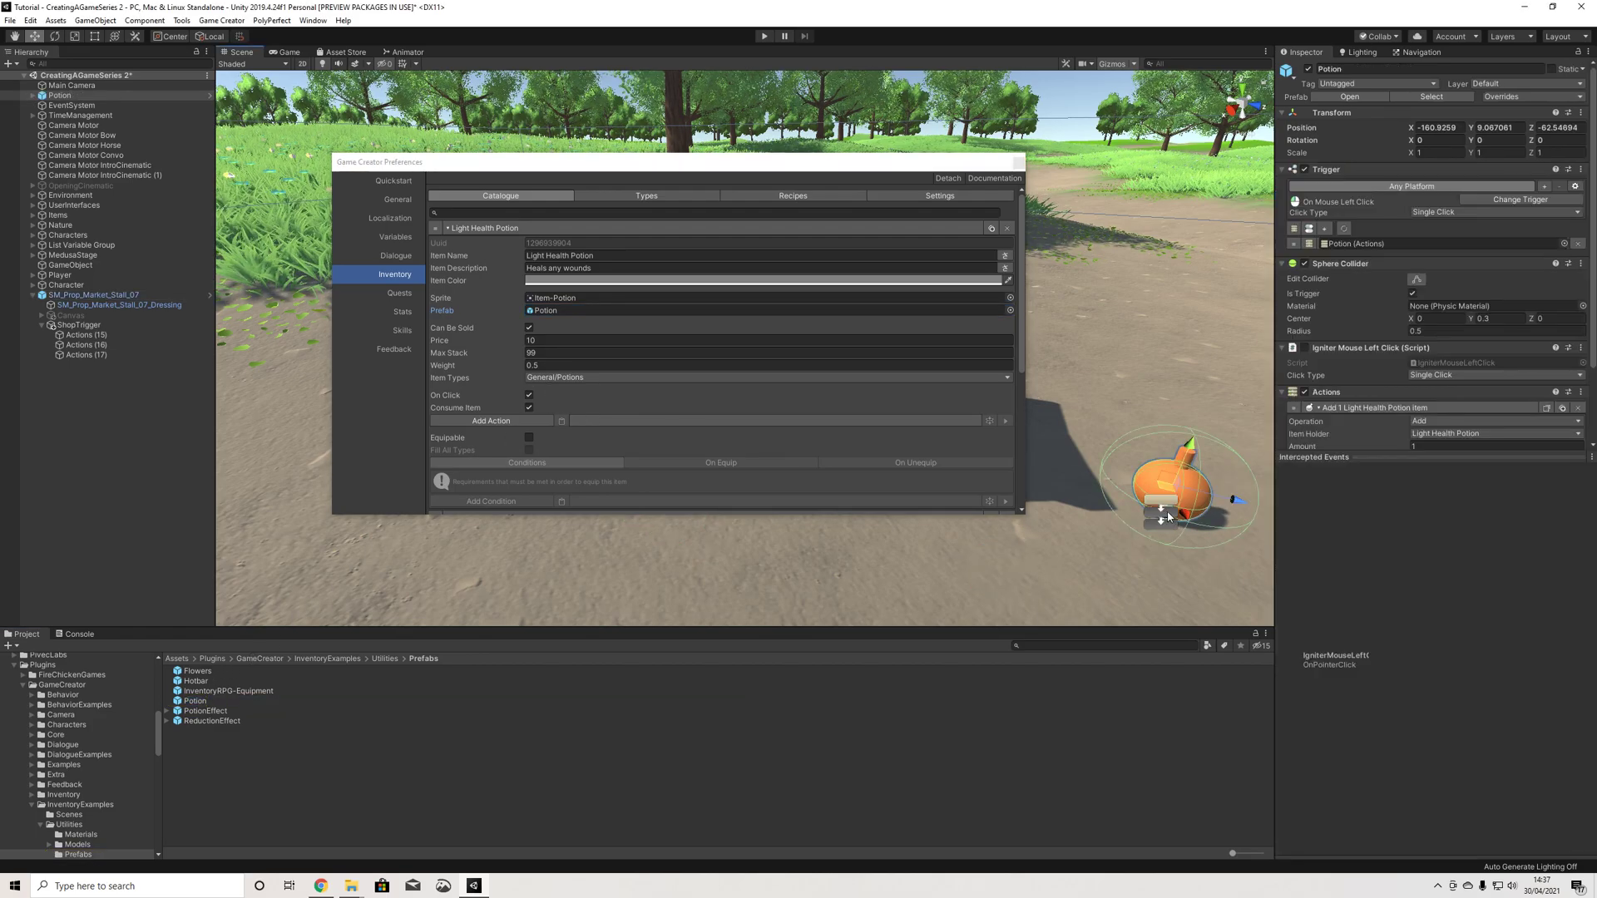
{"action": "middle_click_drag", "start_coordinate": [1166, 520], "coordinate": [1050, 508]}
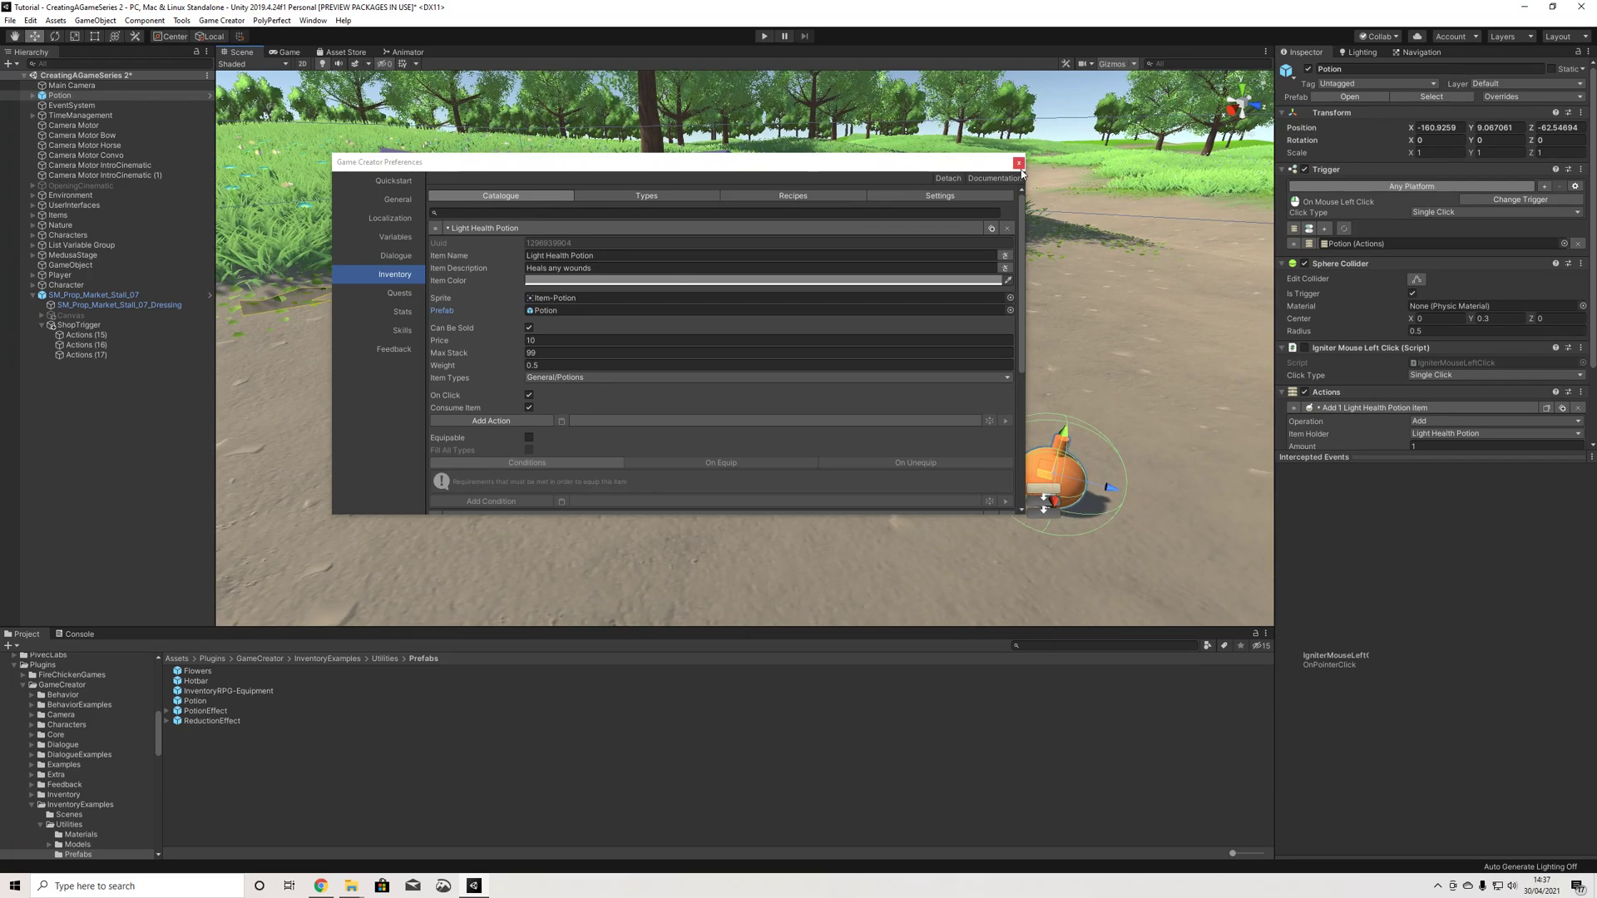
Step: Duplicate the item's Potion prefab in the project and rename the copy "LightHealthPotion"
{"action": "left_click", "coordinate": [553, 310]}
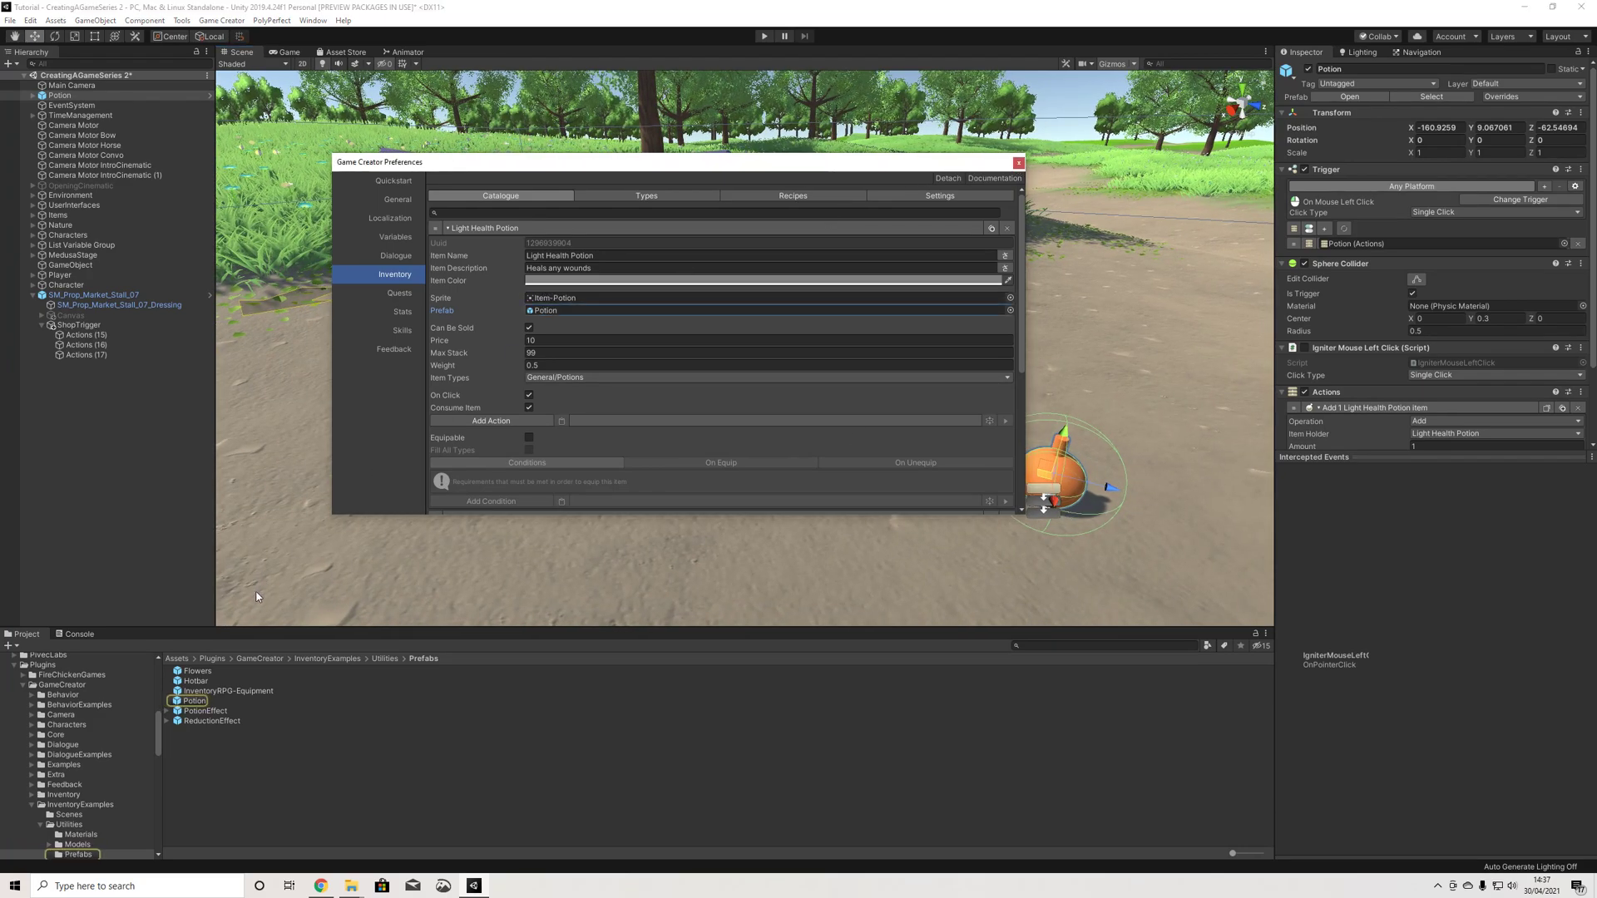
{"action": "left_click", "coordinate": [195, 701]}
{"action": "key", "text": "ctrl+d"}
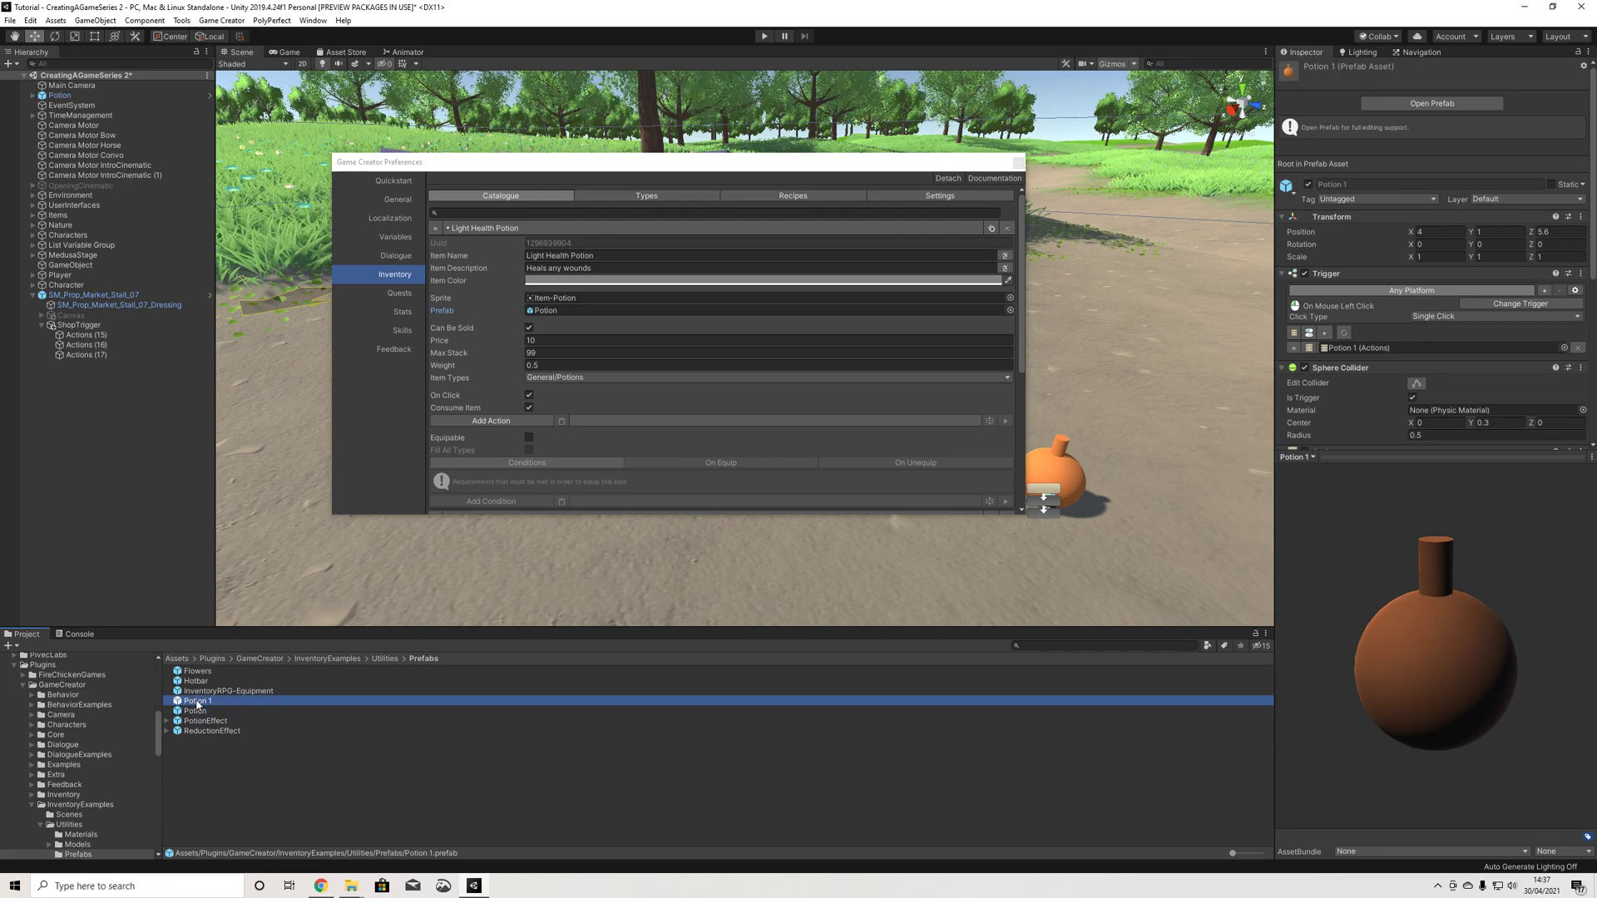
{"action": "right_click", "coordinate": [204, 703]}
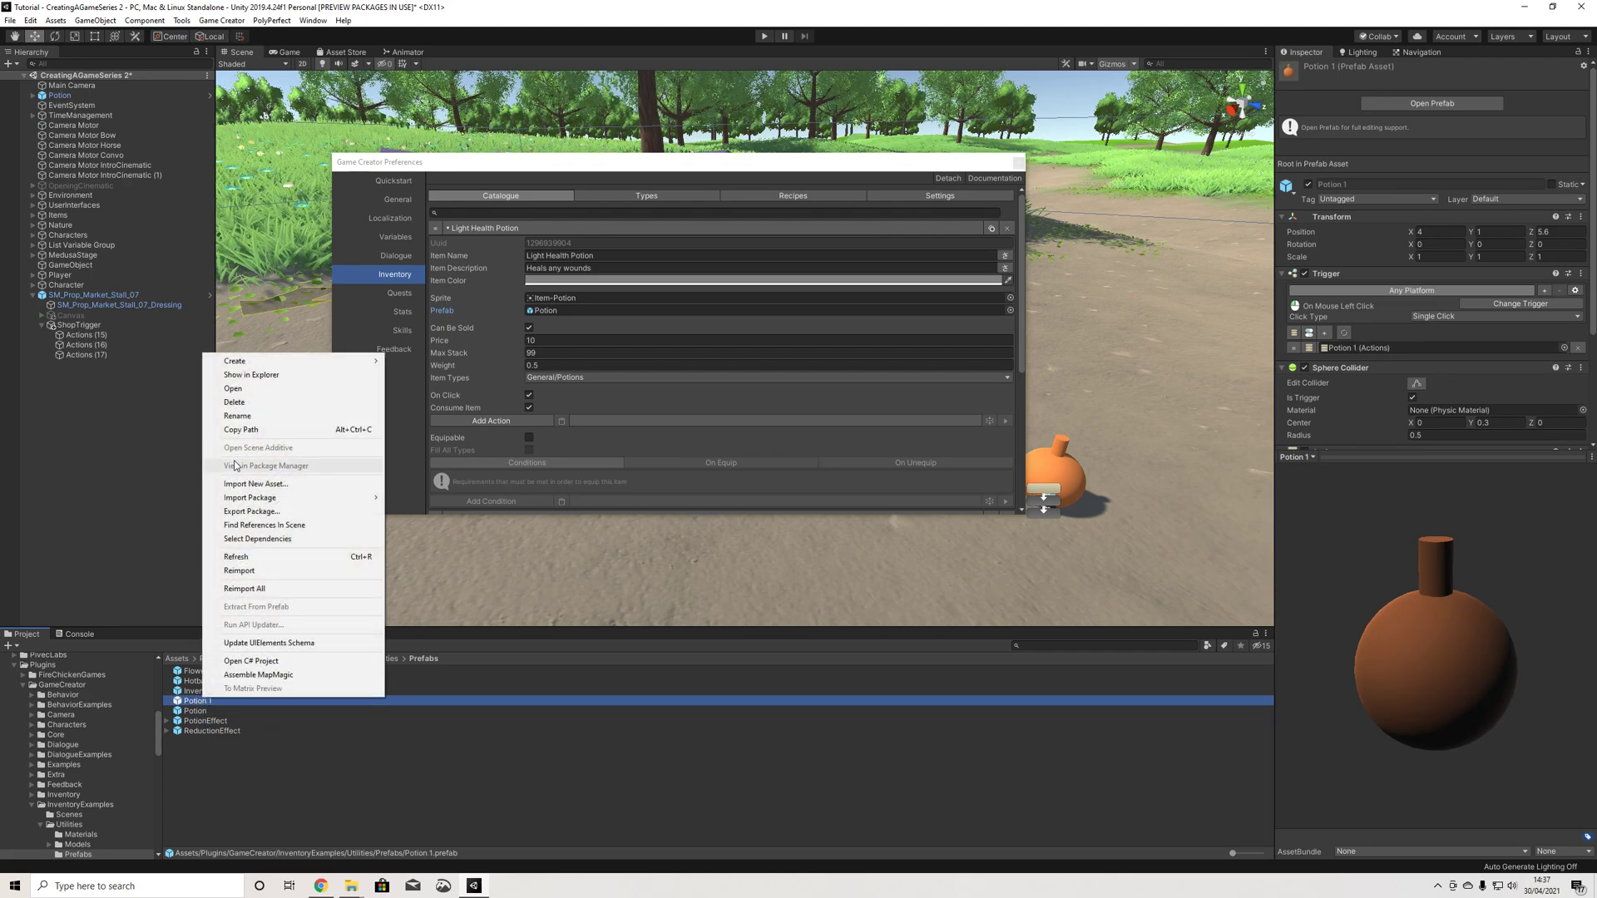
{"action": "left_click", "coordinate": [252, 415]}
{"action": "type", "text": "NewHealthPot"}
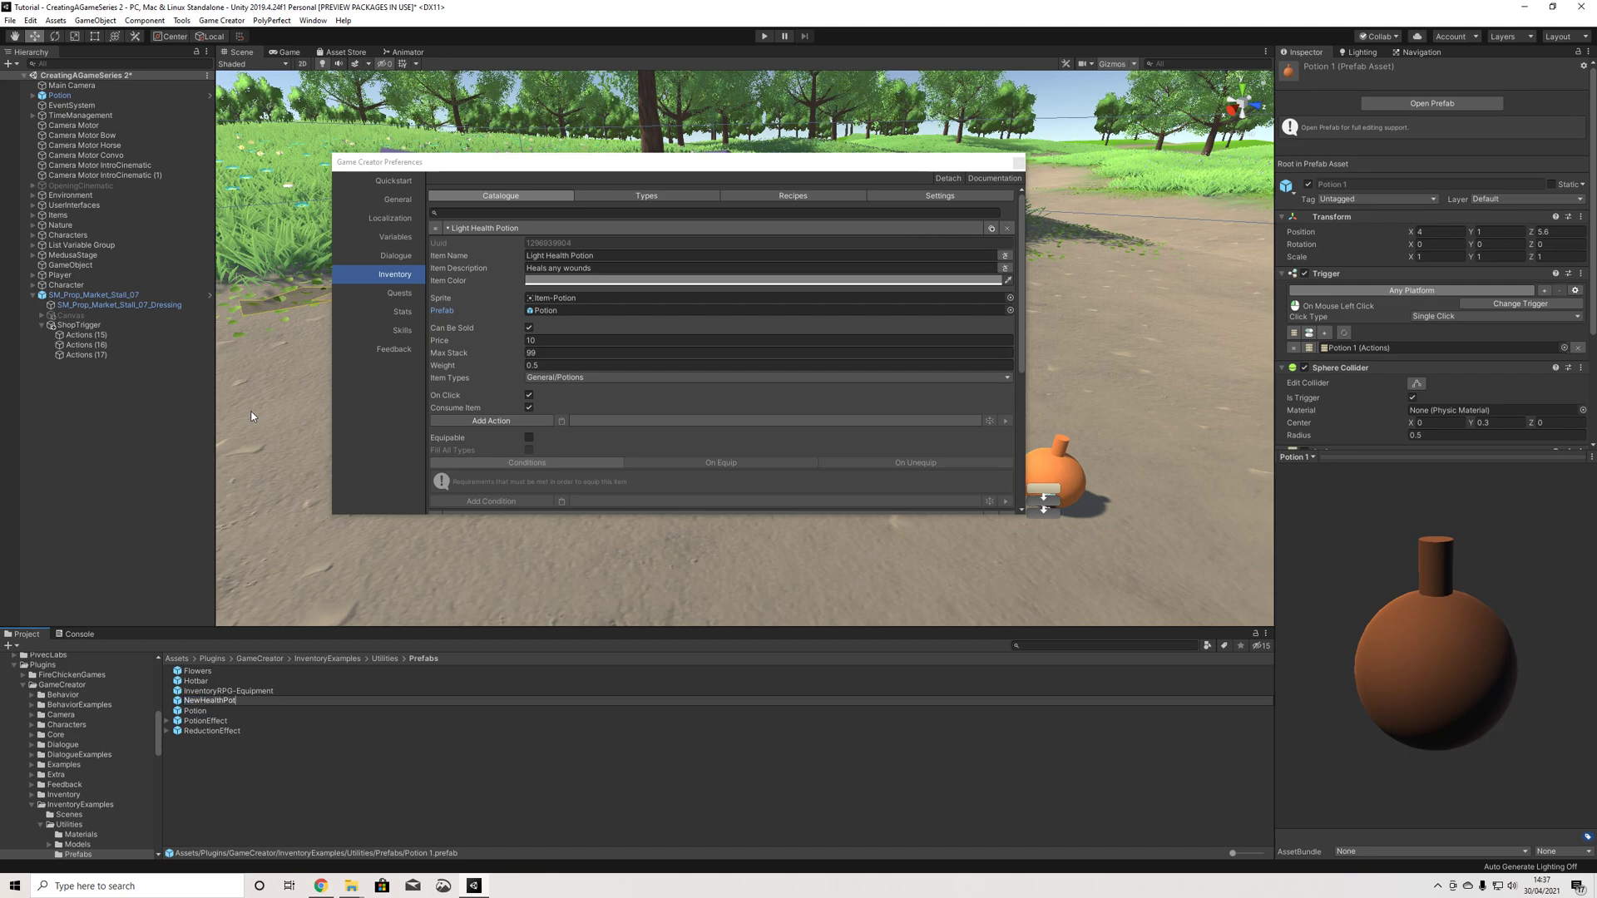
{"action": "key", "text": "BackSpace"}
{"action": "key", "text": "BackSpace"}
{"action": "key", "text": "BackSpace"}
{"action": "key", "text": "BackSpace"}
{"action": "key", "text": "BackSpace"}
{"action": "key", "text": "BackSpace"}
{"action": "key", "text": "BackSpace"}
{"action": "type", "text": "LightPo"}
{"action": "key", "text": "Return"}
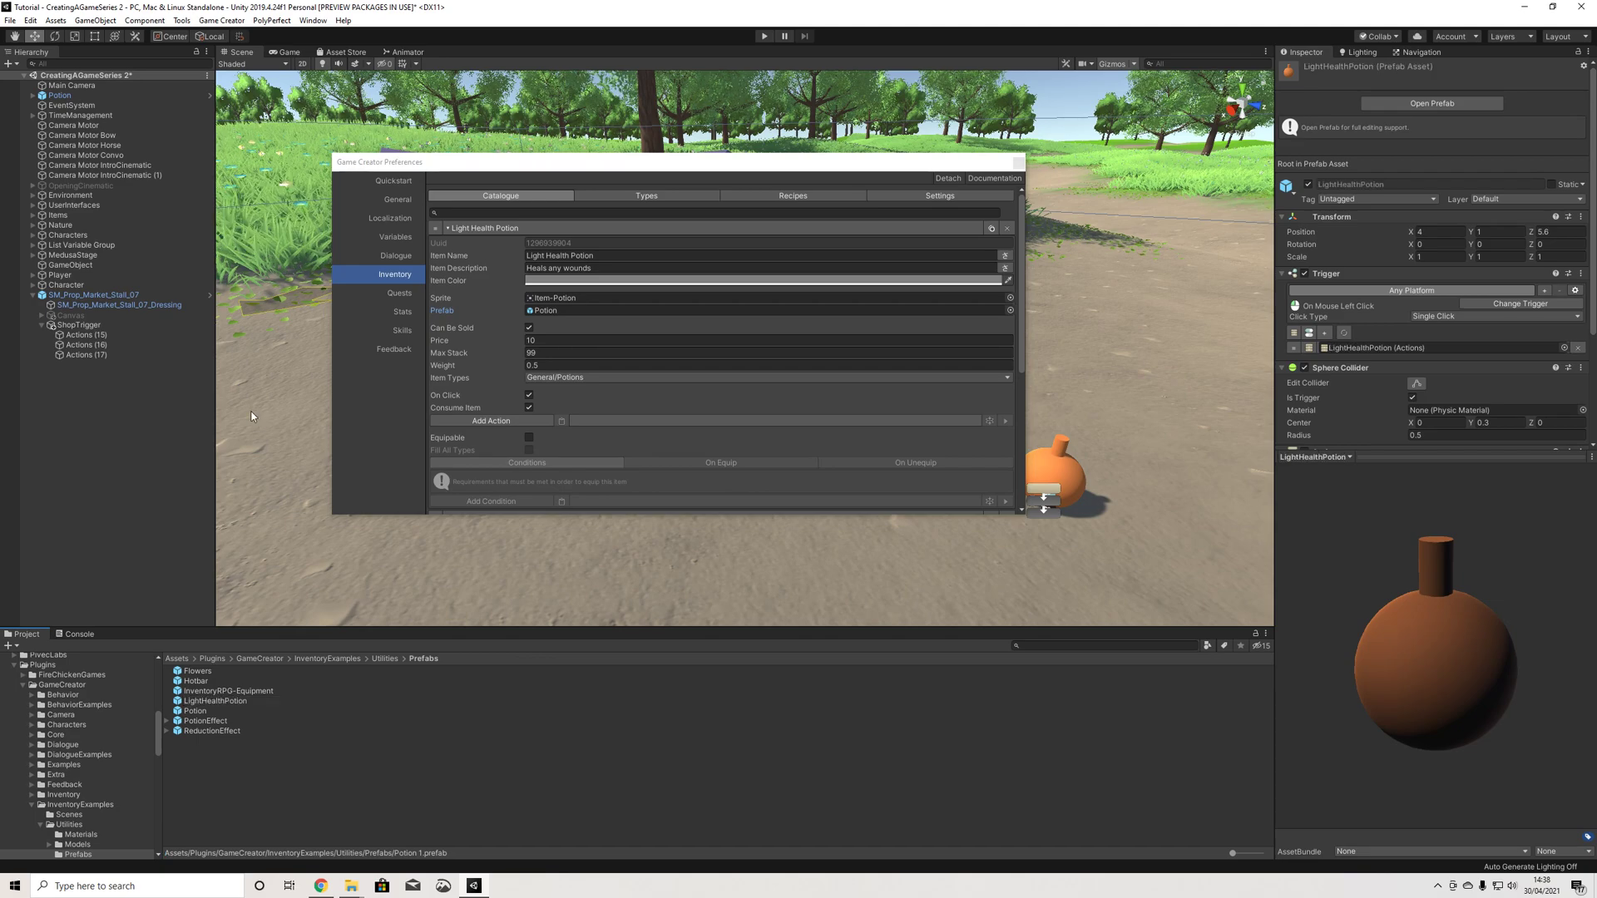
Step: Move the LightHealthPotion prefab into the project's main Assets/Prefabs folder
{"action": "left_click", "coordinate": [14, 667]}
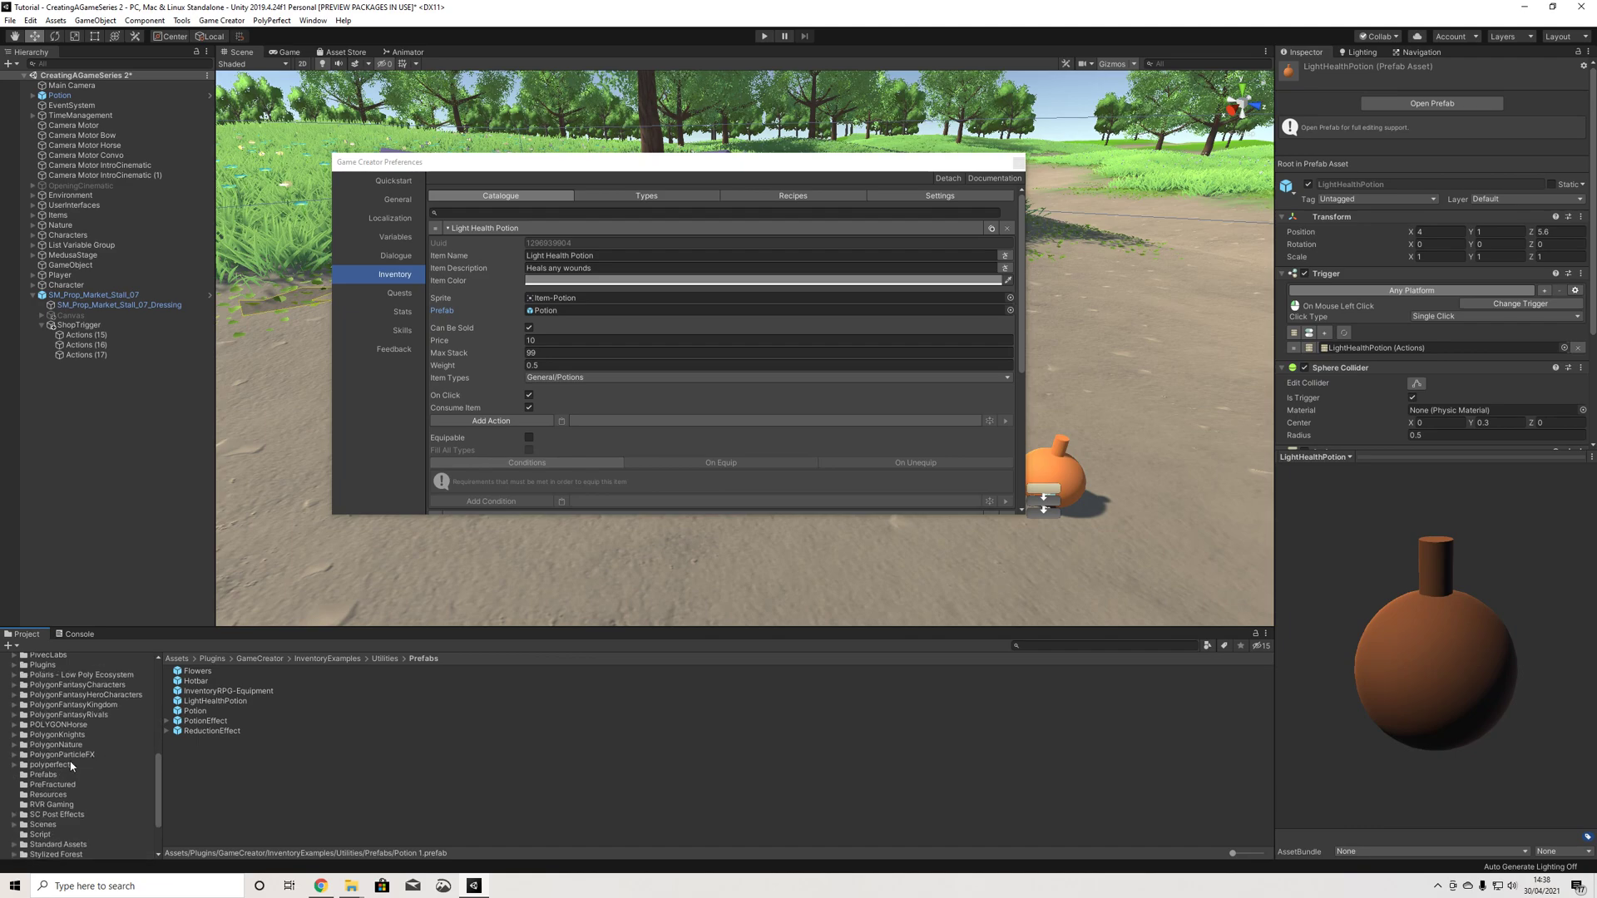
{"action": "left_click", "coordinate": [211, 700]}
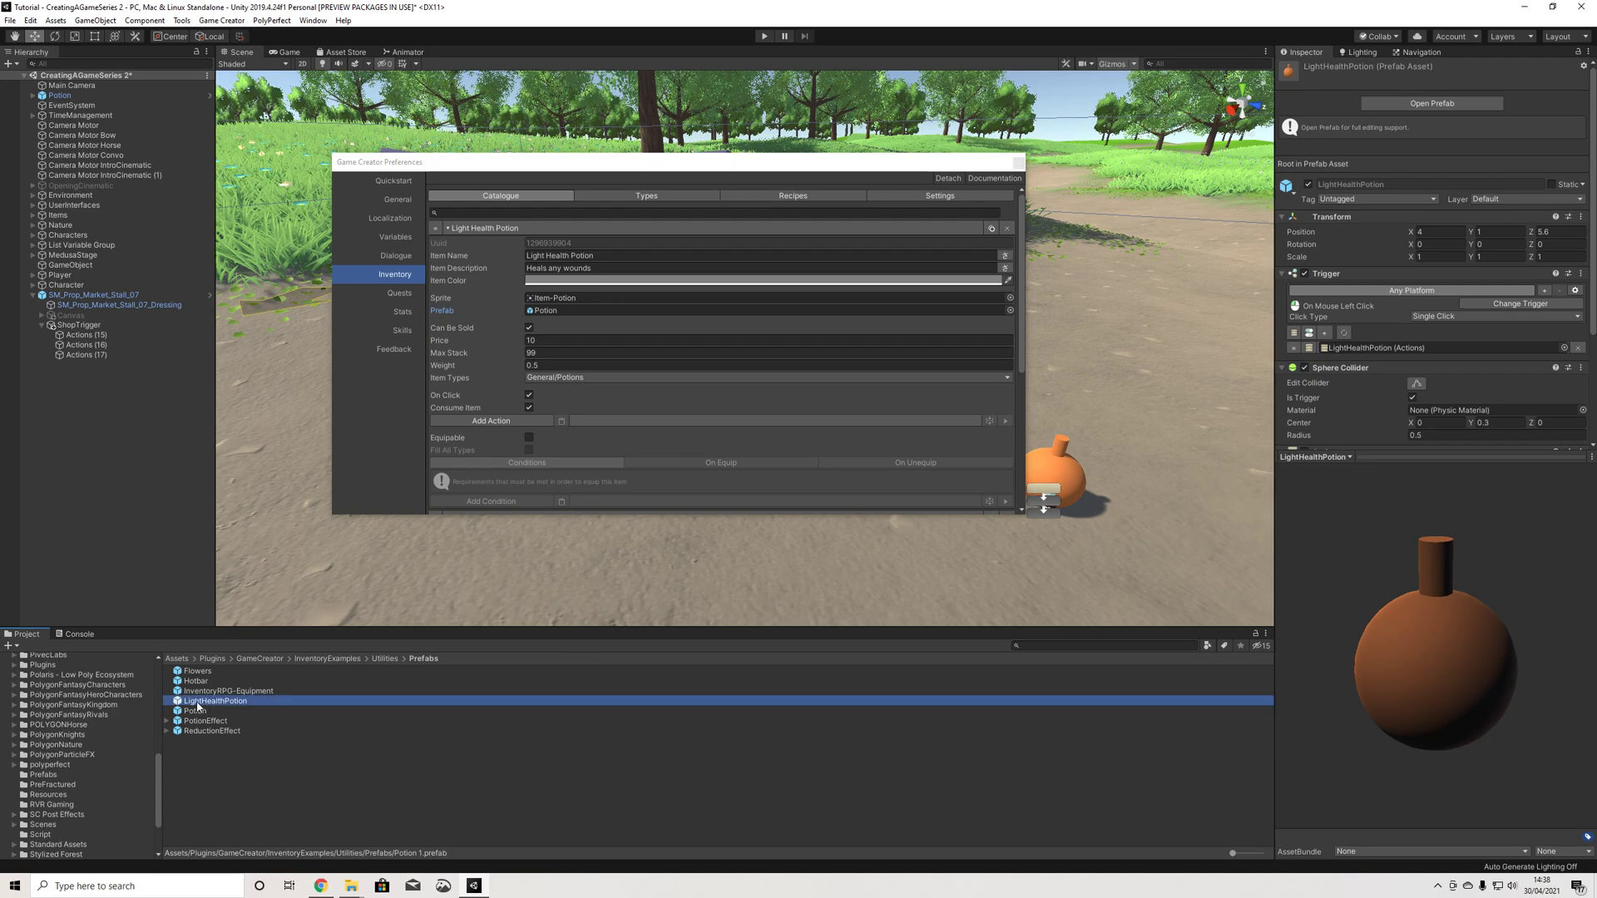
{"action": "left_click_drag", "start_coordinate": [57, 797], "coordinate": [55, 777]}
{"action": "scroll", "coordinate": [115, 782], "scroll_direction": "down", "scroll_amount": 1}
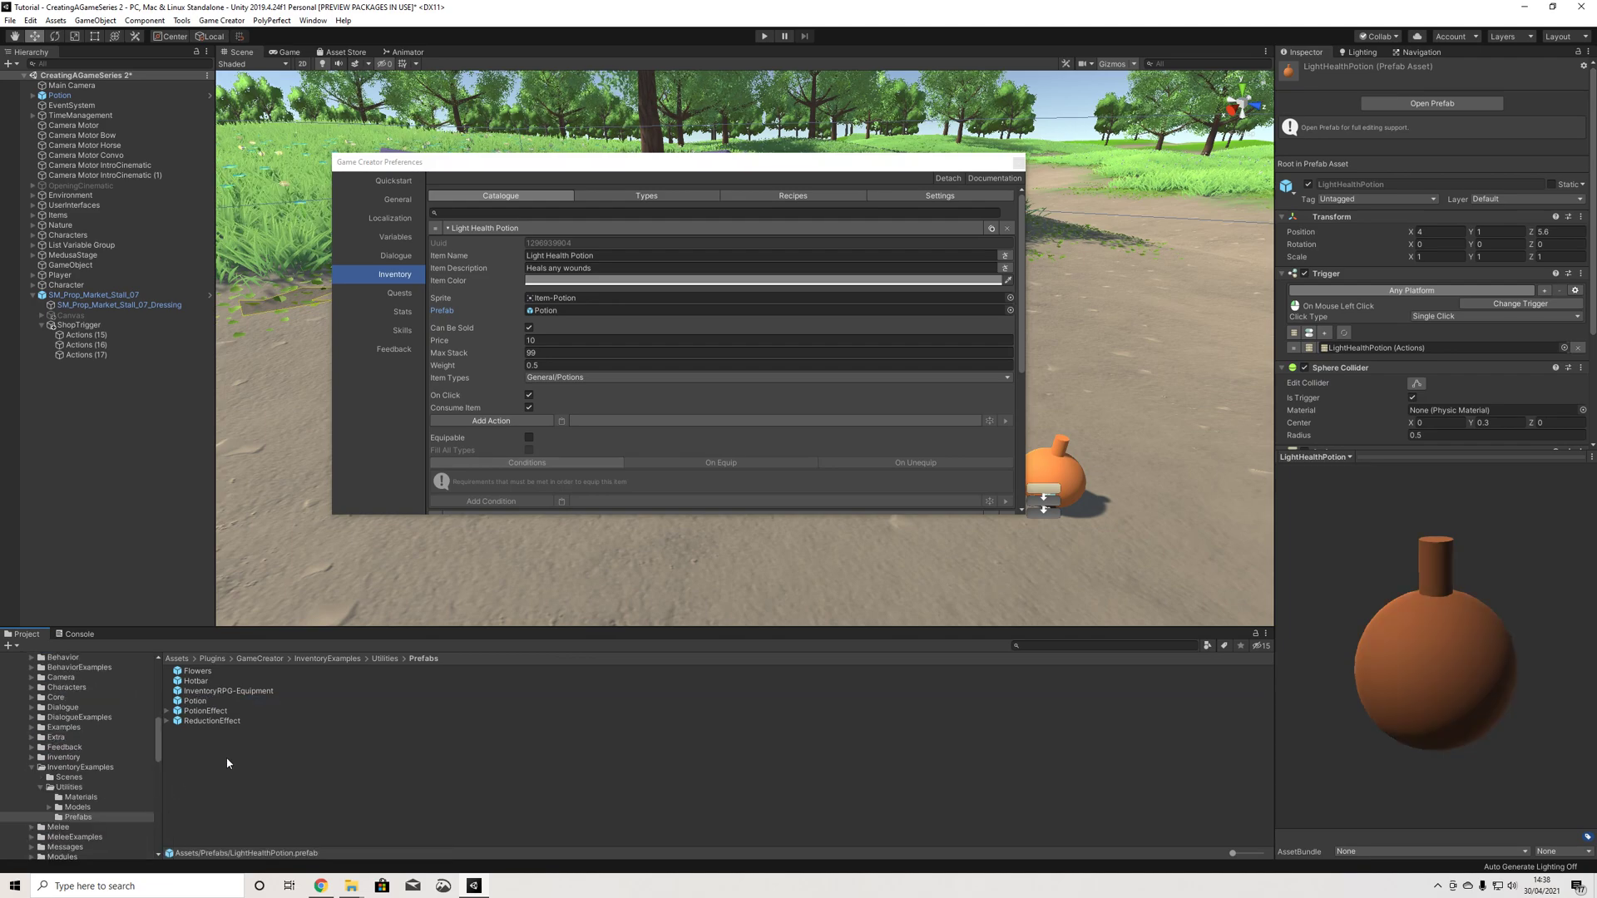
Step: Open the Assets/Prefabs folder and assign LightHealthPotion as the prefab of the Light Health Potion item
{"action": "scroll", "coordinate": [34, 803], "scroll_direction": "up", "scroll_amount": 5}
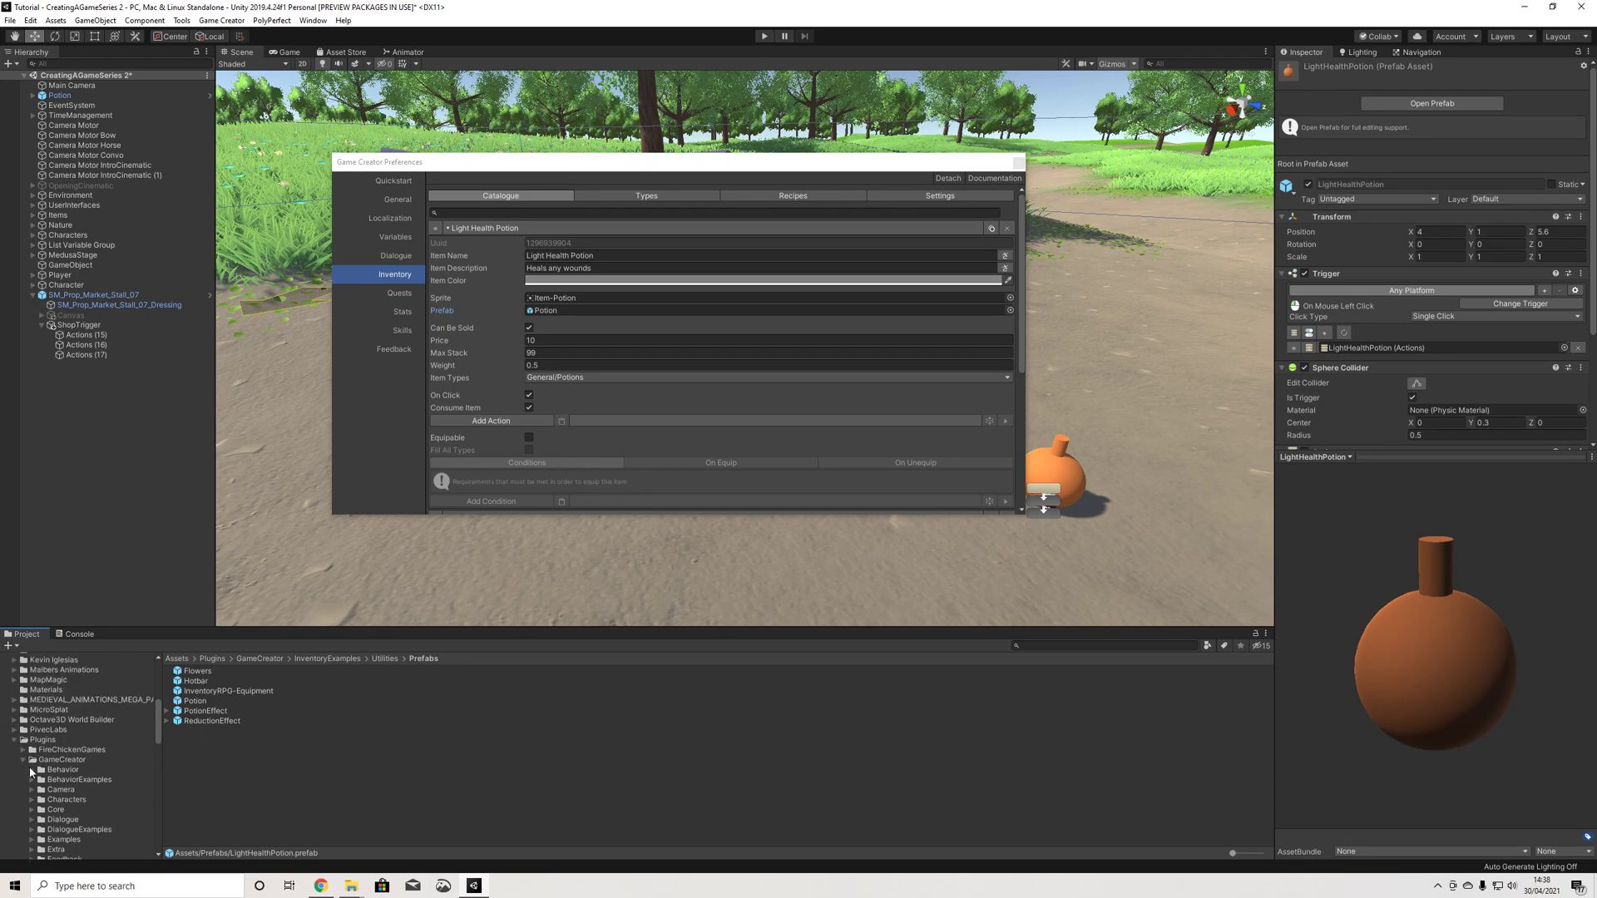
{"action": "left_click", "coordinate": [13, 815]}
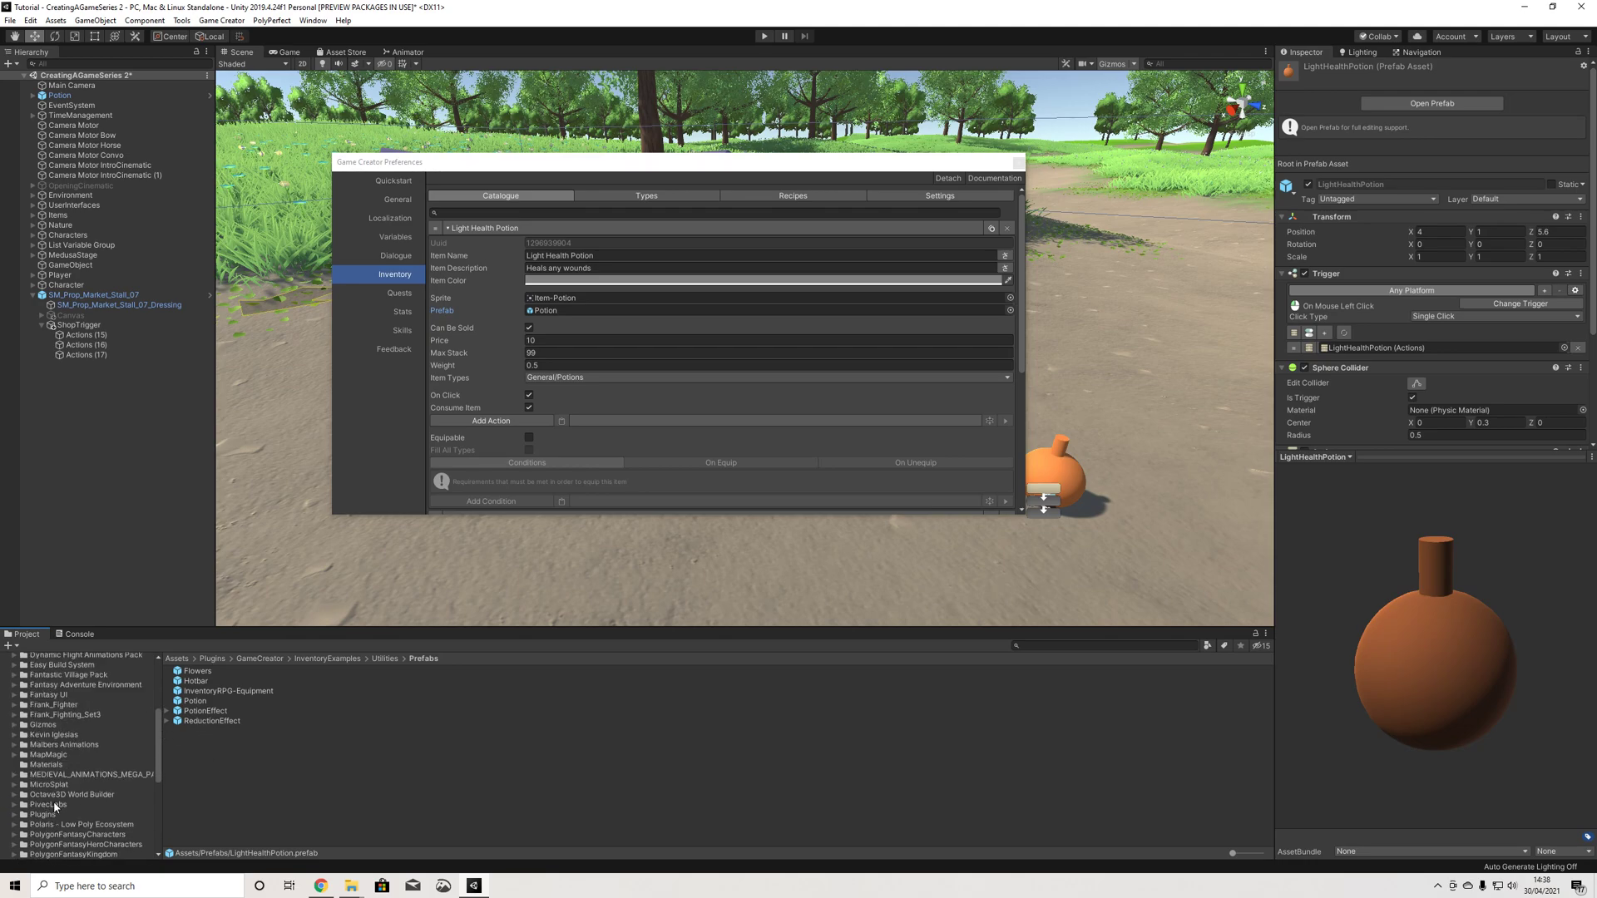
{"action": "scroll", "coordinate": [51, 799], "scroll_direction": "down", "scroll_amount": 3}
{"action": "left_click", "coordinate": [46, 814]}
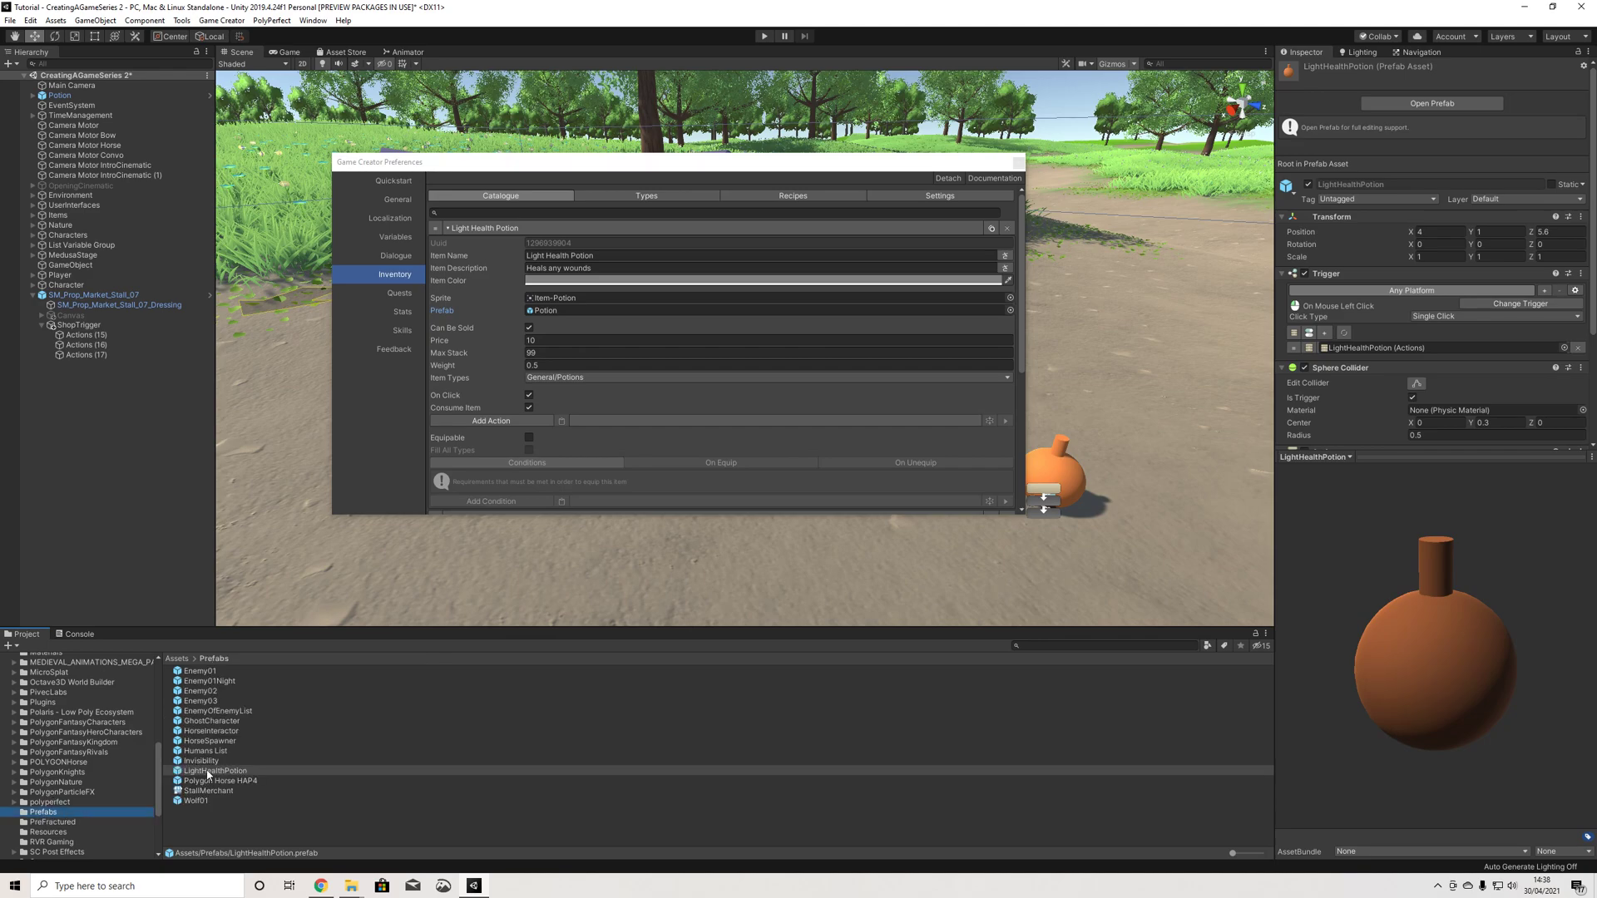
{"action": "left_click_drag", "start_coordinate": [208, 772], "coordinate": [561, 312]}
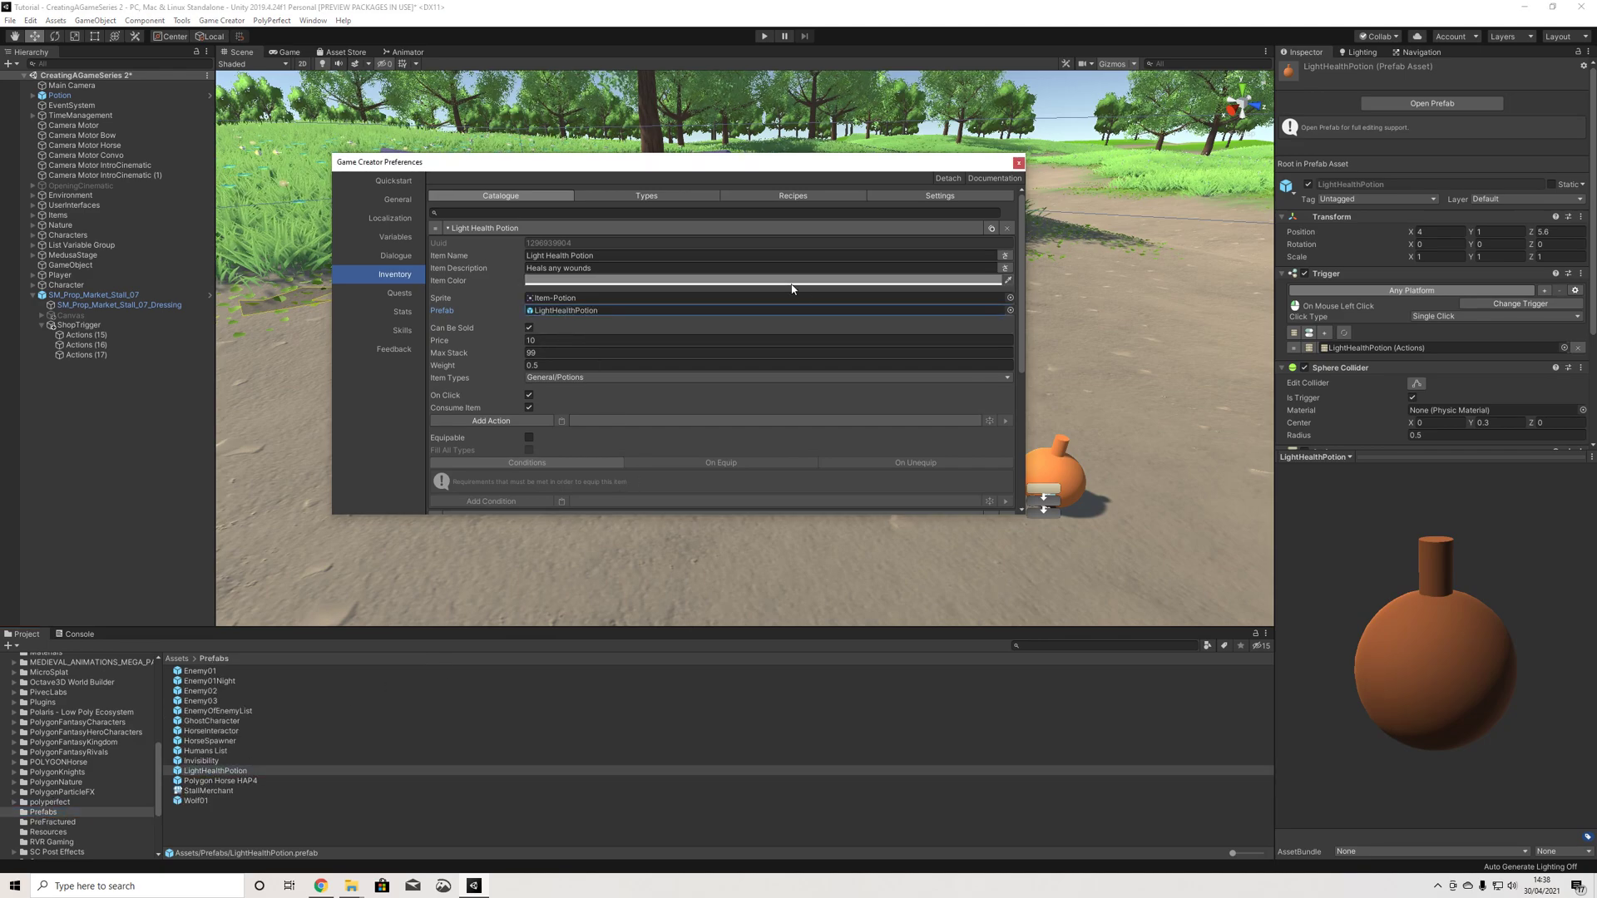
Step: Delete the Potion object from the scene and place the LightHealthPotion prefab in front of the market stall instead
{"action": "left_click", "coordinate": [57, 96]}
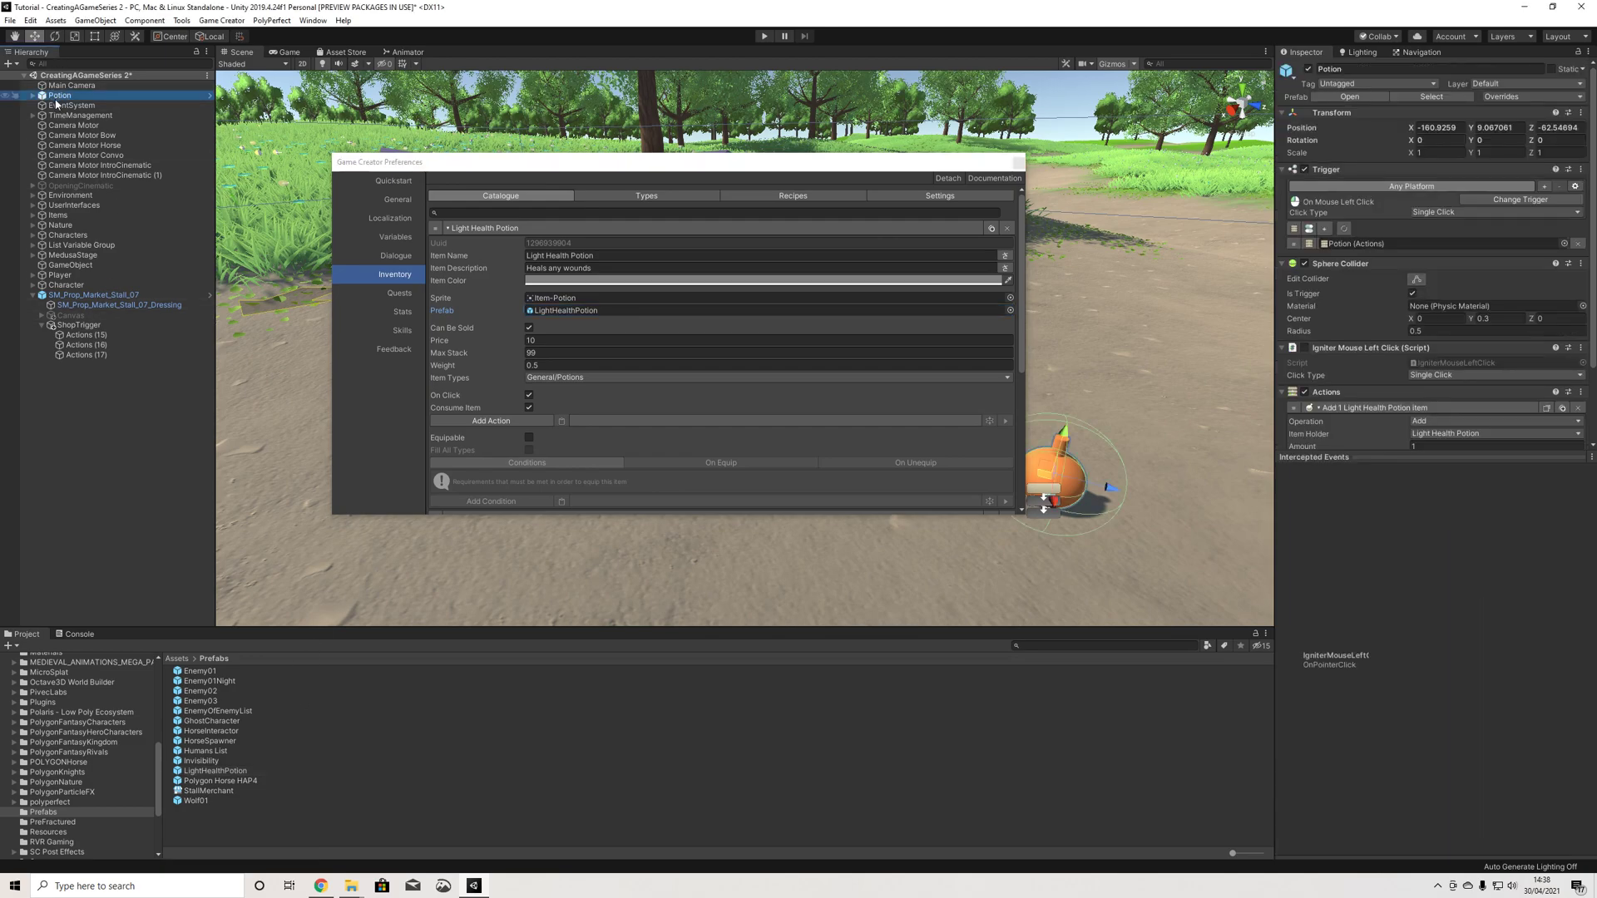
{"action": "key", "text": "Delete"}
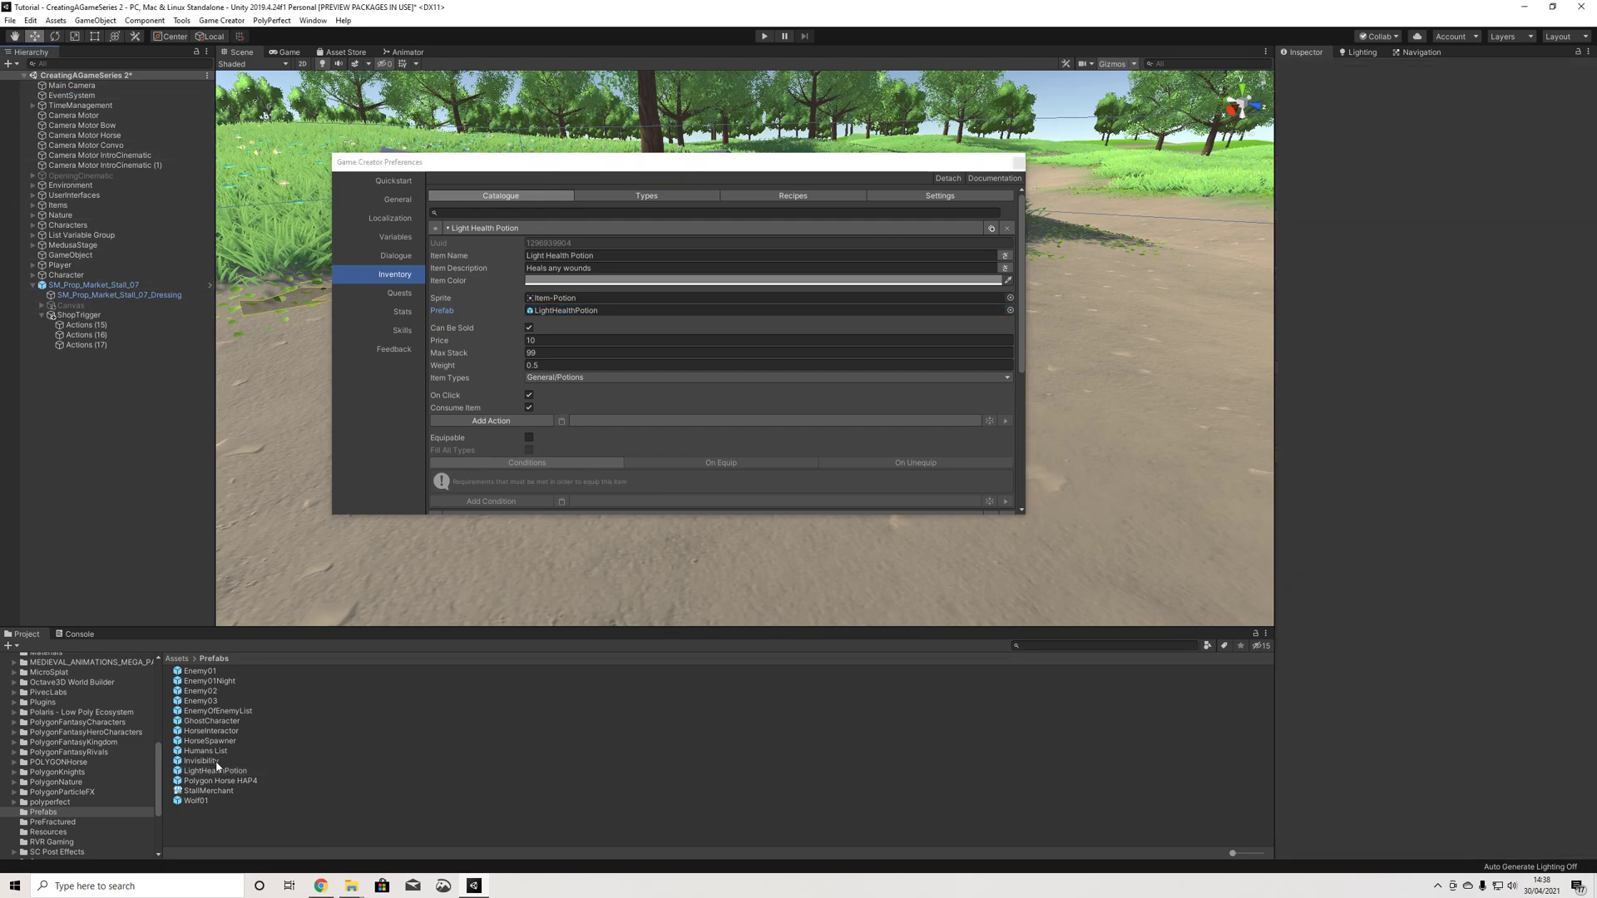
{"action": "left_click", "coordinate": [32, 285]}
{"action": "left_click_drag", "start_coordinate": [206, 775], "coordinate": [512, 573]}
{"action": "scroll", "coordinate": [679, 546], "scroll_direction": "down", "scroll_amount": 3}
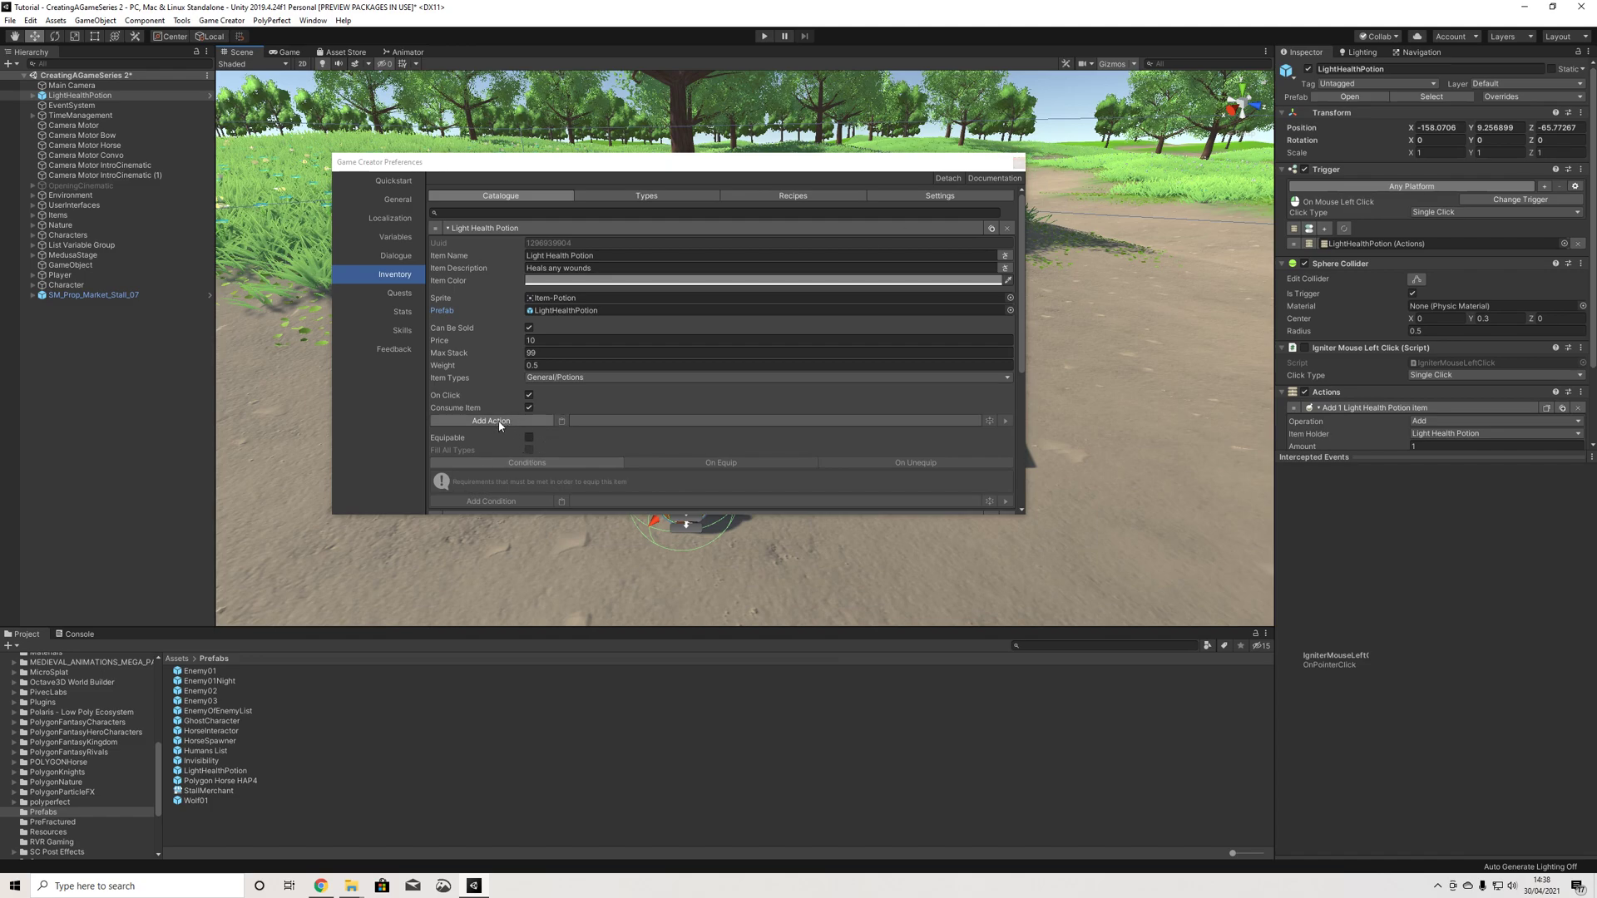
Step: Close the Game Creator preferences and select the LightHealthPotion object with the Move tool in global handle orientation
{"action": "left_click", "coordinate": [1019, 162]}
{"action": "key", "text": "q"}
{"action": "scroll", "coordinate": [737, 449], "scroll_direction": "up", "scroll_amount": 3}
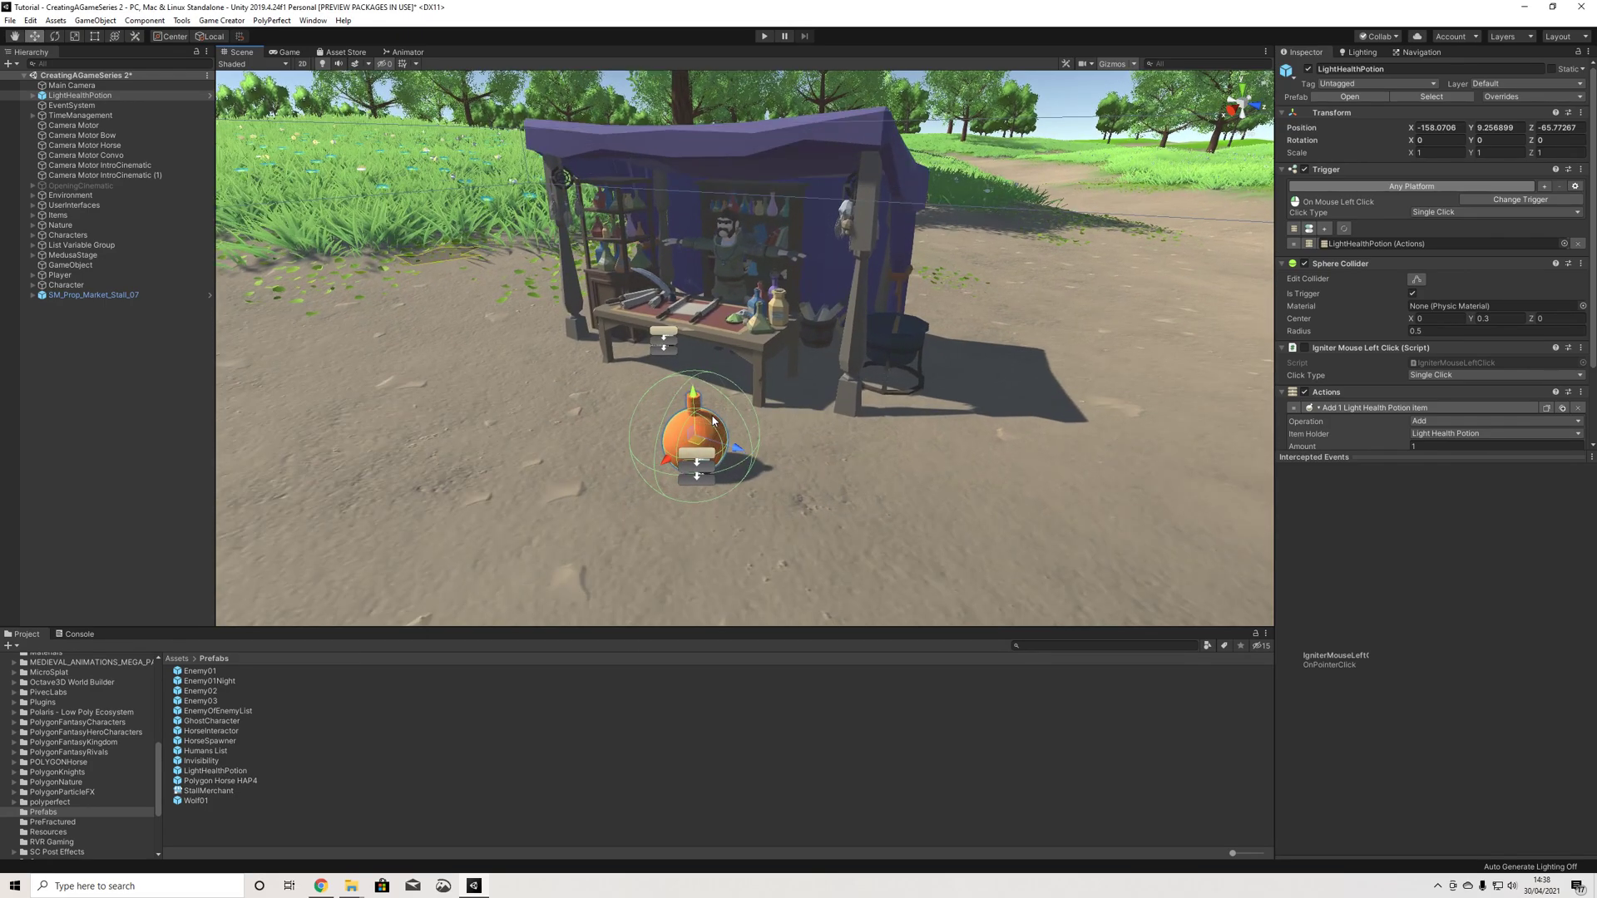
{"action": "key", "text": "w"}
{"action": "left_click", "coordinate": [81, 110]}
{"action": "left_click", "coordinate": [80, 95]}
{"action": "key", "text": "x"}
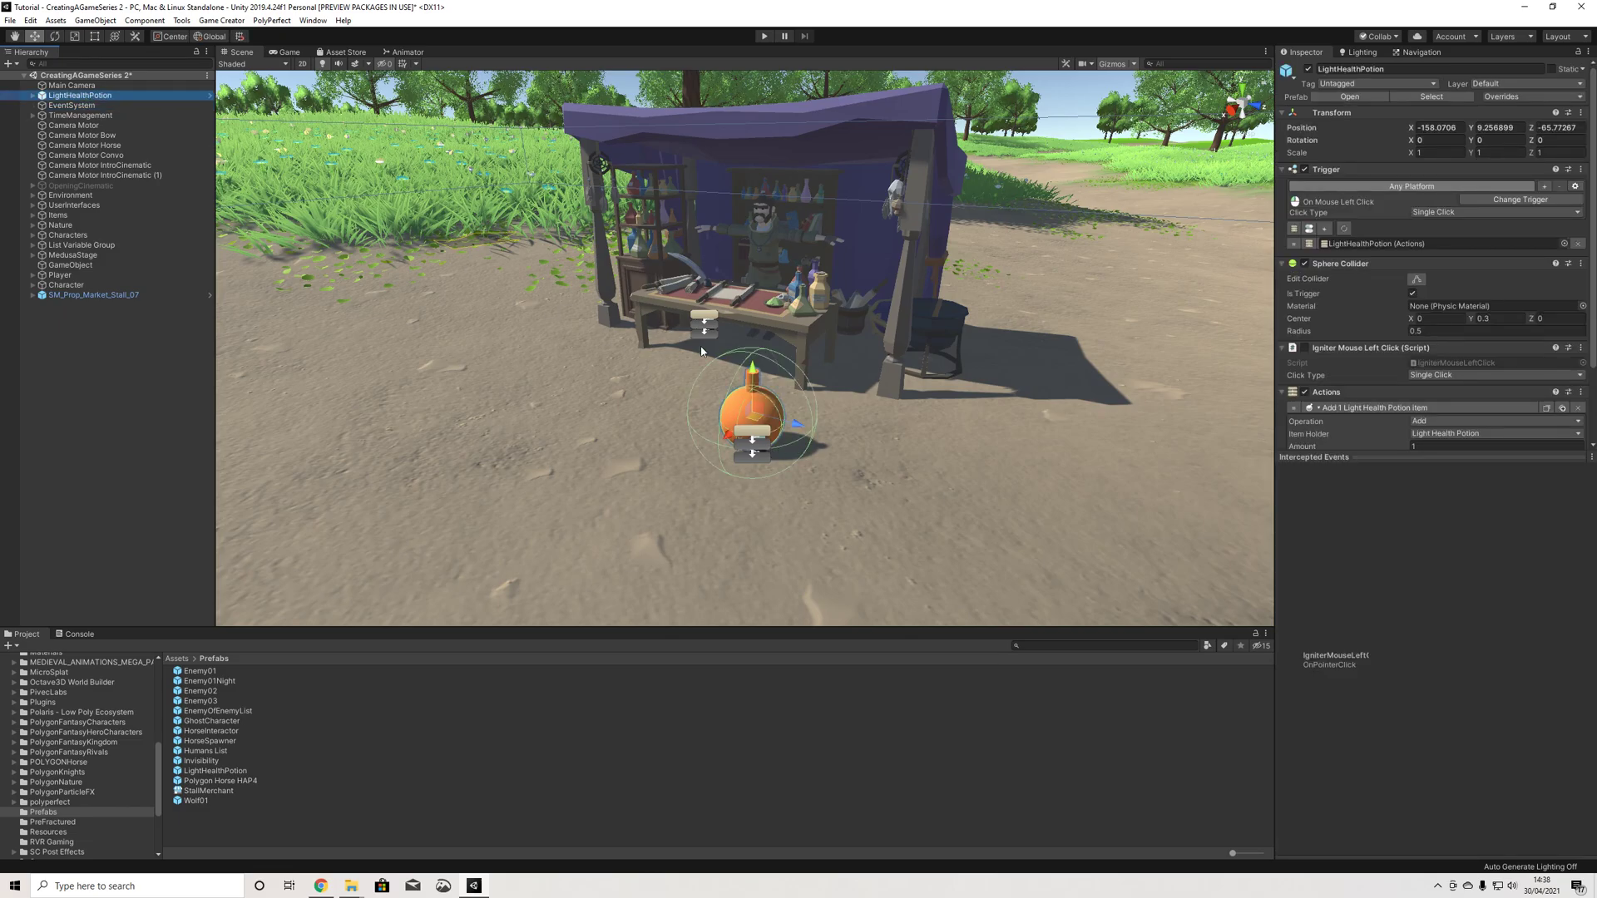
Step: Move the LightHealthPotion onto the merchant's table, at about X -159.73, Y 9.90, Z -66.58
{"action": "left_click_drag", "start_coordinate": [765, 405], "coordinate": [855, 417], "text": "alt"}
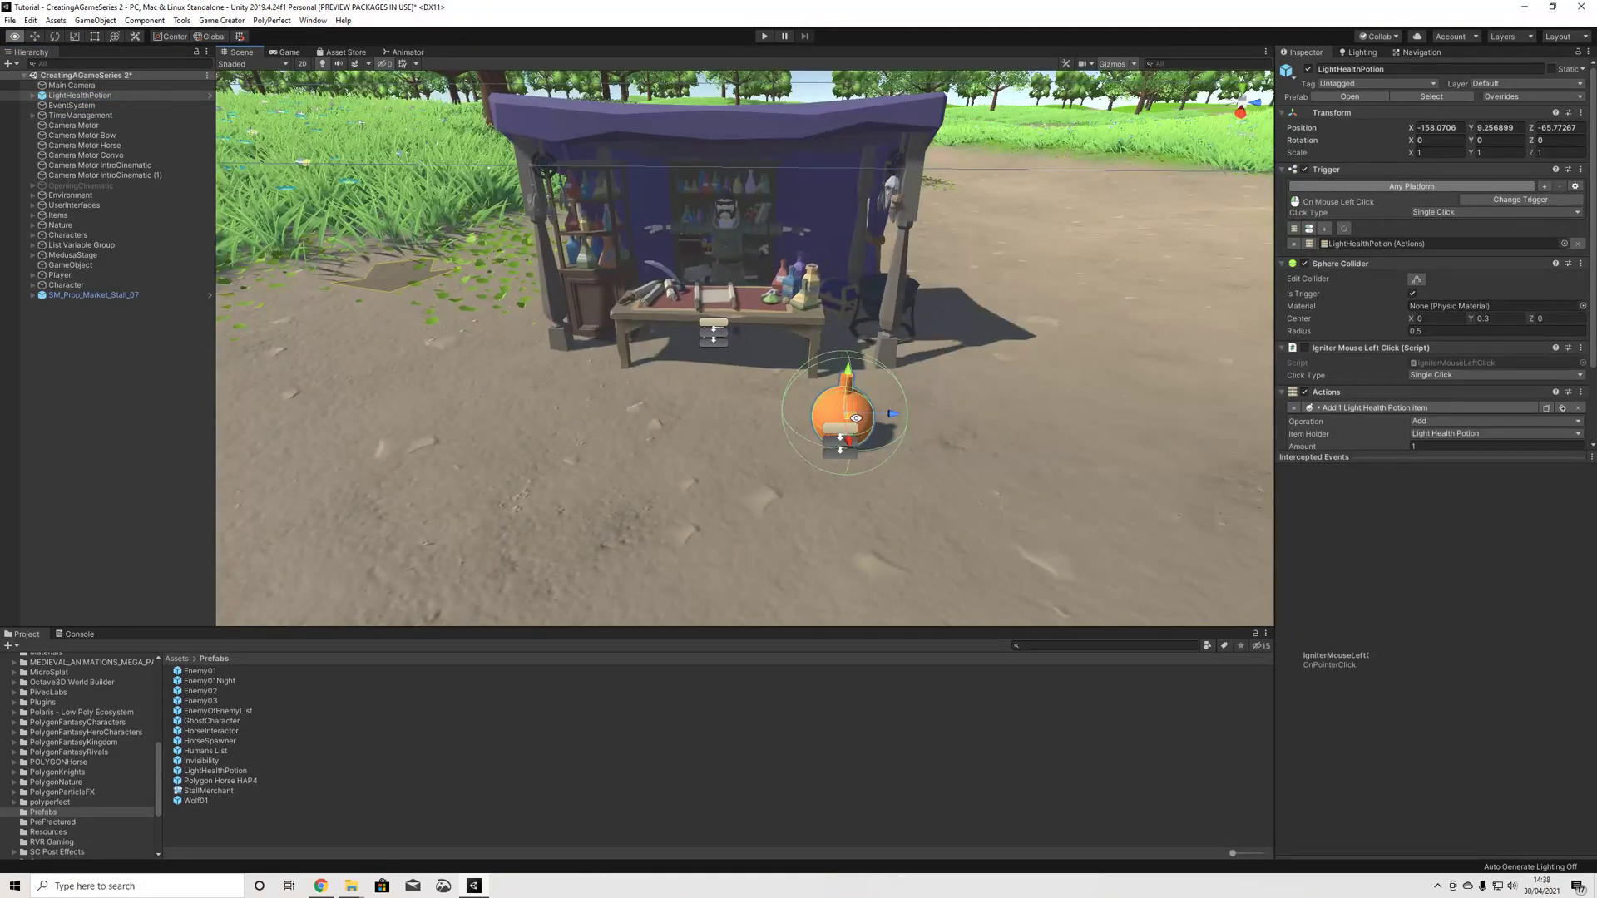
{"action": "middle_click_drag", "start_coordinate": [855, 418], "coordinate": [674, 429]}
{"action": "left_click_drag", "start_coordinate": [674, 429], "coordinate": [823, 426], "text": "alt"}
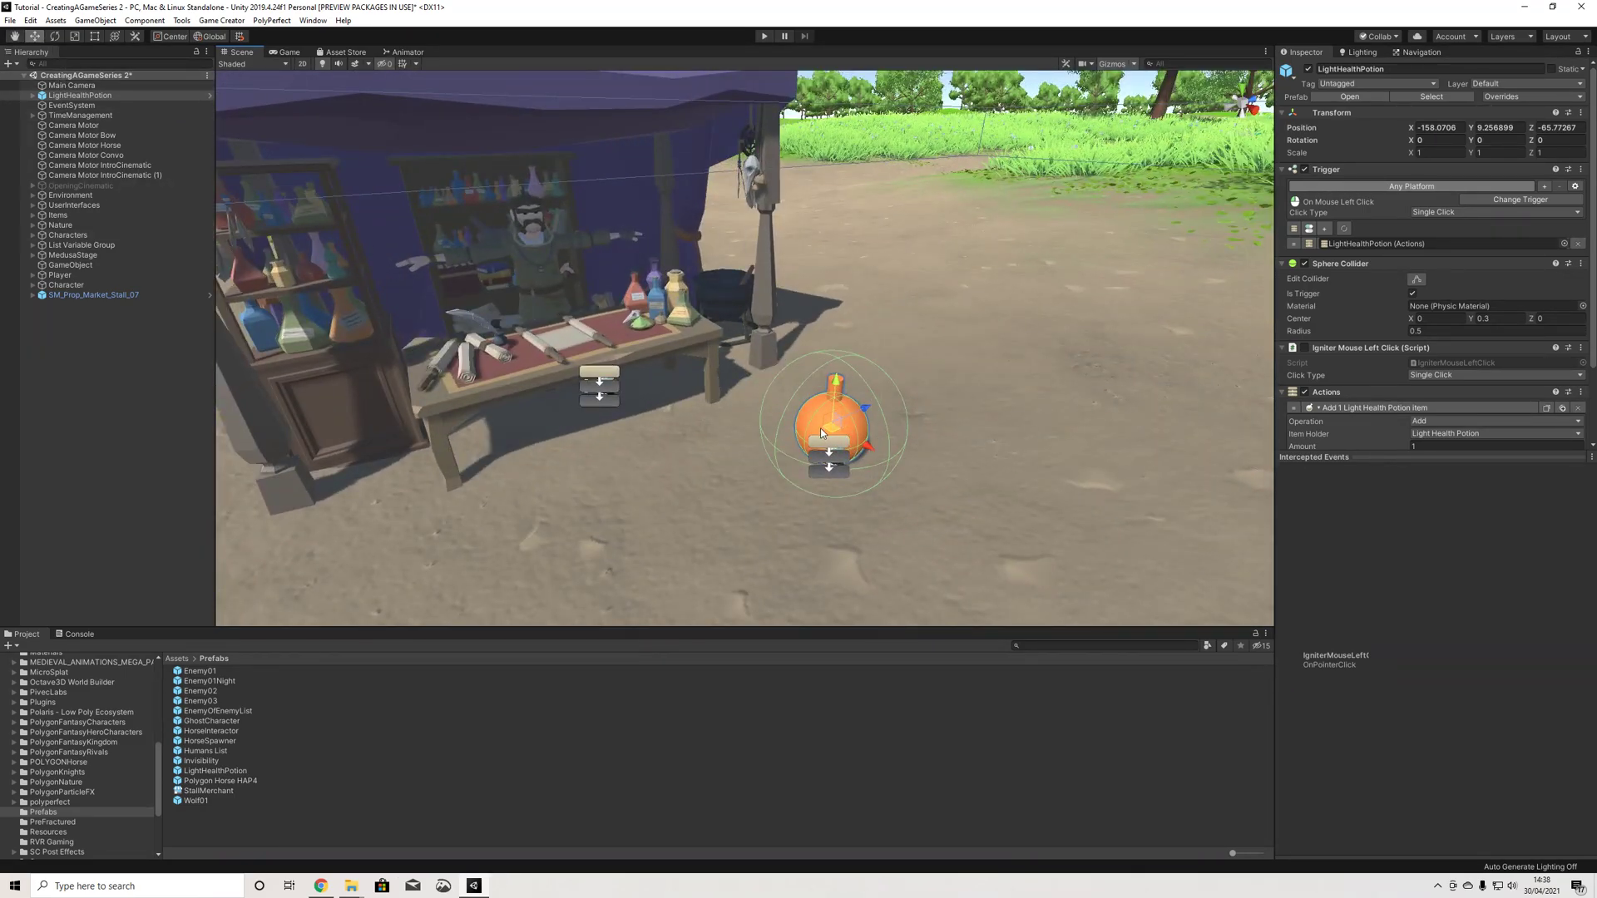
{"action": "left_click_drag", "start_coordinate": [843, 391], "coordinate": [853, 304]}
{"action": "key", "text": "f"}
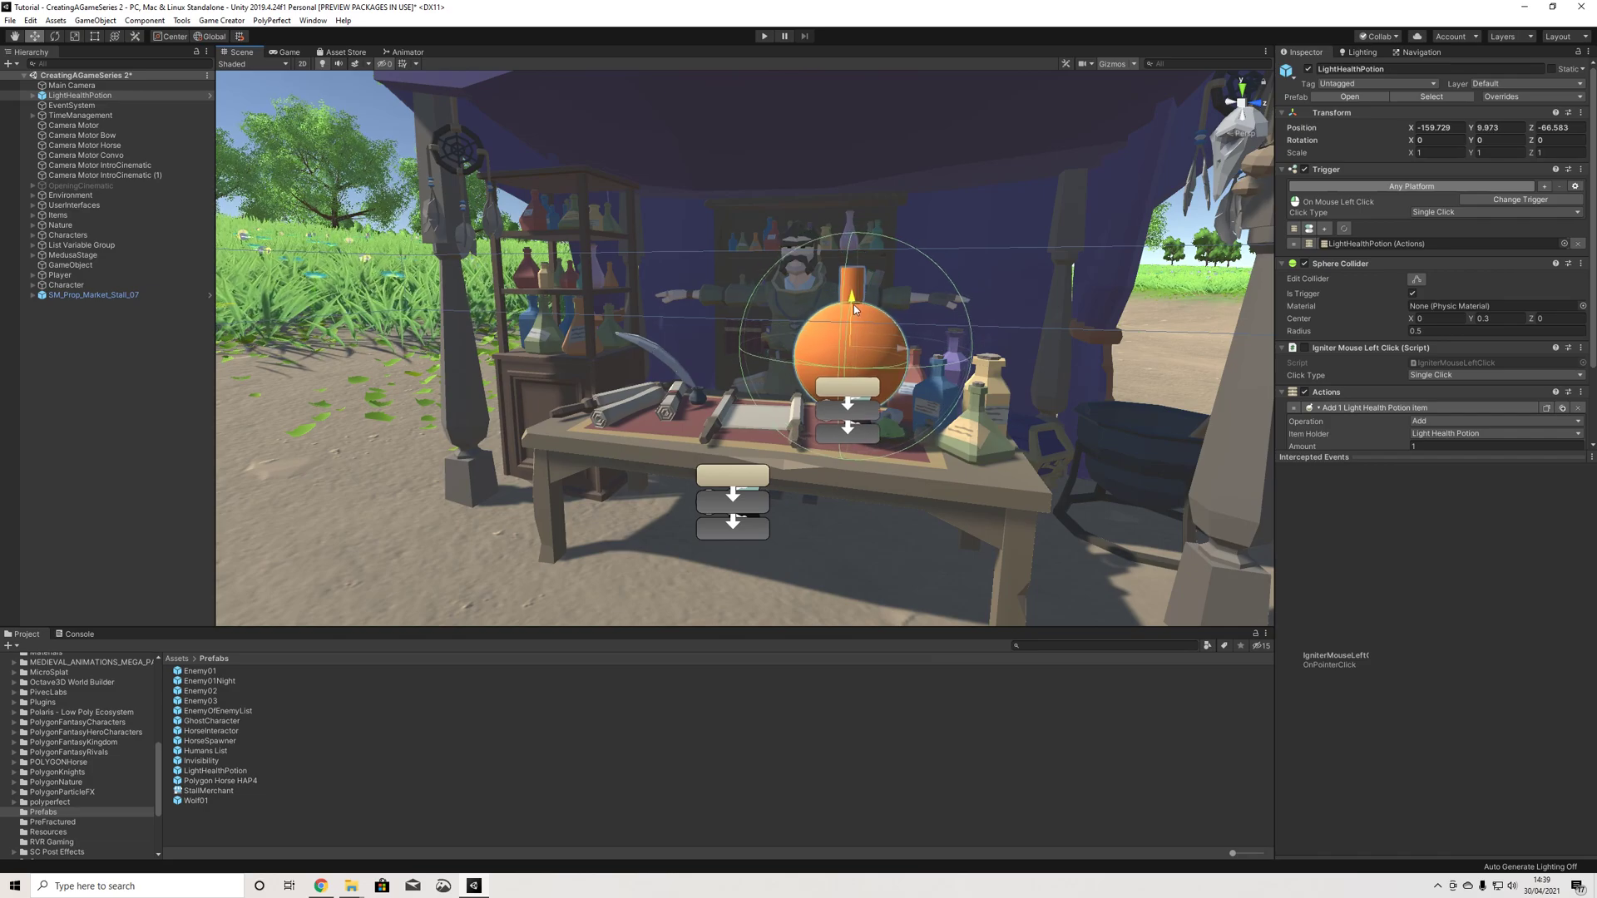
{"action": "middle_click_drag", "start_coordinate": [853, 304], "coordinate": [819, 462]}
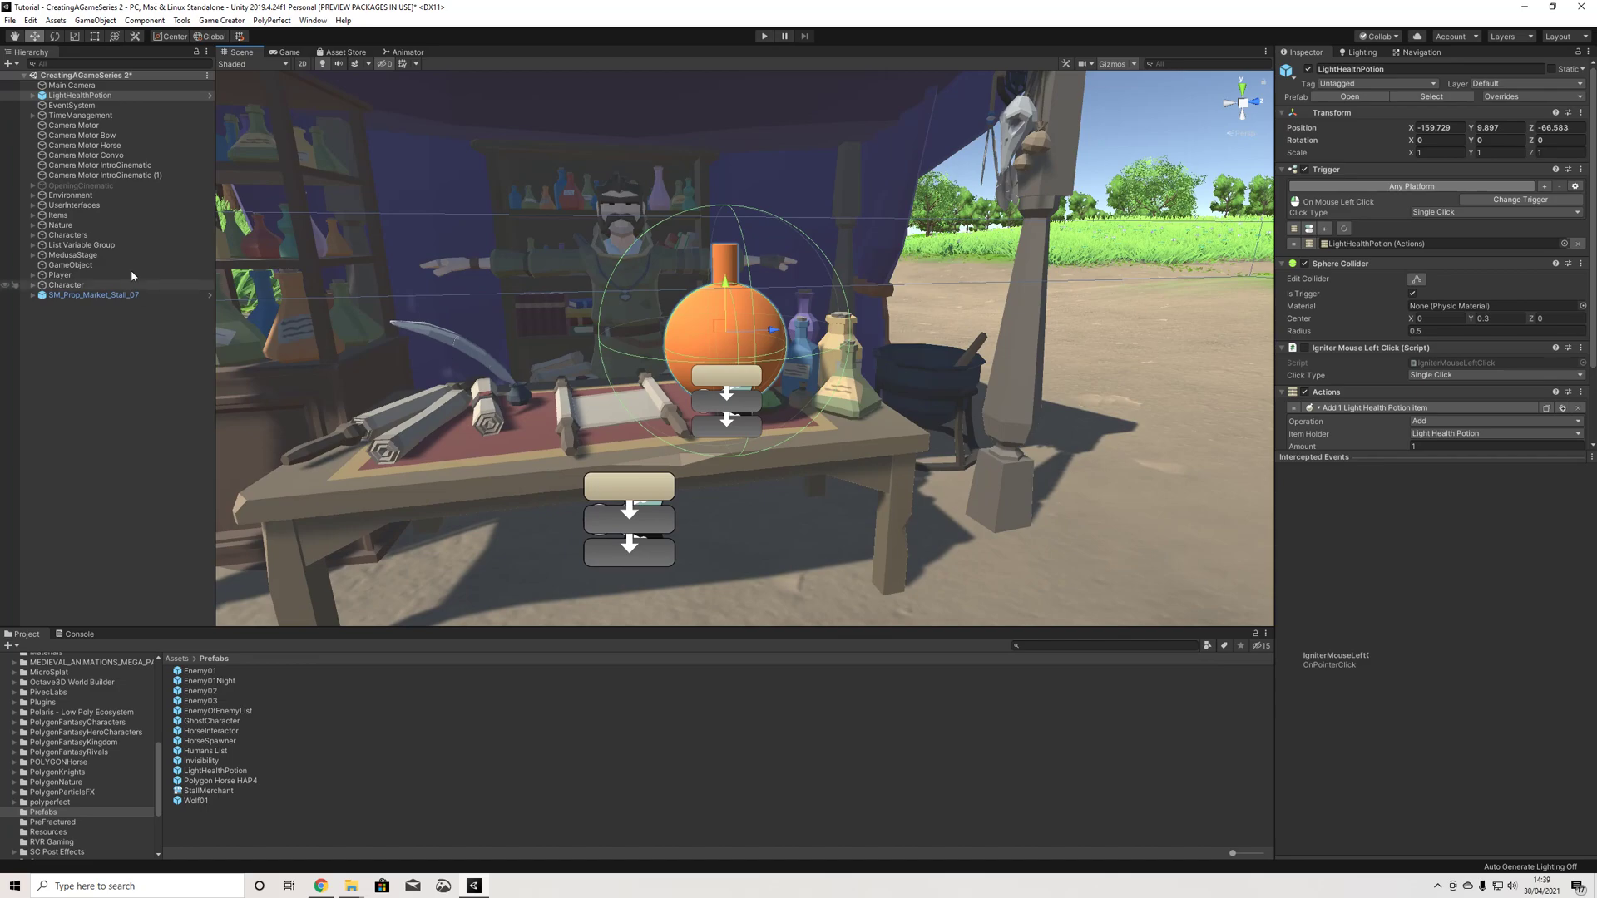
Step: Examine the LightHealthPotion's child objects and its Trigger, Sphere Collider, Actions and Rigidbody components
{"action": "left_click", "coordinate": [32, 96]}
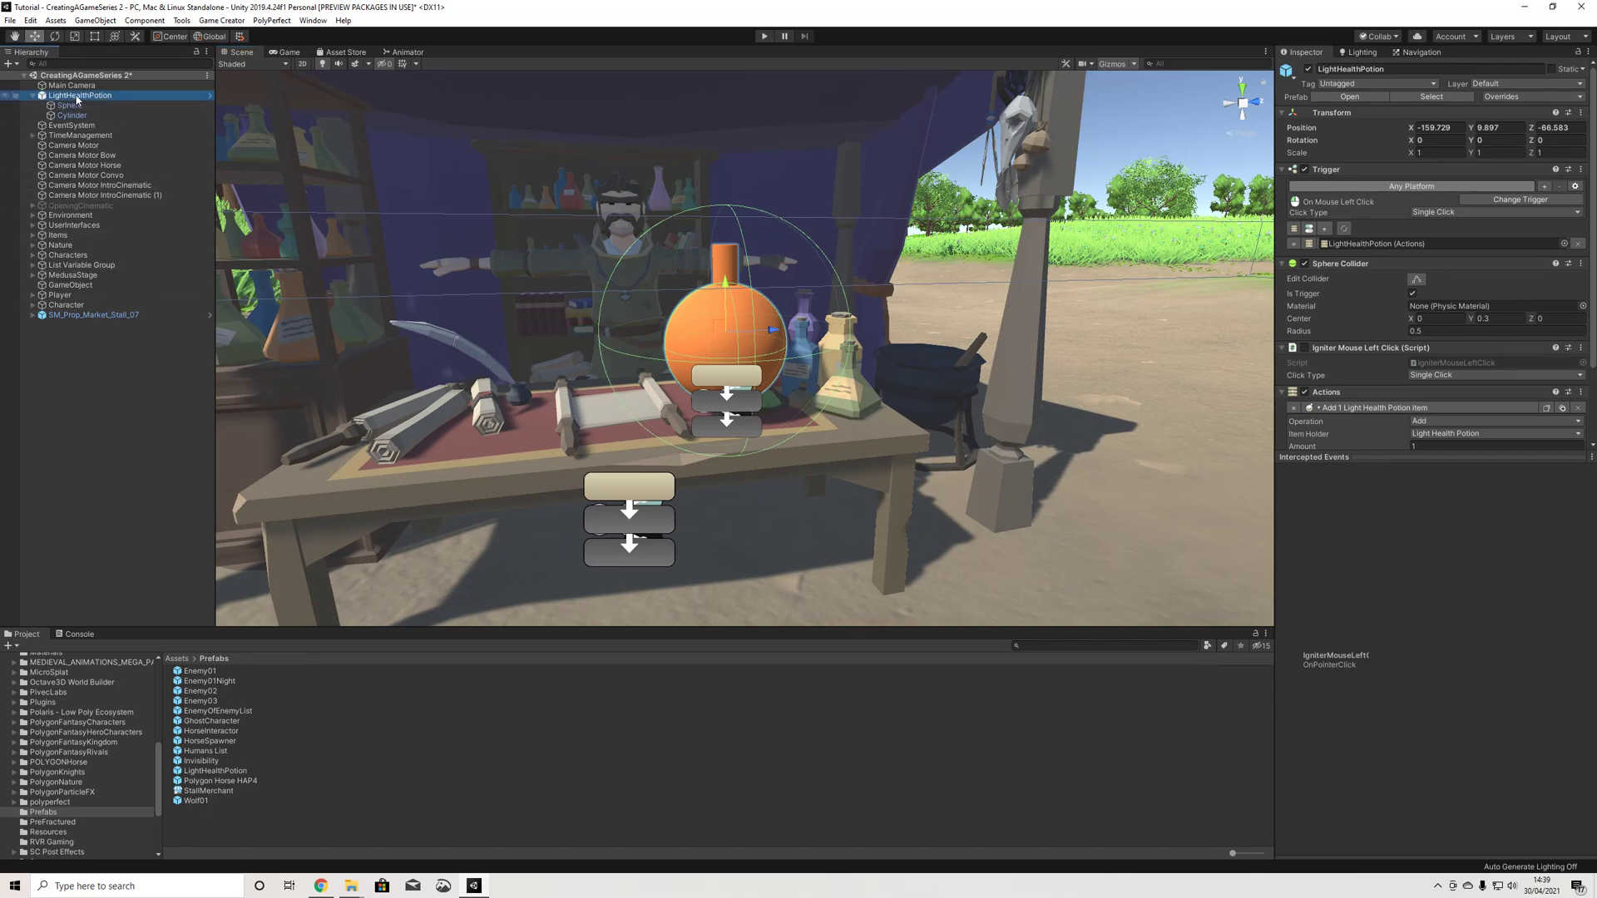
{"action": "scroll", "coordinate": [1435, 346], "scroll_direction": "down", "scroll_amount": 2}
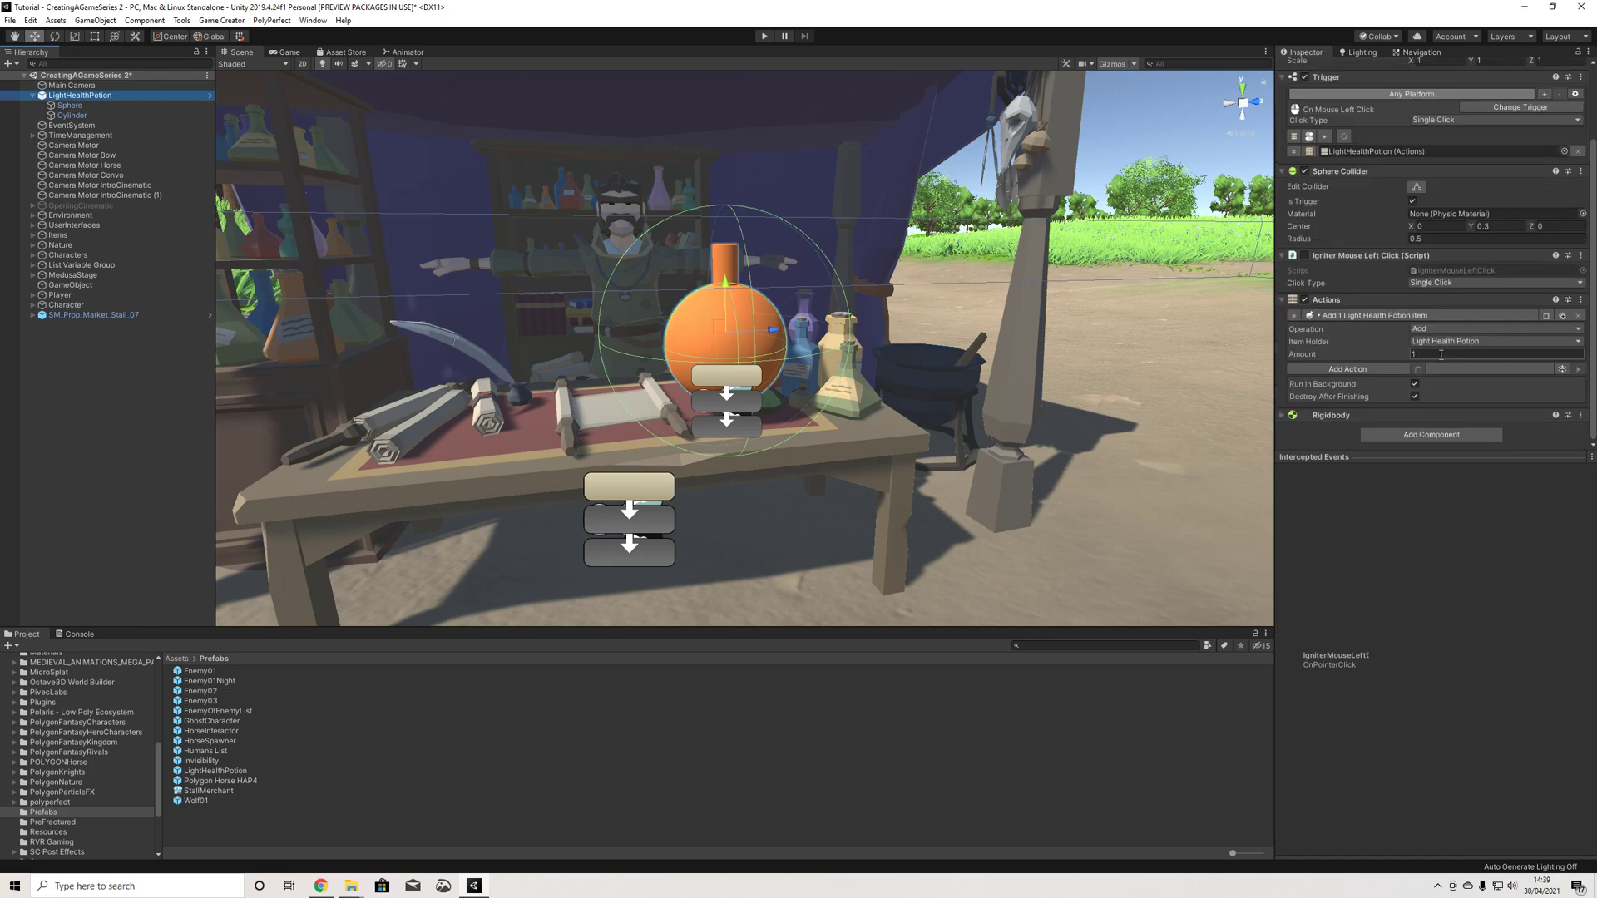
{"action": "scroll", "coordinate": [1398, 324], "scroll_direction": "up", "scroll_amount": 2}
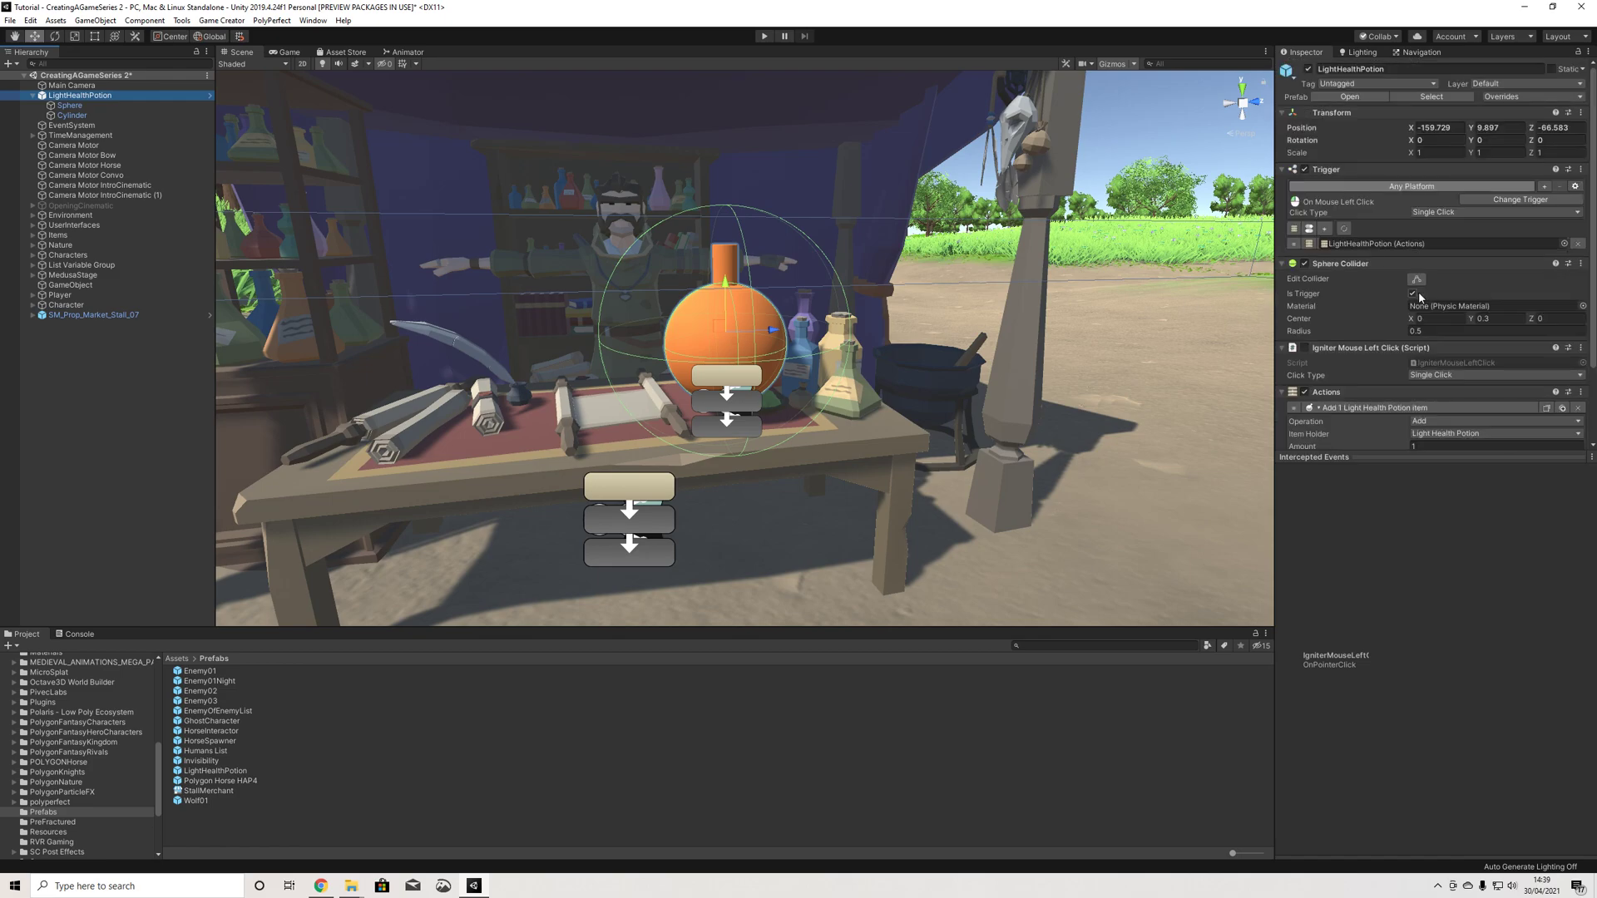
{"action": "left_click", "coordinate": [1327, 458]}
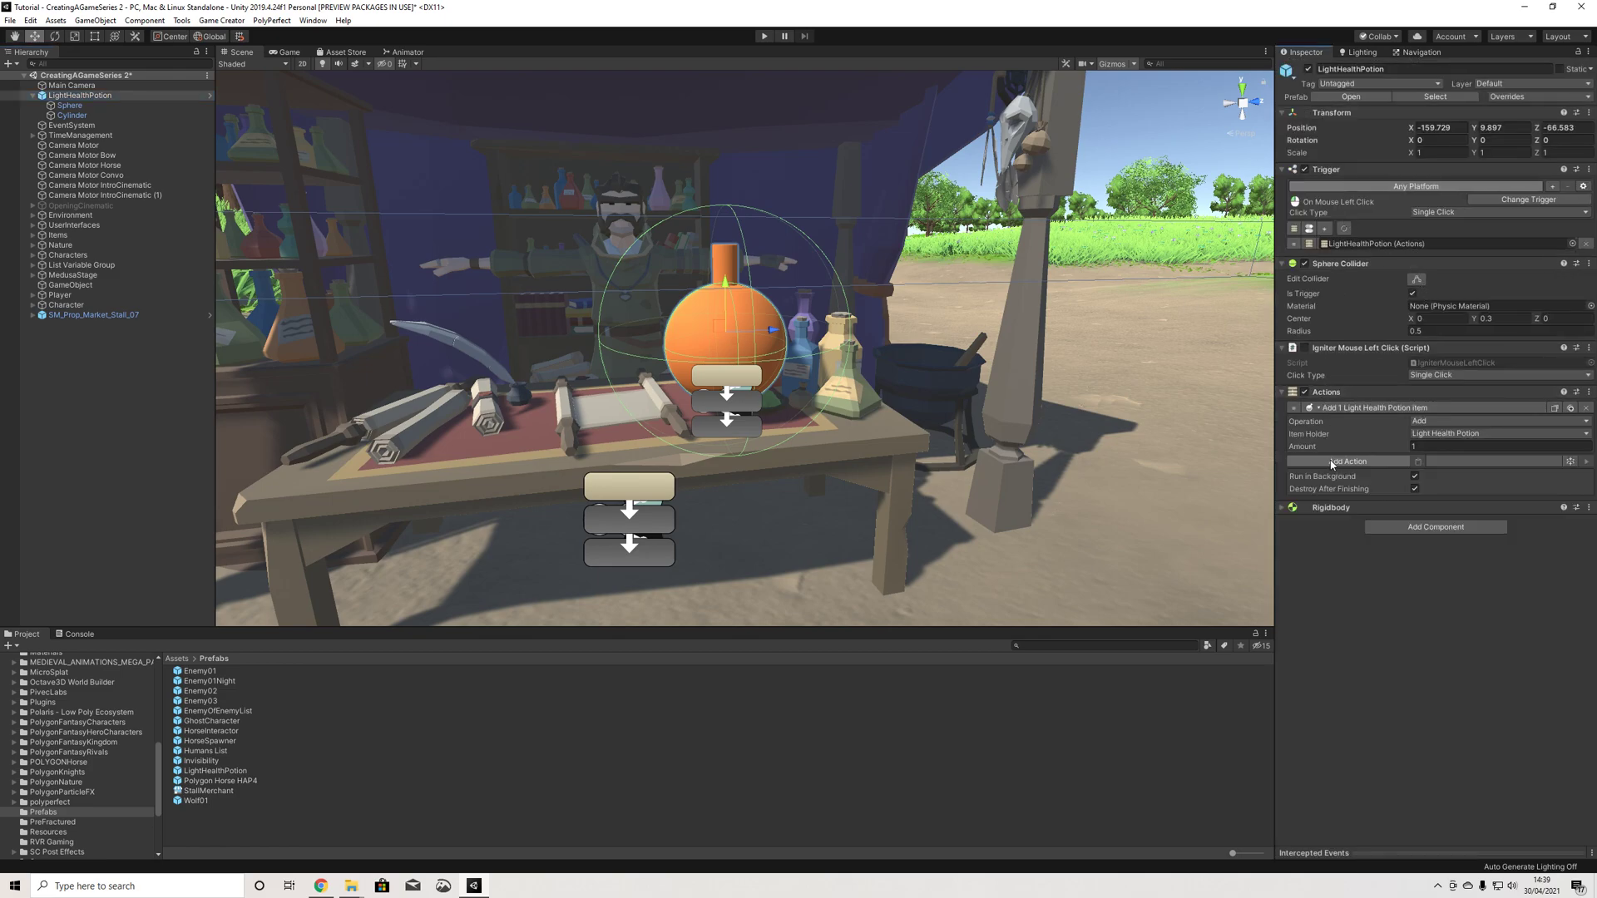
{"action": "left_click", "coordinate": [1334, 508]}
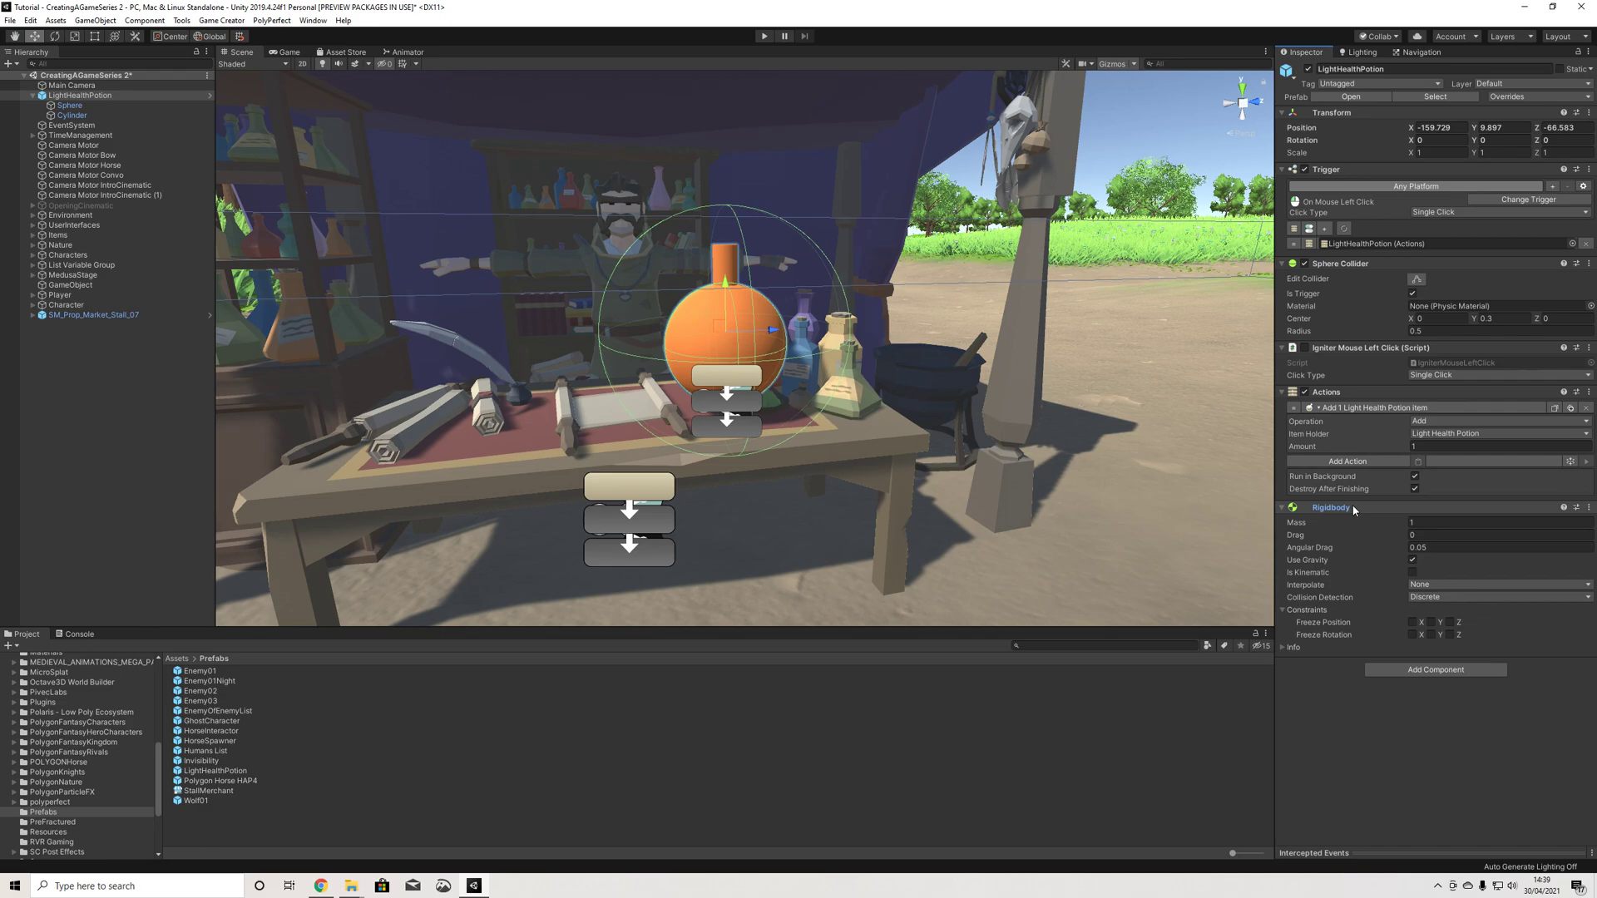
{"action": "left_click", "coordinate": [1353, 508]}
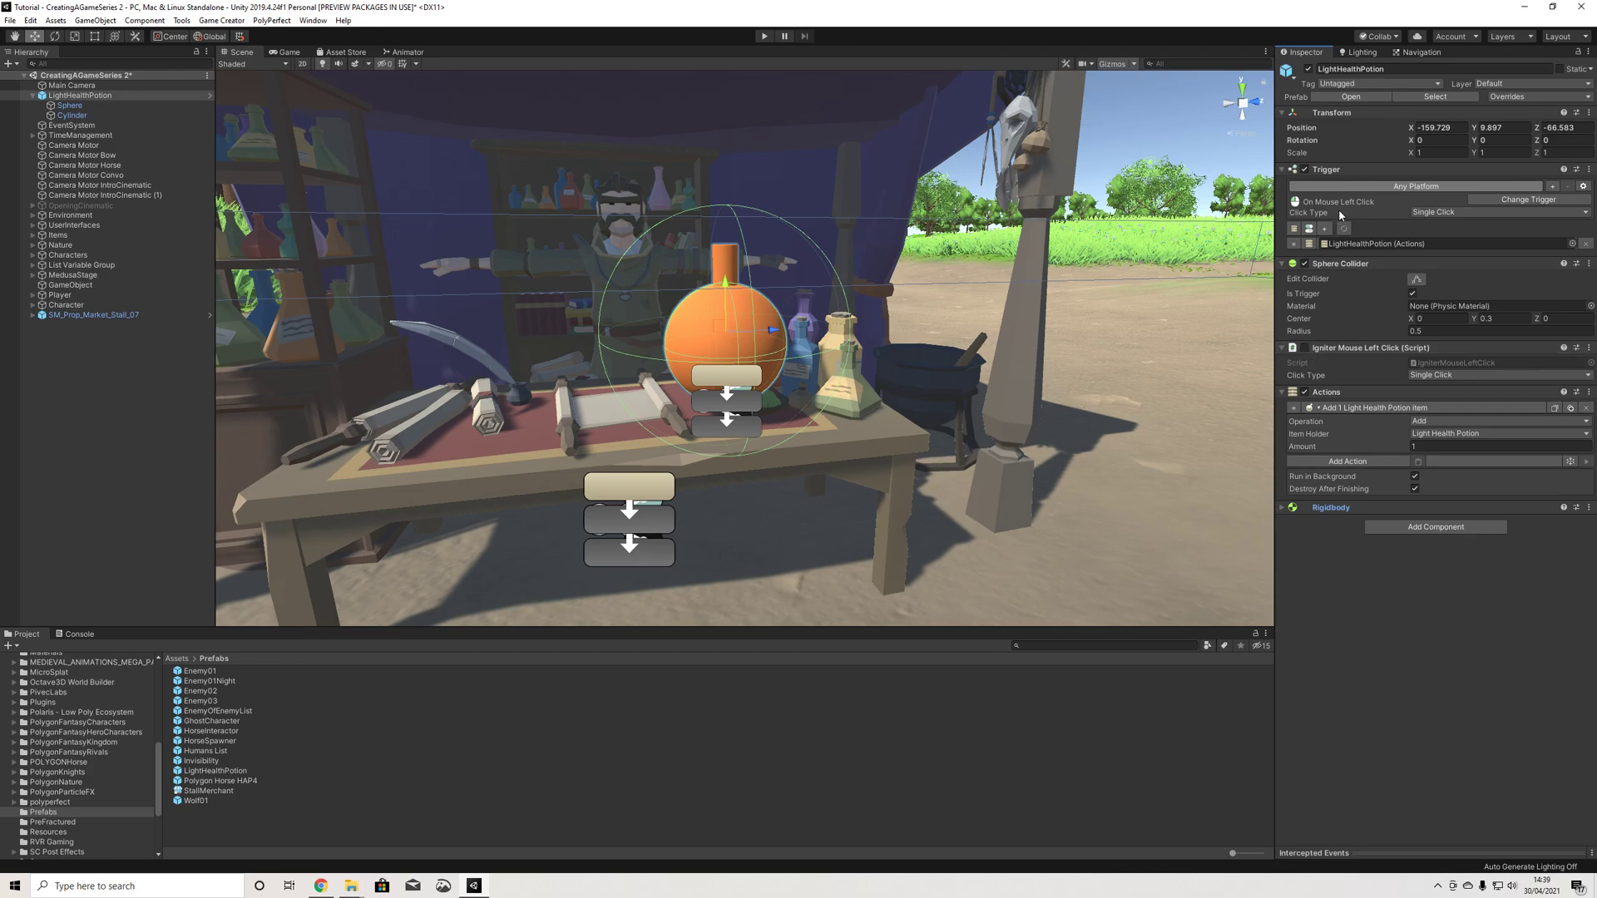
{"action": "left_click", "coordinate": [1334, 349]}
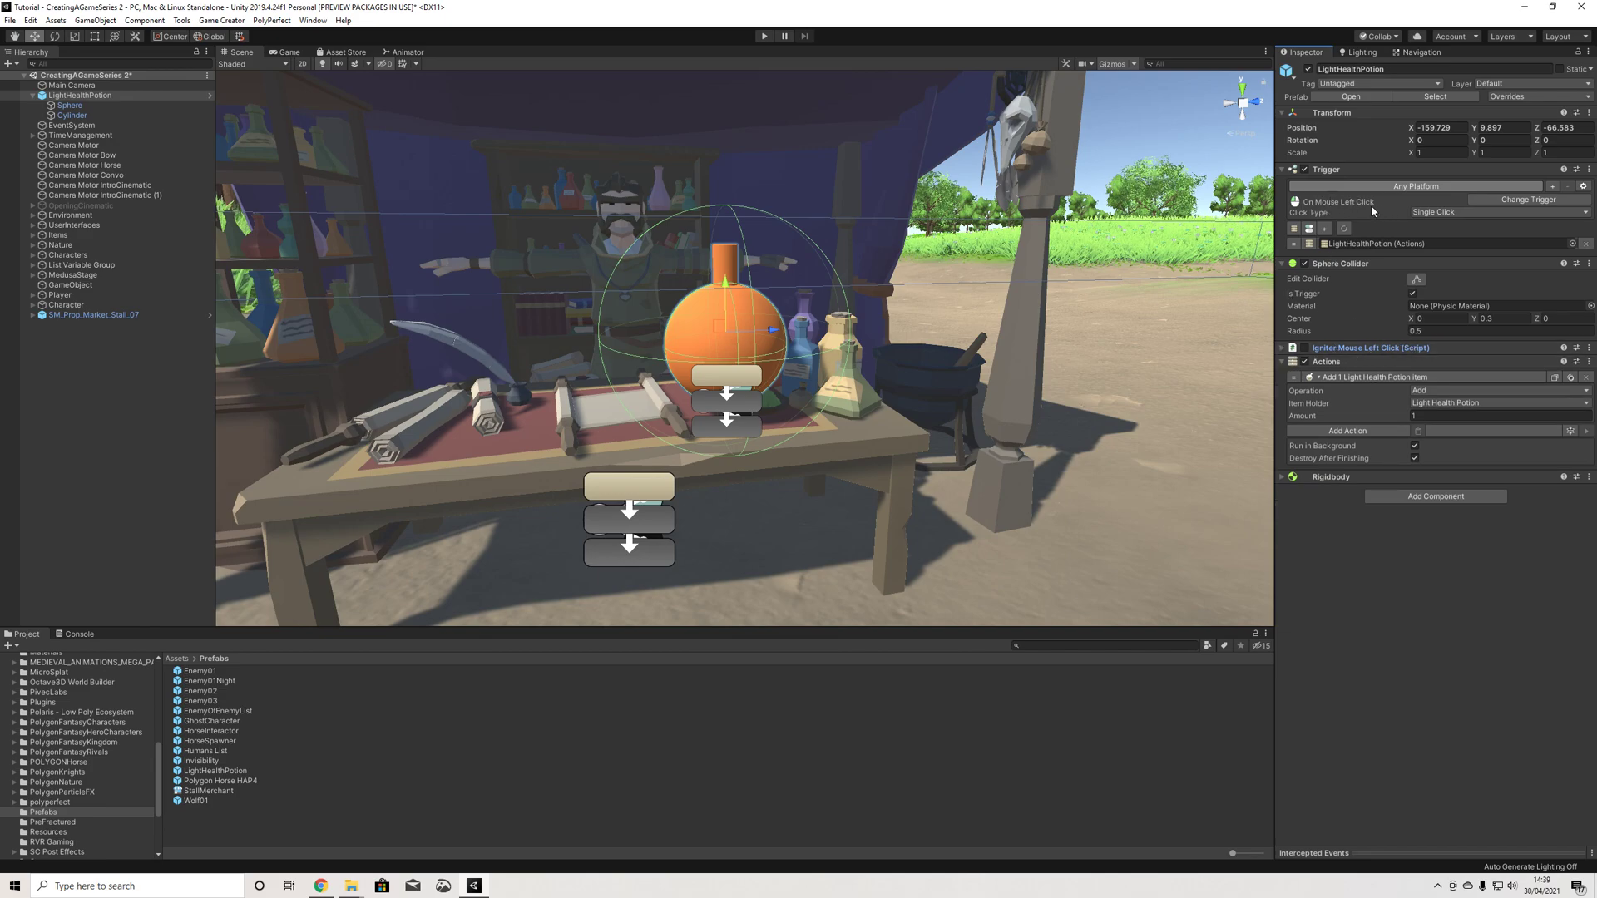
Step: Change the LightHealthPotion's trigger to On Player Enter
{"action": "left_click", "coordinate": [1535, 206]}
{"action": "type", "text": "play"}
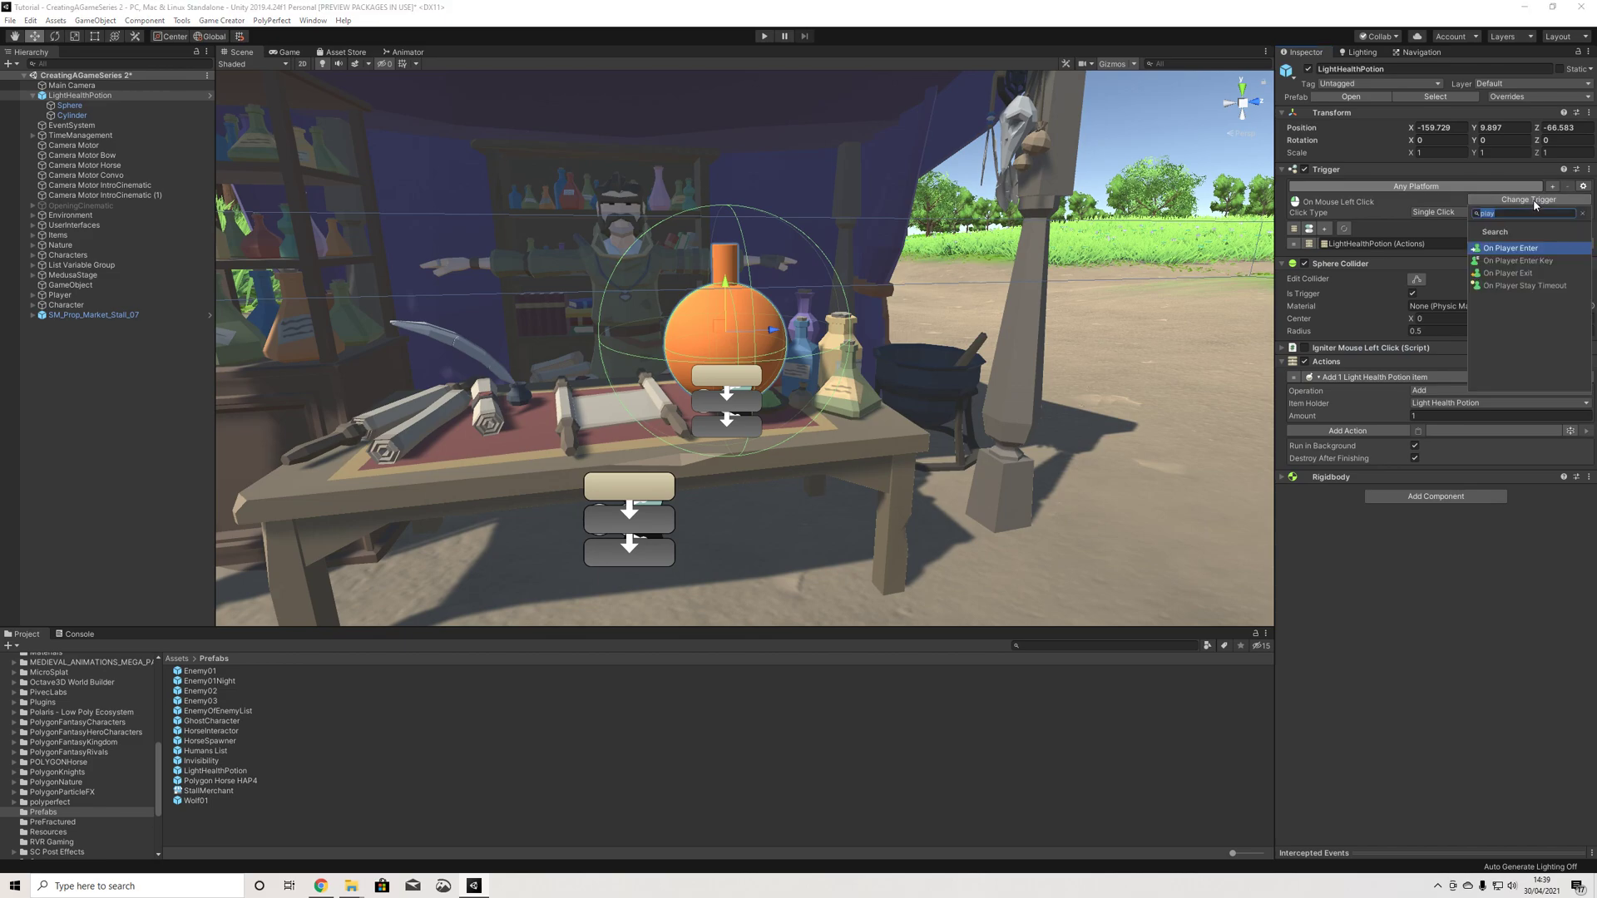
{"action": "left_click", "coordinate": [1510, 248]}
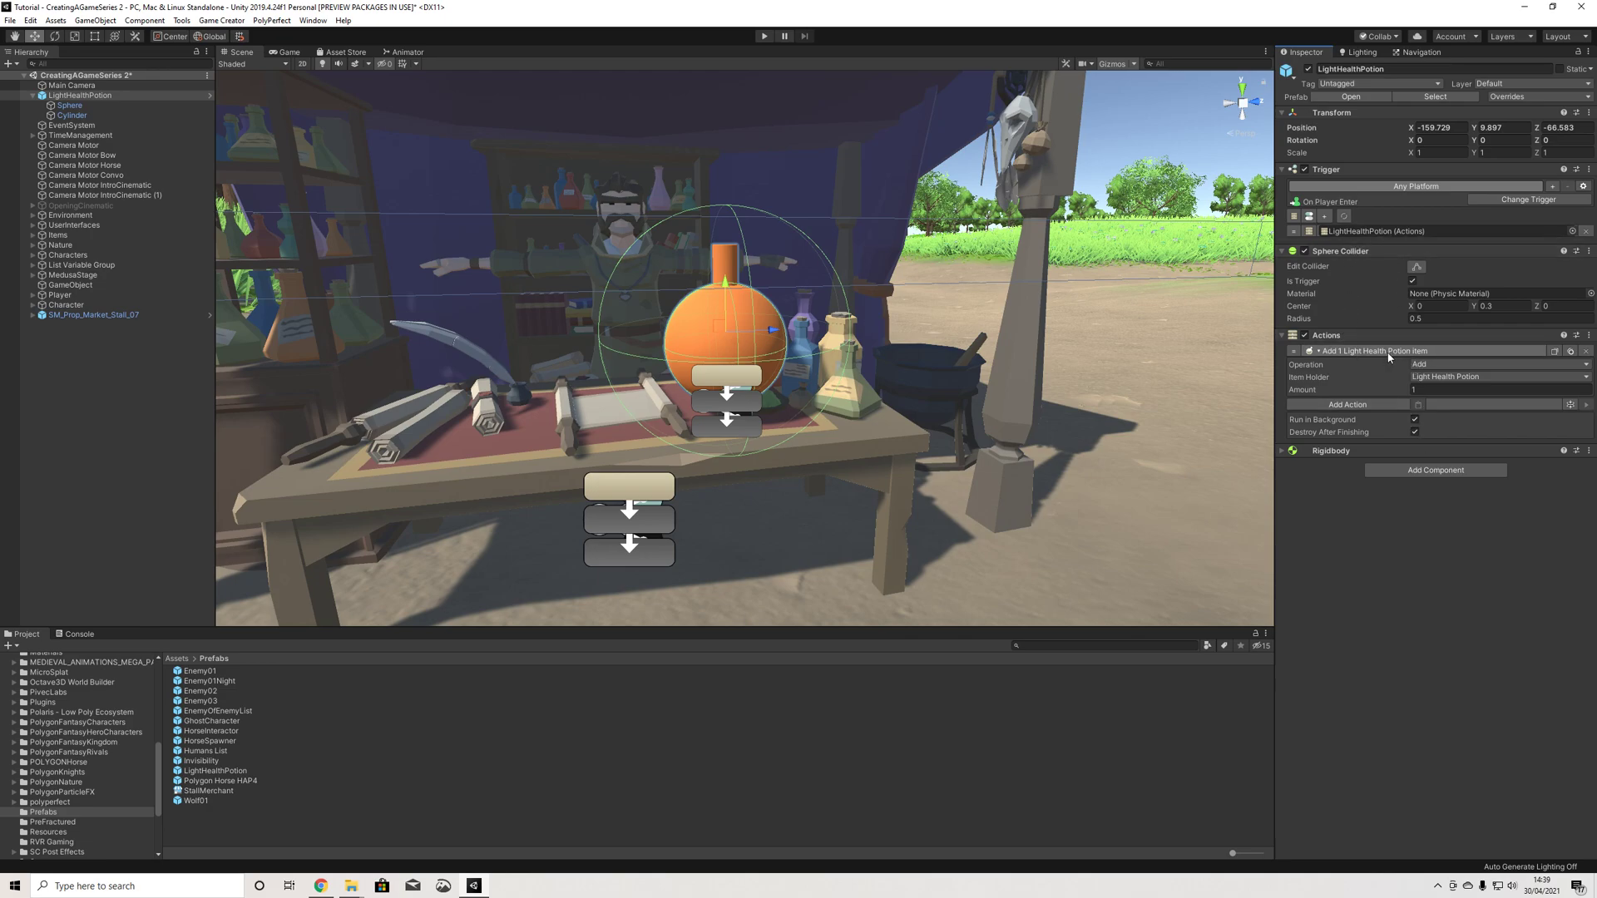
{"action": "left_click", "coordinate": [1414, 420]}
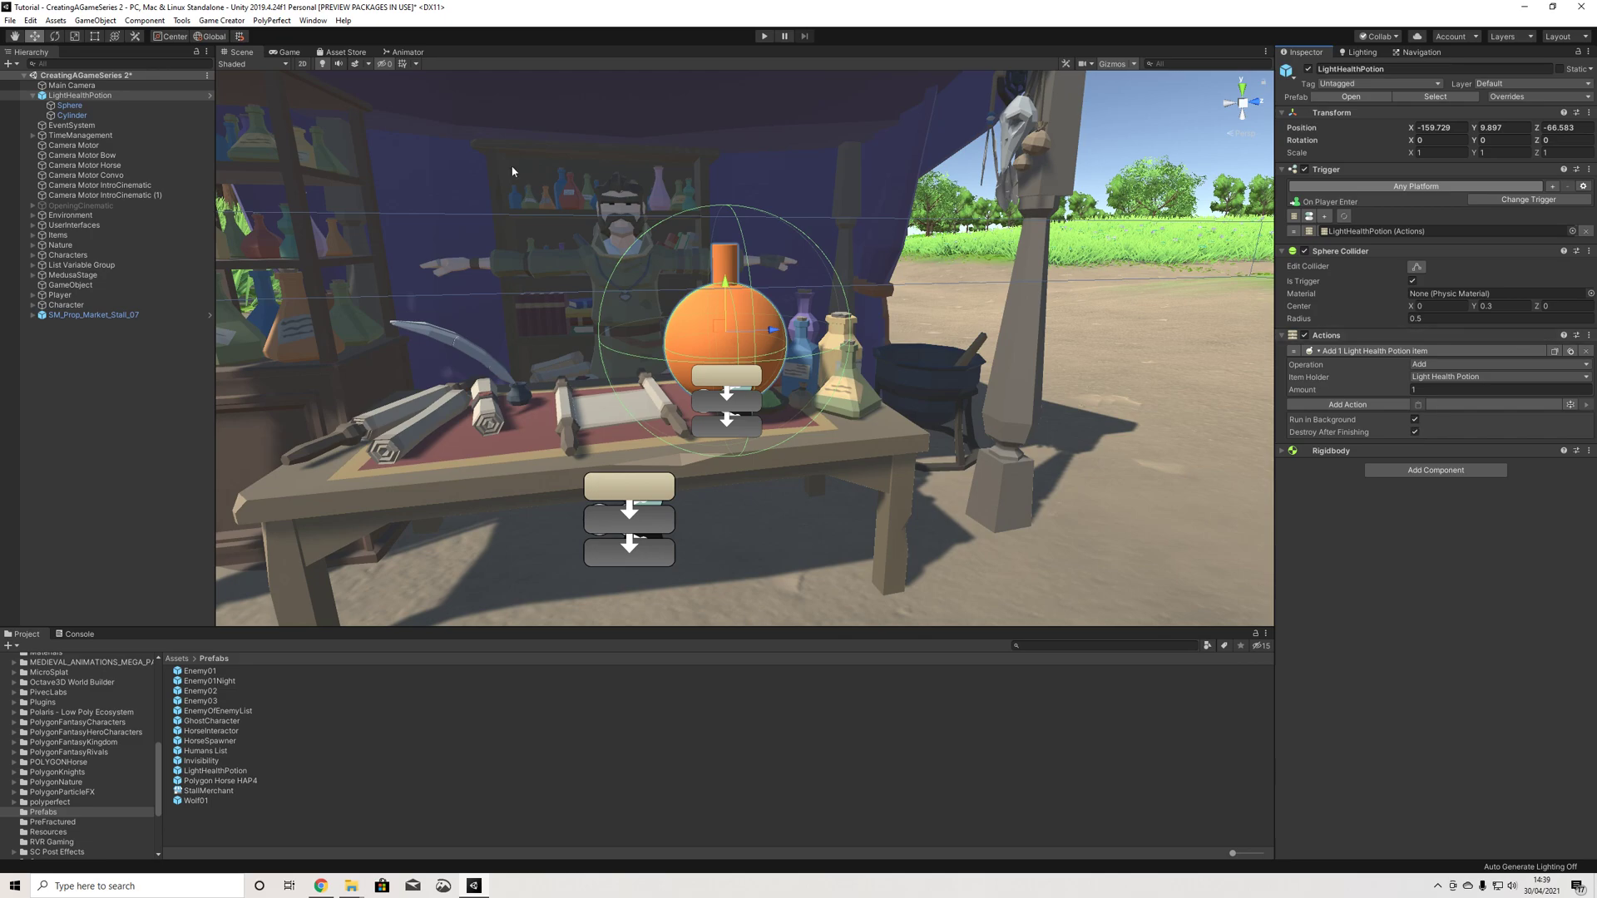
Step: Open the PolygonFantasyKingdom/Prefabs folder, search it for "pot" and clear the search again
{"action": "left_click", "coordinate": [70, 104]}
{"action": "left_click", "coordinate": [68, 116]}
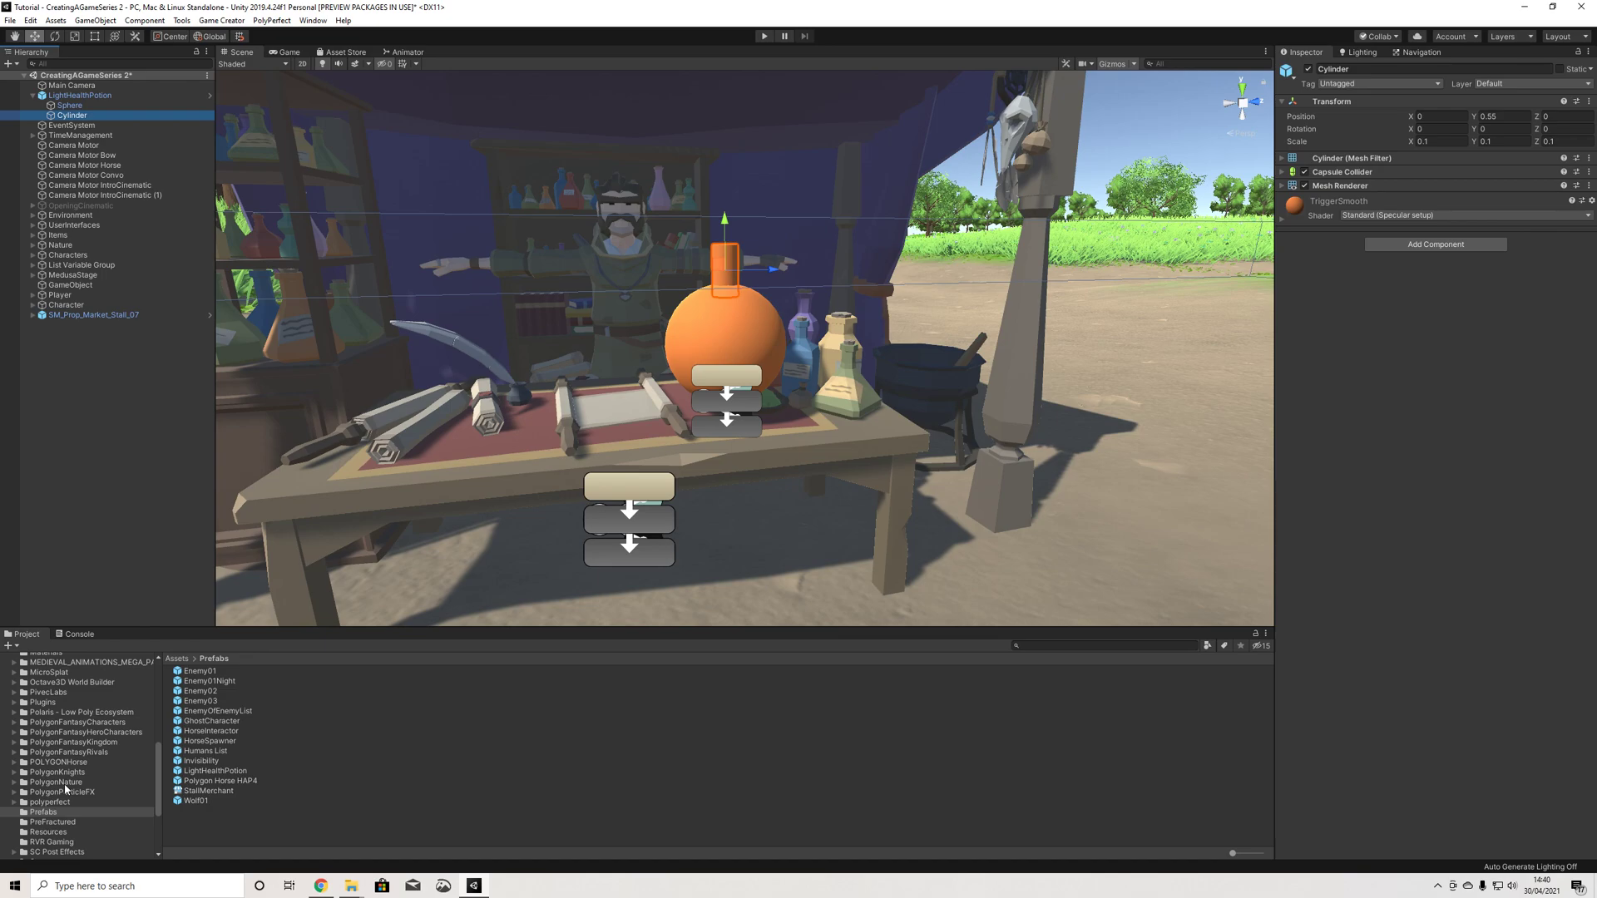
{"action": "left_click", "coordinate": [104, 734]}
{"action": "key", "text": "Up"}
{"action": "left_click", "coordinate": [100, 741]}
{"action": "double_click", "coordinate": [199, 691]}
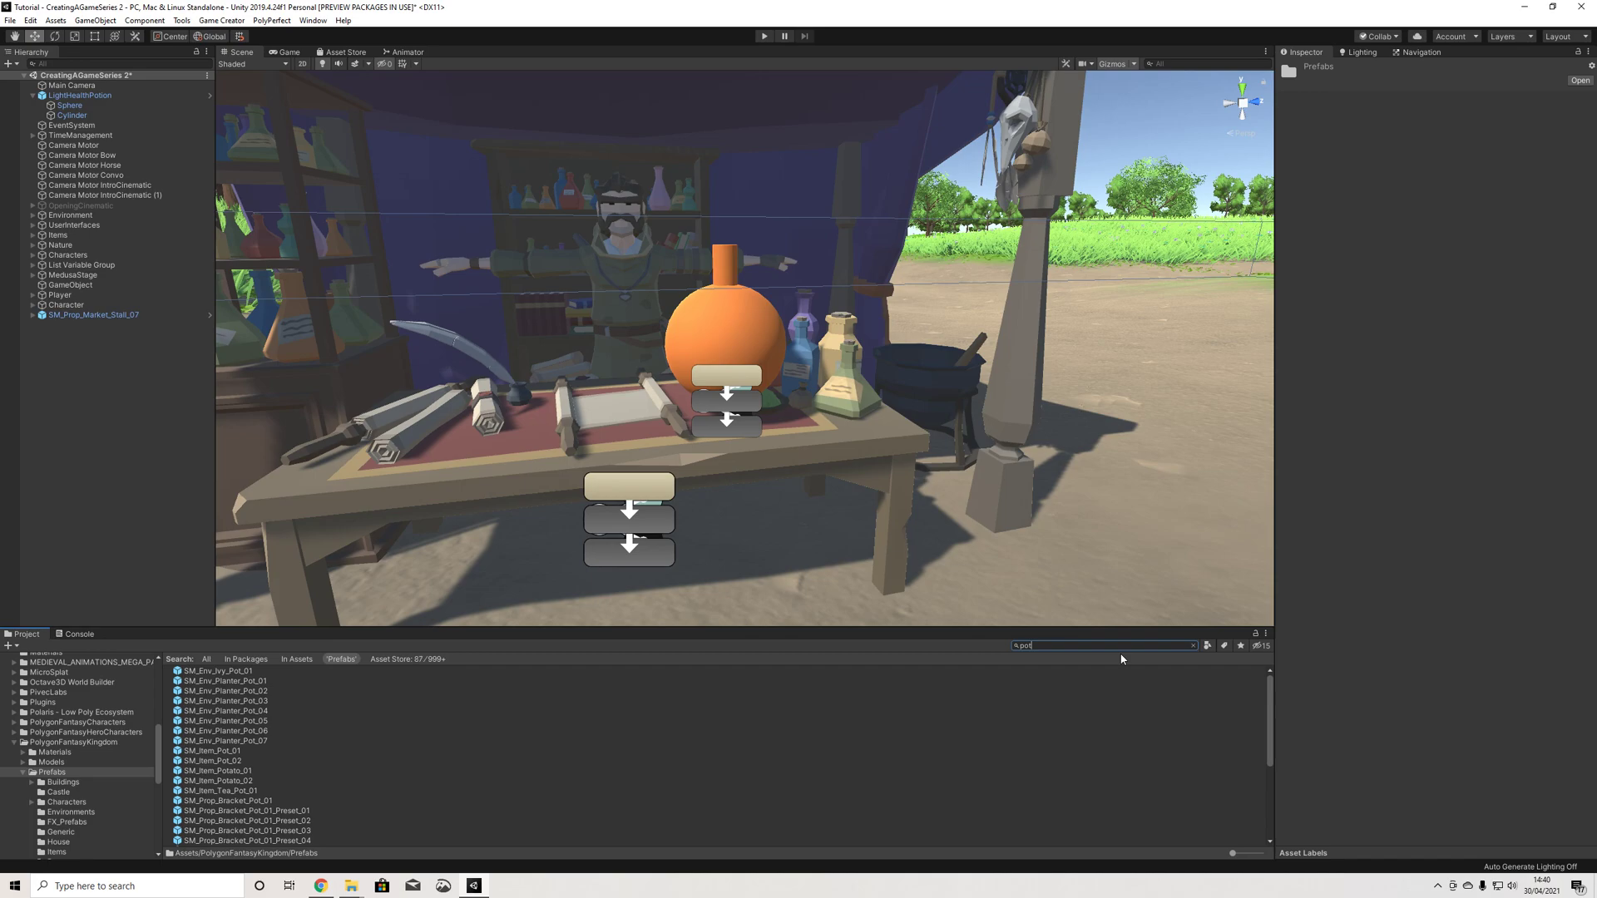
{"action": "key", "text": "BackSpace"}
{"action": "key", "text": "BackSpace"}
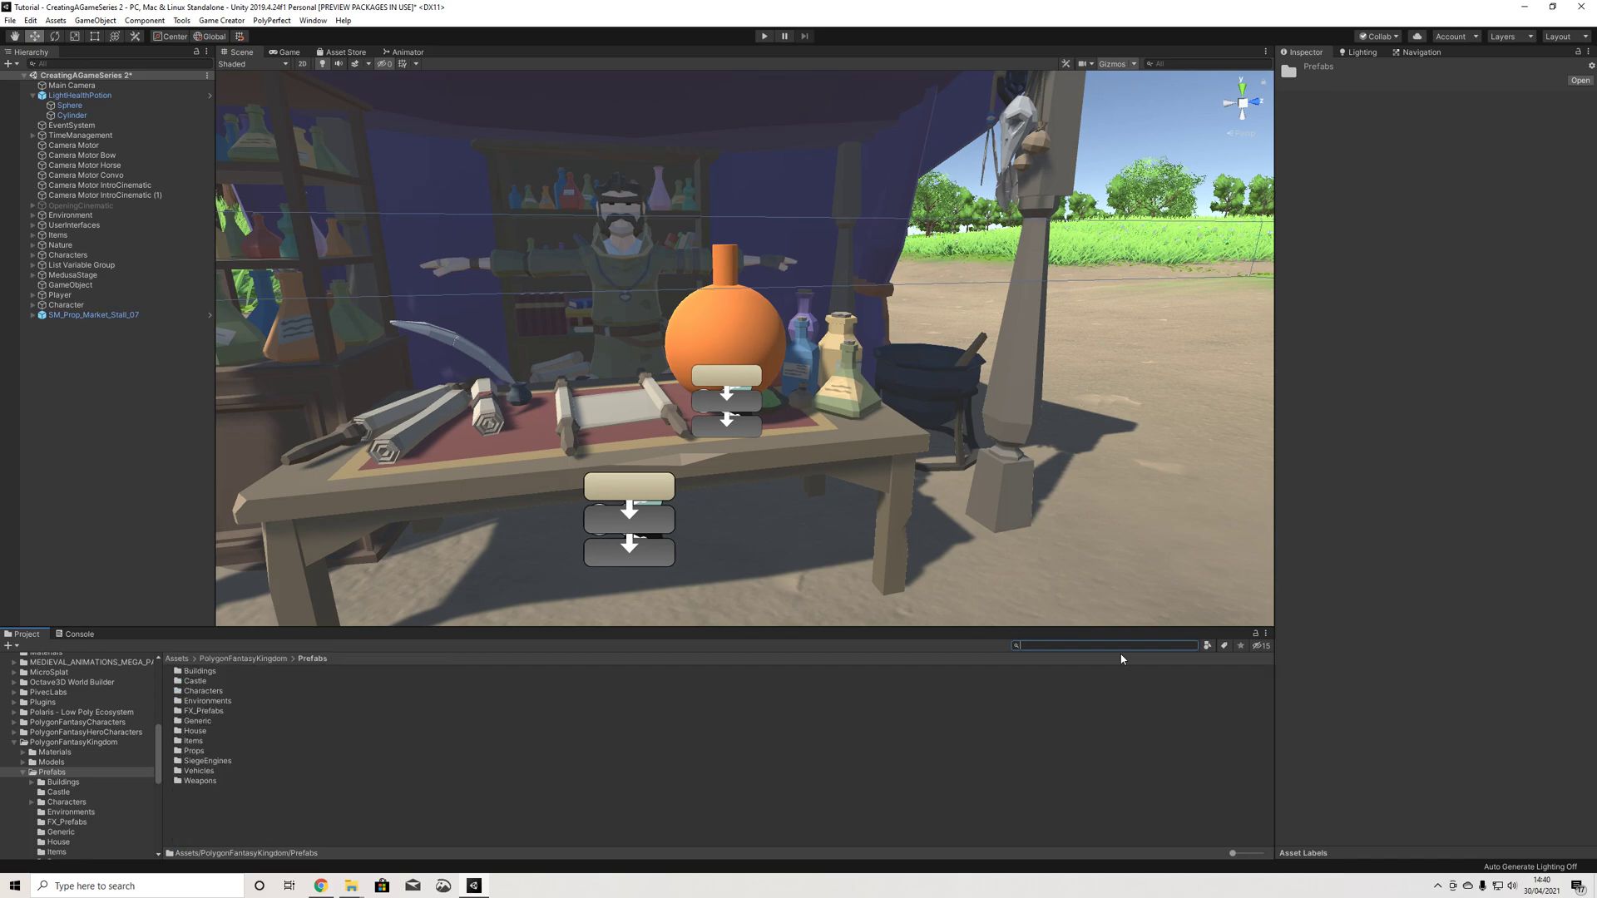
Step: Look through the PolygonFantasyKingdom Props prefabs for a potion model, previewing candidates such as the cauldrons in the scene
{"action": "double_click", "coordinate": [203, 753]}
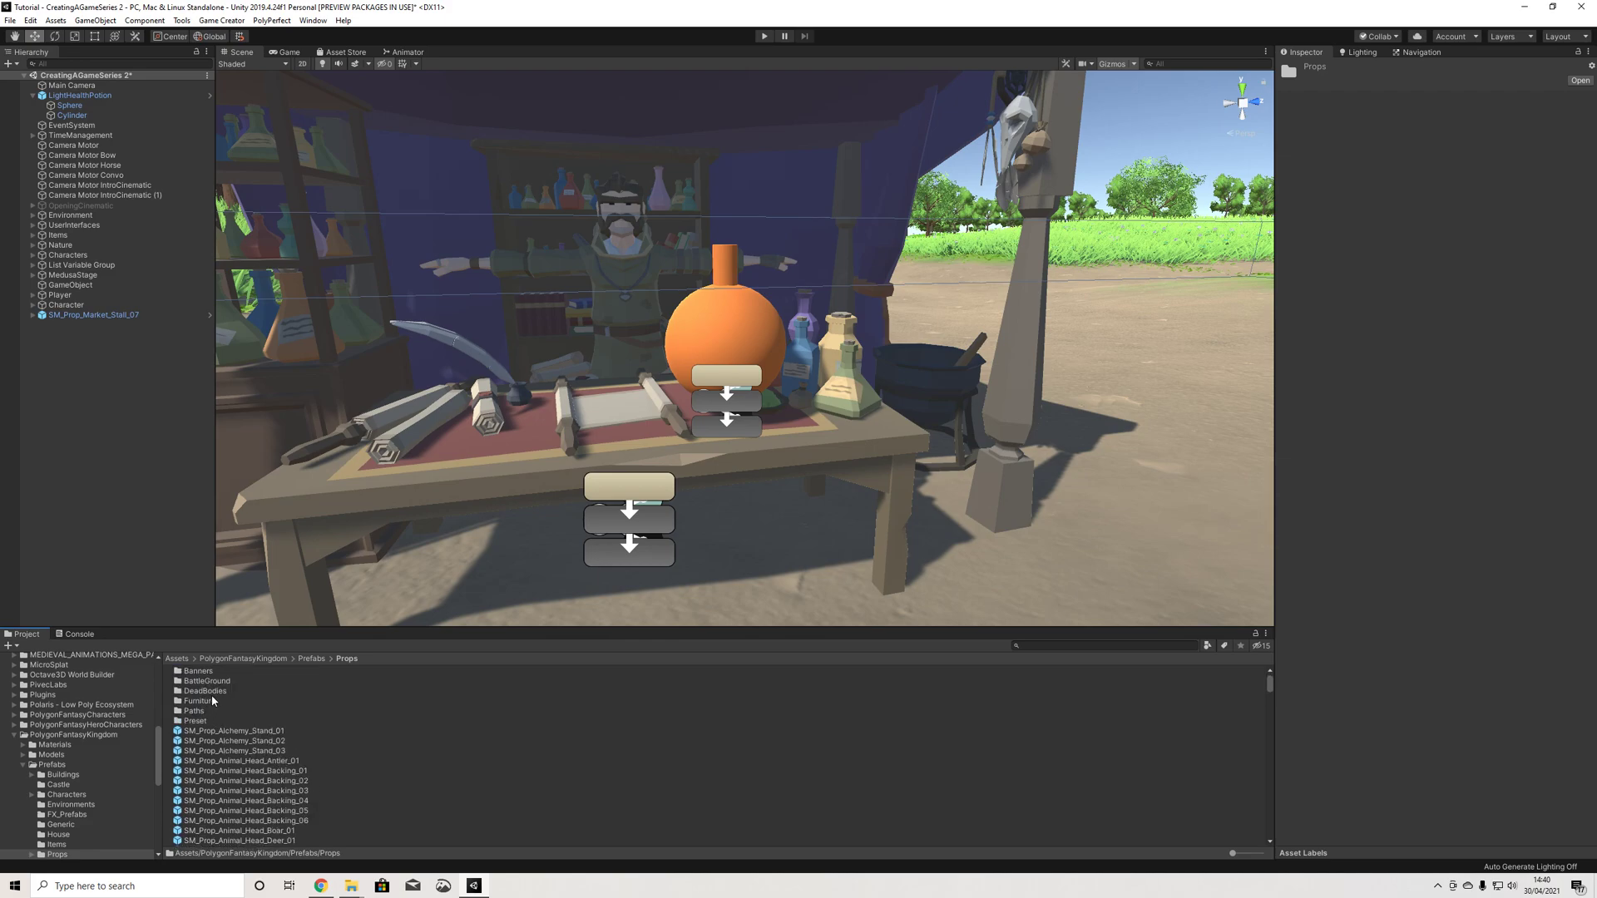
{"action": "scroll", "coordinate": [252, 749], "scroll_direction": "down", "scroll_amount": 10}
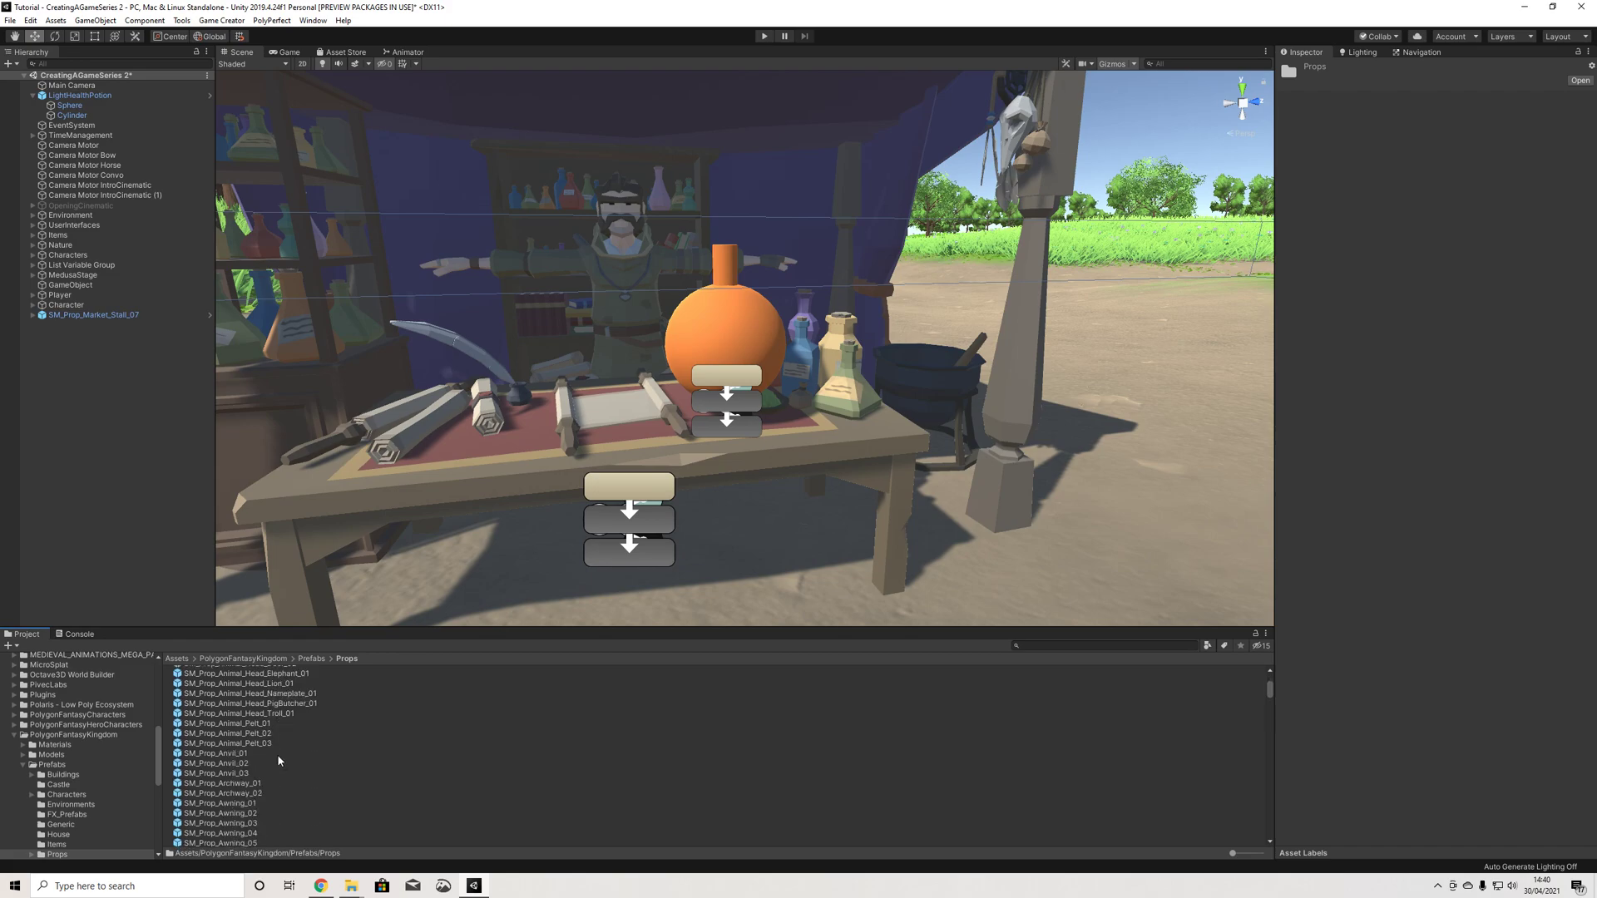
{"action": "scroll", "coordinate": [276, 763], "scroll_direction": "down", "scroll_amount": 15}
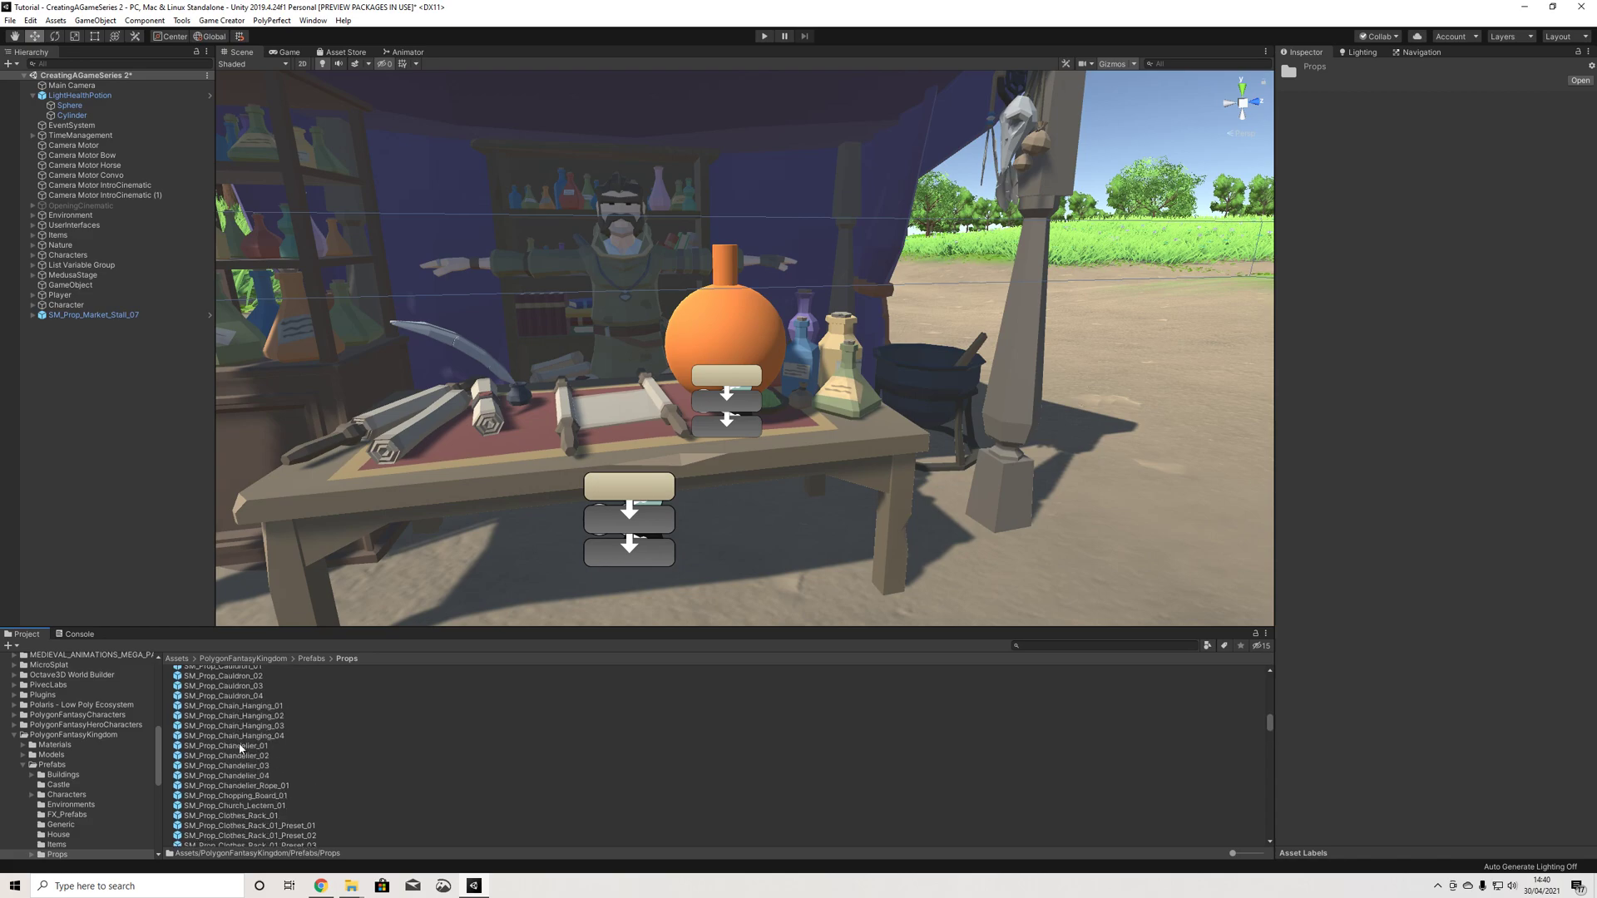
{"action": "left_click_drag", "start_coordinate": [223, 713], "coordinate": [874, 649]}
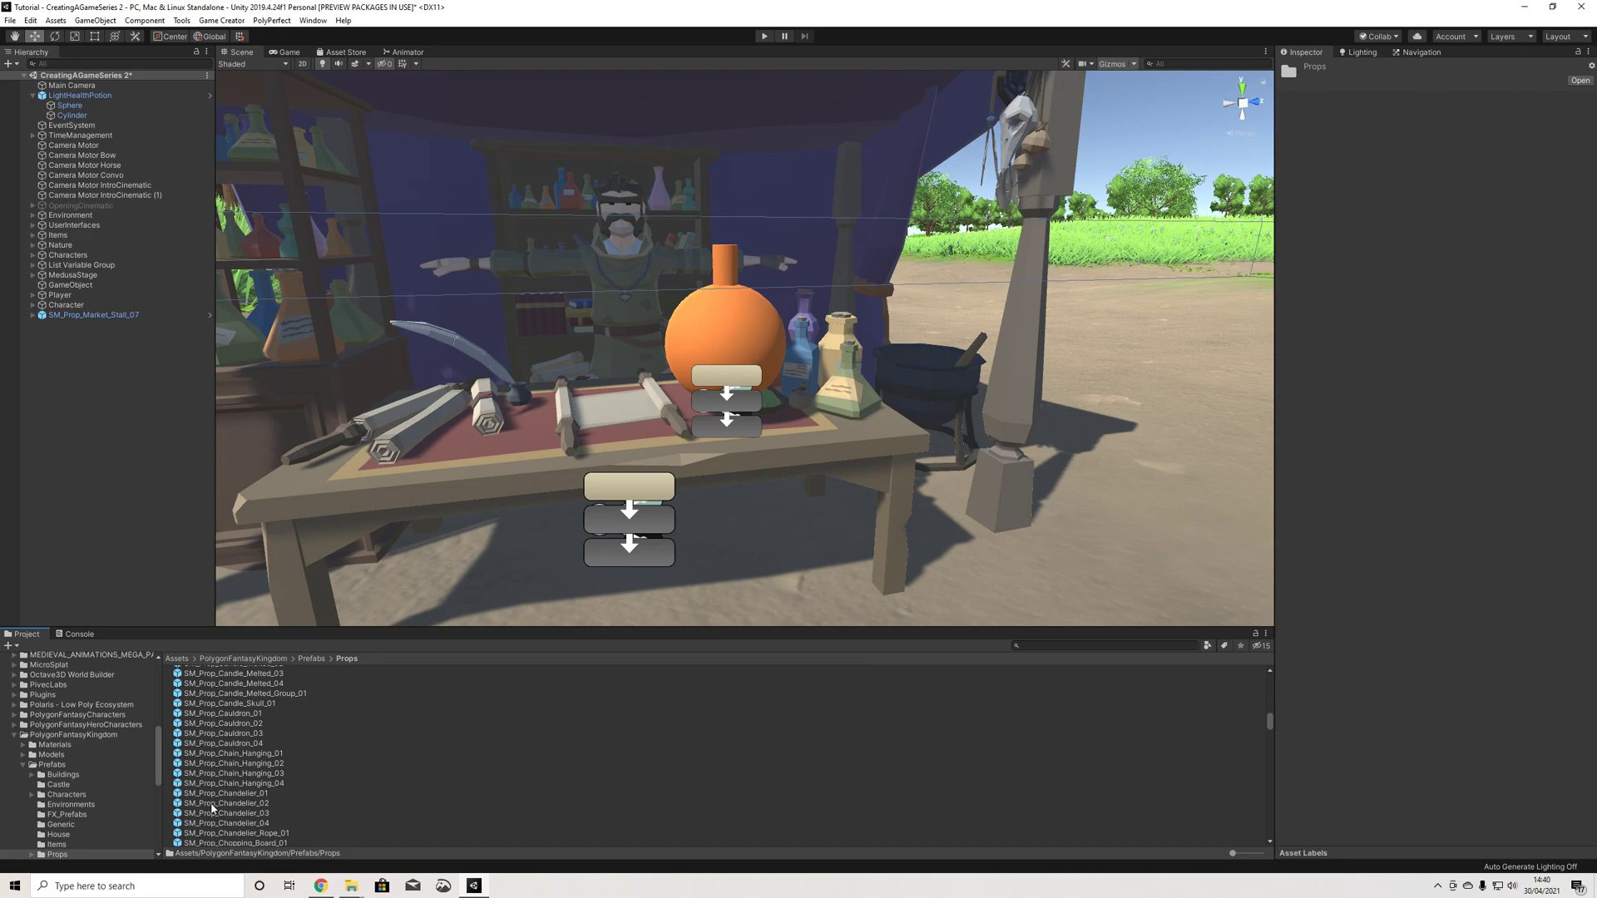
{"action": "left_click_drag", "start_coordinate": [251, 720], "coordinate": [865, 647]}
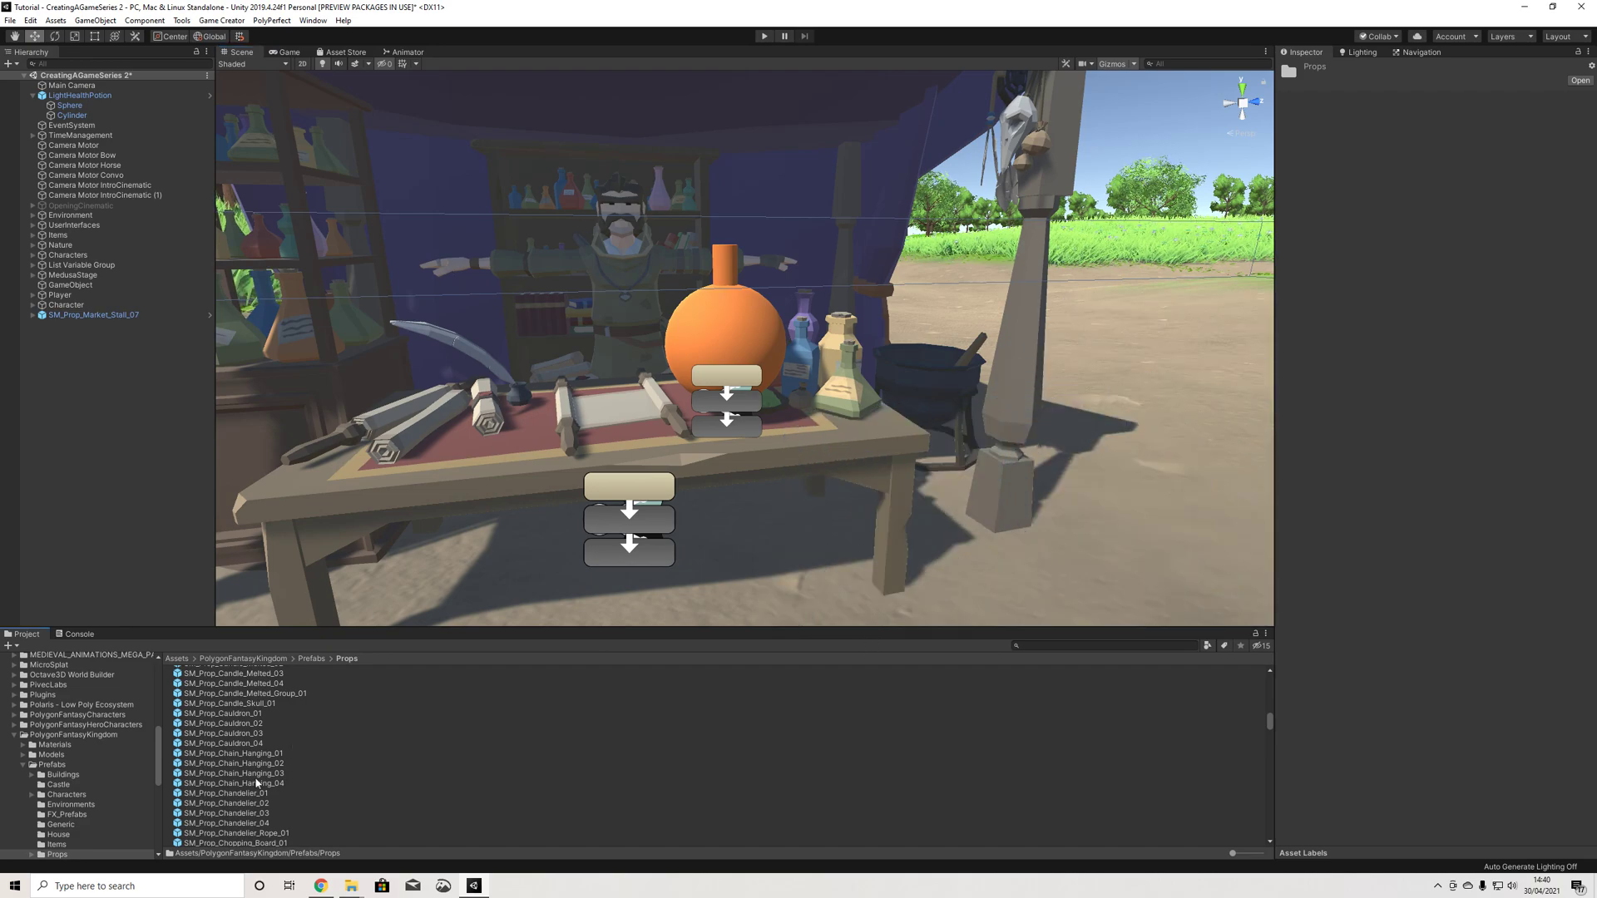
{"action": "scroll", "coordinate": [256, 782], "scroll_direction": "down", "scroll_amount": 3}
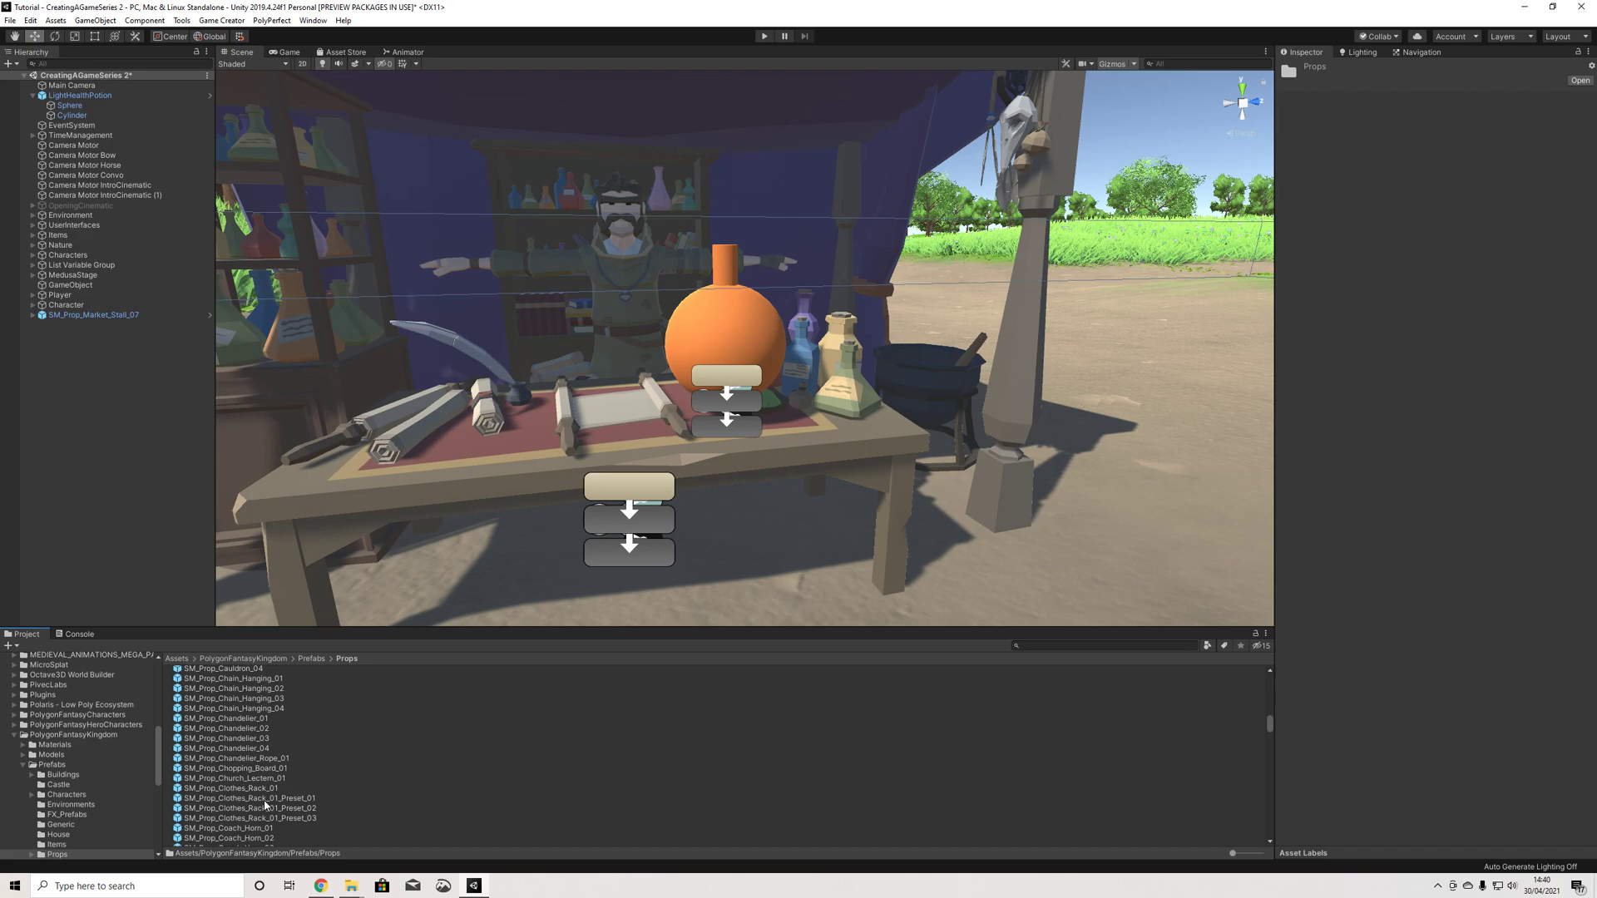
{"action": "scroll", "coordinate": [266, 805], "scroll_direction": "down", "scroll_amount": 10}
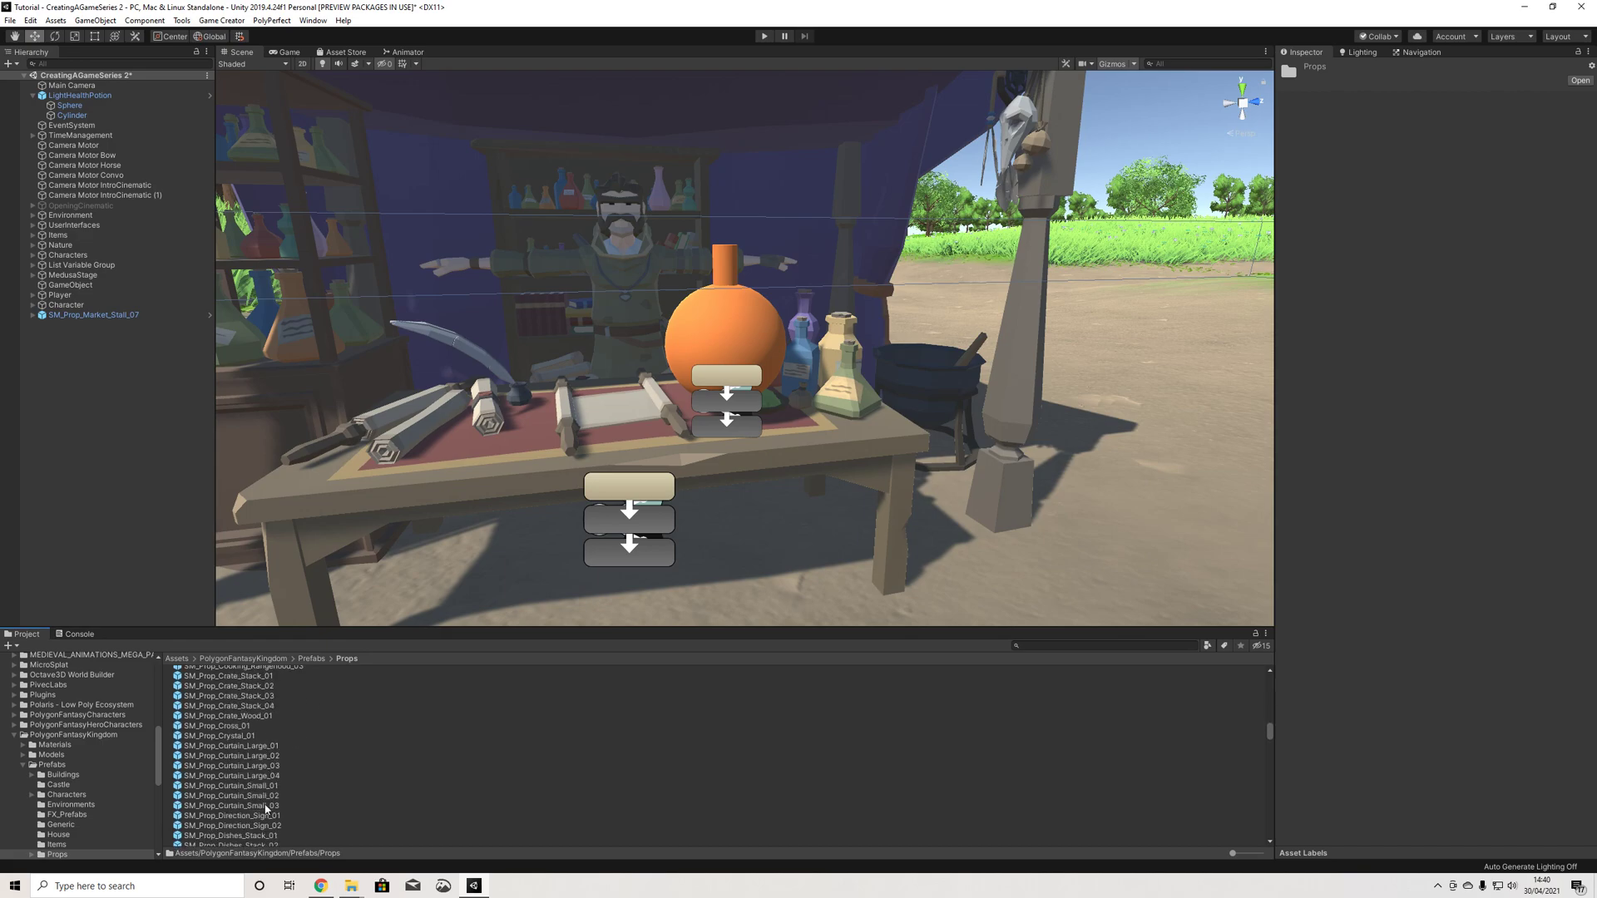
{"action": "scroll", "coordinate": [263, 794], "scroll_direction": "down", "scroll_amount": 10}
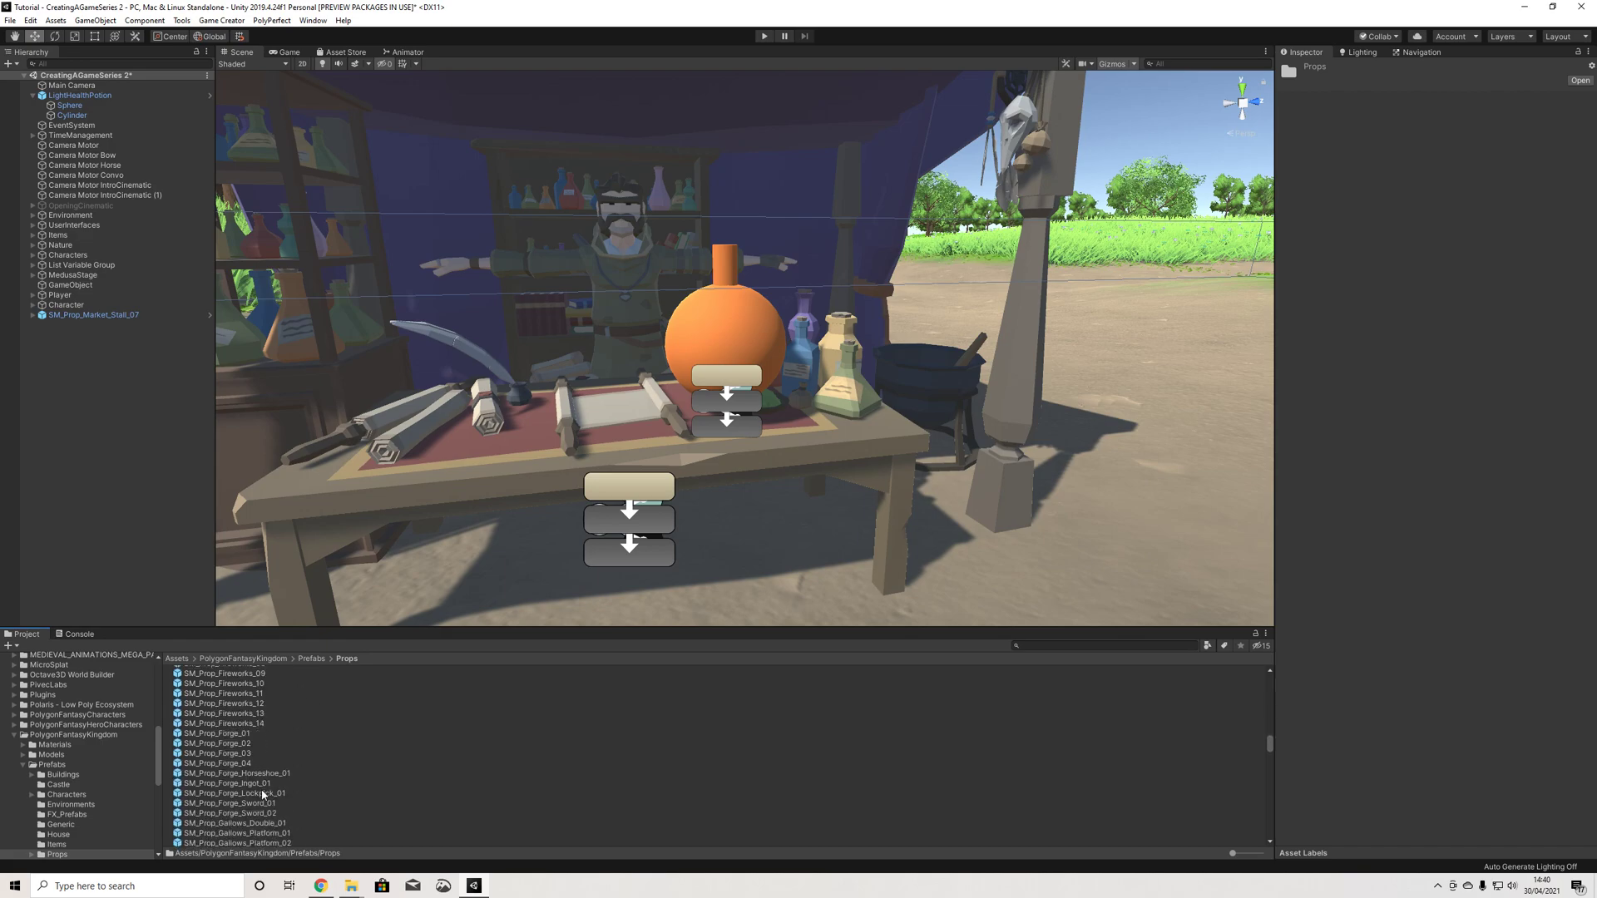
{"action": "scroll", "coordinate": [263, 795], "scroll_direction": "down", "scroll_amount": 10}
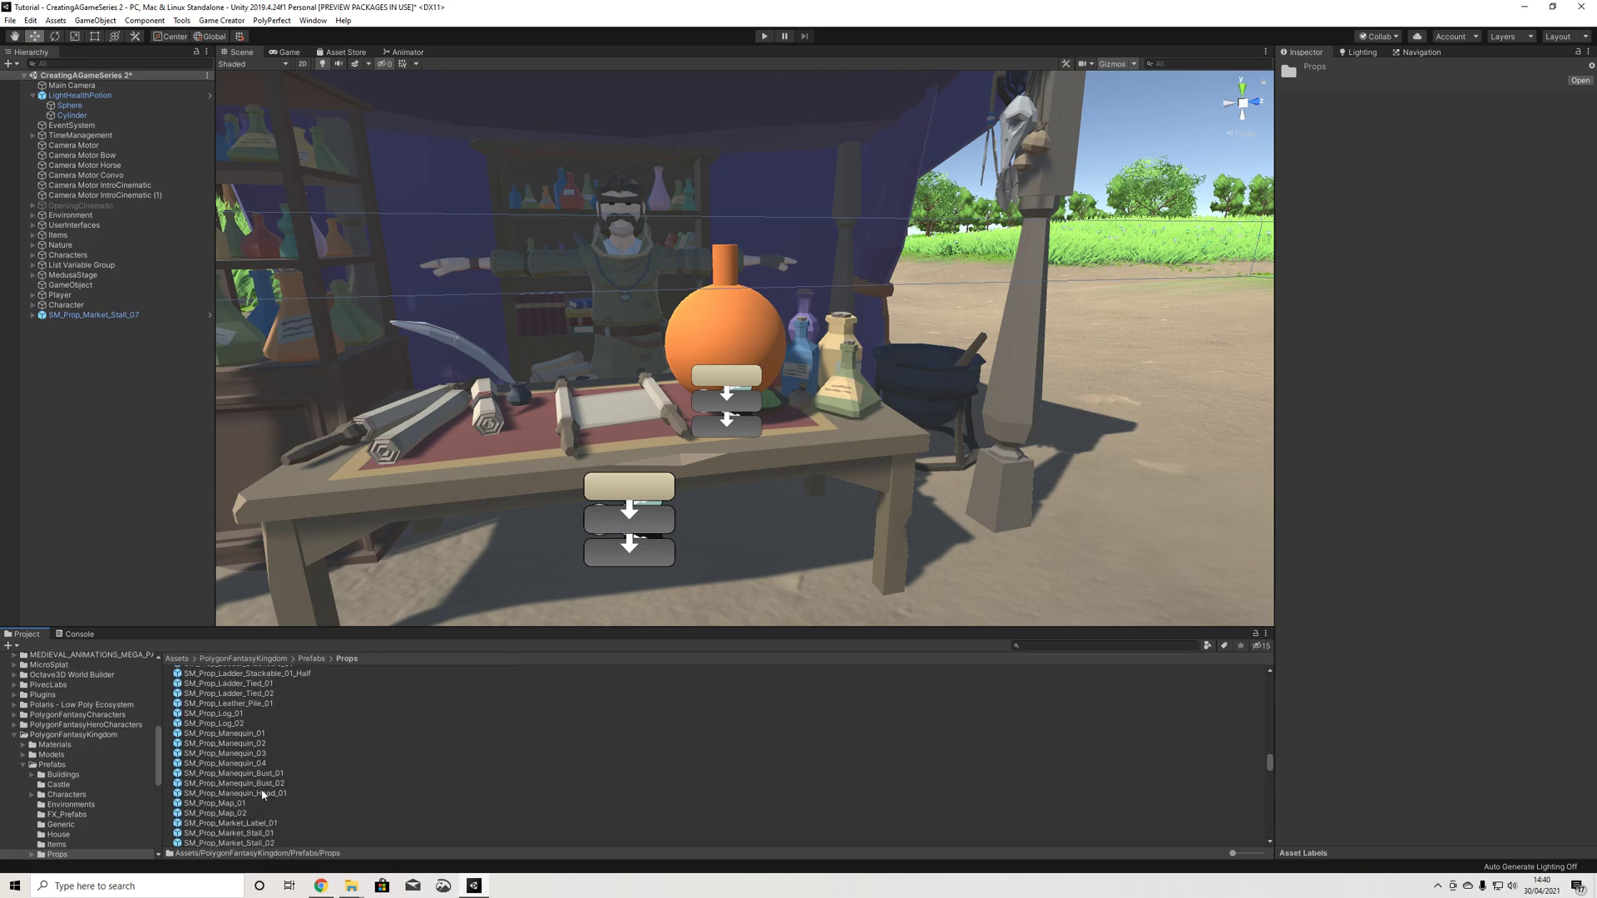
{"action": "scroll", "coordinate": [261, 791], "scroll_direction": "down", "scroll_amount": 10}
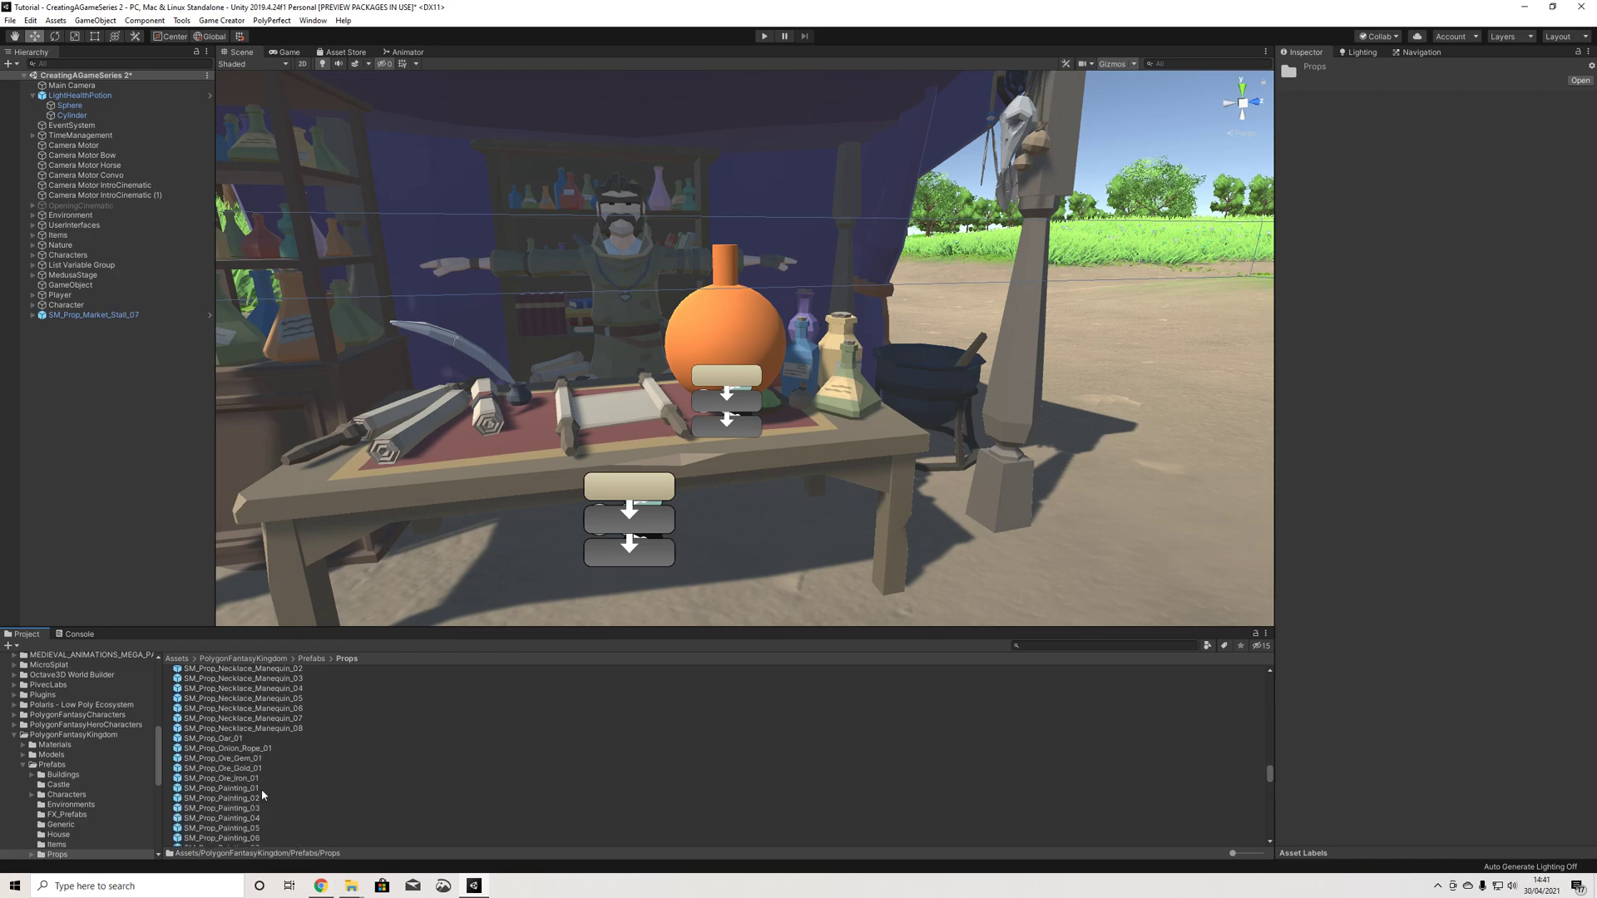
{"action": "scroll", "coordinate": [262, 794], "scroll_direction": "down", "scroll_amount": 10}
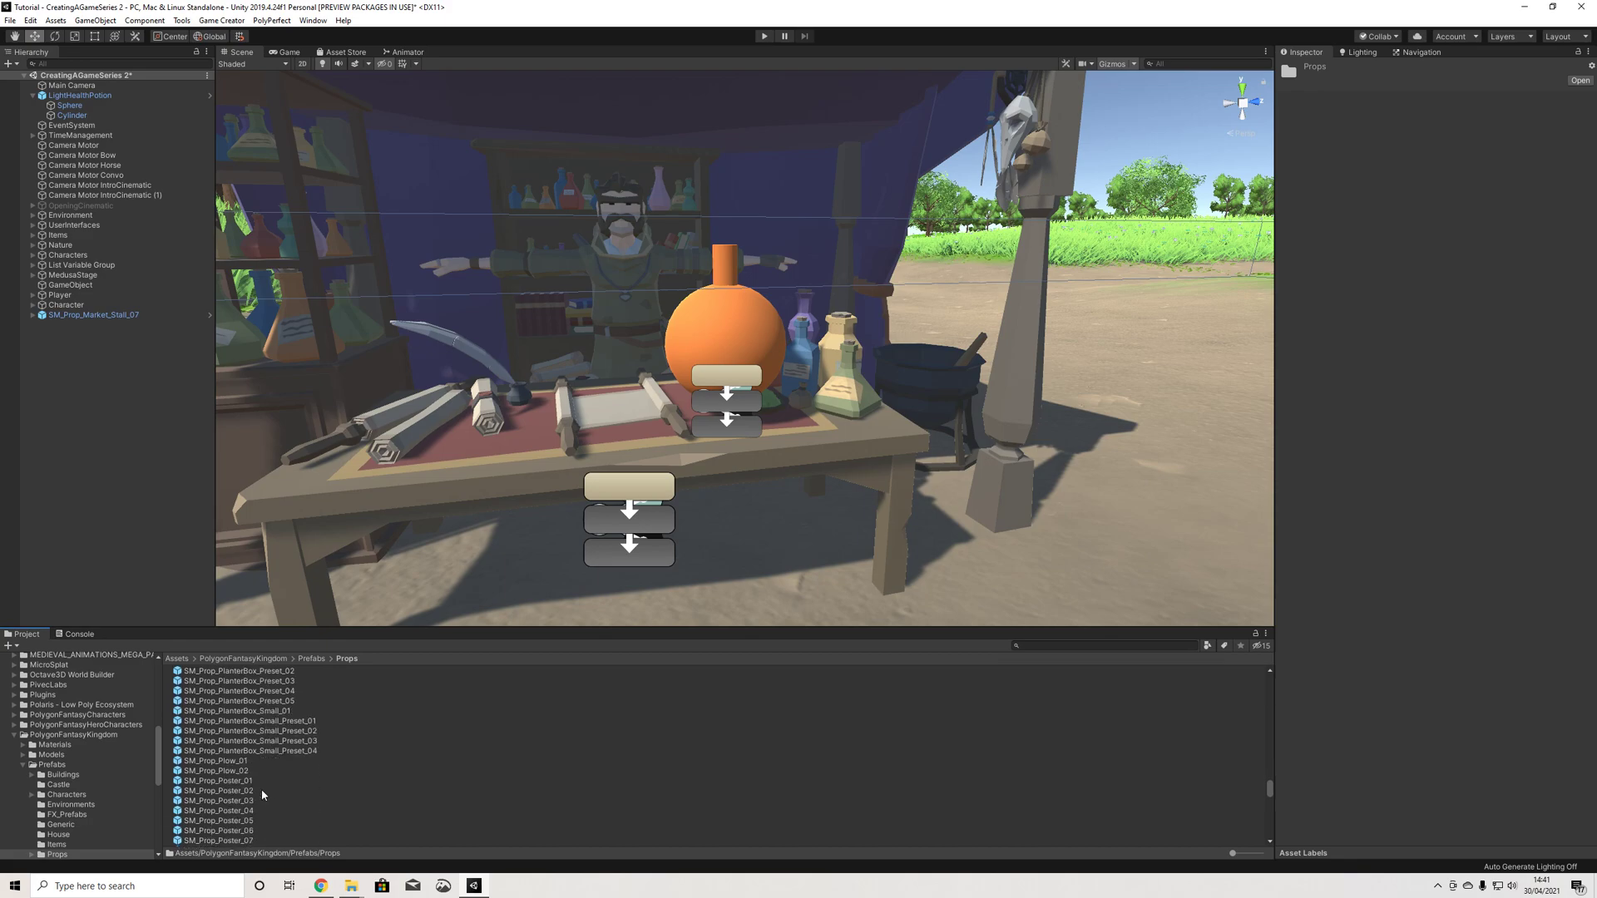
{"action": "left_click_drag", "start_coordinate": [233, 738], "coordinate": [646, 669]}
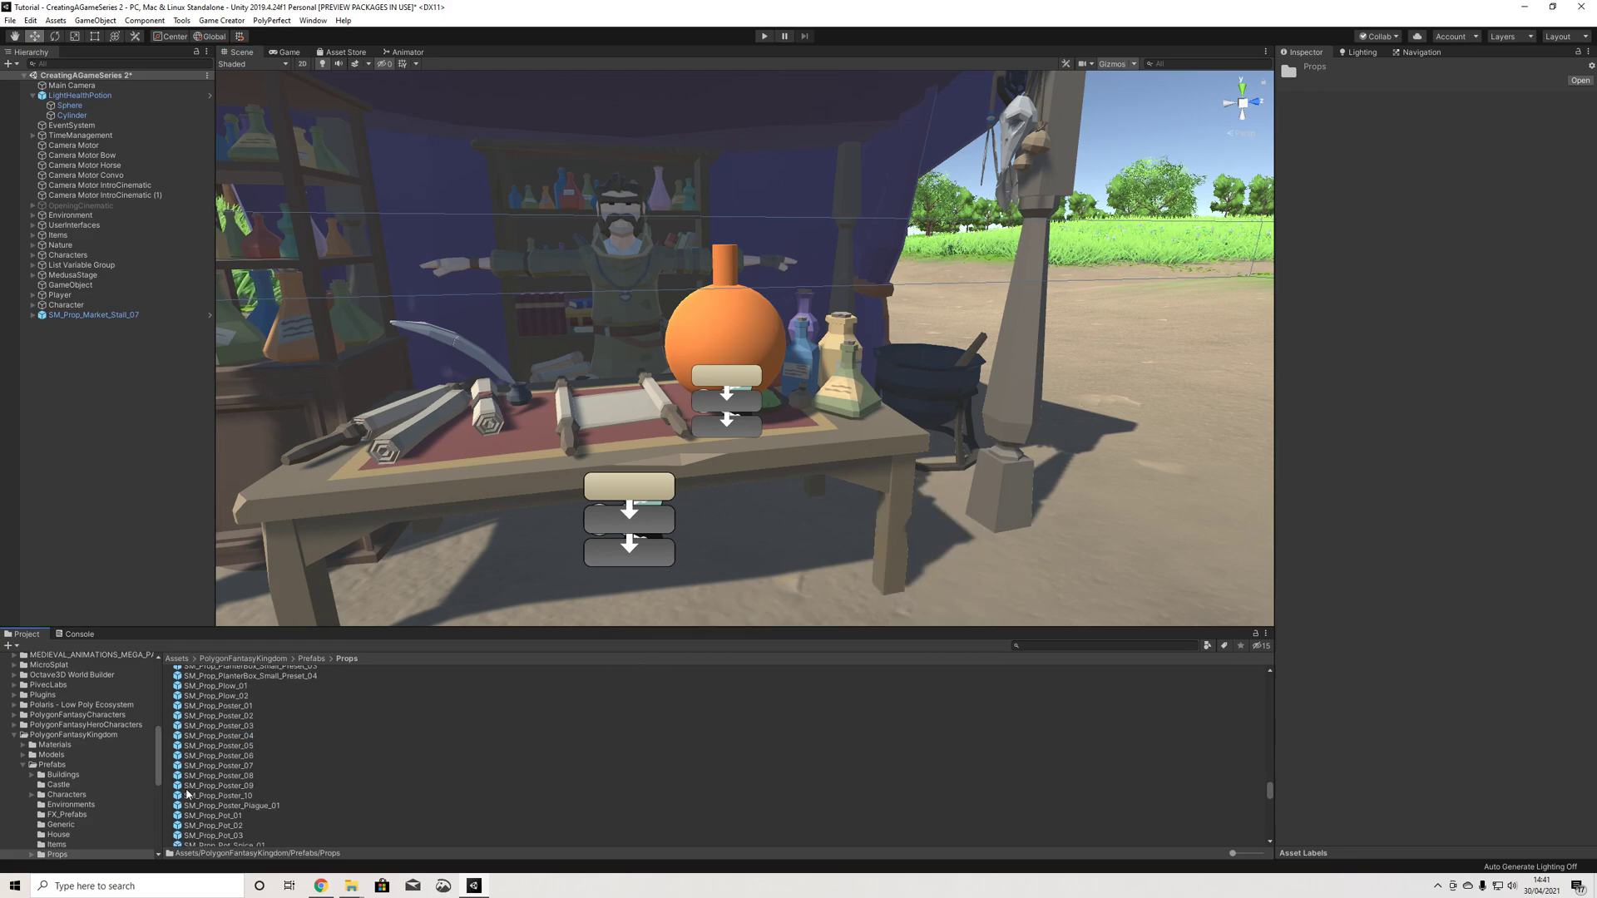
{"action": "scroll", "coordinate": [236, 790], "scroll_direction": "down", "scroll_amount": 10}
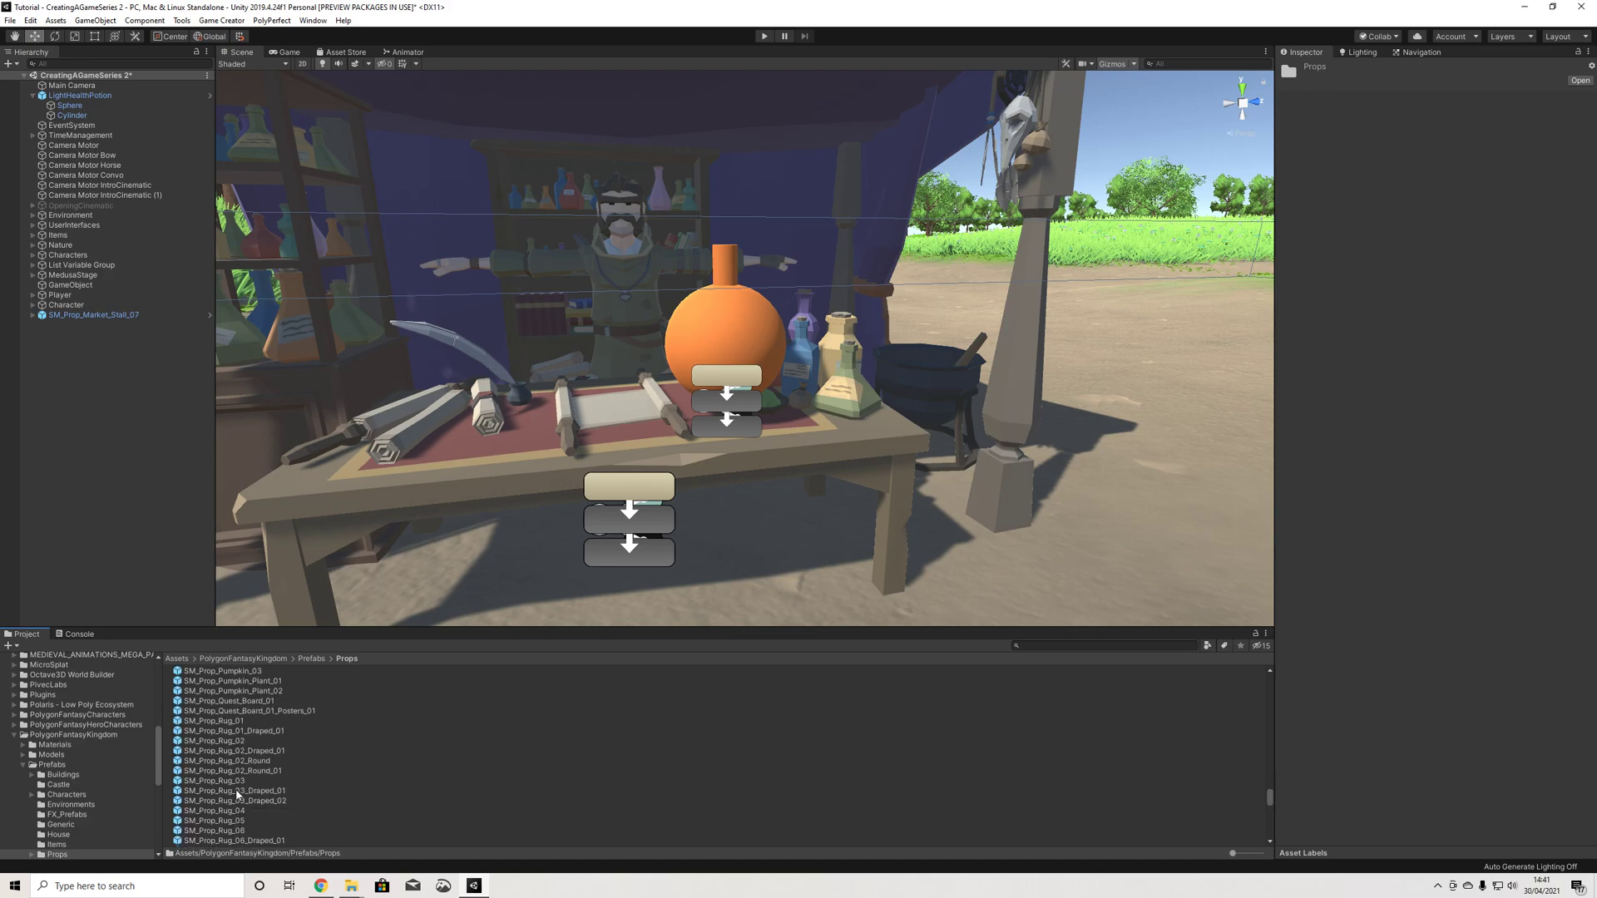
{"action": "scroll", "coordinate": [237, 794], "scroll_direction": "down", "scroll_amount": 10}
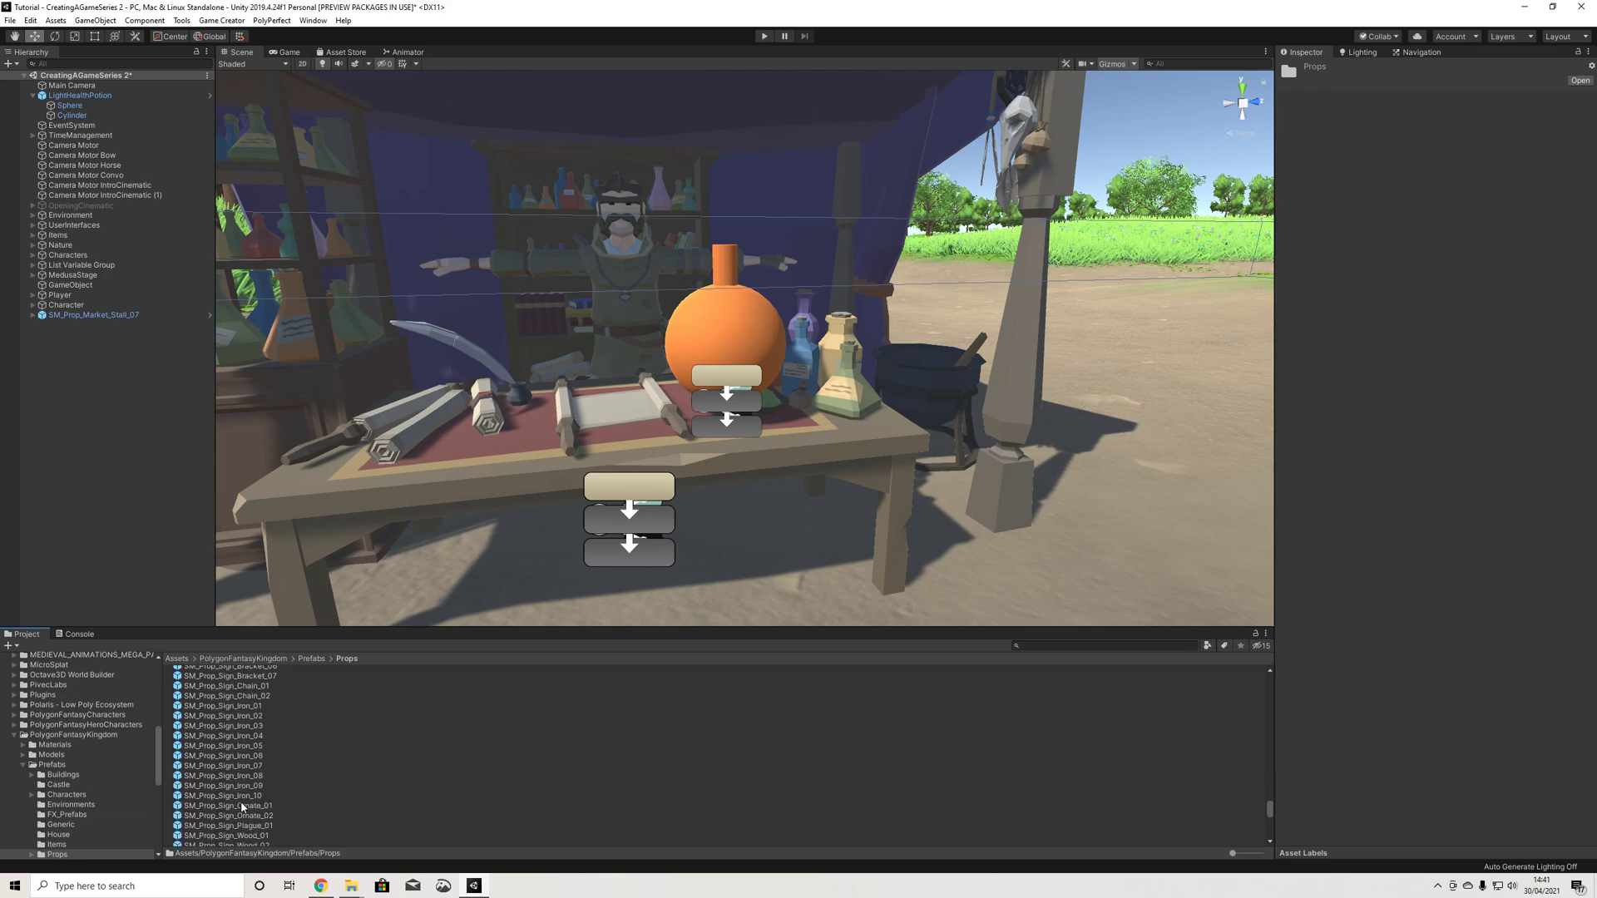
{"action": "scroll", "coordinate": [251, 697], "scroll_direction": "down", "scroll_amount": 10}
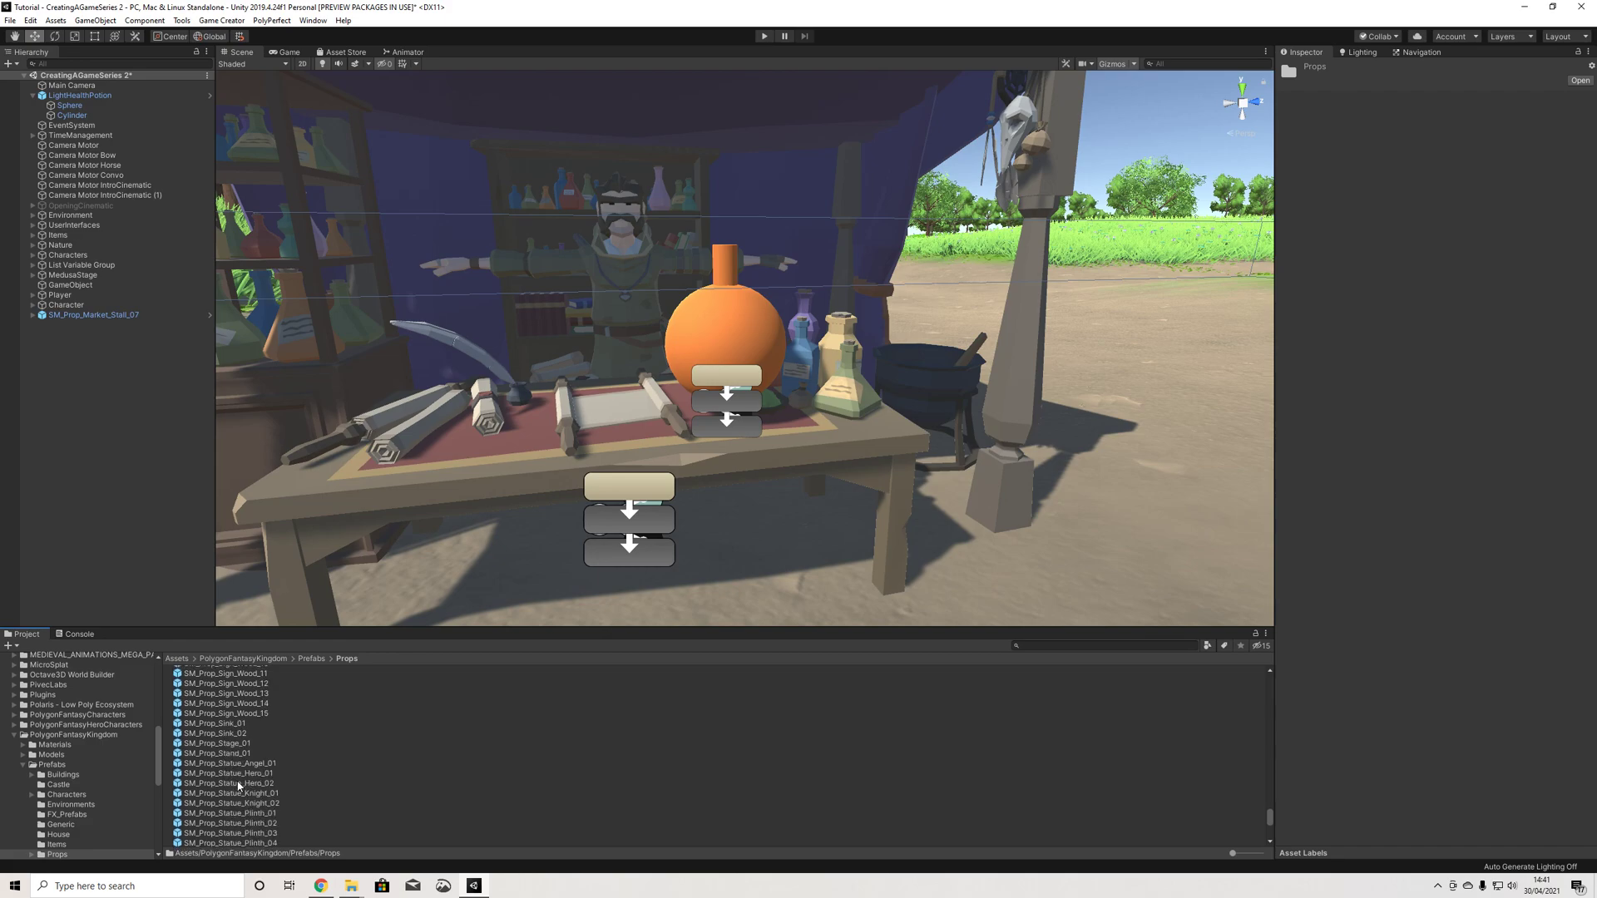
{"action": "scroll", "coordinate": [238, 786], "scroll_direction": "down", "scroll_amount": 10}
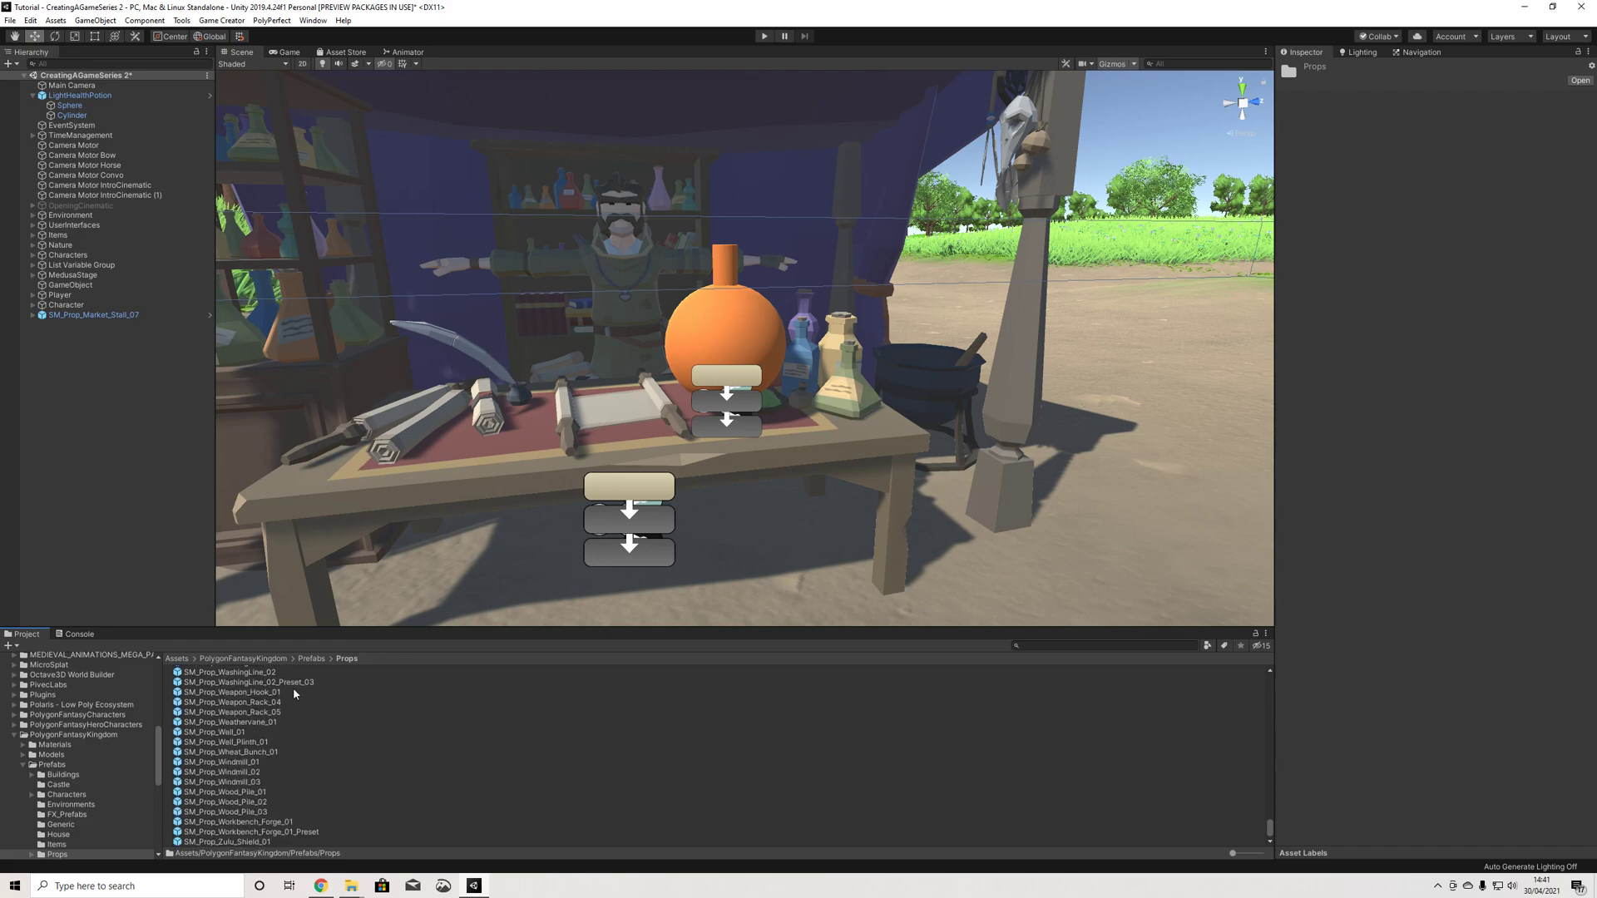
Step: Open the PolygonFantasyKingdom Items prefabs folder and look through it for a bottle model, previewing candidates in the scene
{"action": "left_click", "coordinate": [314, 661]}
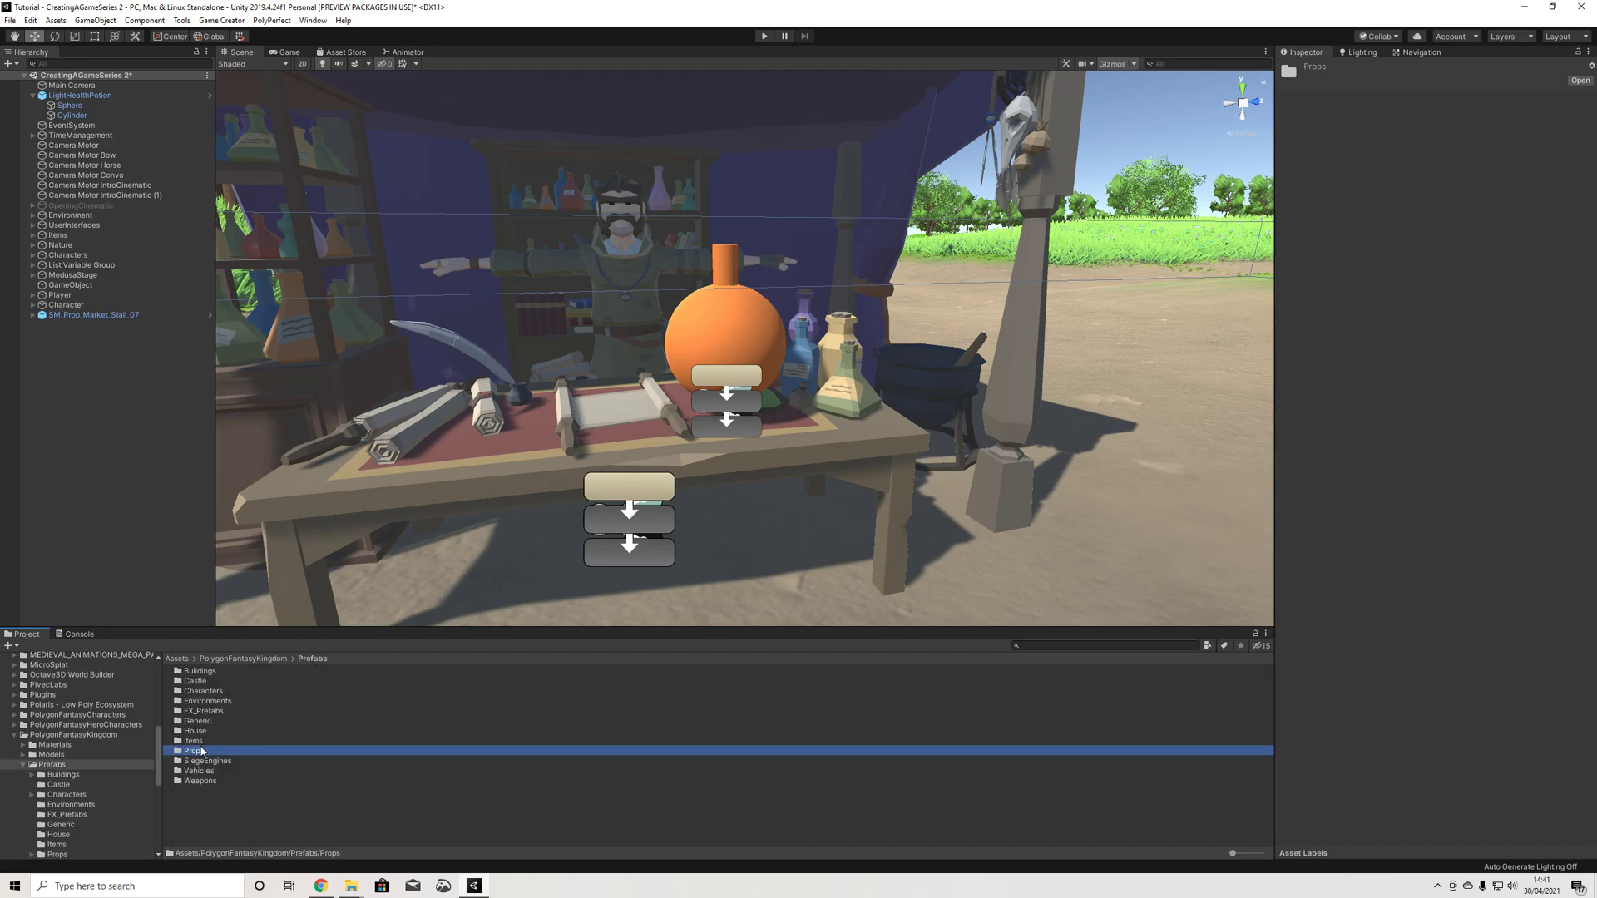
{"action": "double_click", "coordinate": [194, 741]}
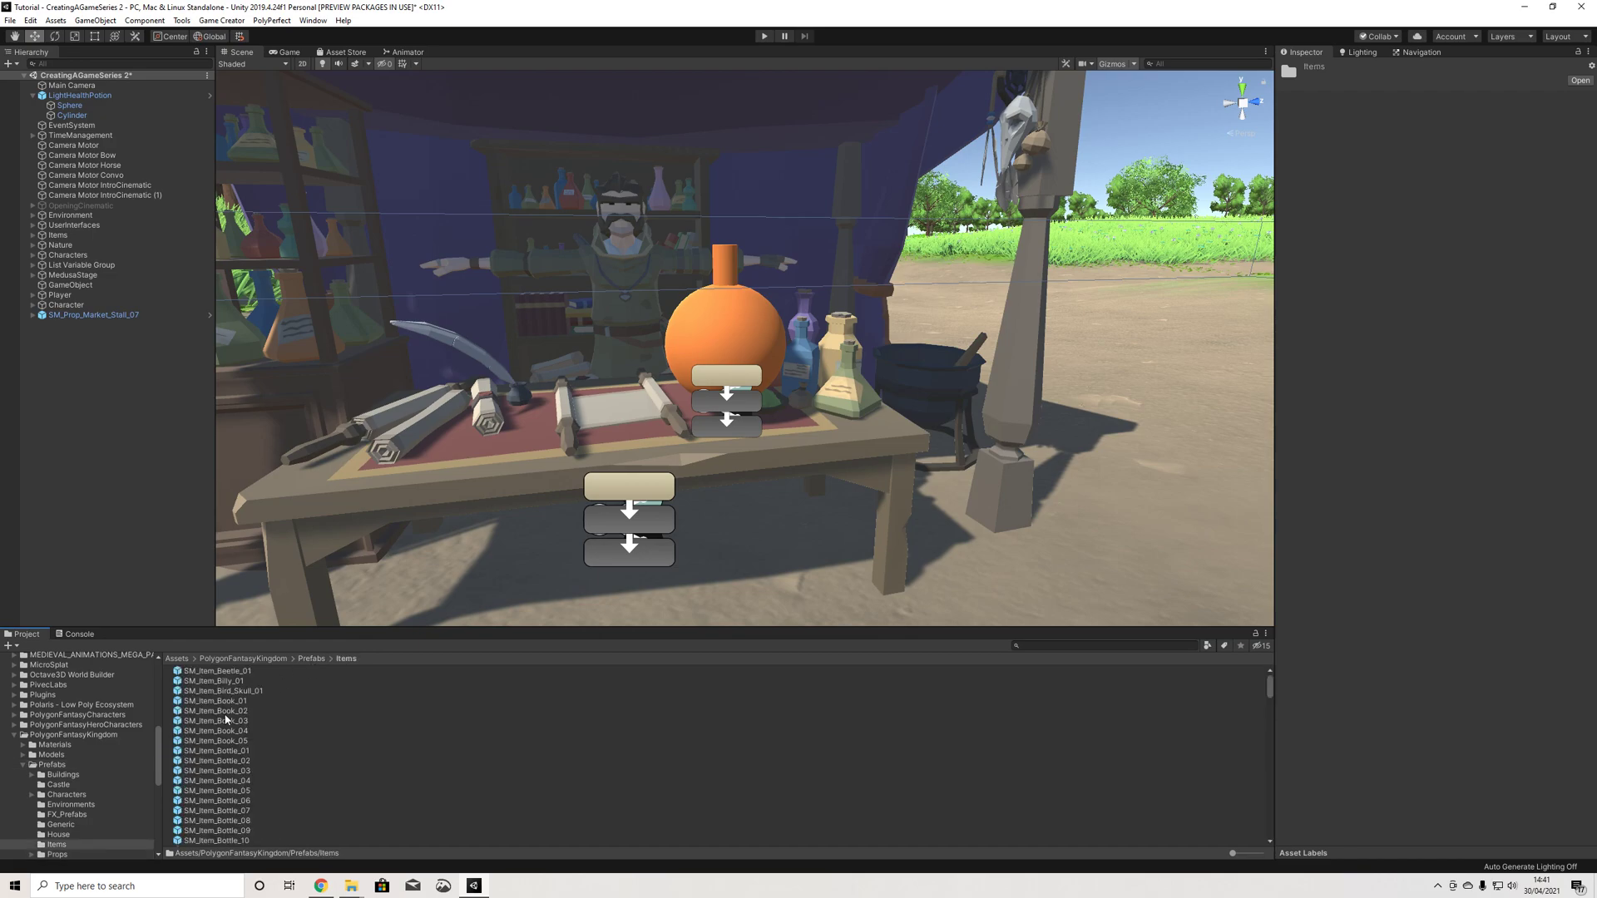
{"action": "left_click_drag", "start_coordinate": [235, 759], "coordinate": [829, 647]}
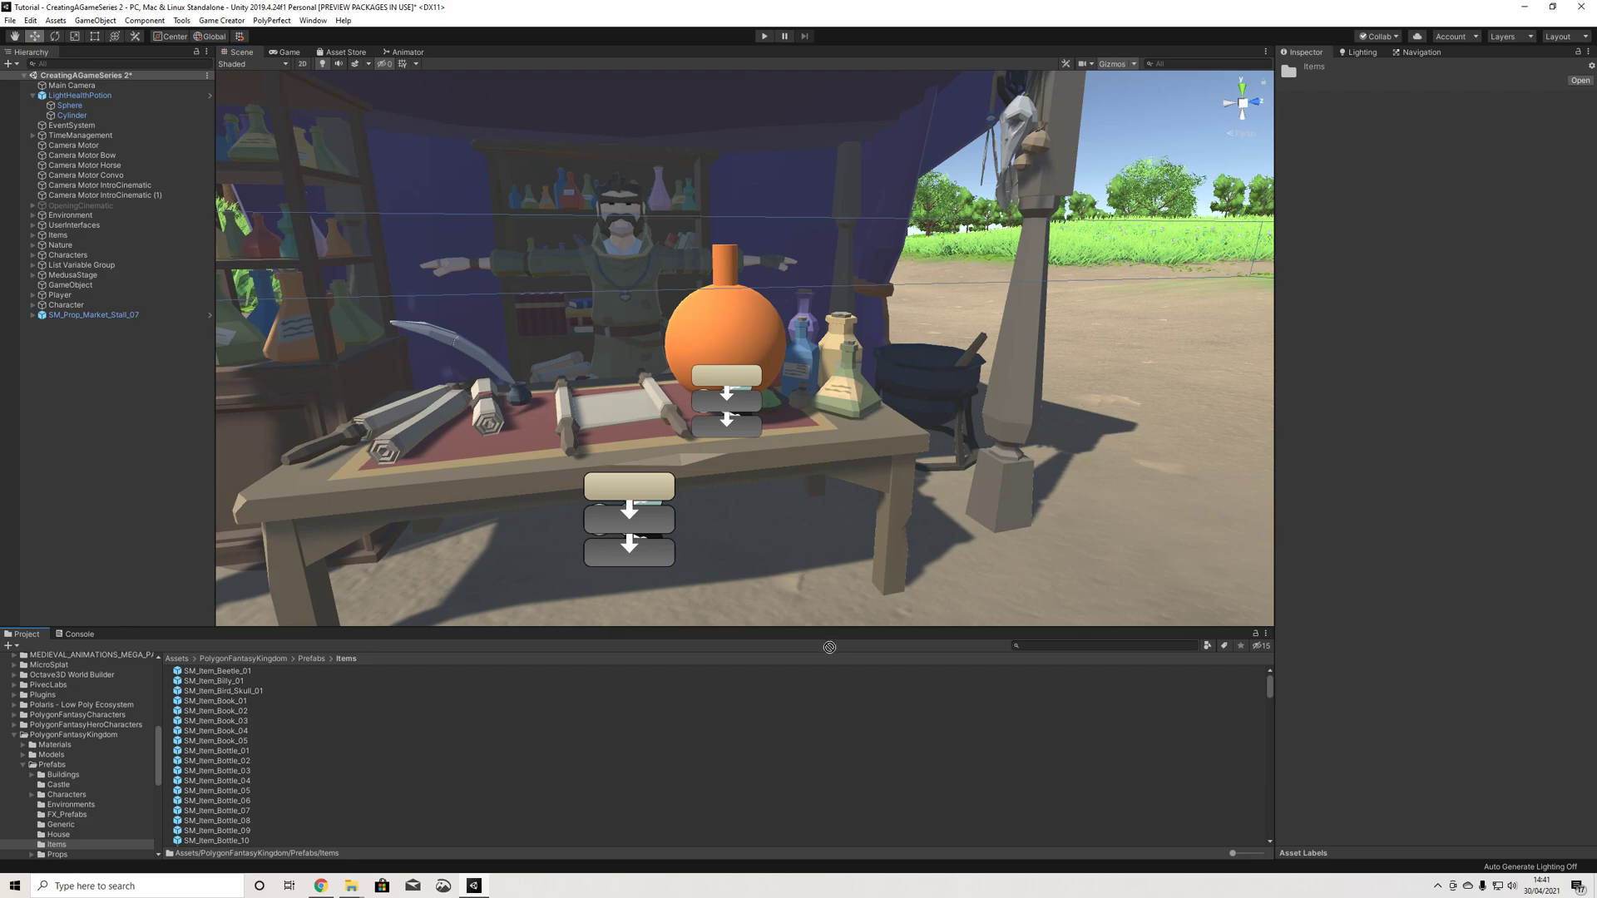
{"action": "left_click_drag", "start_coordinate": [234, 757], "coordinate": [888, 642]}
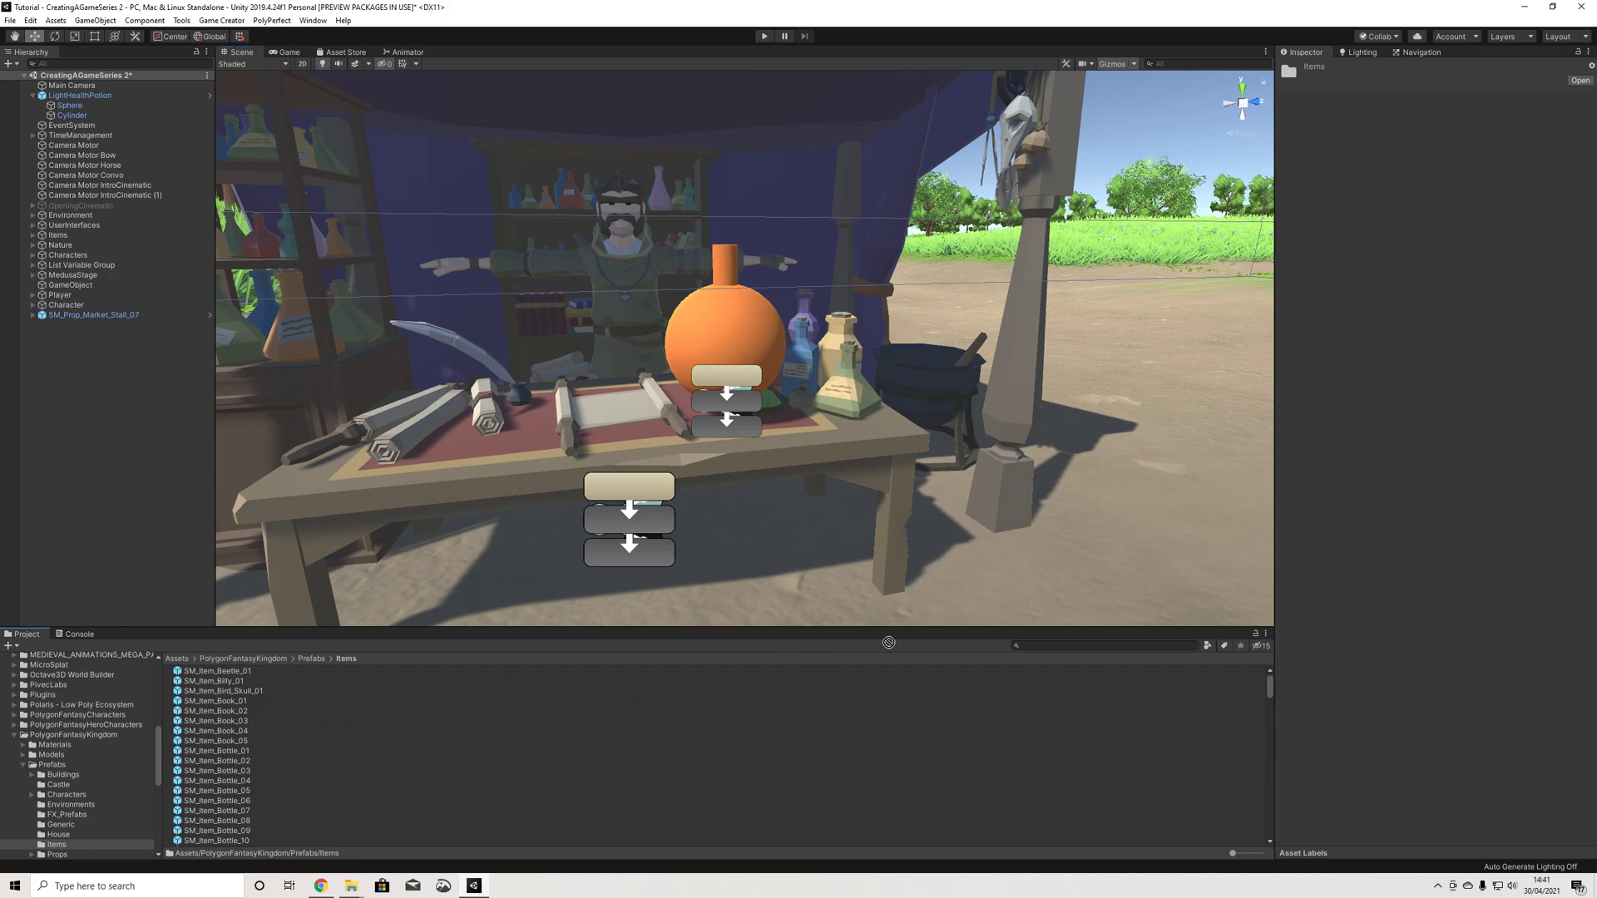
{"action": "scroll", "coordinate": [241, 774], "scroll_direction": "down", "scroll_amount": 8}
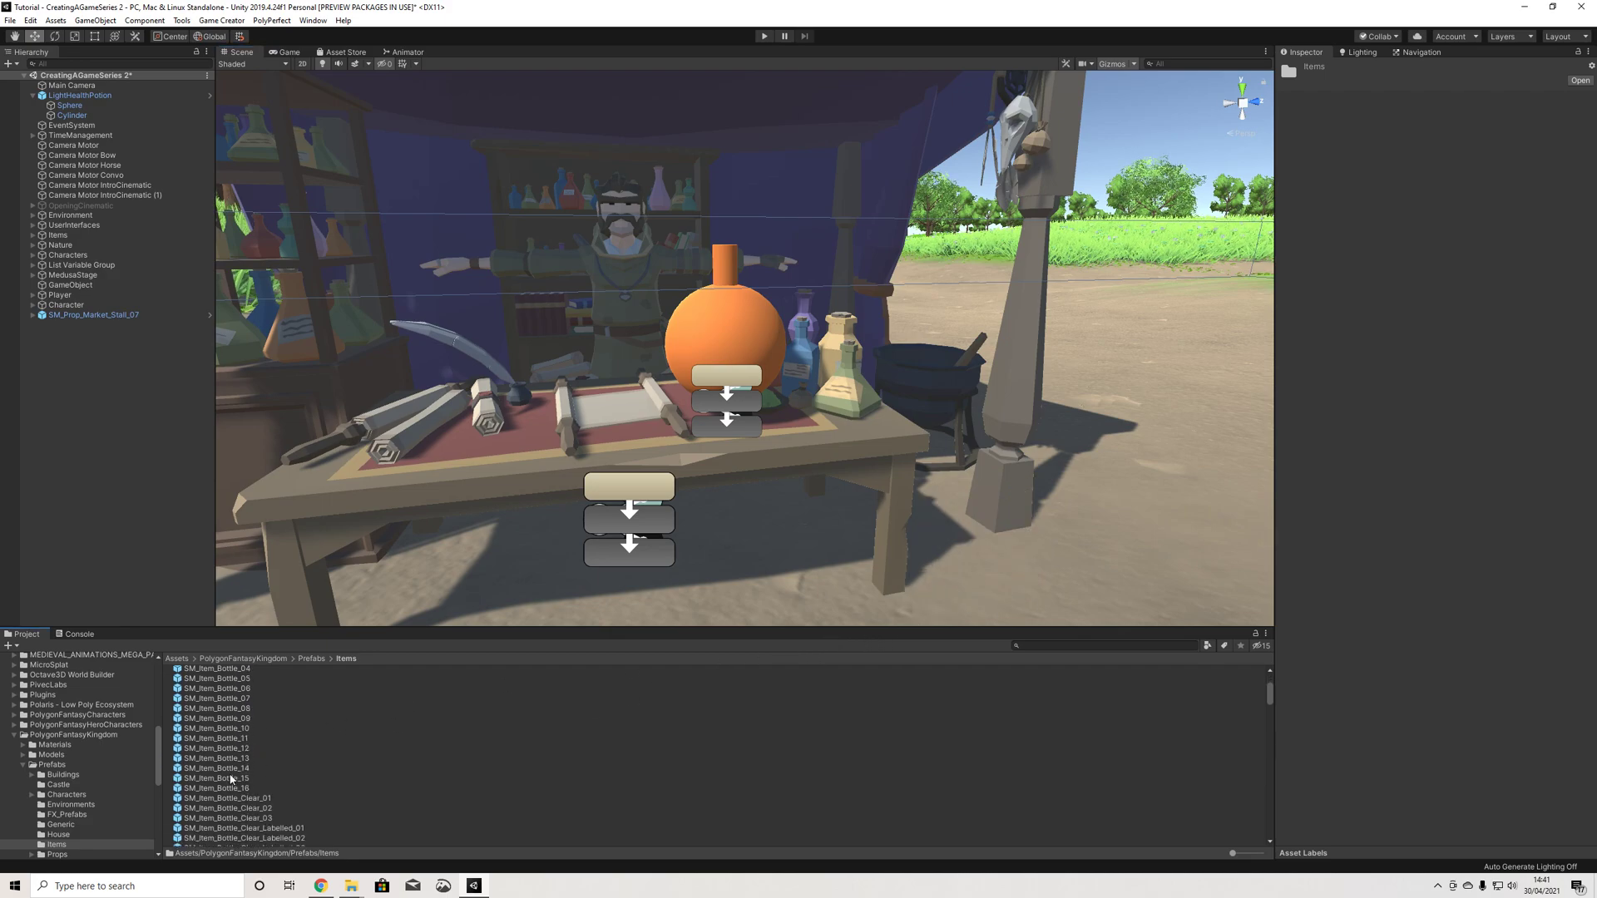
{"action": "left_click_drag", "start_coordinate": [283, 728], "coordinate": [870, 649]}
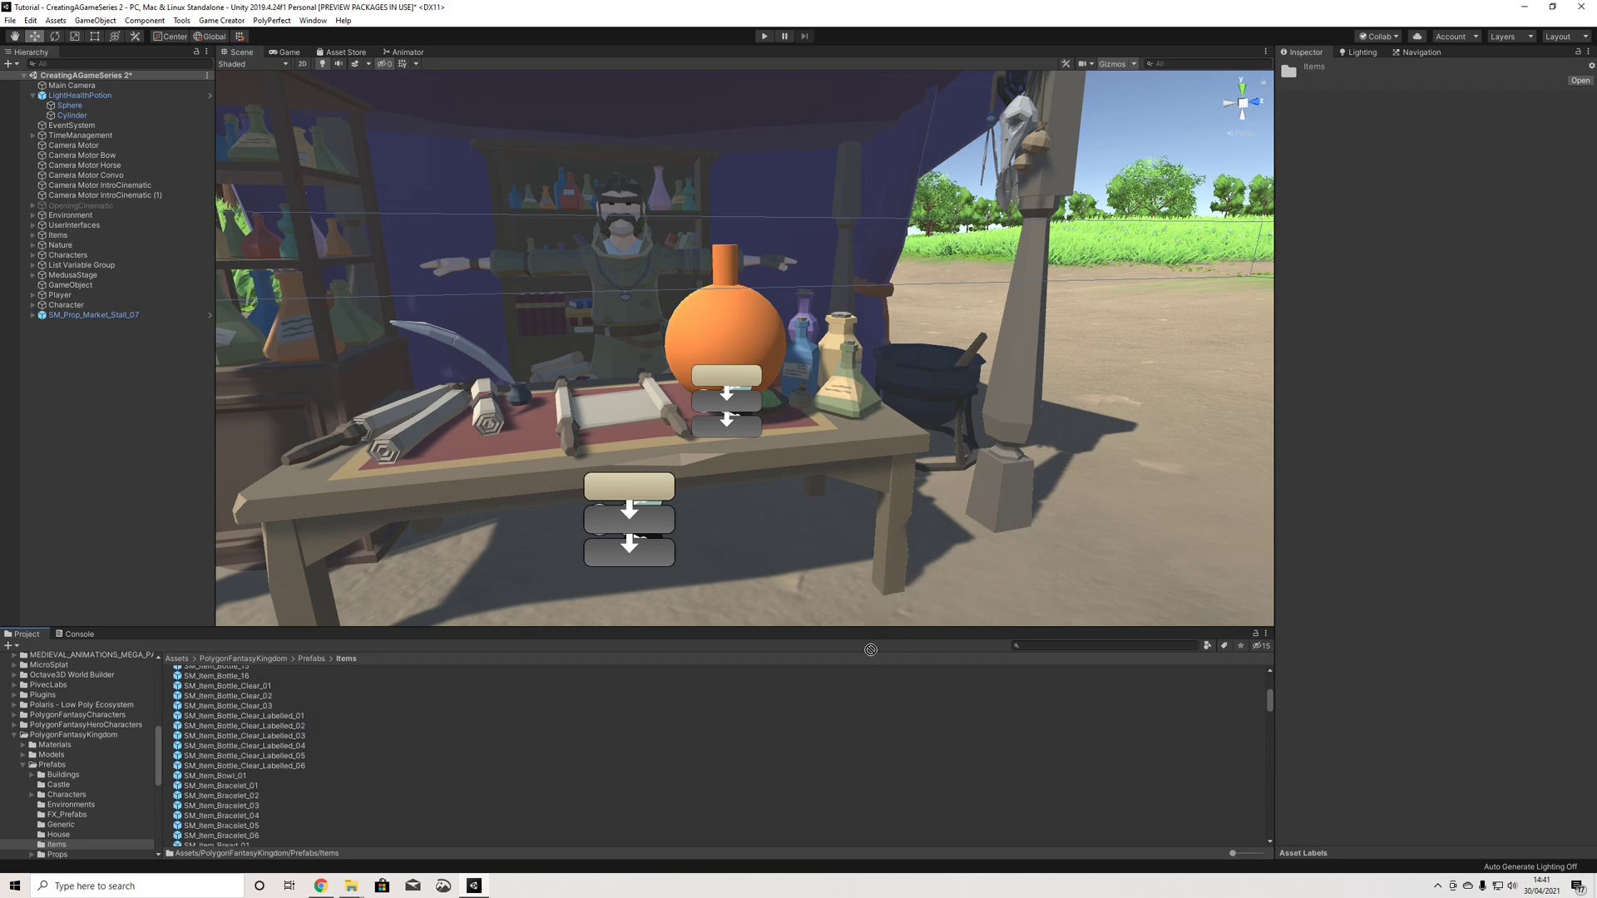
{"action": "scroll", "coordinate": [240, 764], "scroll_direction": "down", "scroll_amount": 10}
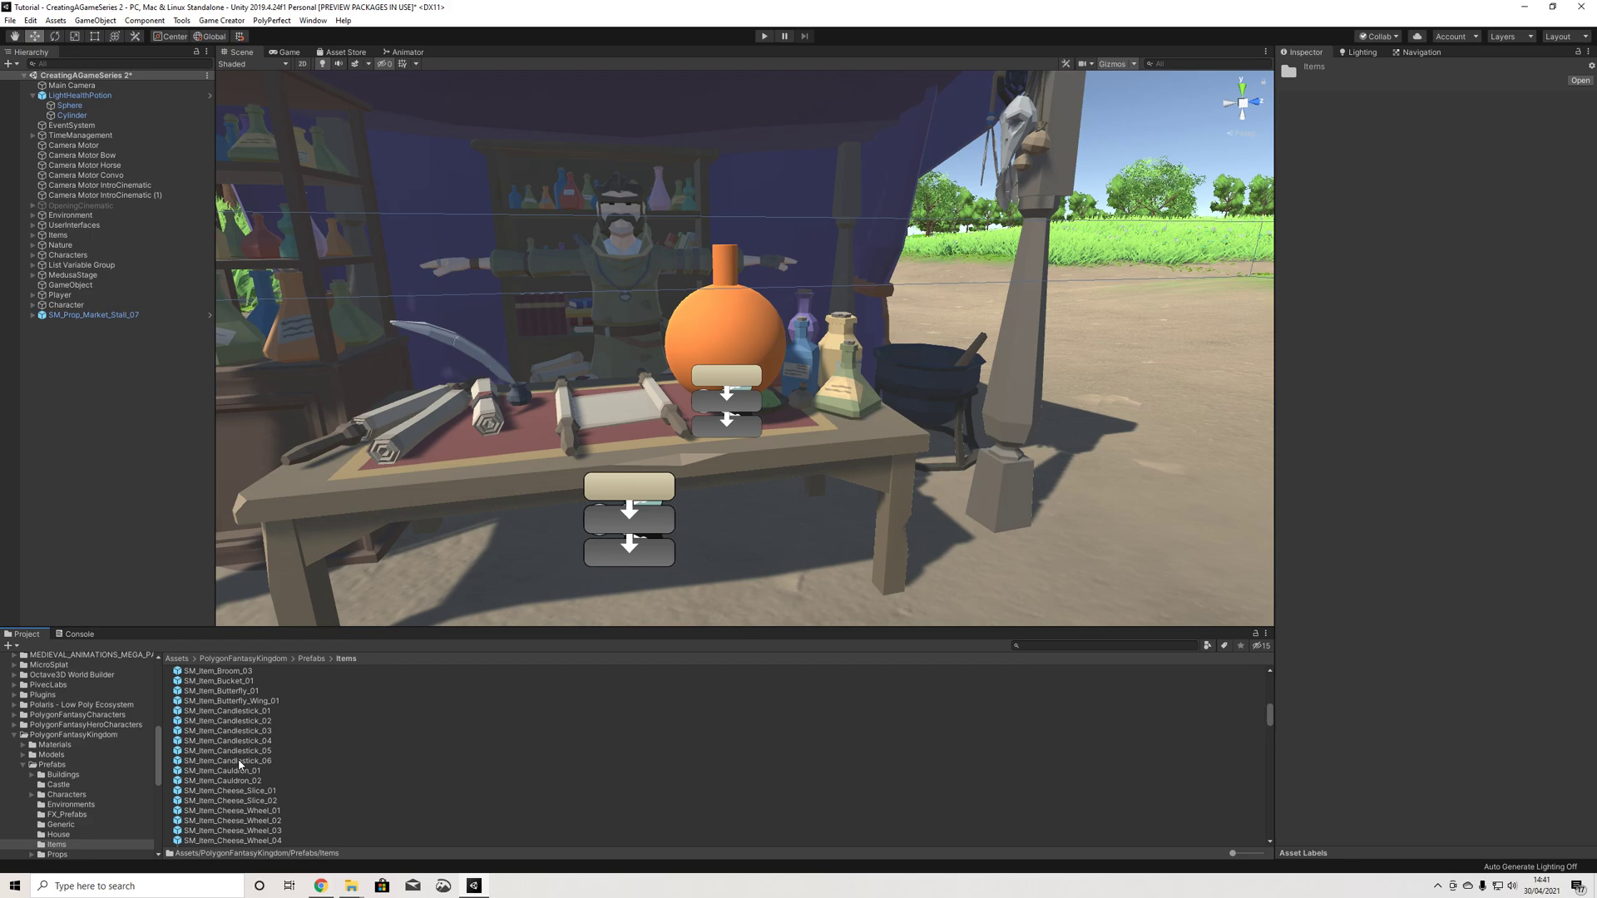
{"action": "scroll", "coordinate": [240, 763], "scroll_direction": "down", "scroll_amount": 12}
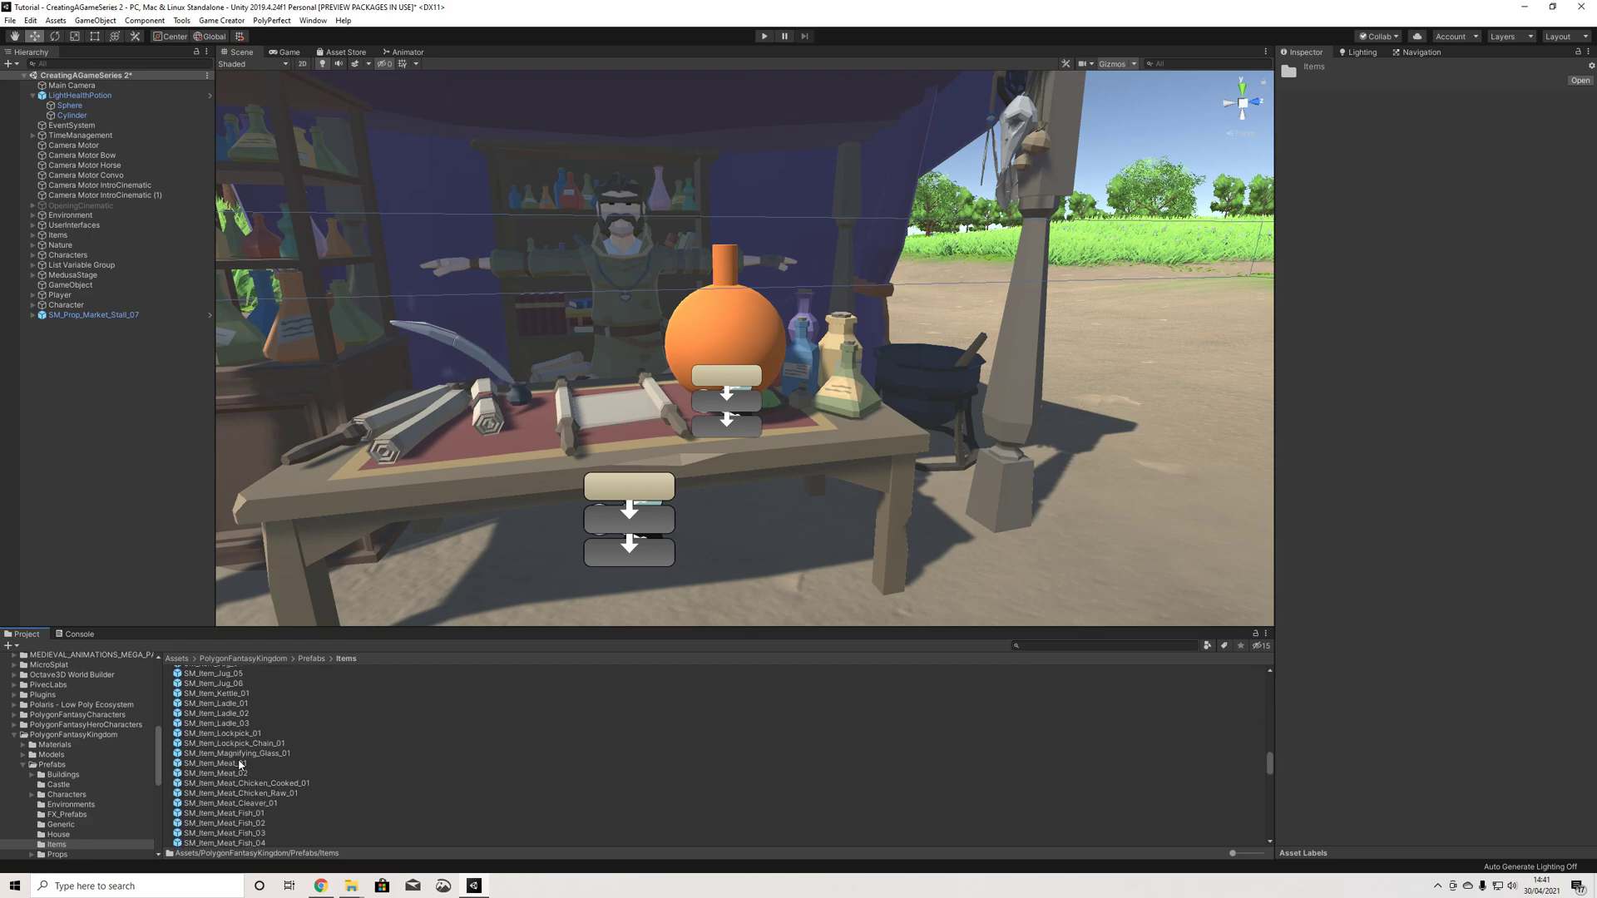
{"action": "scroll", "coordinate": [240, 763], "scroll_direction": "down", "scroll_amount": 15}
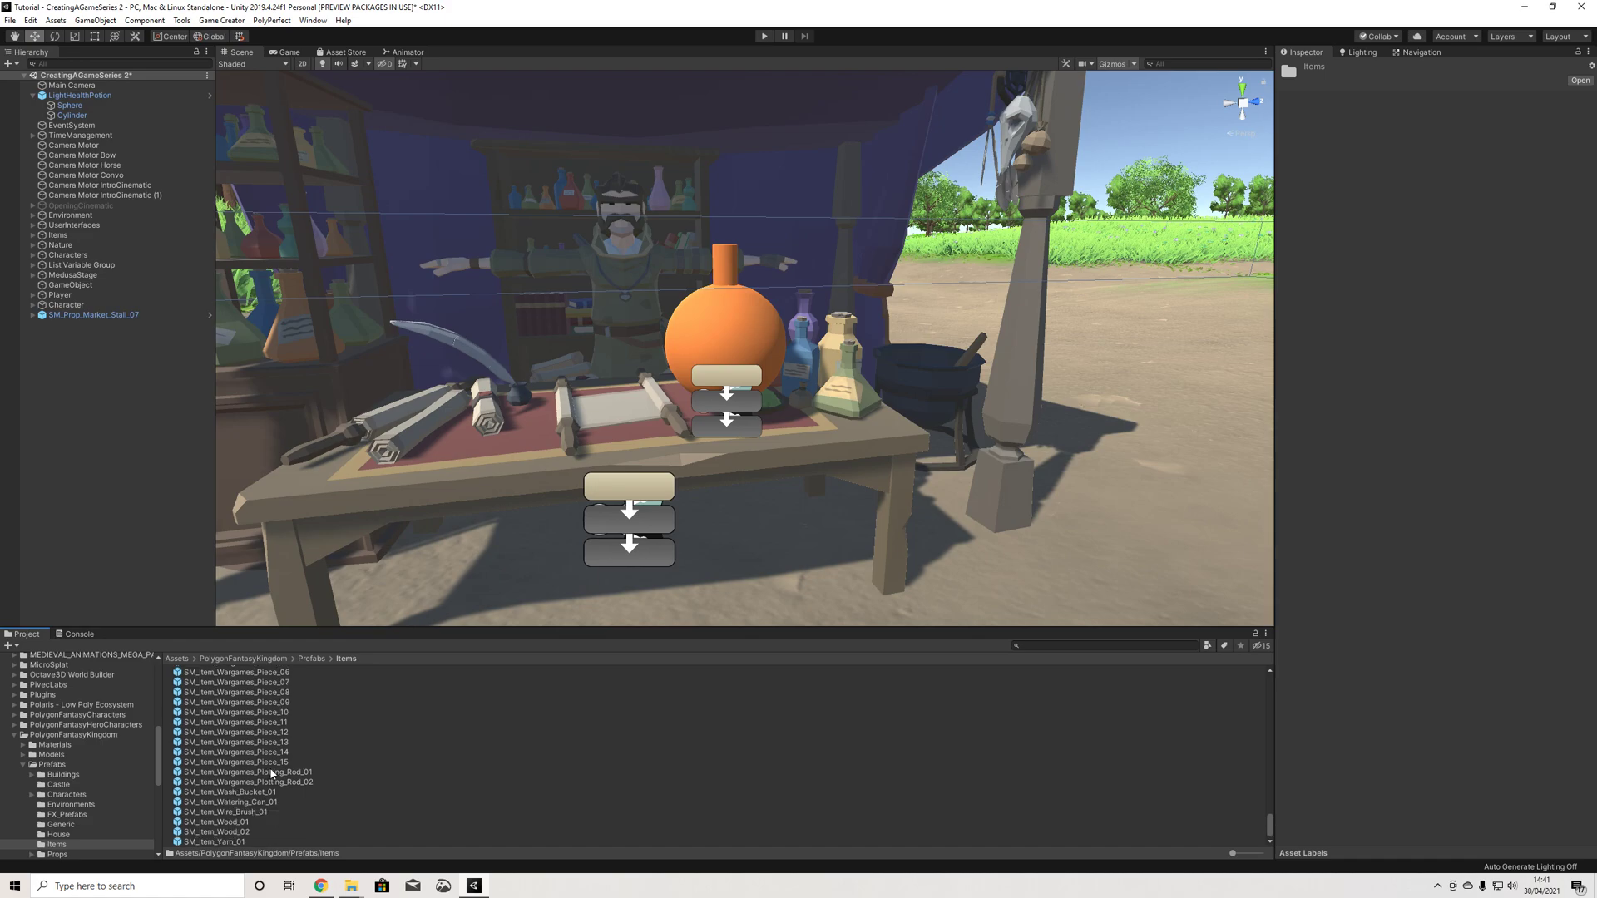
{"action": "left_click_drag", "start_coordinate": [1270, 834], "coordinate": [1261, 682]}
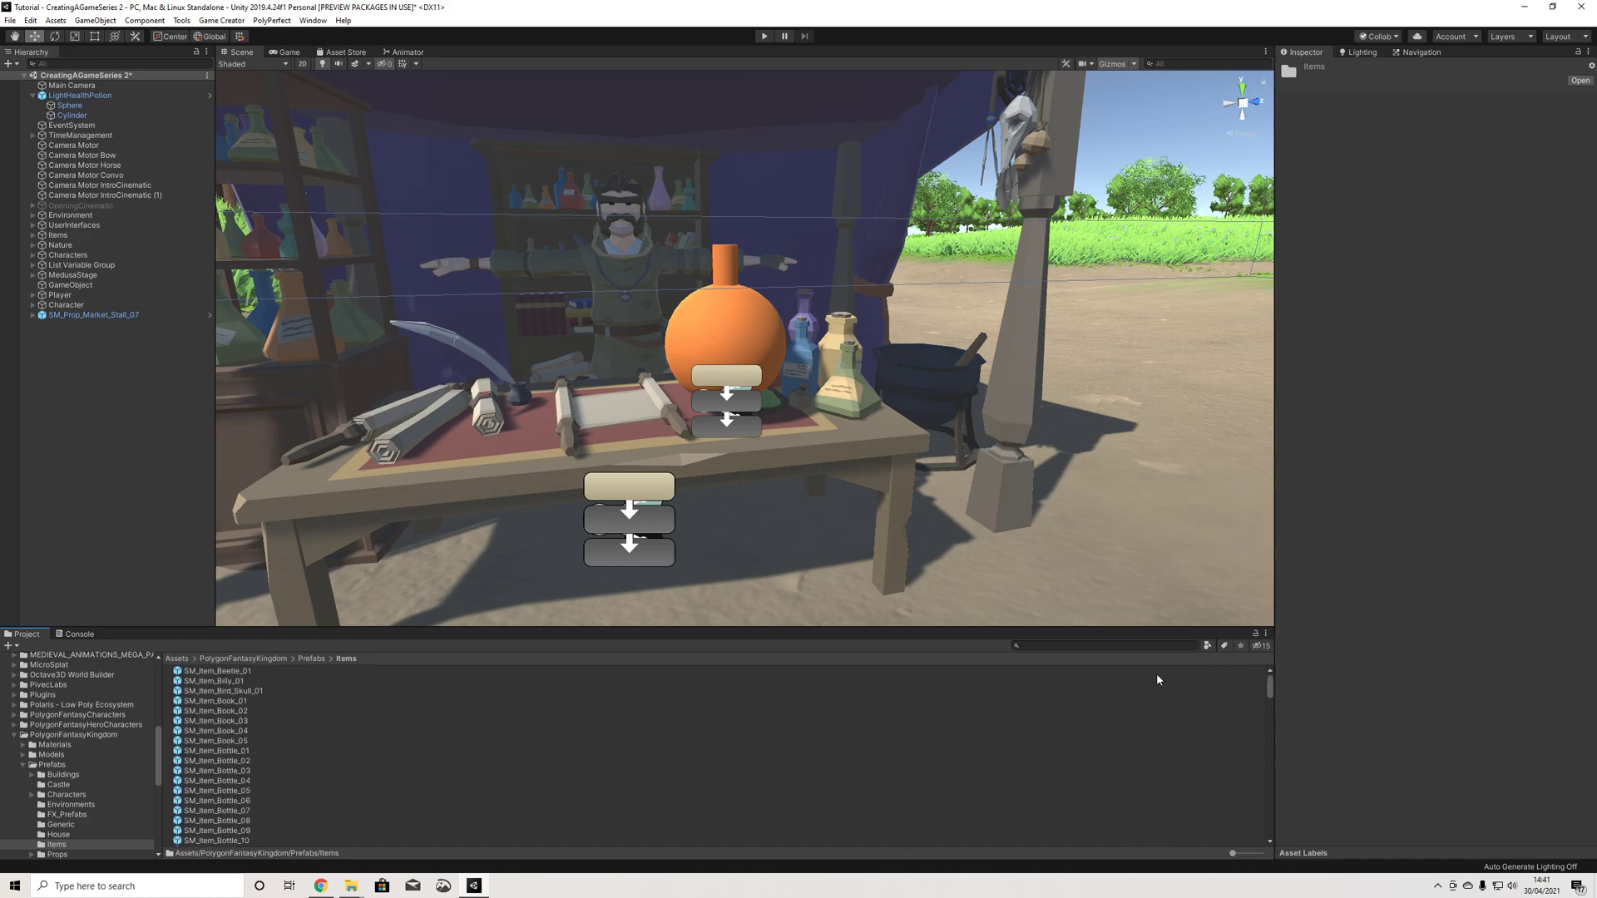
Step: Place the SM_Item_Bottle_06 prefab on the merchant's table and deactivate it
{"action": "left_click_drag", "start_coordinate": [248, 792], "coordinate": [773, 641]}
{"action": "left_click_drag", "start_coordinate": [234, 797], "coordinate": [810, 372]}
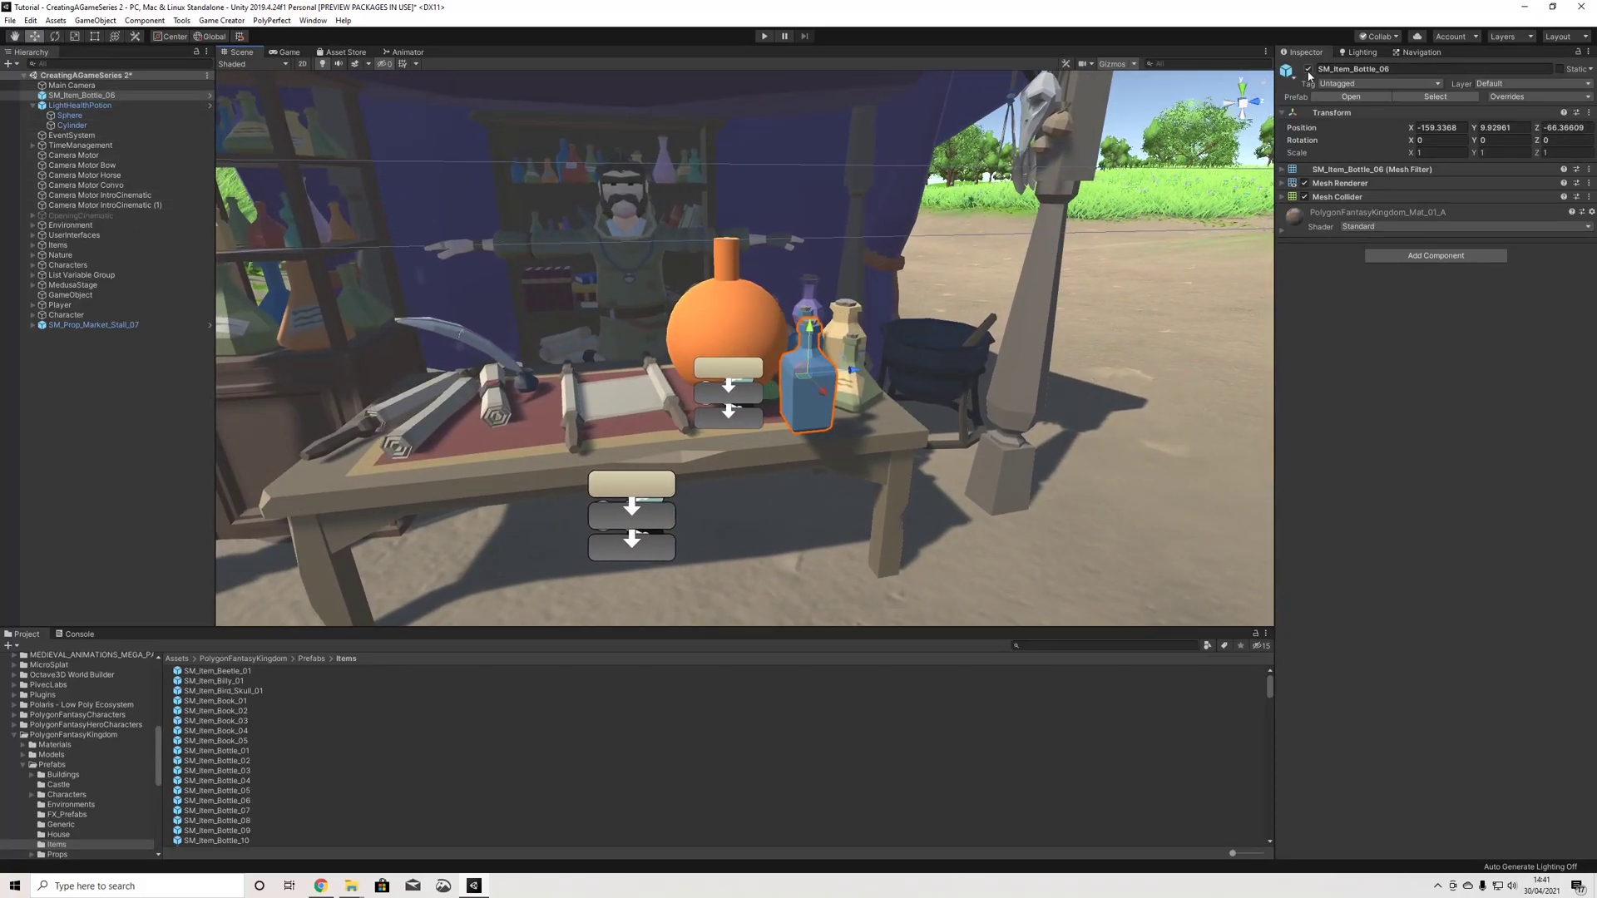
{"action": "left_click", "coordinate": [1308, 70]}
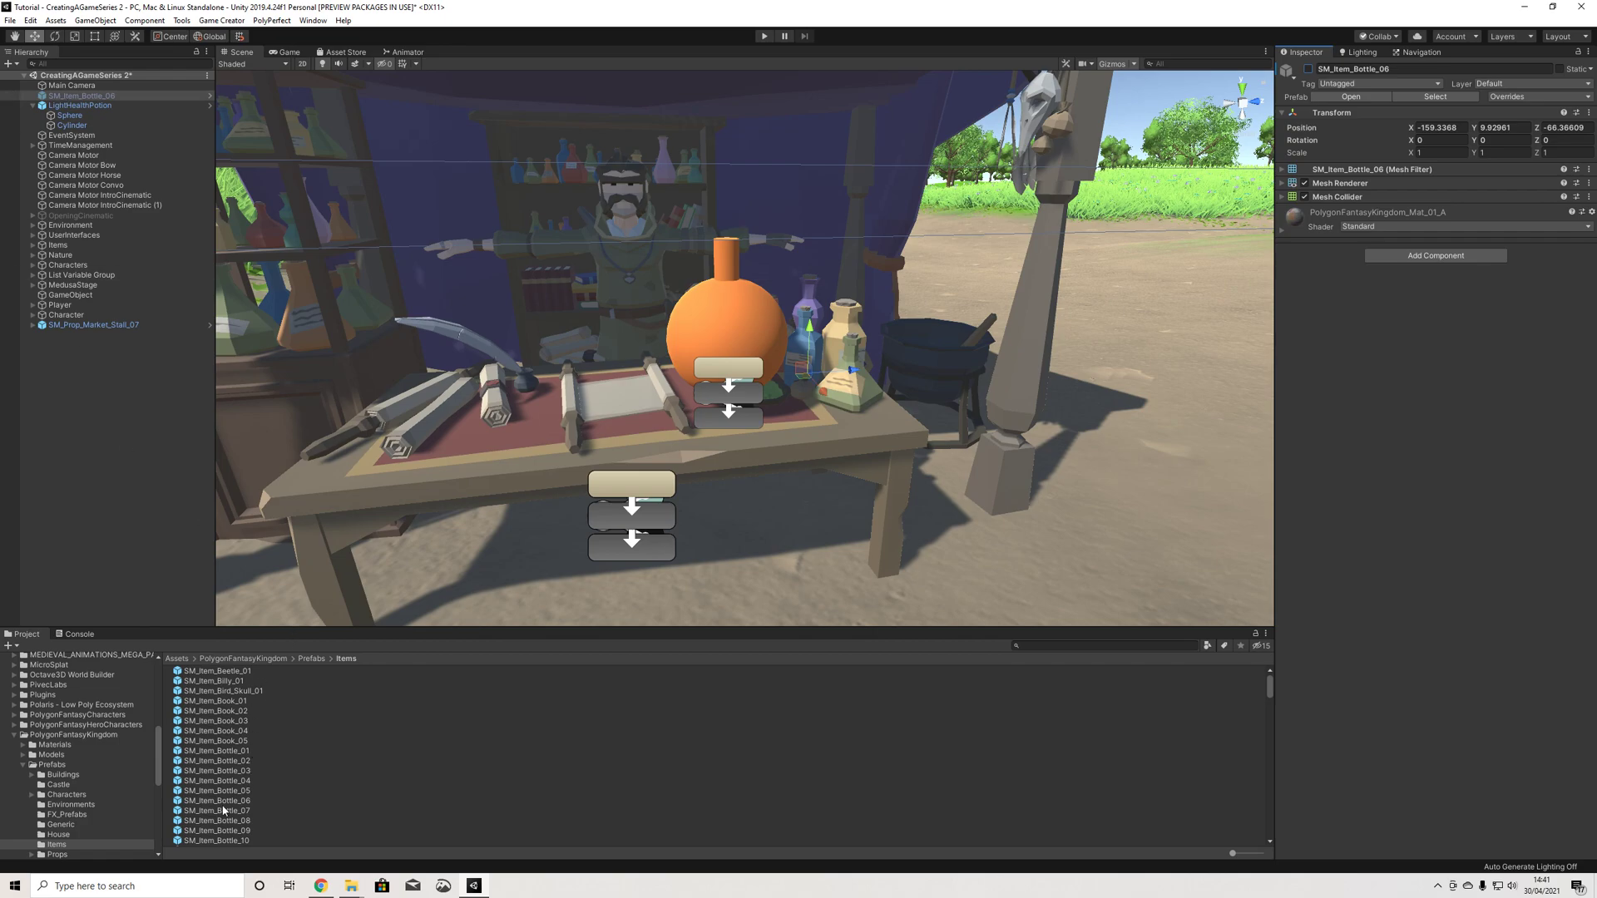
Step: Preview more bottle prefabs and place SM_Item_Bottle_07 beside the orange potion on the table
{"action": "left_click_drag", "start_coordinate": [237, 794], "coordinate": [701, 644]}
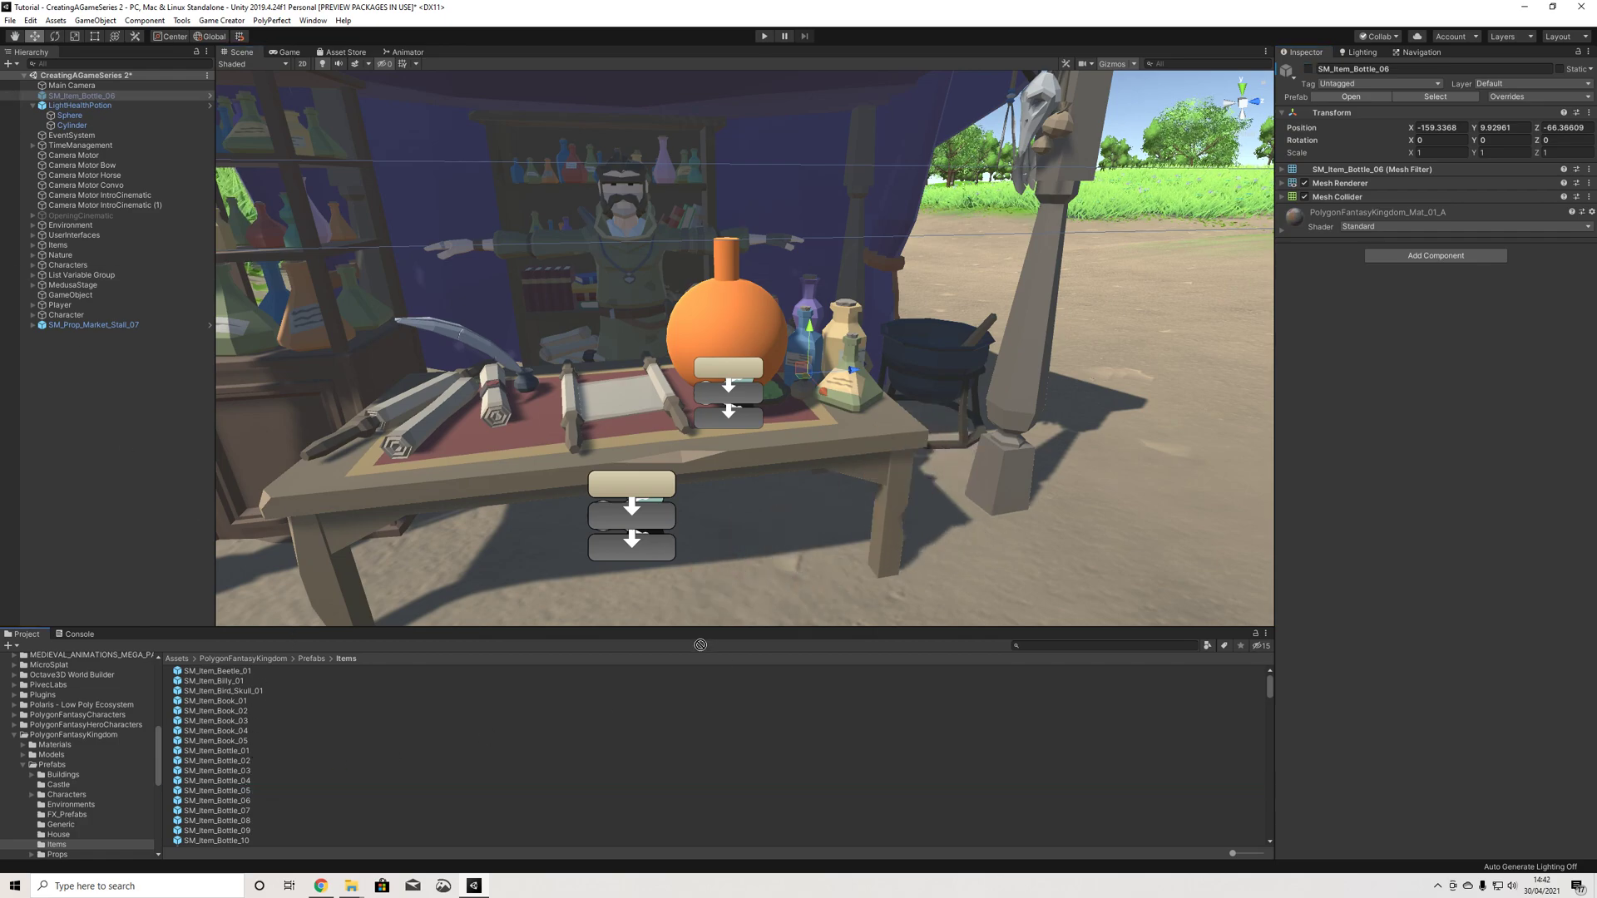
{"action": "left_click_drag", "start_coordinate": [253, 769], "coordinate": [758, 643]}
{"action": "left_click_drag", "start_coordinate": [235, 773], "coordinate": [276, 741]}
{"action": "left_click_drag", "start_coordinate": [226, 805], "coordinate": [528, 666]}
{"action": "left_click_drag", "start_coordinate": [232, 810], "coordinate": [761, 372]}
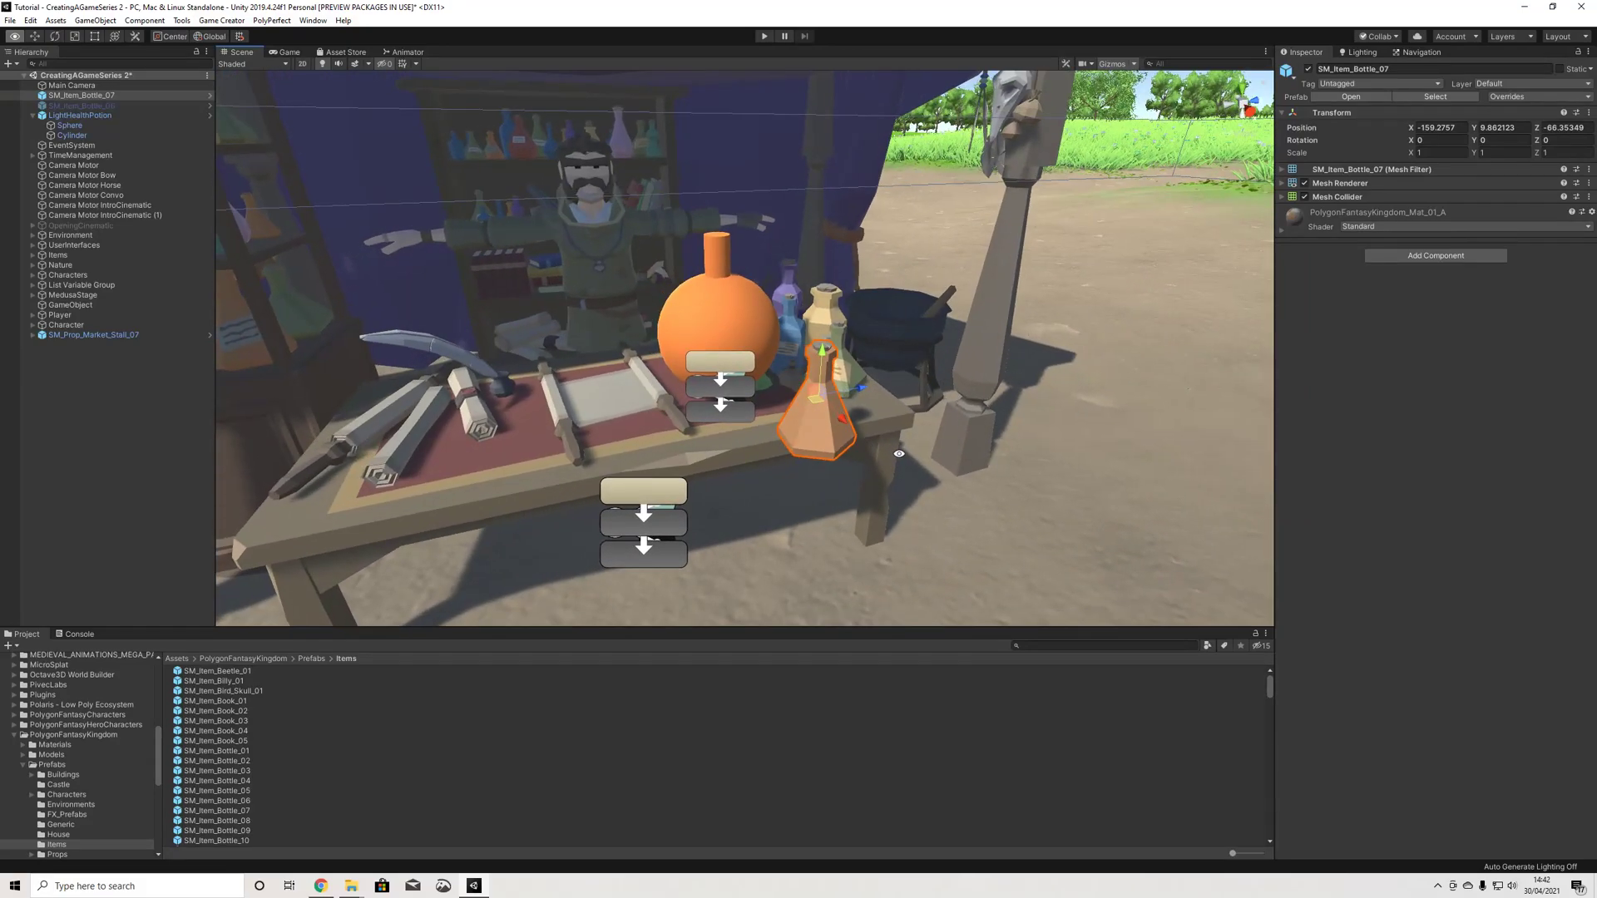
Step: Make SM_Item_Bottle_07 a child of LightHealthPotion and set its local position to 0, 0, 0
{"action": "left_click_drag", "start_coordinate": [82, 96], "coordinate": [91, 117]}
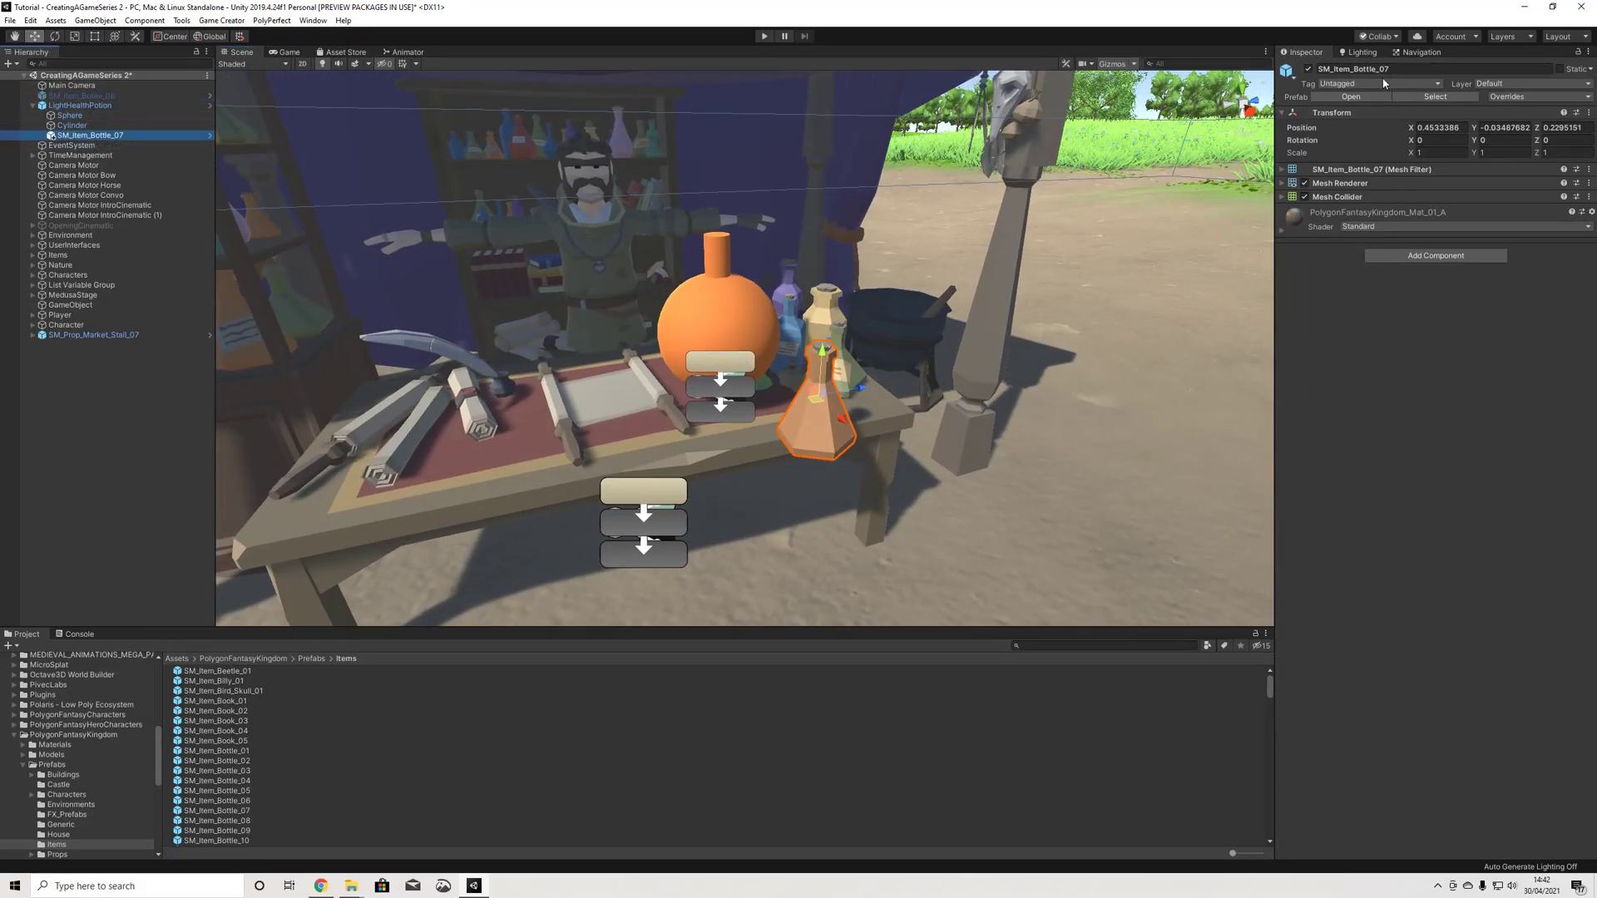
{"action": "left_click", "coordinate": [1447, 127]}
{"action": "type", "text": "0"}
{"action": "key", "text": "Tab"}
{"action": "type", "text": "0"}
{"action": "key", "text": "Tab"}
{"action": "type", "text": "0"}
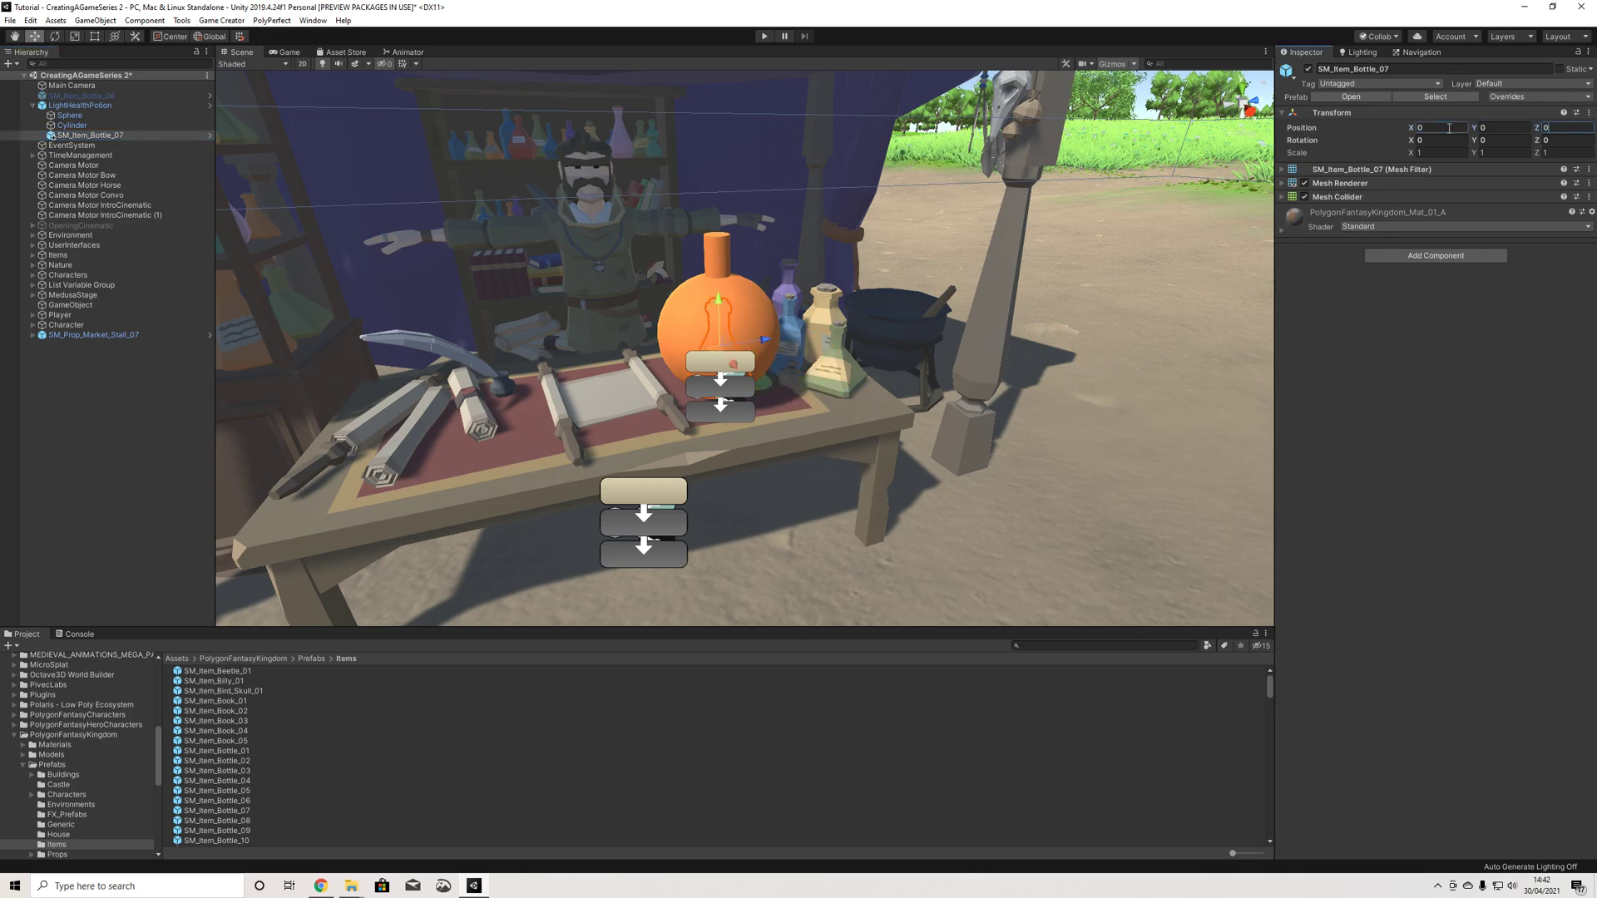
Step: Deactivate the Sphere and Cylinder children of LightHealthPotion, toggling them to compare against the bottle model
{"action": "left_click", "coordinate": [80, 105]}
{"action": "left_click", "coordinate": [8, 21]}
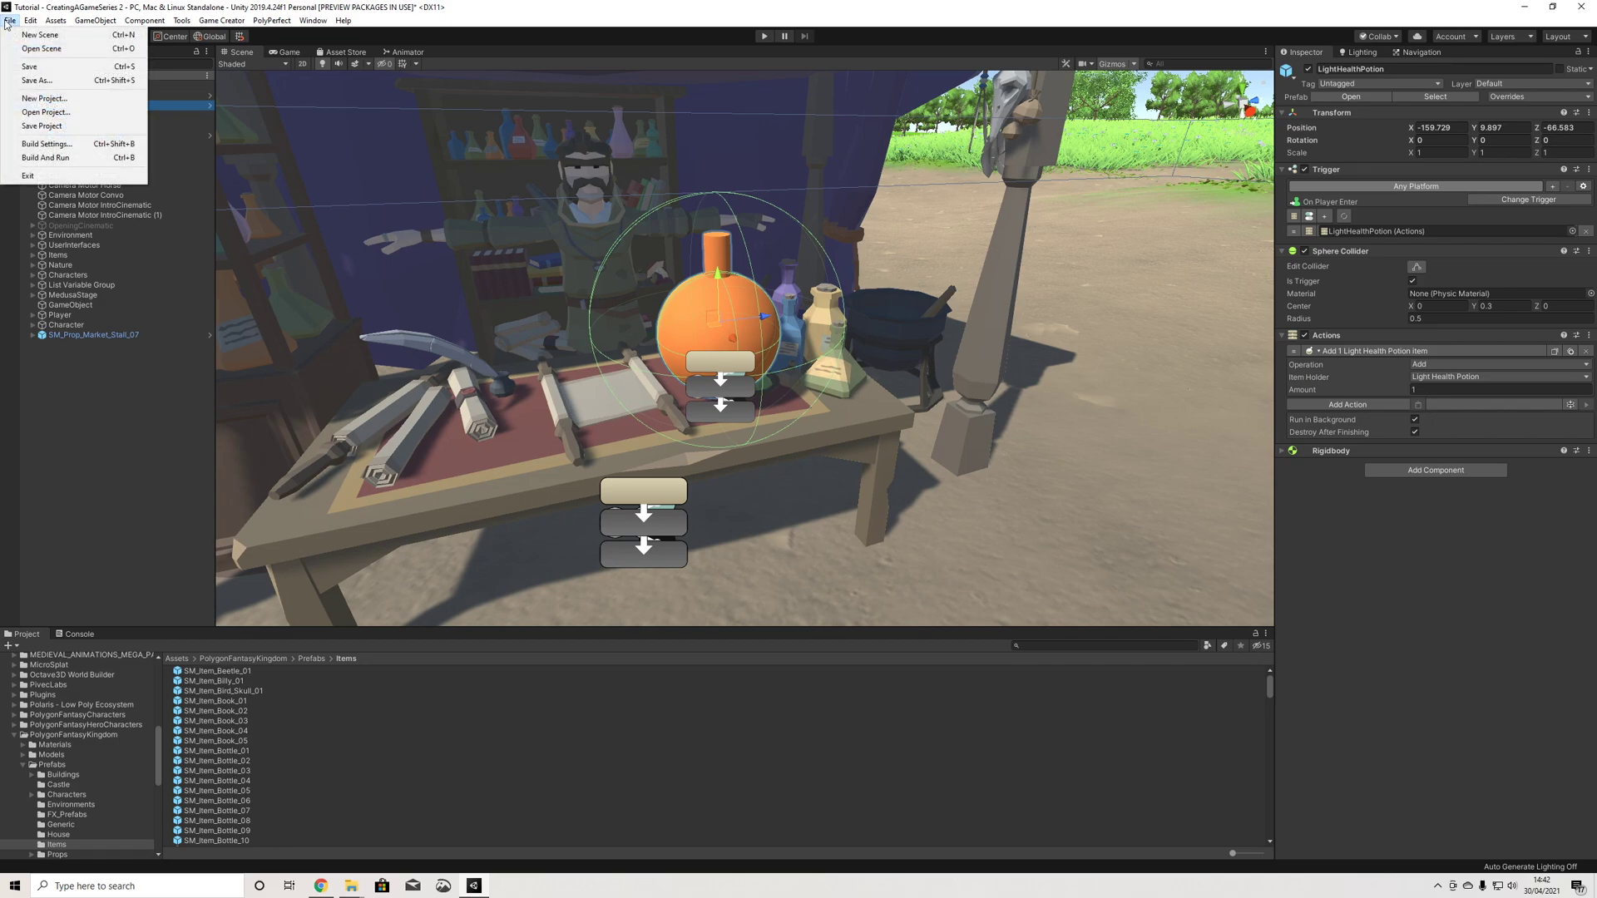
{"action": "key", "text": "Escape"}
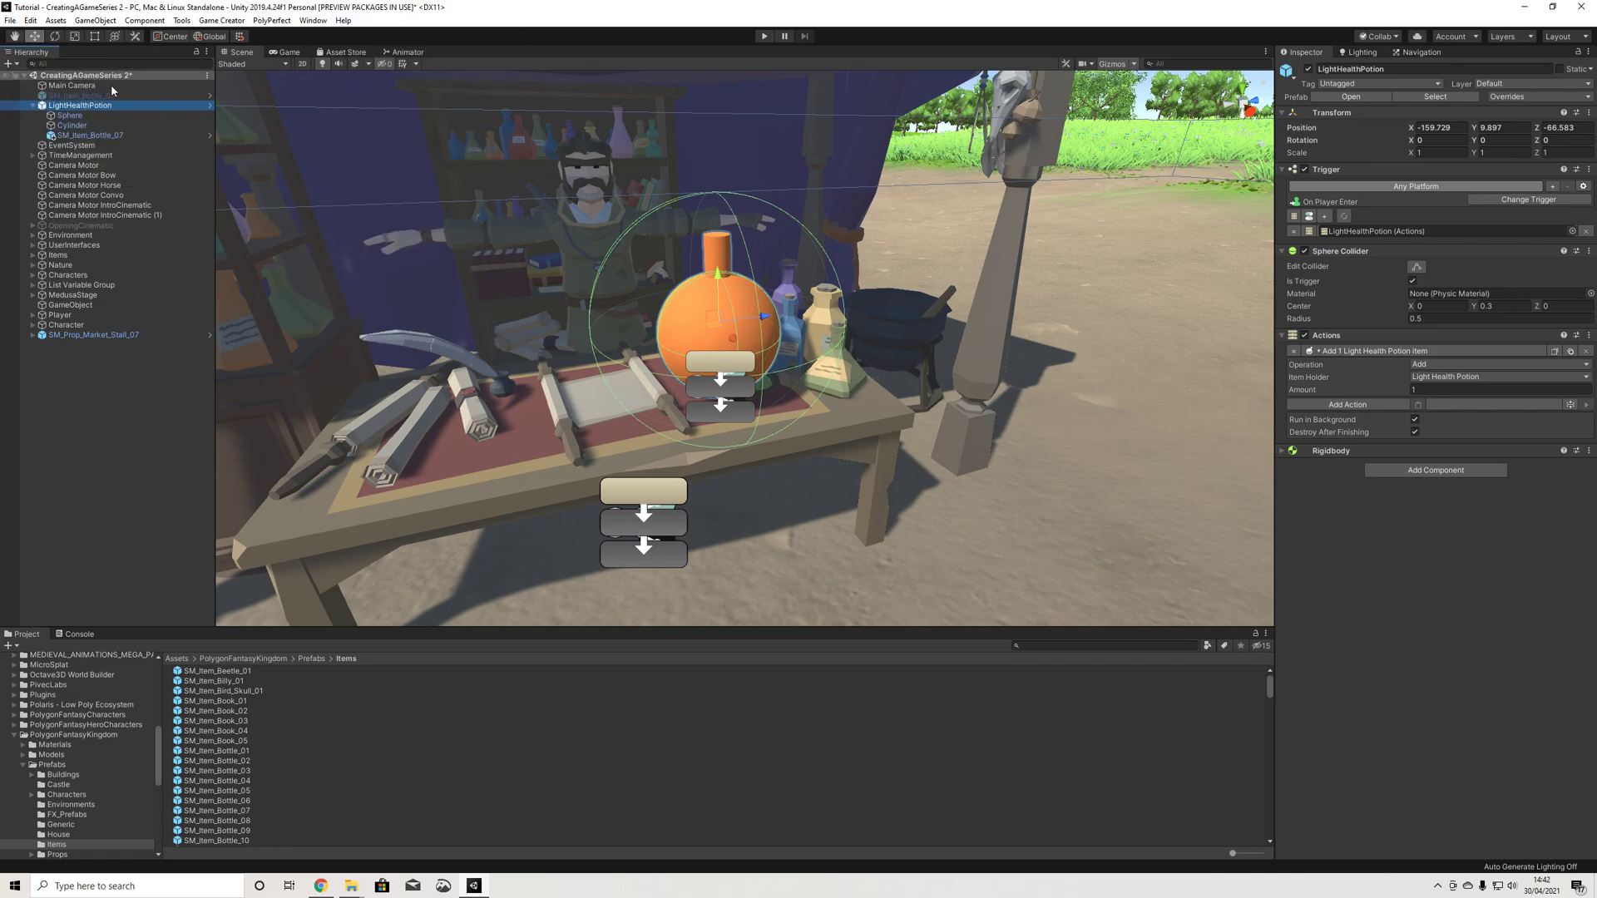
{"action": "left_click", "coordinate": [75, 117]}
{"action": "left_click", "coordinate": [73, 125], "text": "ctrl"}
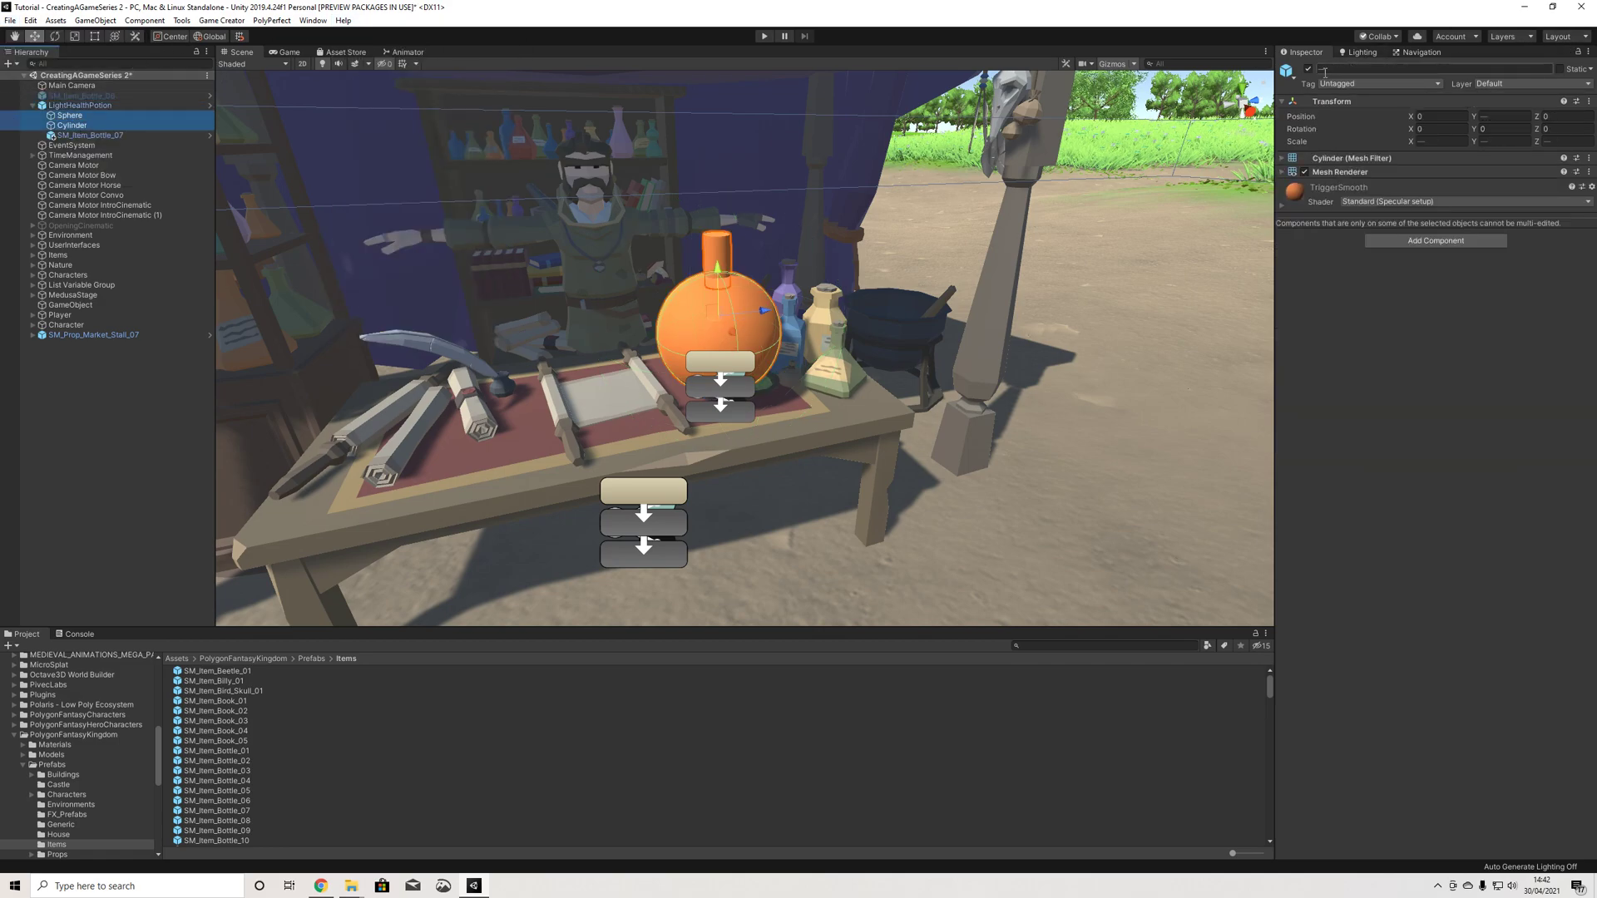
{"action": "left_click", "coordinate": [1309, 70]}
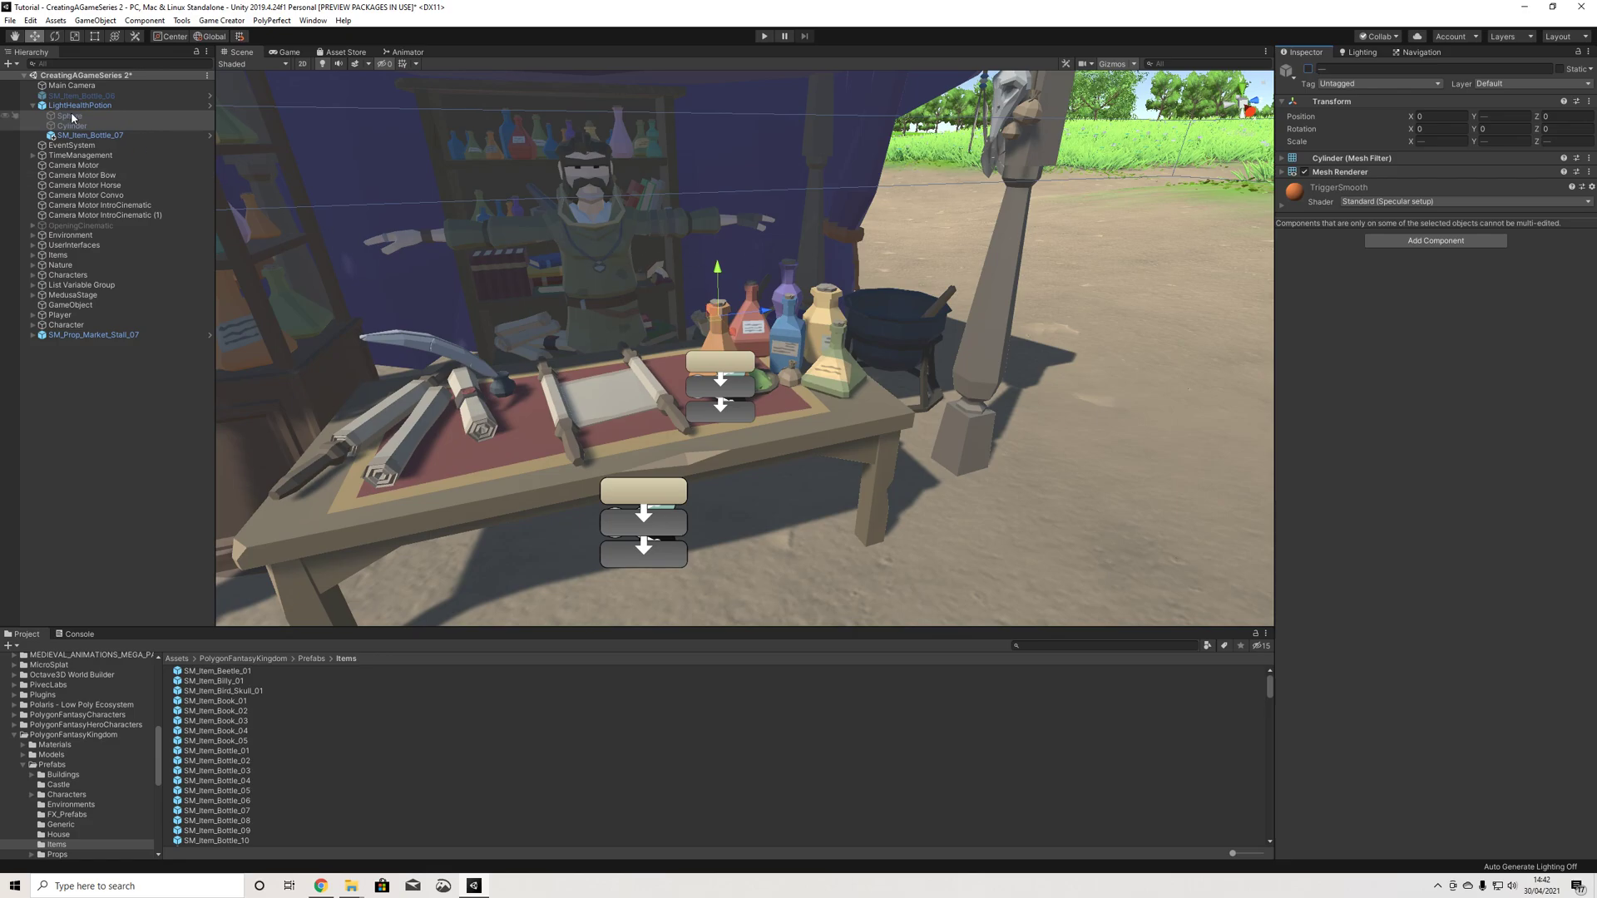
{"action": "left_click", "coordinate": [1310, 70]}
{"action": "left_click_drag", "start_coordinate": [840, 167], "coordinate": [943, 227], "text": "alt"}
{"action": "left_click", "coordinate": [1309, 70]}
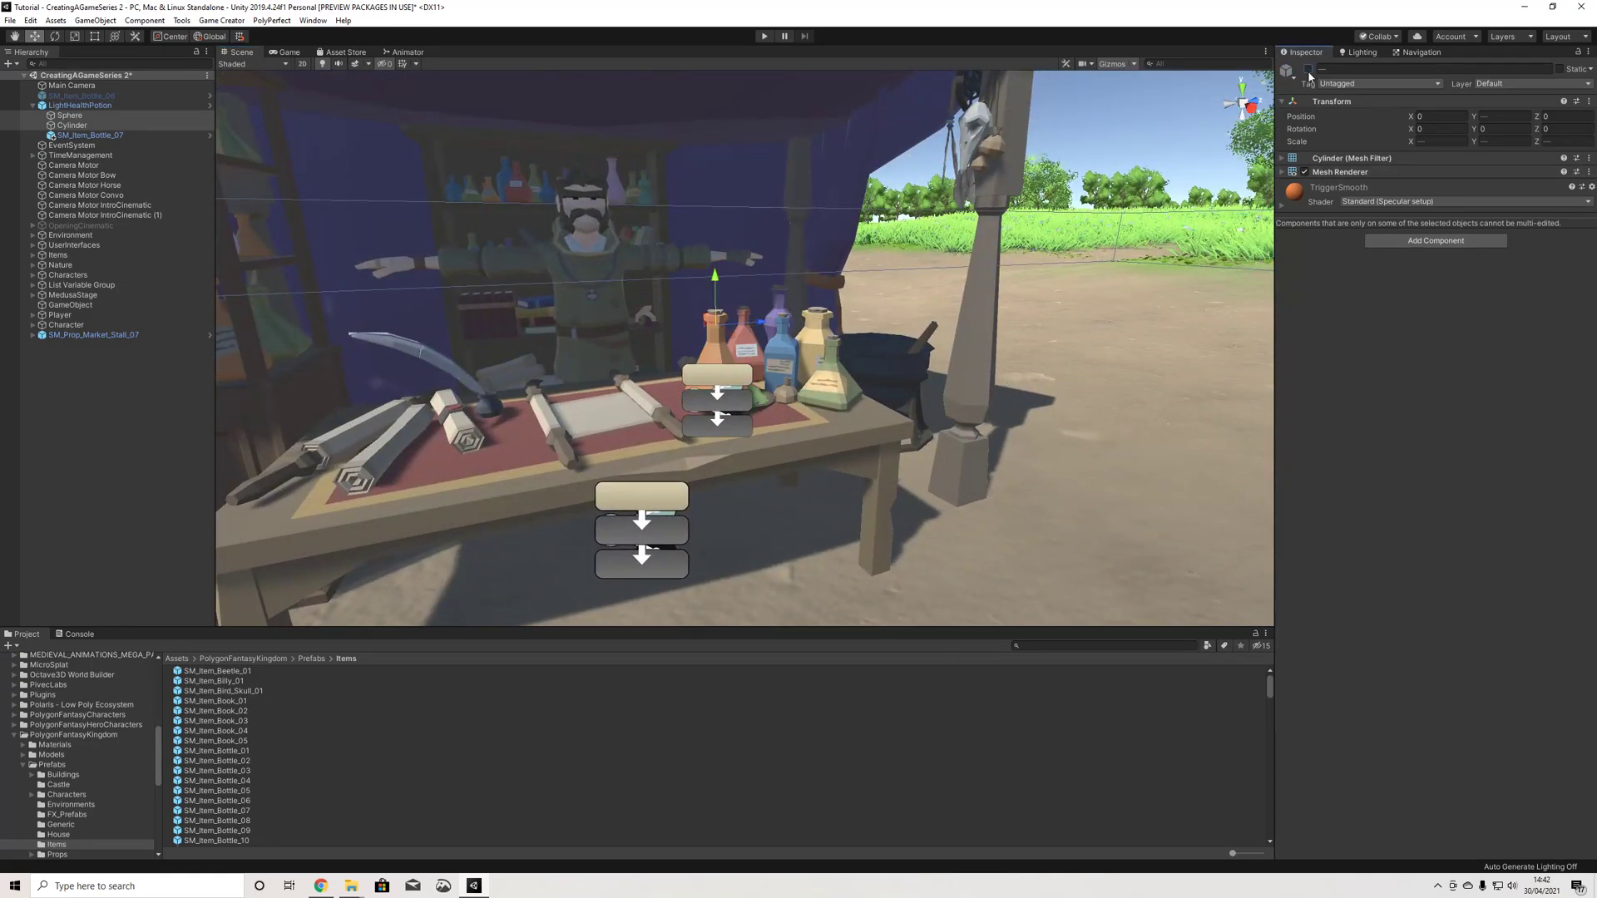
Step: Check the LightHealthPotion prefab asset, return to the scene and apply all of the instance's overrides to the prefab
{"action": "left_click", "coordinate": [80, 106]}
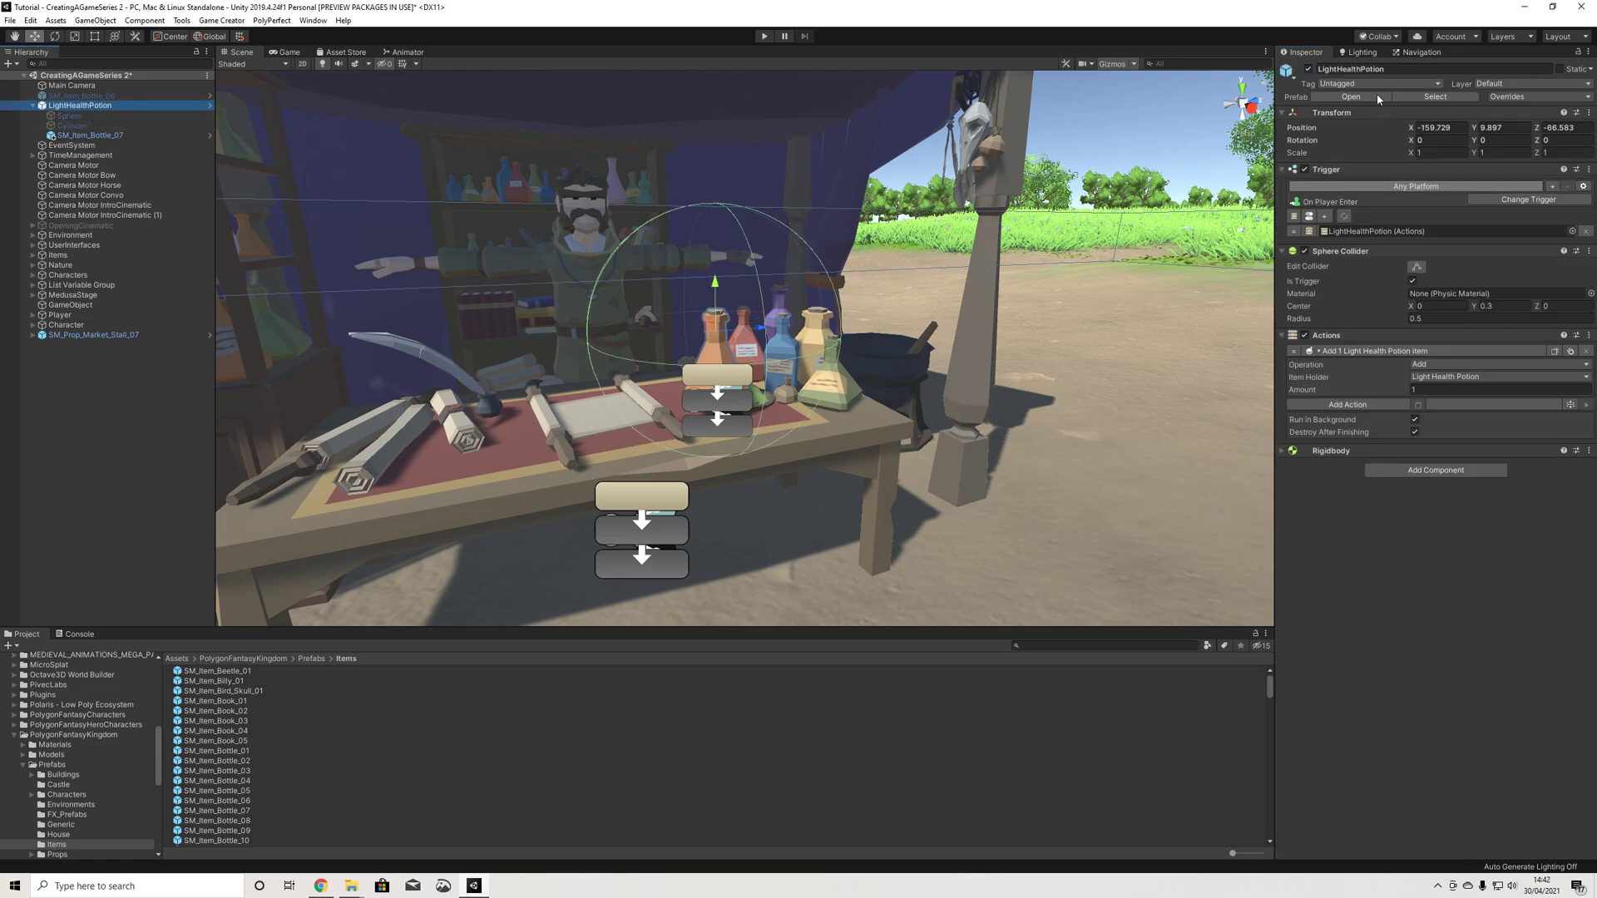
{"action": "left_click", "coordinate": [1351, 96]}
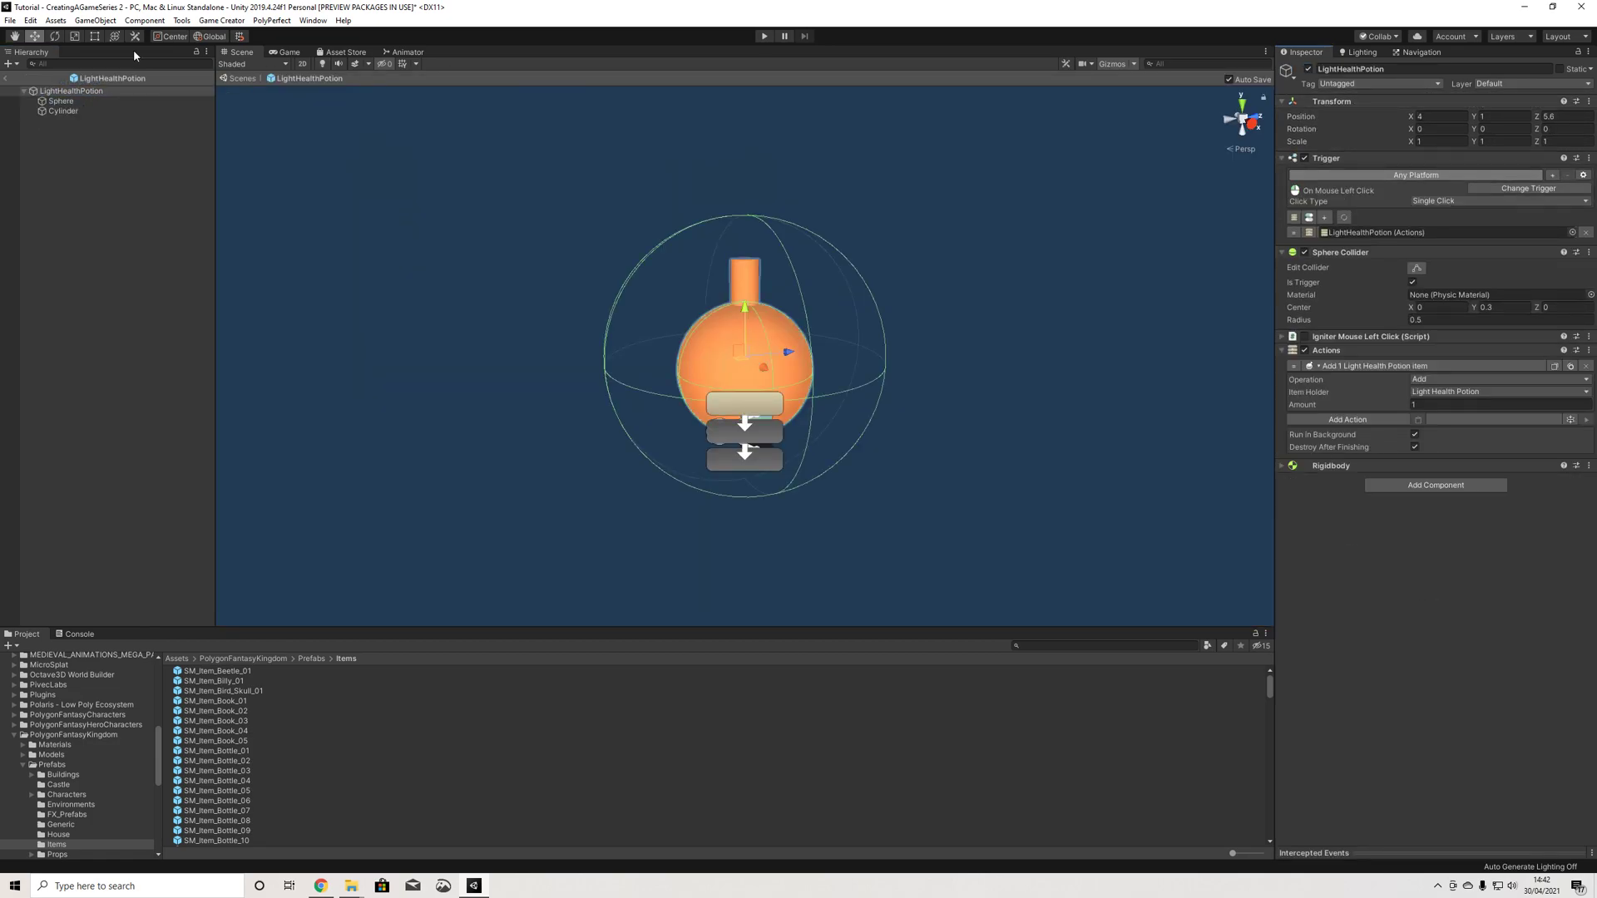
{"action": "left_click", "coordinate": [5, 87]}
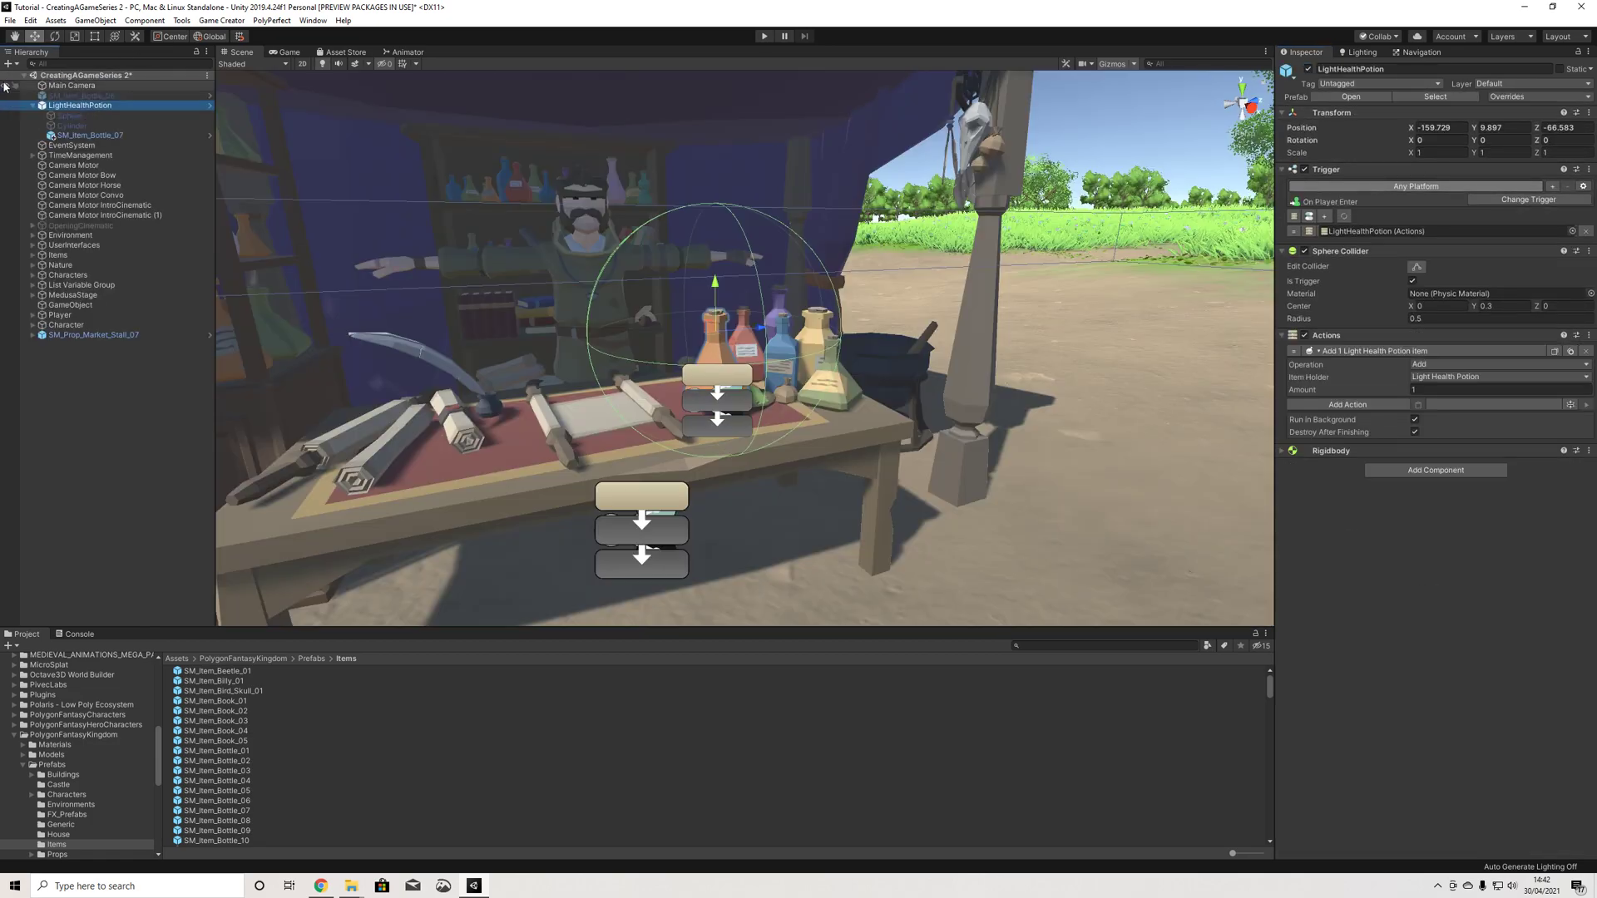
{"action": "left_click", "coordinate": [1514, 95]}
{"action": "left_click", "coordinate": [1555, 251]}
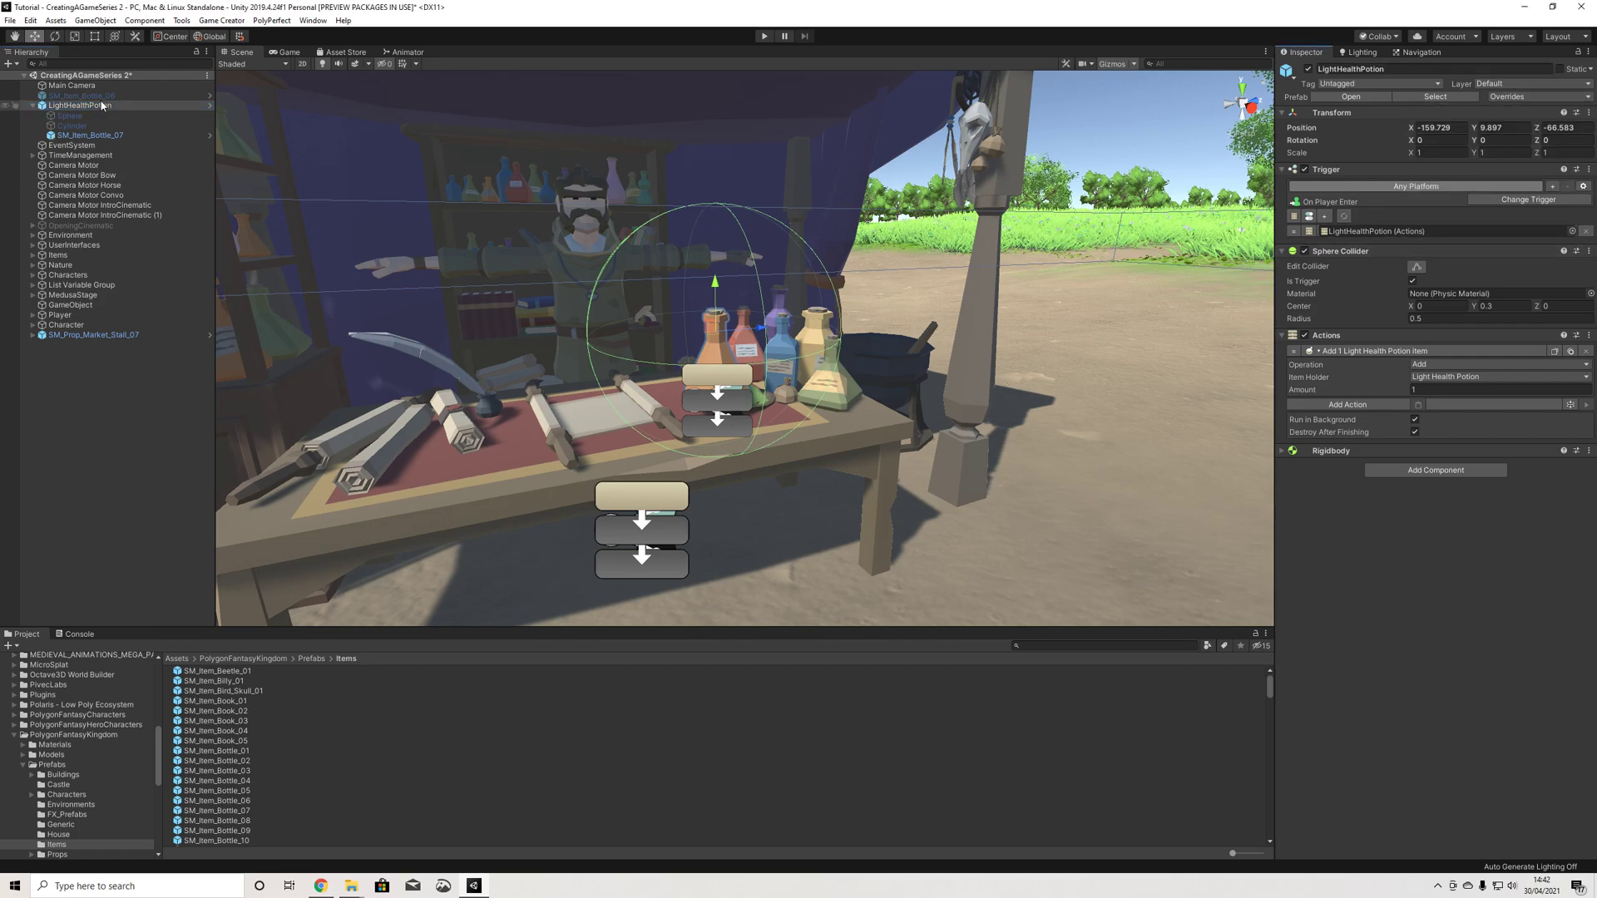
Step: Delete the Sphere and Cylinder objects inside the LightHealthPotion prefab and return to the scene
{"action": "left_click", "coordinate": [1351, 97]}
{"action": "left_click", "coordinate": [69, 111]}
{"action": "left_click", "coordinate": [67, 102], "text": "shift"}
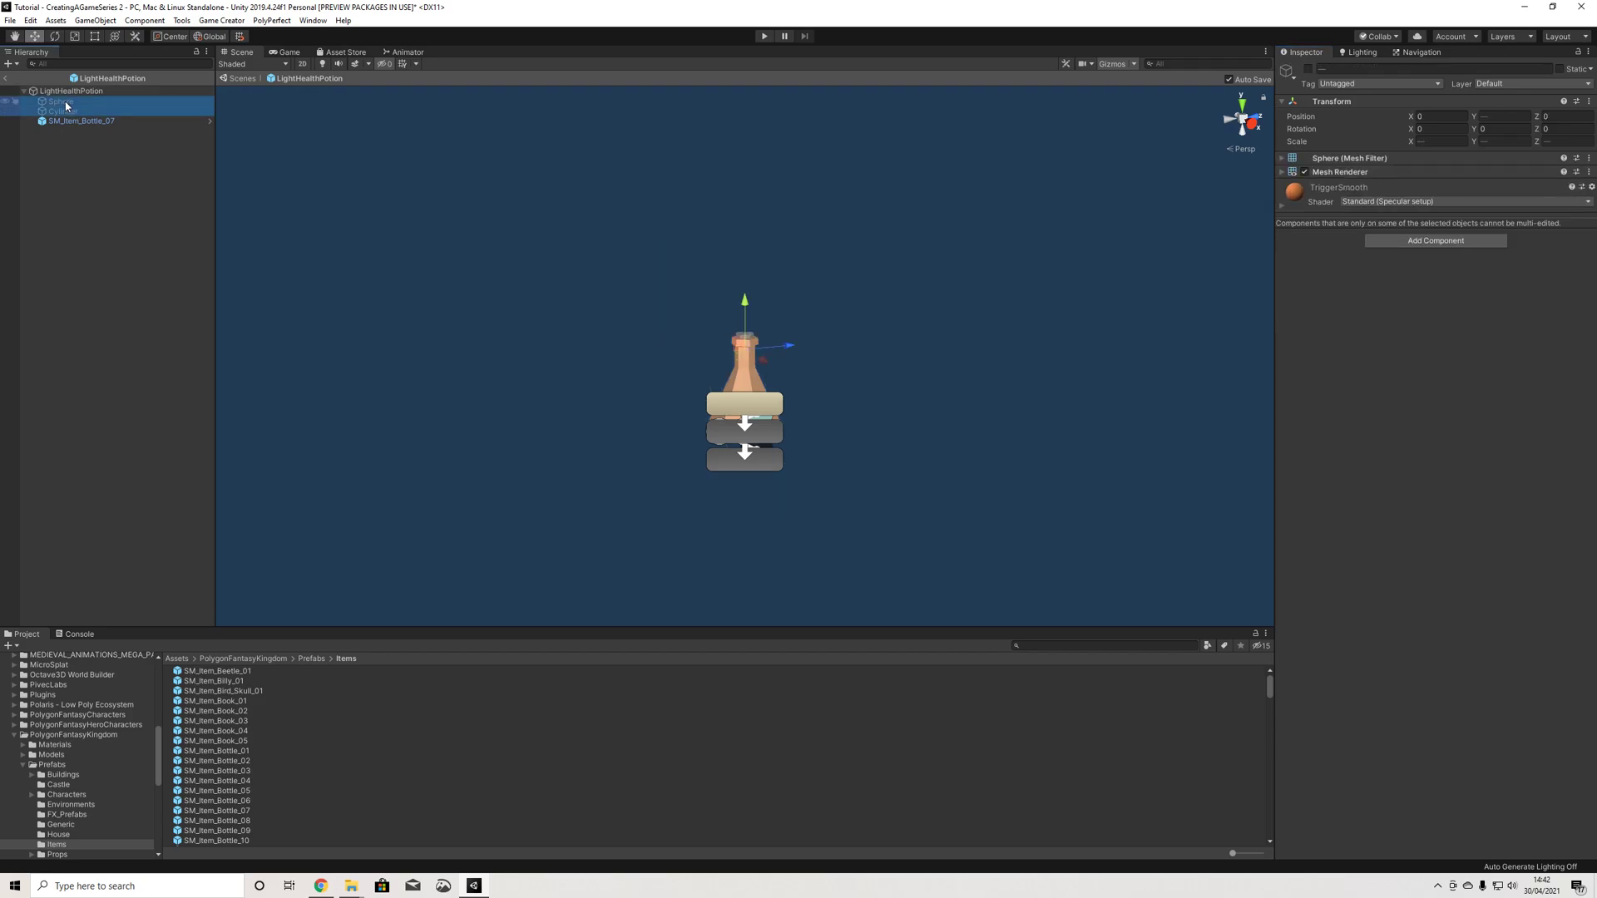
{"action": "key", "text": "Delete"}
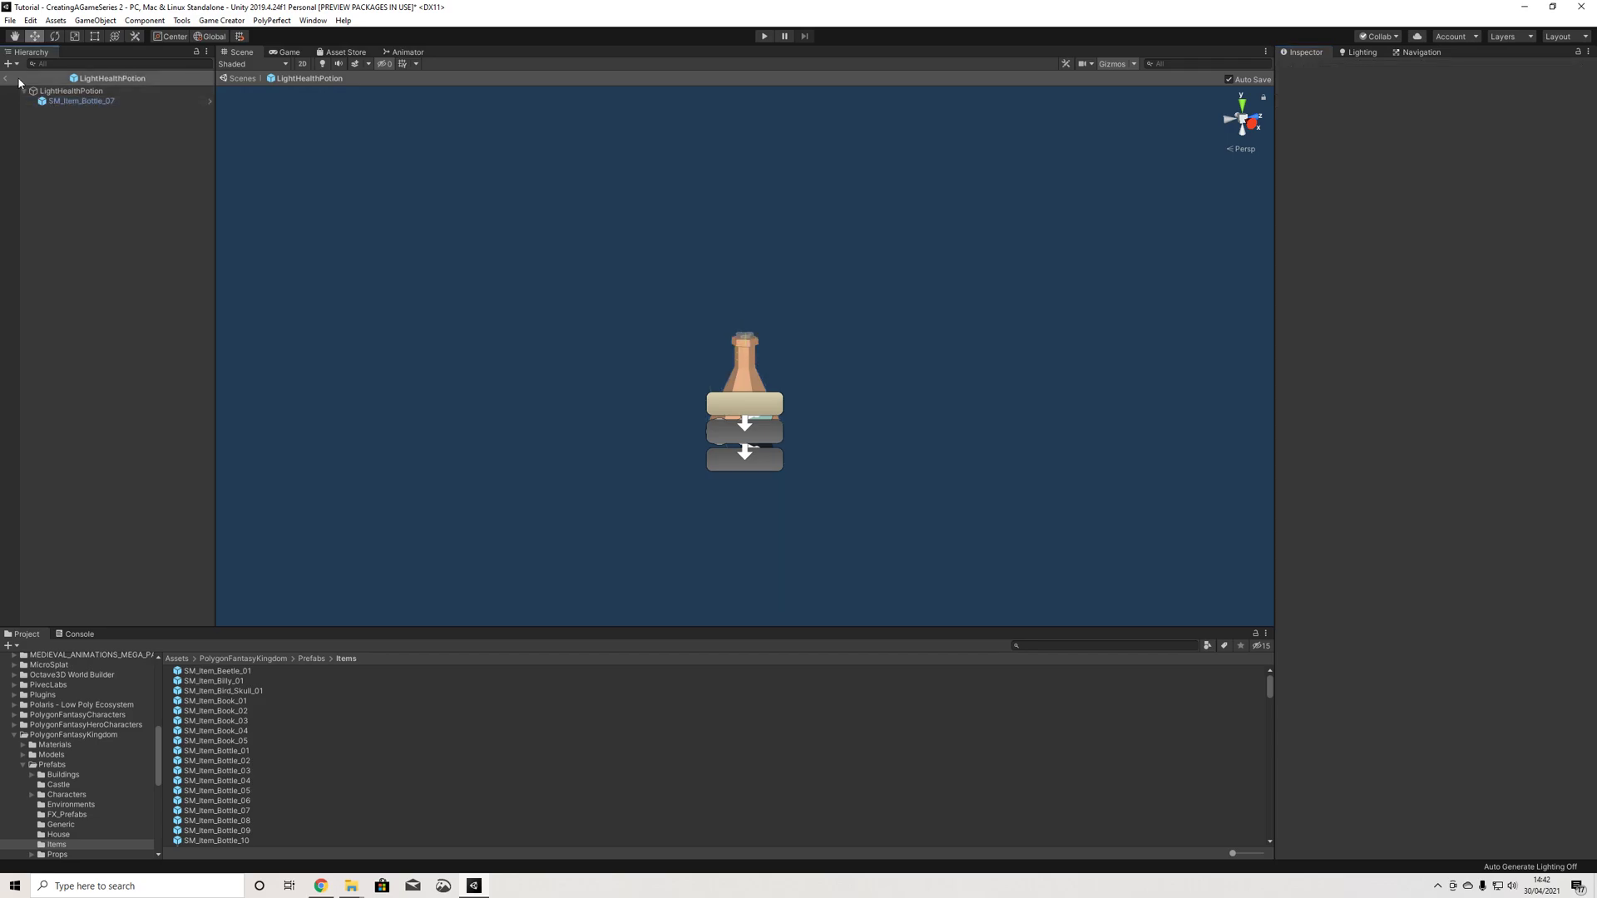
{"action": "left_click", "coordinate": [4, 79]}
Step: Duplicate the LightHealthPotion in the scene and unpack the copy from its prefab
{"action": "left_click", "coordinate": [90, 115]}
{"action": "left_click", "coordinate": [103, 105]}
{"action": "left_click_drag", "start_coordinate": [873, 371], "coordinate": [736, 332], "text": "alt"}
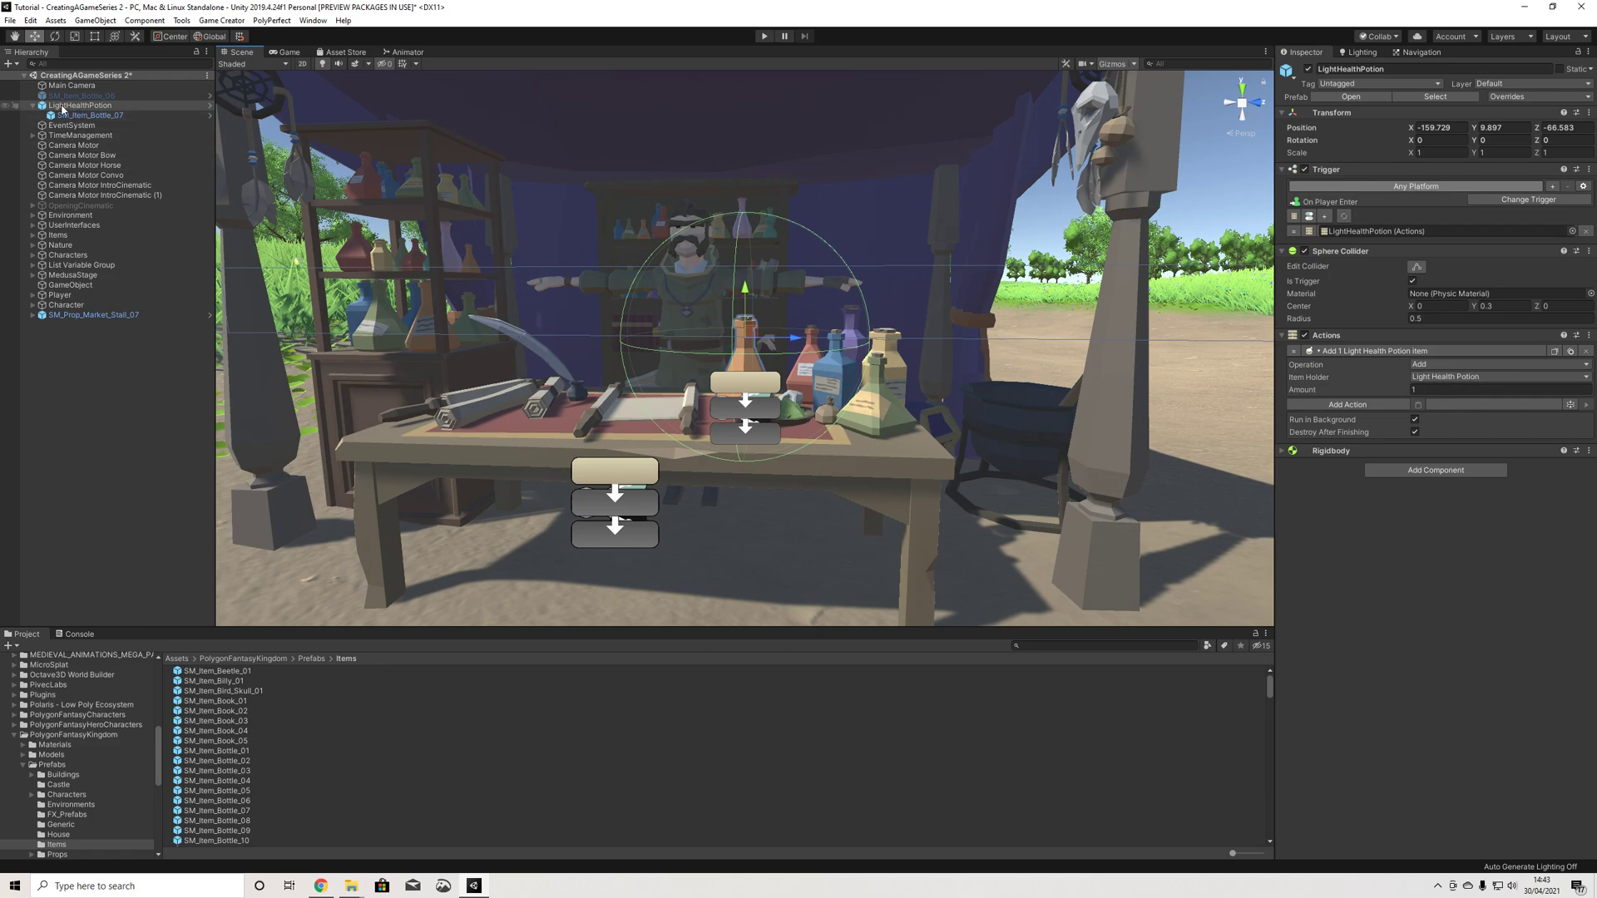
{"action": "double_click", "coordinate": [62, 107]}
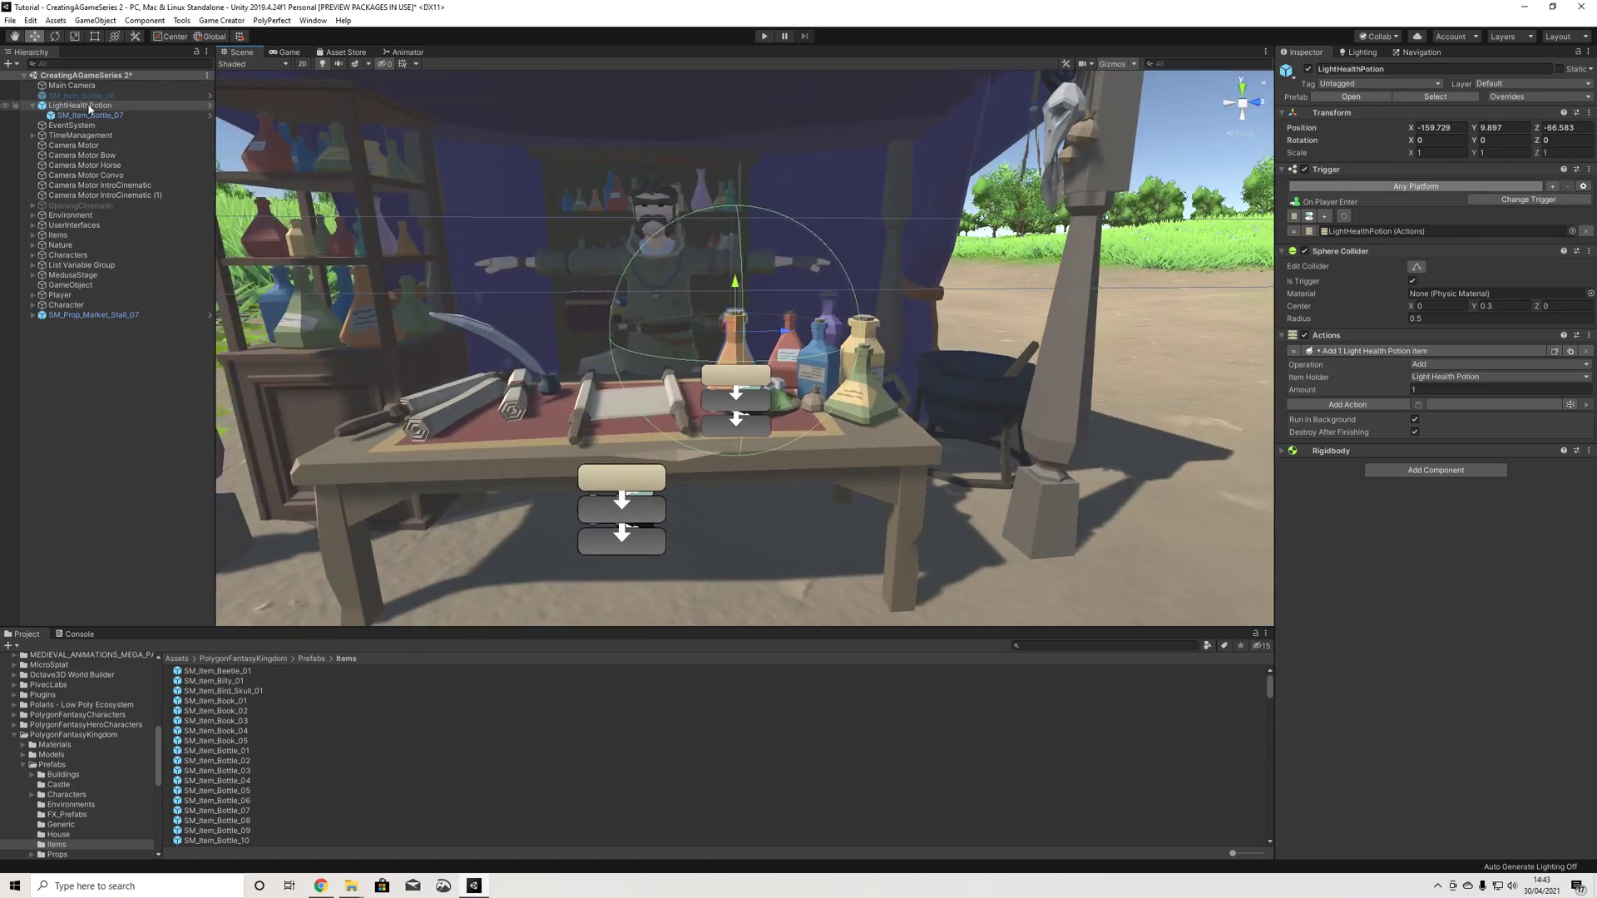
{"action": "left_click", "coordinate": [35, 106]}
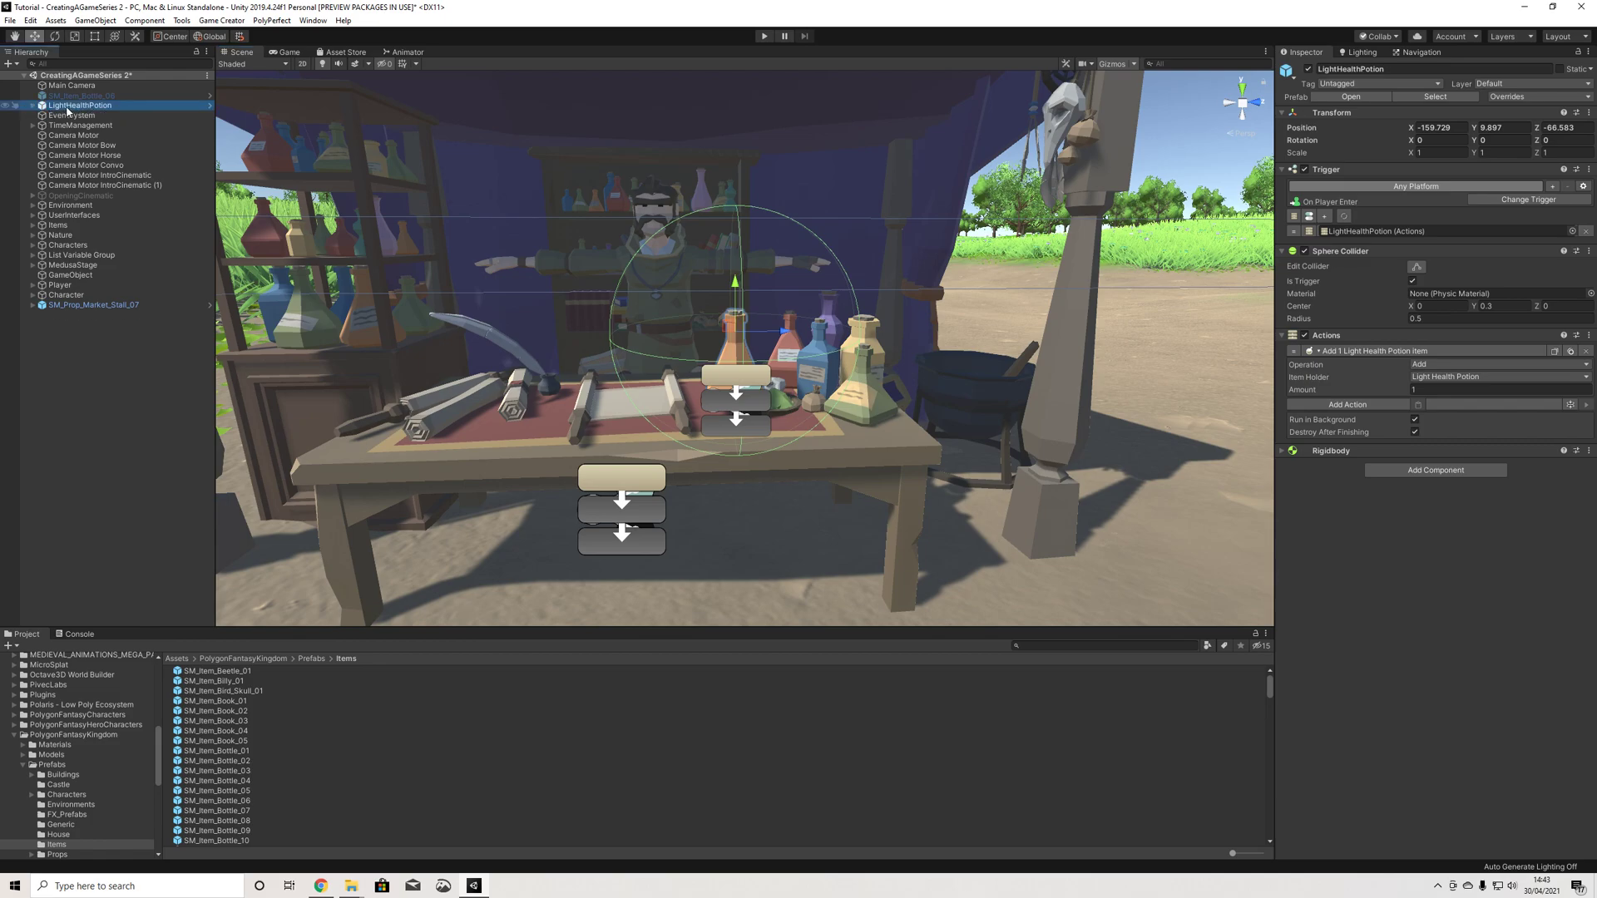
{"action": "key", "text": "ctrl+d"}
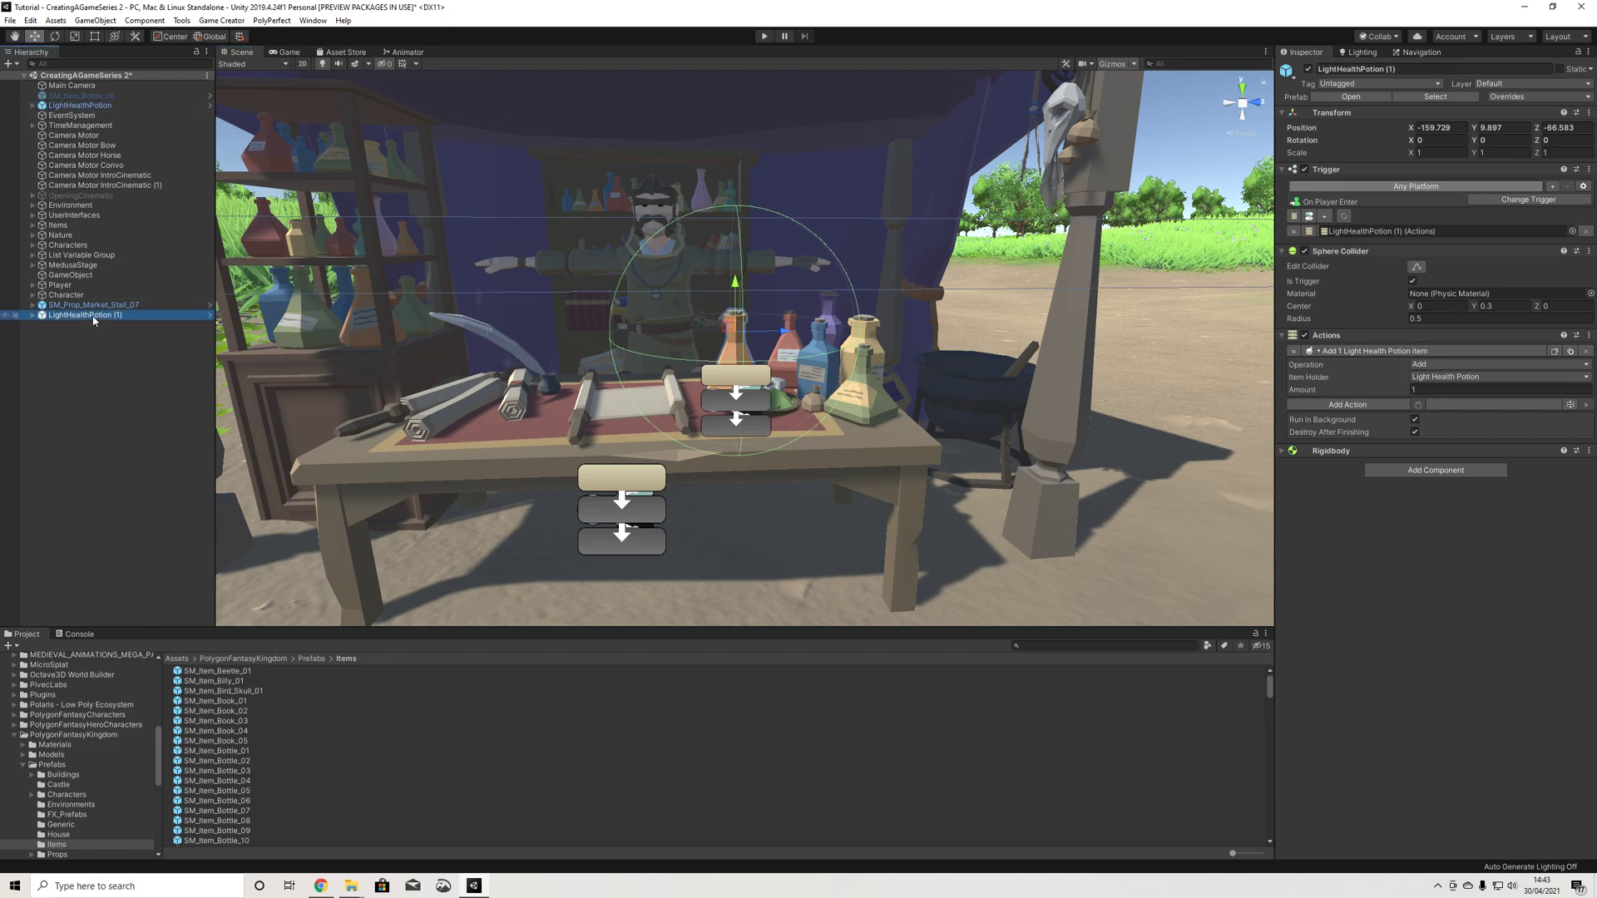
{"action": "right_click", "coordinate": [94, 317]}
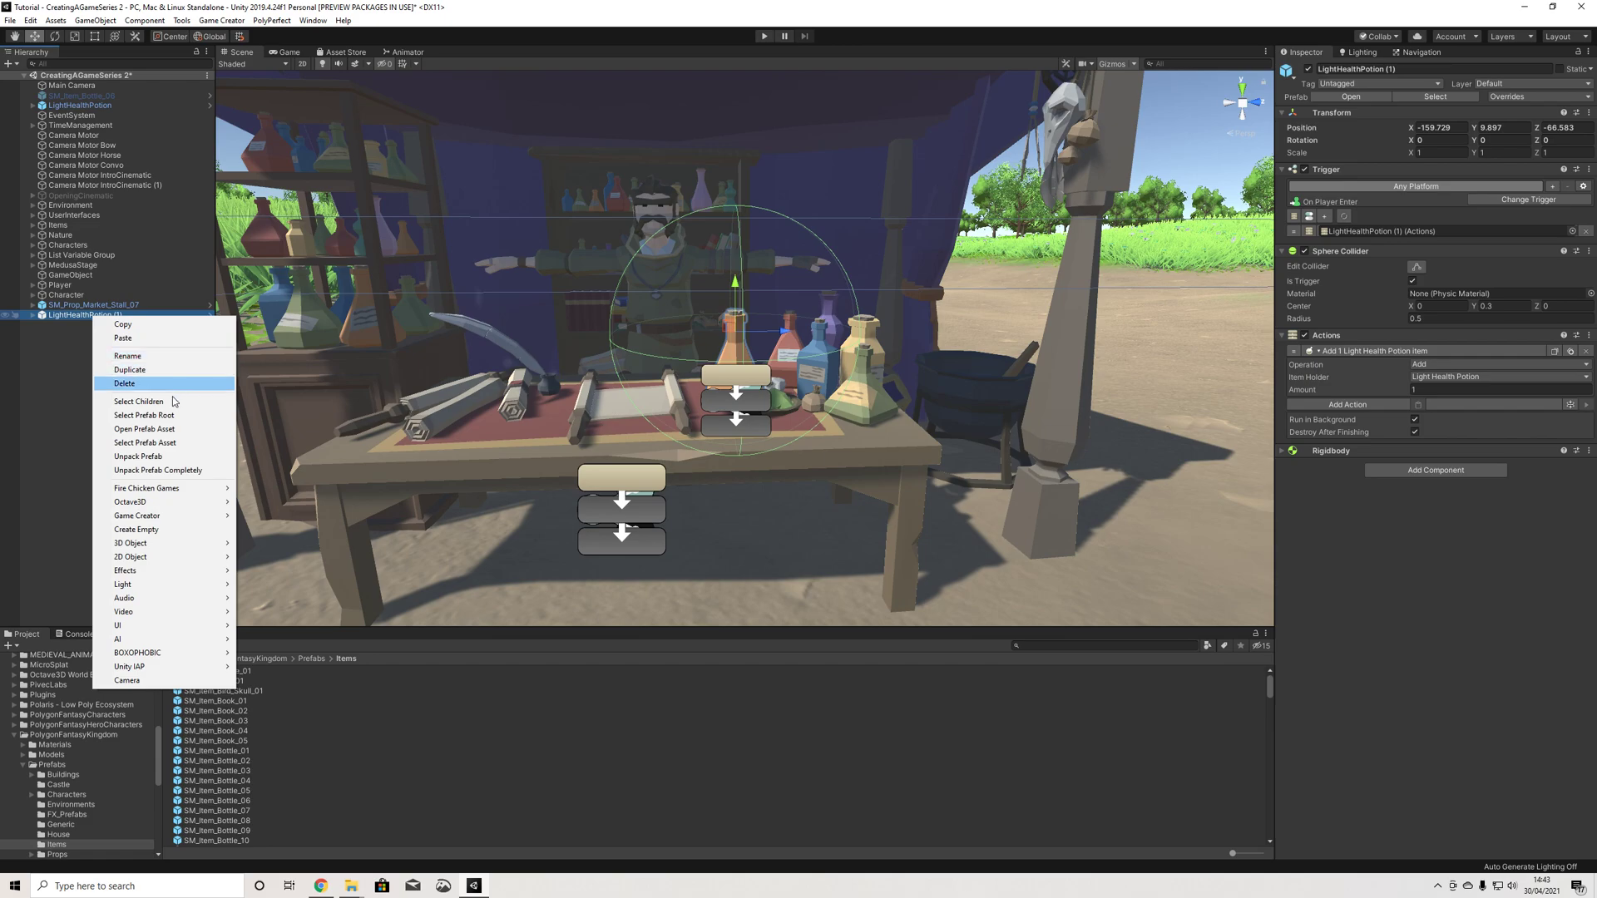
{"action": "left_click", "coordinate": [138, 457]}
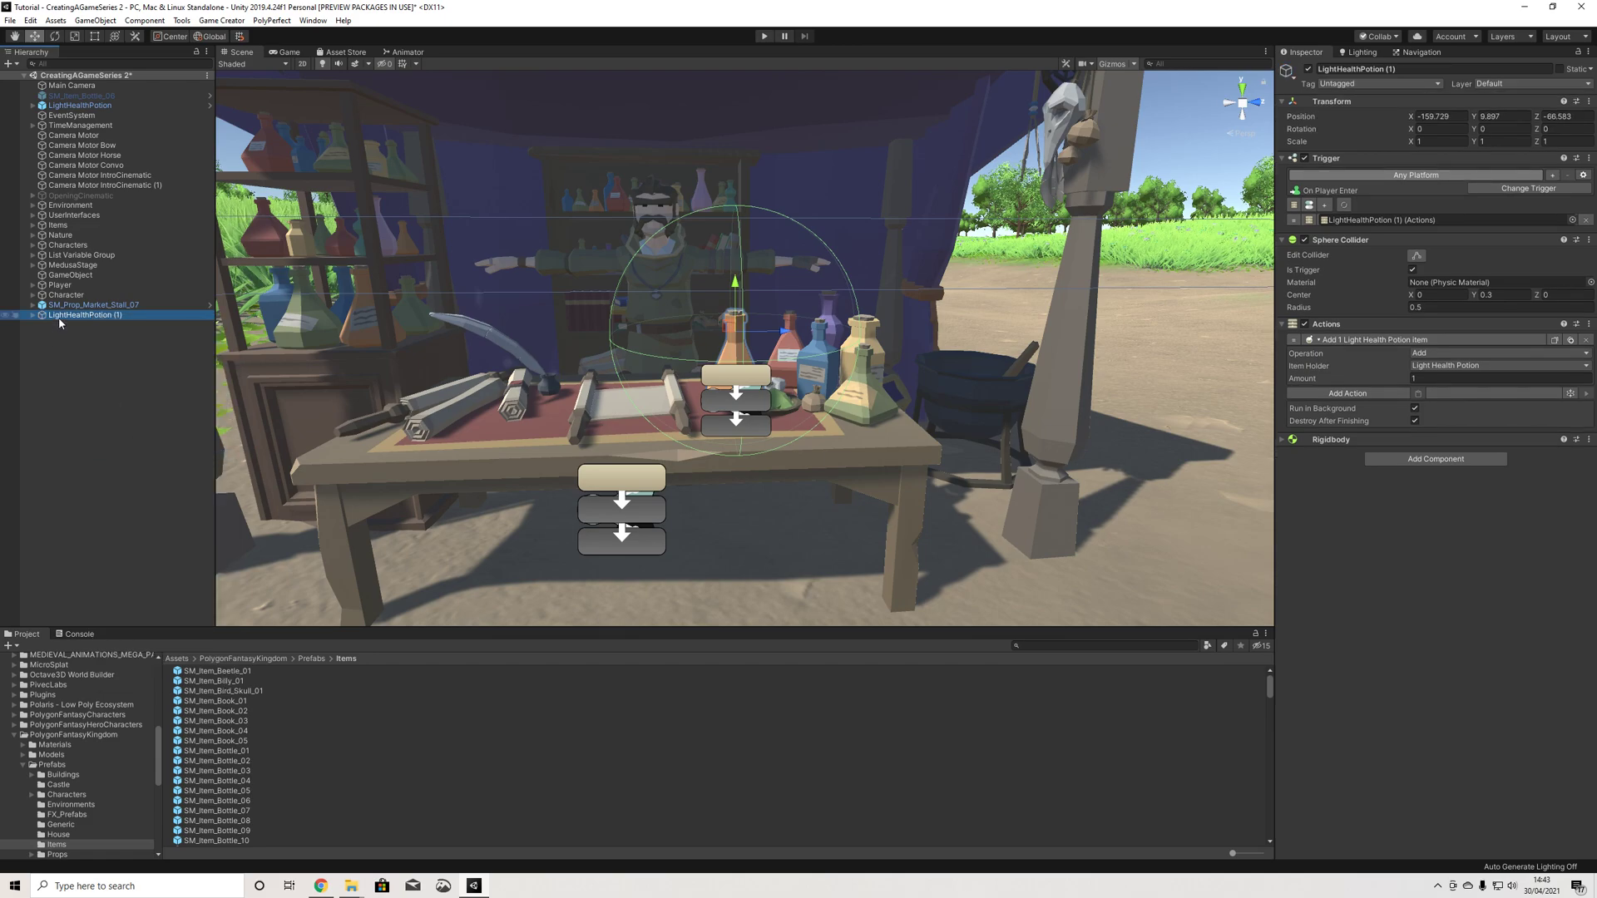
Step: Make SM_Item_Bottle_06 a child of LightHealthPotion (1) and activate it
{"action": "left_click", "coordinate": [32, 317]}
{"action": "left_click", "coordinate": [100, 97]}
{"action": "left_click_drag", "start_coordinate": [101, 97], "coordinate": [99, 316]}
{"action": "left_click", "coordinate": [1309, 69]}
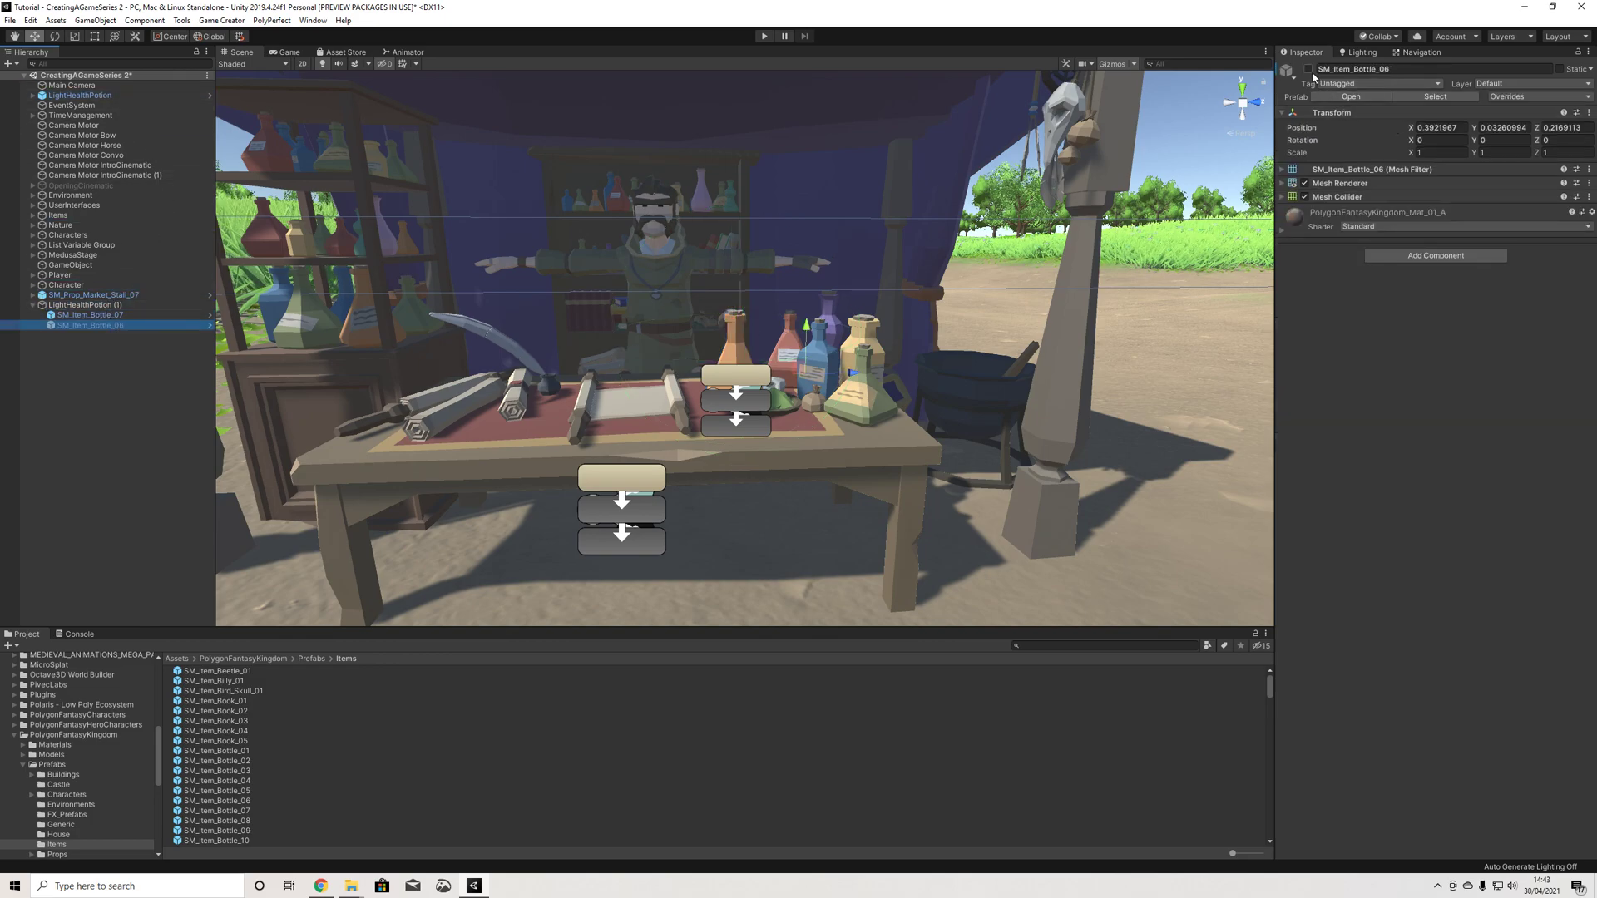
Step: Set the local position of SM_Item_Bottle_06 to 0, 0, 0 within the duplicated potion
{"action": "left_click", "coordinate": [1456, 127]}
{"action": "type", "text": "0"}
{"action": "key", "text": "Tab"}
{"action": "type", "text": "0"}
{"action": "key", "text": "Tab"}
{"action": "type", "text": "0"}
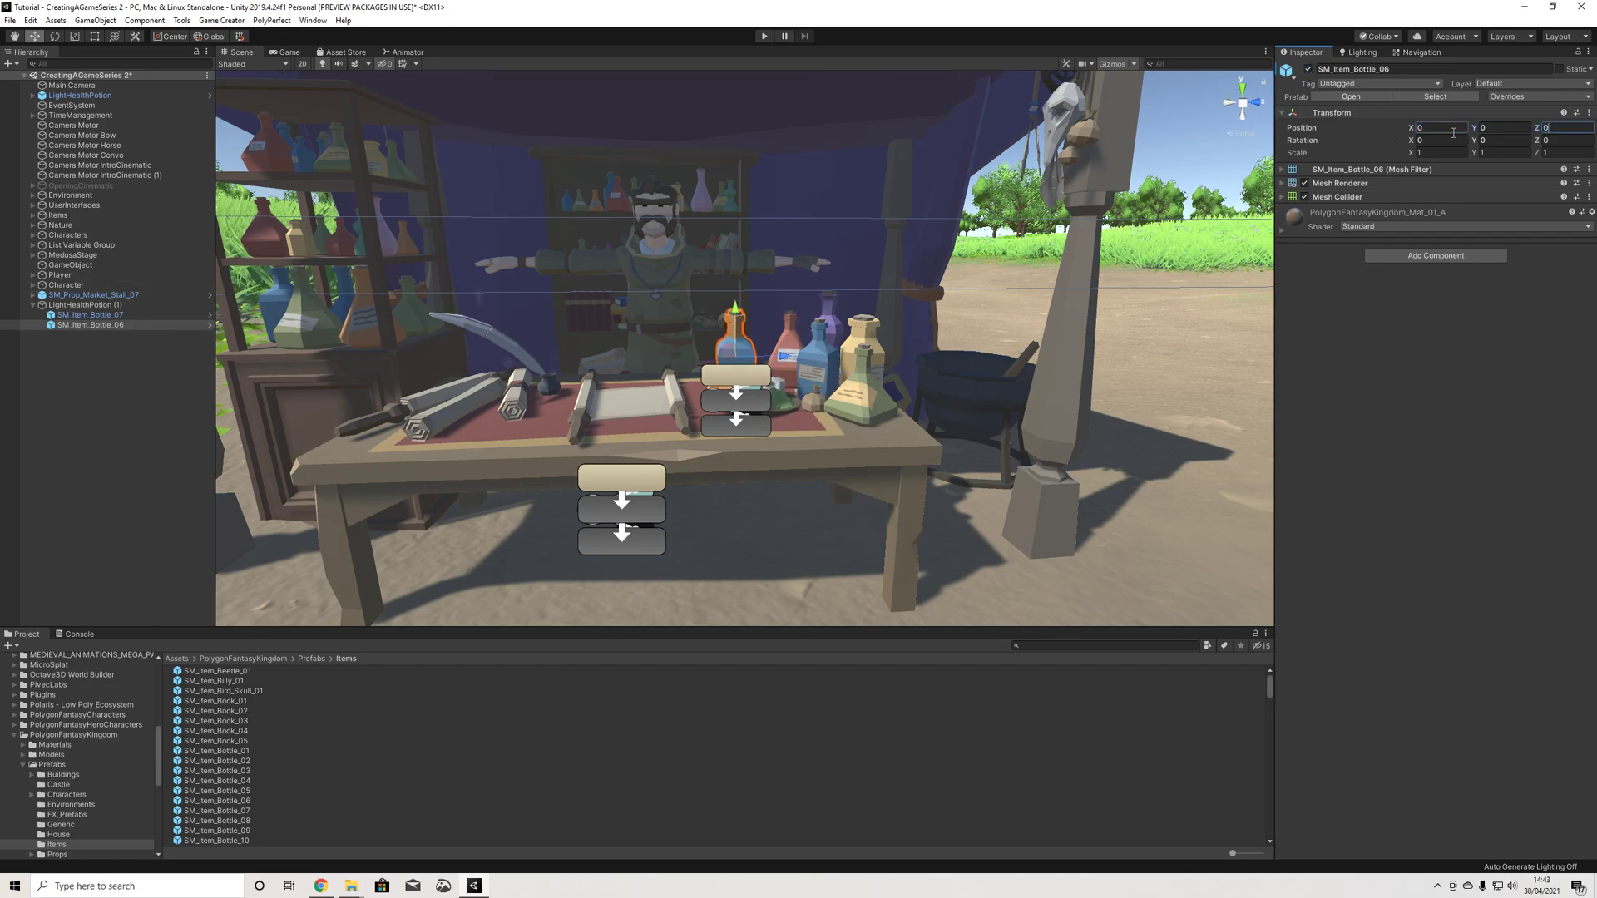
Step: Delete SM_Item_Bottle_07 from the duplicated potion and rename LightHealthPotion (1) to LightManaPotion
{"action": "left_click", "coordinate": [86, 316]}
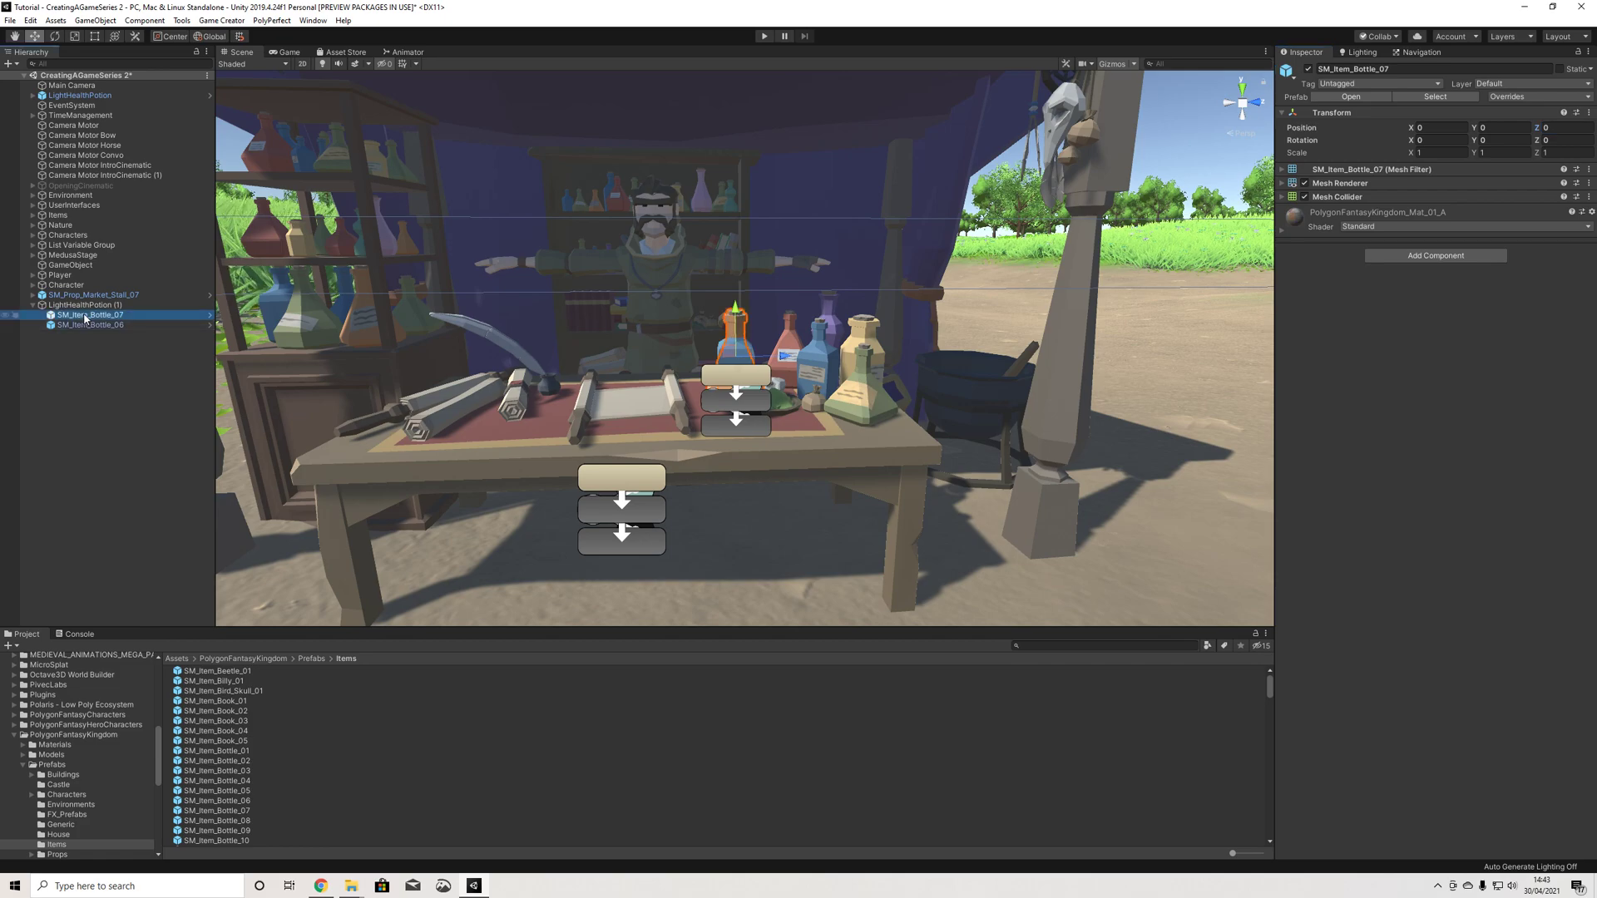
{"action": "key", "text": "Delete"}
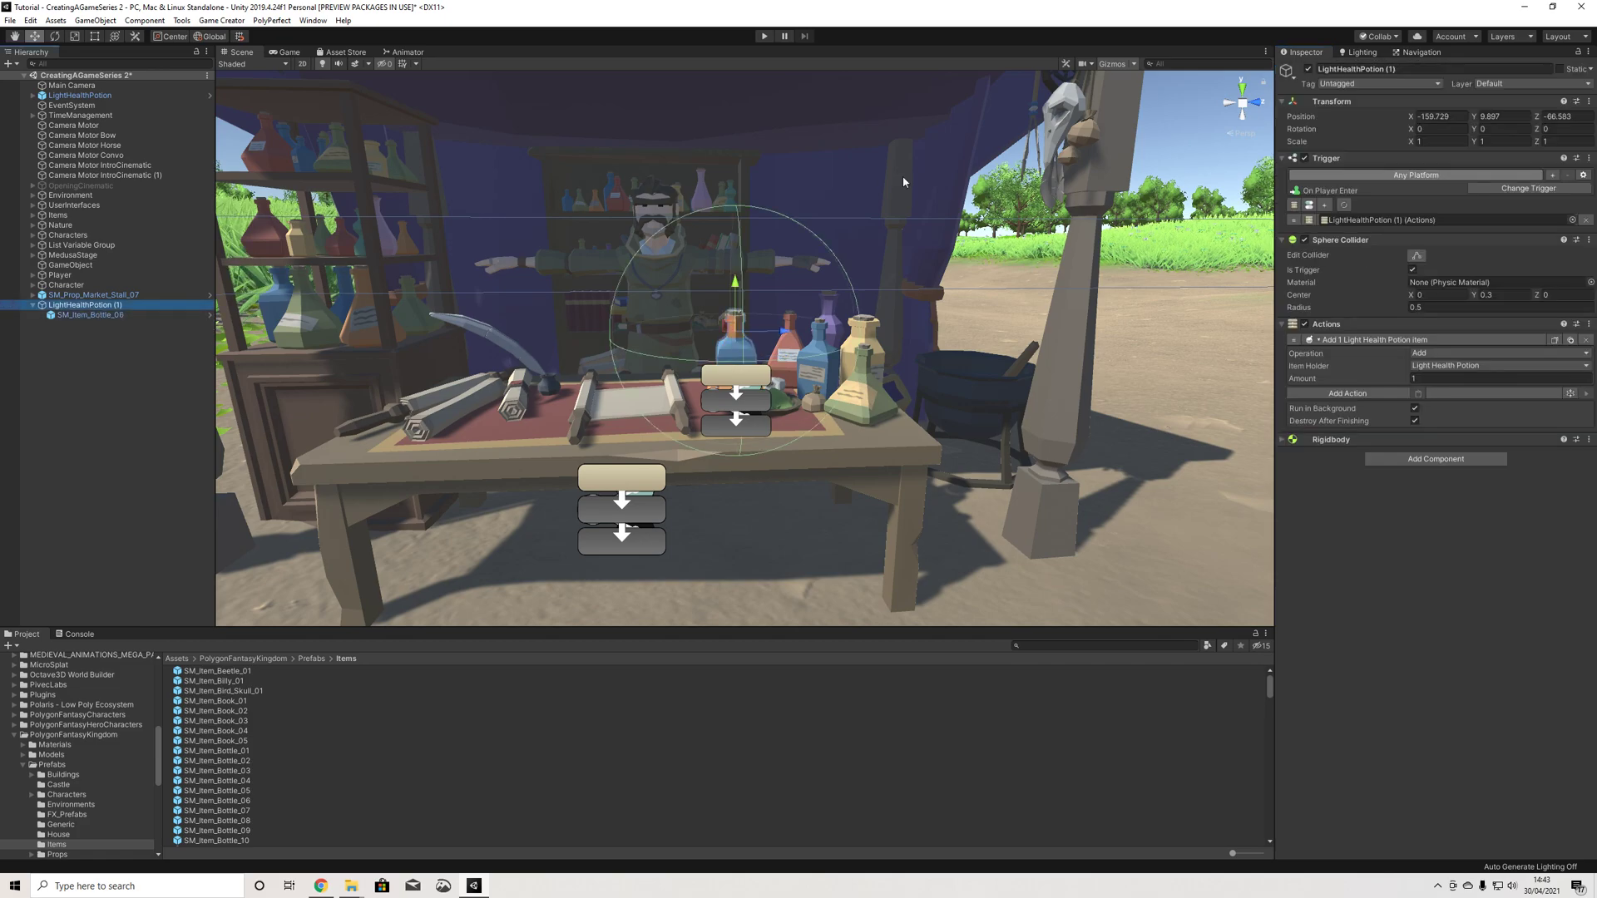
{"action": "left_click", "coordinate": [1351, 71]}
{"action": "left_click_drag", "start_coordinate": [1337, 70], "coordinate": [1351, 73]}
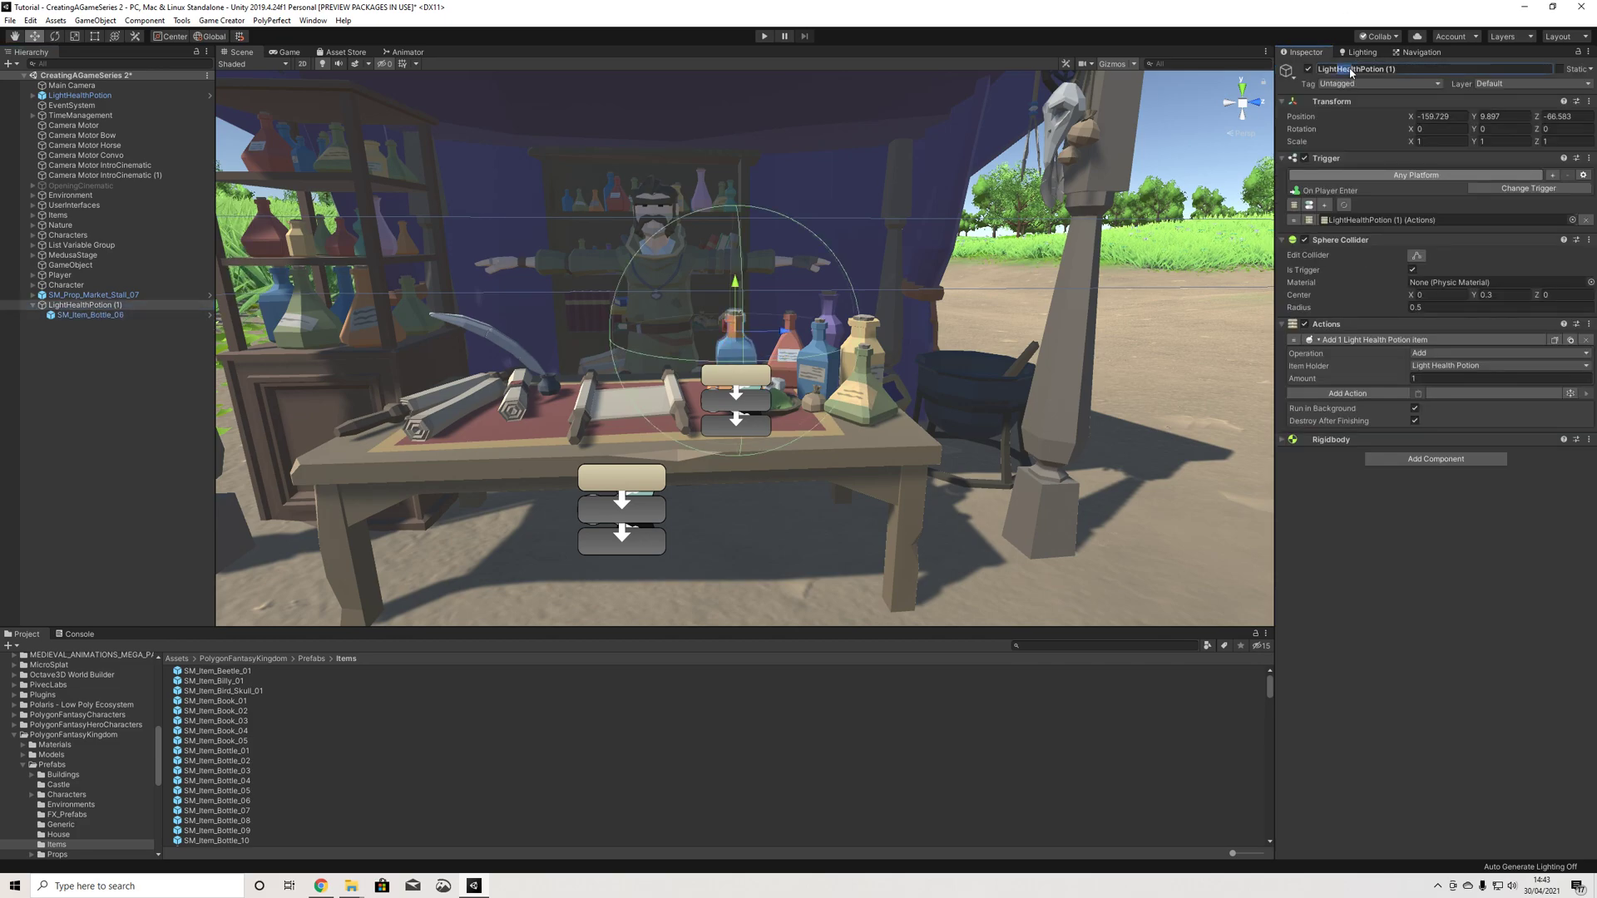
{"action": "type", "text": "Mana"}
{"action": "key", "text": "Return"}
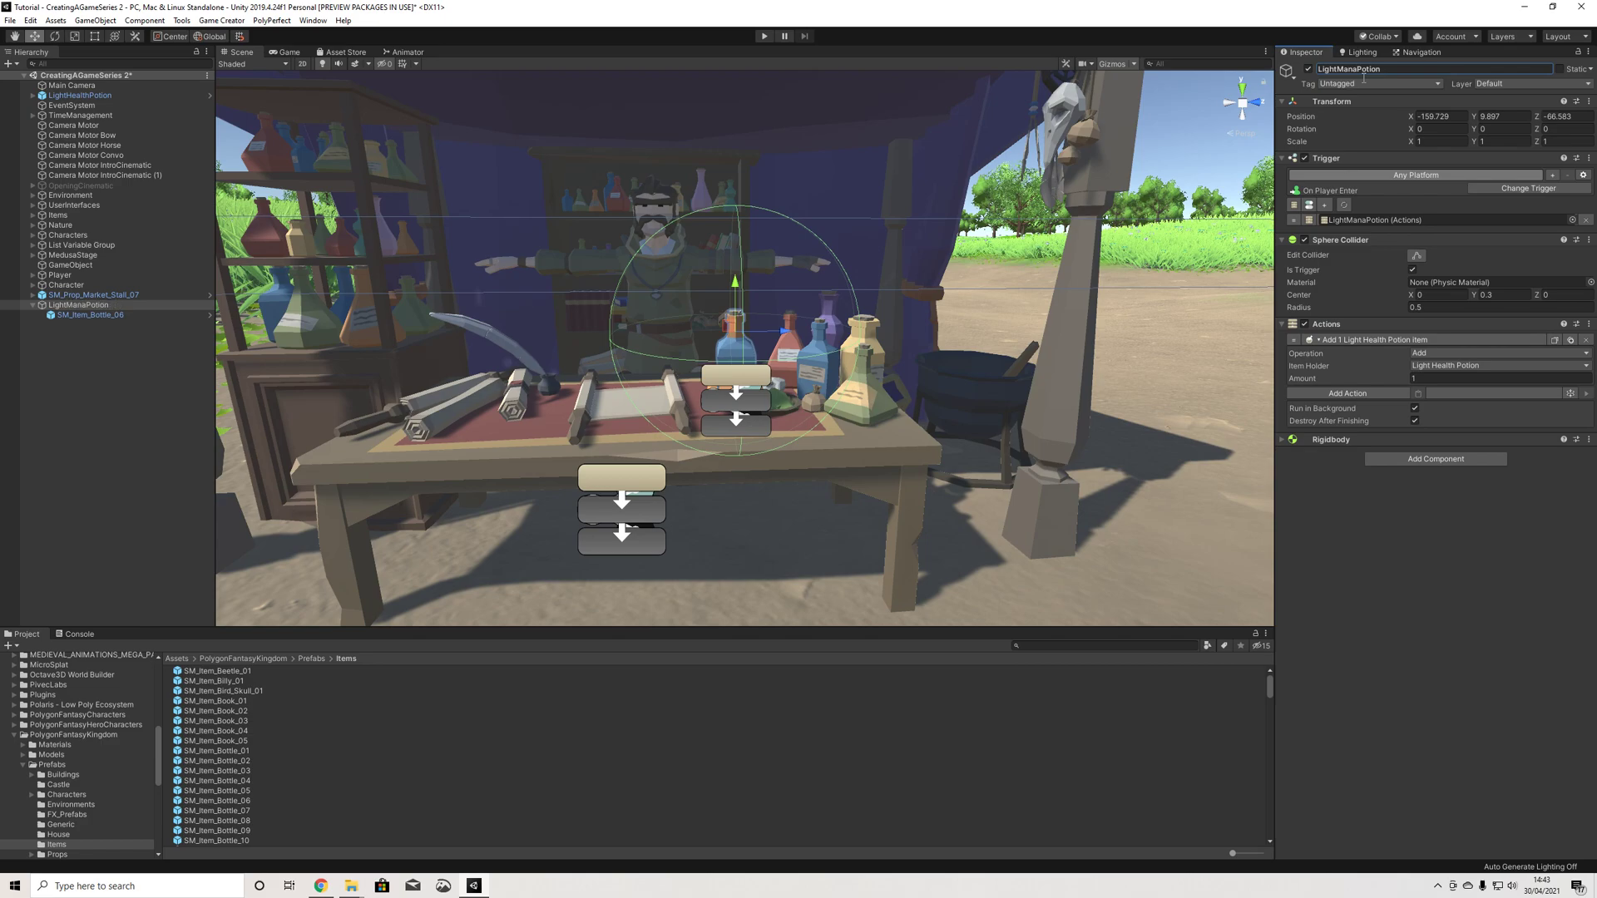
Step: Open the Inventory catalogue in the Game Creator preferences and deactivate LightManaPotion in the scene
{"action": "left_click", "coordinate": [1489, 366]}
{"action": "left_click", "coordinate": [1452, 371]}
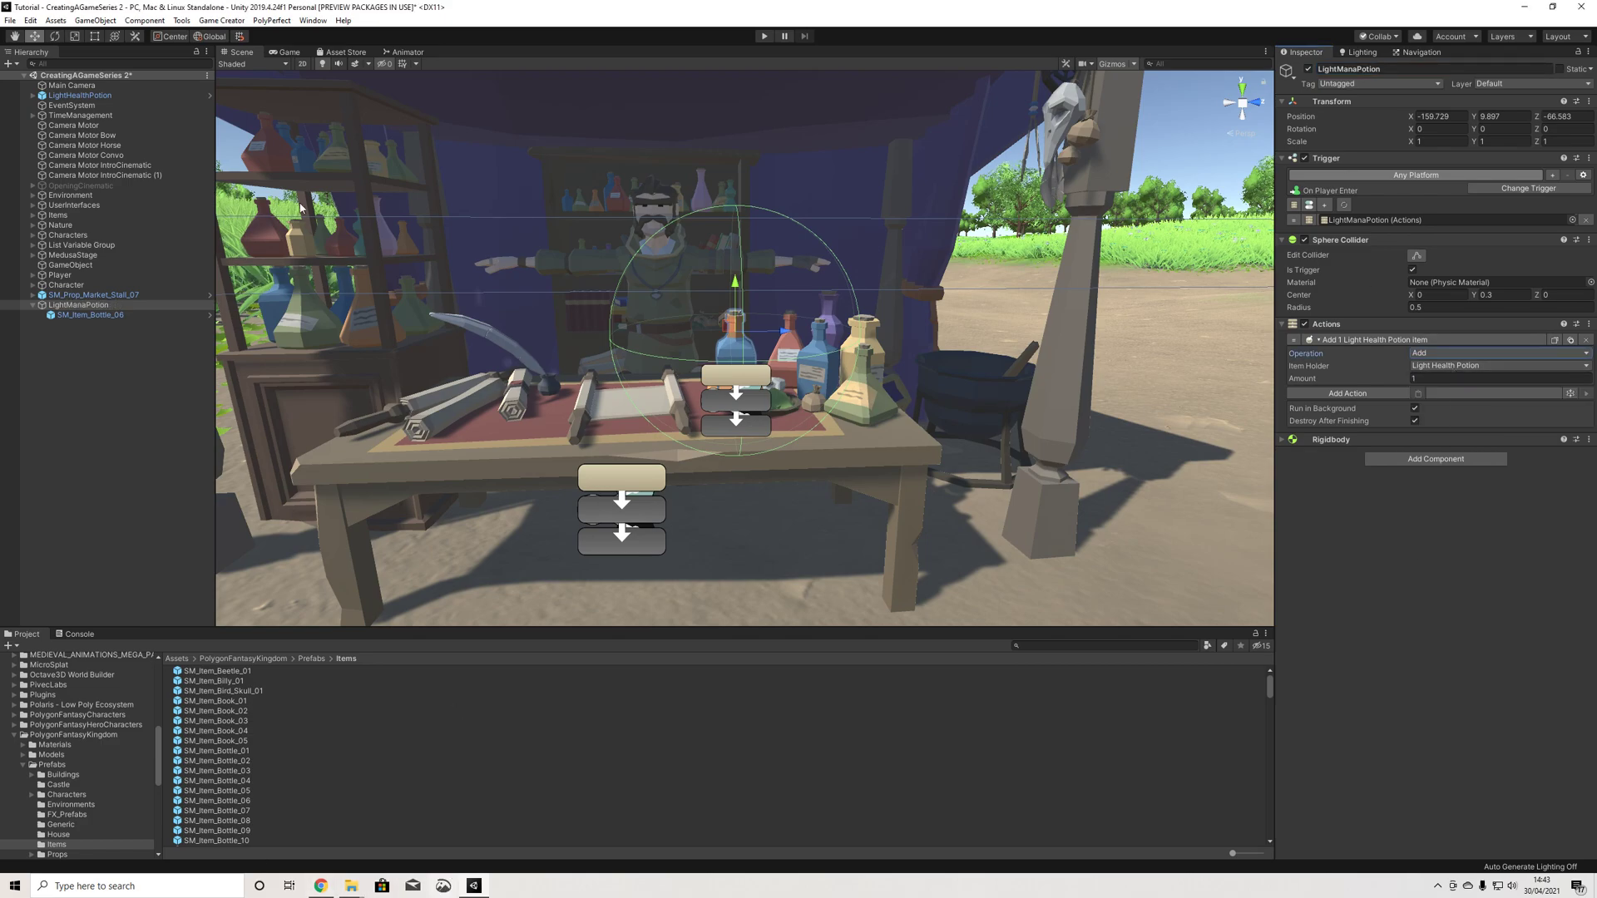
{"action": "left_click", "coordinate": [221, 20]}
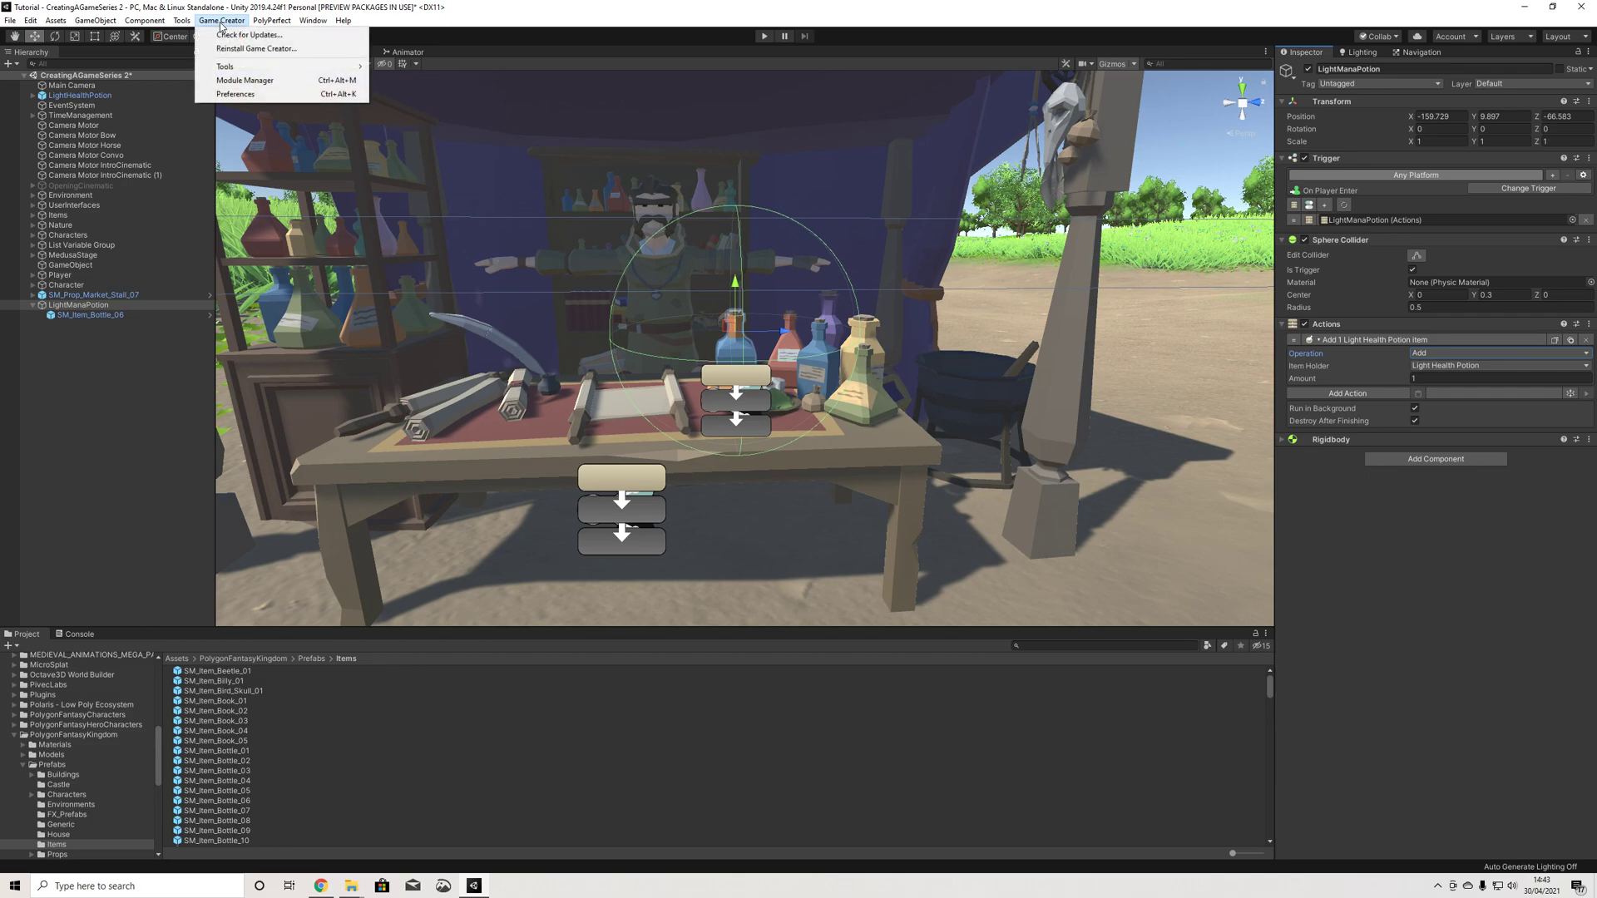
{"action": "left_click", "coordinate": [234, 94]}
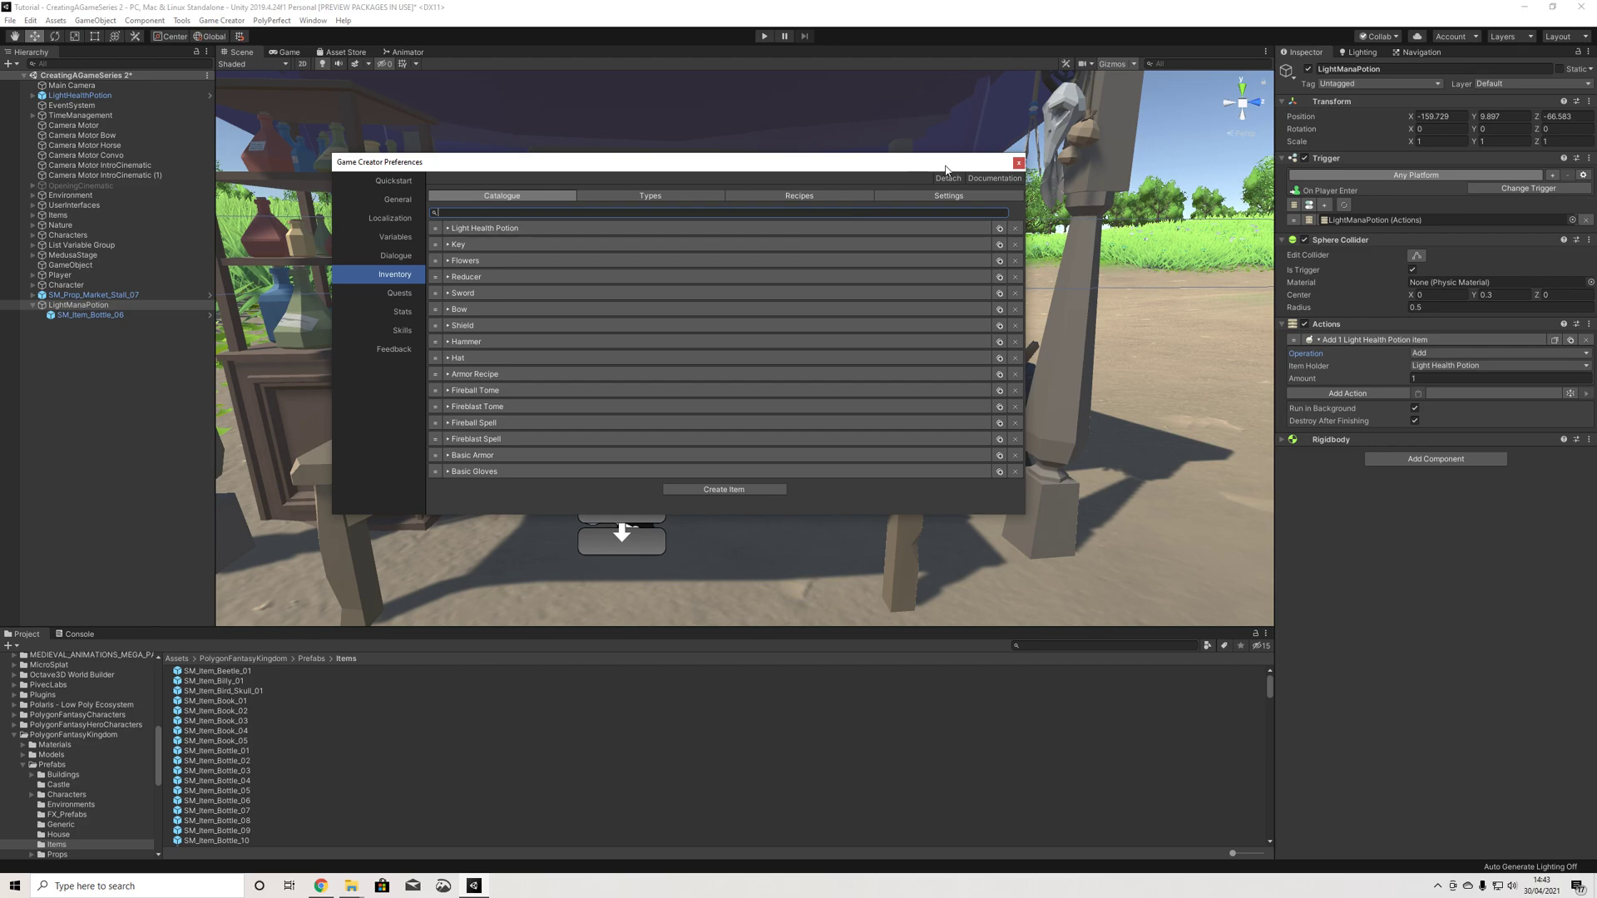
{"action": "left_click", "coordinate": [1309, 69]}
{"action": "left_click", "coordinate": [63, 97]}
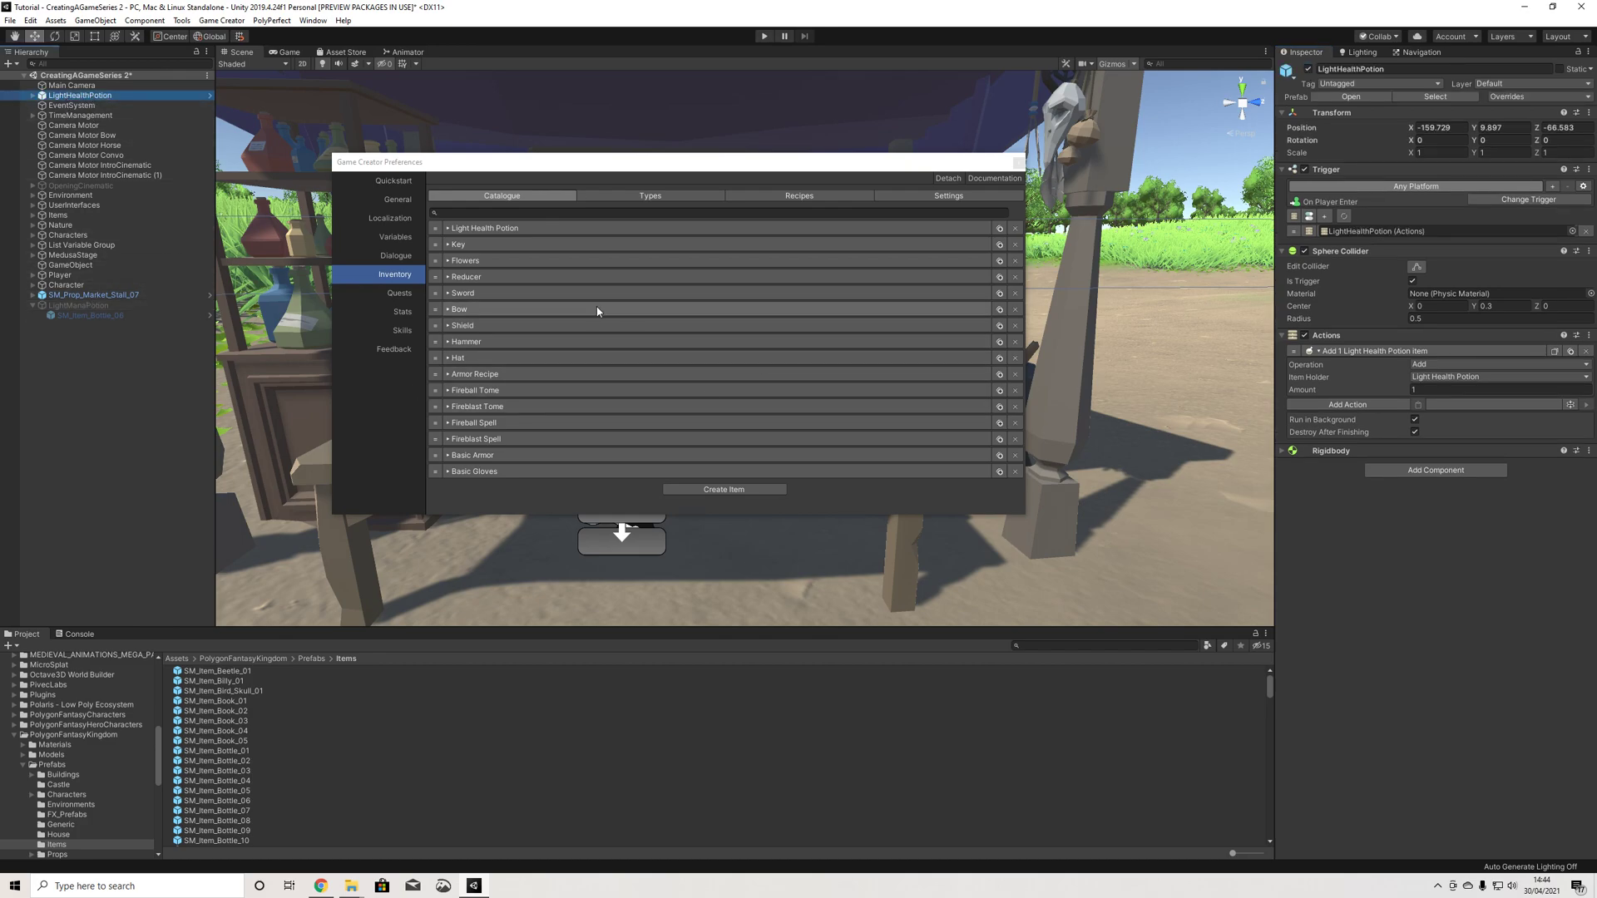
Step: Add a Change Attribute action to the on-click actions of the Light Health Potion catalogue item
{"action": "left_click", "coordinate": [520, 229]}
{"action": "scroll", "coordinate": [580, 385], "scroll_direction": "down", "scroll_amount": 1}
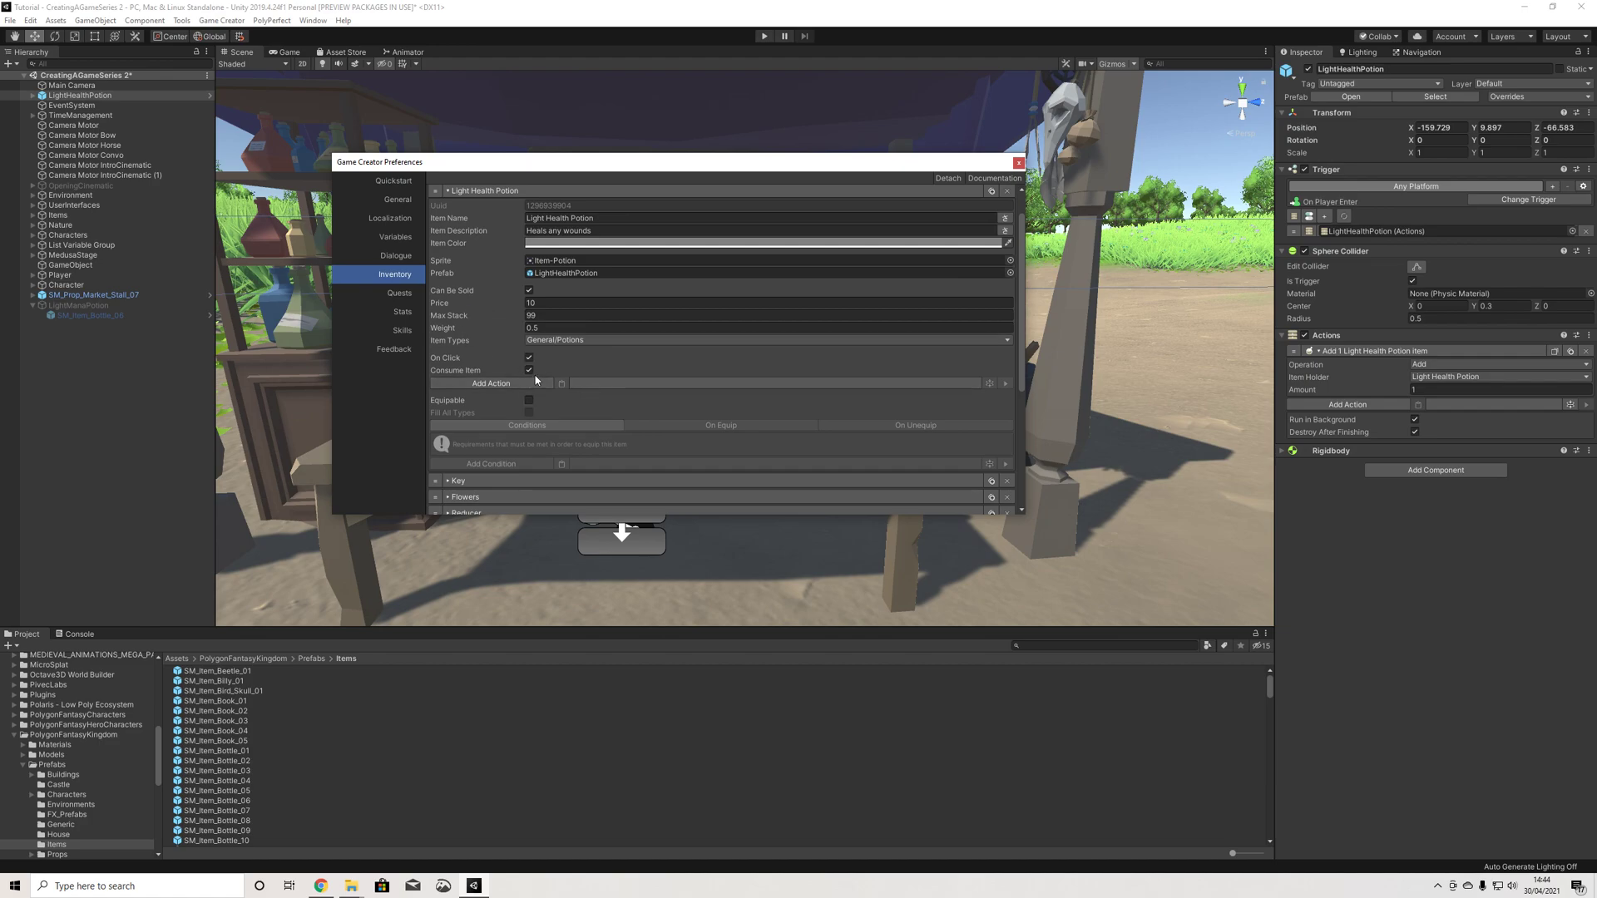
{"action": "scroll", "coordinate": [528, 374], "scroll_direction": "down", "scroll_amount": 1}
{"action": "scroll", "coordinate": [523, 354], "scroll_direction": "up", "scroll_amount": 1}
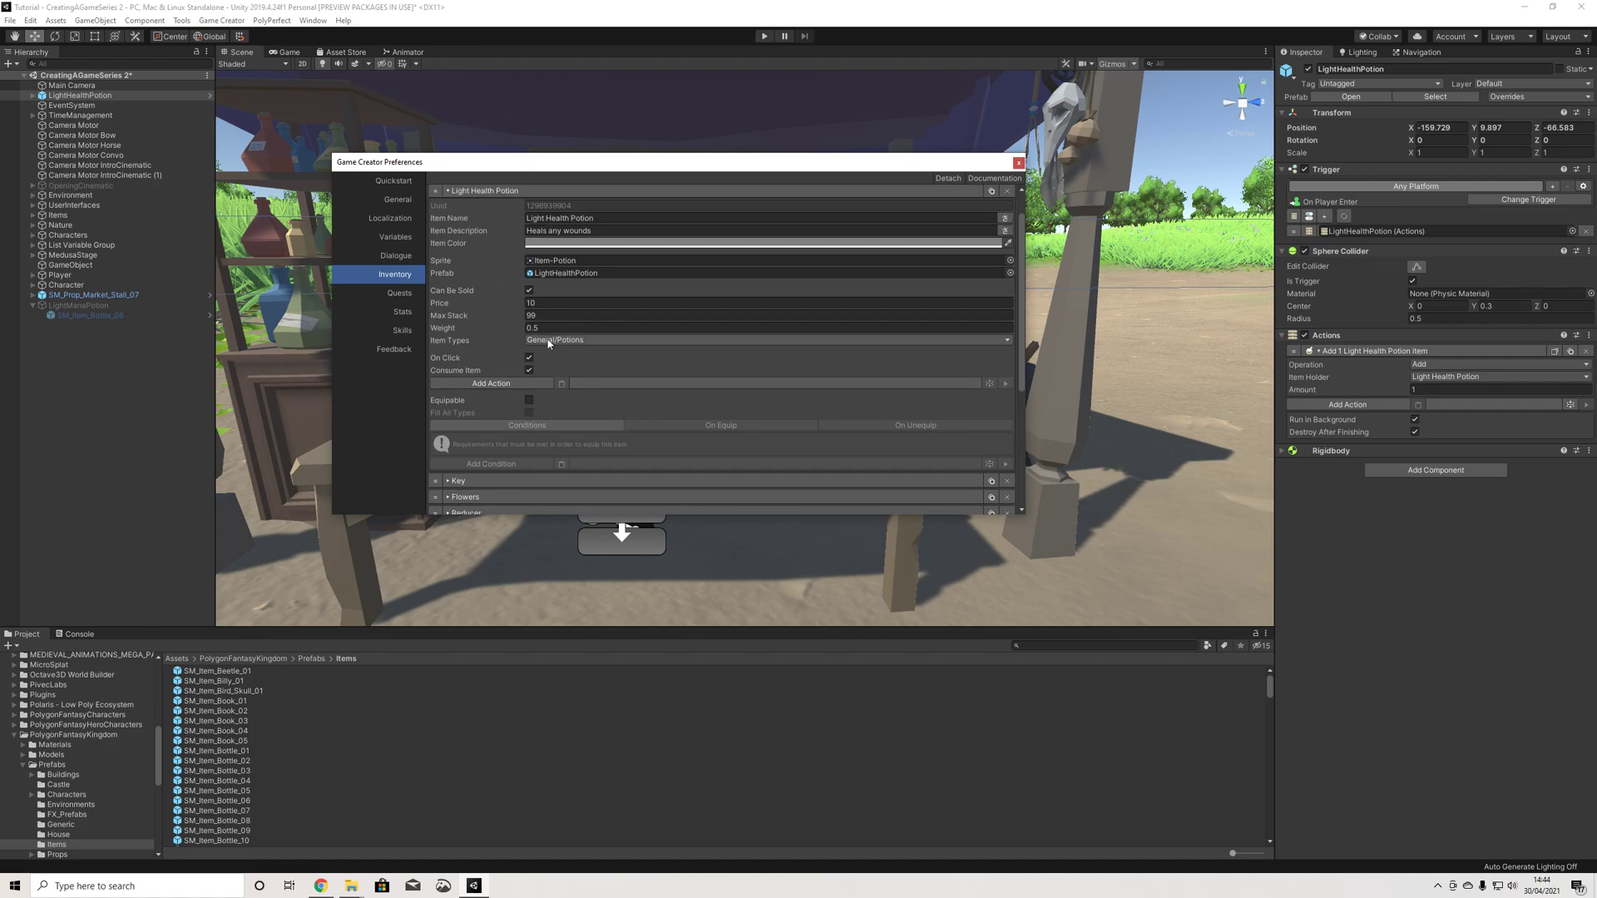
{"action": "left_click", "coordinate": [500, 384]}
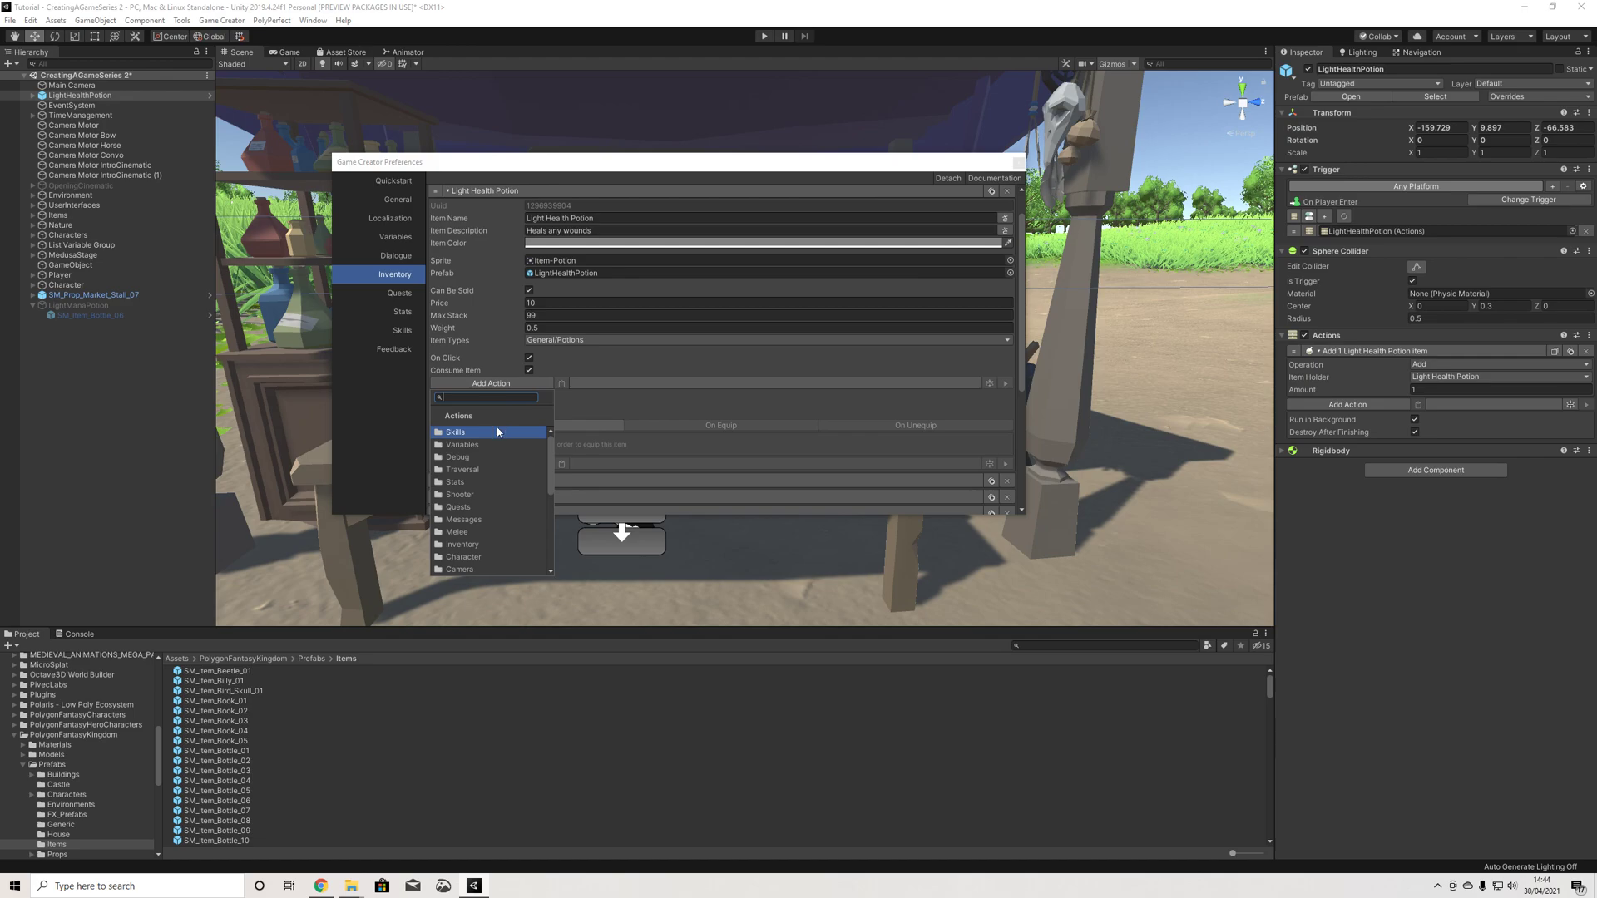
{"action": "type", "text": "att"}
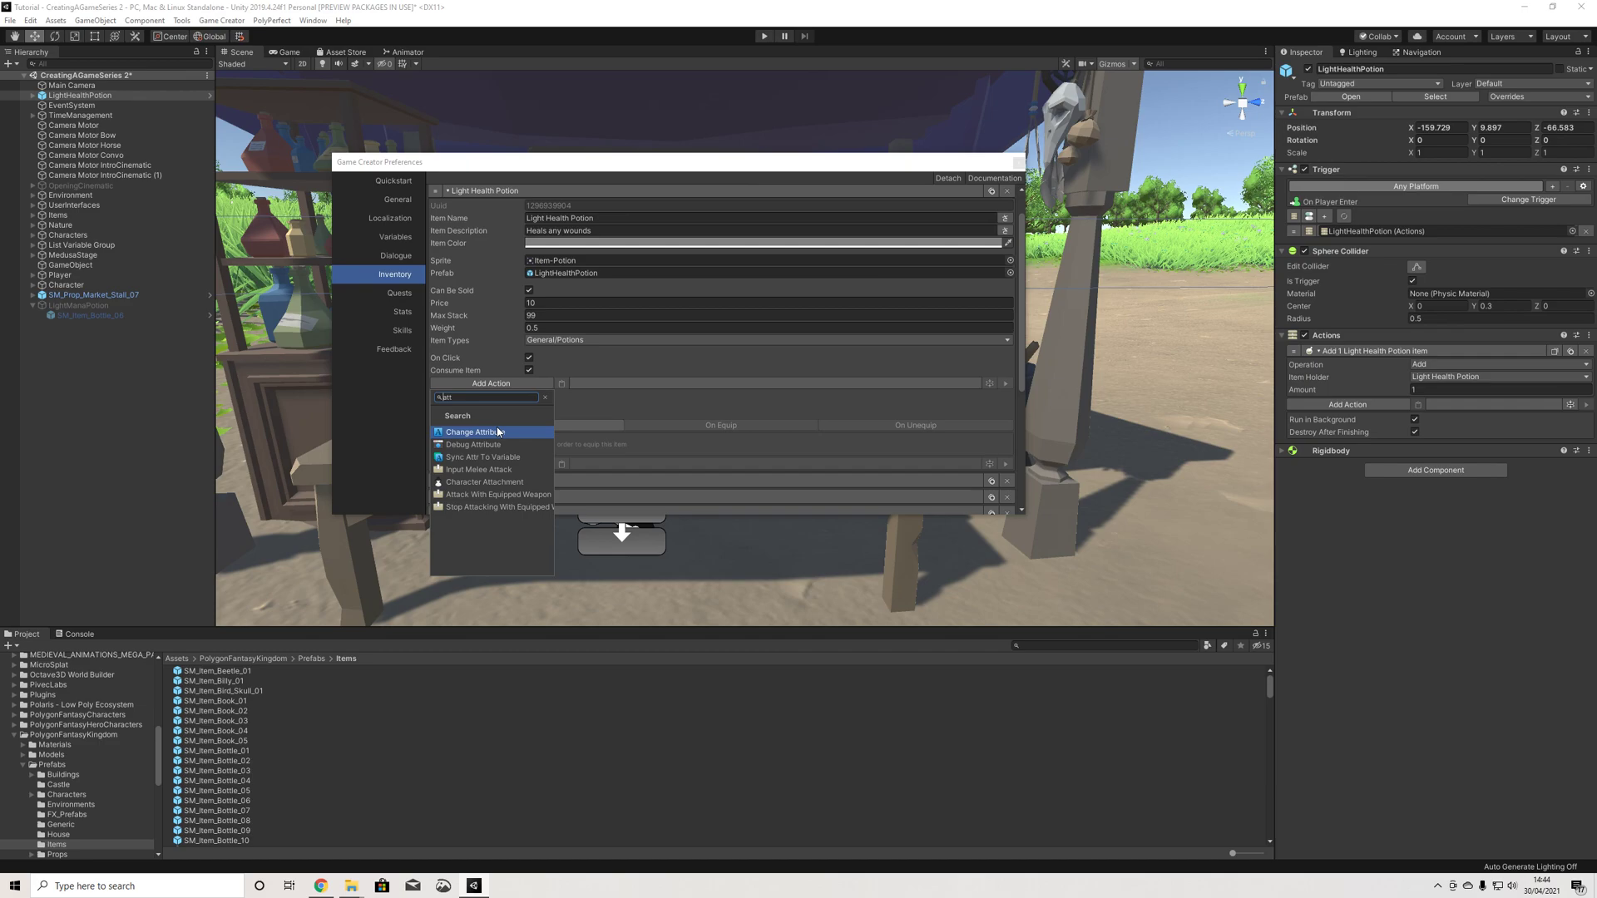
{"action": "left_click", "coordinate": [499, 431]}
Step: Configure the action to add a value of 5 to the Player's health attribute
{"action": "left_click", "coordinate": [571, 409]}
{"action": "left_click", "coordinate": [556, 436]}
{"action": "left_click", "coordinate": [545, 426]}
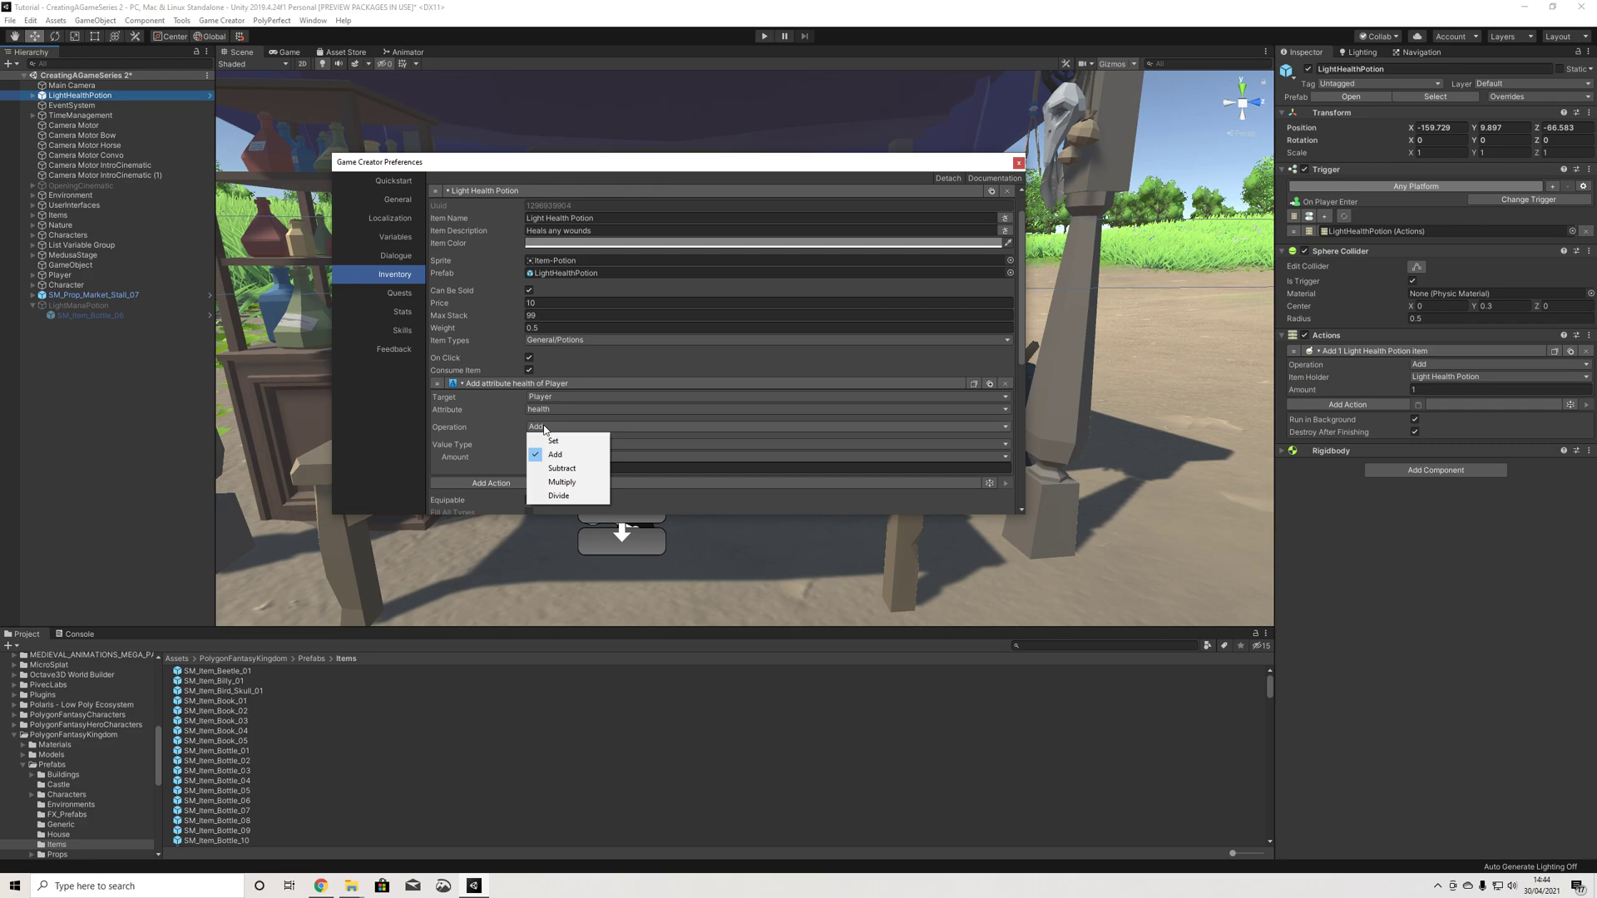
{"action": "left_click", "coordinate": [547, 454]}
{"action": "left_click", "coordinate": [542, 471]}
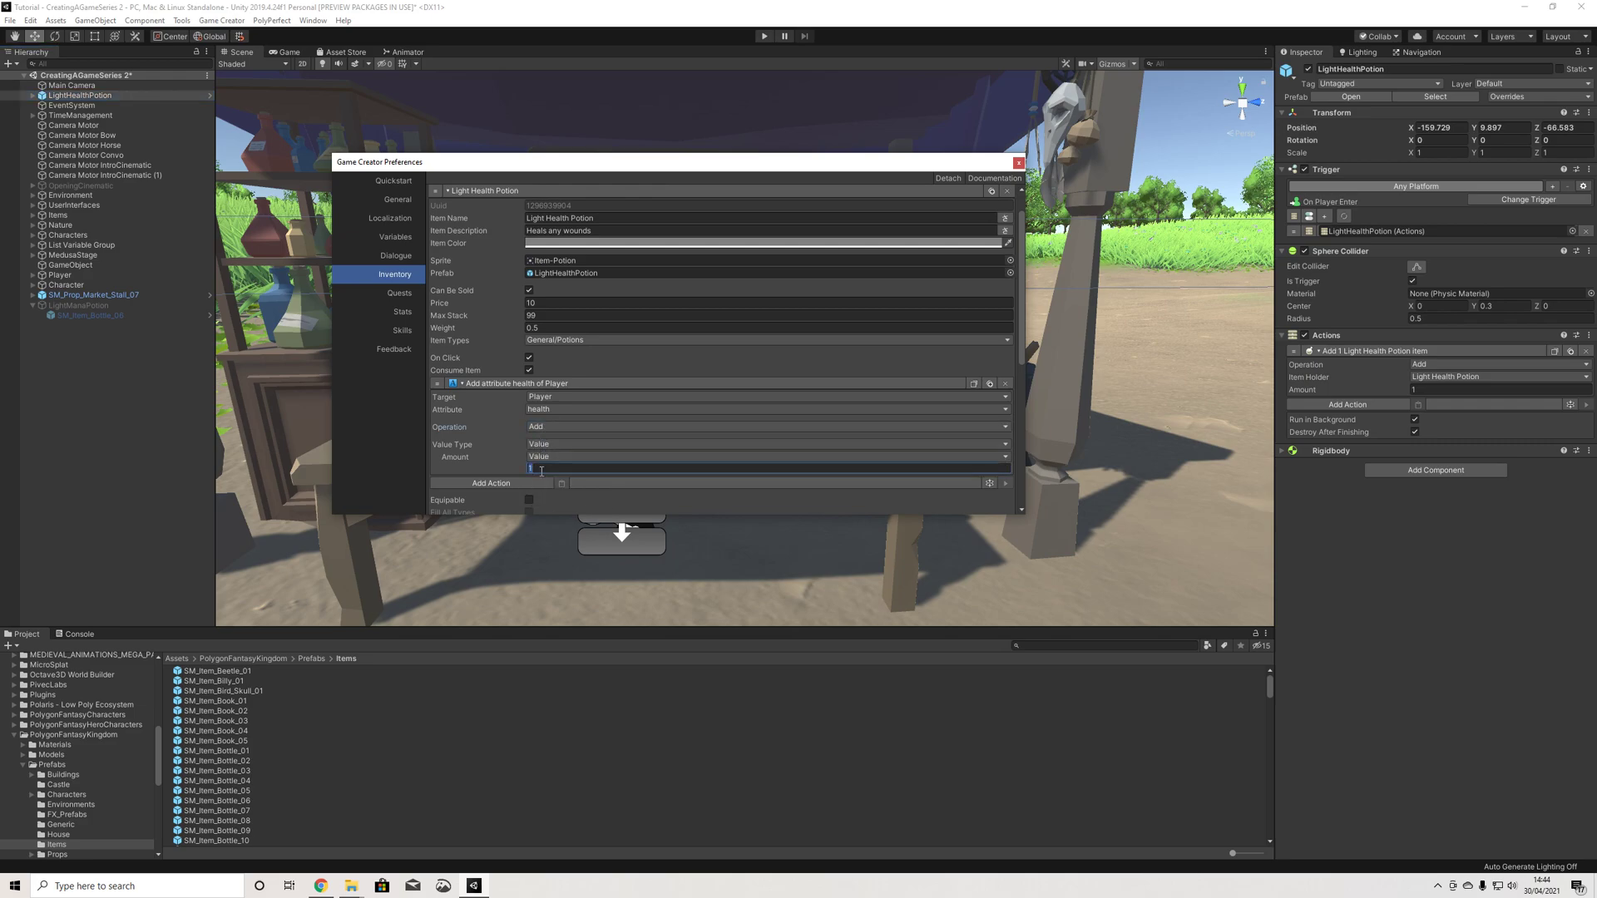
{"action": "scroll", "coordinate": [588, 407], "scroll_direction": "down", "scroll_amount": 1}
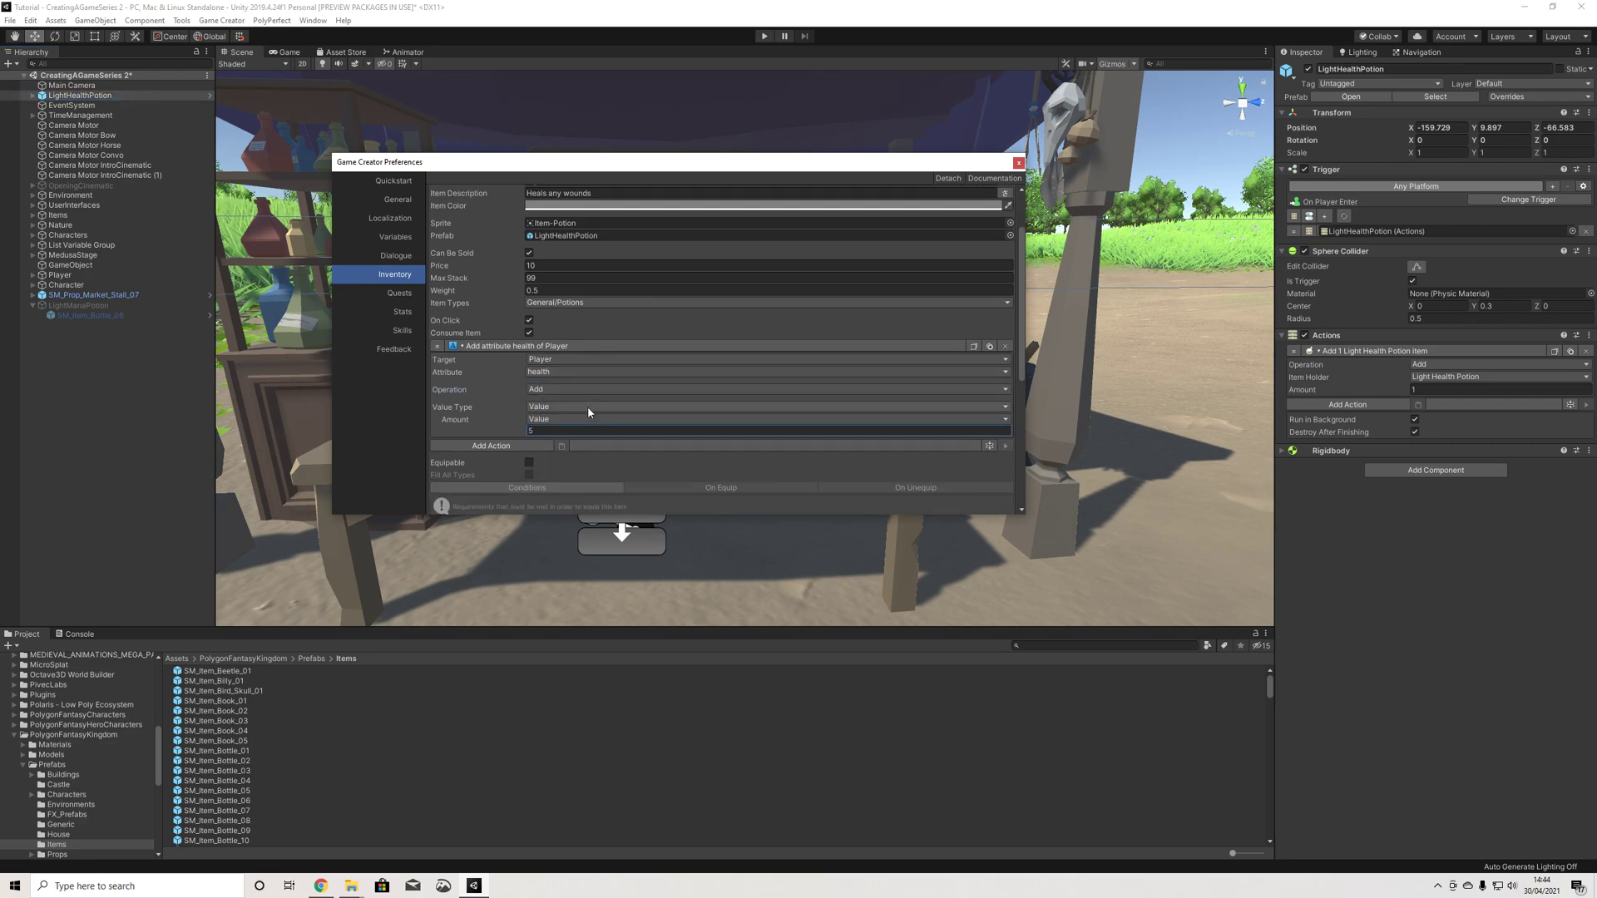
{"action": "left_click", "coordinate": [554, 419]}
{"action": "left_click", "coordinate": [554, 419]}
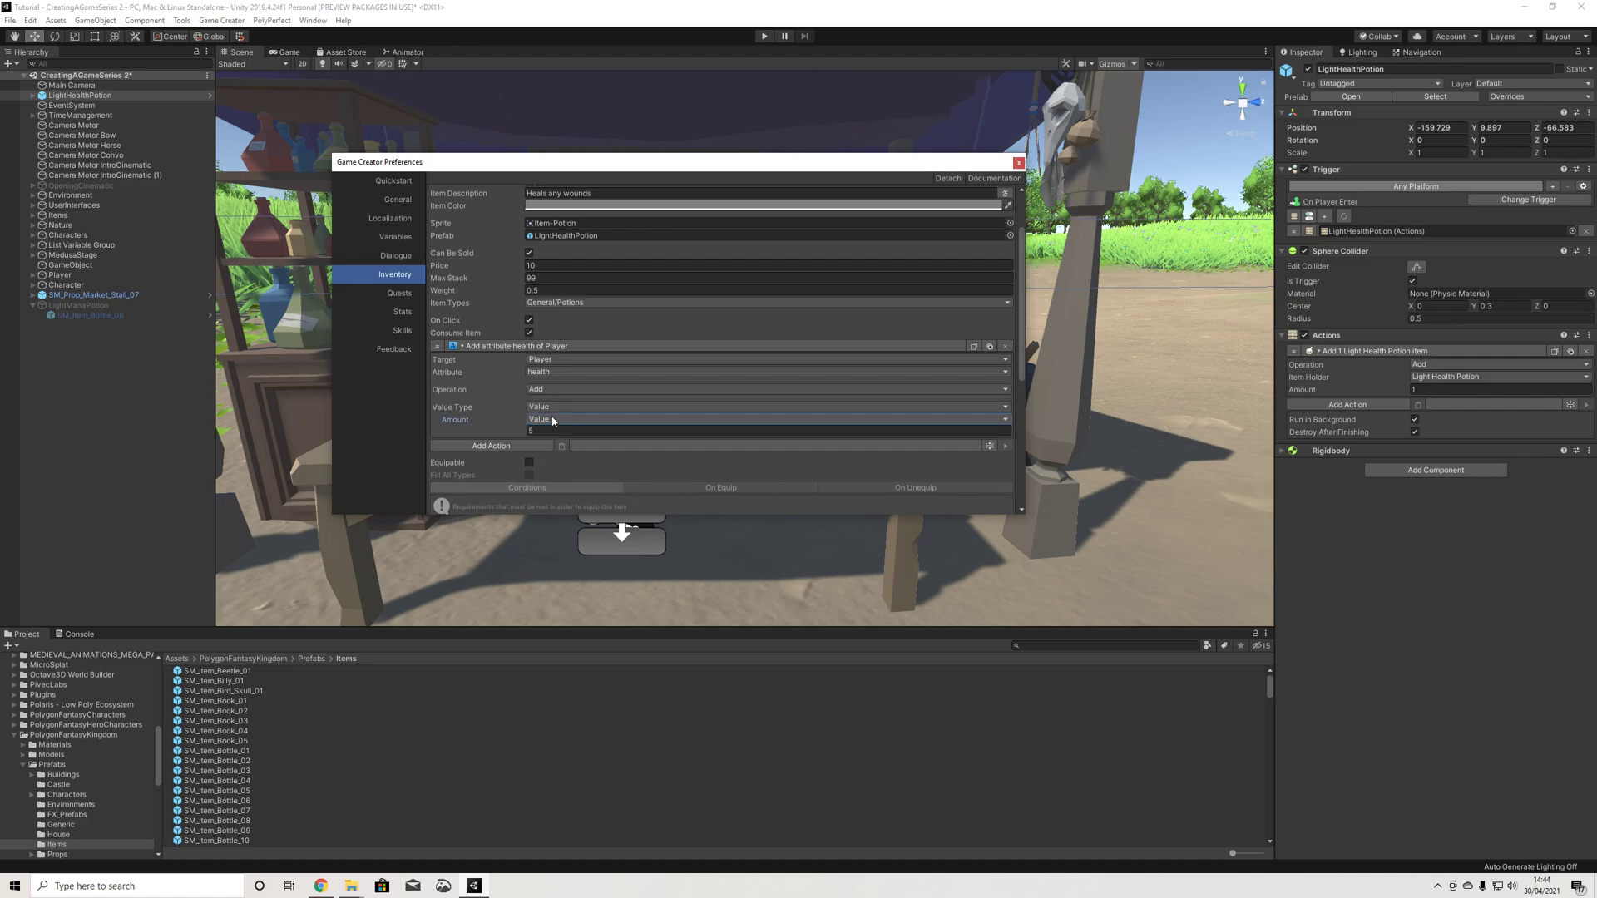
{"action": "left_click", "coordinate": [552, 407]}
{"action": "left_click", "coordinate": [552, 421]}
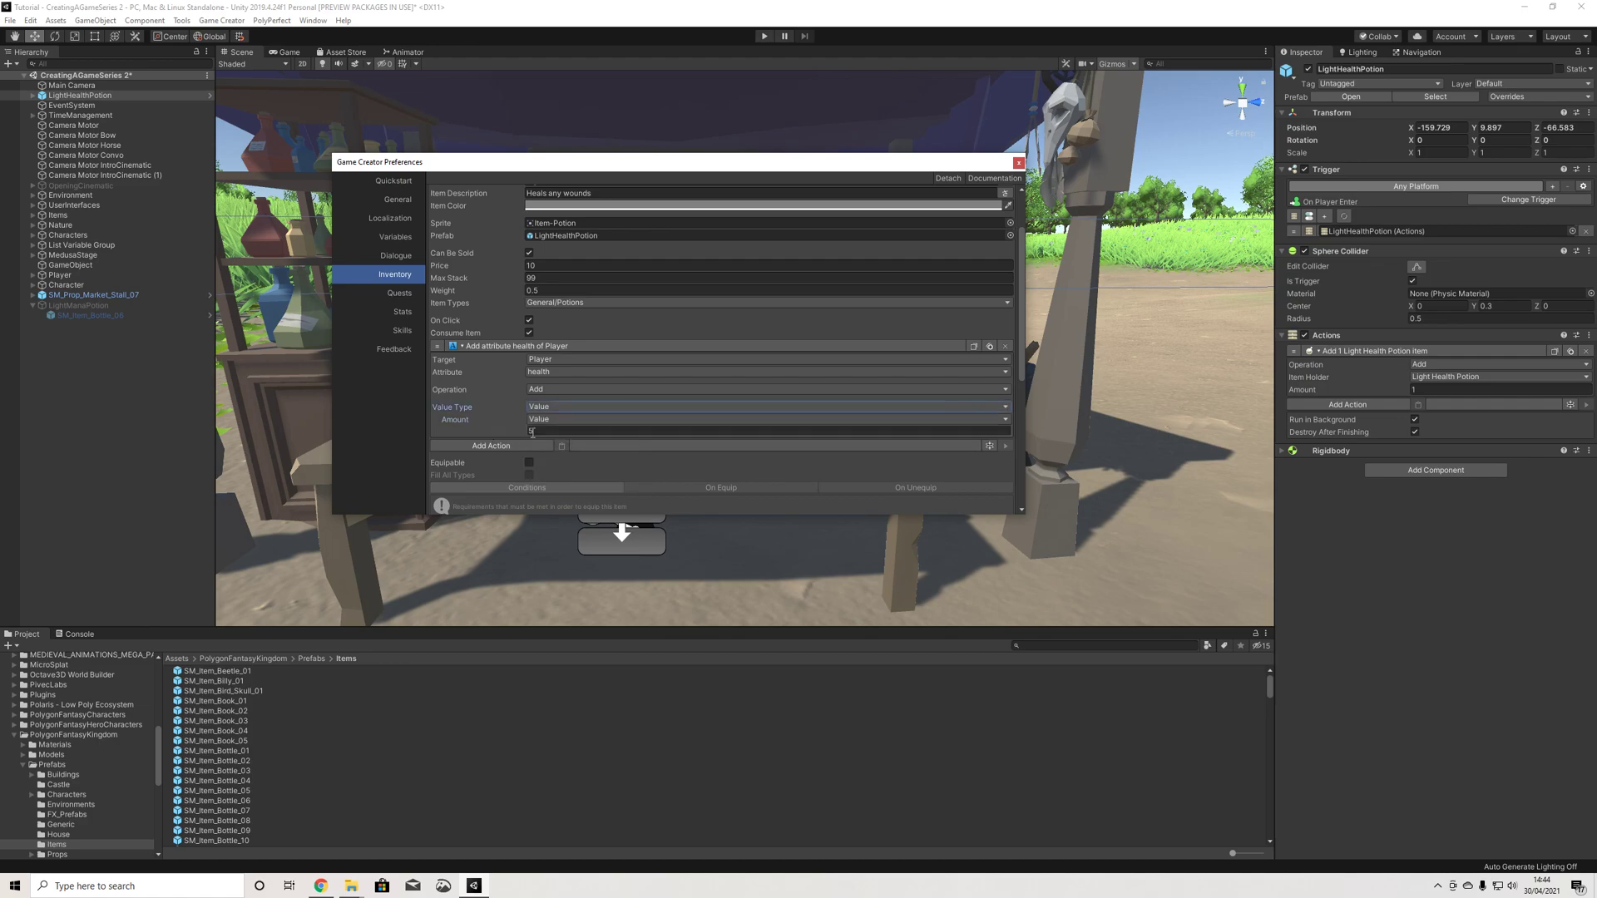
{"action": "scroll", "coordinate": [552, 441], "scroll_direction": "up", "scroll_amount": 1}
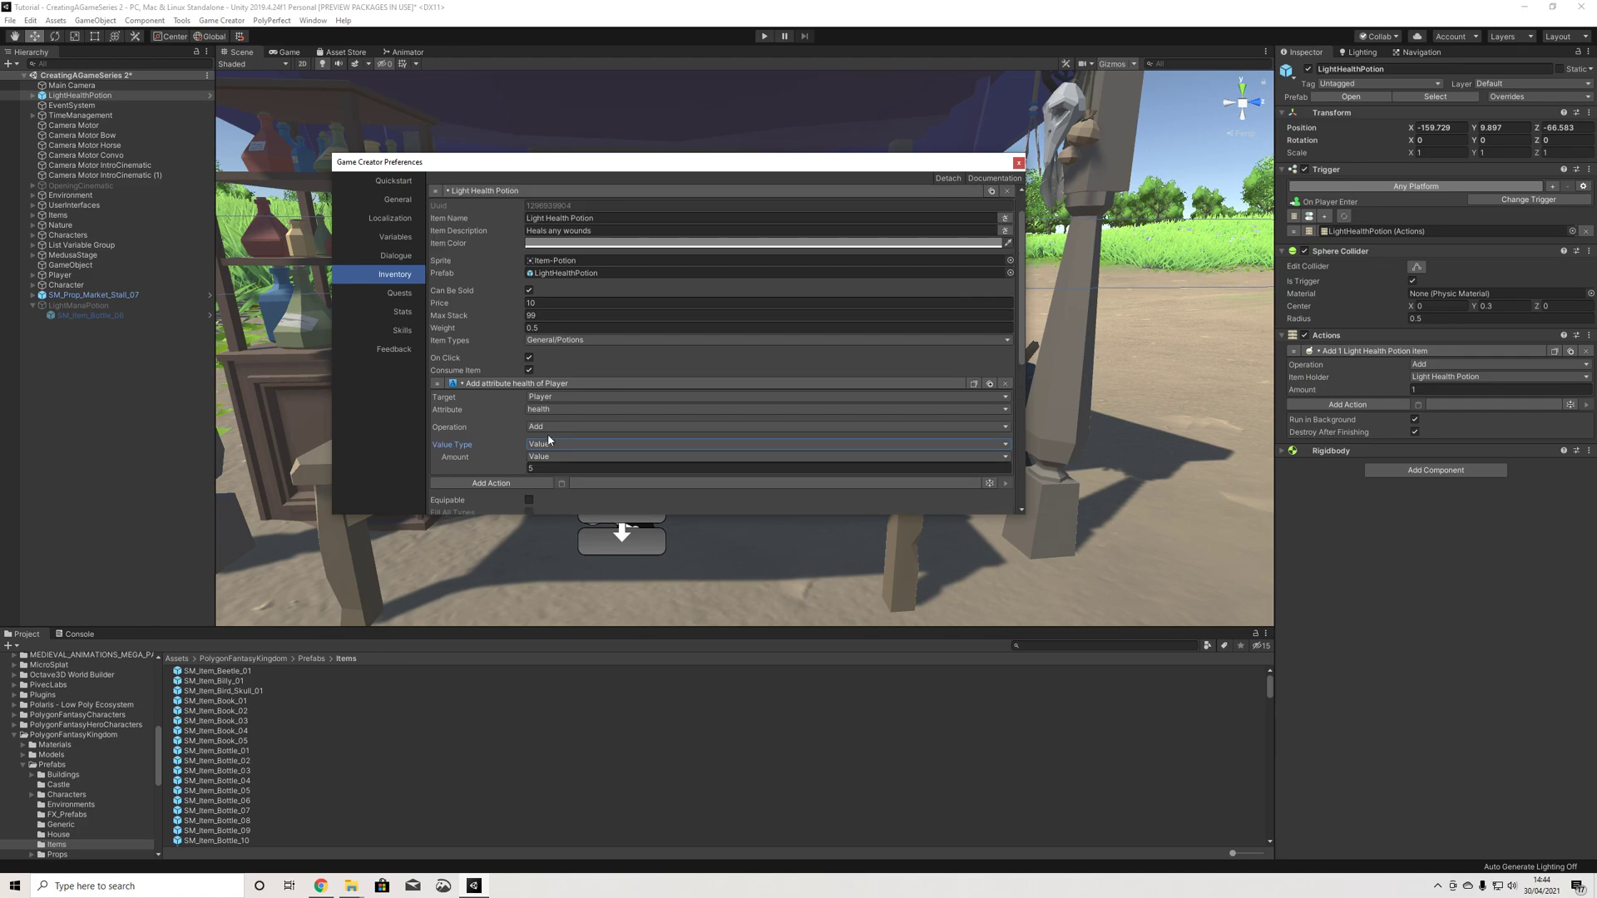
Step: Collapse the Light Health Potion item, duplicate it and name the copy Light Mana Potion
{"action": "scroll", "coordinate": [509, 450], "scroll_direction": "down", "scroll_amount": 1}
{"action": "left_click", "coordinate": [493, 448]}
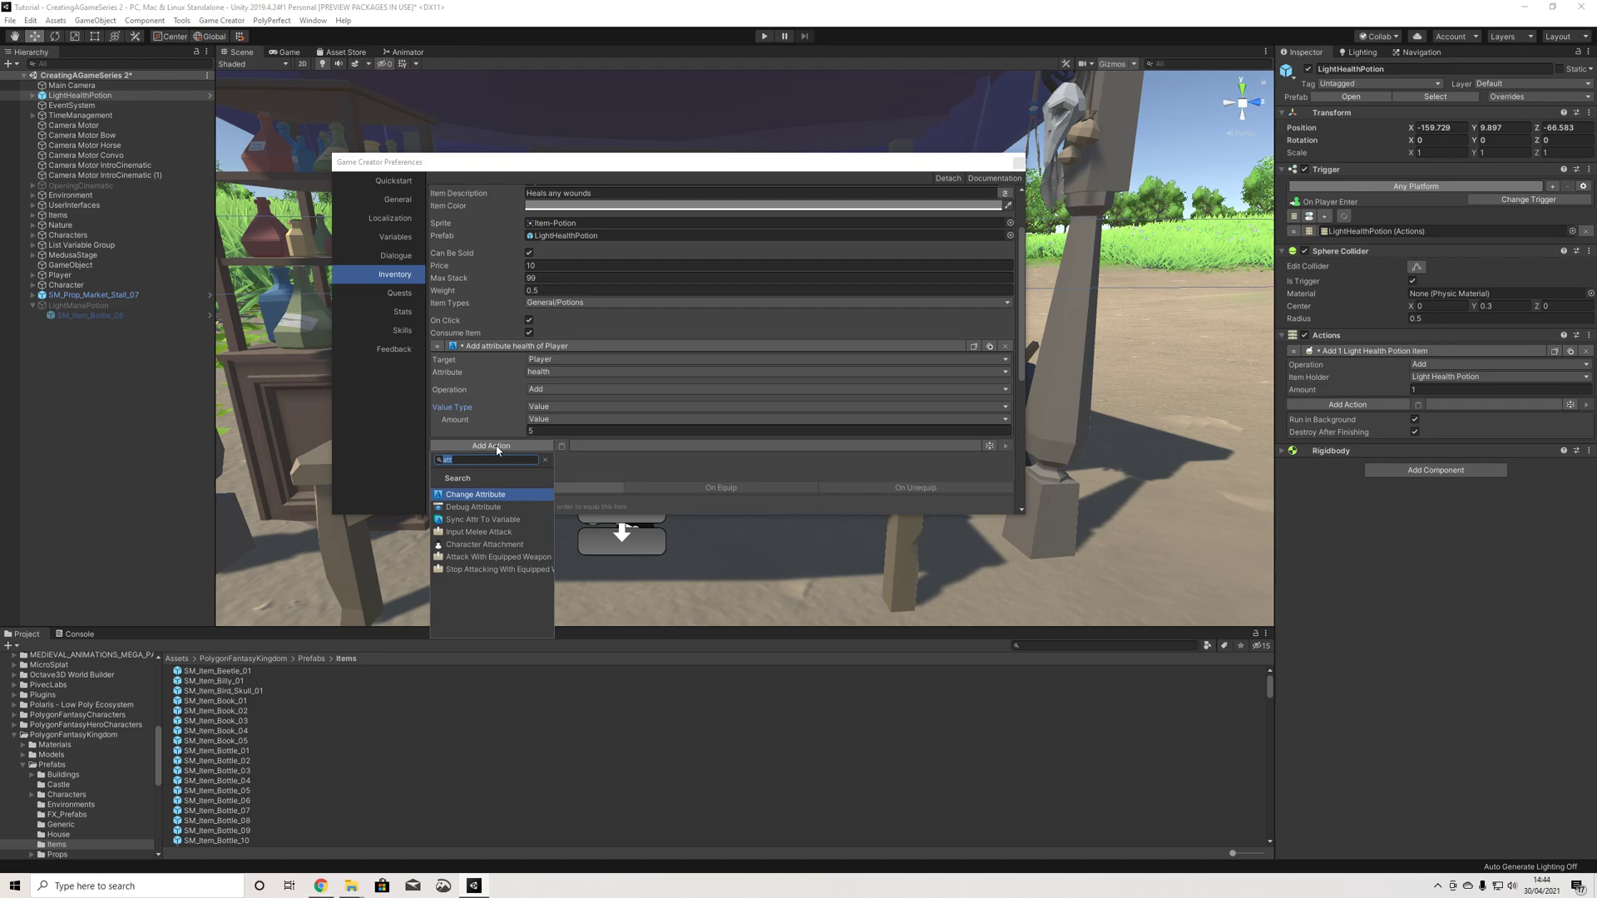
{"action": "left_click", "coordinate": [511, 350]}
{"action": "left_click", "coordinate": [511, 350]}
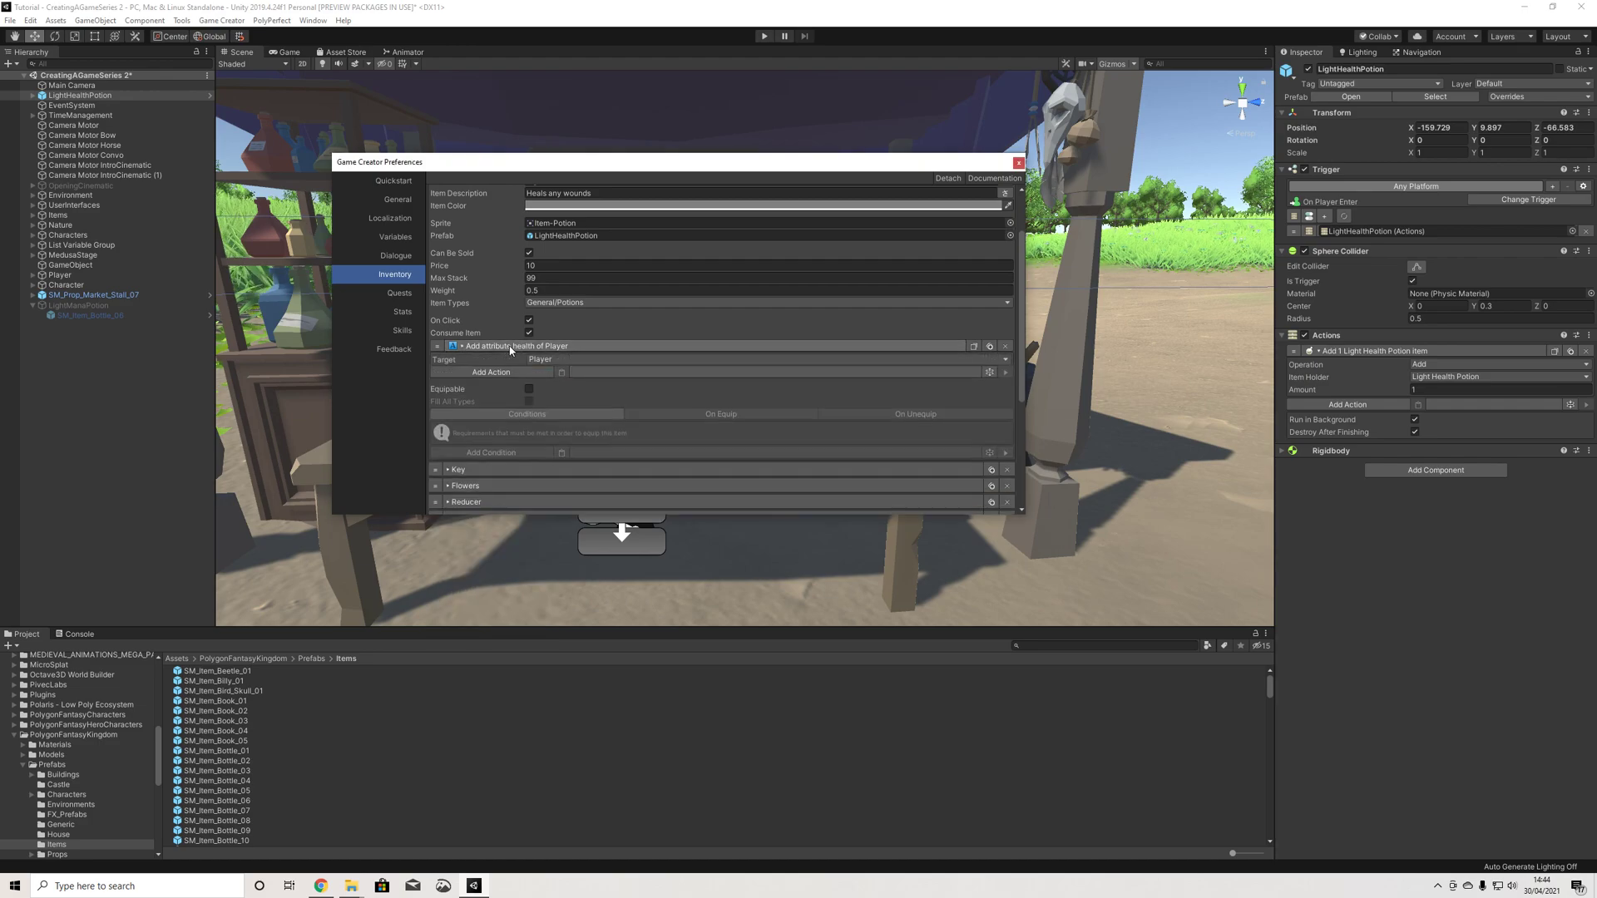
{"action": "scroll", "coordinate": [552, 374], "scroll_direction": "up", "scroll_amount": 3}
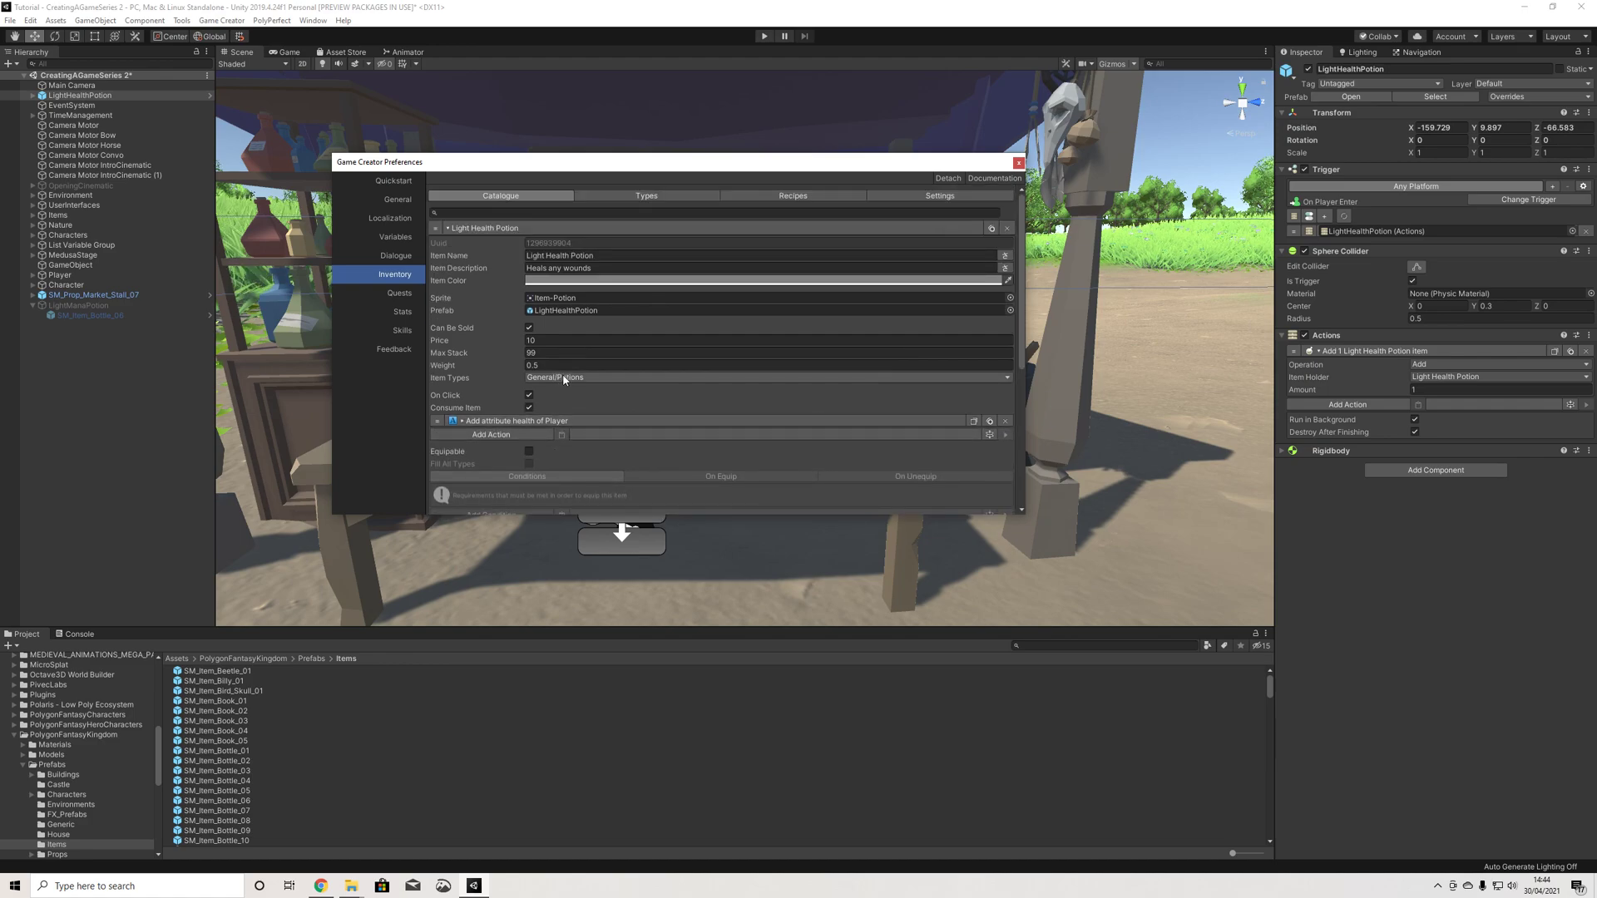
{"action": "left_click", "coordinate": [482, 228]}
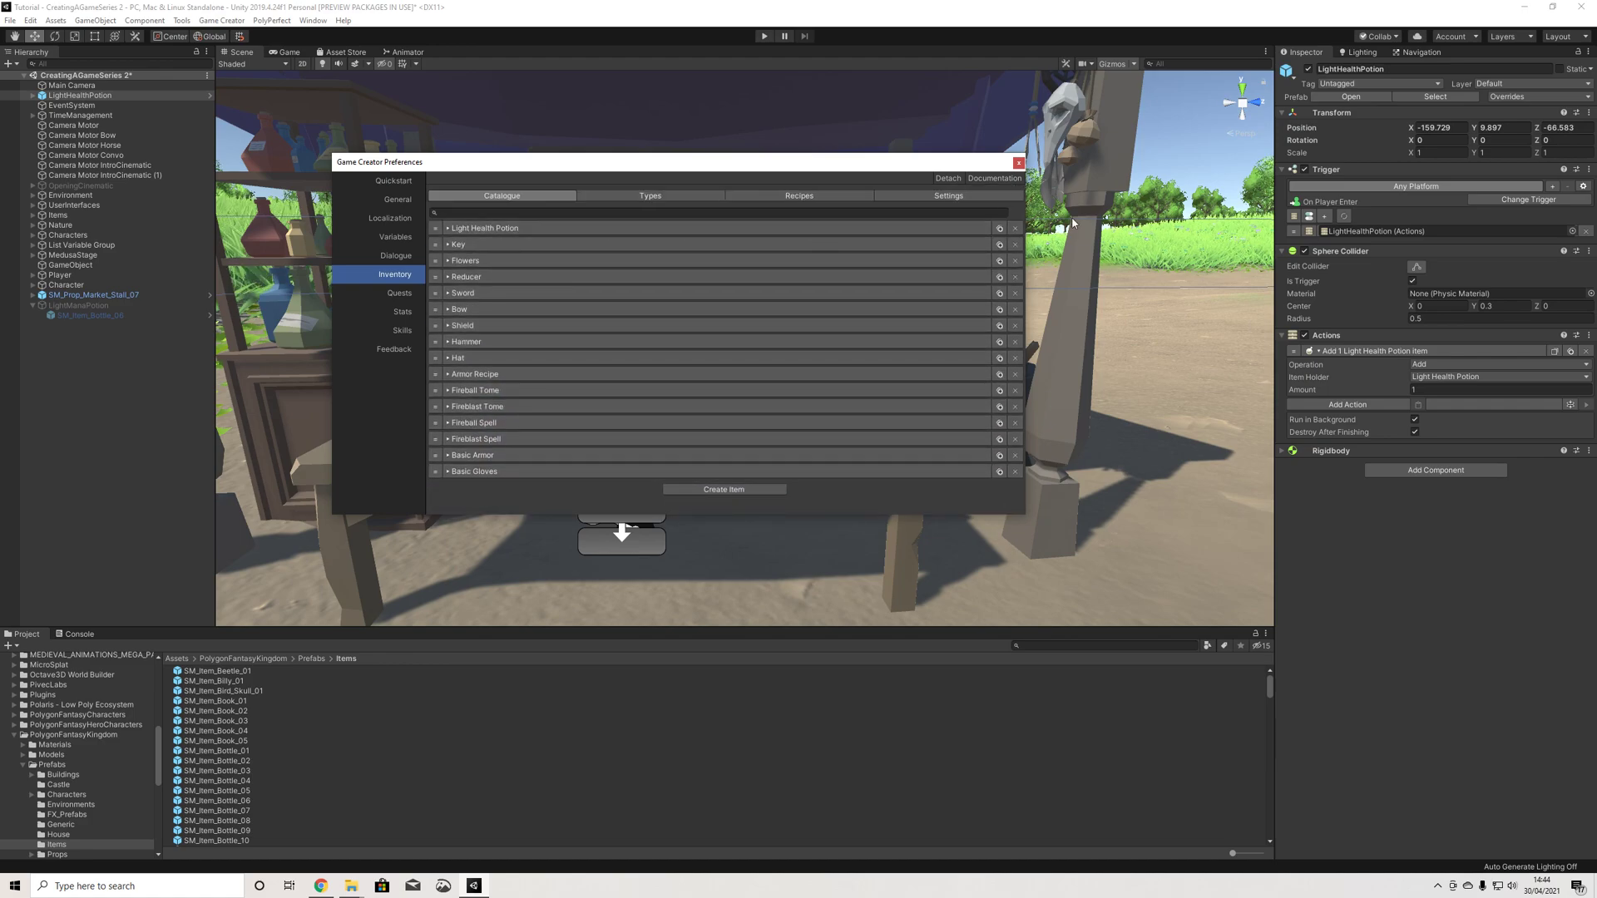
{"action": "left_click", "coordinate": [999, 229]}
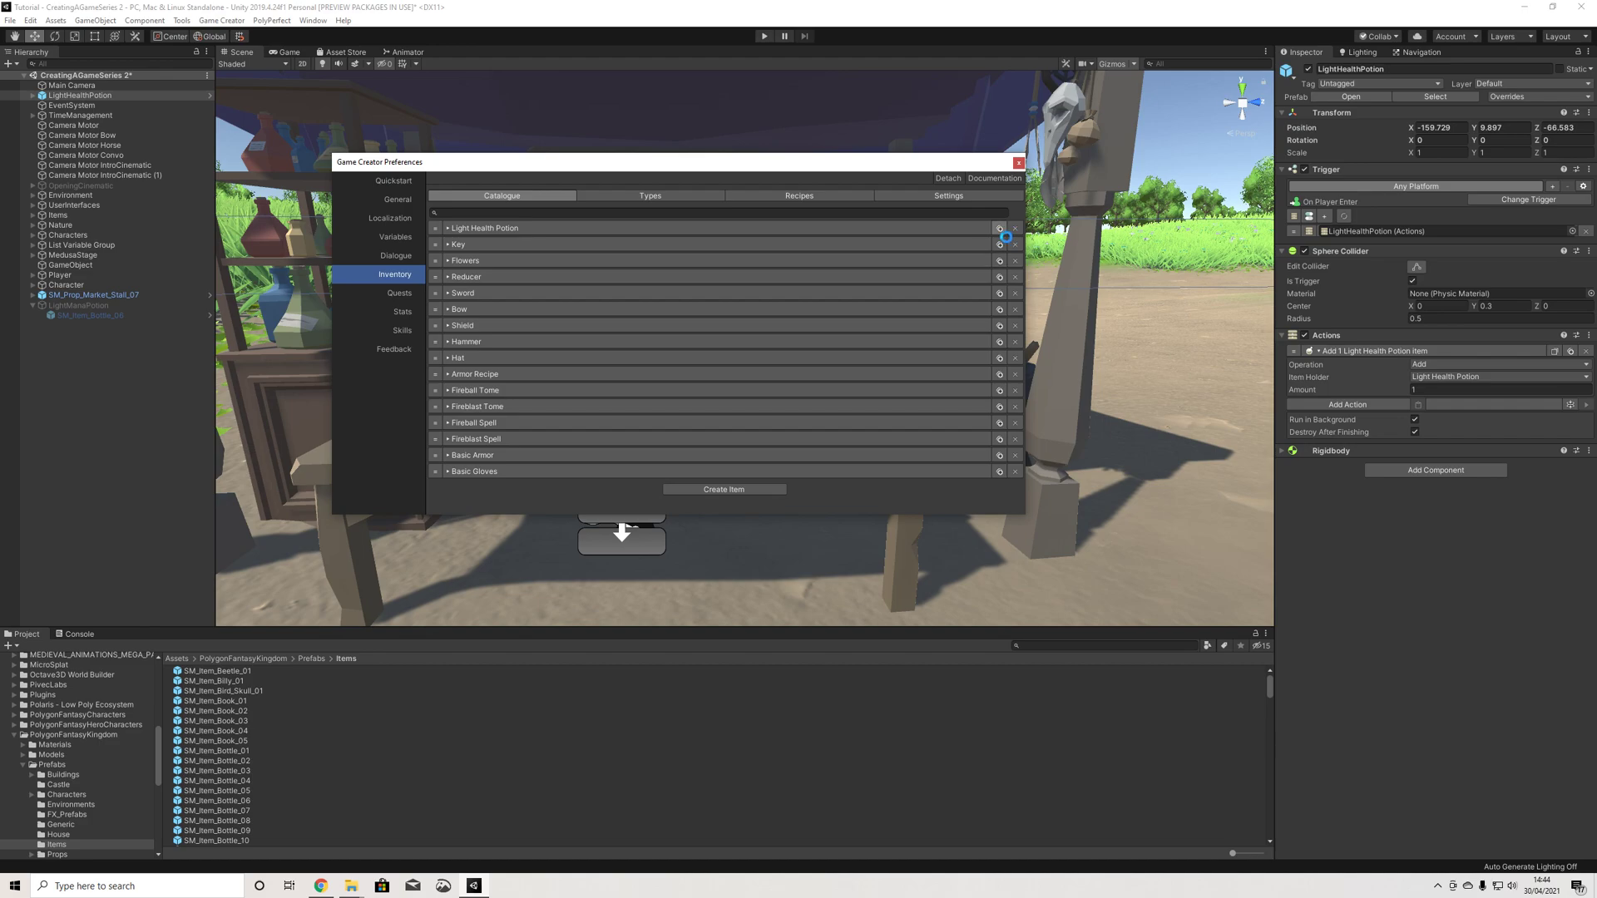
{"action": "left_click", "coordinate": [471, 246]}
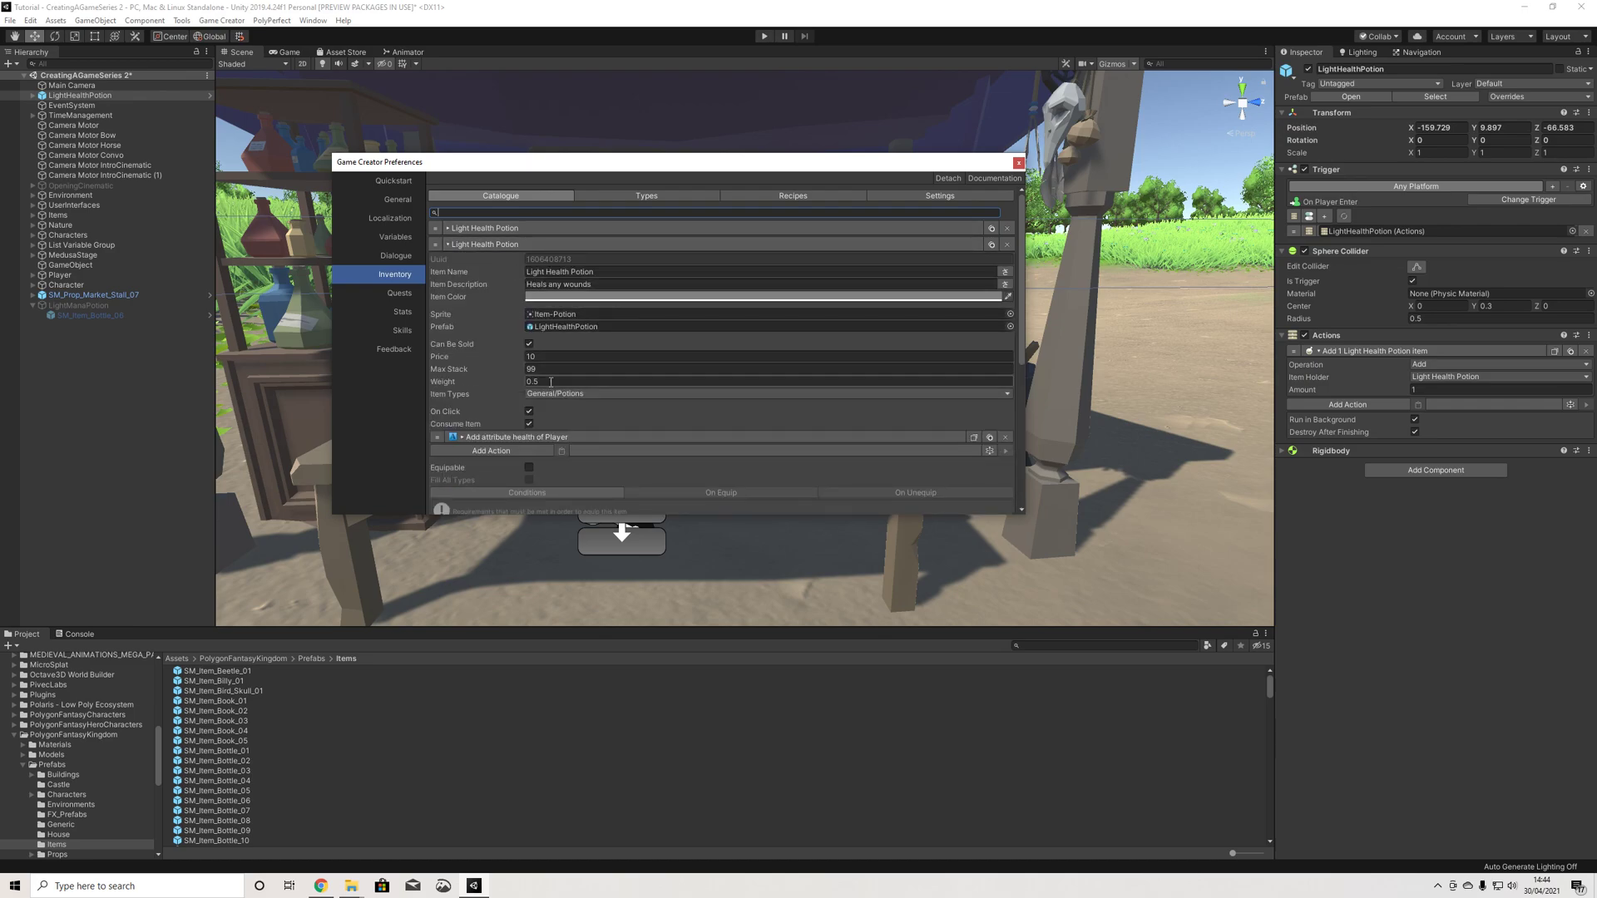
{"action": "double_click", "coordinate": [555, 272]}
{"action": "type", "text": "Mana"}
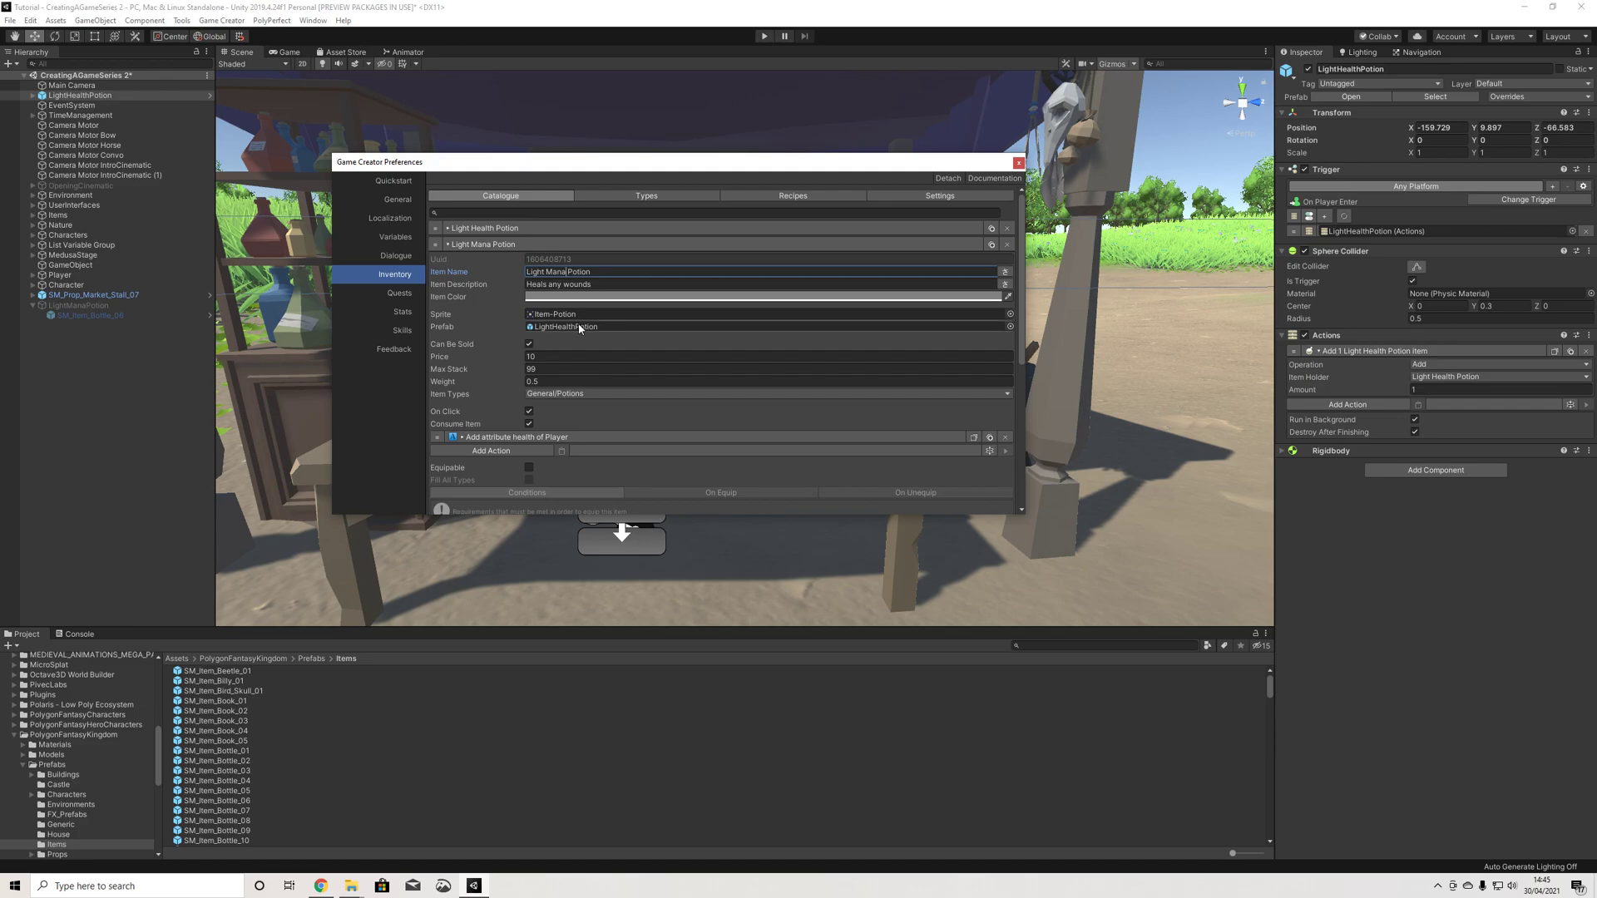
Step: Reactivate LightManaPotion in the scene and set its pickup action's item holder to Light Mana Potion
{"action": "left_click", "coordinate": [580, 328]}
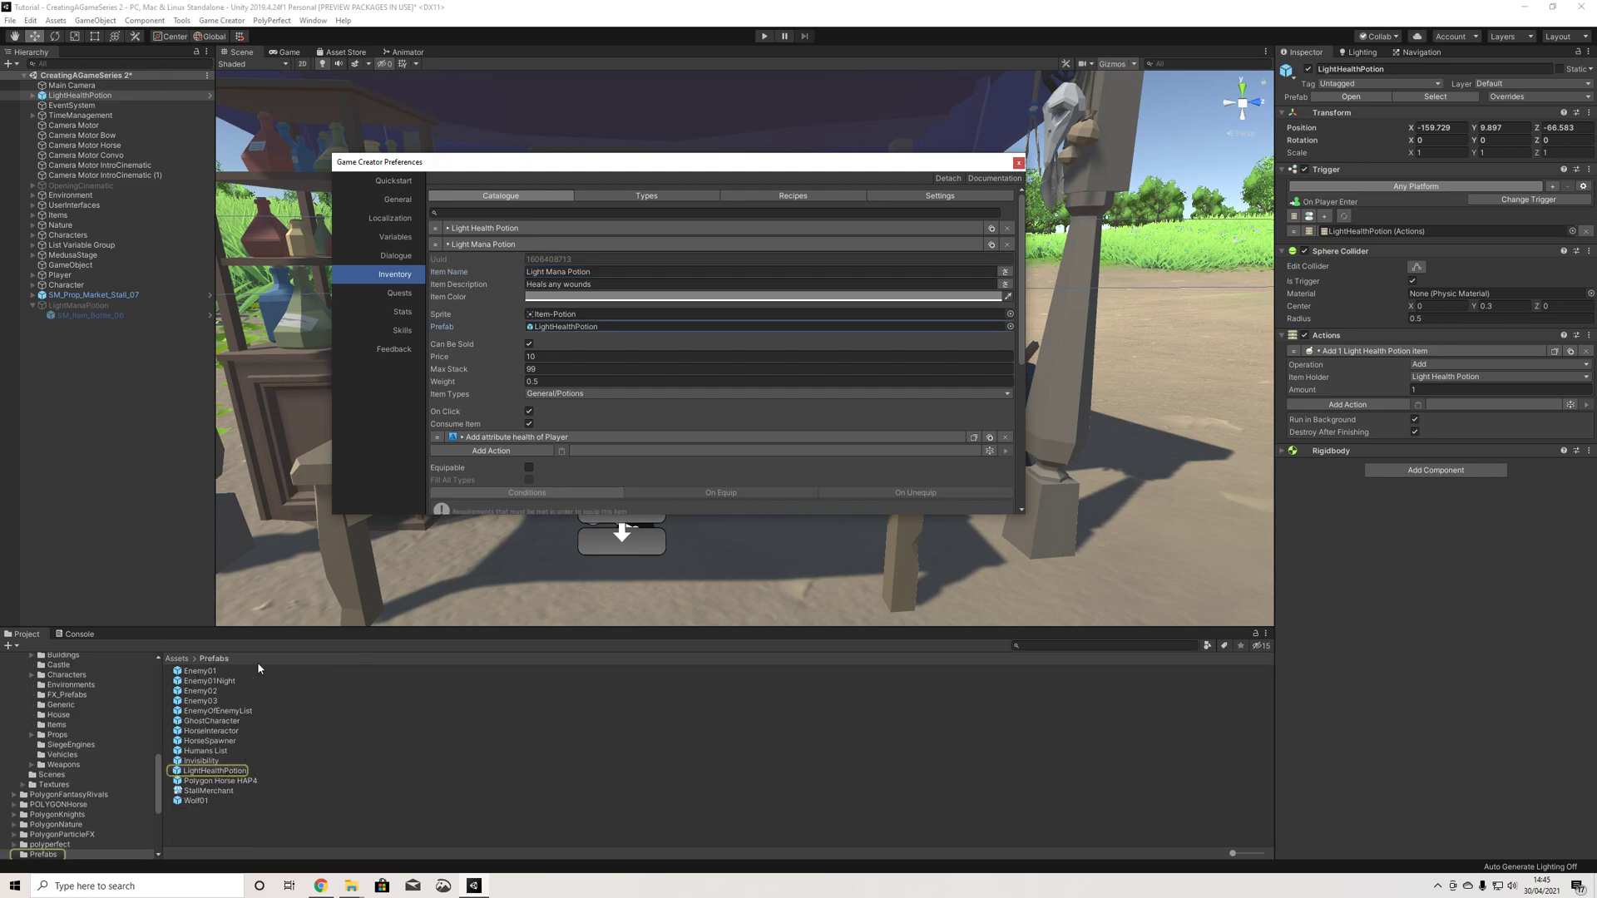
{"action": "left_click", "coordinate": [79, 306]}
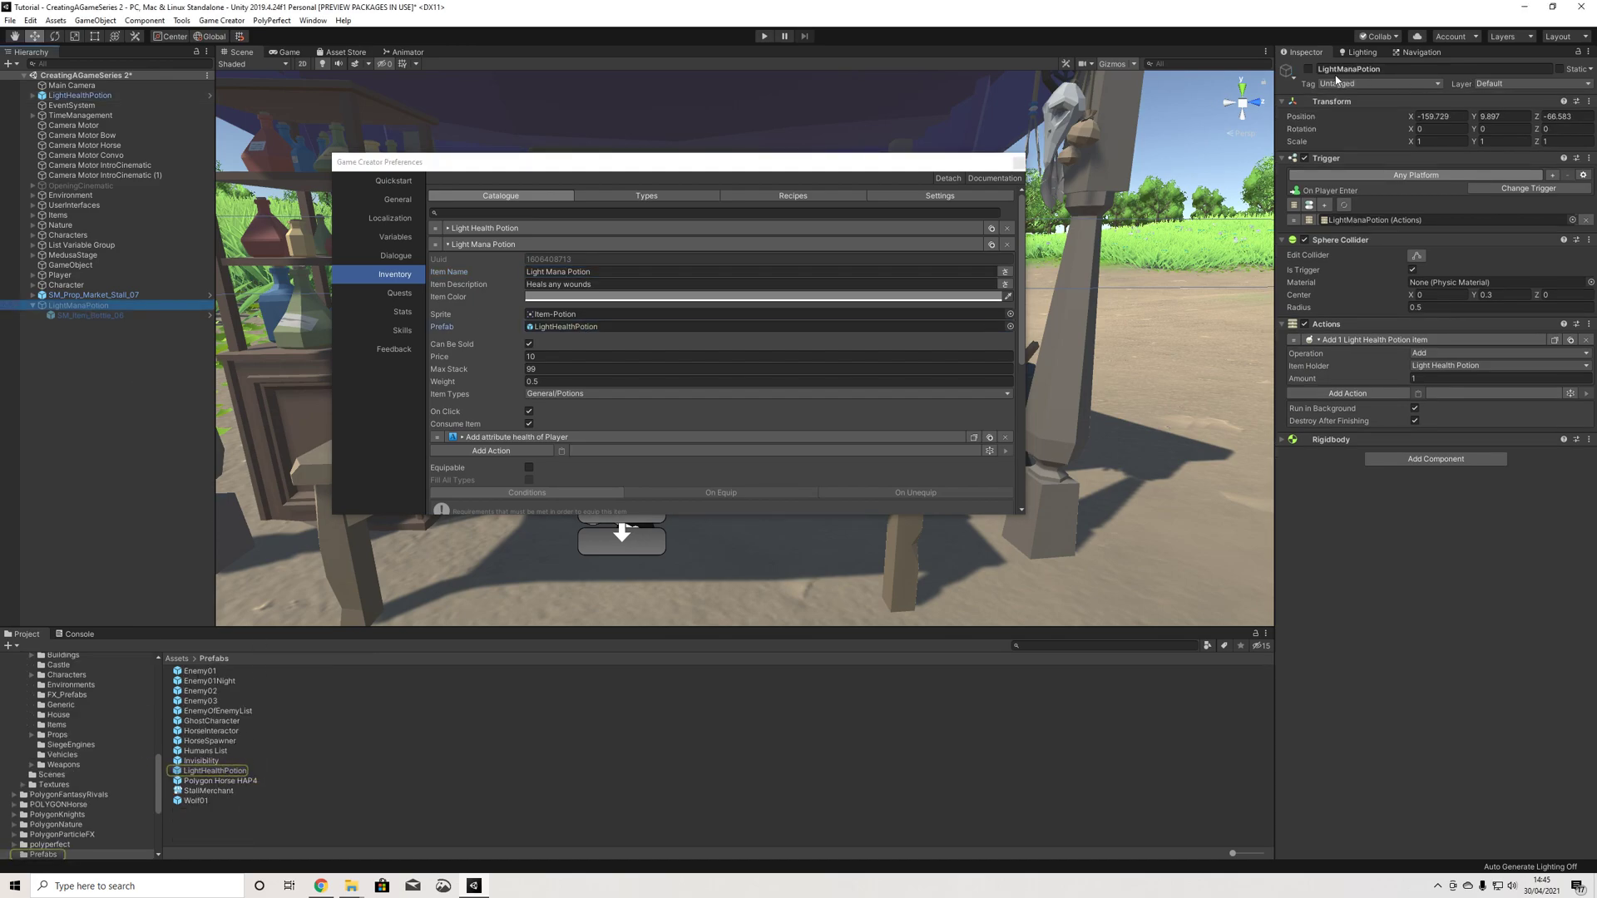
{"action": "left_click", "coordinate": [1307, 69]}
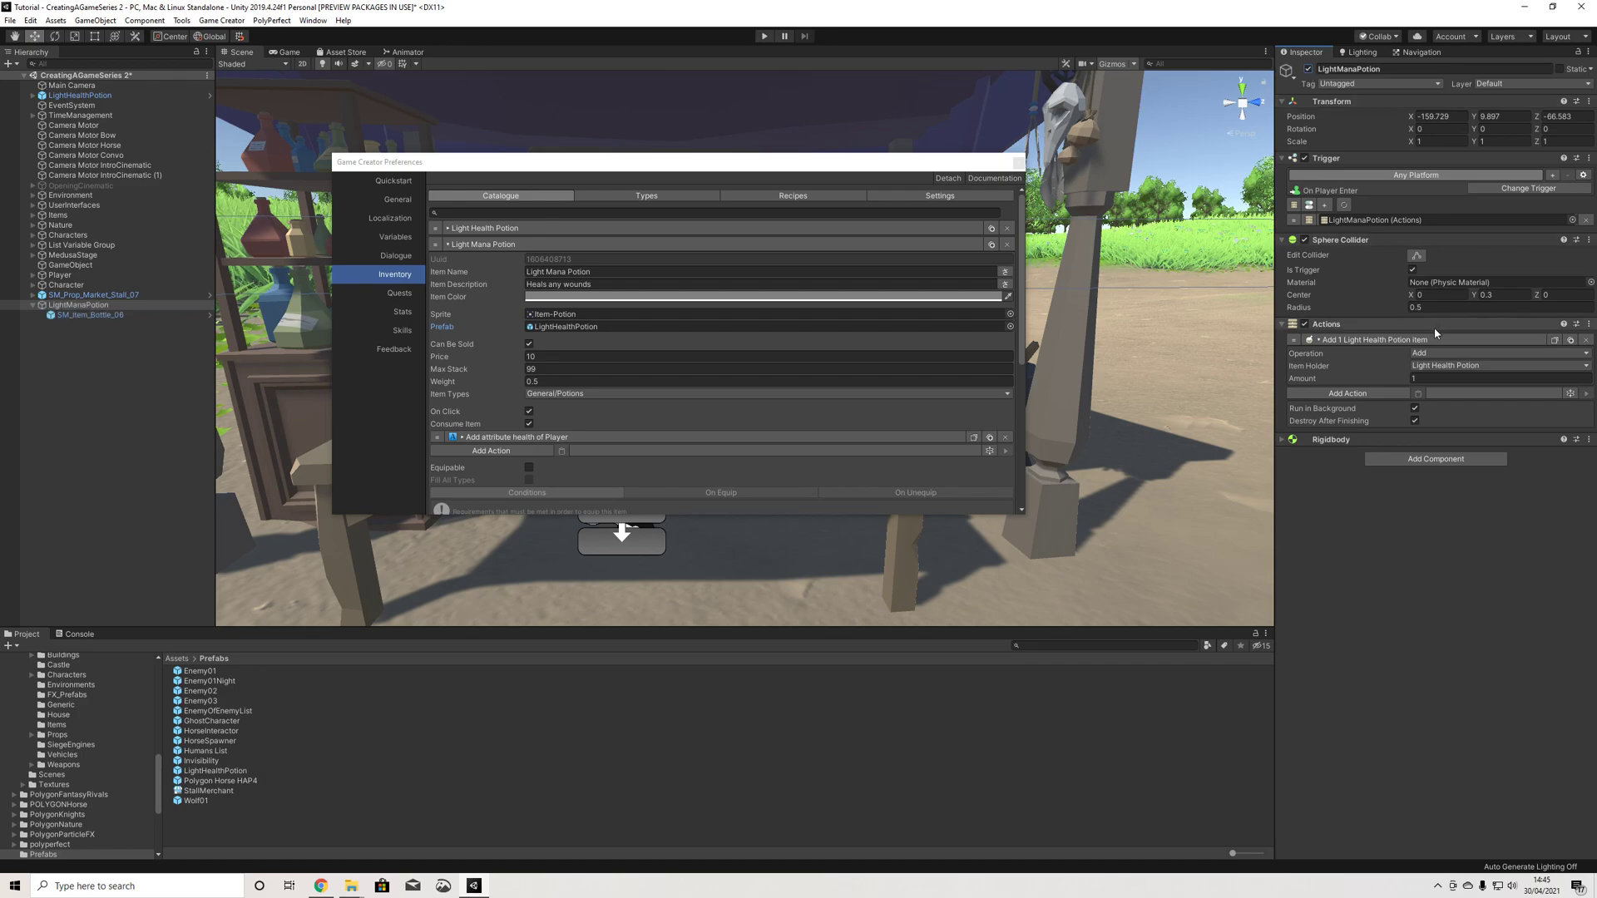
{"action": "left_click", "coordinate": [1430, 371]}
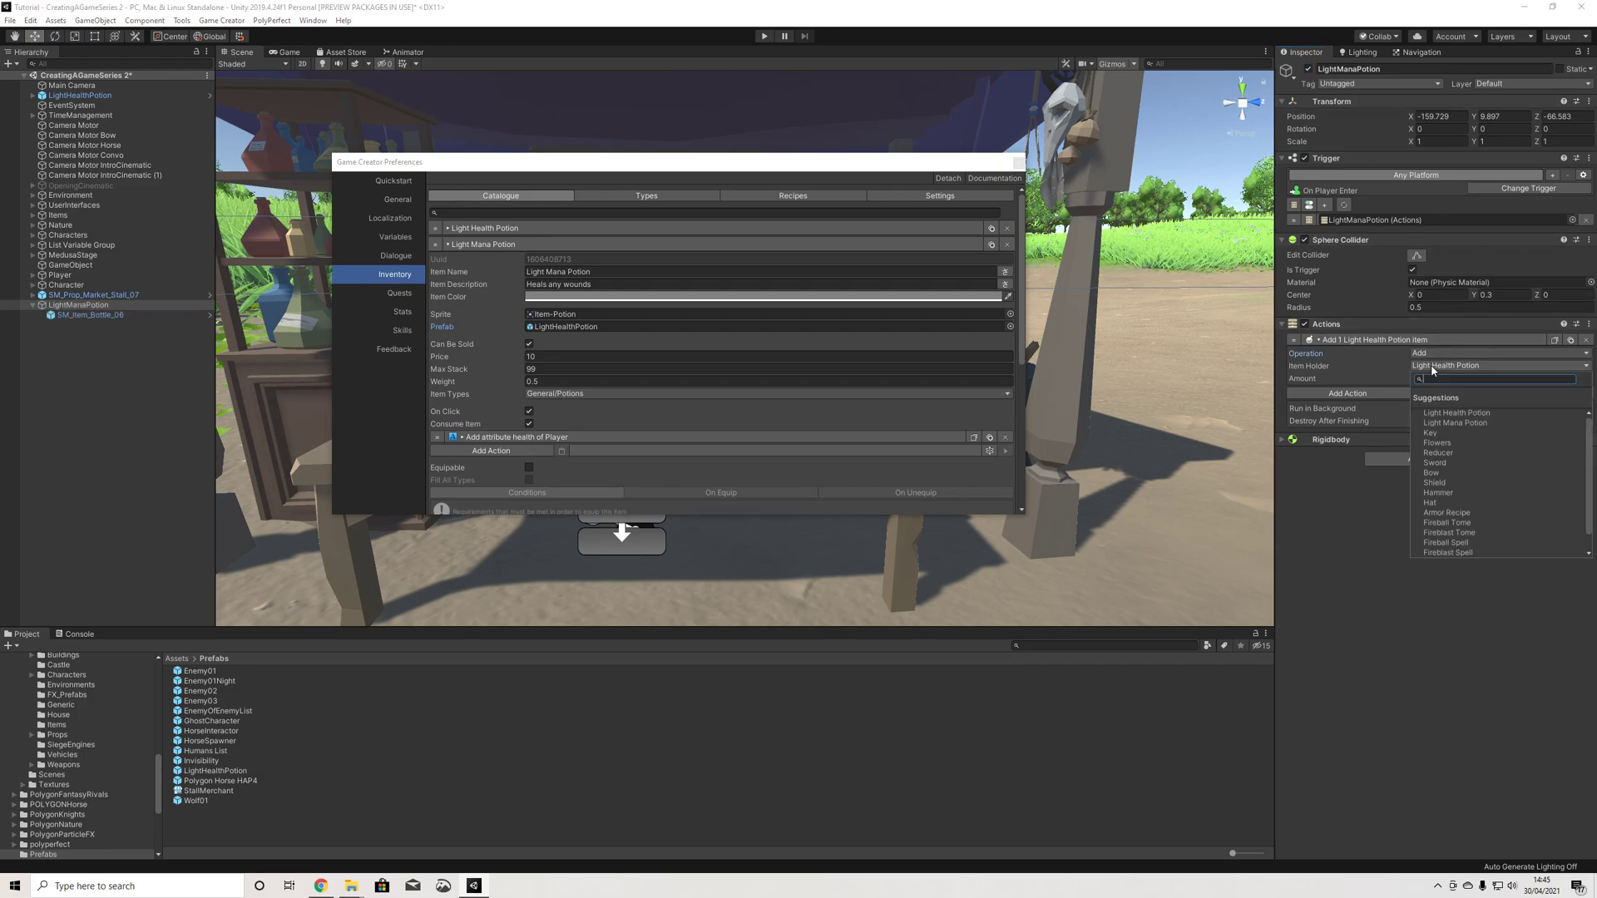
{"action": "left_click", "coordinate": [1459, 431]}
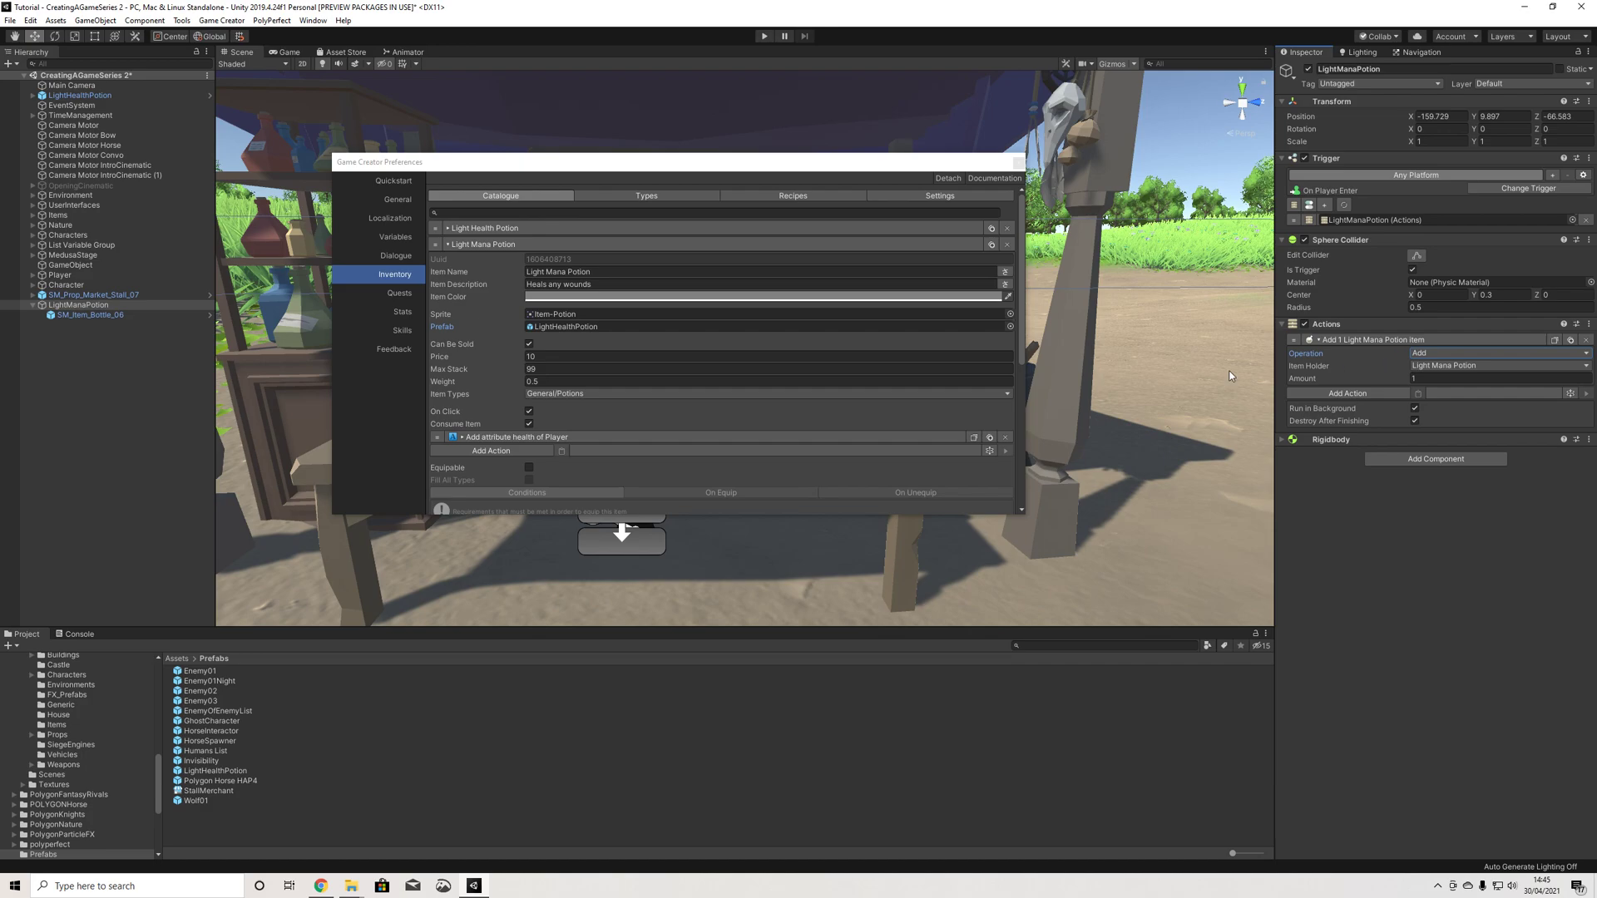
Step: Save LightManaPotion as a prefab in the Prefabs folder, removing it and LightHealthPotion from the scene
{"action": "left_click_drag", "start_coordinate": [82, 306], "coordinate": [200, 786]}
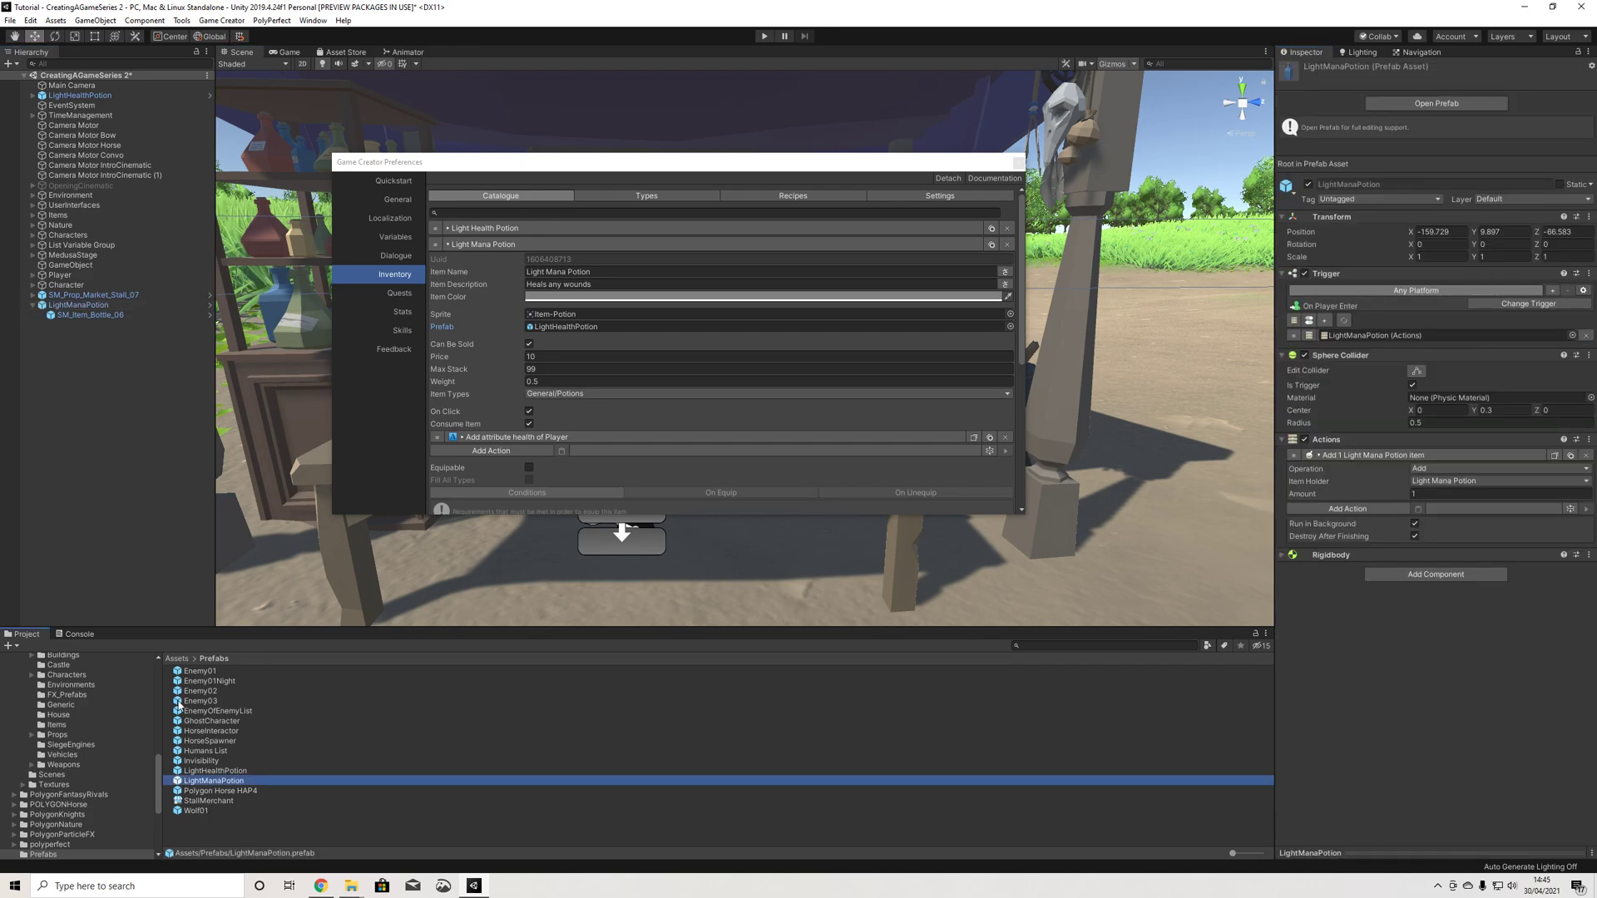
{"action": "left_click", "coordinate": [78, 305]}
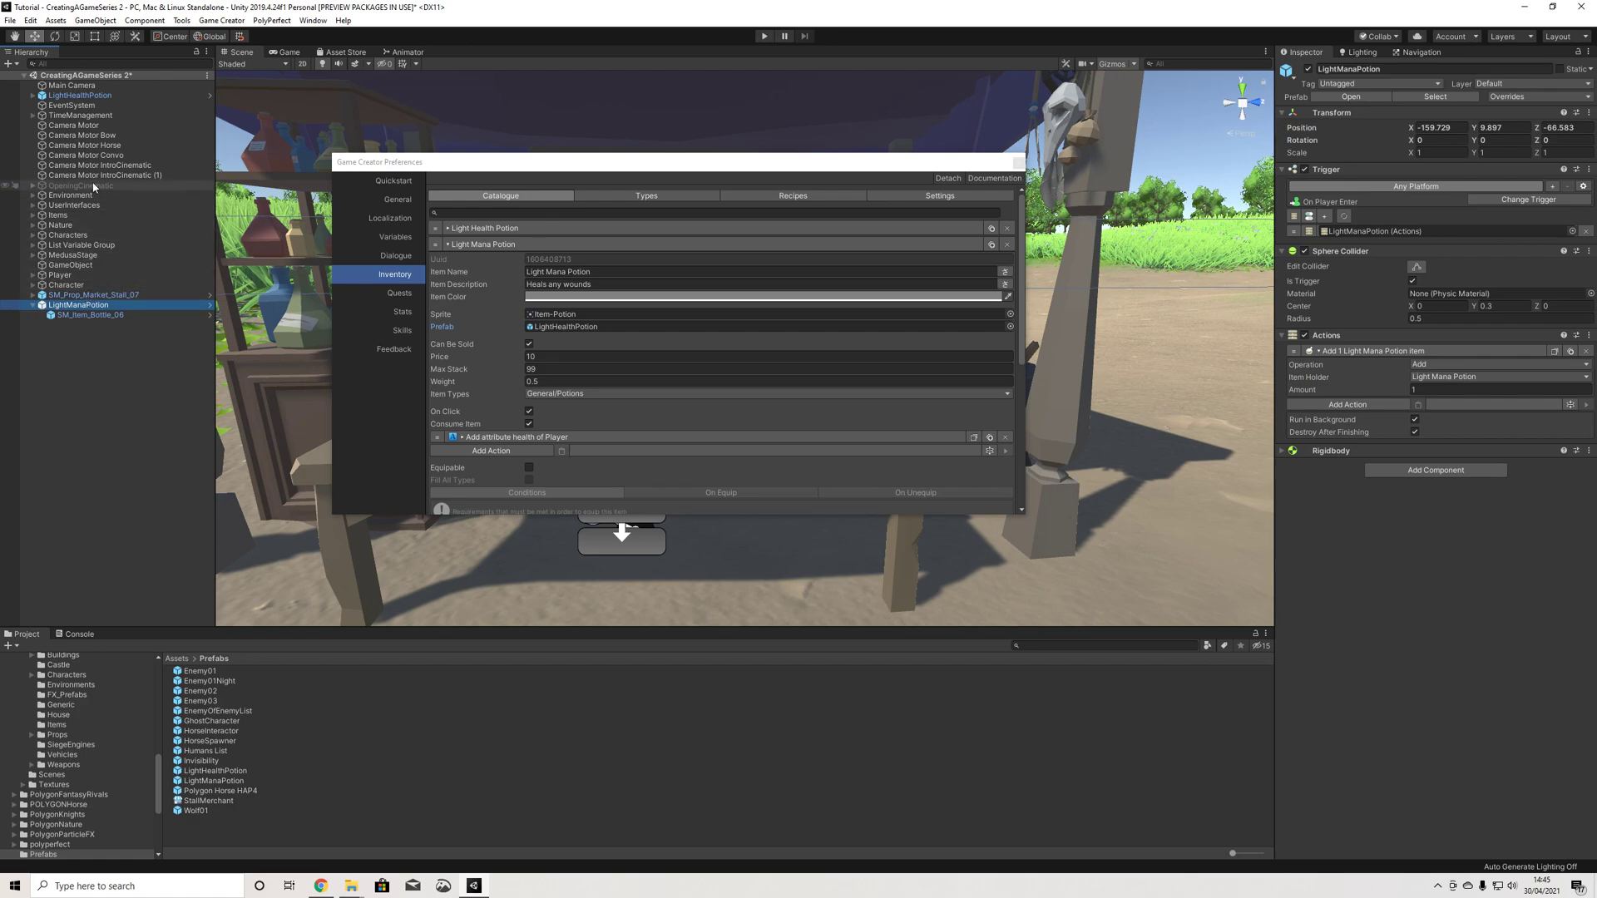
{"action": "key", "text": "Delete"}
{"action": "left_click", "coordinate": [77, 96]}
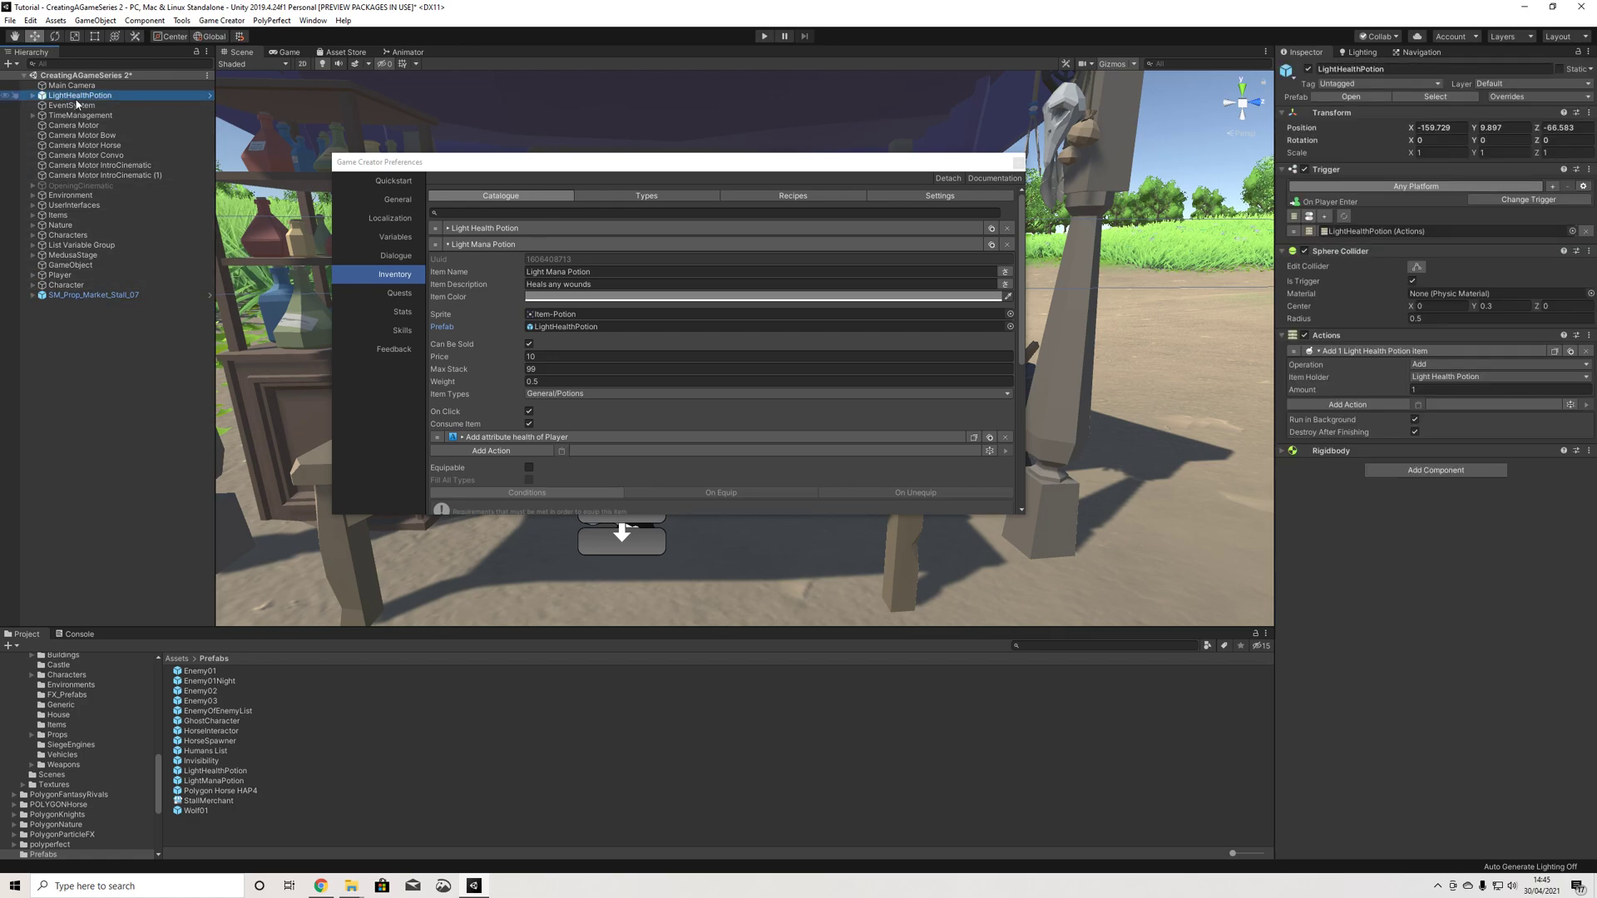
{"action": "key", "text": "Delete"}
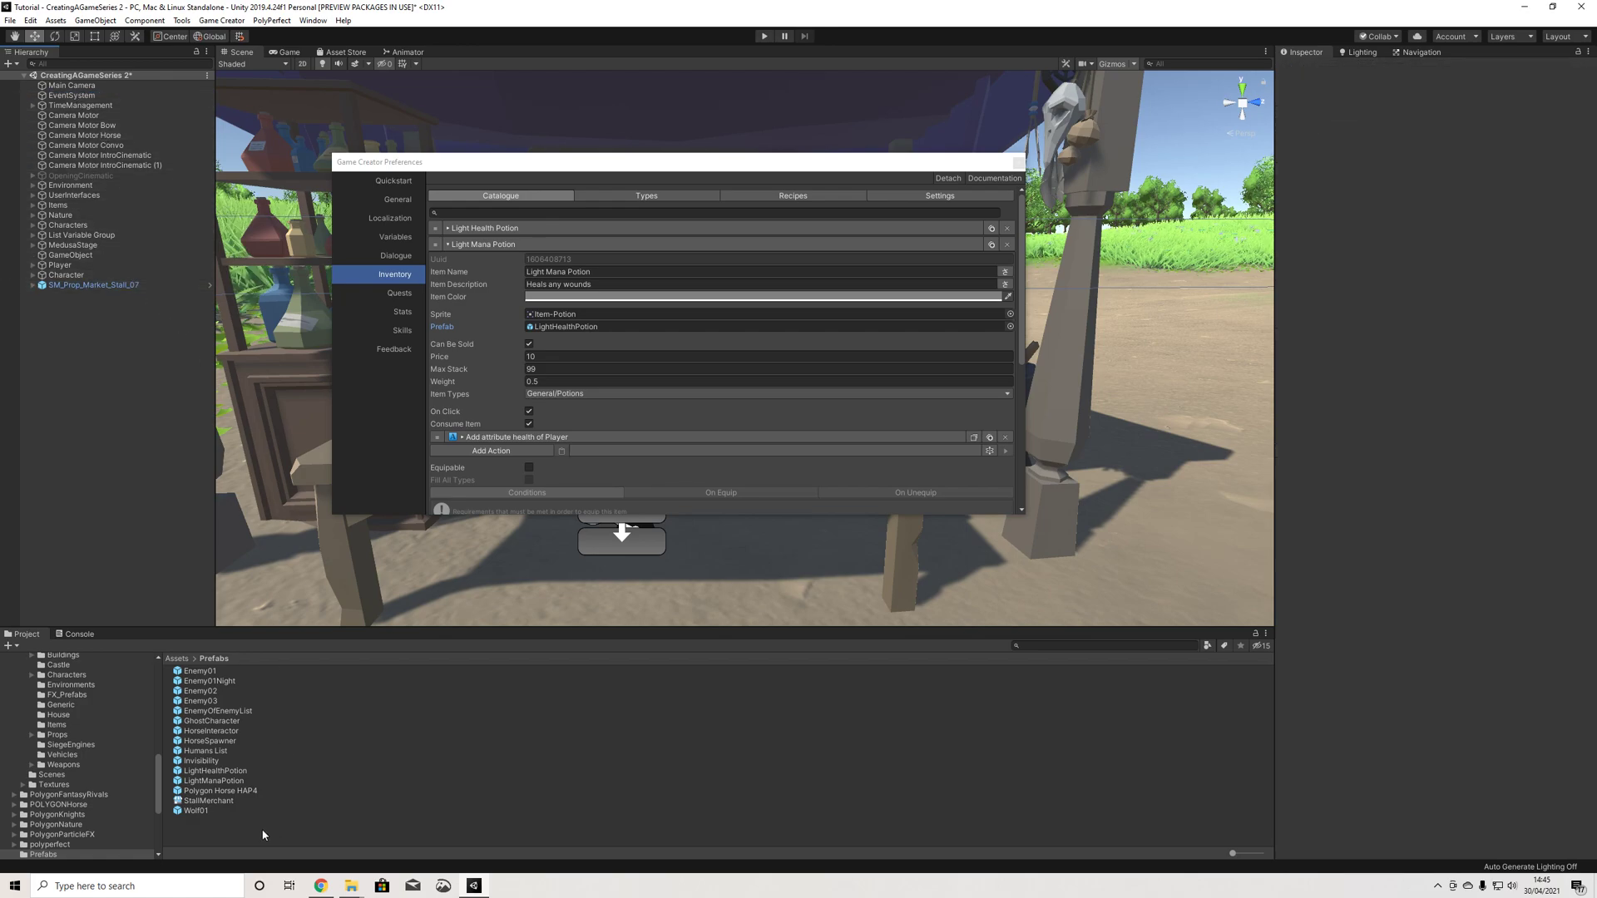
Step: Reset the LightManaPotion prefab's position to 0, 0, 0
{"action": "left_click", "coordinate": [230, 781]}
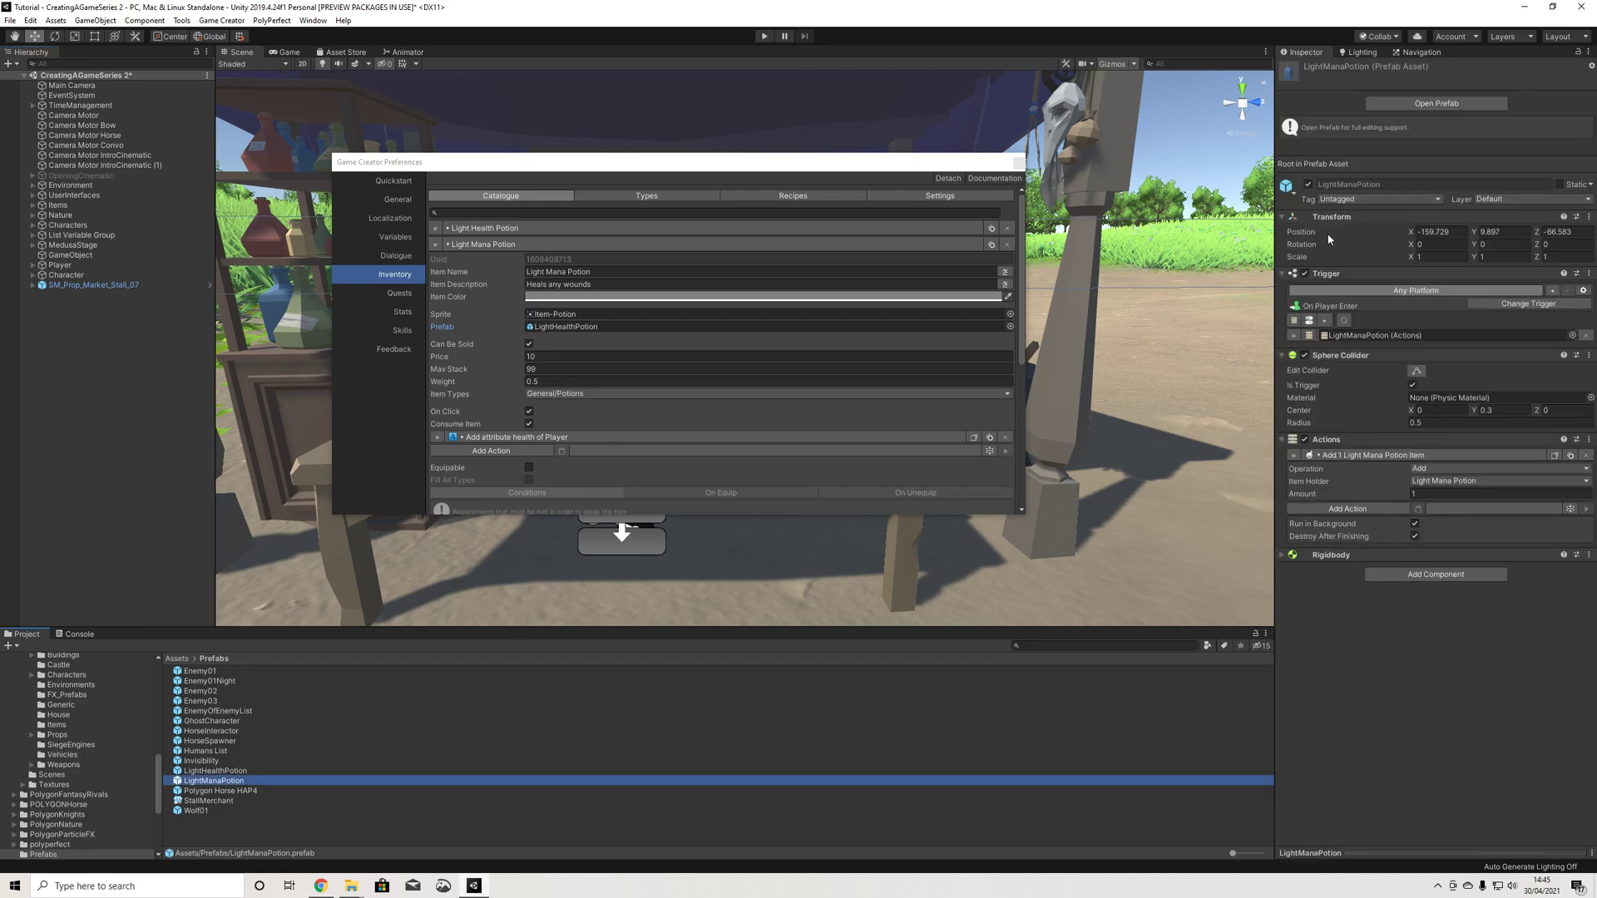
{"action": "left_click", "coordinate": [1470, 238]}
{"action": "type", "text": "0"}
{"action": "key", "text": "Tab"}
{"action": "type", "text": "0"}
Step: Reset the LightHealthPotion prefab's position to 0 on the X, Y and Z axes
{"action": "left_click", "coordinate": [225, 772]}
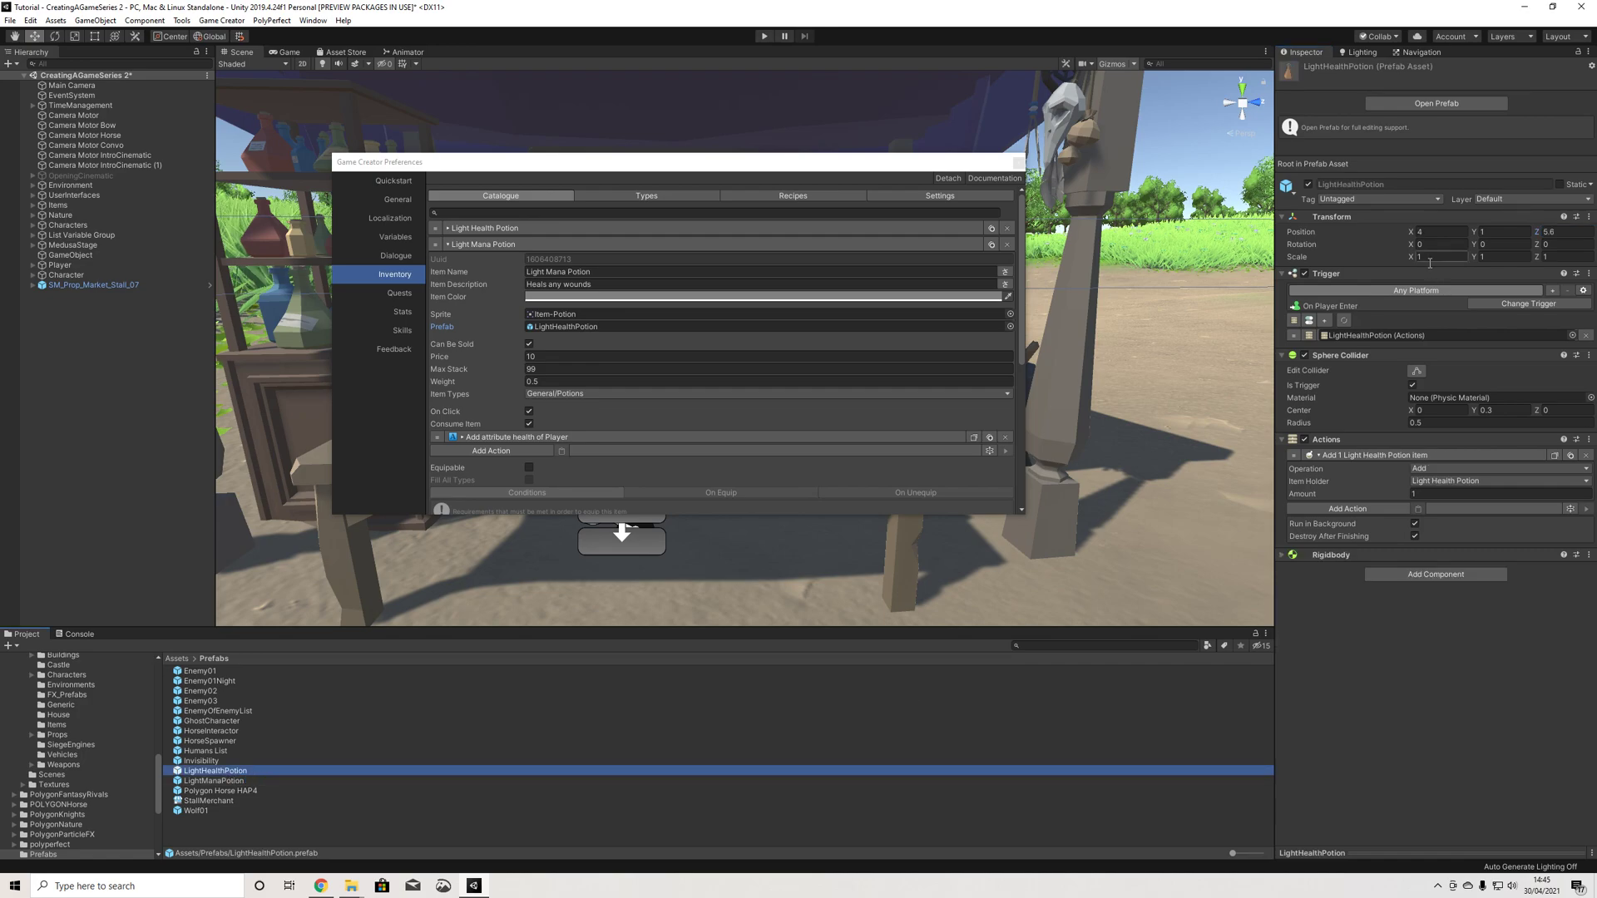
{"action": "left_click", "coordinate": [1446, 233]}
{"action": "type", "text": "0"}
{"action": "key", "text": "Tab"}
{"action": "type", "text": "0"}
{"action": "key", "text": "Tab"}
{"action": "type", "text": "0"}
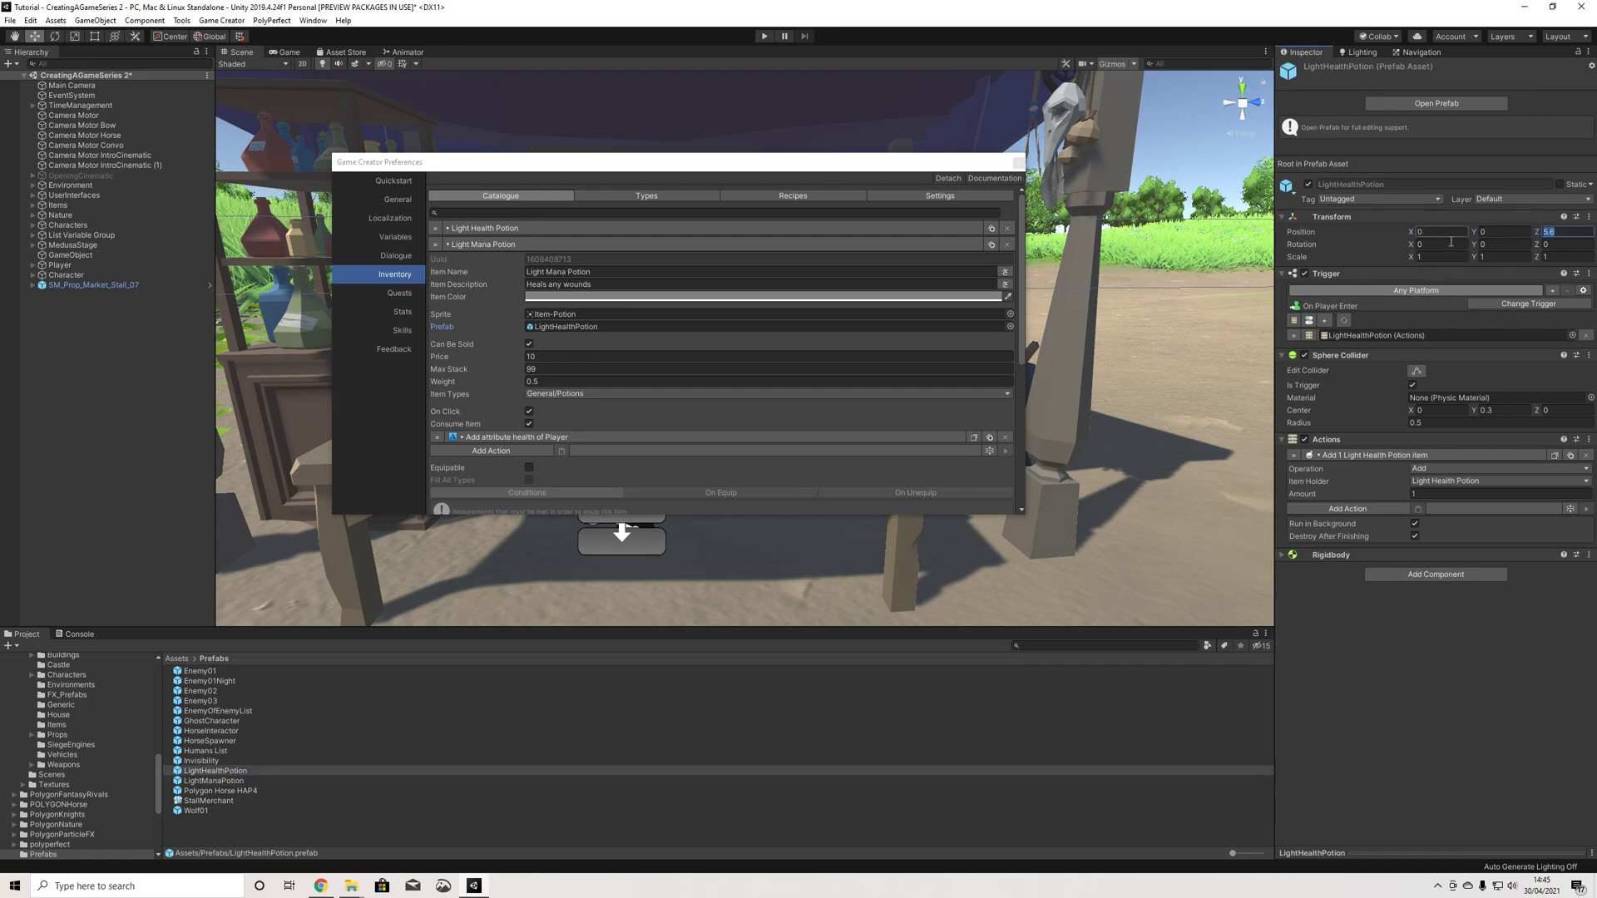
Step: Assign the LightManaPotion prefab to the Light Mana Potion inventory item
{"action": "left_click", "coordinate": [222, 772]}
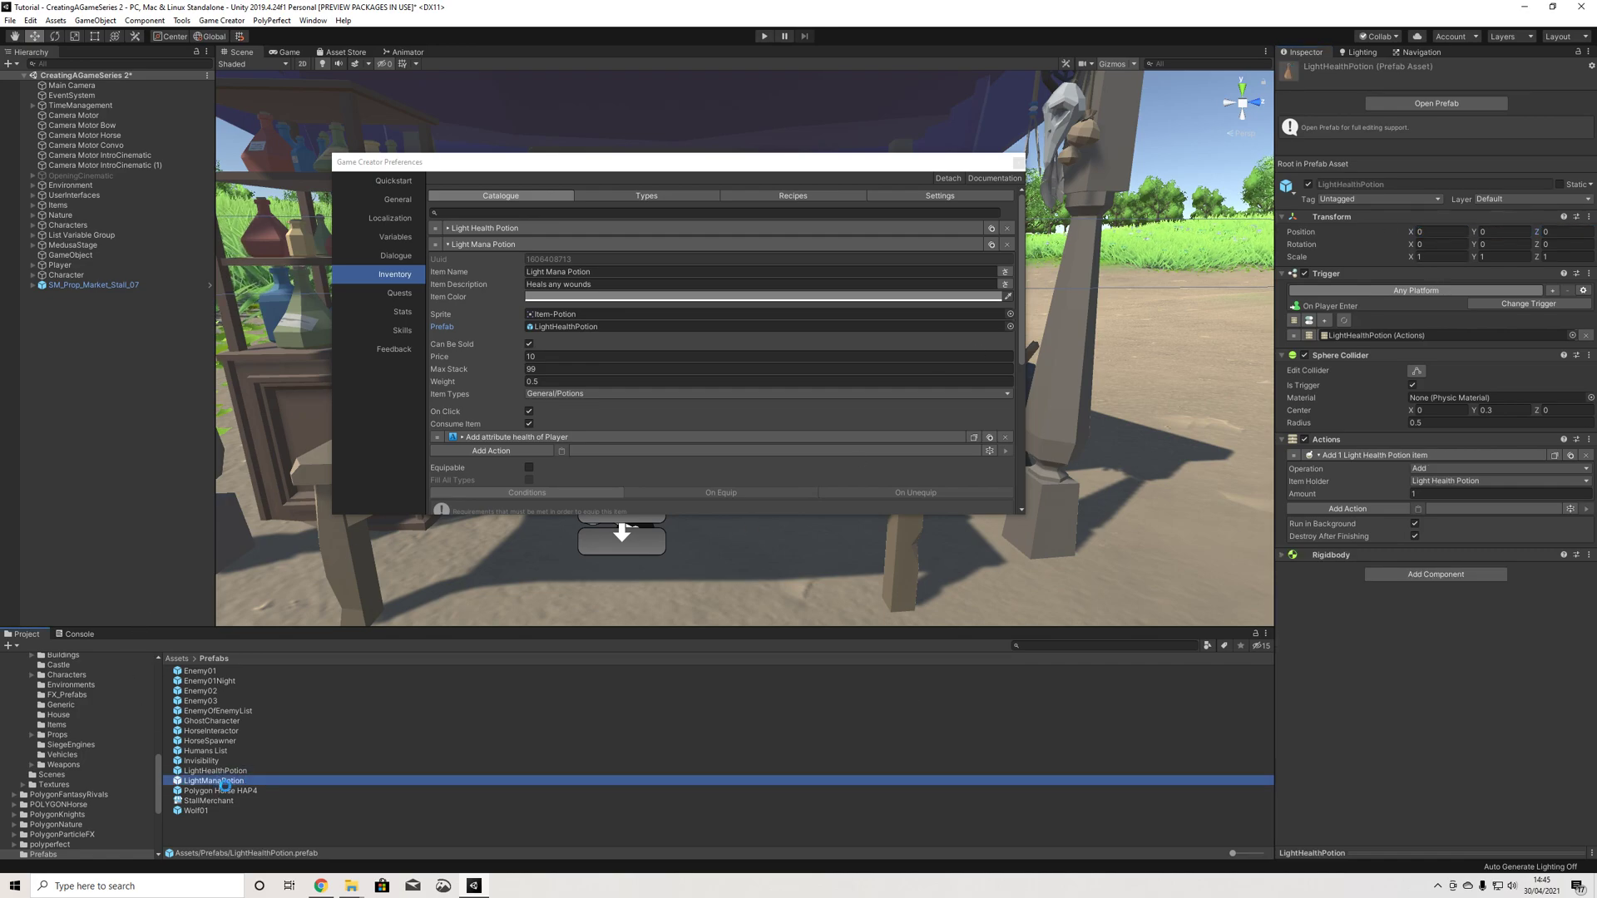
{"action": "left_click_drag", "start_coordinate": [215, 782], "coordinate": [592, 327]}
{"action": "left_click", "coordinate": [221, 777]}
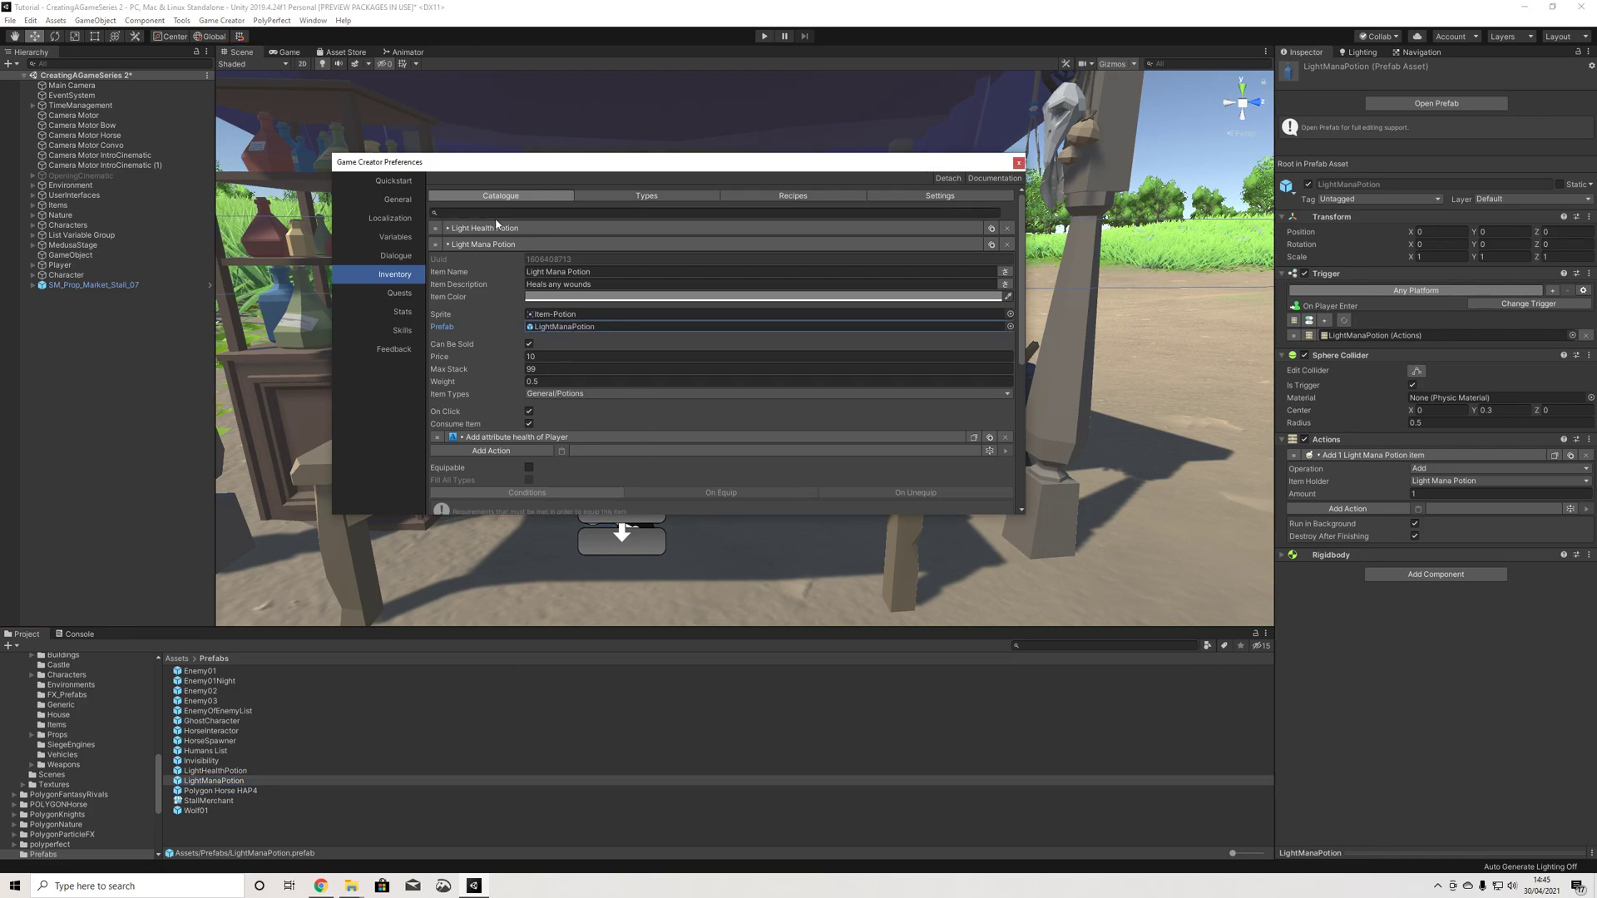
Step: Change the Light Mana Potion's consume action to affect the Player's mana attribute and close the Game Creator preferences
{"action": "left_click", "coordinate": [532, 436]}
{"action": "left_click", "coordinate": [549, 463]}
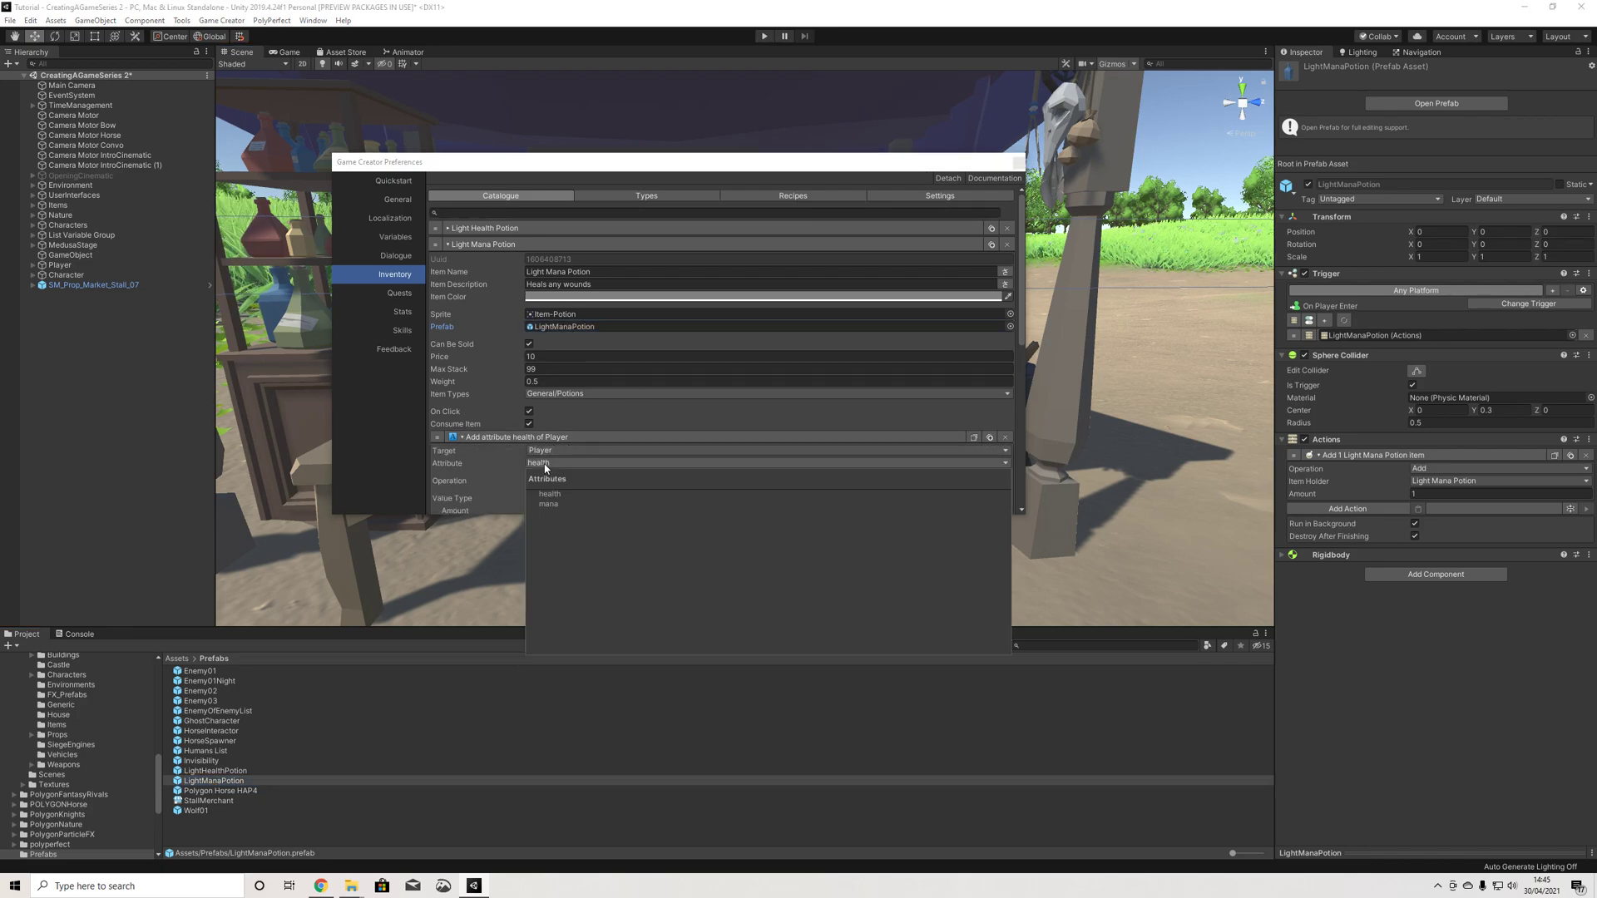
{"action": "left_click", "coordinate": [549, 504]}
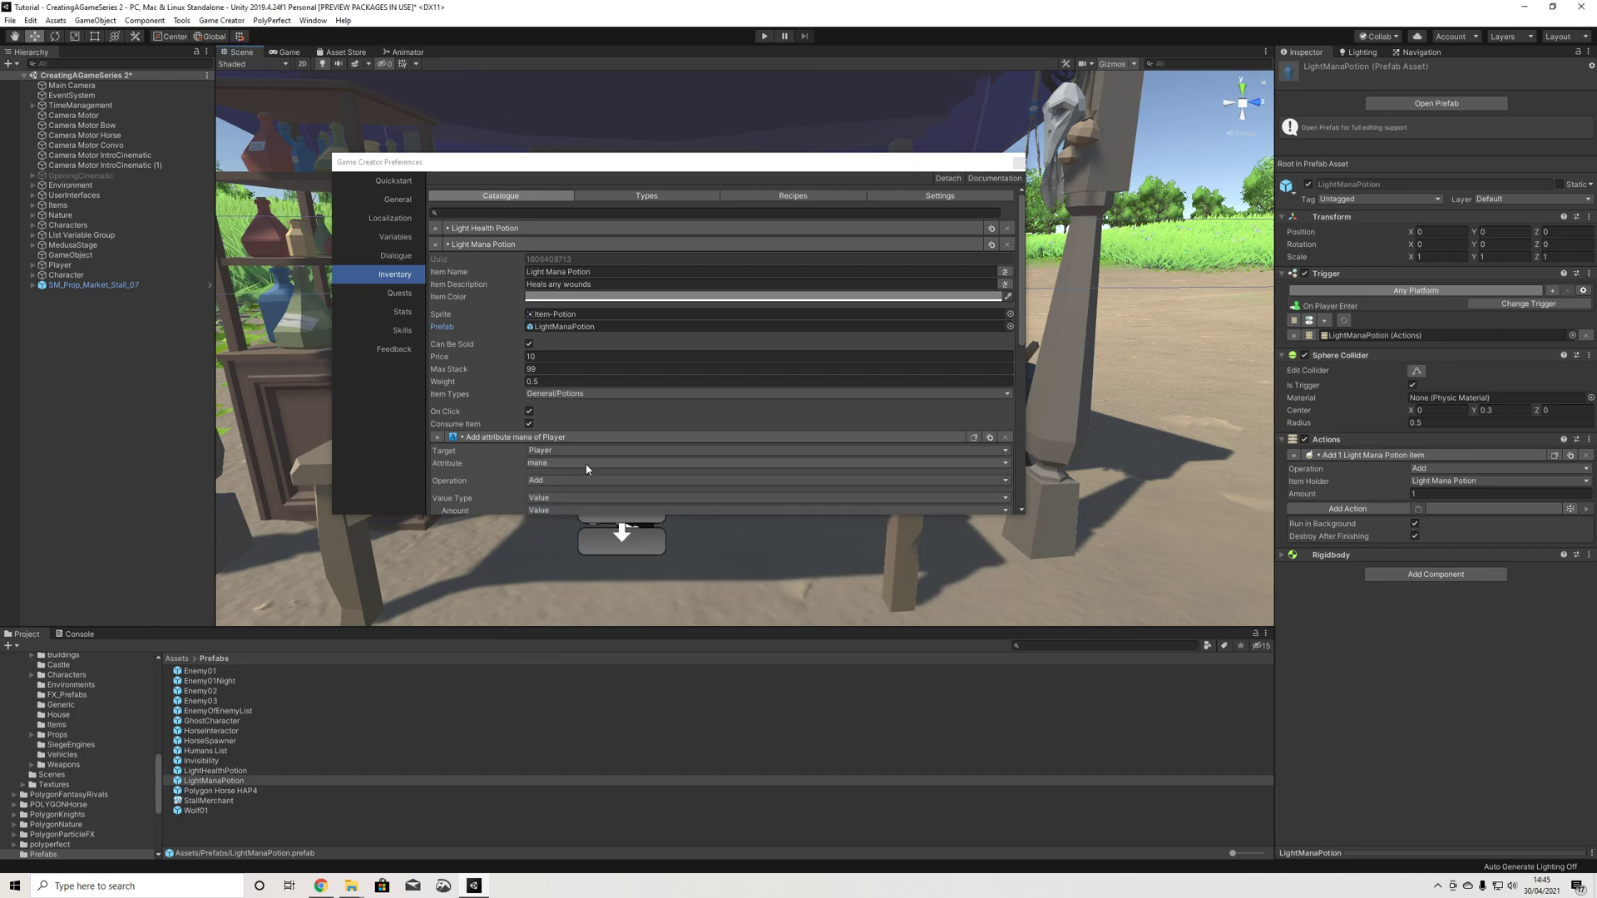
{"action": "scroll", "coordinate": [582, 470], "scroll_direction": "down", "scroll_amount": 2}
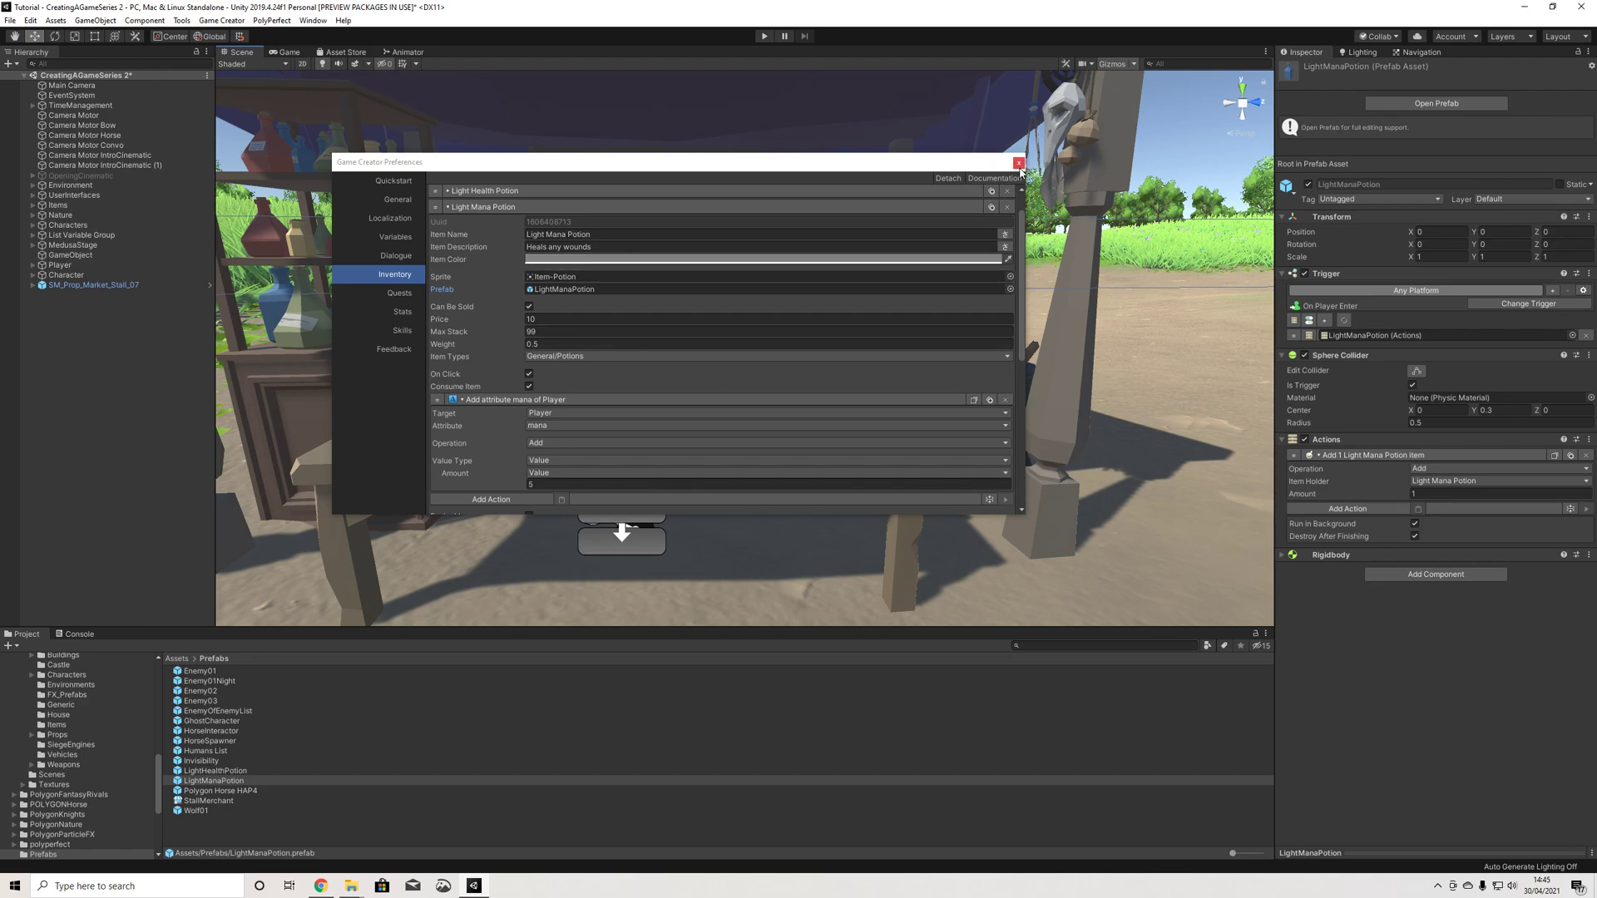
{"action": "left_click", "coordinate": [1018, 163]}
Step: Create an empty game object in the scene and name it OnStart
{"action": "scroll", "coordinate": [802, 567], "scroll_direction": "down", "scroll_amount": 6}
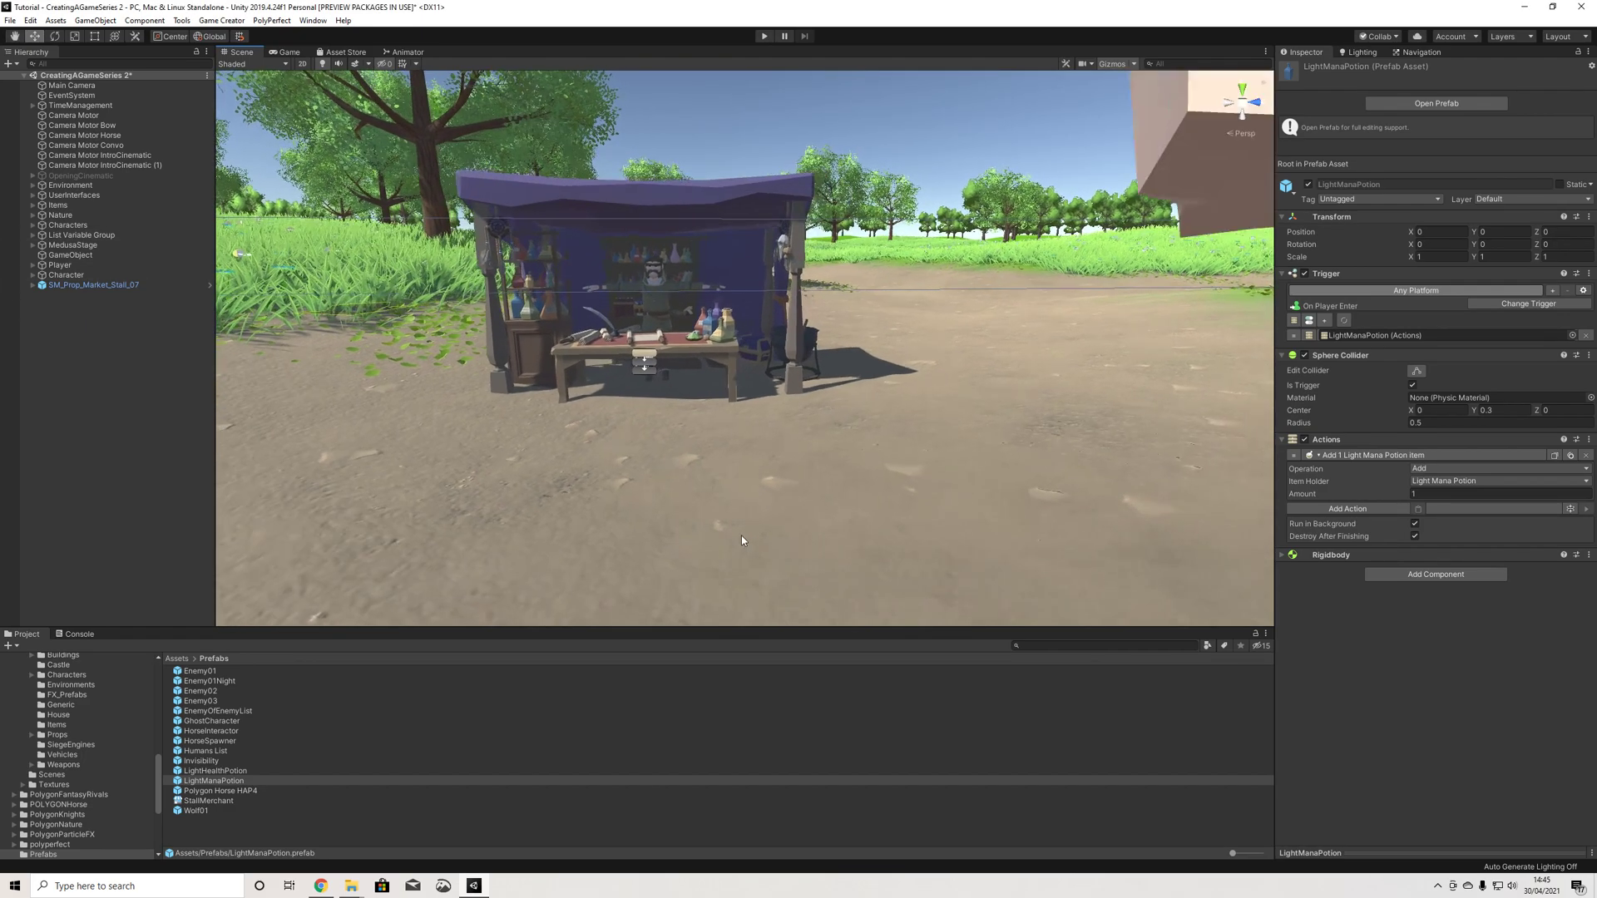
{"action": "scroll", "coordinate": [732, 530], "scroll_direction": "down", "scroll_amount": 3}
{"action": "middle_click_drag", "start_coordinate": [717, 522], "coordinate": [655, 559]}
{"action": "scroll", "coordinate": [655, 559], "scroll_direction": "up", "scroll_amount": 2}
{"action": "left_click_drag", "start_coordinate": [657, 553], "coordinate": [742, 549], "text": "alt"}
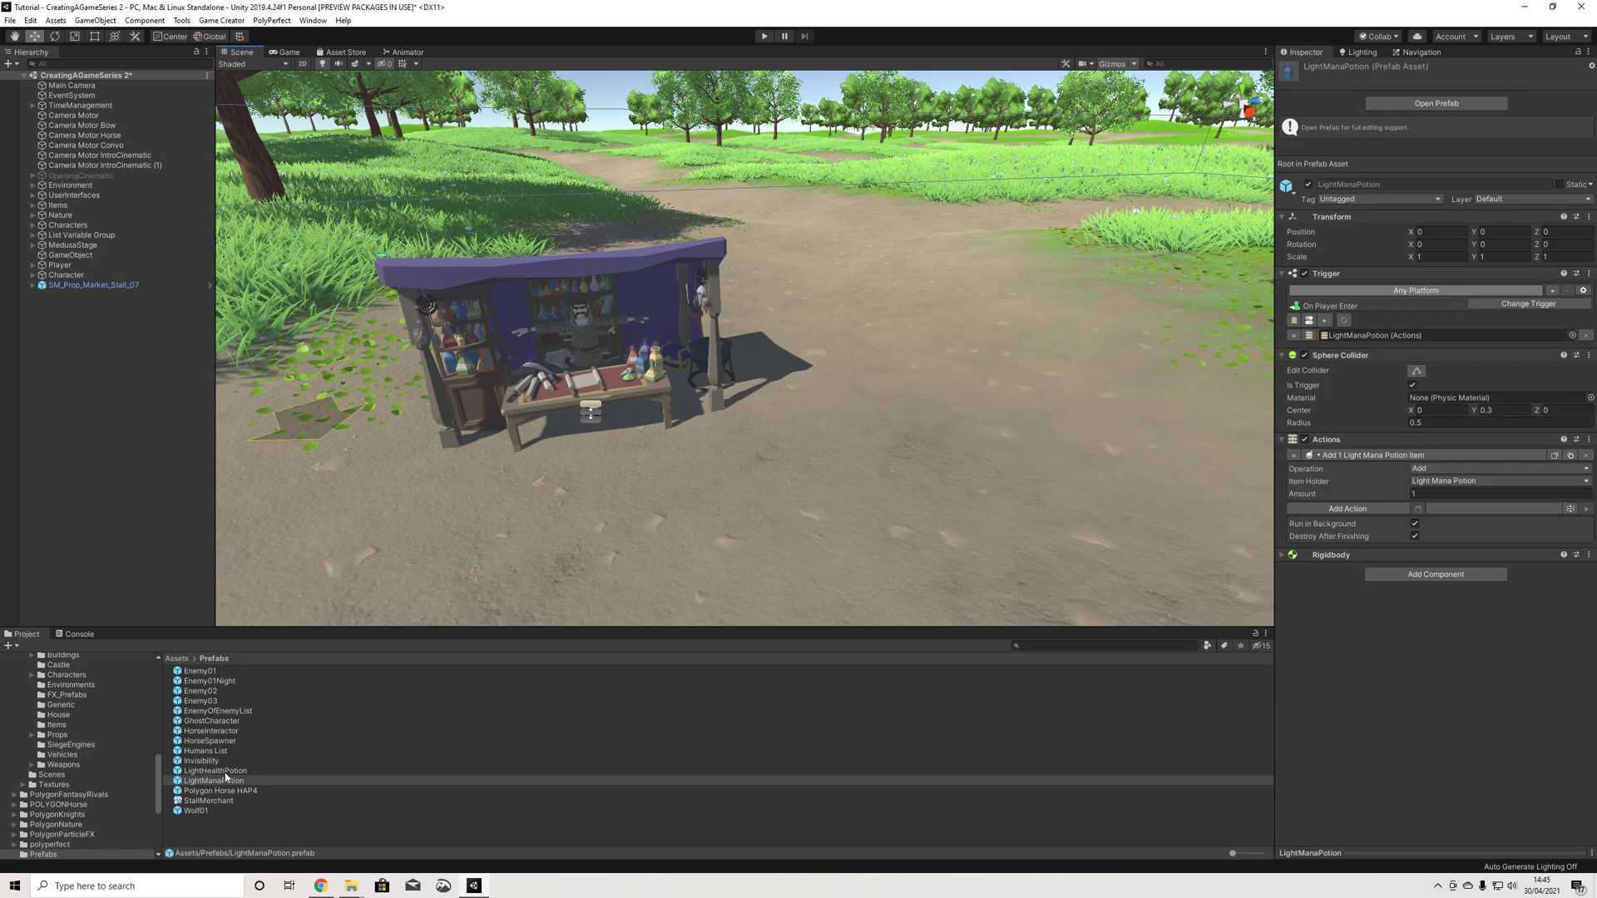
{"action": "right_click", "coordinate": [96, 391]}
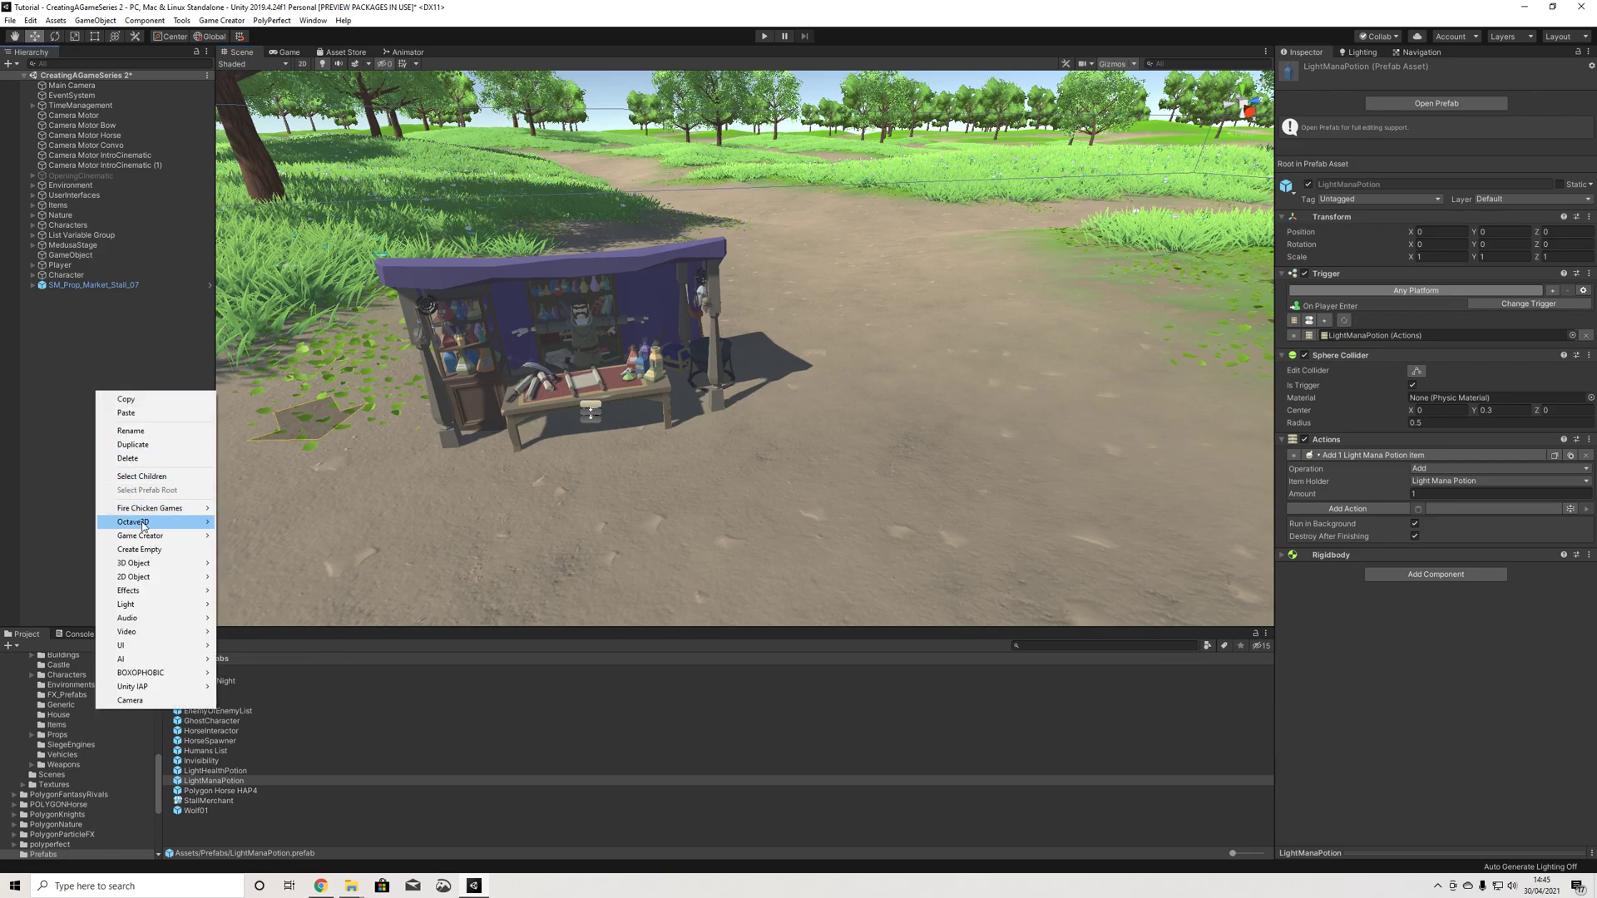
{"action": "left_click", "coordinate": [139, 549]}
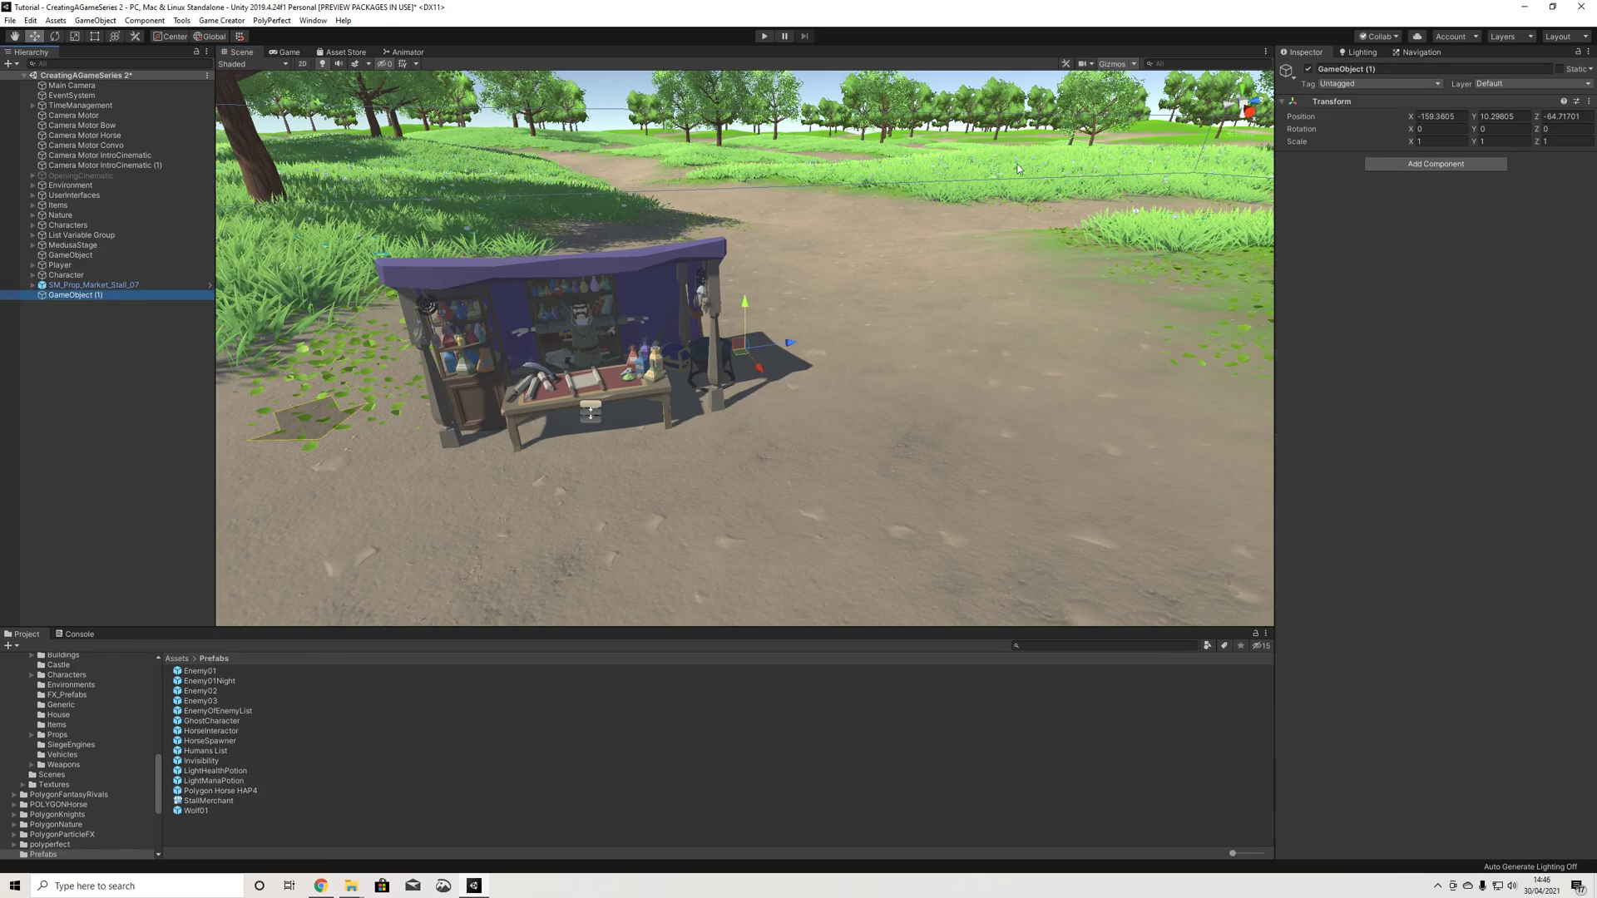
{"action": "left_click", "coordinate": [1374, 71]}
{"action": "type", "text": "Ons"}
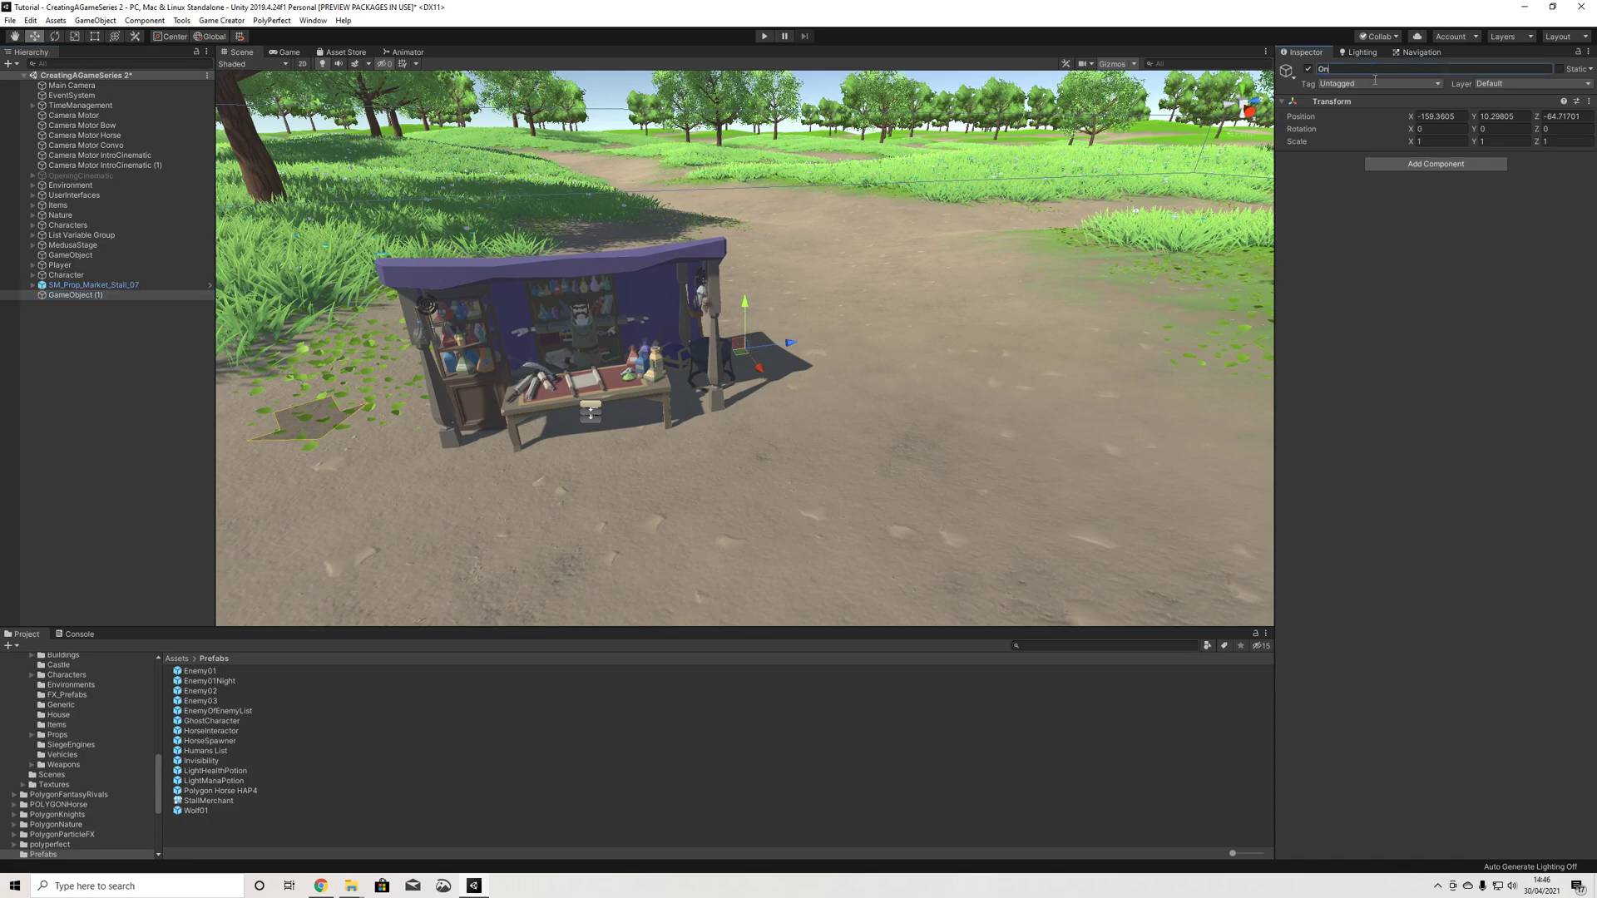
{"action": "key", "text": "Return"}
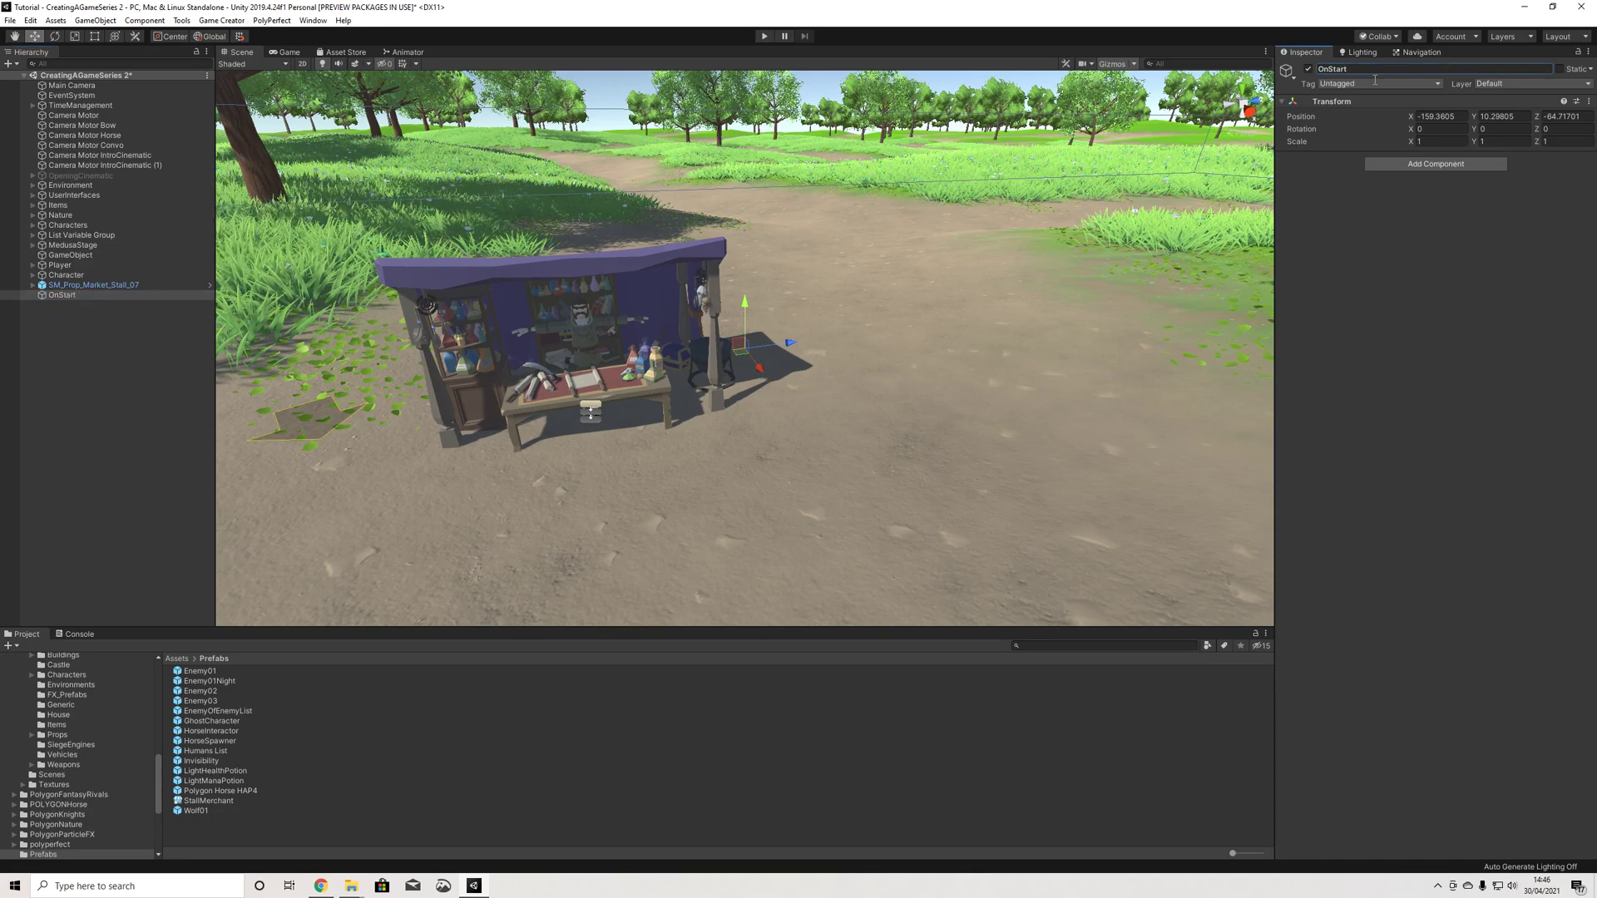
Step: Add a Trigger using On Start and an Actions component to OnStart, linking the trigger to those actions
{"action": "left_click", "coordinate": [1414, 164]}
{"action": "type", "text": "tri"}
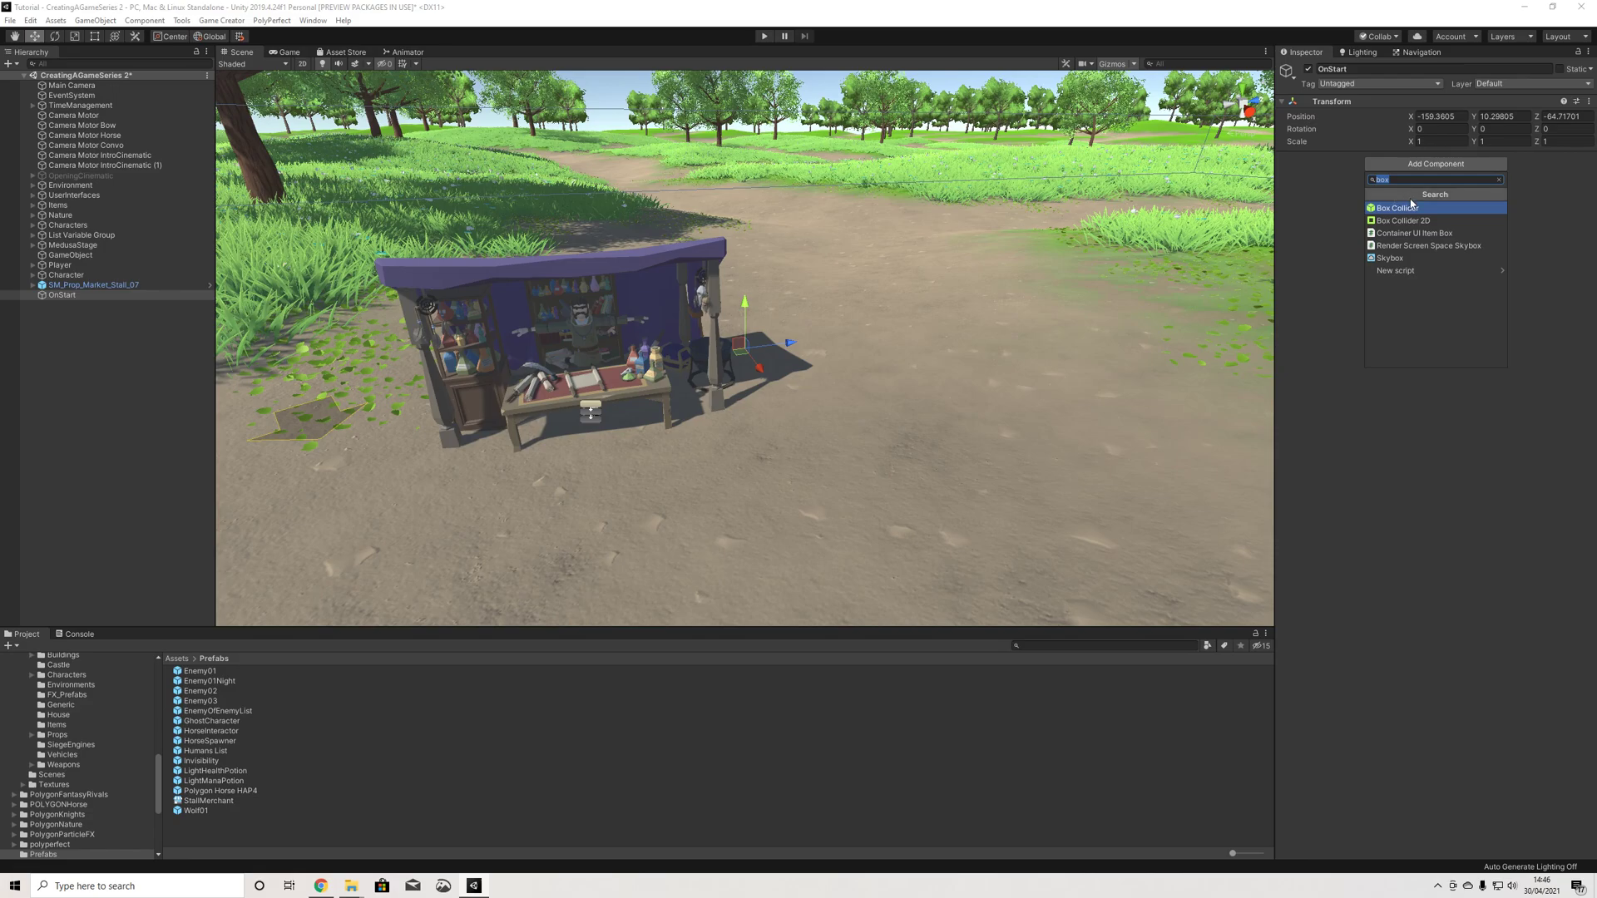
{"action": "left_click", "coordinate": [1410, 205]}
{"action": "left_click", "coordinate": [1493, 190]}
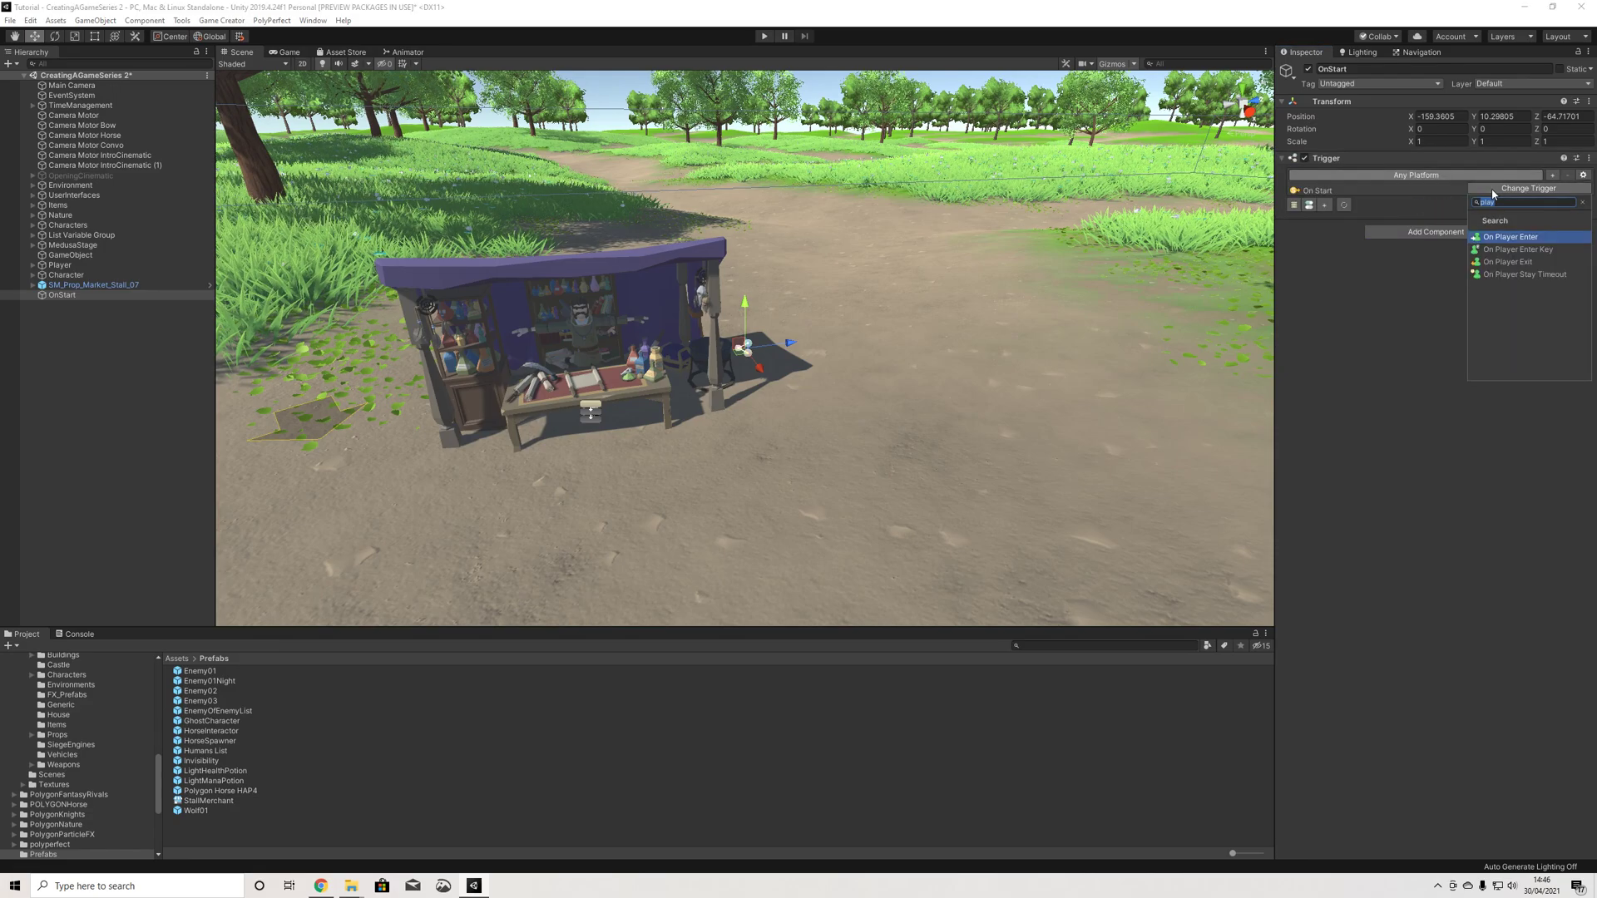
{"action": "left_click", "coordinate": [1414, 232]}
{"action": "type", "text": "actions"}
{"action": "key", "text": "Return"}
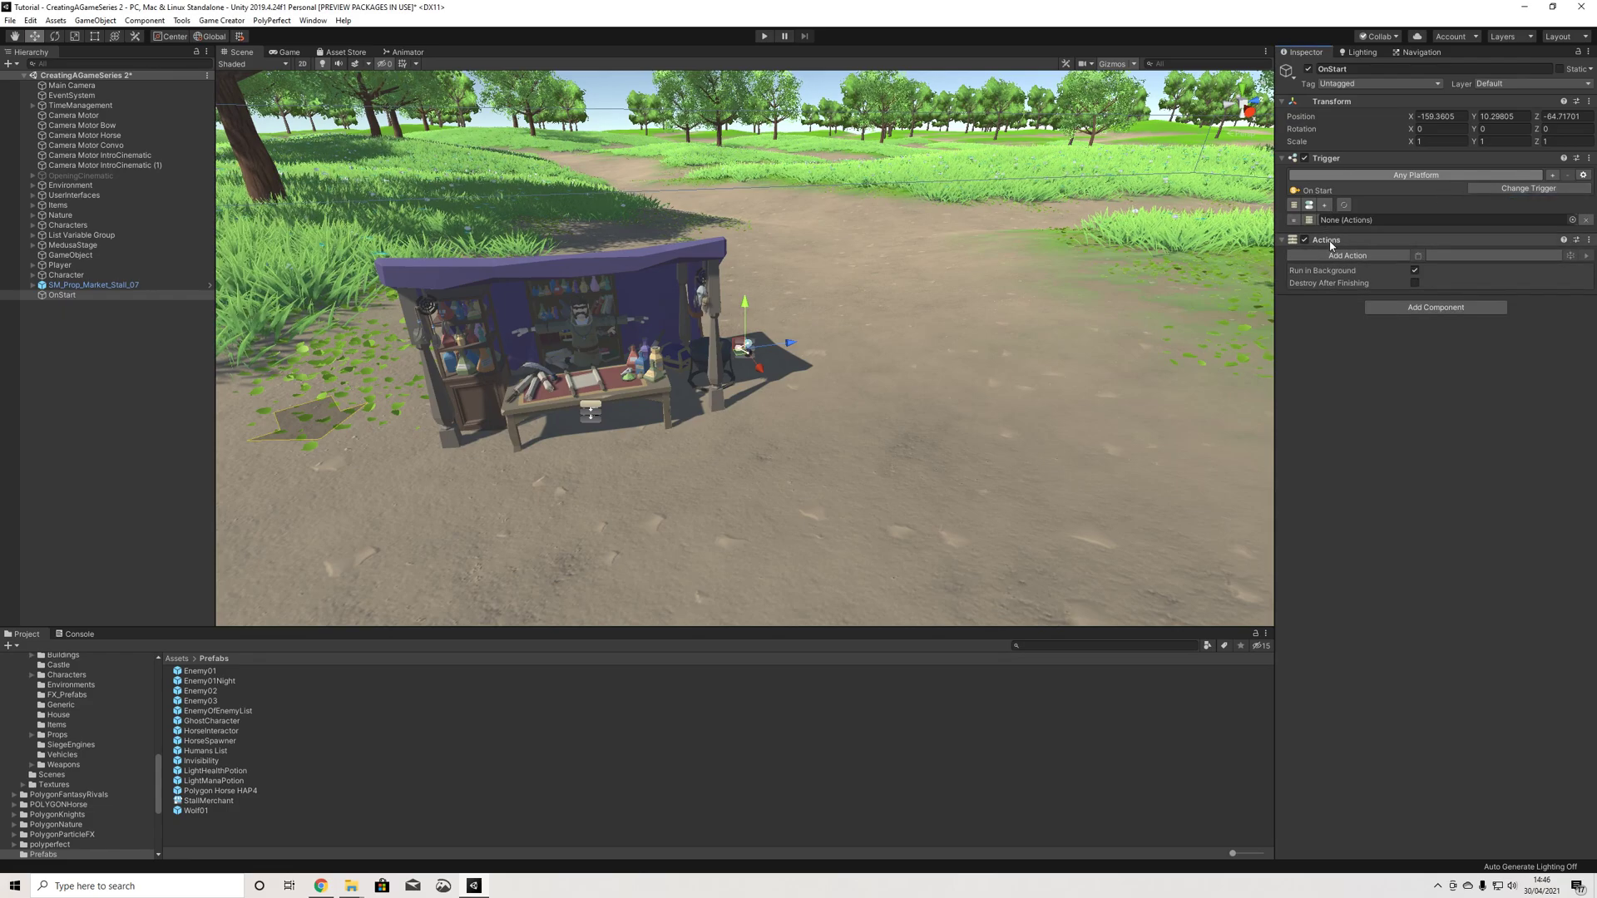
Step: Add a Currency action to OnStart that adds an amount of 500
{"action": "left_click", "coordinate": [1338, 257]}
{"action": "type", "text": "currency"}
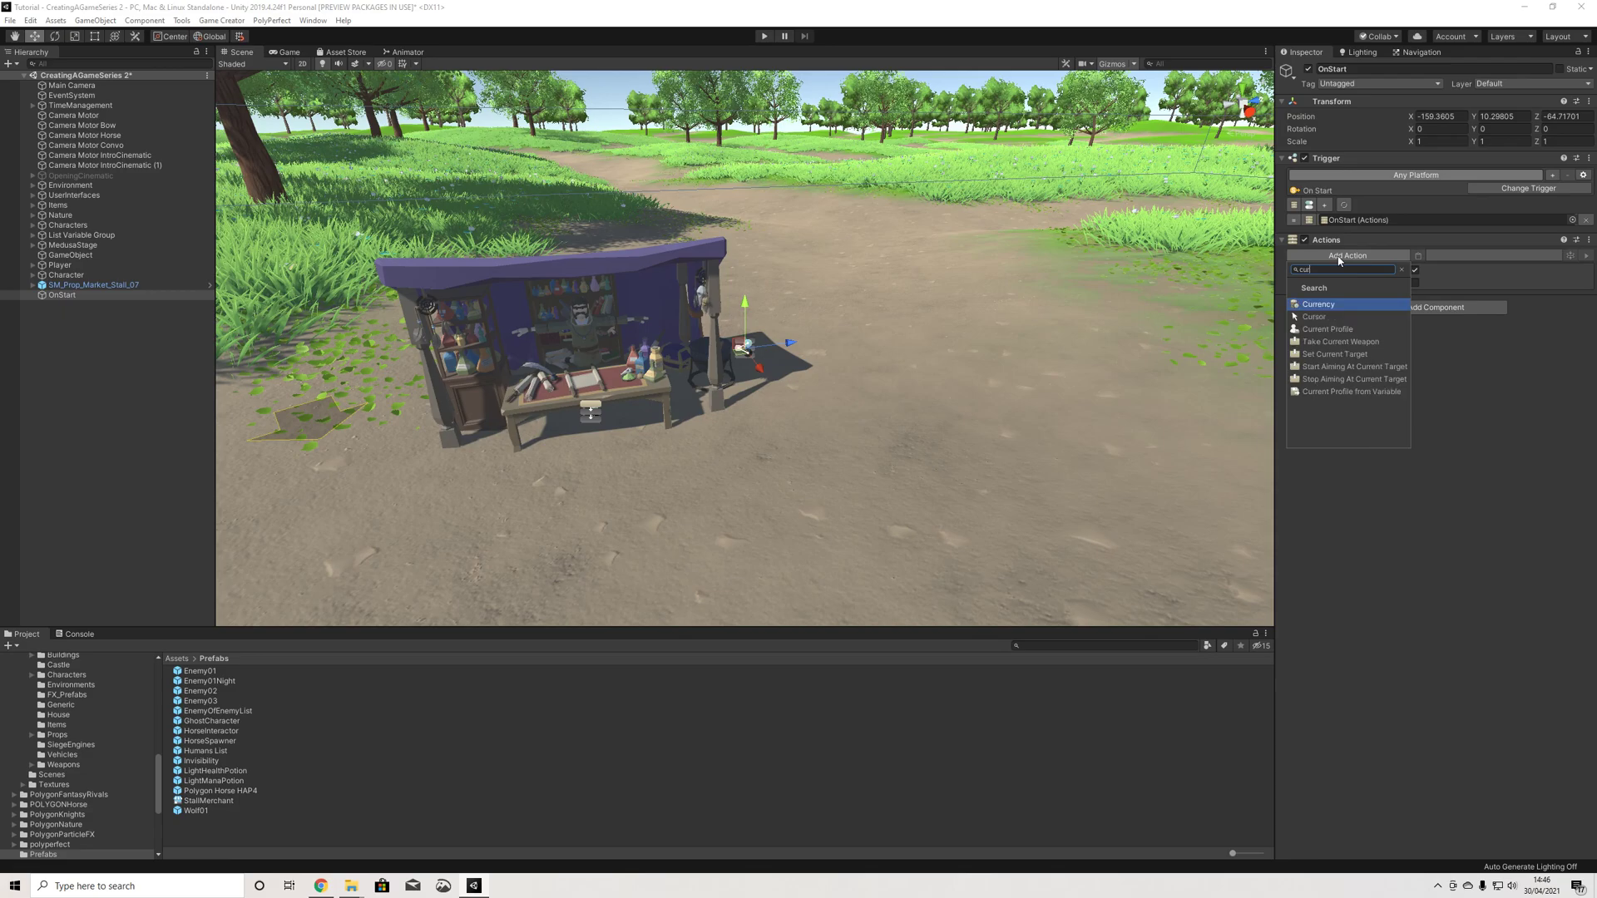
{"action": "key", "text": "Return"}
{"action": "left_click", "coordinate": [1451, 283]}
{"action": "type", "text": "500"}
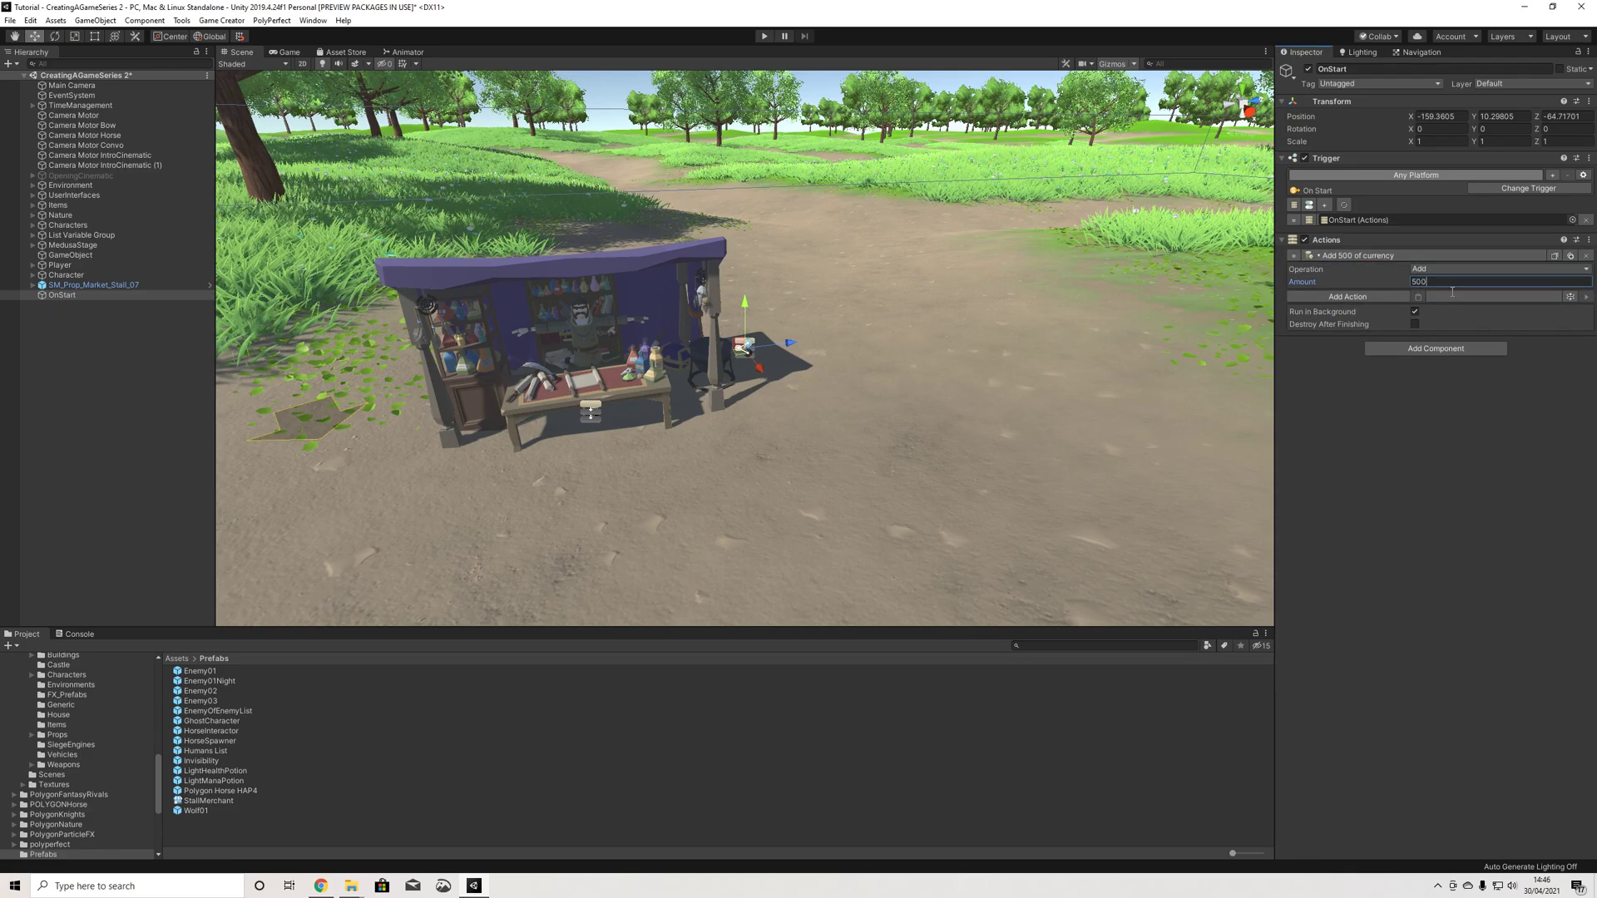
{"action": "left_click", "coordinate": [66, 316]}
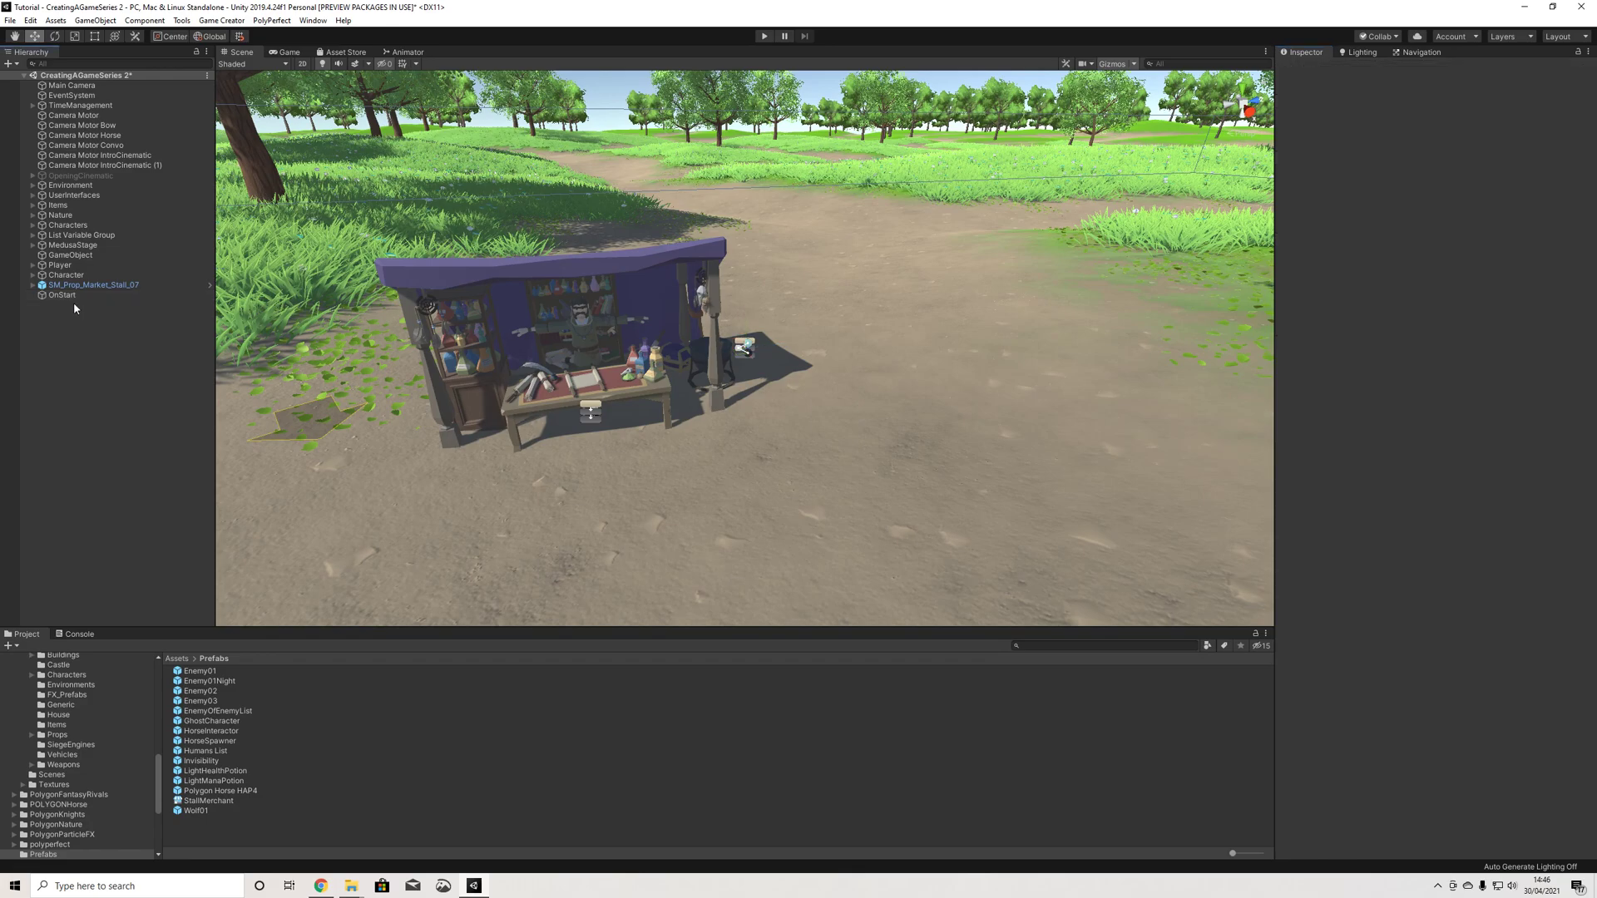
Step: Place the LightHealthPotion and LightManaPotion prefabs on the ground beside the market stall
{"action": "mouse_move", "coordinate": [641, 464]}
{"action": "middle_mouse_down"}
{"action": "mouse_move", "coordinate": [678, 454]}
{"action": "mouse_move", "coordinate": [629, 456]}
{"action": "middle_mouse_up"}
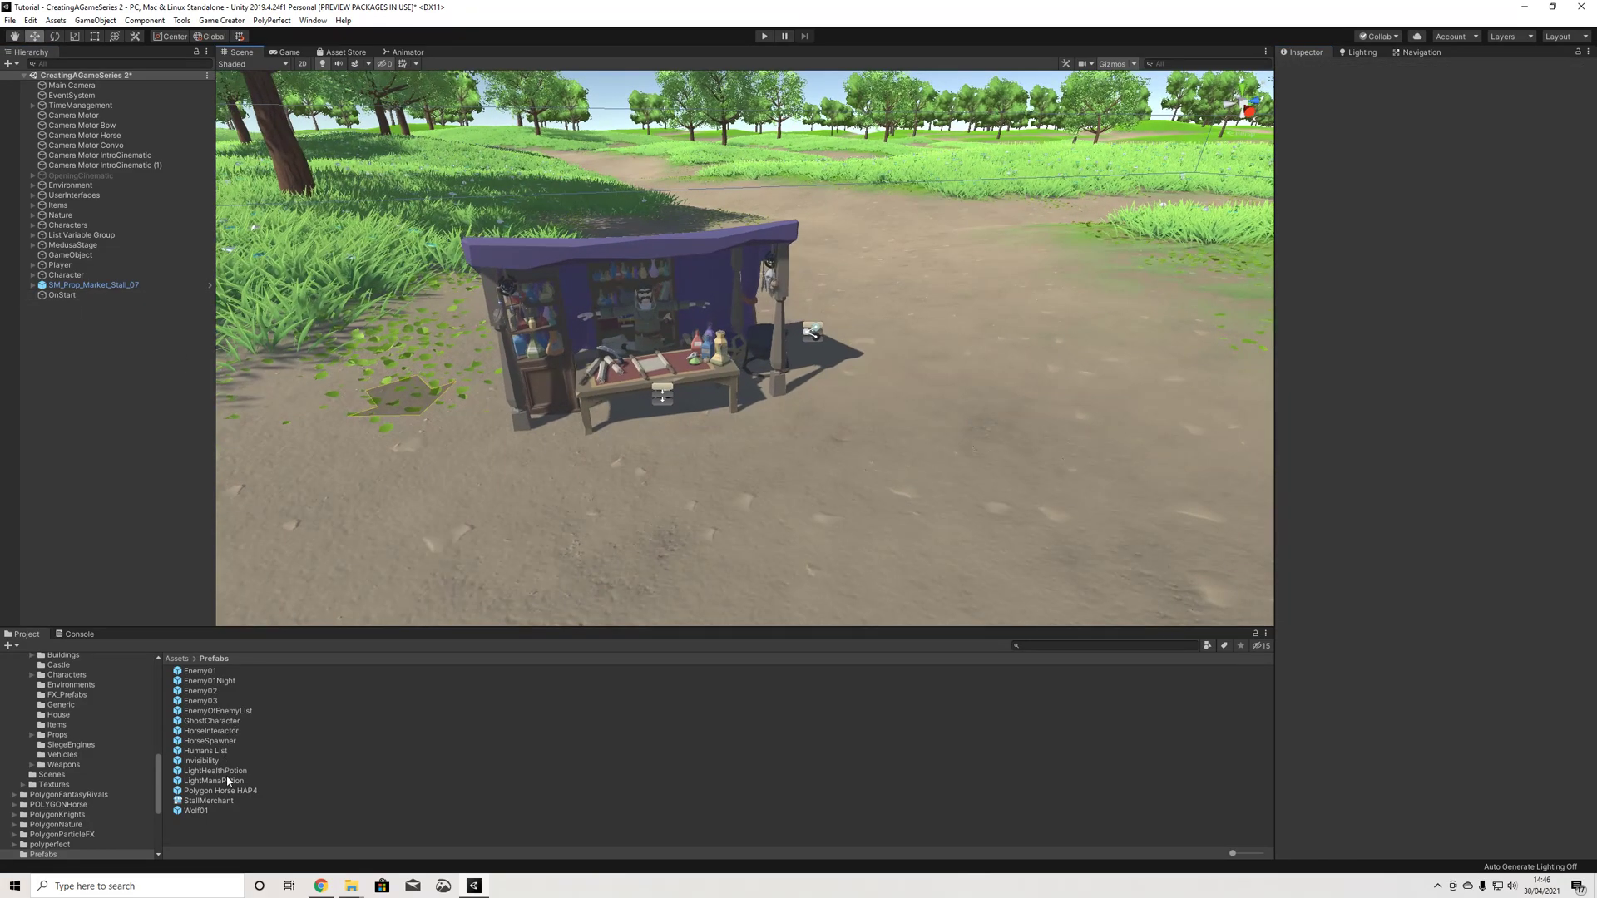
{"action": "left_click_drag", "start_coordinate": [224, 781], "coordinate": [994, 434]}
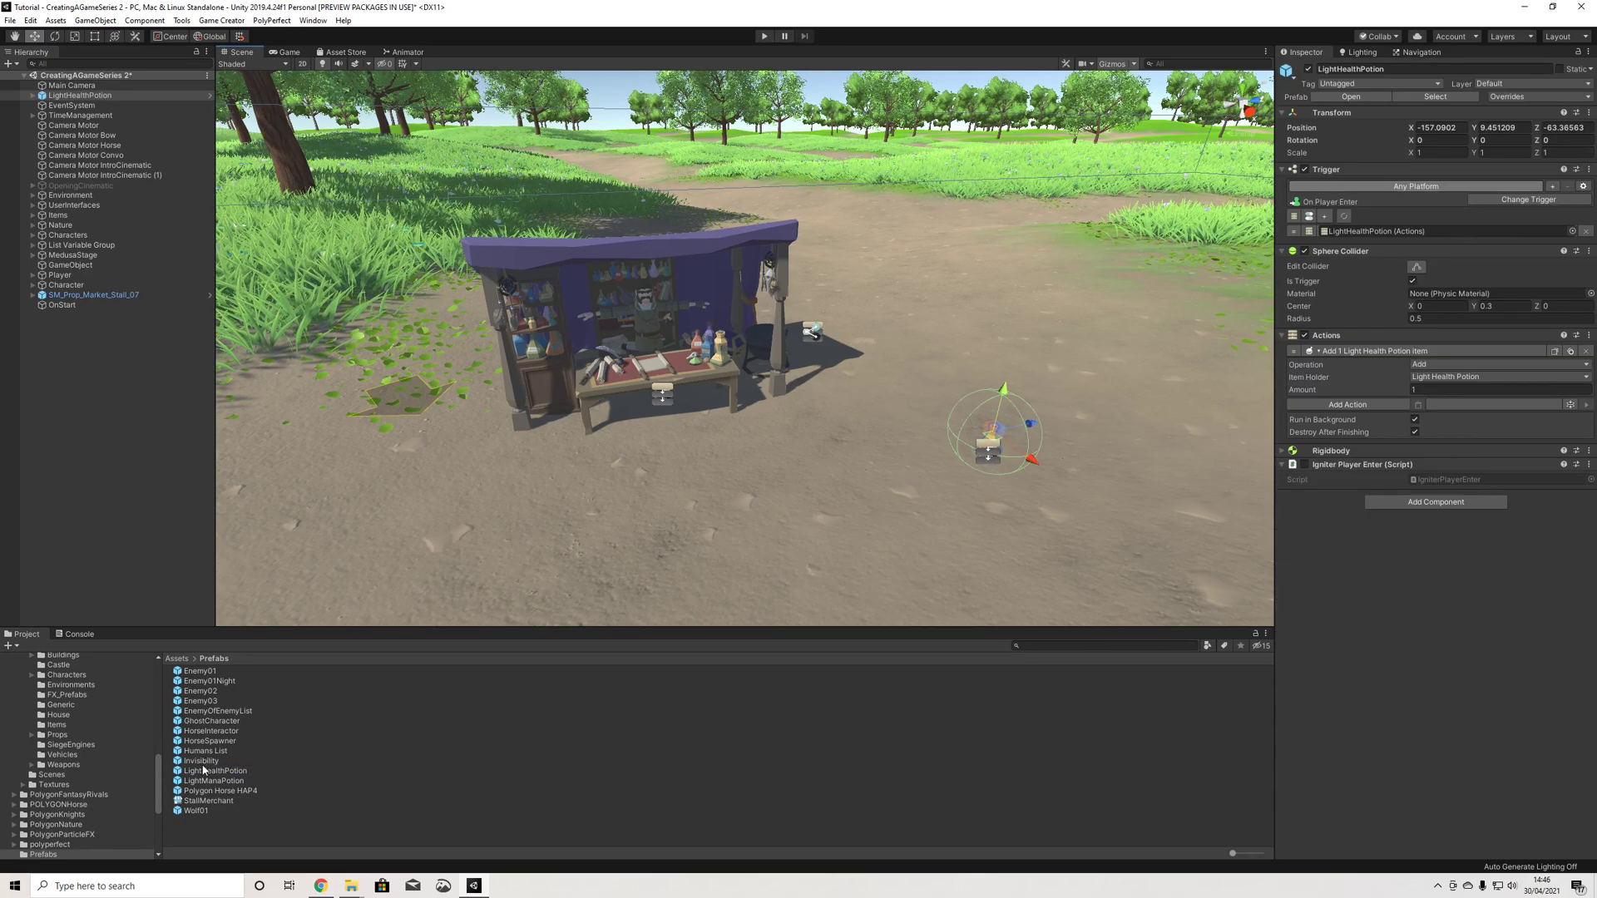
{"action": "left_click_drag", "start_coordinate": [215, 782], "coordinate": [1102, 475]}
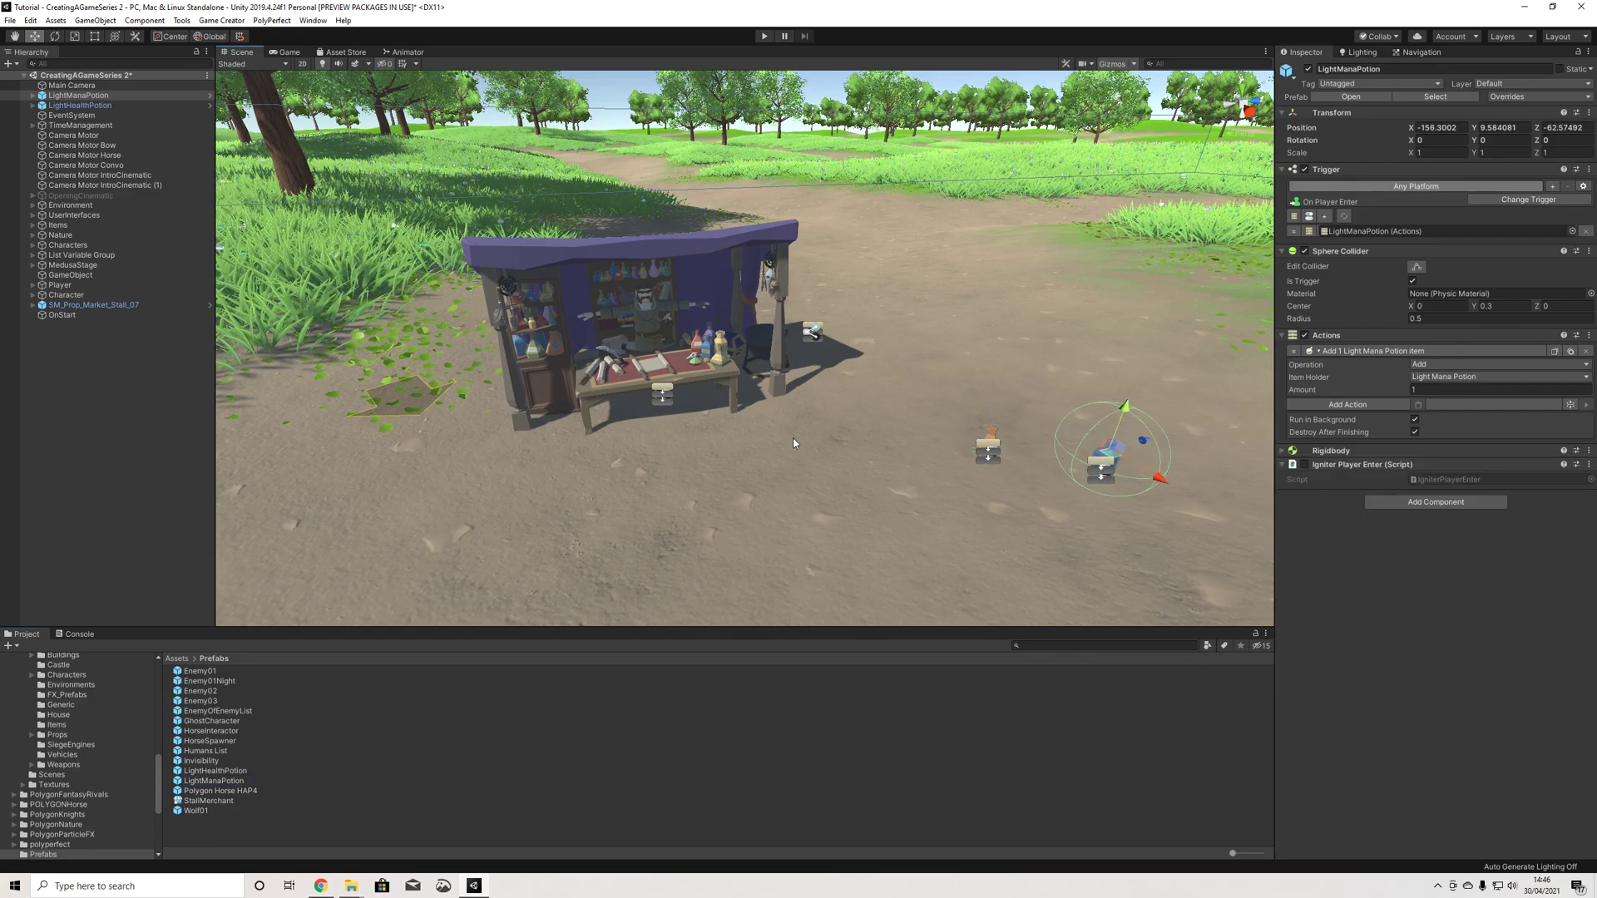
Step: Play the scene and walk the character over both potions to collect them
{"action": "left_click", "coordinate": [764, 37]}
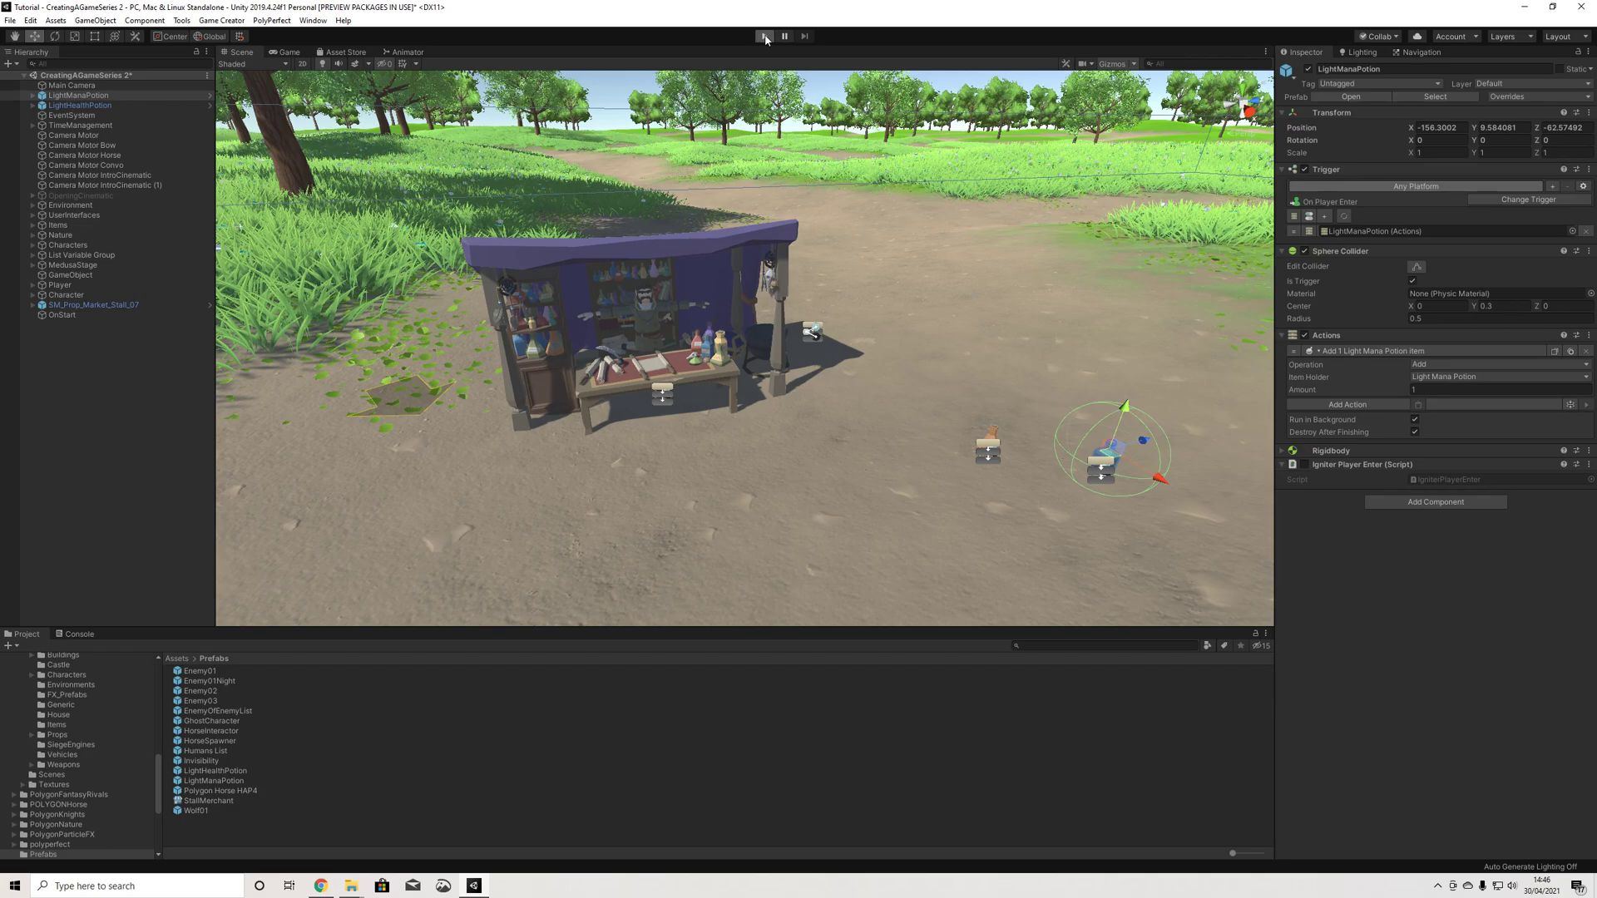
{"action": "key", "text": "a"}
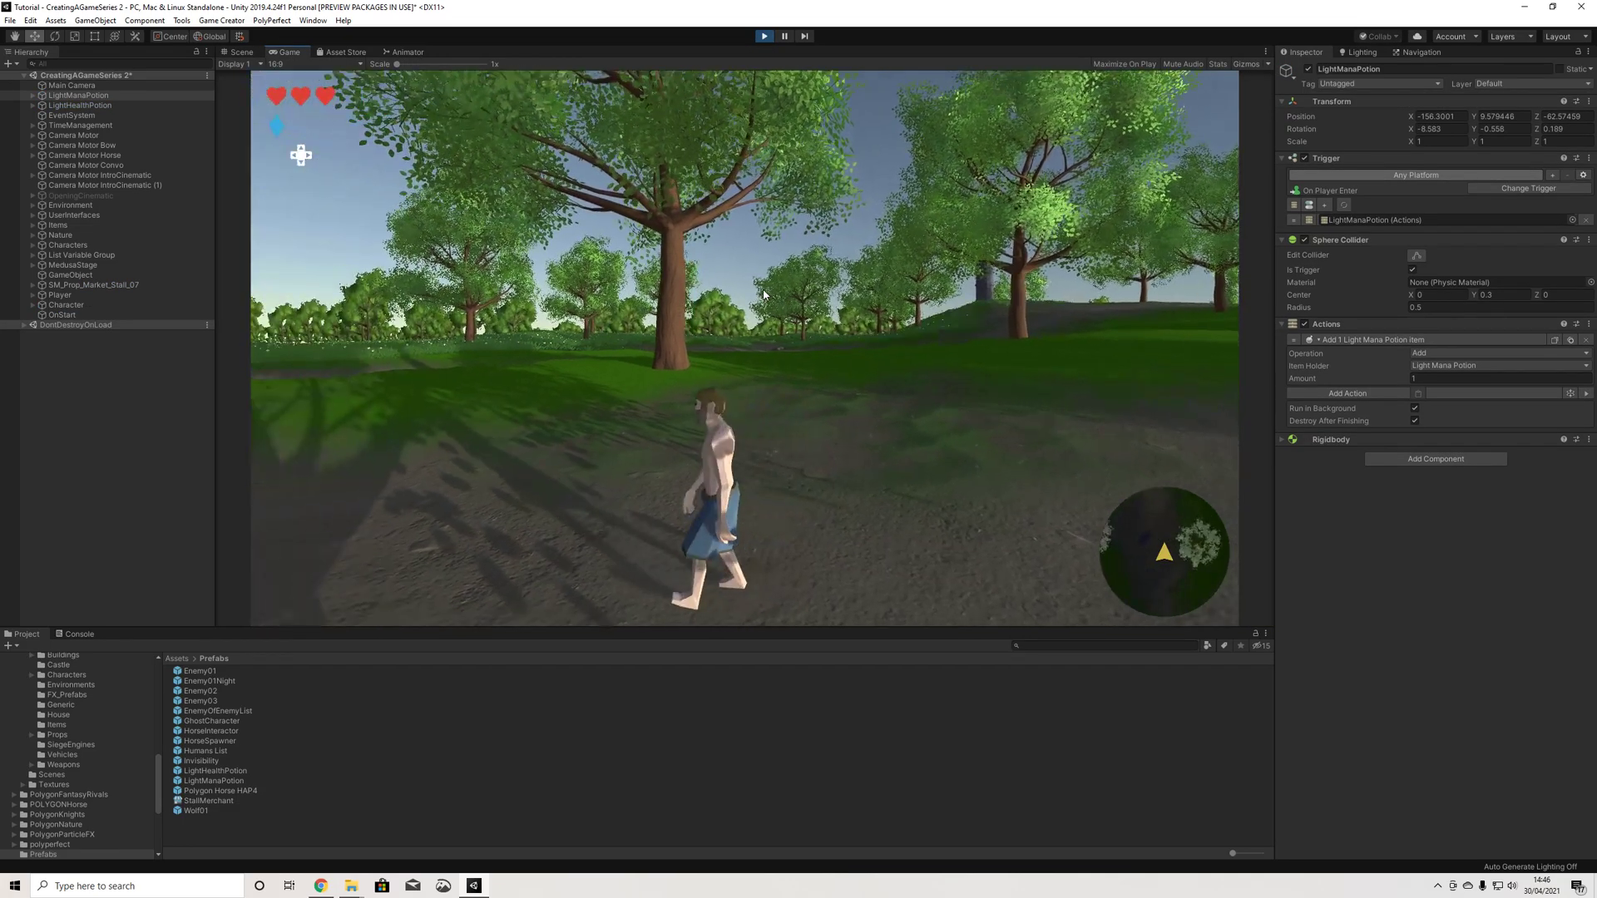
{"action": "key", "text": "a"}
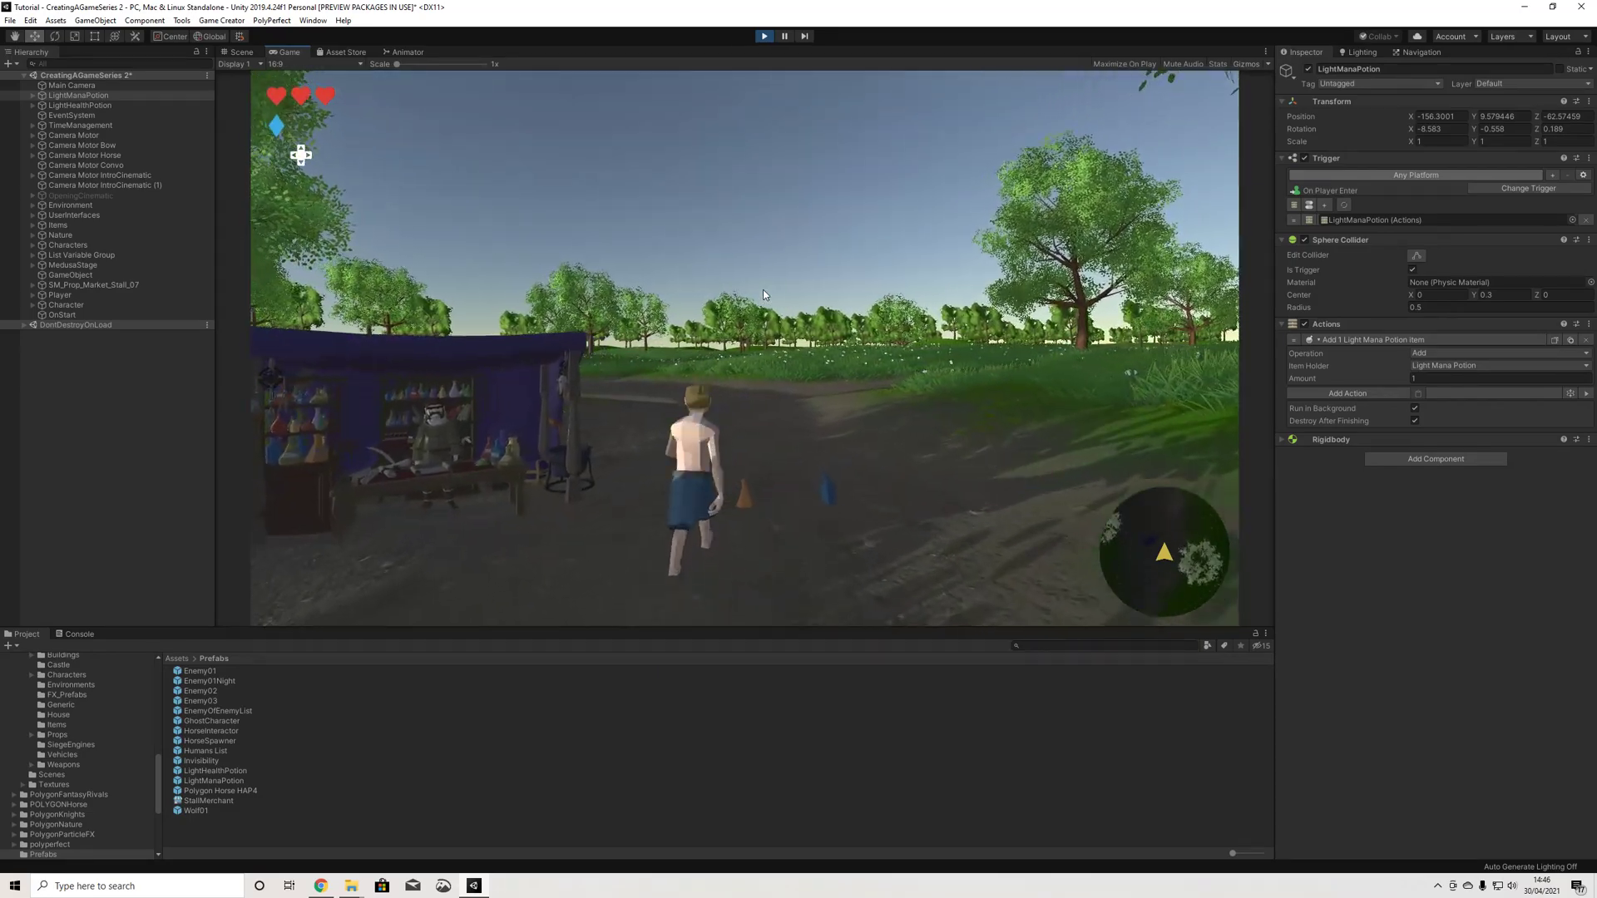
{"action": "key", "text": "w"}
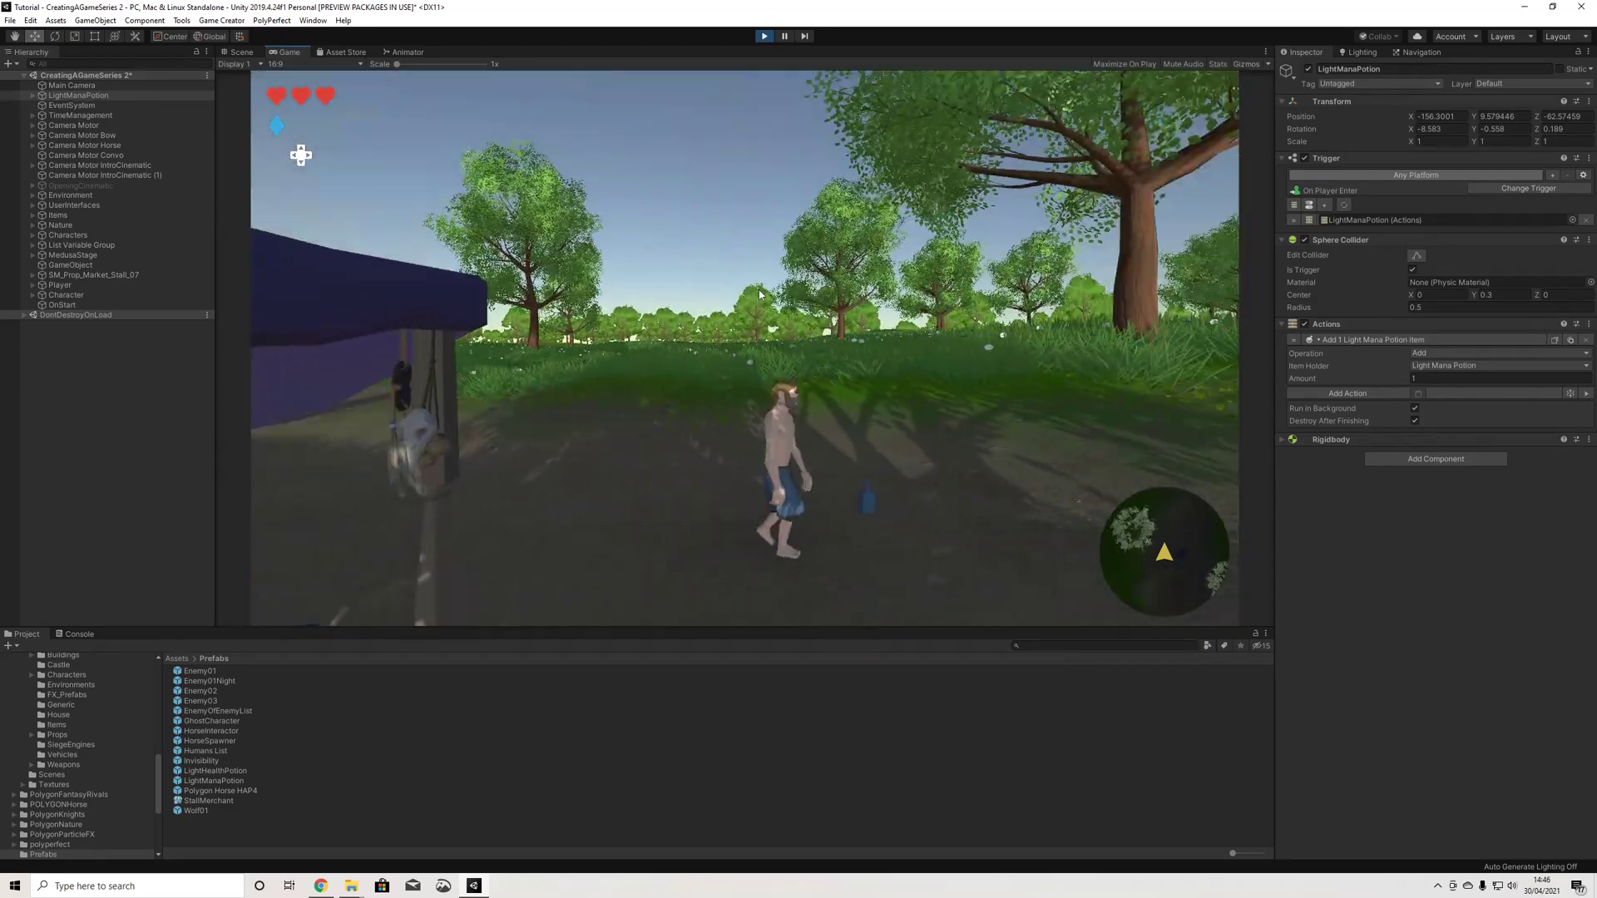
{"action": "key", "text": "d"}
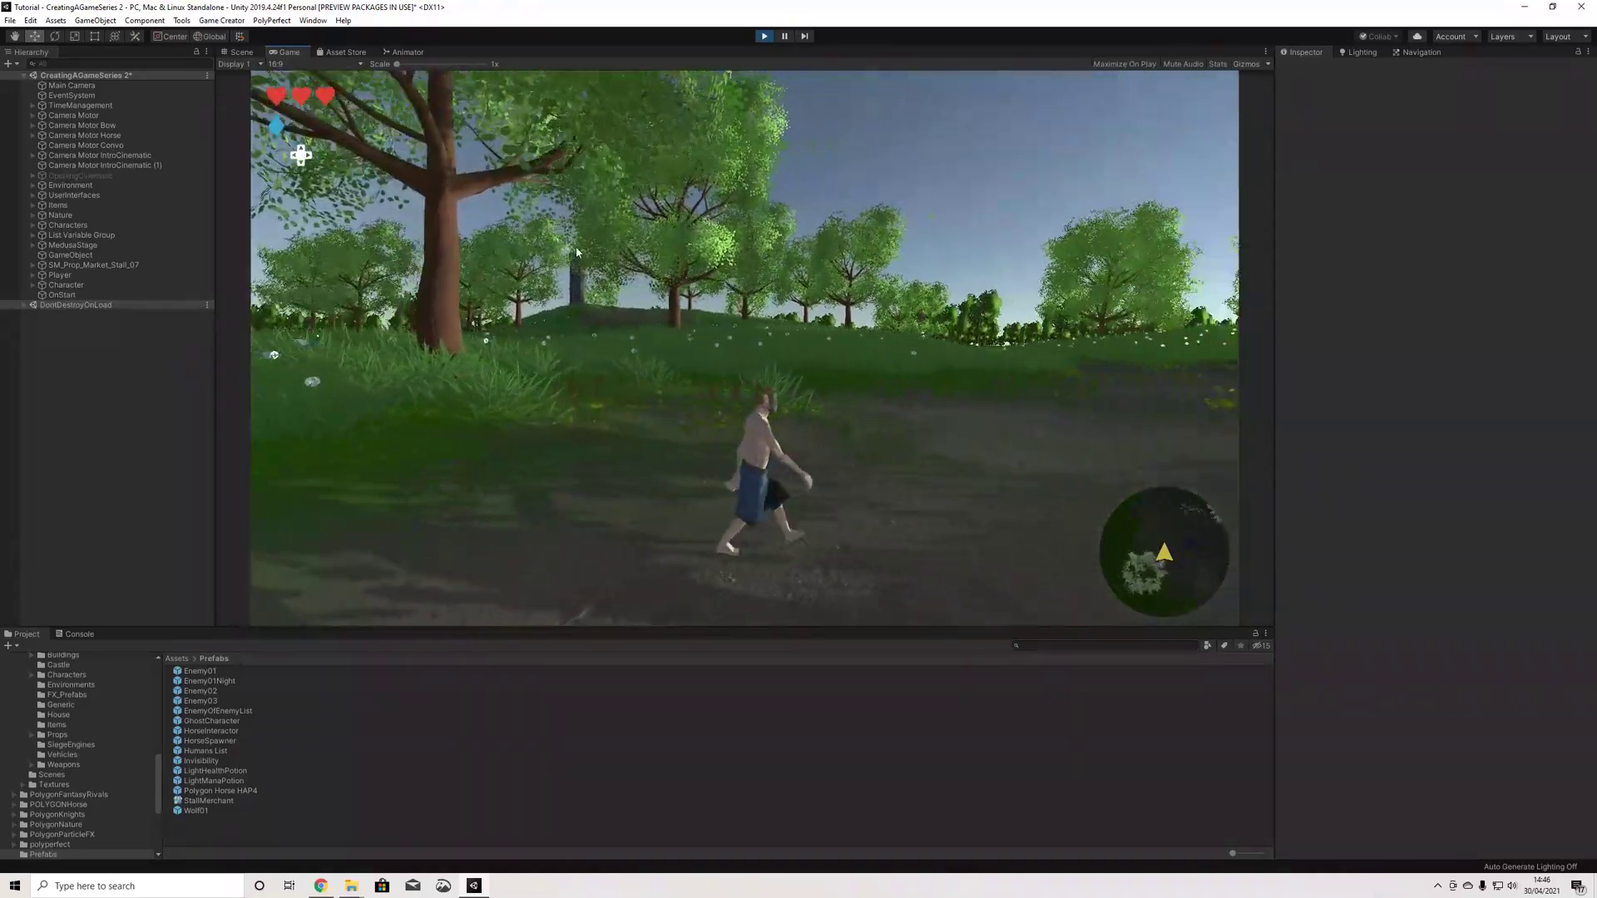
Step: Open the in-game inventory, consume the Light Health and Light Mana Potions, and close the inventory
{"action": "key", "text": "i"}
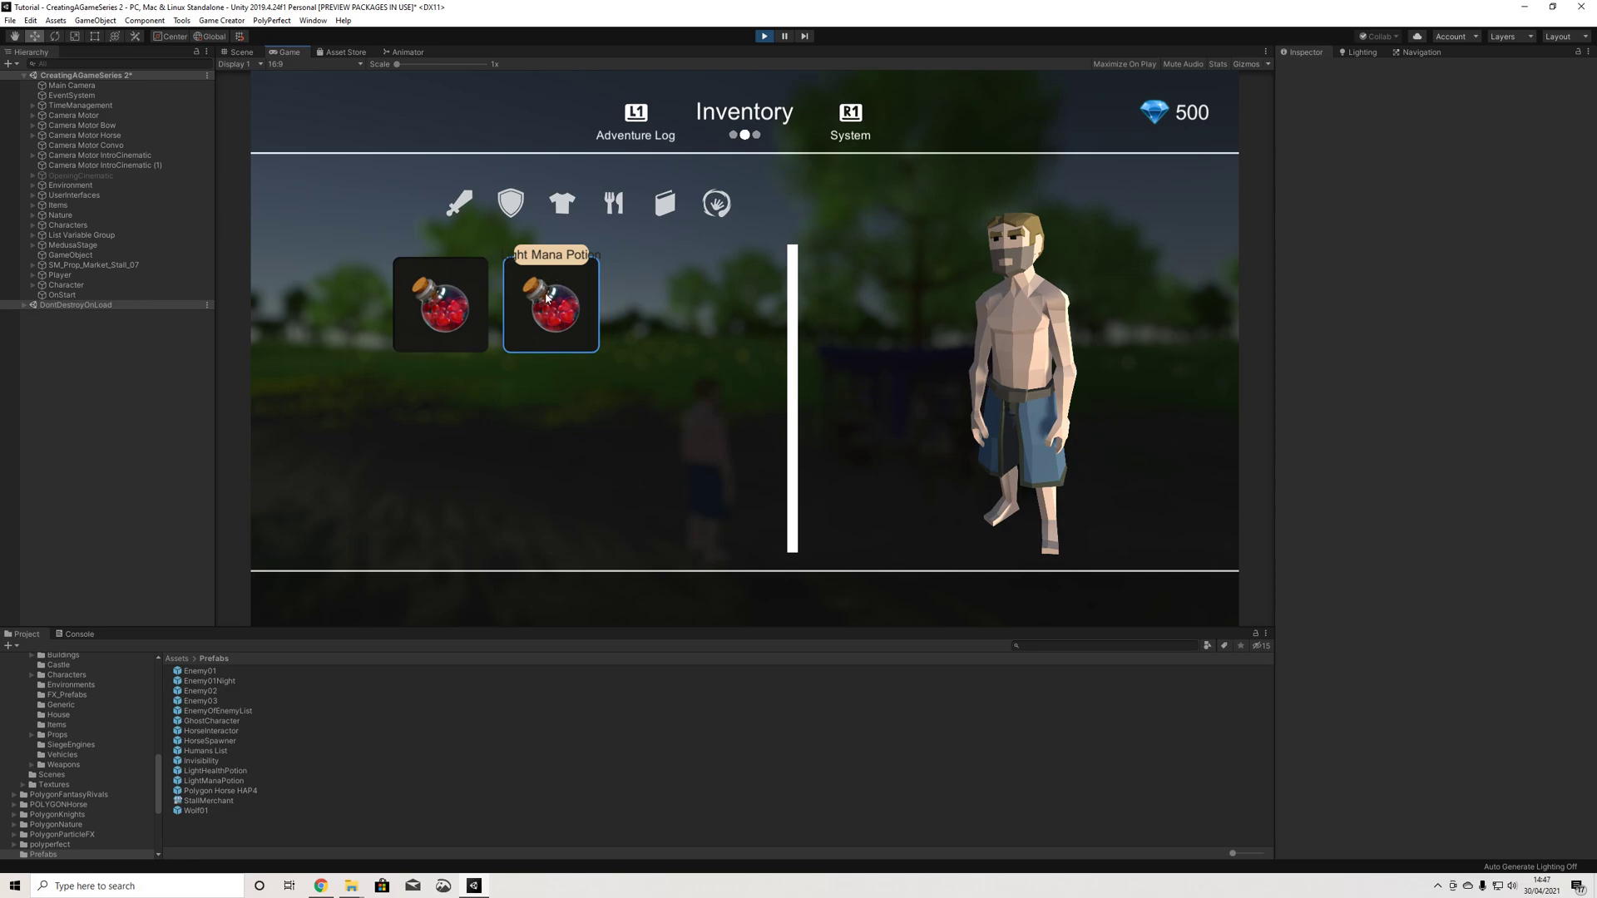
{"action": "left_click", "coordinate": [457, 301]}
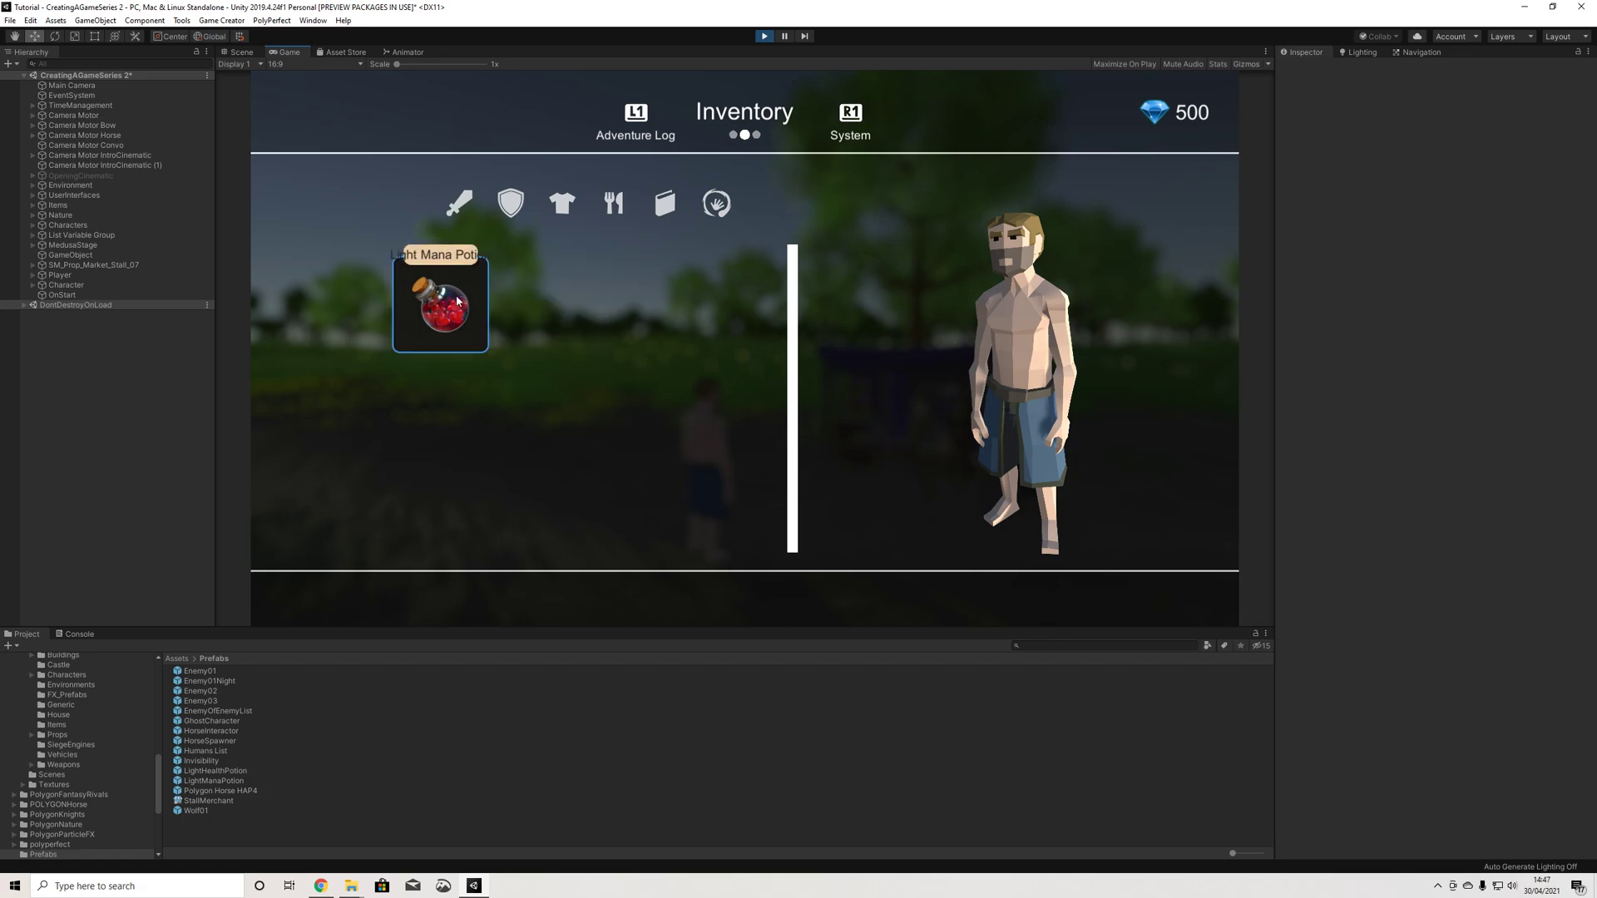
{"action": "left_click", "coordinate": [456, 301]}
{"action": "key", "text": "Escape"}
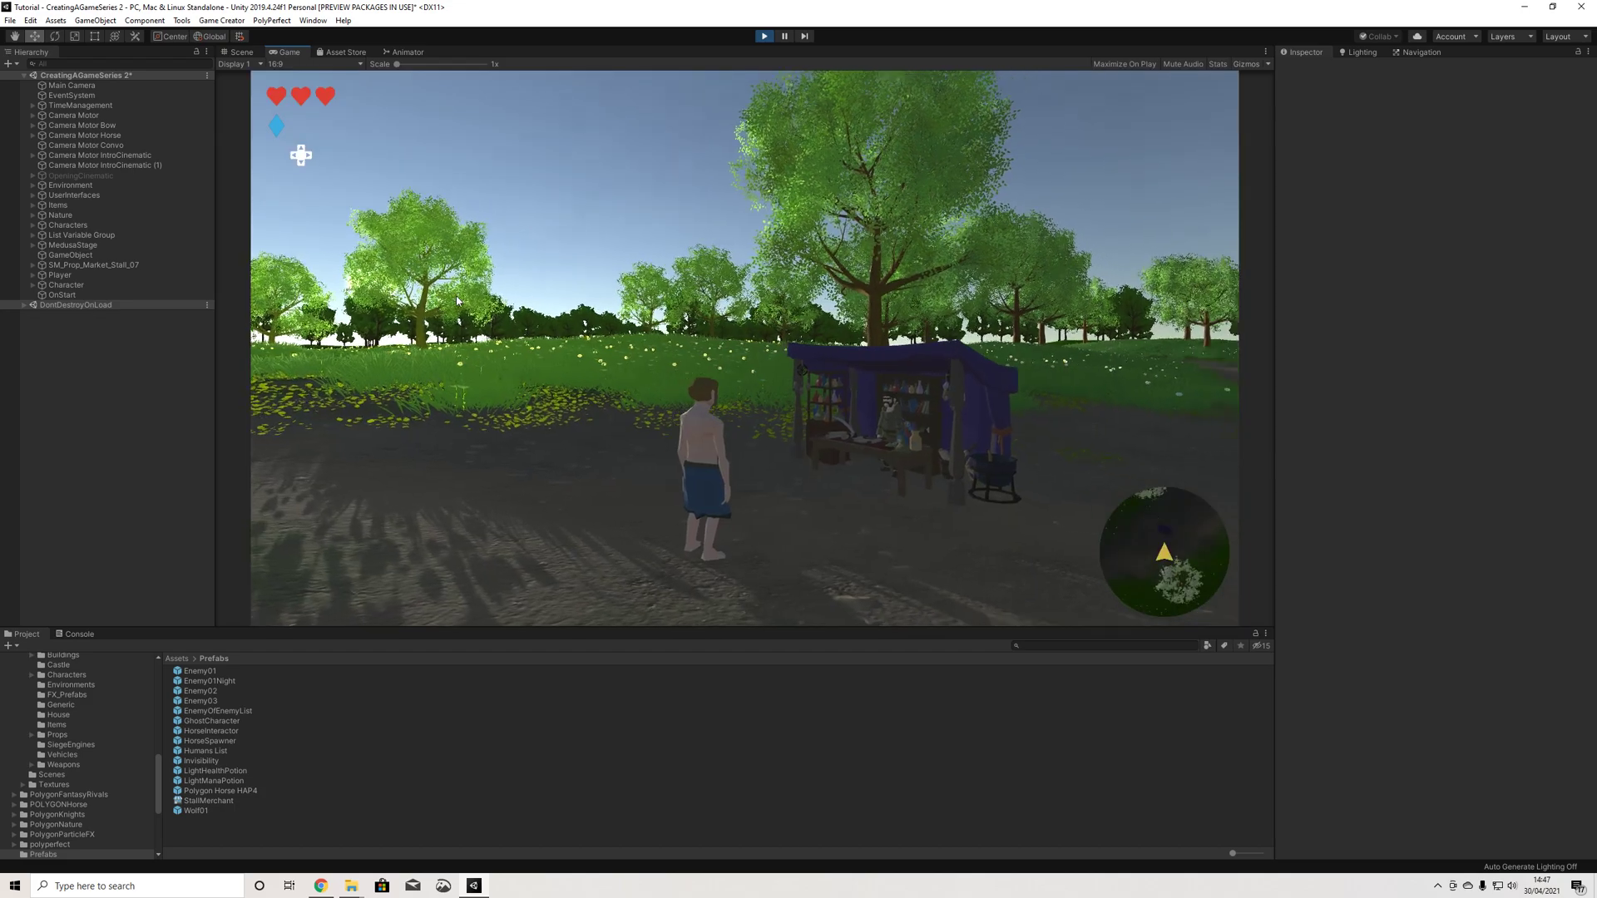
Step: Walk around the stall and inspect the Player's HP and MP stats while the game runs
{"action": "key", "text": "w"}
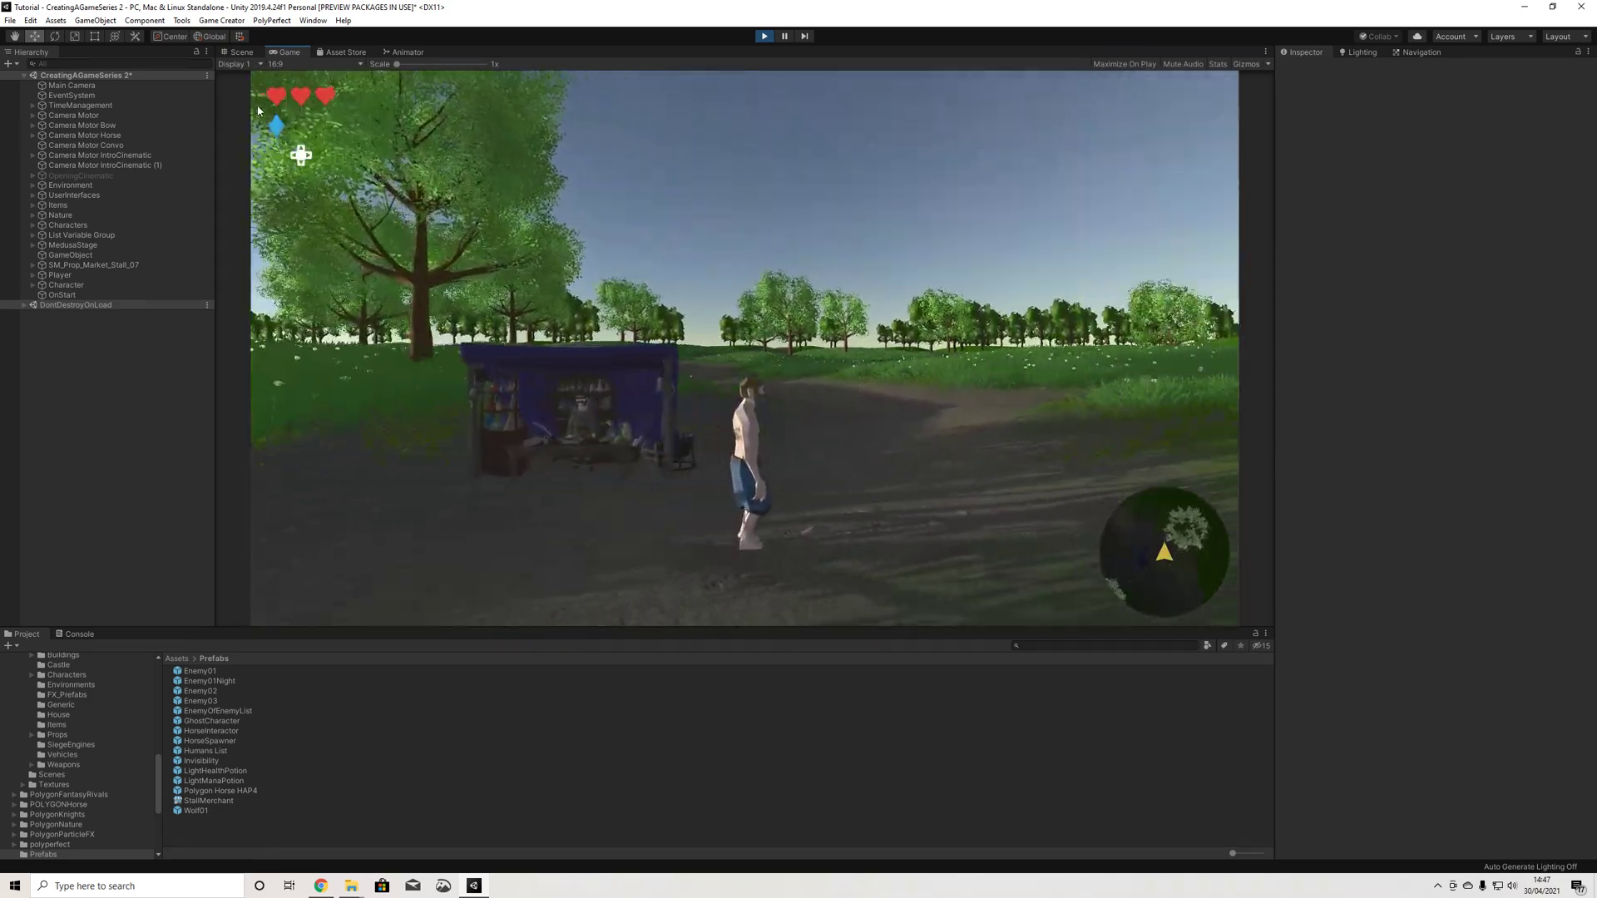
{"action": "key", "text": "w"}
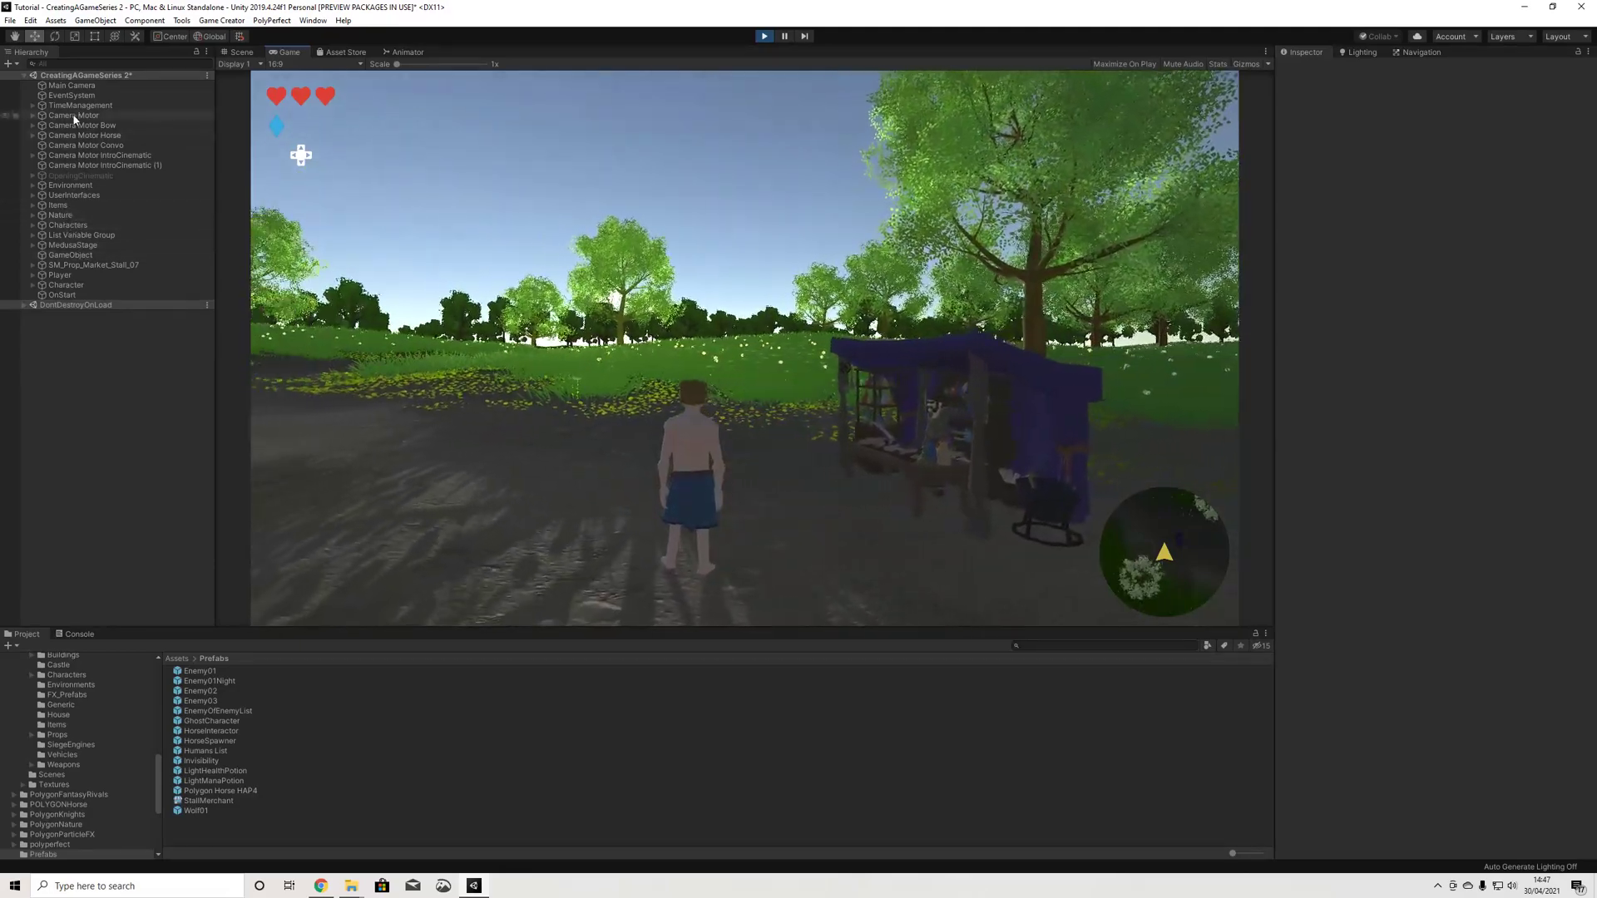
{"action": "left_click", "coordinate": [60, 274]}
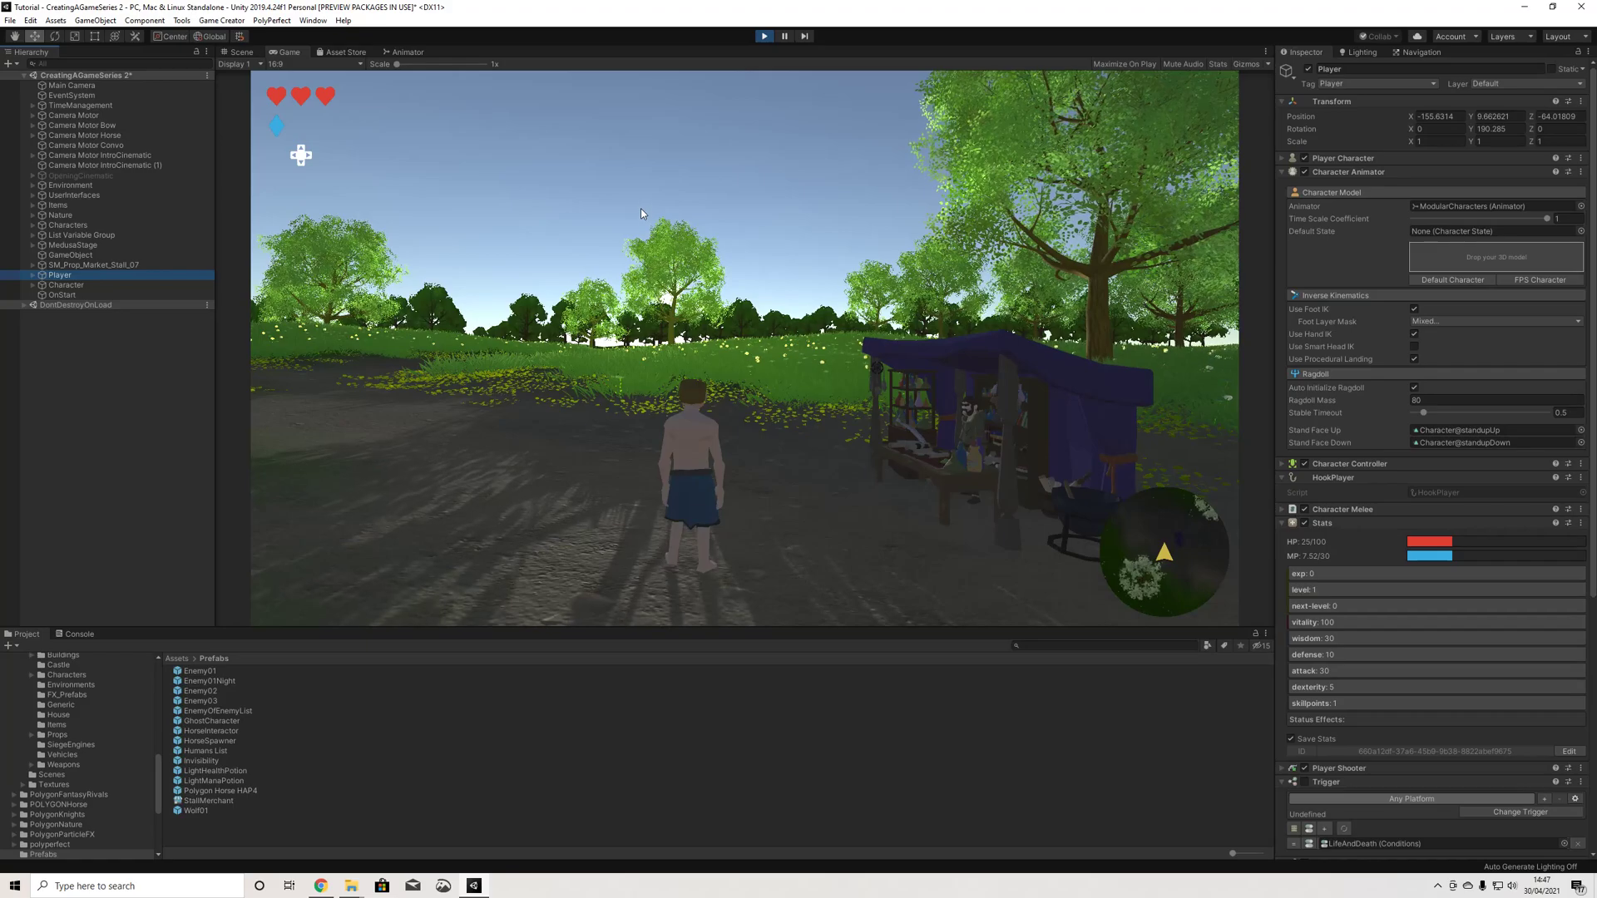
{"action": "left_click", "coordinate": [642, 185]}
{"action": "key", "text": "w"}
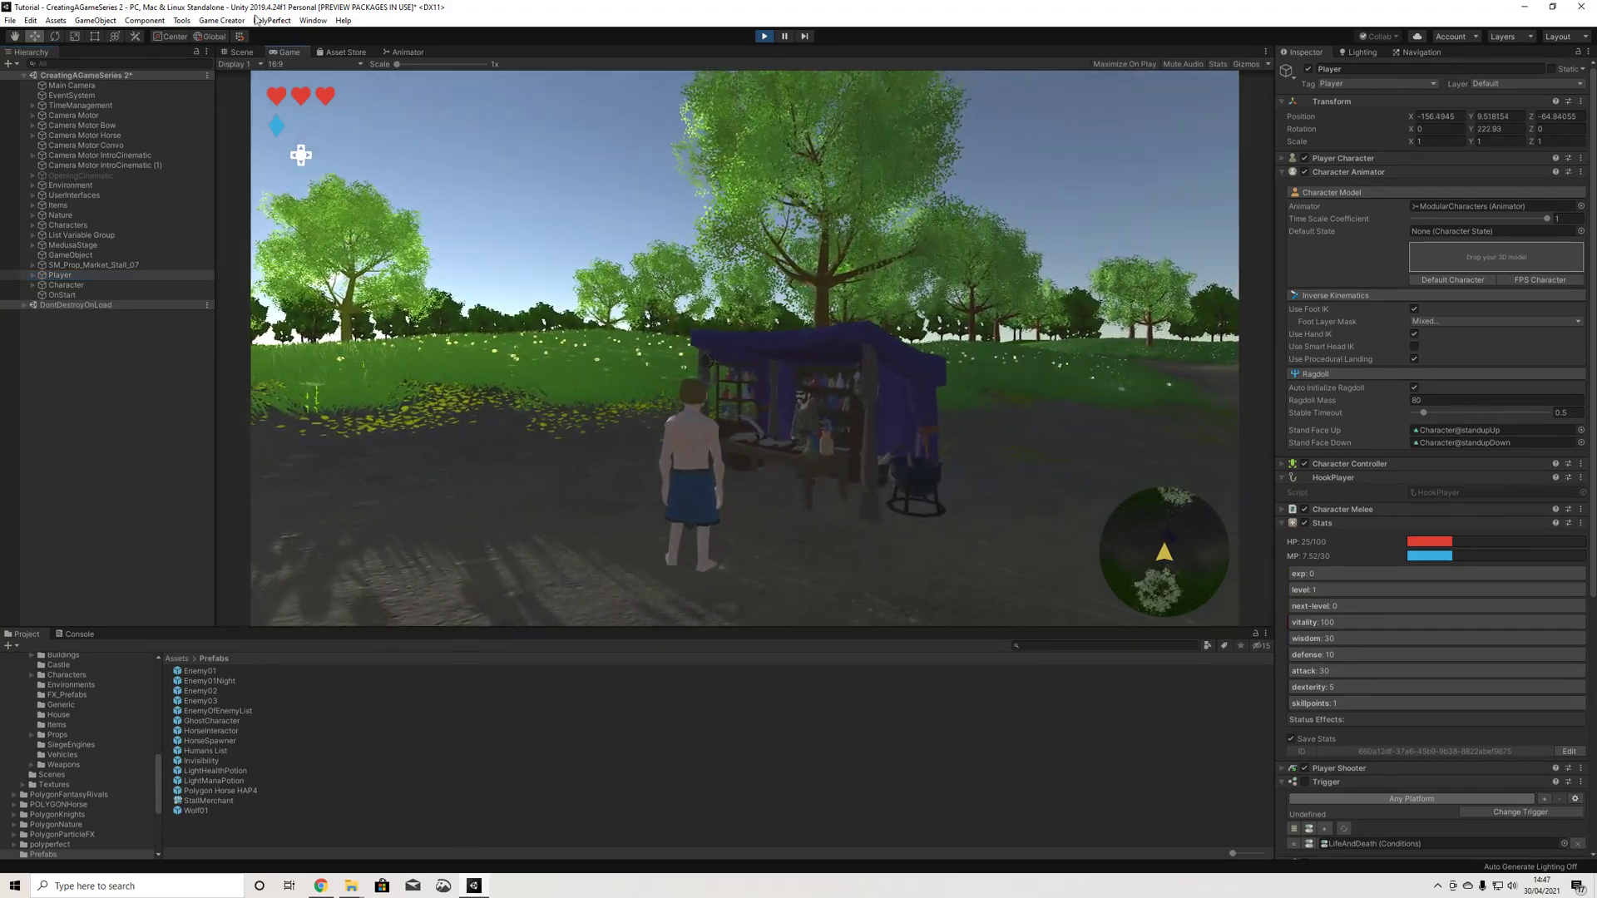
Step: Walk the character to the market stall, open trade with the General Merchant, and buy three Light Health Potions
{"action": "key", "text": "w"}
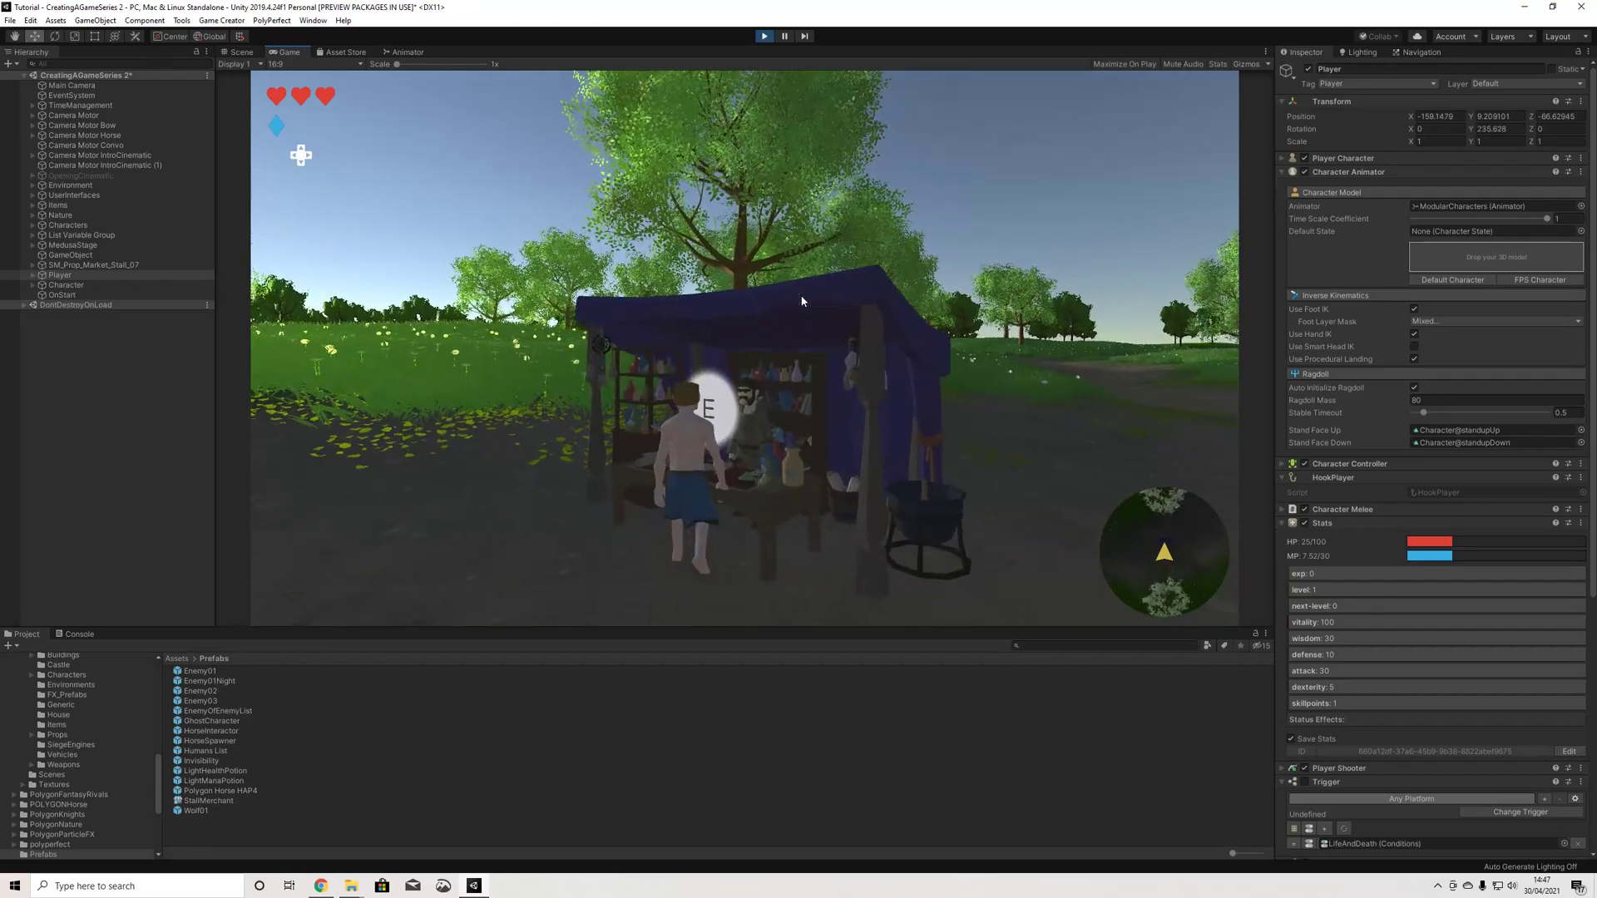
{"action": "key", "text": "e"}
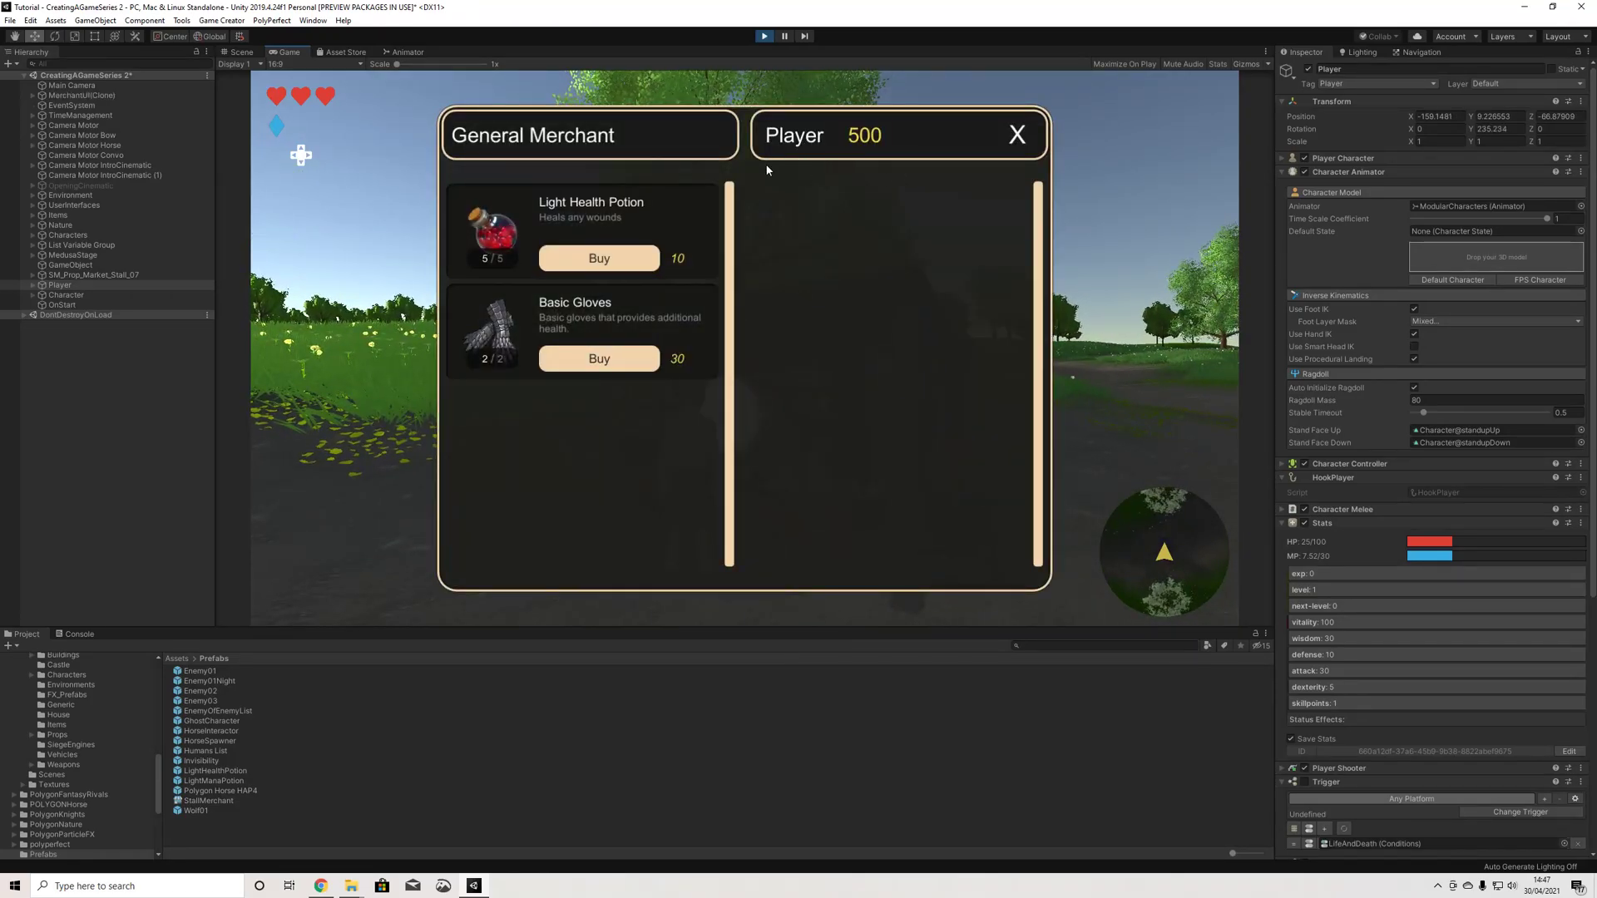
{"action": "left_click", "coordinate": [599, 258]}
{"action": "left_click", "coordinate": [599, 259]}
{"action": "left_click", "coordinate": [601, 260]}
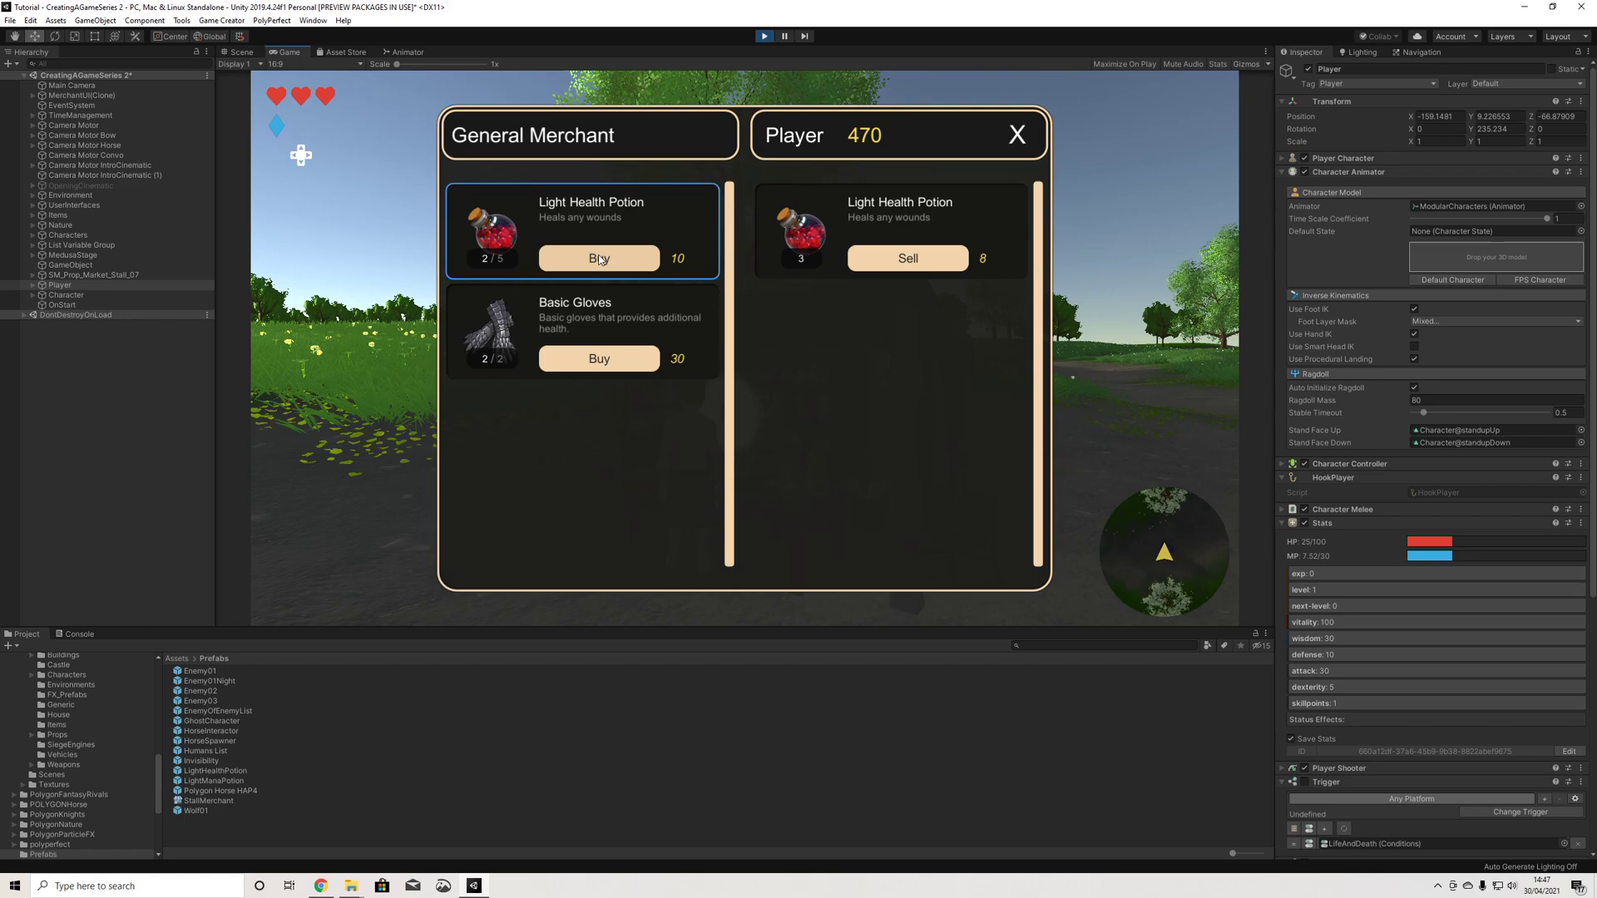
Step: Buy one pair of Basic Gloves, sell one Light Health Potion back to the merchant, and close the trade window
{"action": "left_click", "coordinate": [613, 367]}
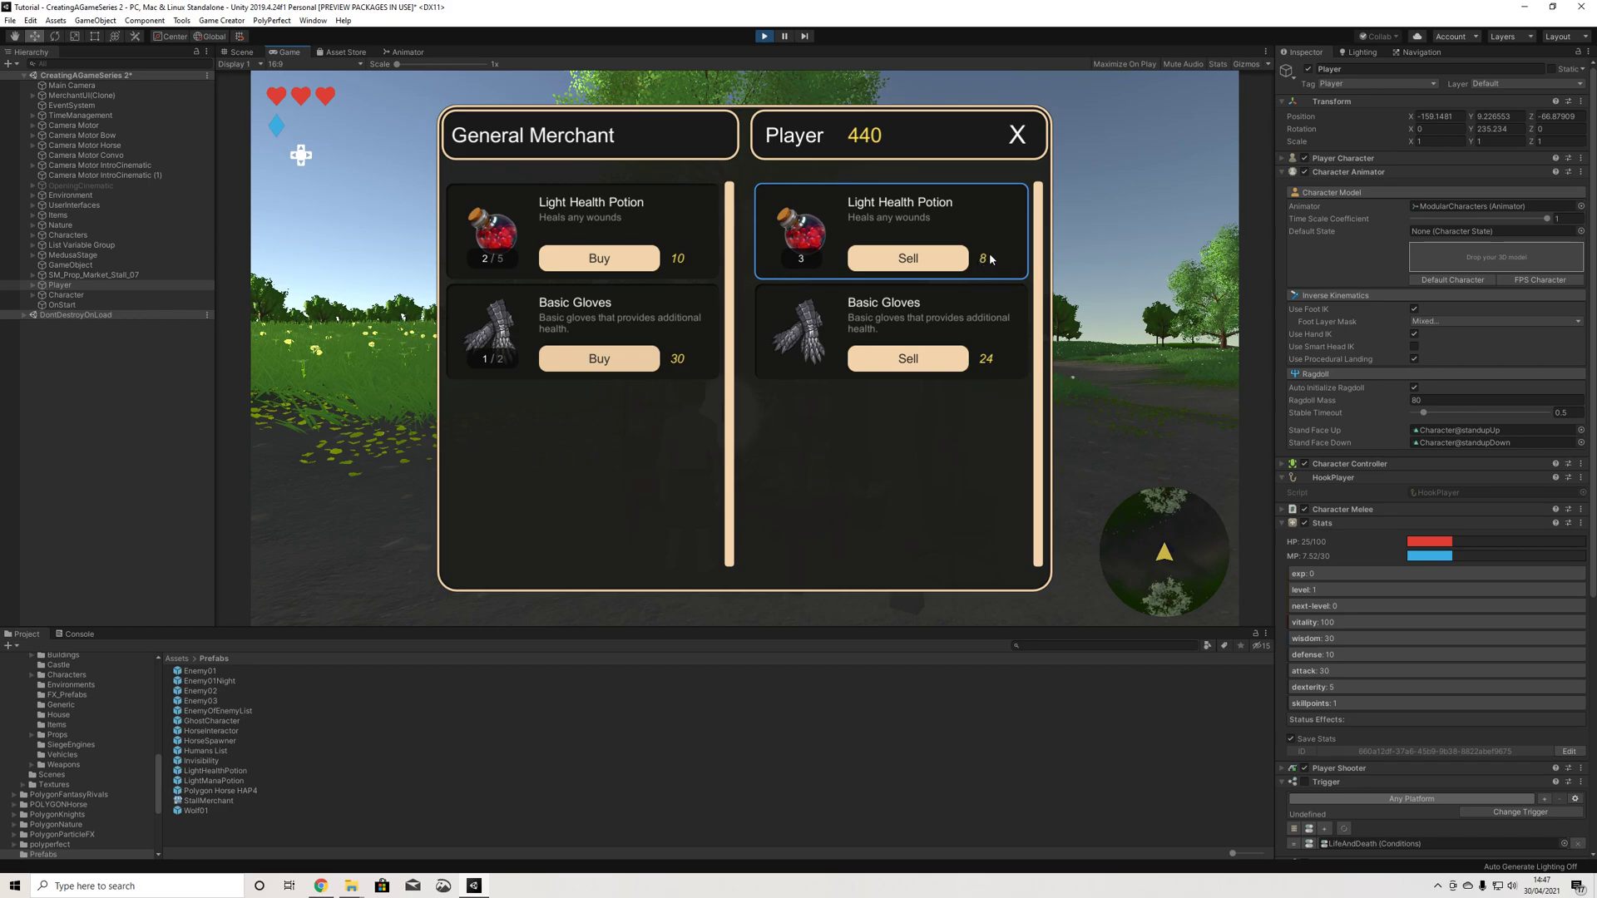
{"action": "left_click", "coordinate": [917, 255]}
{"action": "left_click", "coordinate": [1016, 135]}
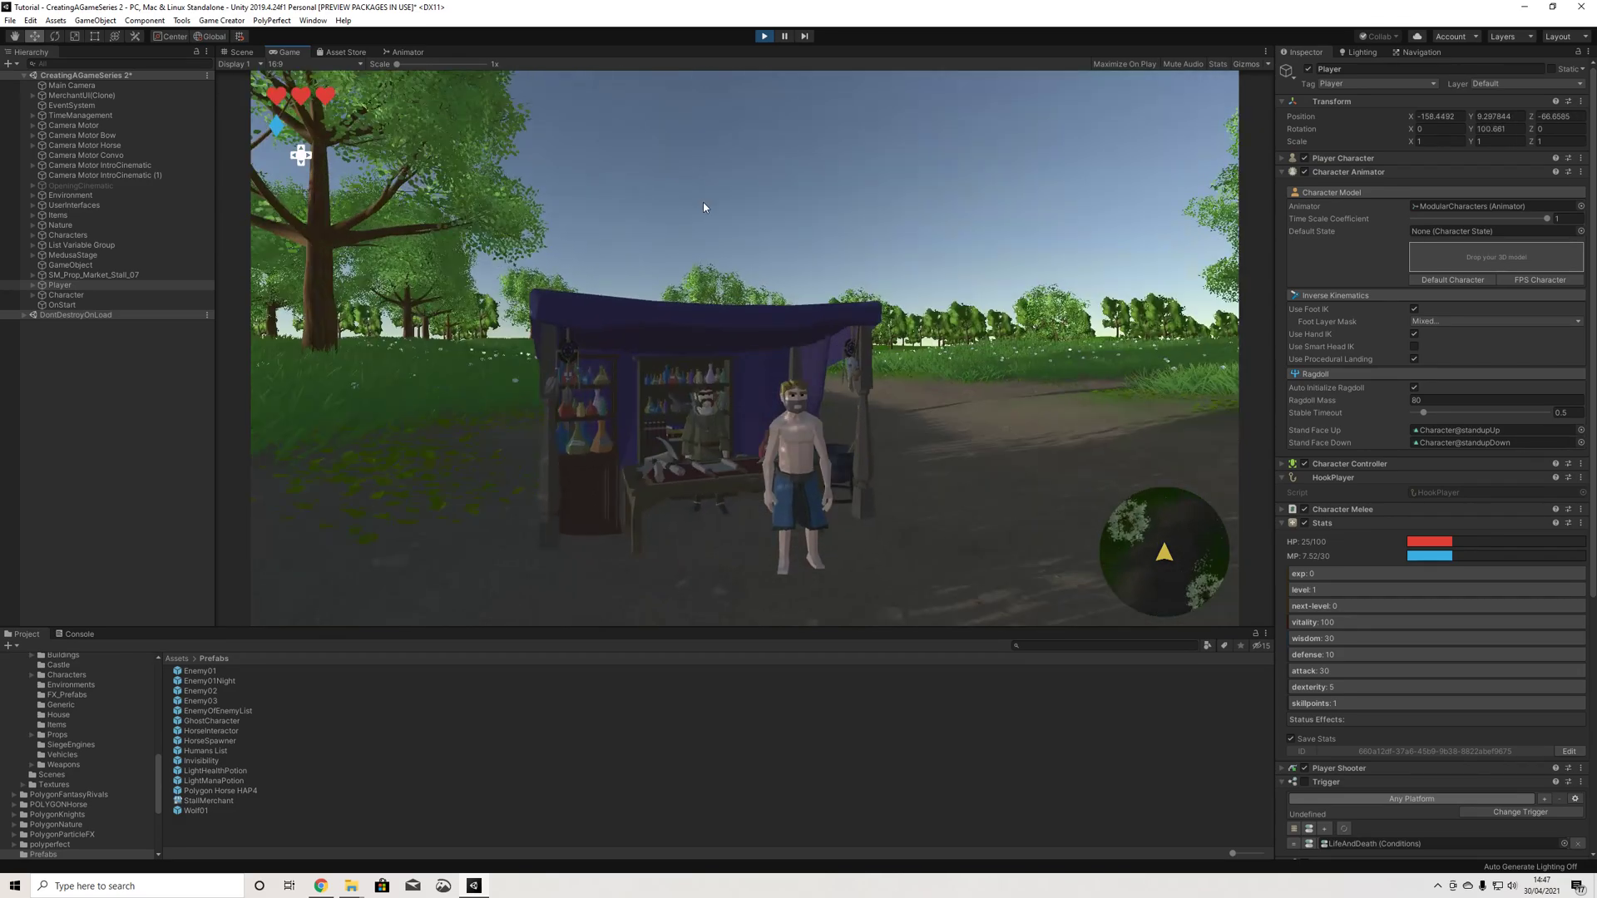
Step: Review the Light Mana Potion's settings and its add-mana action in the Game Creator inventory catalogue, and close the preferences
{"action": "left_click", "coordinate": [220, 21]}
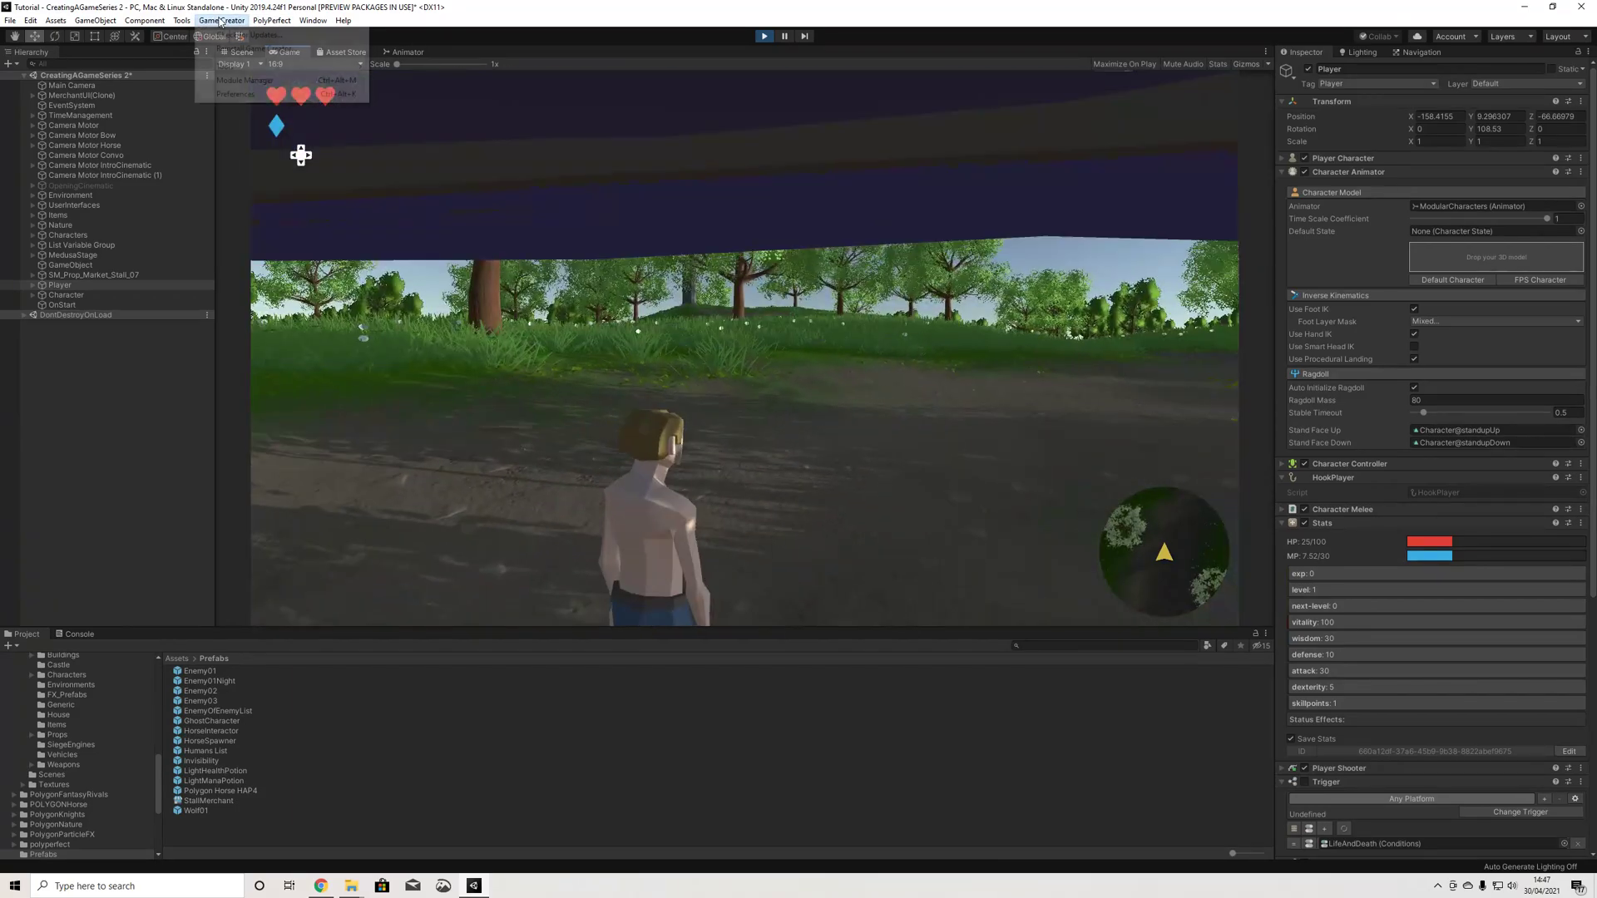
{"action": "left_click", "coordinate": [237, 93]}
{"action": "left_click", "coordinate": [483, 244]}
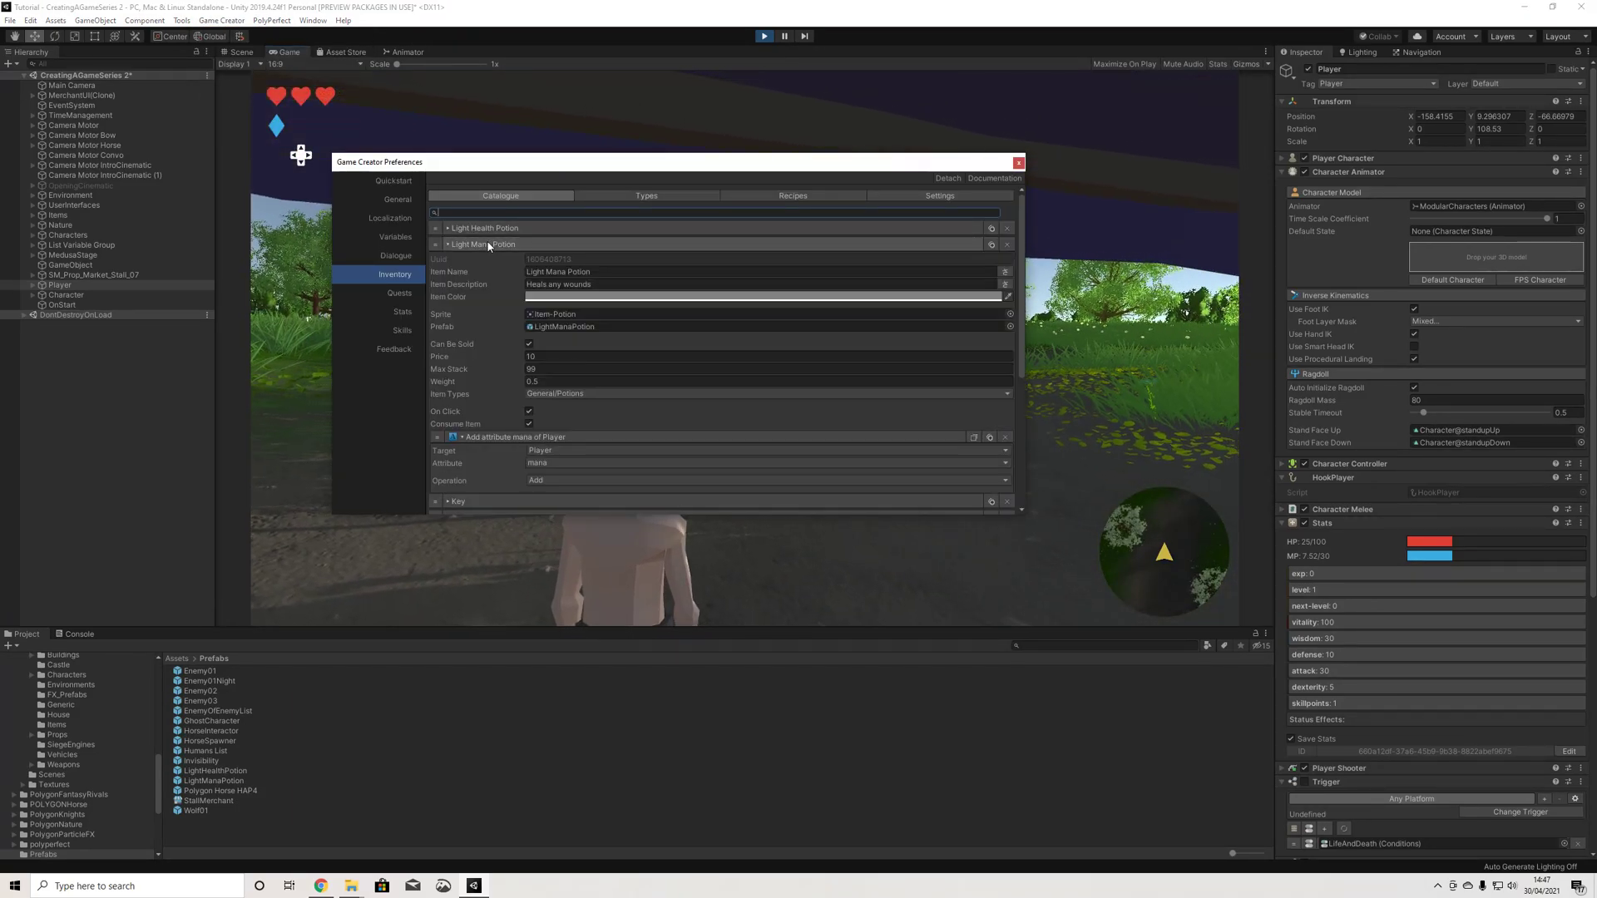
{"action": "scroll", "coordinate": [582, 453], "scroll_direction": "down", "scroll_amount": 2}
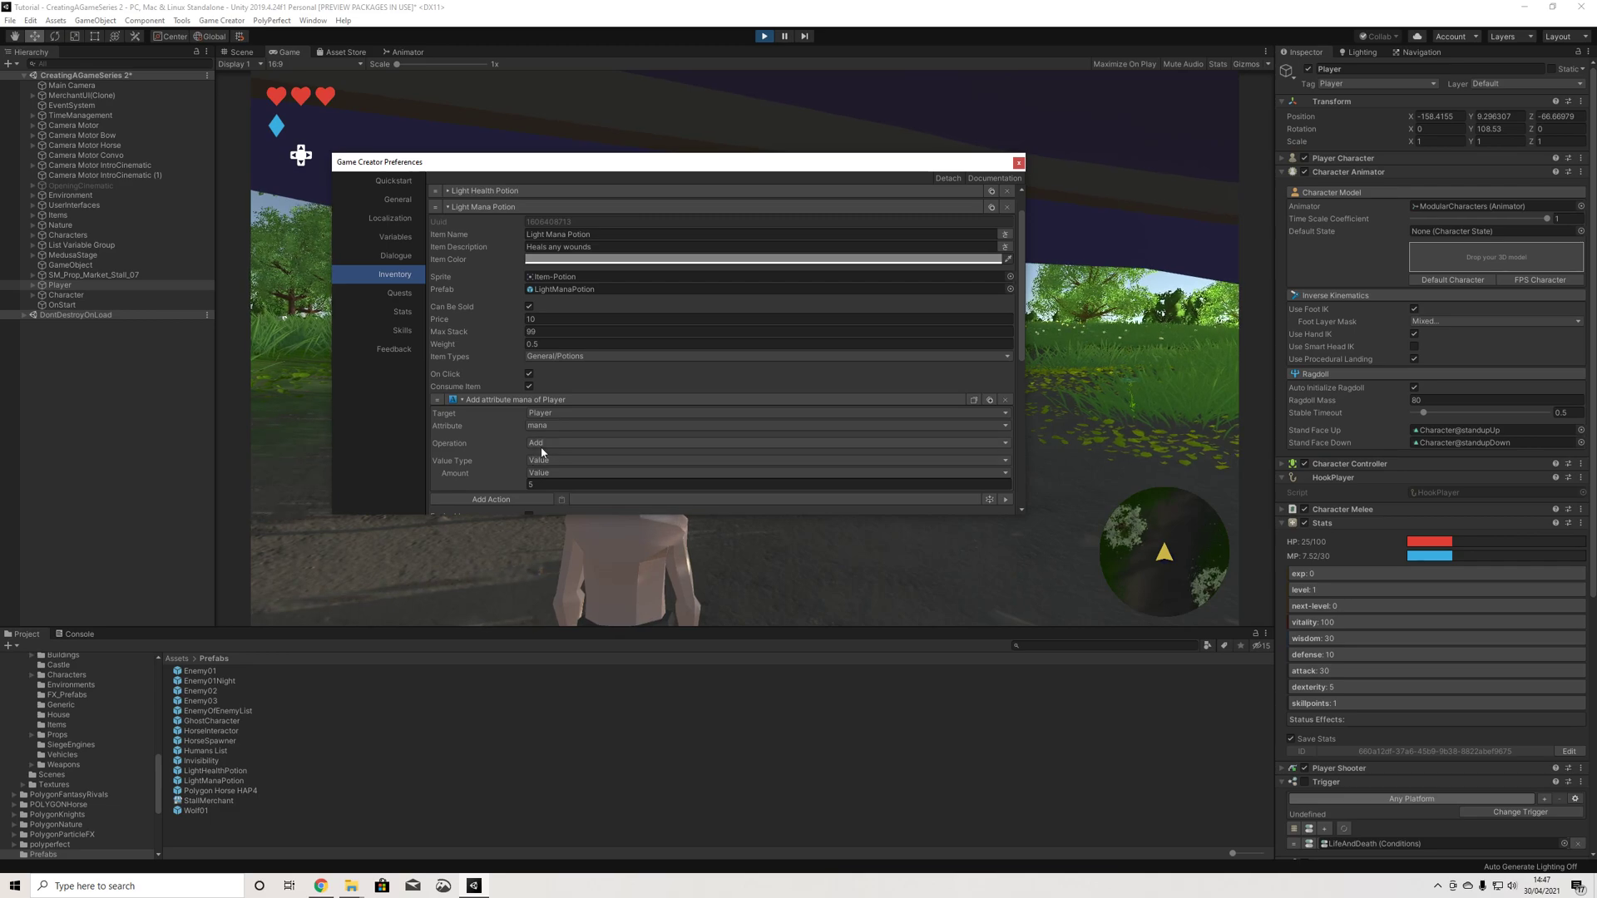
{"action": "left_click", "coordinate": [1018, 162]}
{"action": "key", "text": "a"}
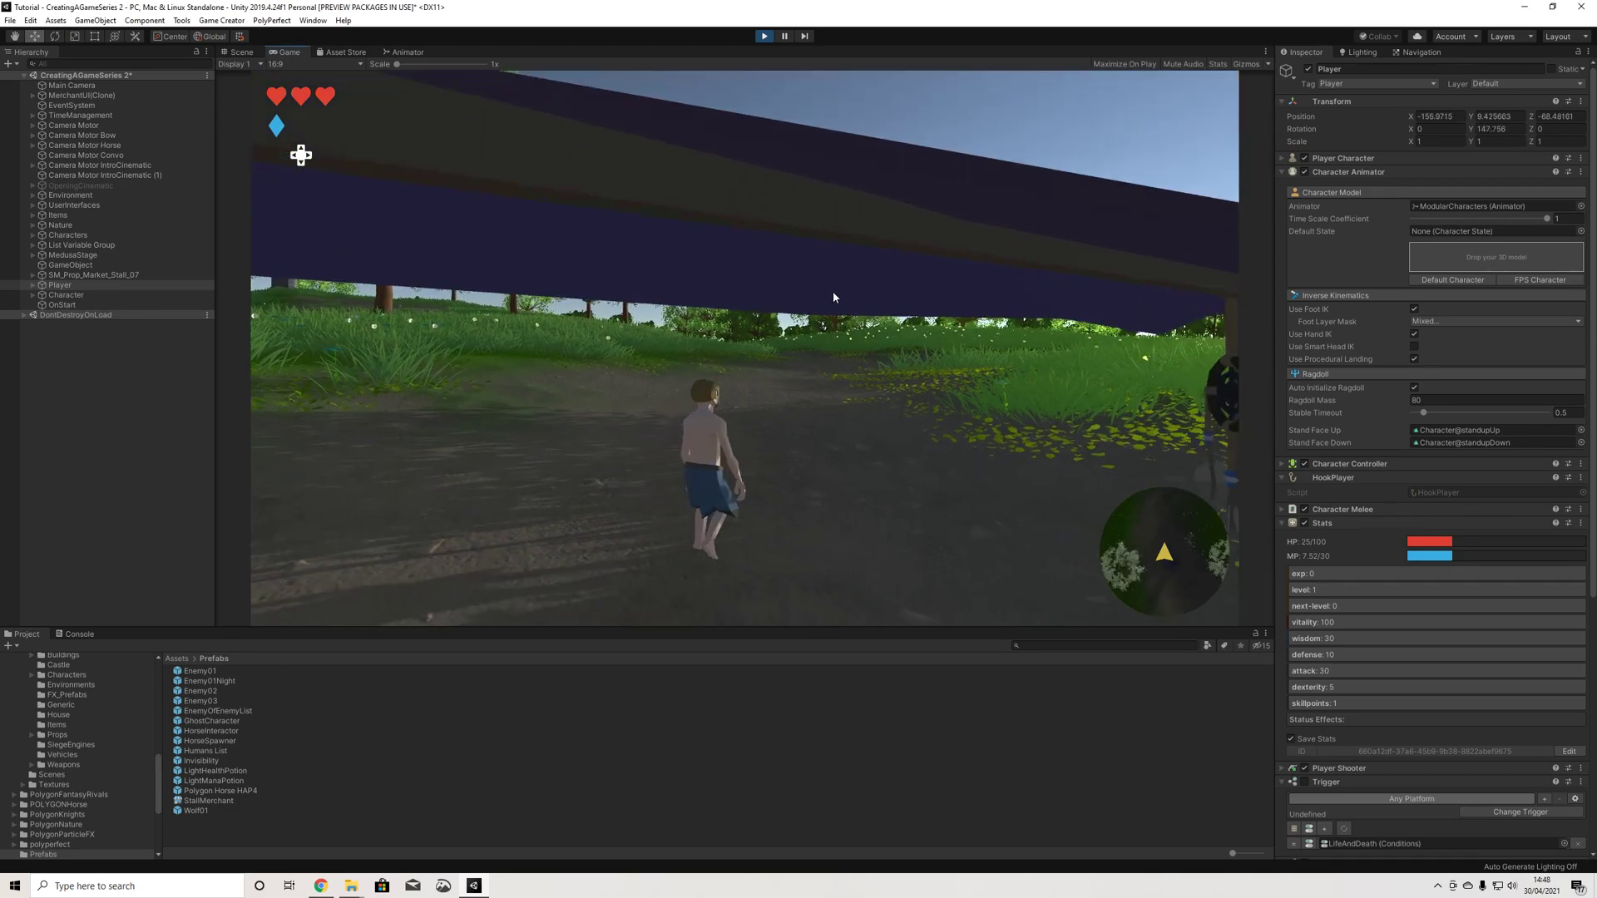
{"action": "key", "text": "a"}
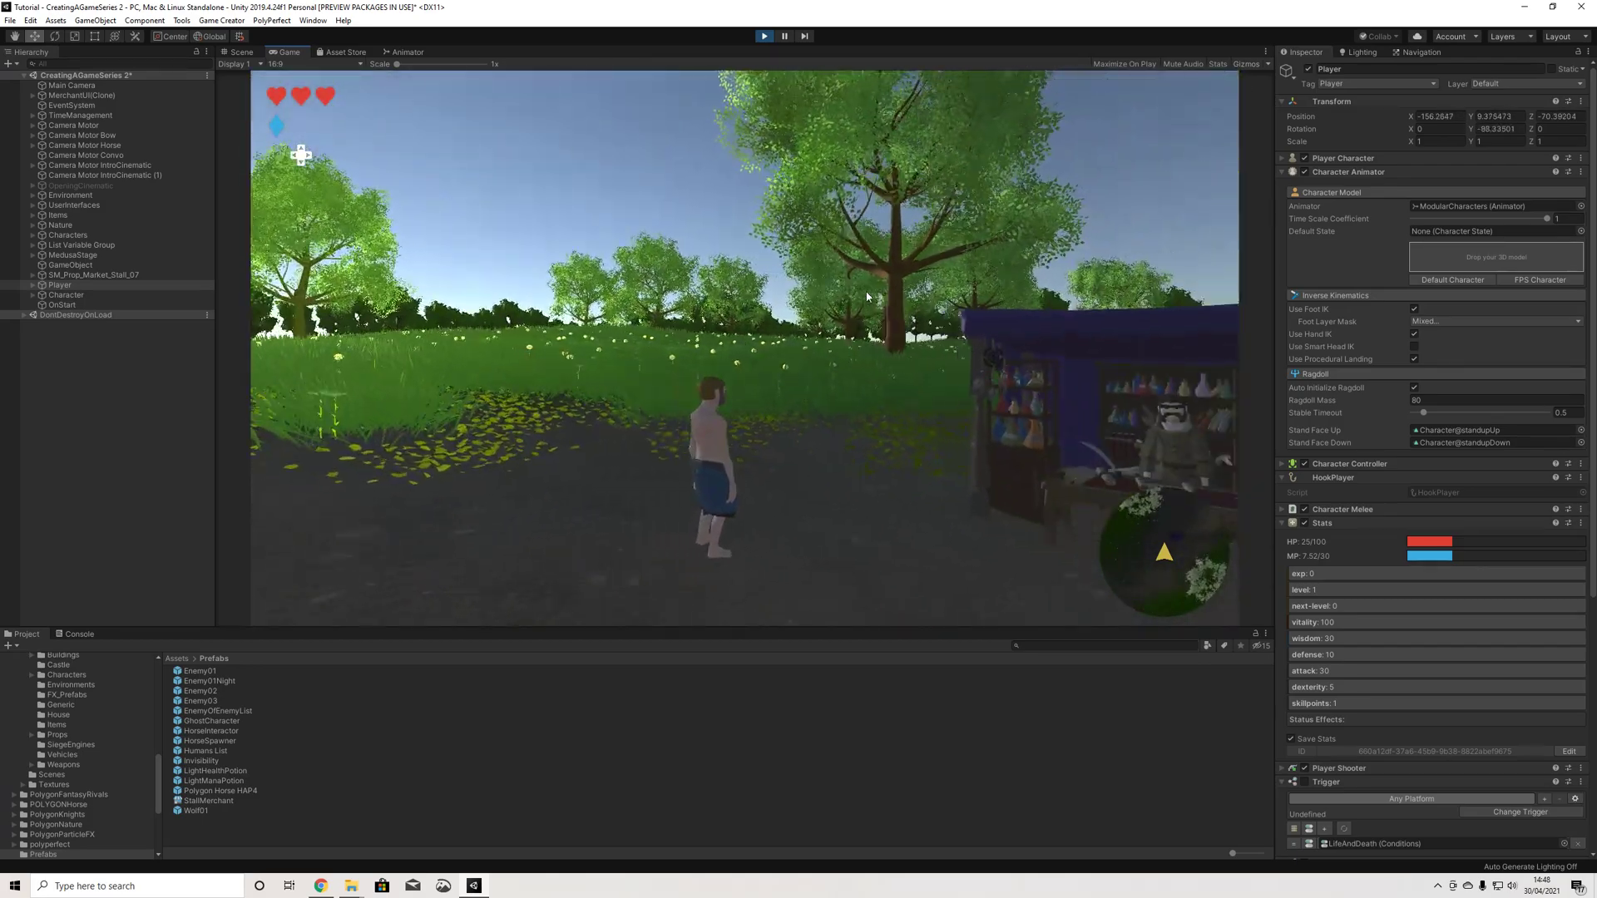
{"action": "key", "text": "a"}
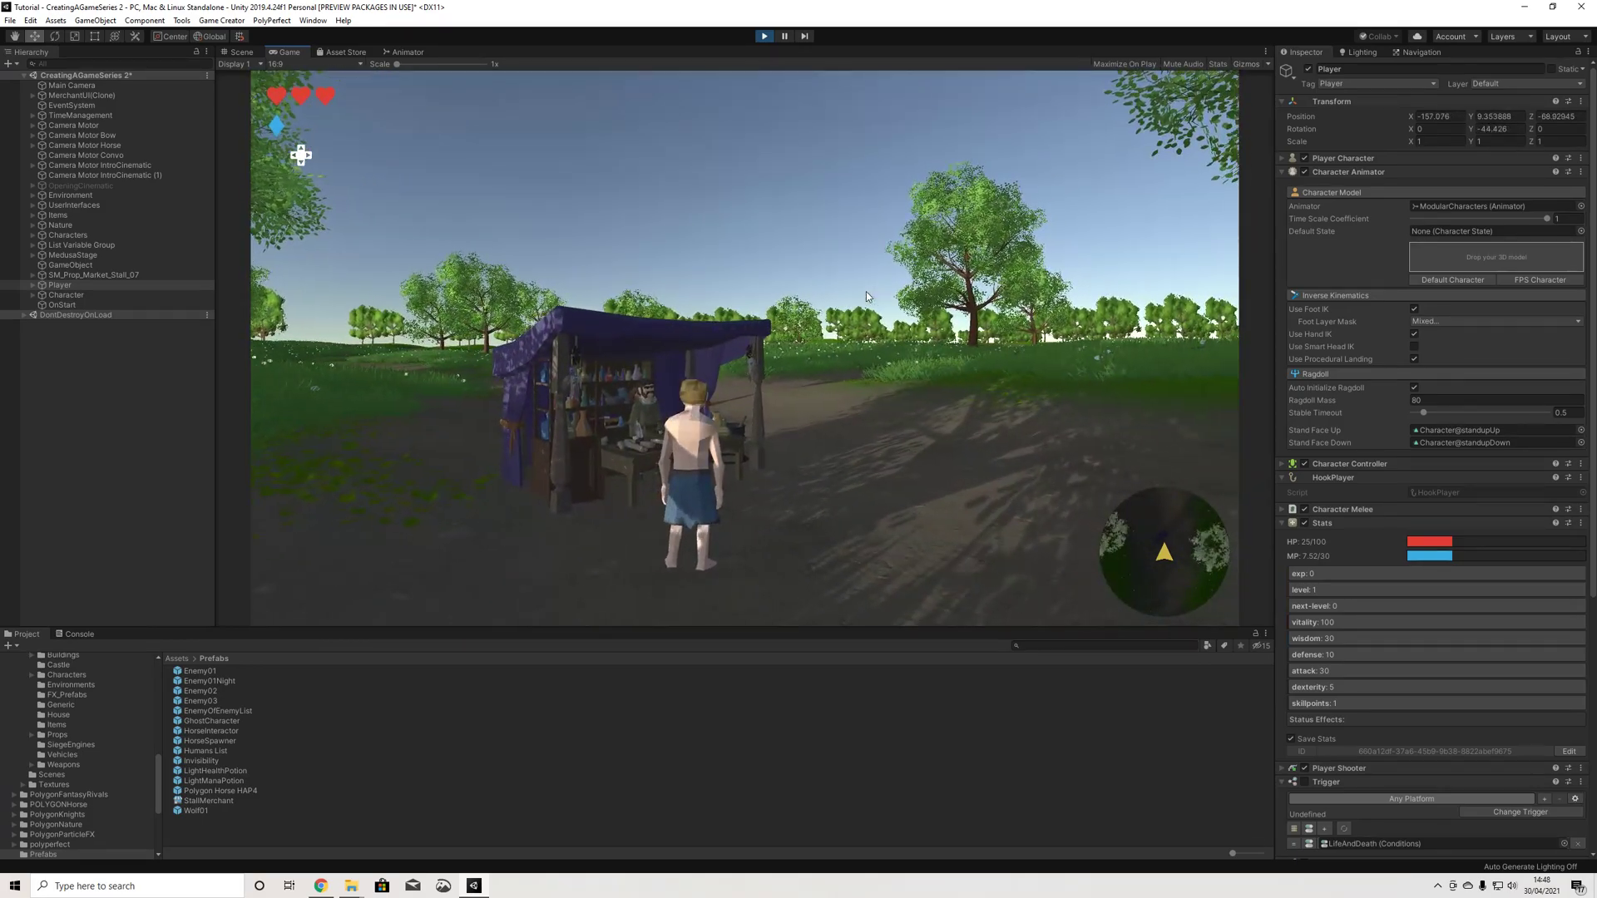
{"action": "key", "text": "d"}
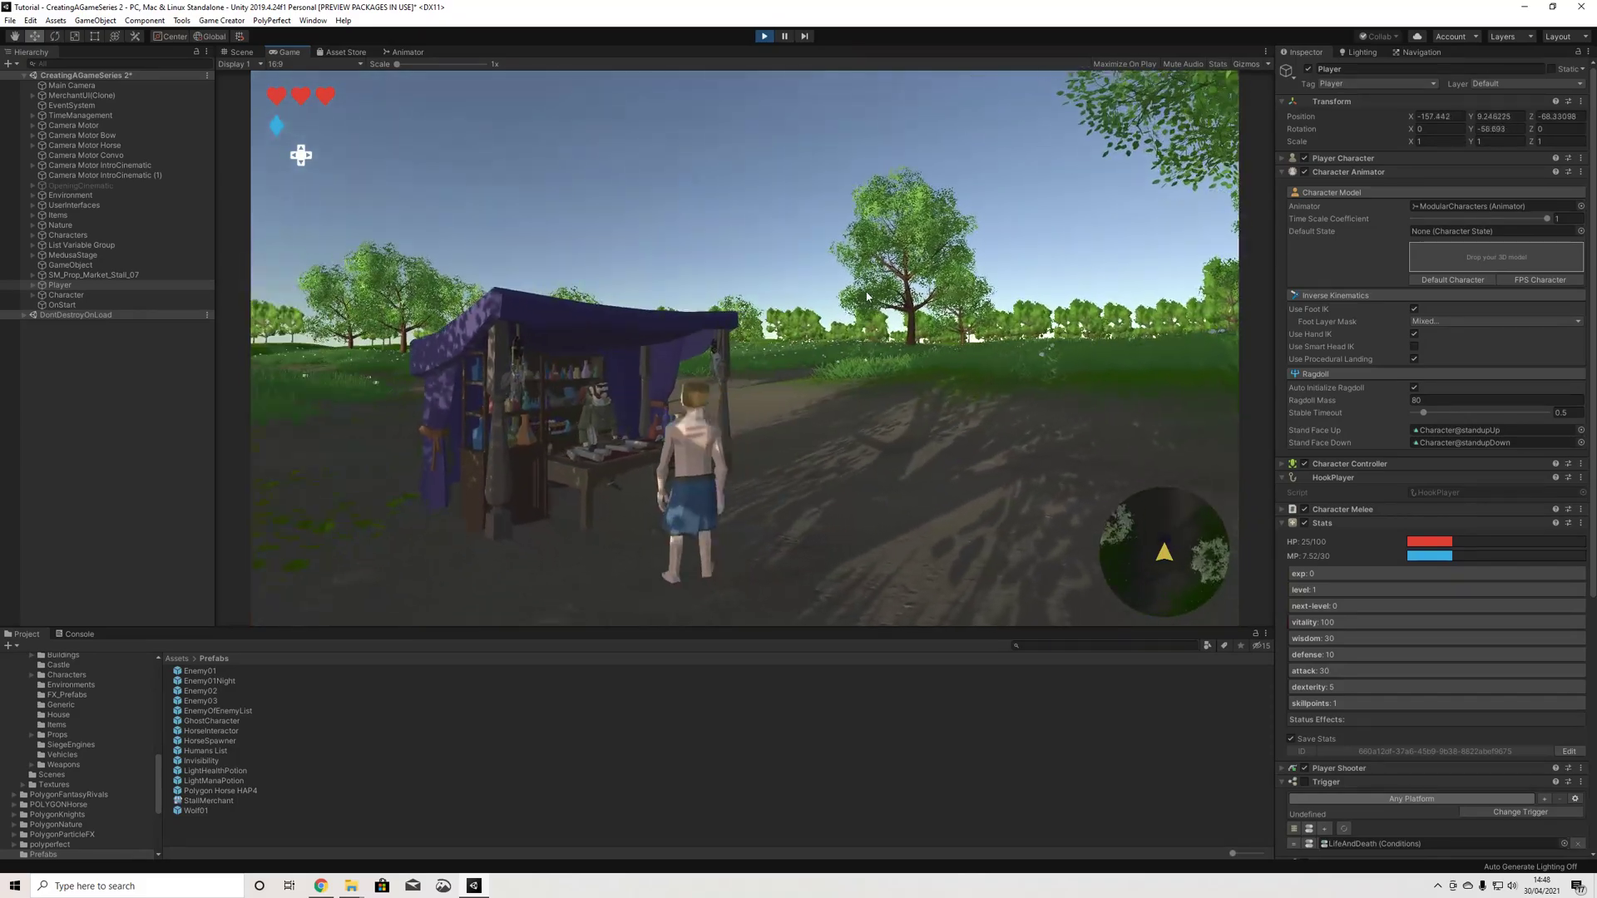